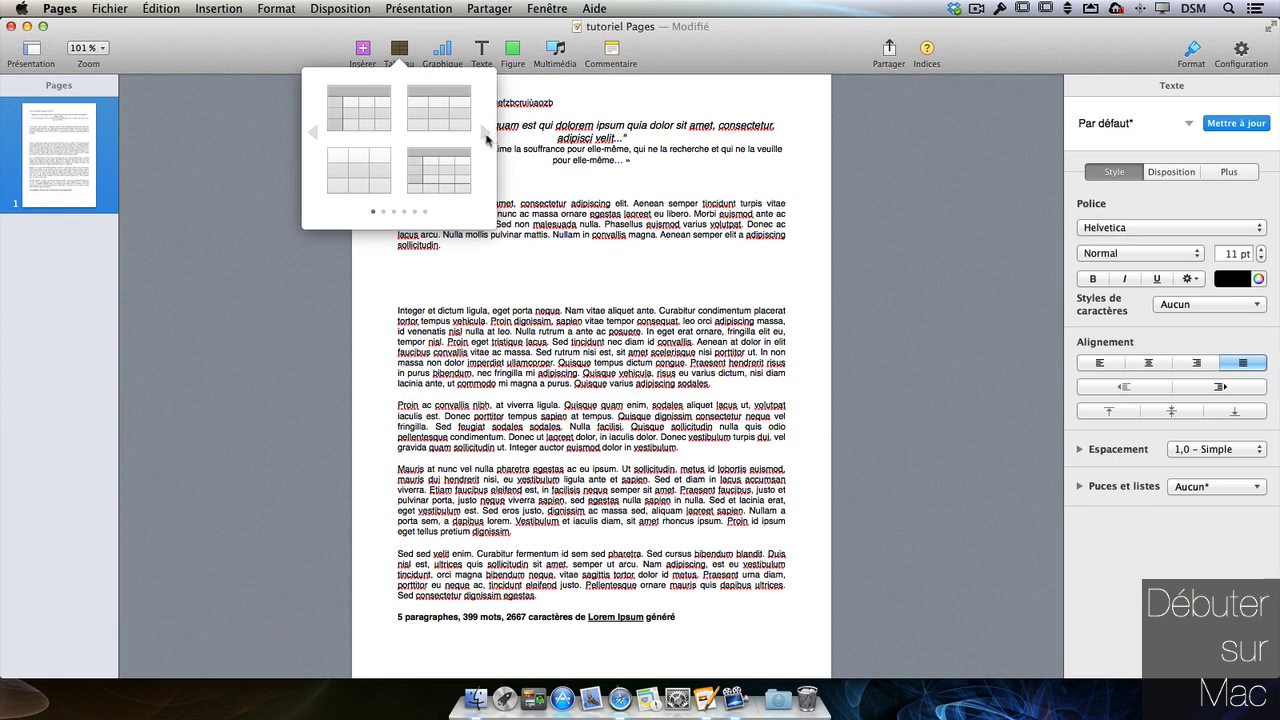
- Insert a 4-column, 5-row dark-grey styled table below the first paragraph
left_click(482, 133)
left_click(483, 134)
left_click(484, 135)
left_click(485, 135)
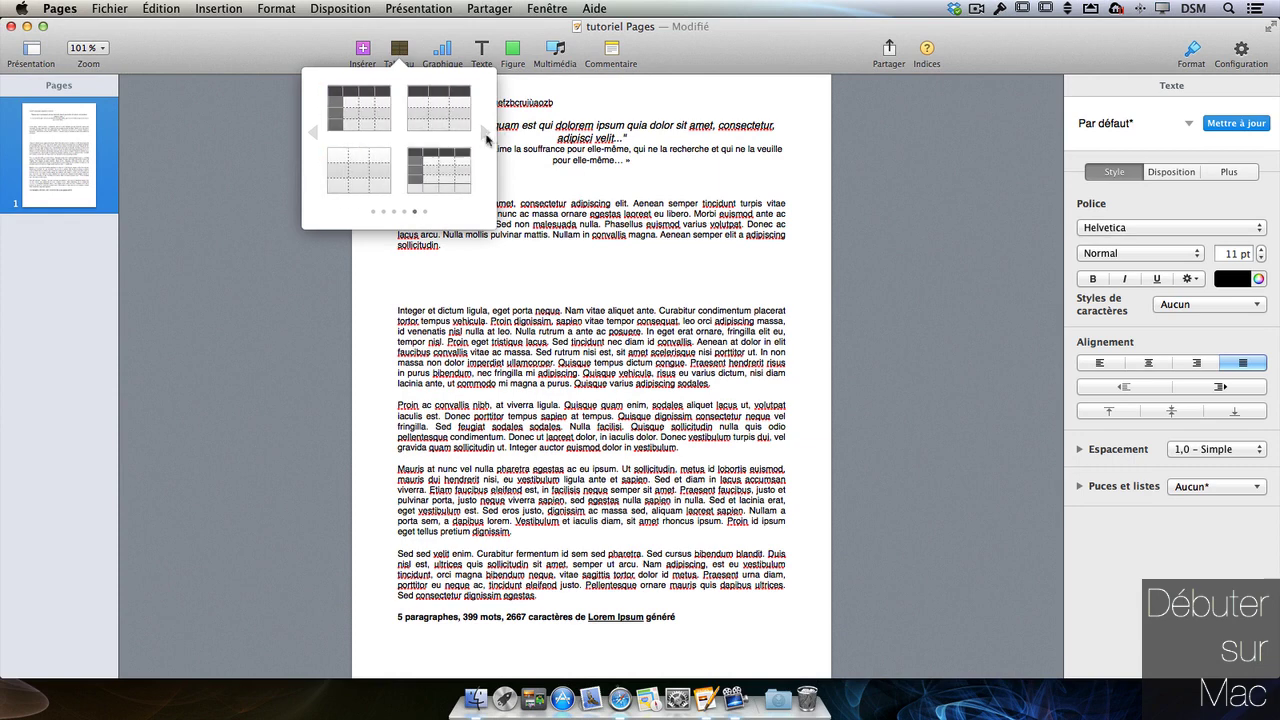
left_click(386, 125)
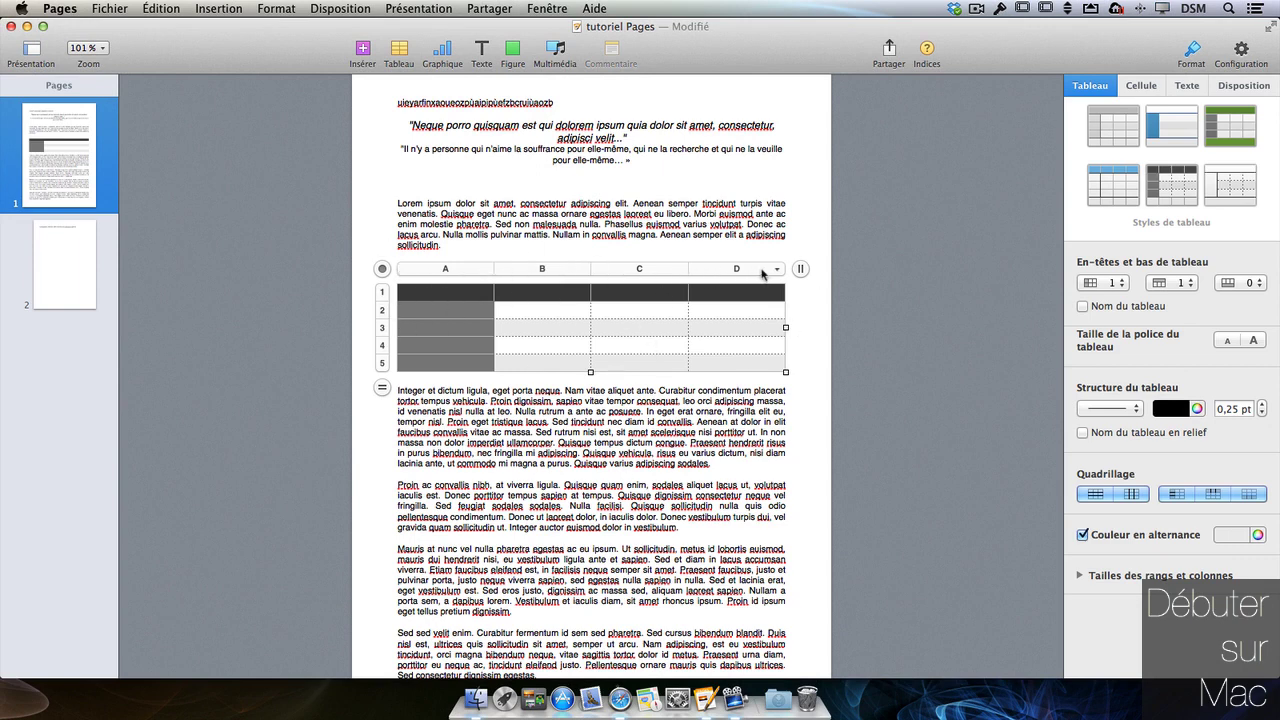
- Drag the table up so it sits inline directly under the first paragraph
left_click(778, 271)
left_click(780, 276)
left_click_drag(382, 268, 400, 476)
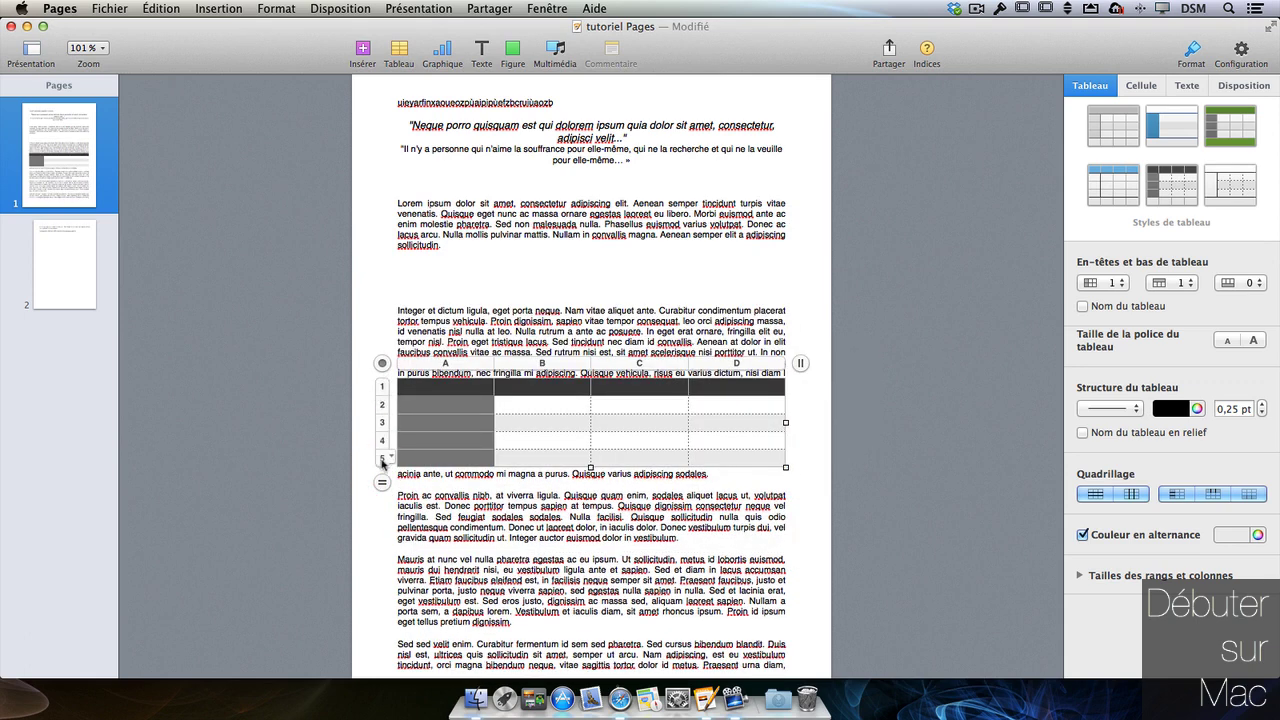
left_click(380, 366)
left_click_drag(380, 368, 380, 249)
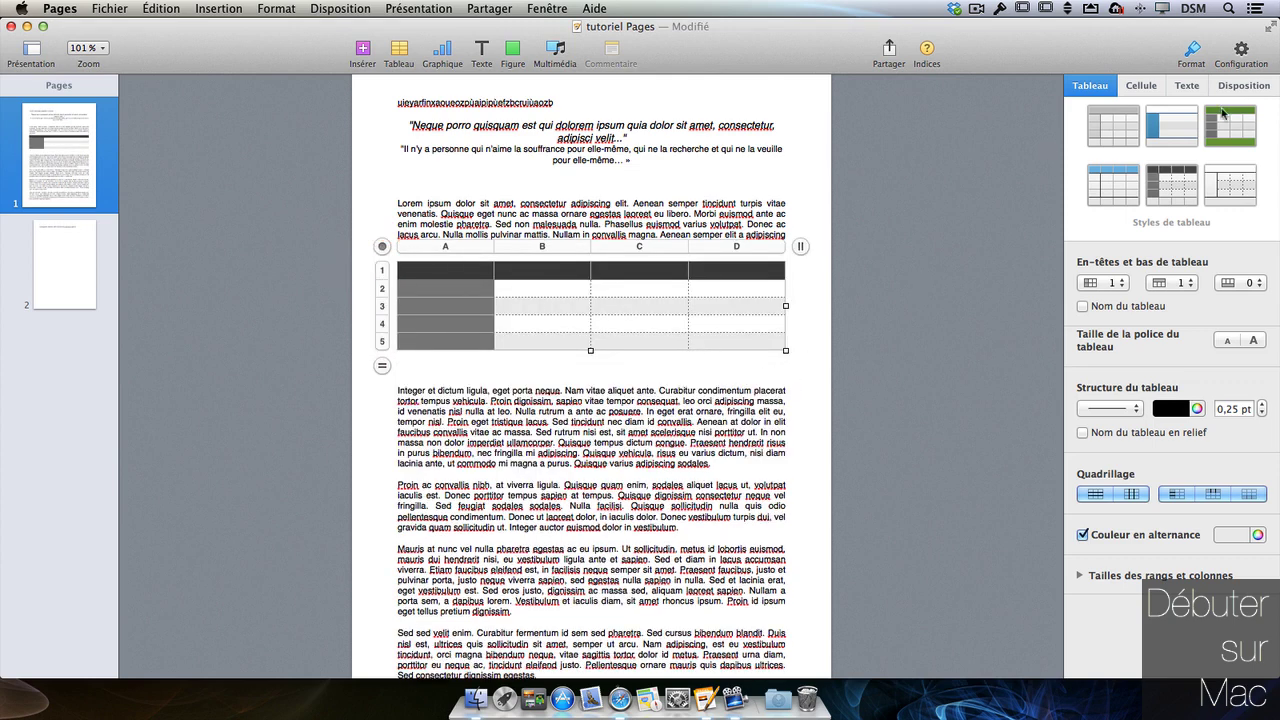
left_click(1244, 85)
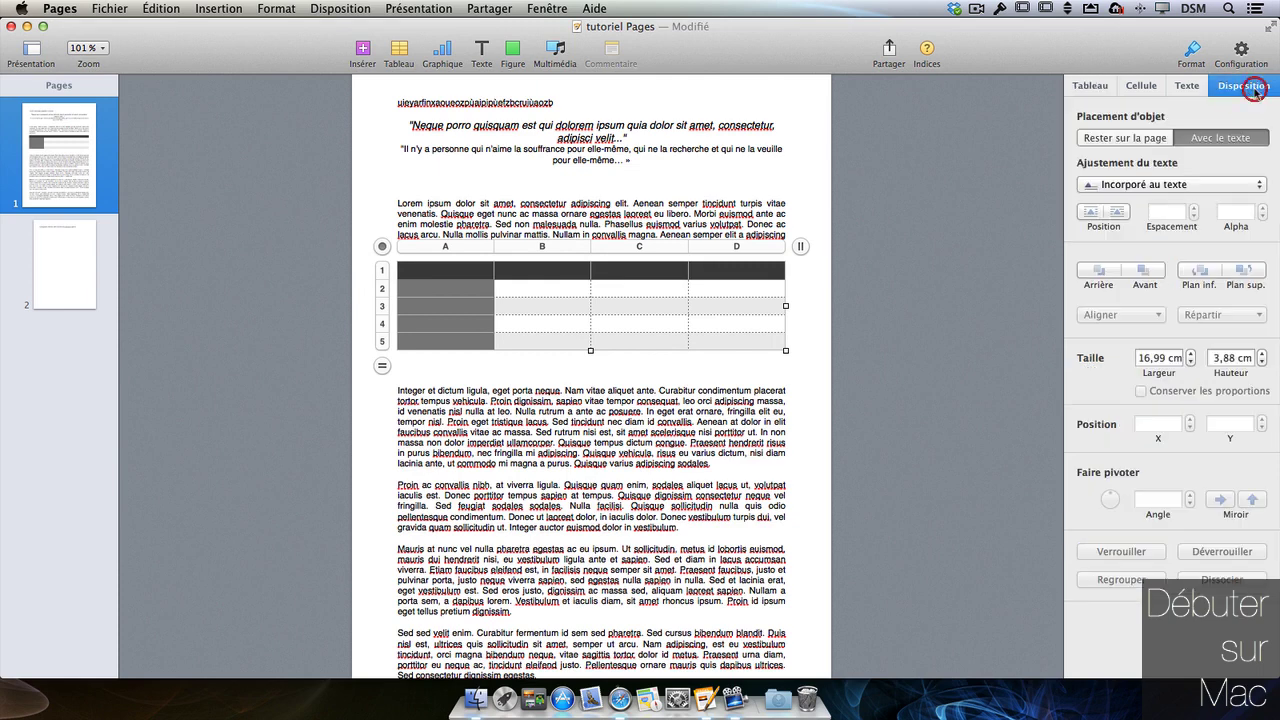
- Anchor the table to the page with above-and-below wrapping, at X 2 cm, Y 10,41 cm
left_click(1129, 190)
left_click(1129, 165)
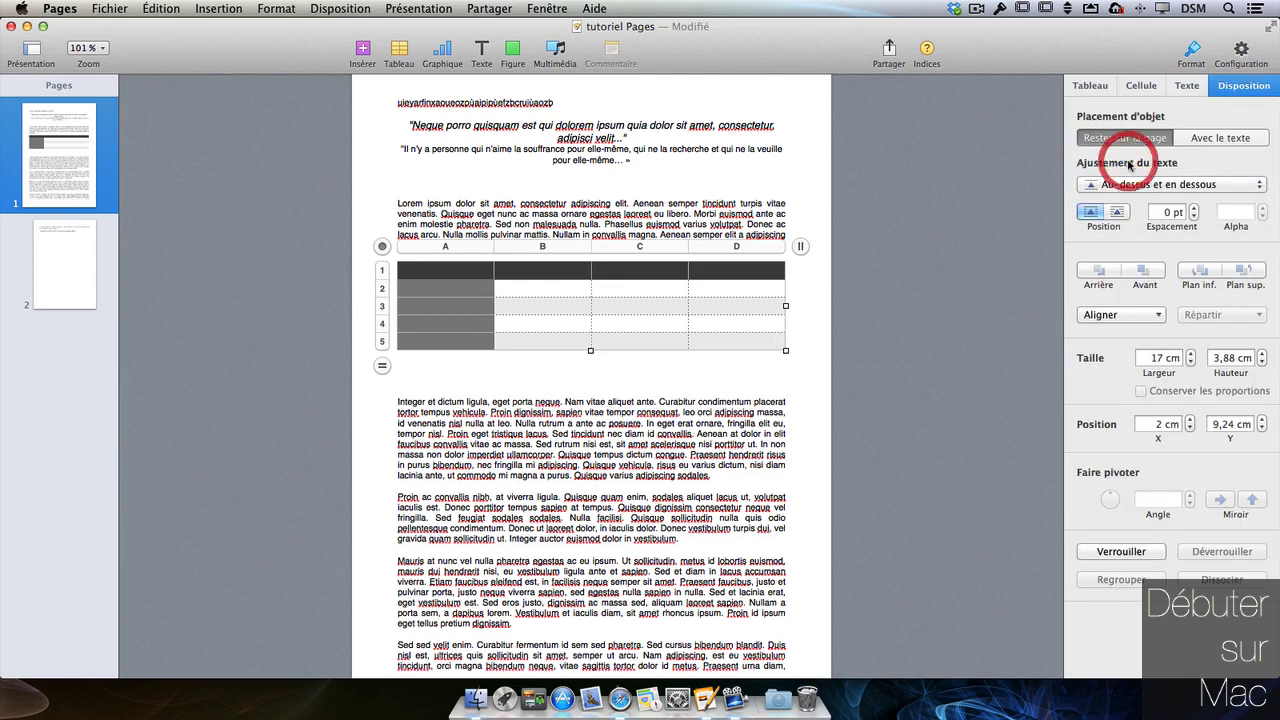
left_click_drag(382, 246, 386, 276)
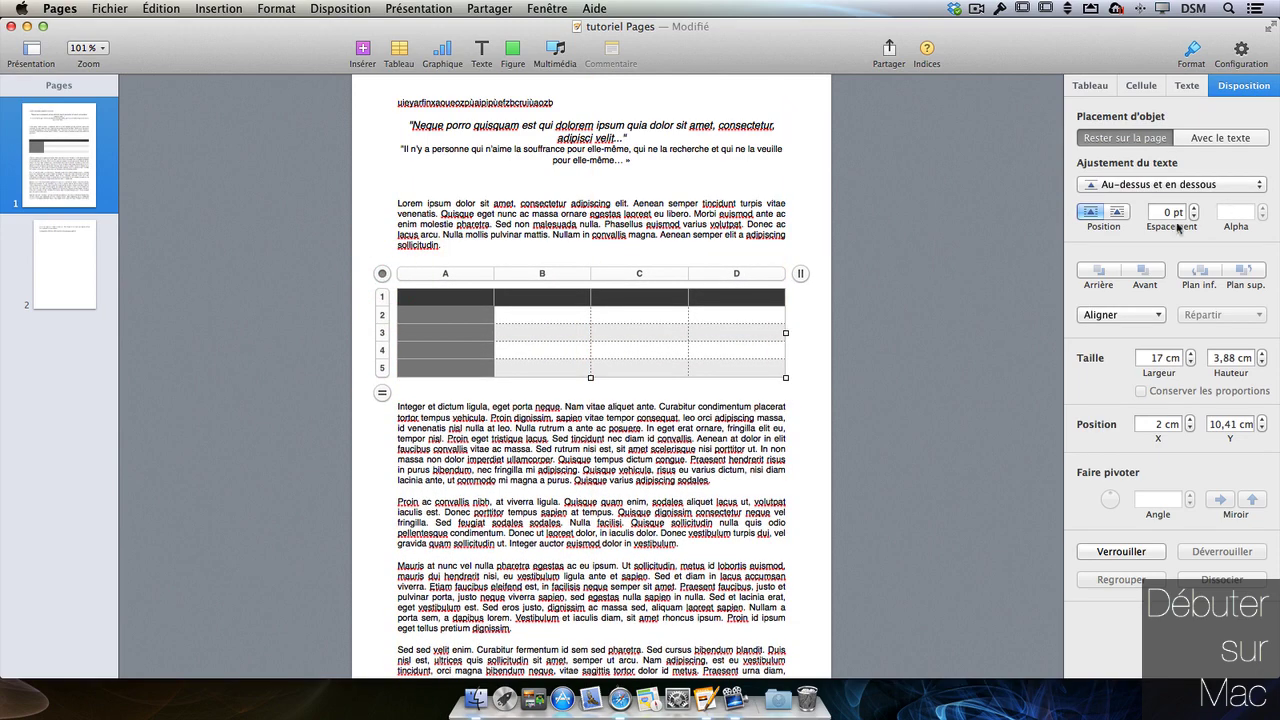
left_click(1095, 88)
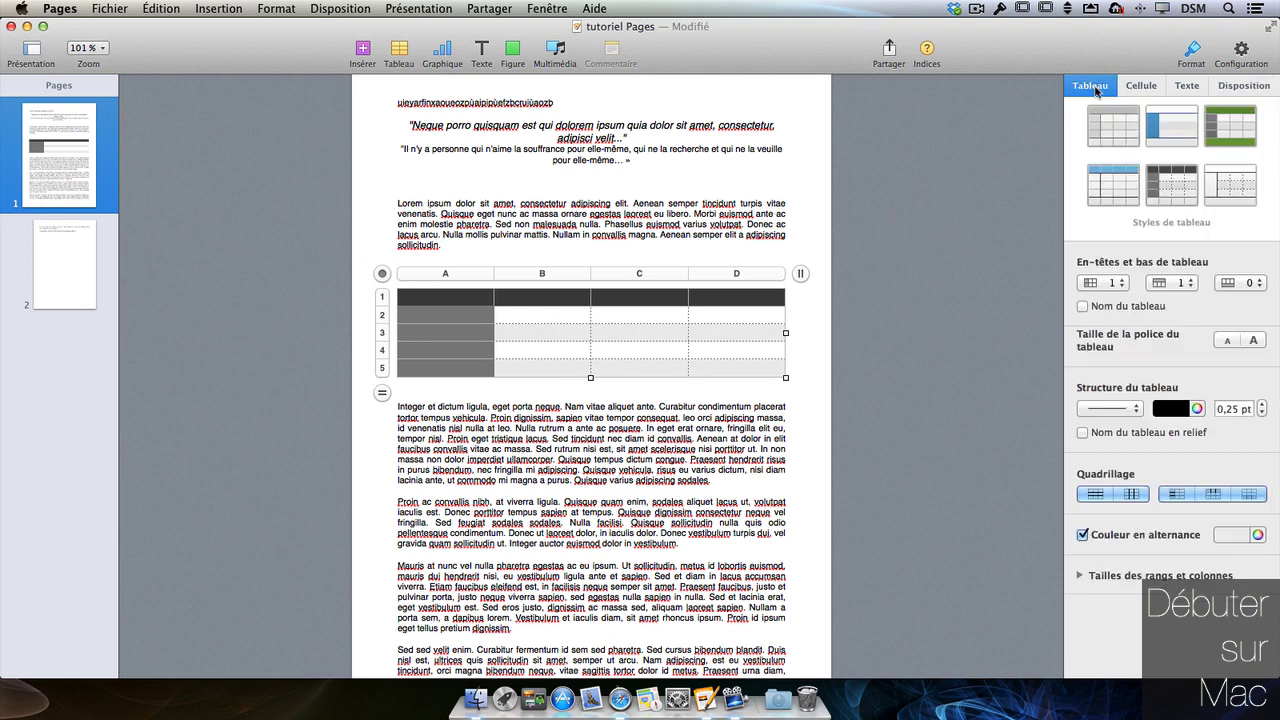
- Apply the green table style with a single header column
left_click(1163, 132)
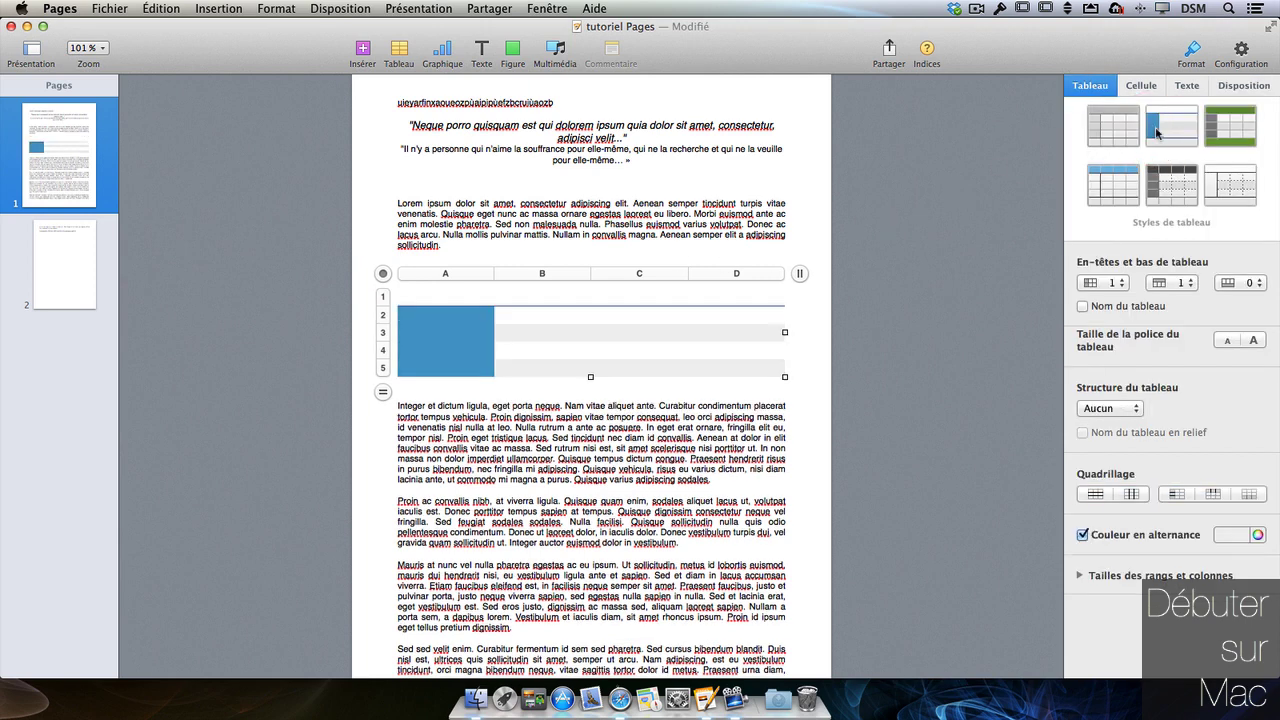
left_click(1227, 135)
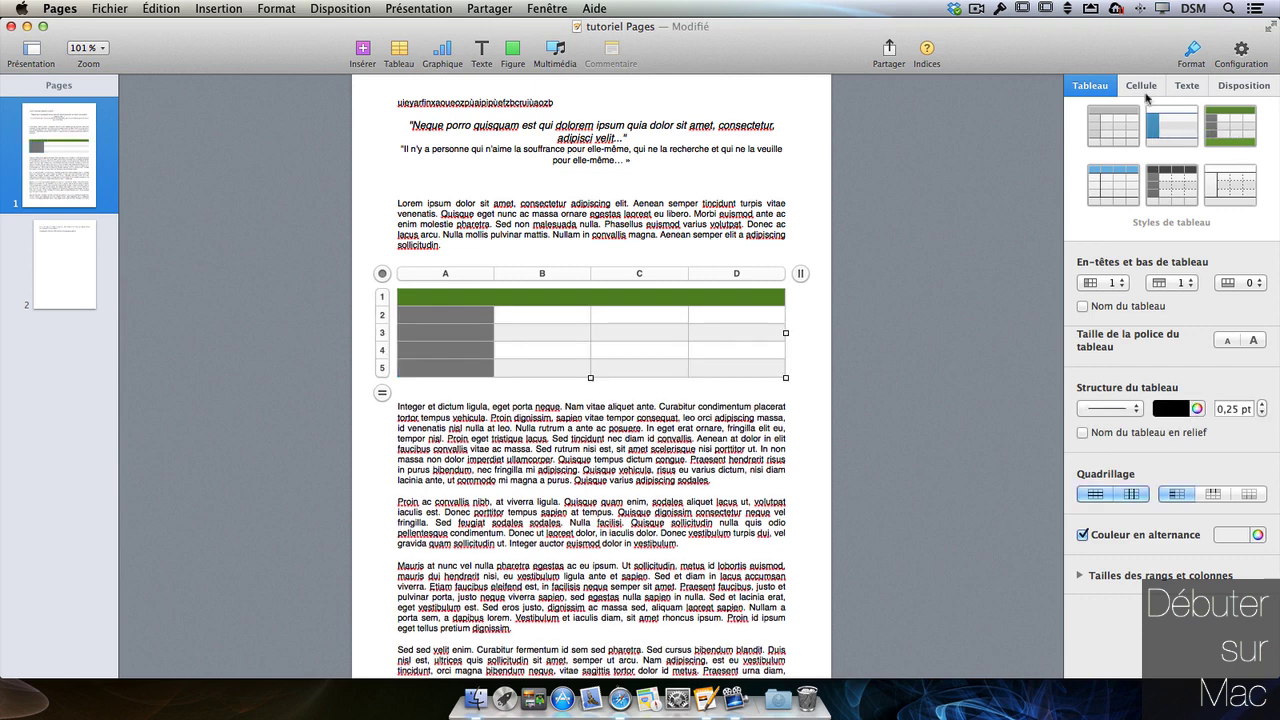
left_click(1119, 284)
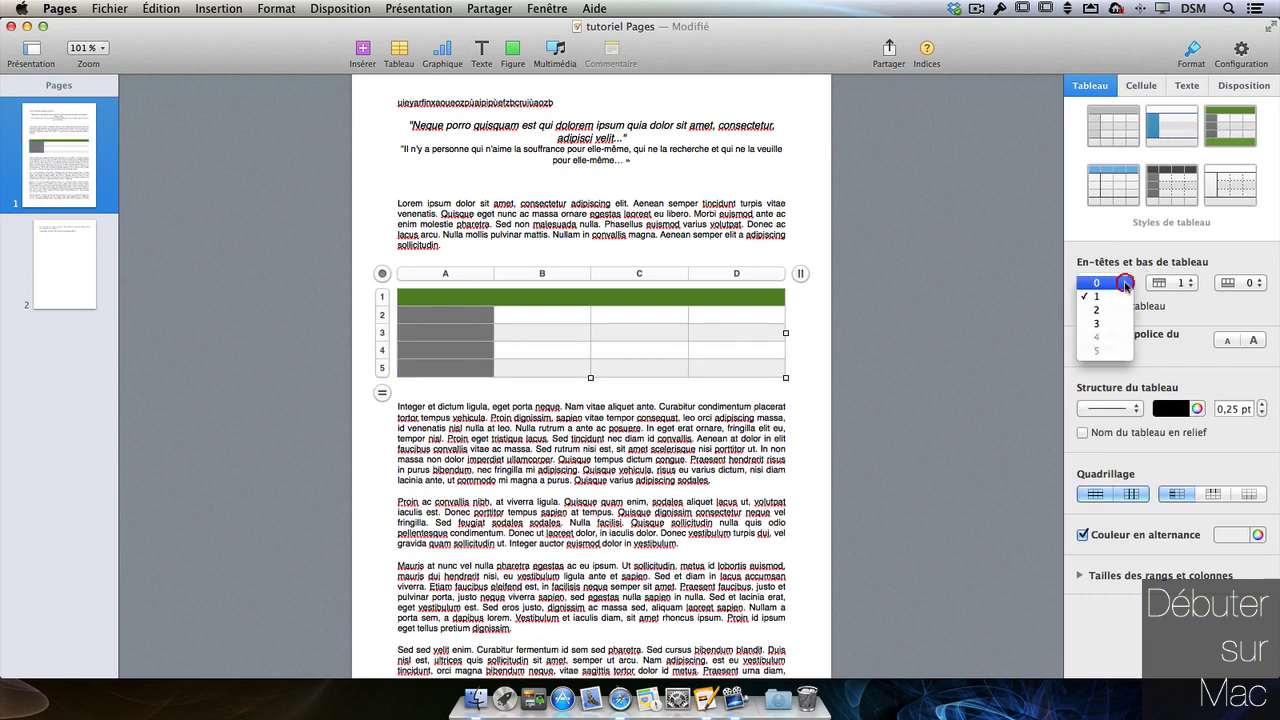
left_click(1128, 312)
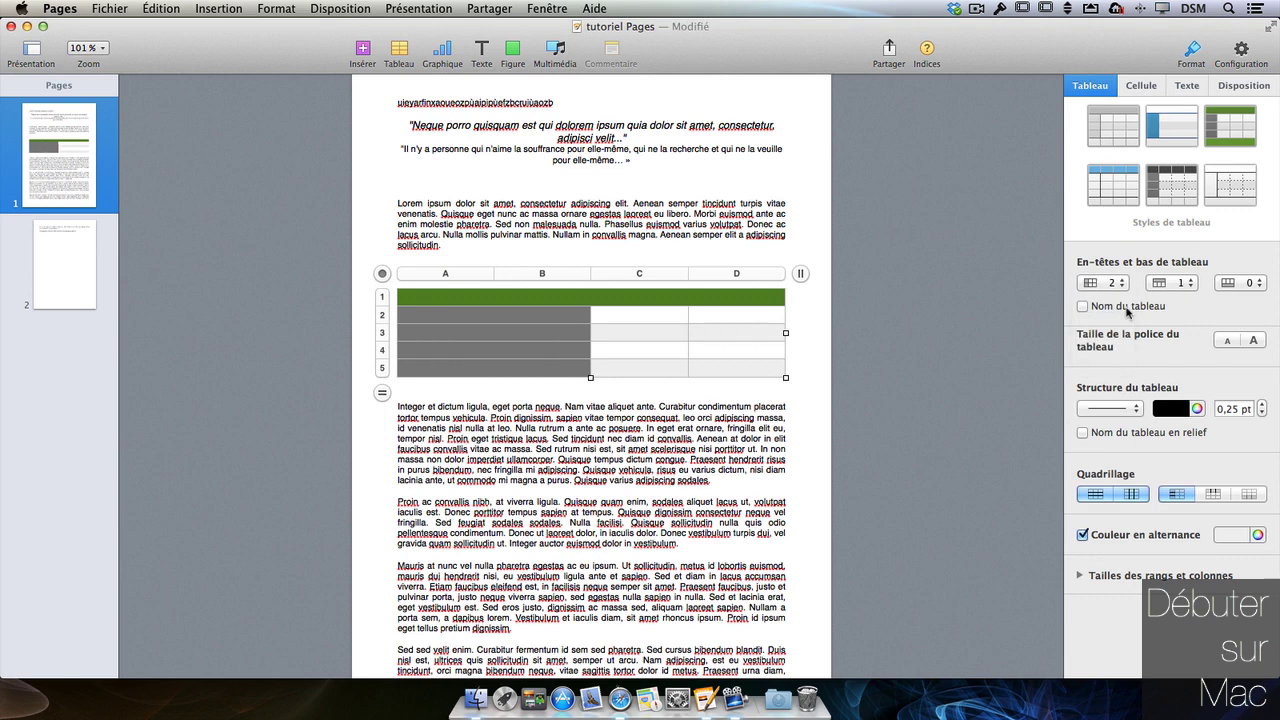
left_click(1109, 282)
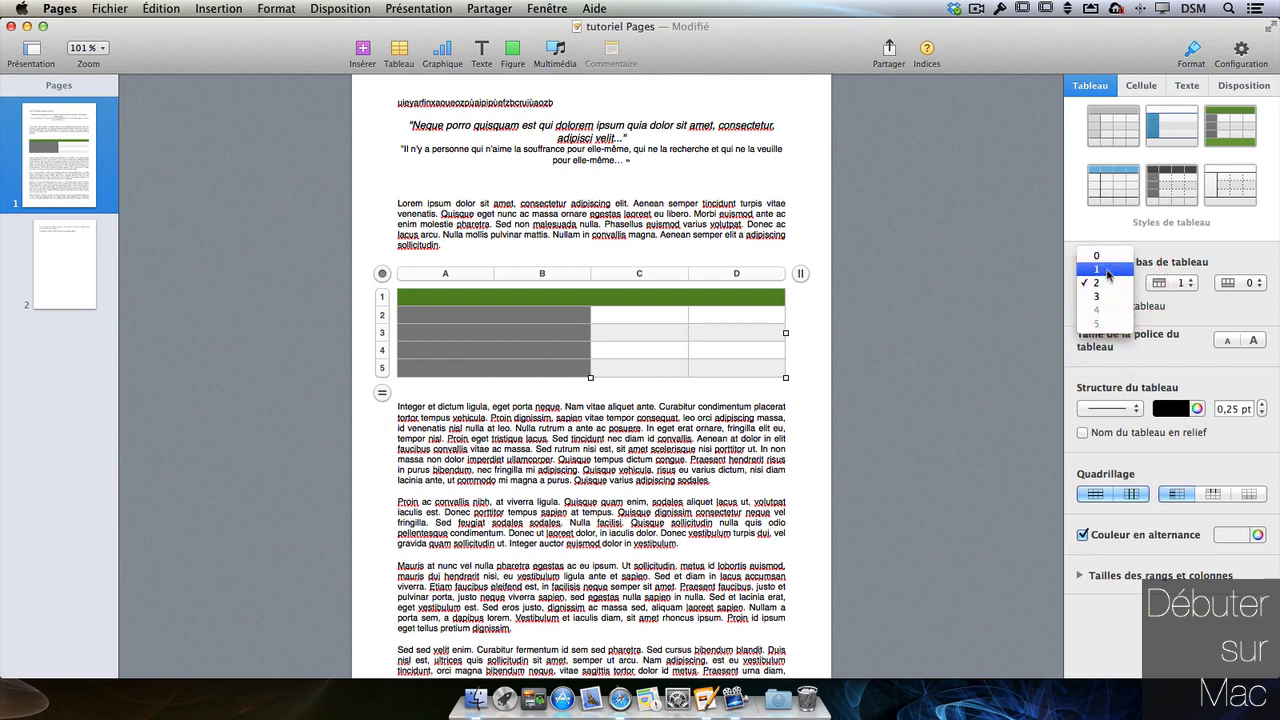
left_click(1109, 272)
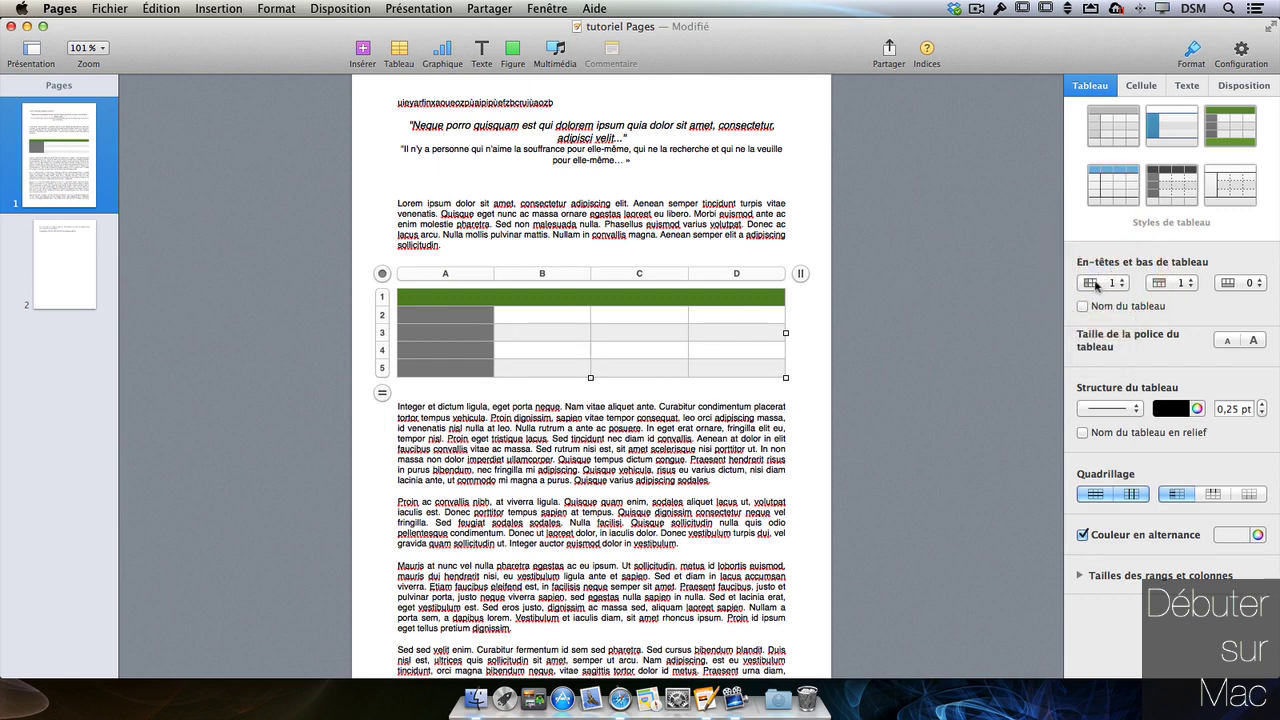
- Keep one header row and add one footer row to the table
left_click(1168, 284)
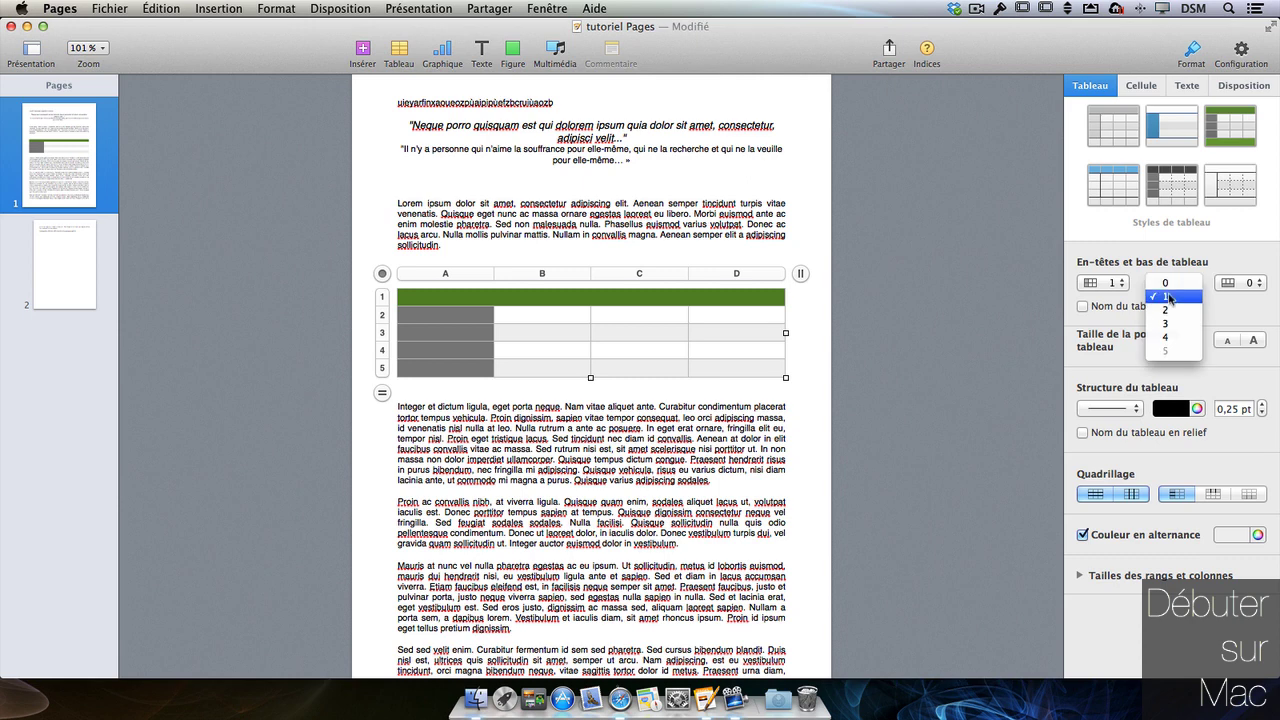
left_click(1168, 297)
left_click(1236, 284)
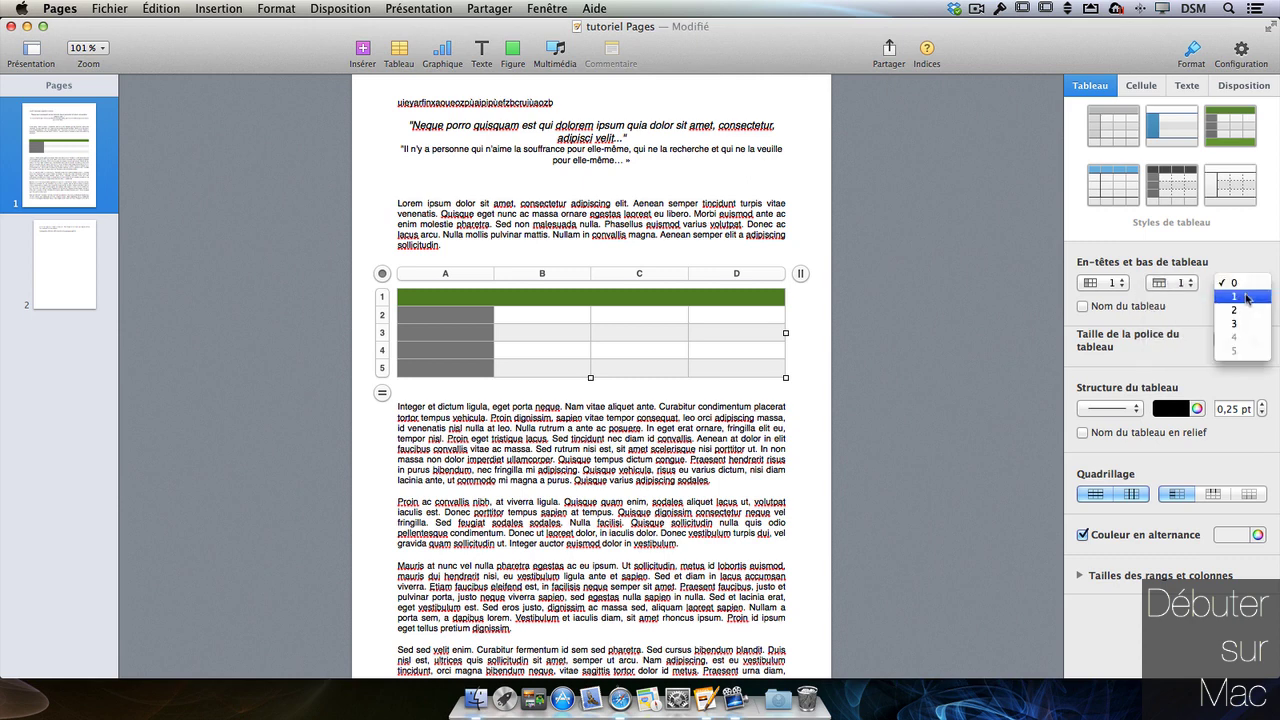
left_click(1248, 297)
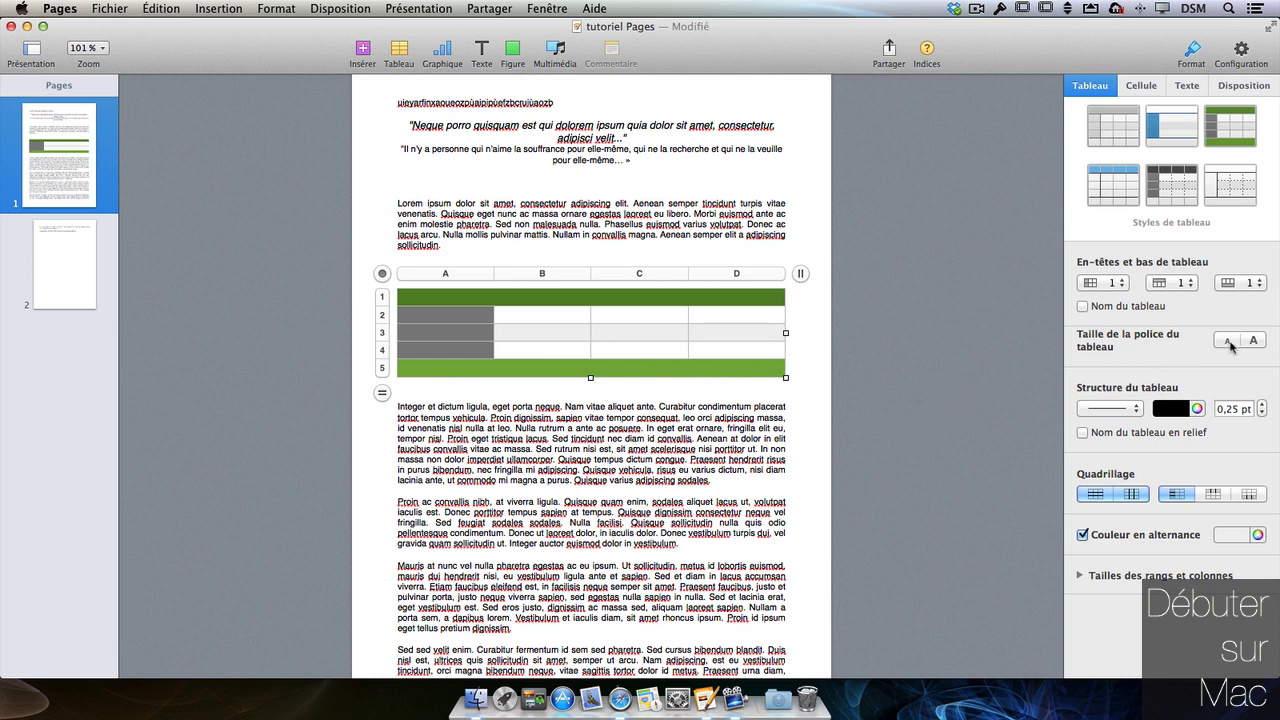
- Make the table lines dotted and show the embossed 'Tableau 1' name above the table
left_click(1116, 410)
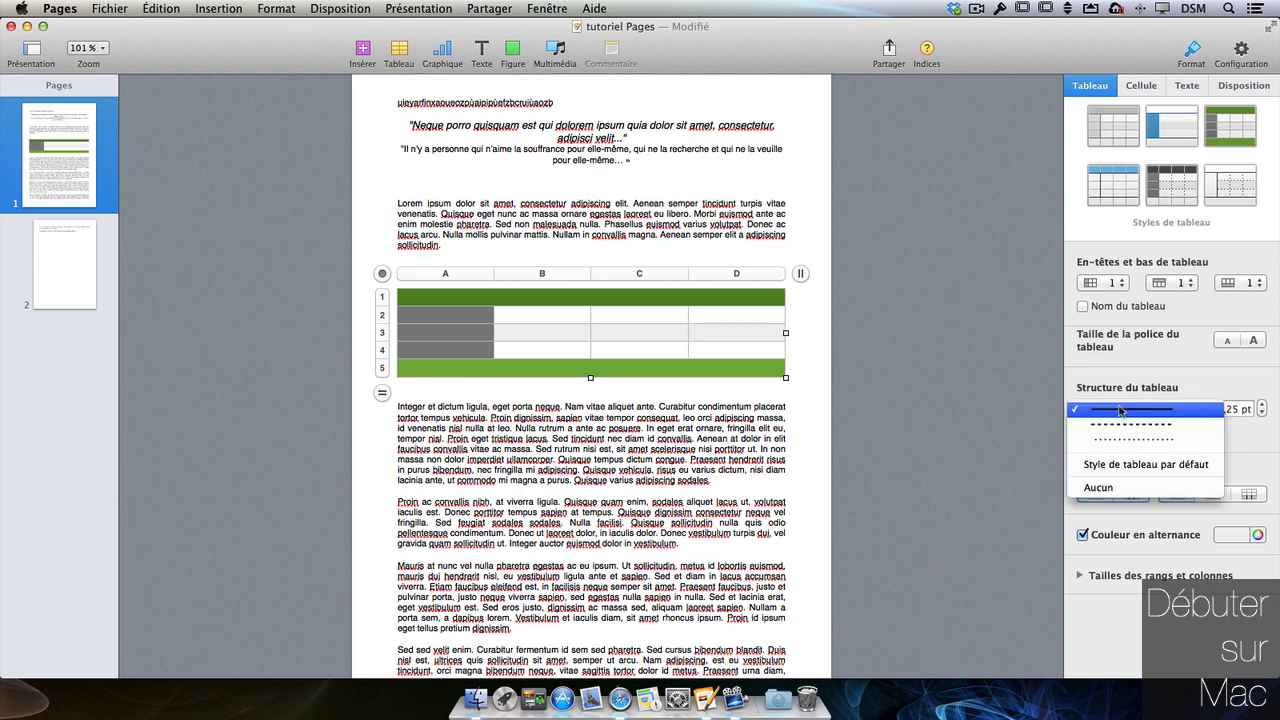
left_click(1130, 426)
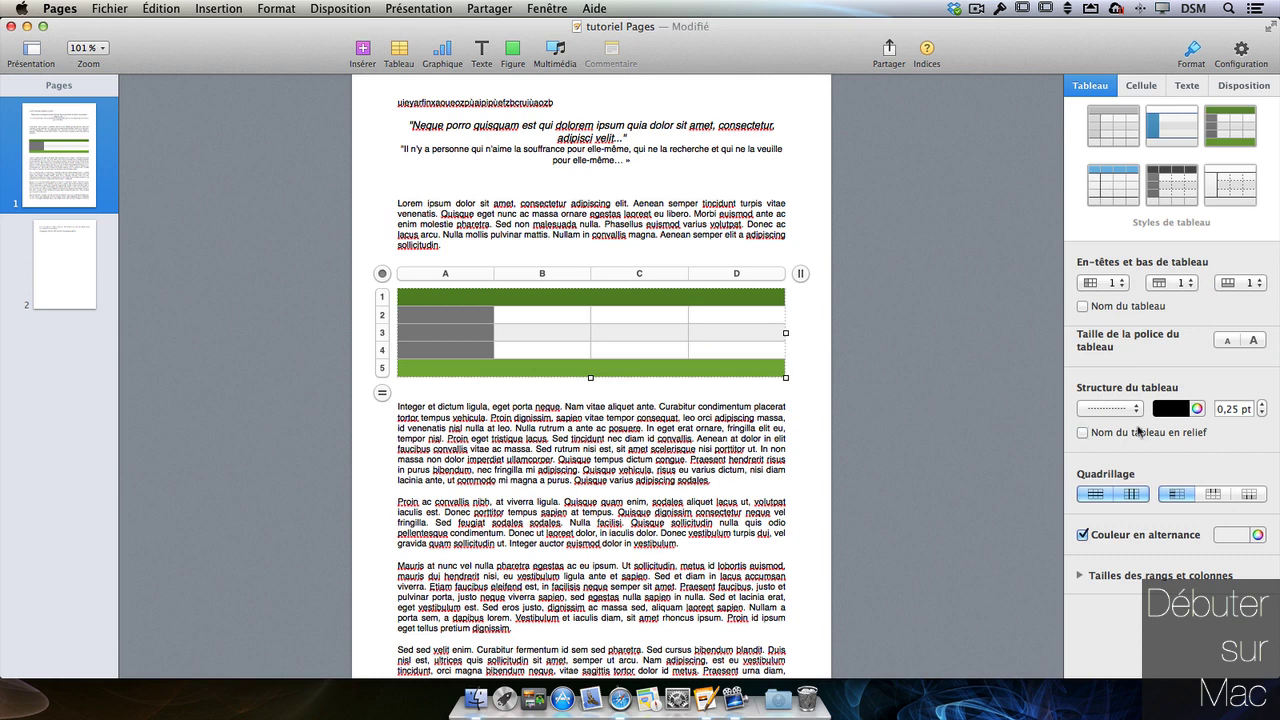
left_click(1082, 306)
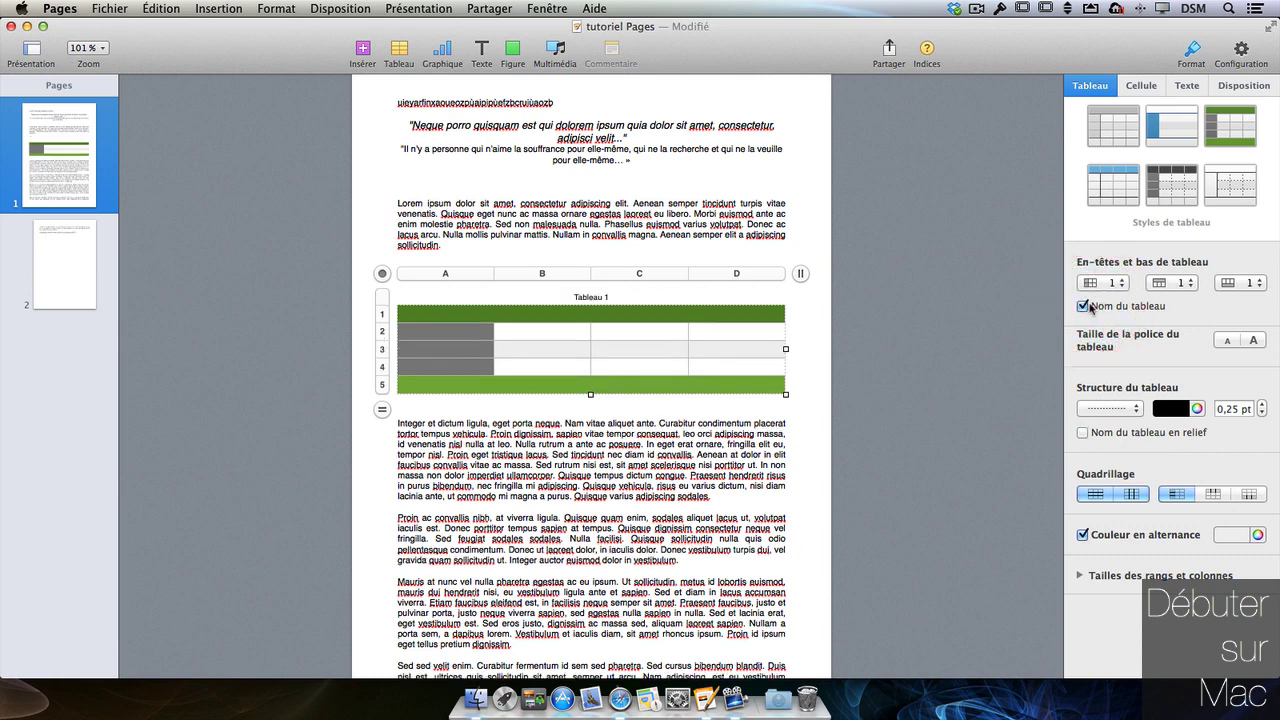
left_click(1100, 437)
- Thicken the table lines to 0,75 pt and select the word Tableau in the title
left_click(1262, 405)
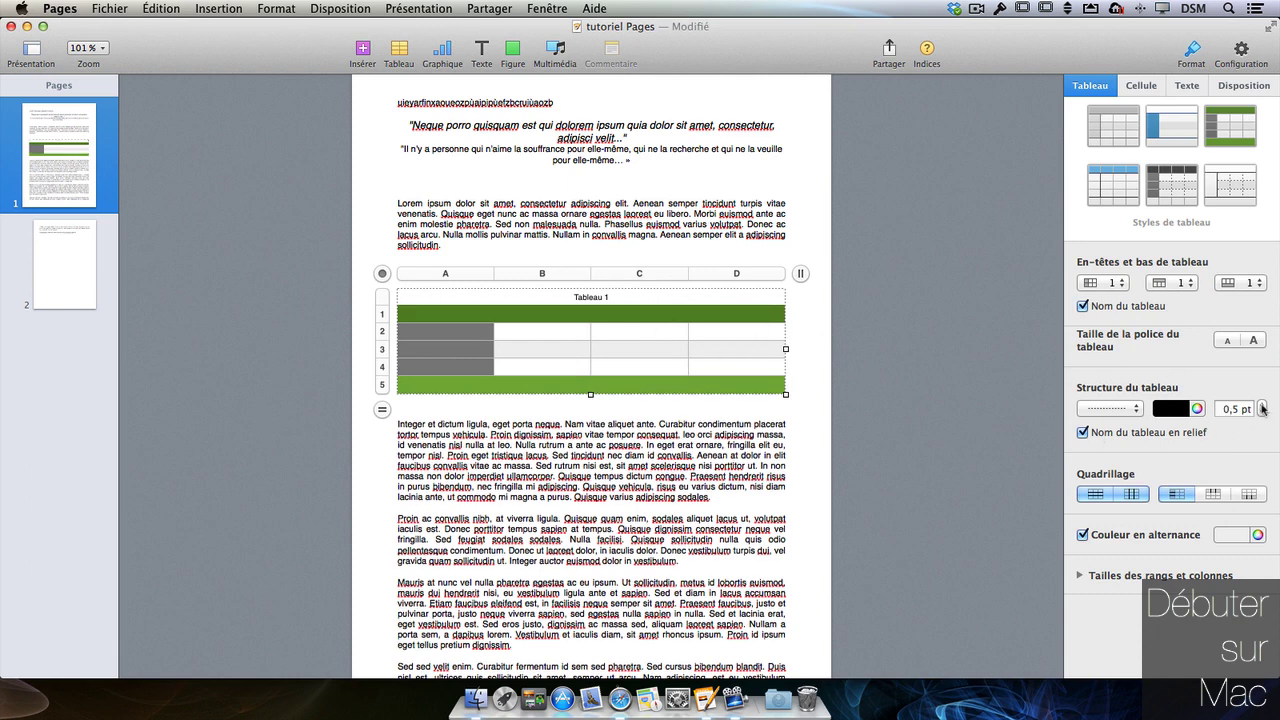
left_click(1262, 405)
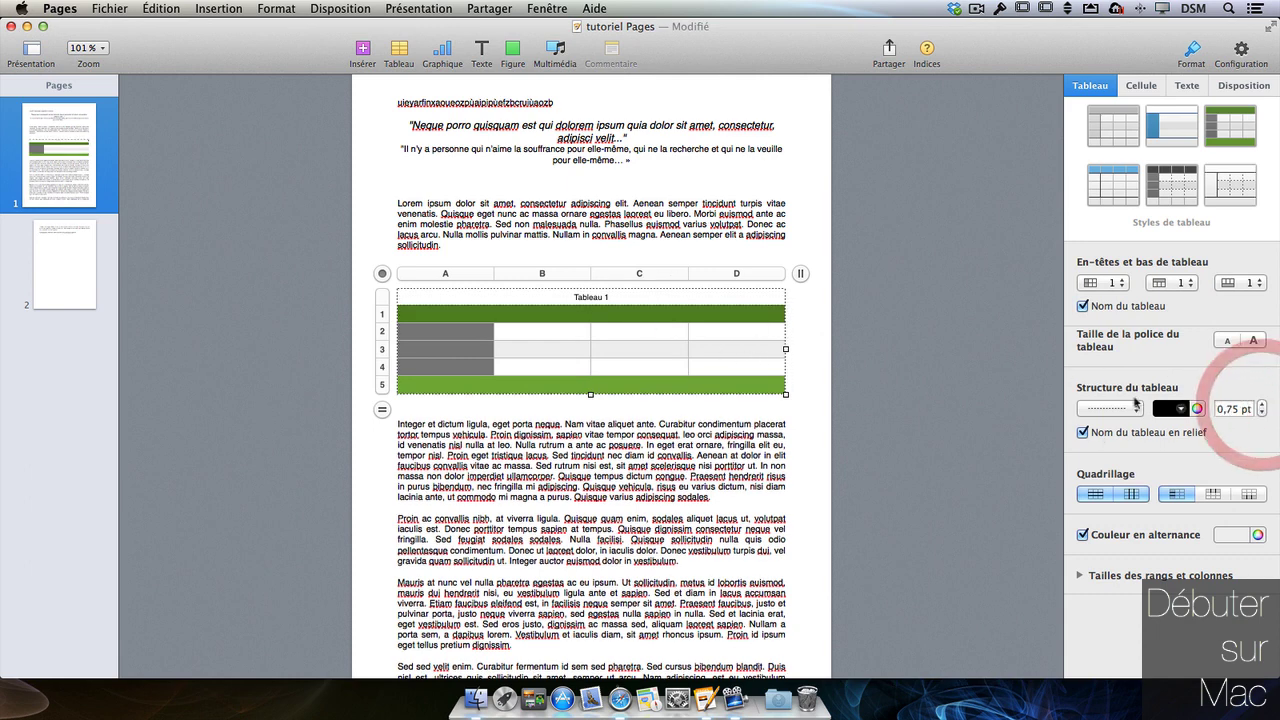
left_click(590, 299)
double_click(590, 298)
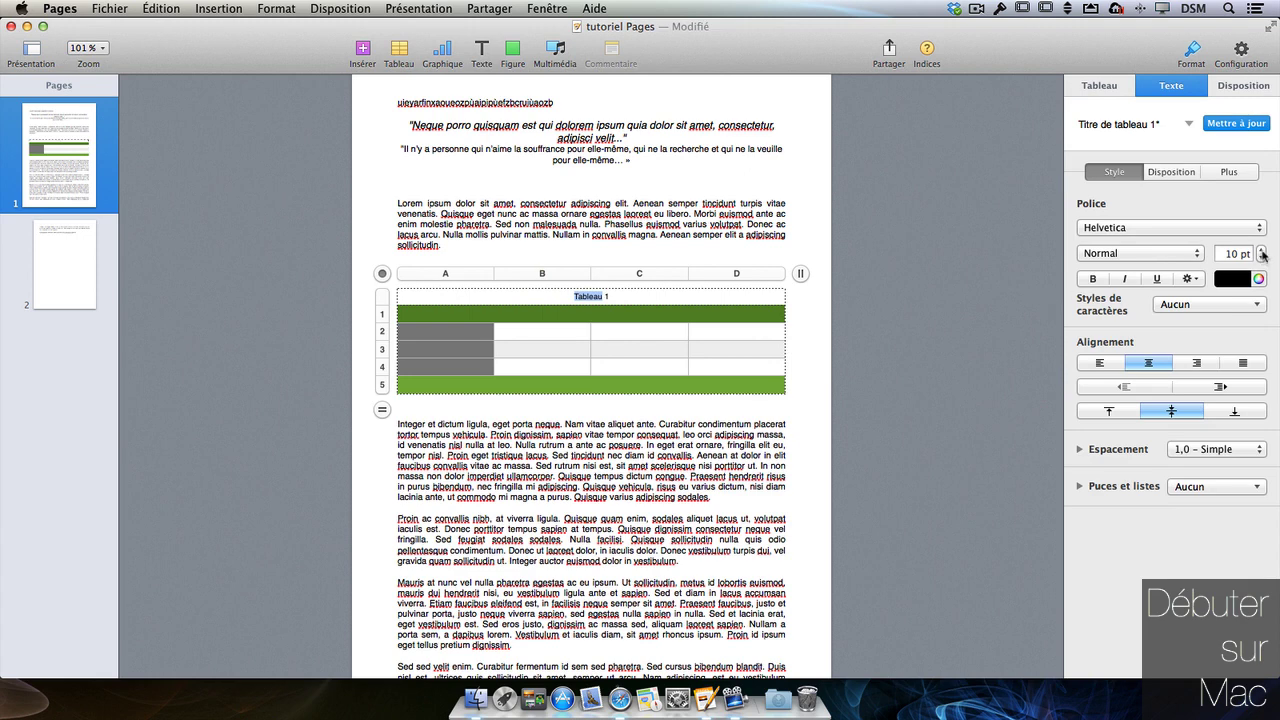
- Set the word Tableau in the table title to 13 pt
left_click(1262, 250)
left_click(1262, 250)
left_click(1262, 250)
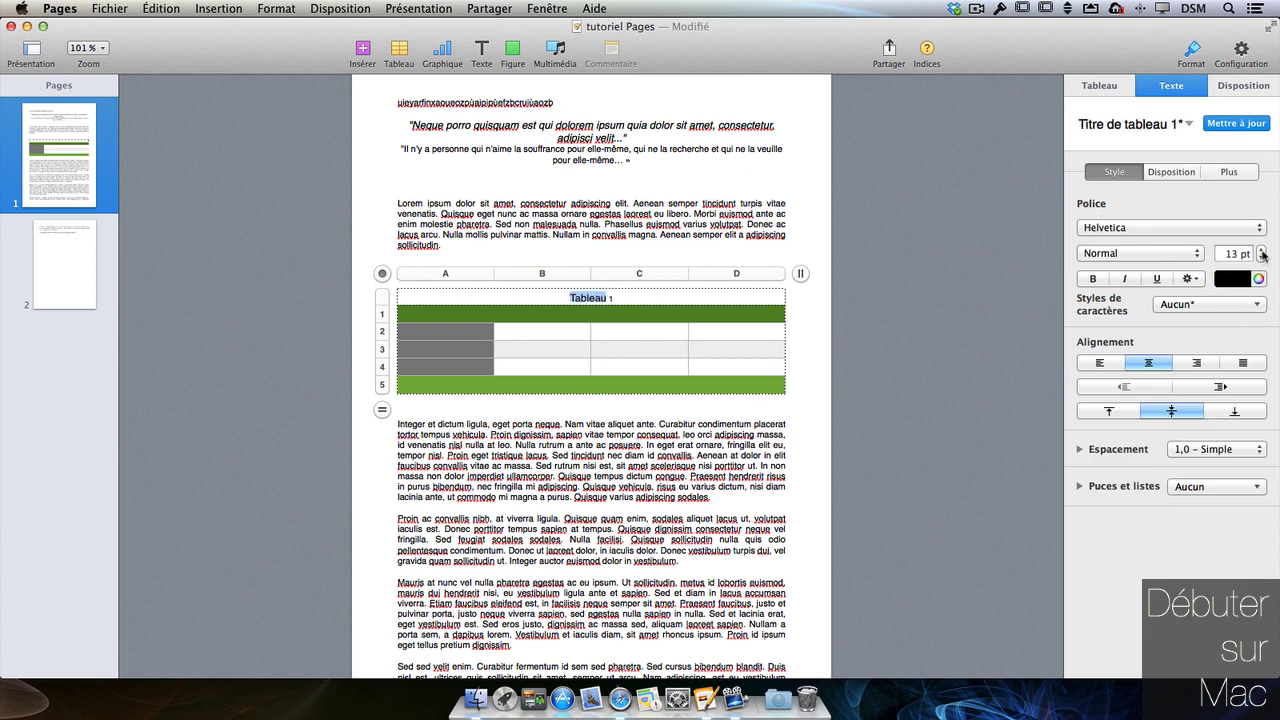
left_click(797, 407)
left_click(610, 315)
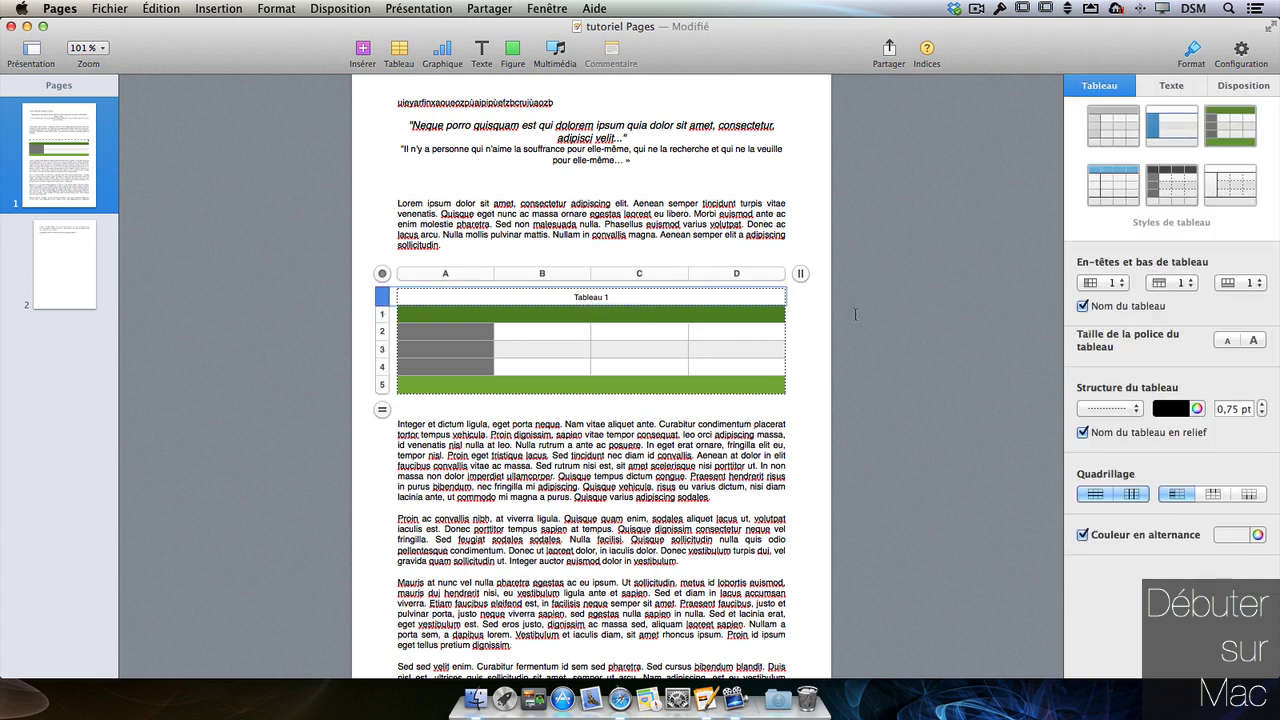
- Toggle the table gridlines, try purple alternating rows, then turn alternating row colour off
left_click(1095, 495)
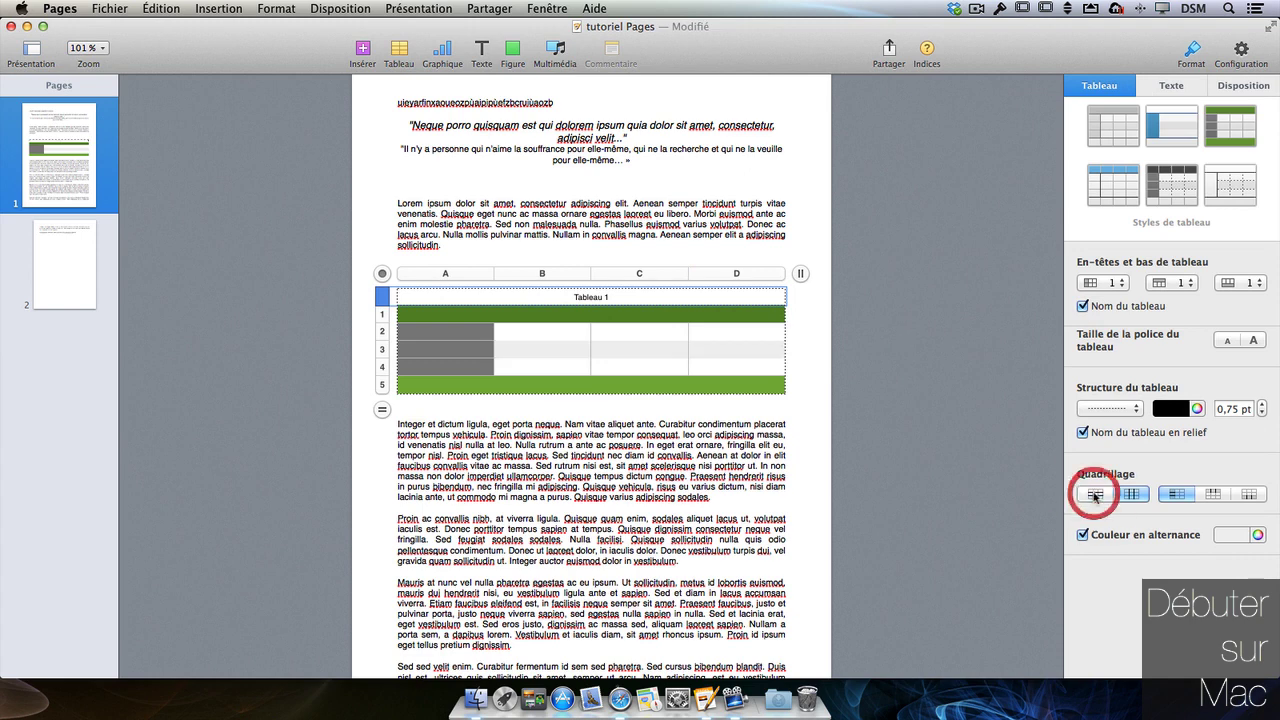
left_click(1131, 495)
left_click(1131, 495)
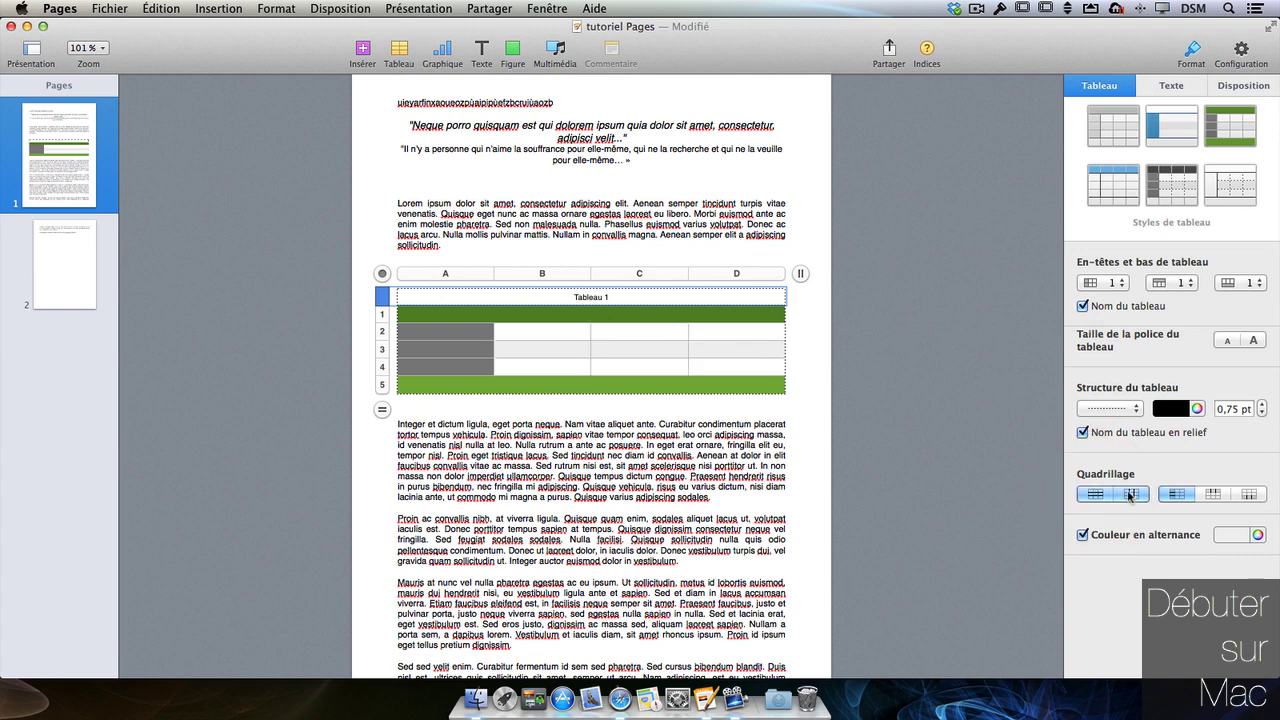
left_click(1234, 535)
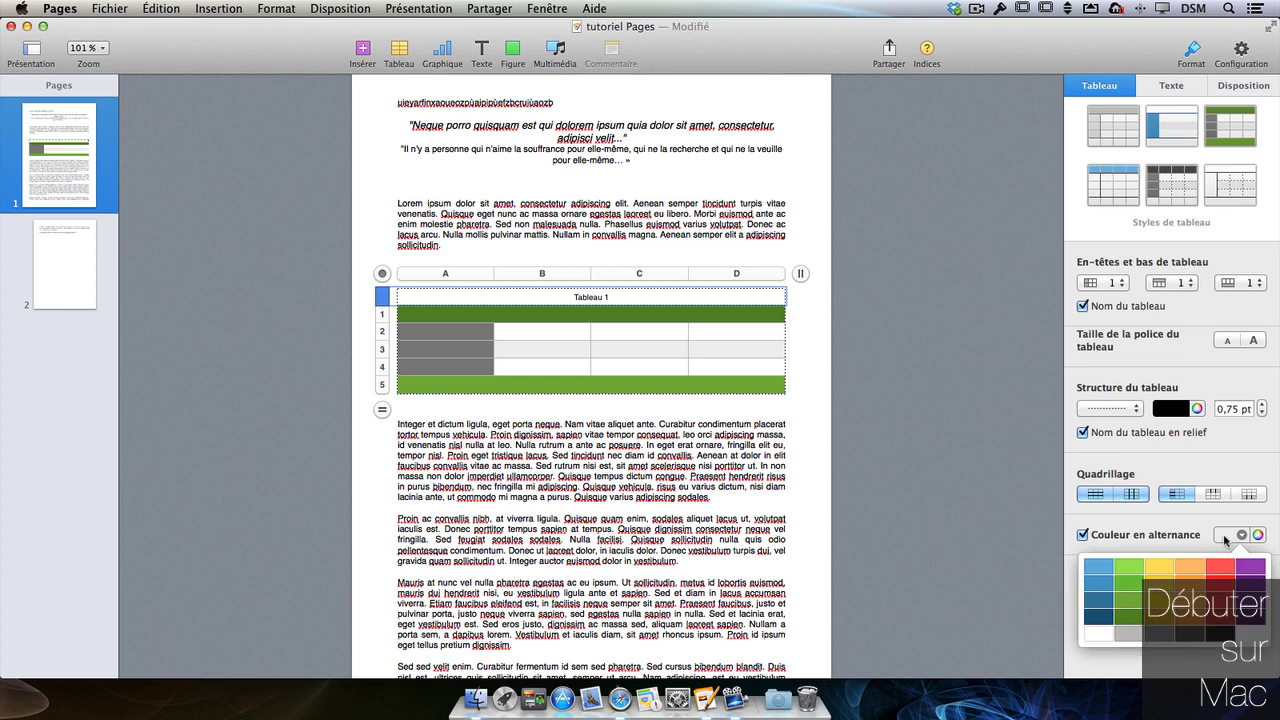
left_click(1256, 567)
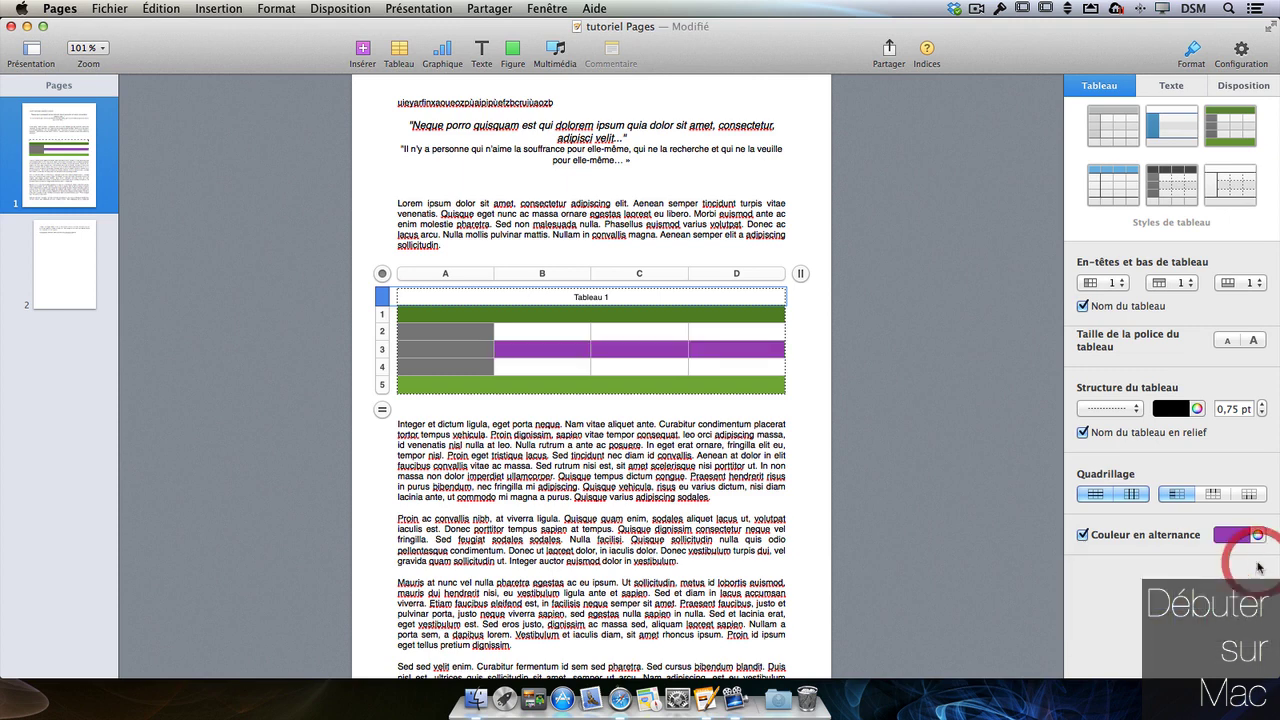
left_click(1082, 535)
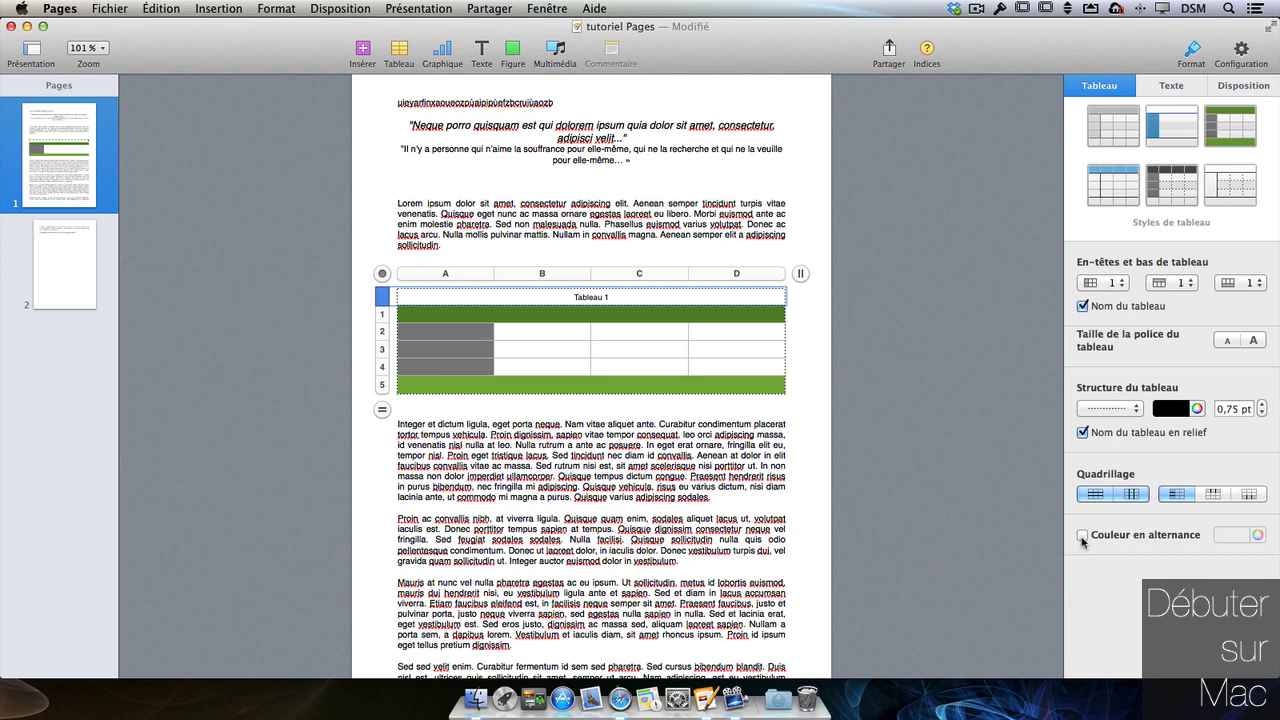
- Enter the month headers 'Janvier' in B1 and 'Fevrier' in C1
left_click(437, 316)
left_click(541, 316)
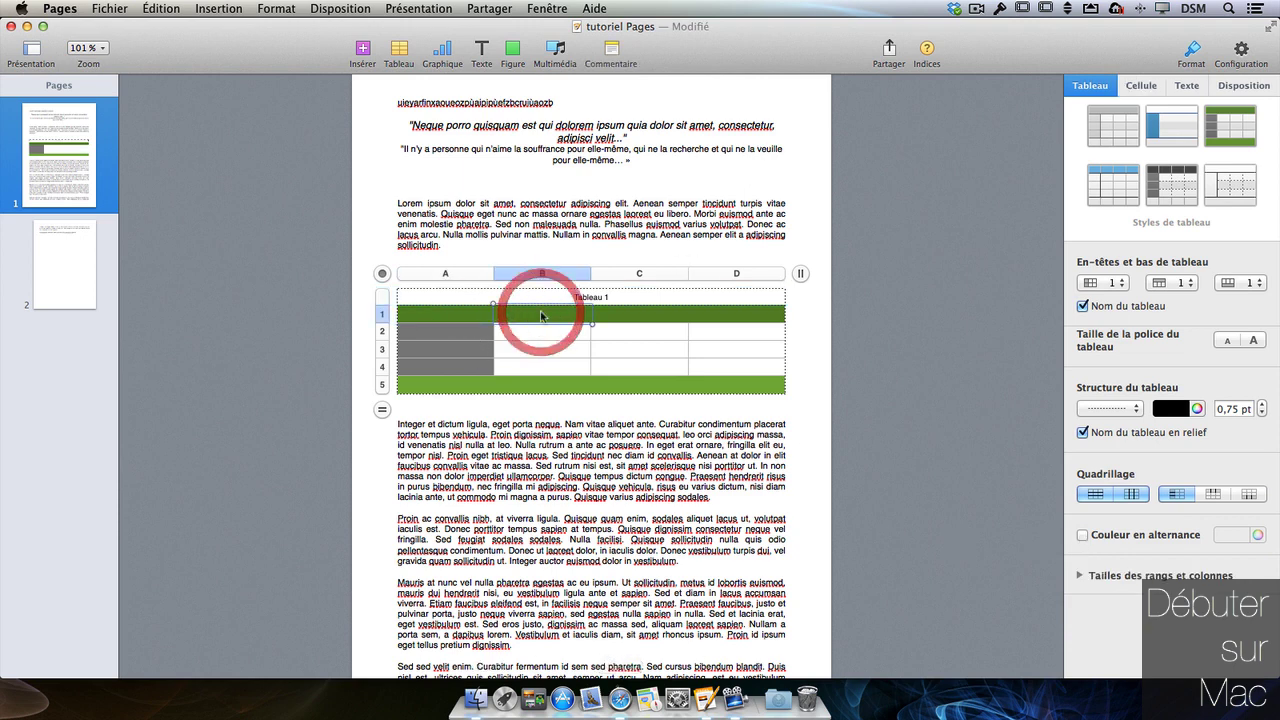
type("Janvi")
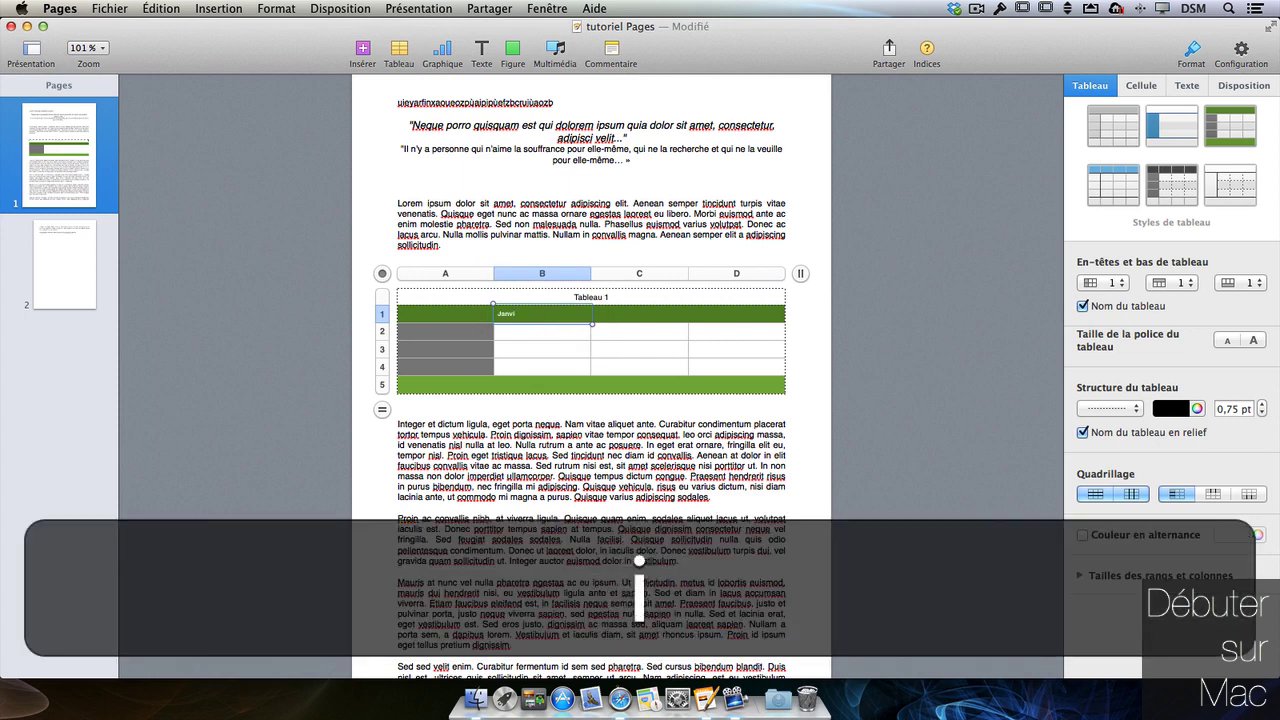
type("er")
key("Tab")
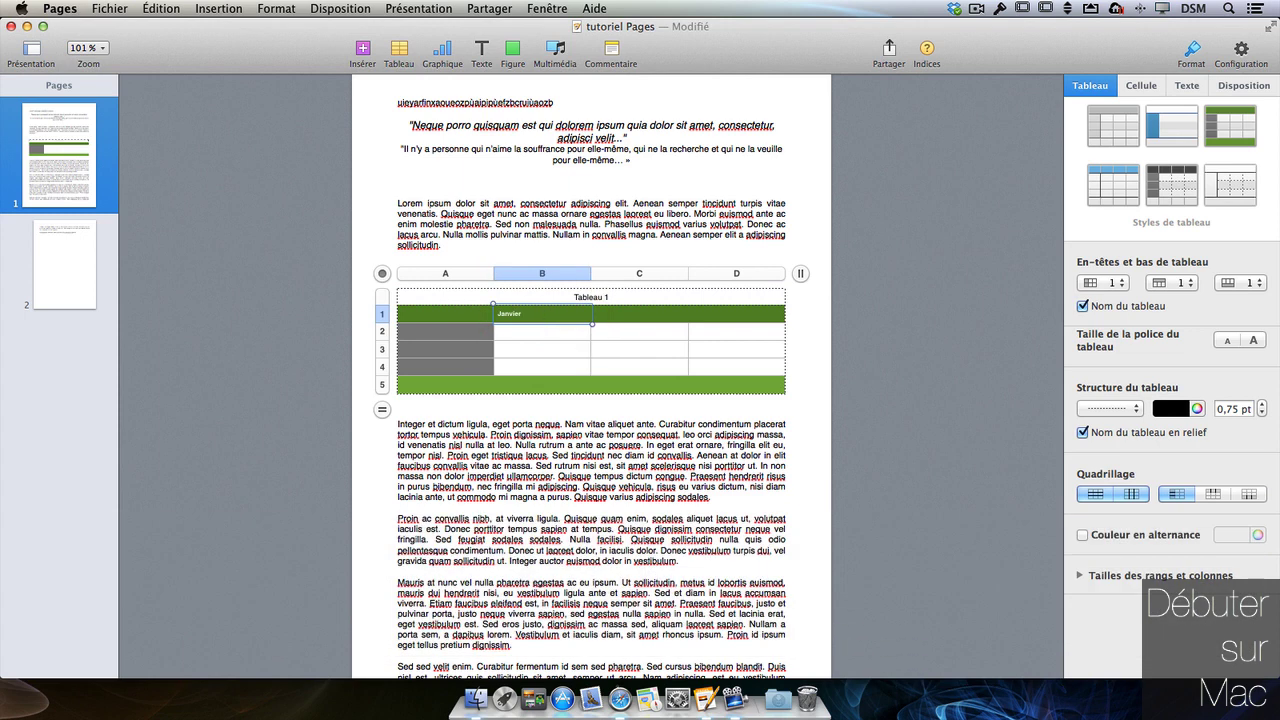
key("Tab")
key("Right")
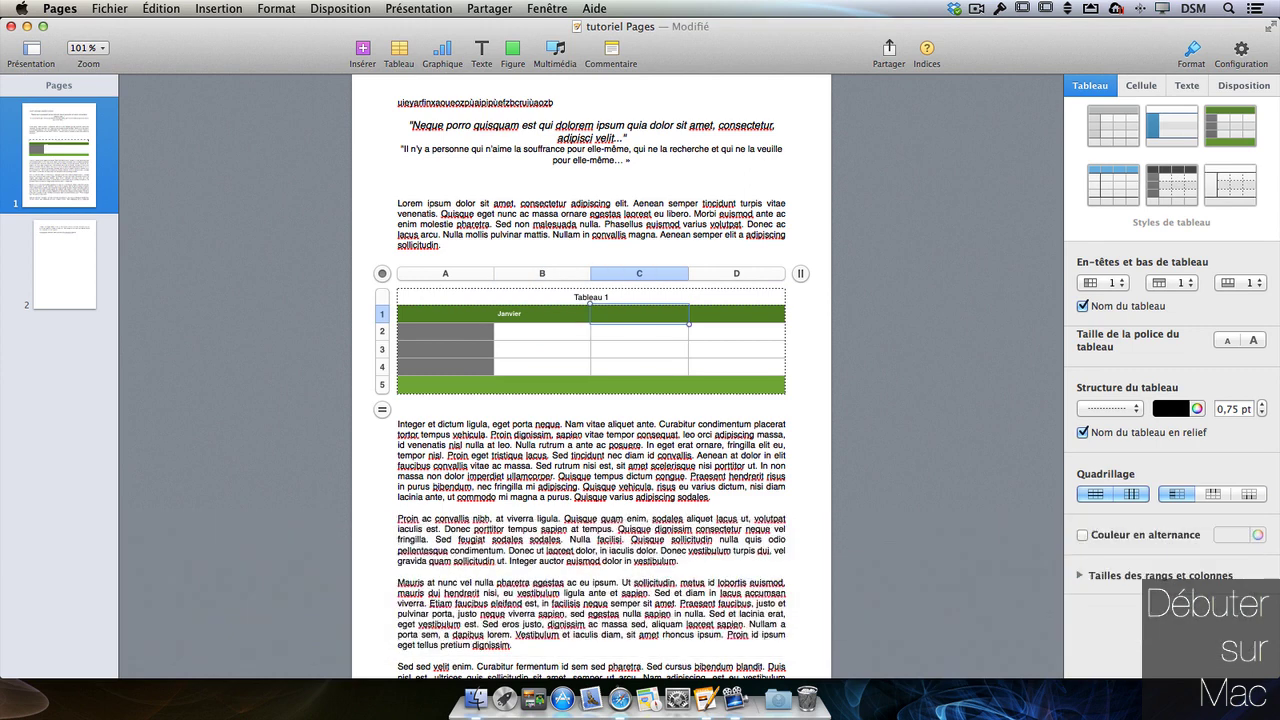
type("Fevrier")
left_click(777, 275)
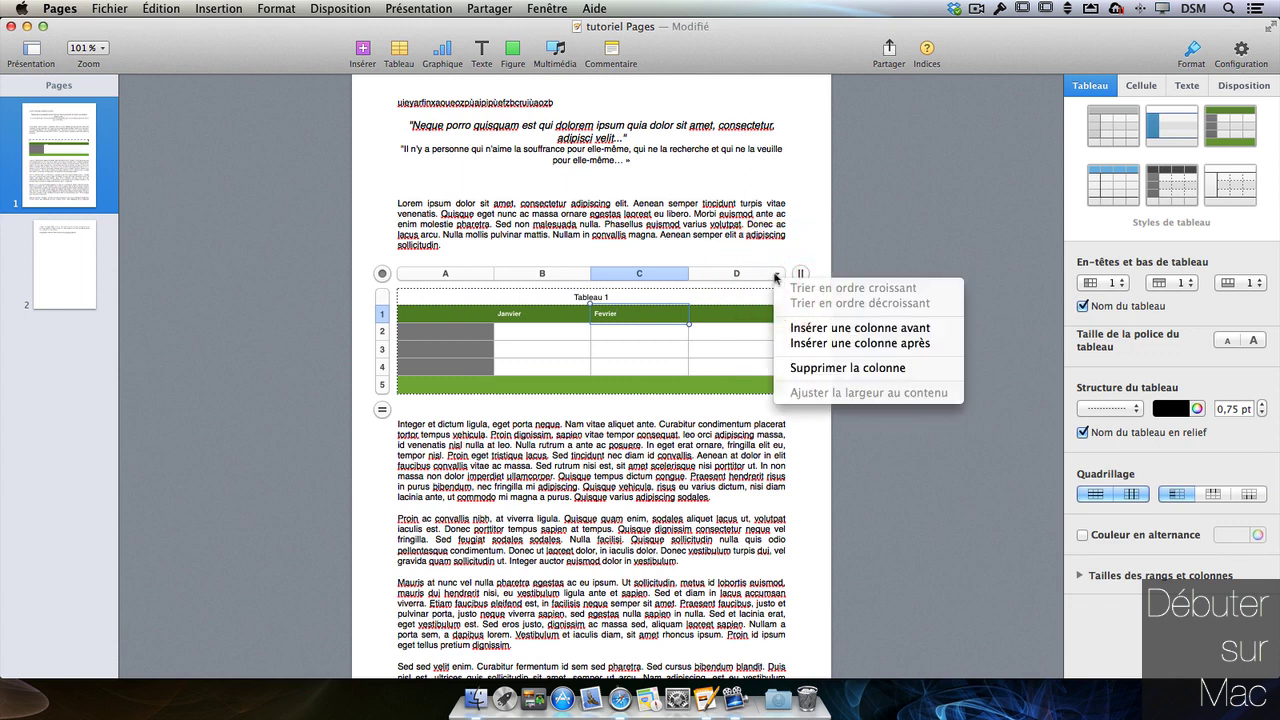
- Insert a column after column D, settling the table at five columns
left_click(835, 344)
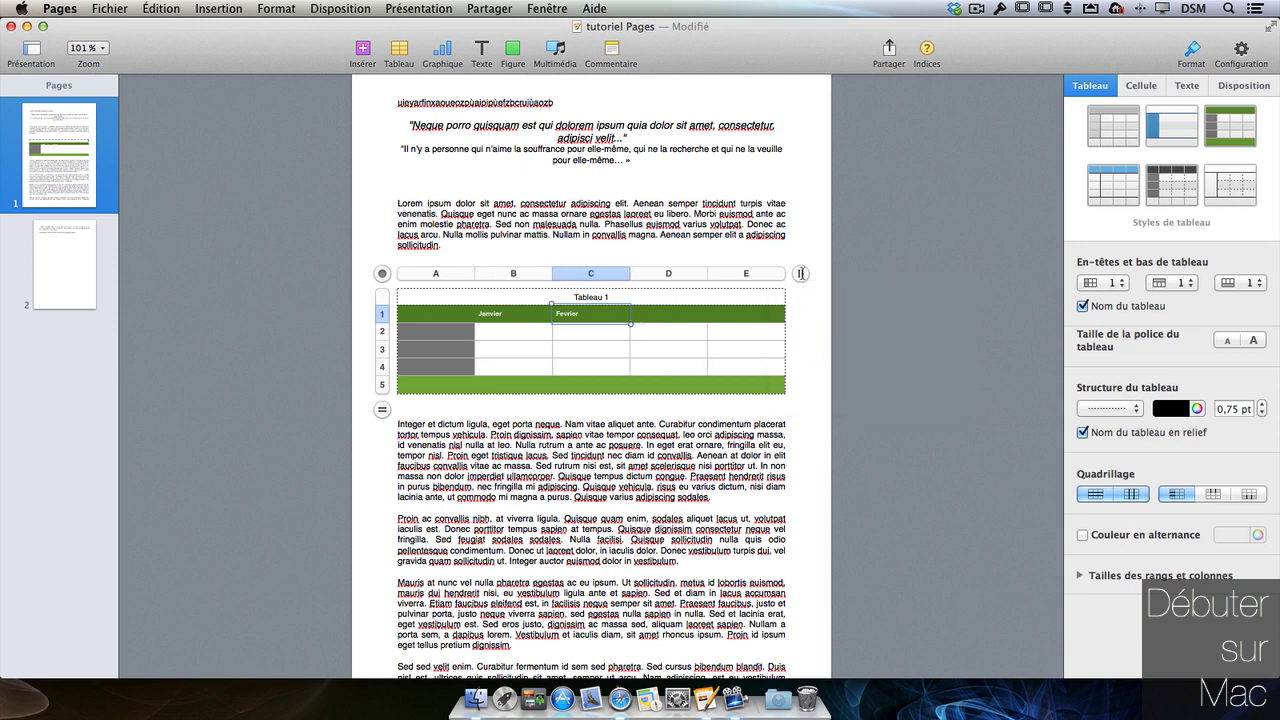
left_click(801, 276)
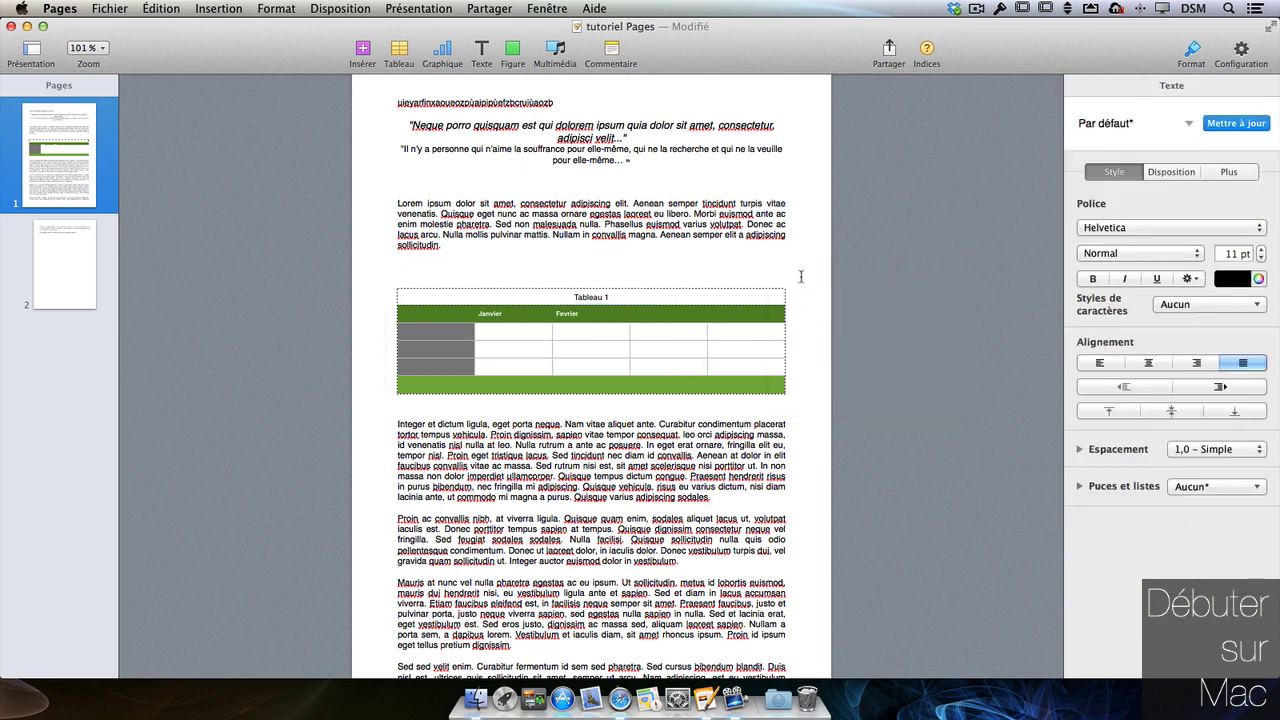
left_click(734, 296)
left_click(801, 273)
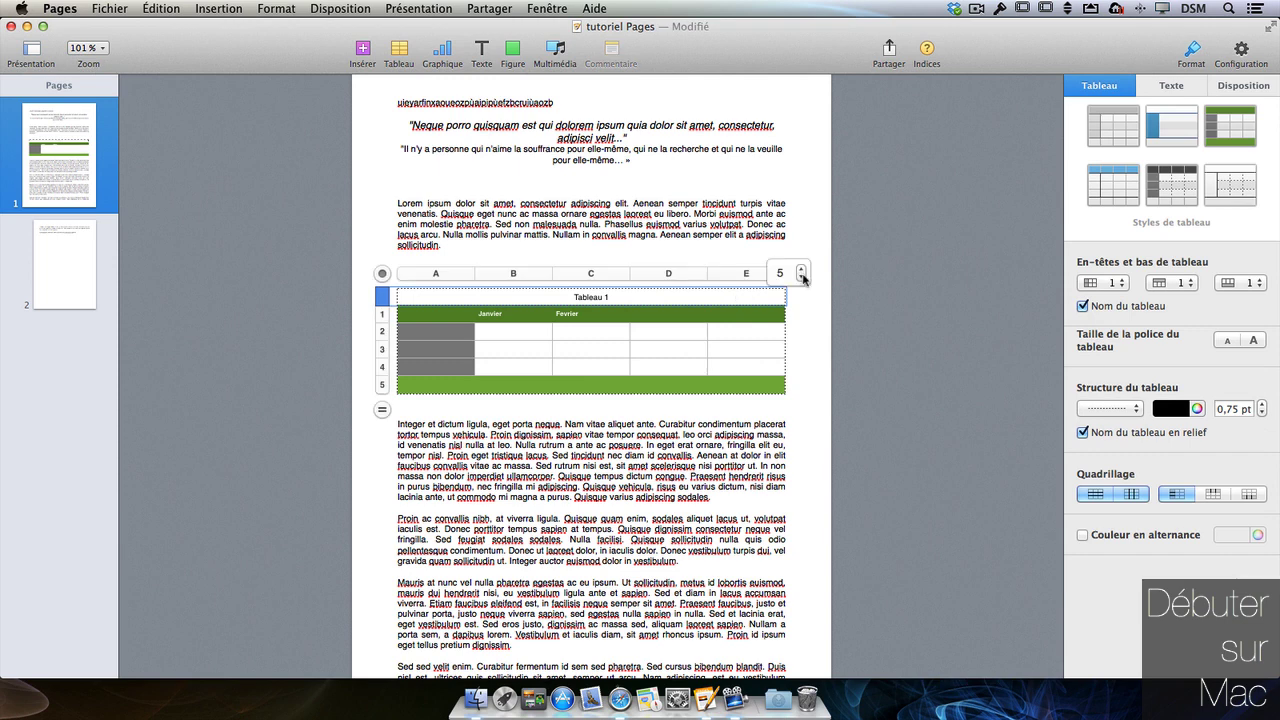
left_click(801, 269)
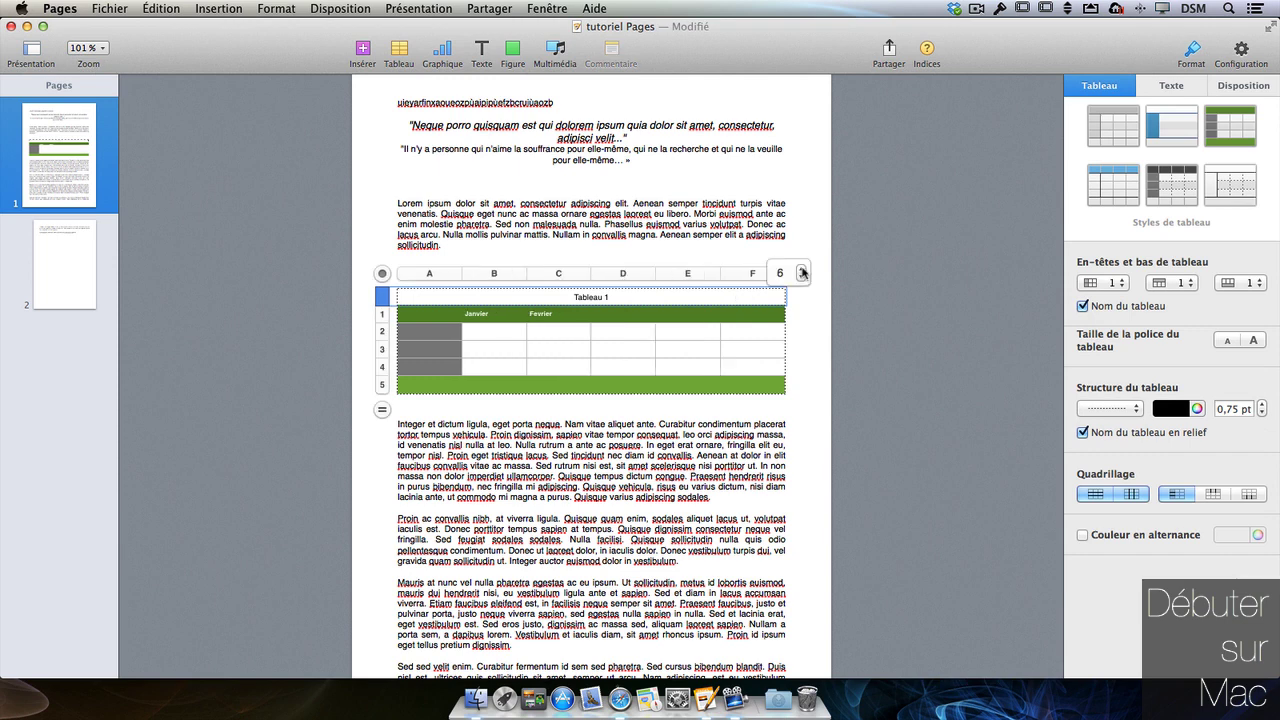
left_click(801, 278)
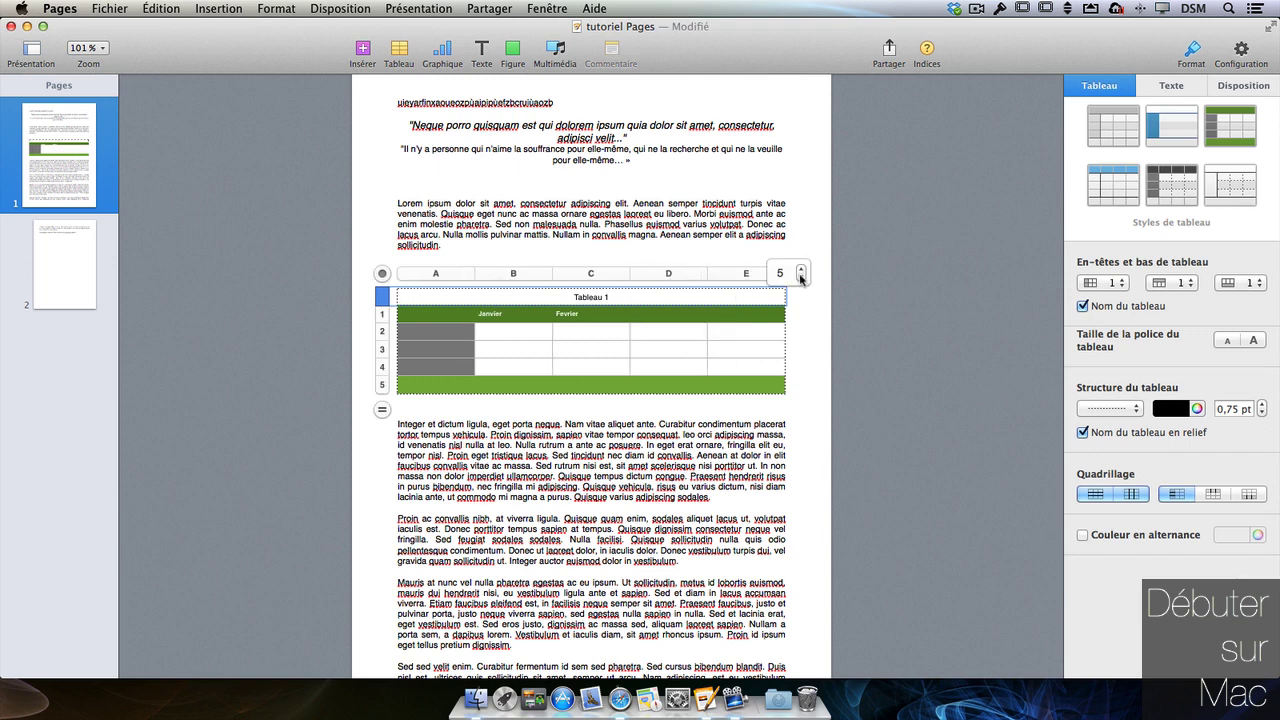
- Raise the table's row count to six
left_click(383, 411)
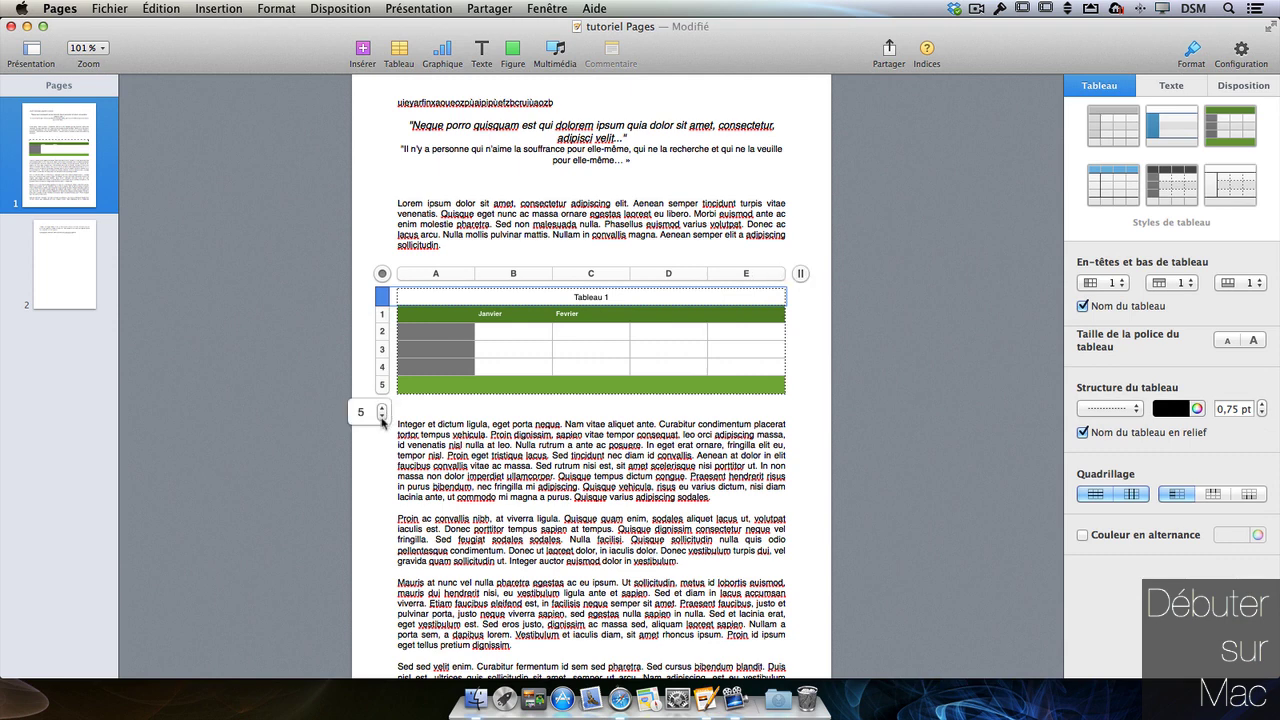
left_click(381, 407)
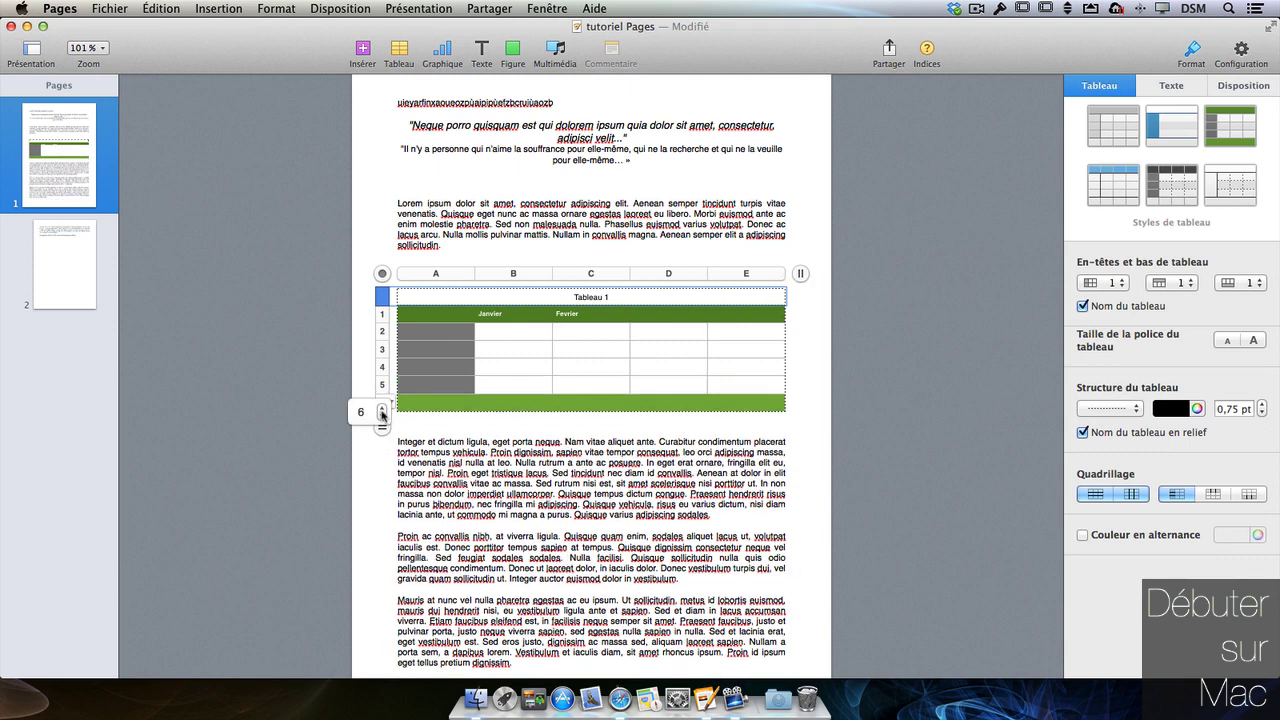
key("Return")
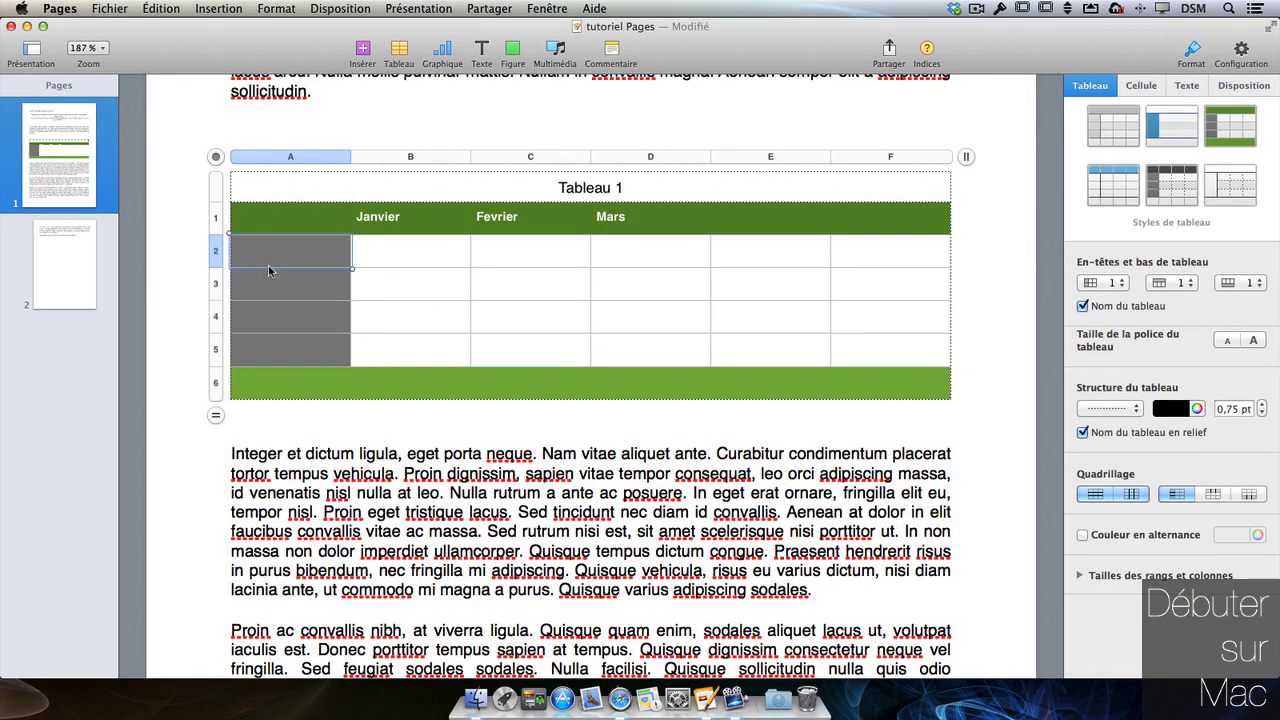
- Enter years 2000, 2001, 2002 in column A and fill the series down to 2003
type("2000")
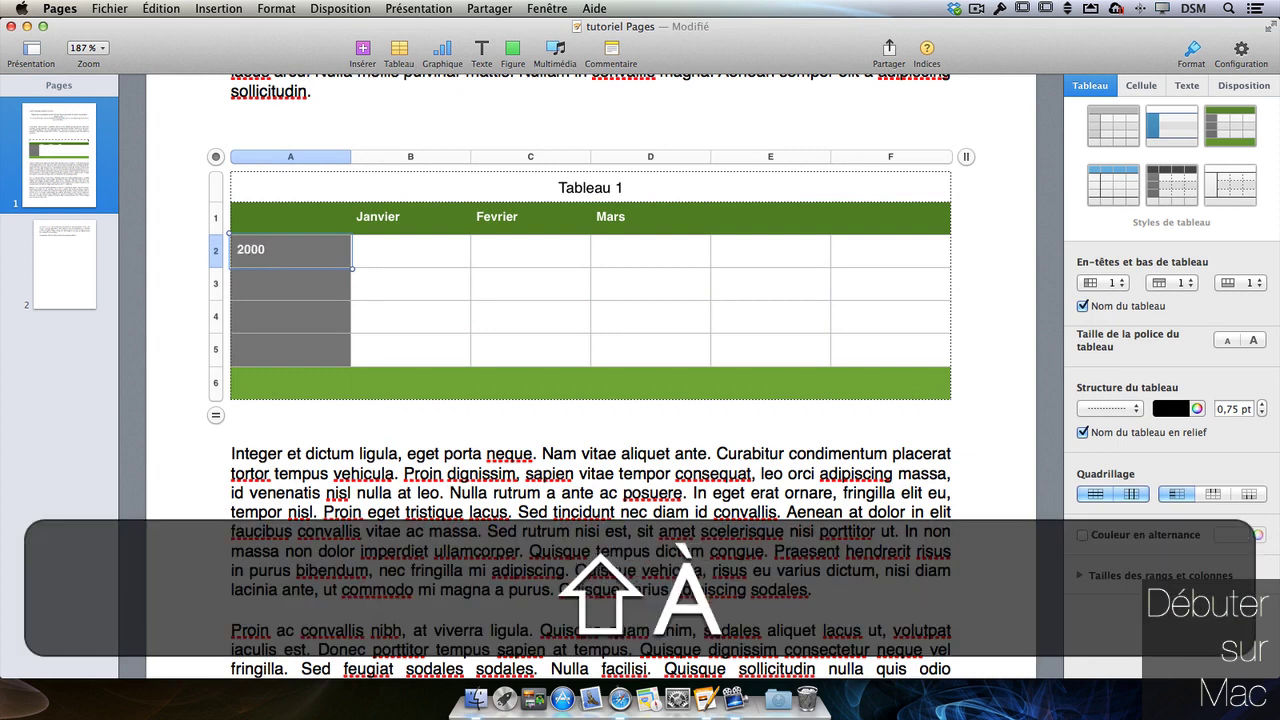
key("Return")
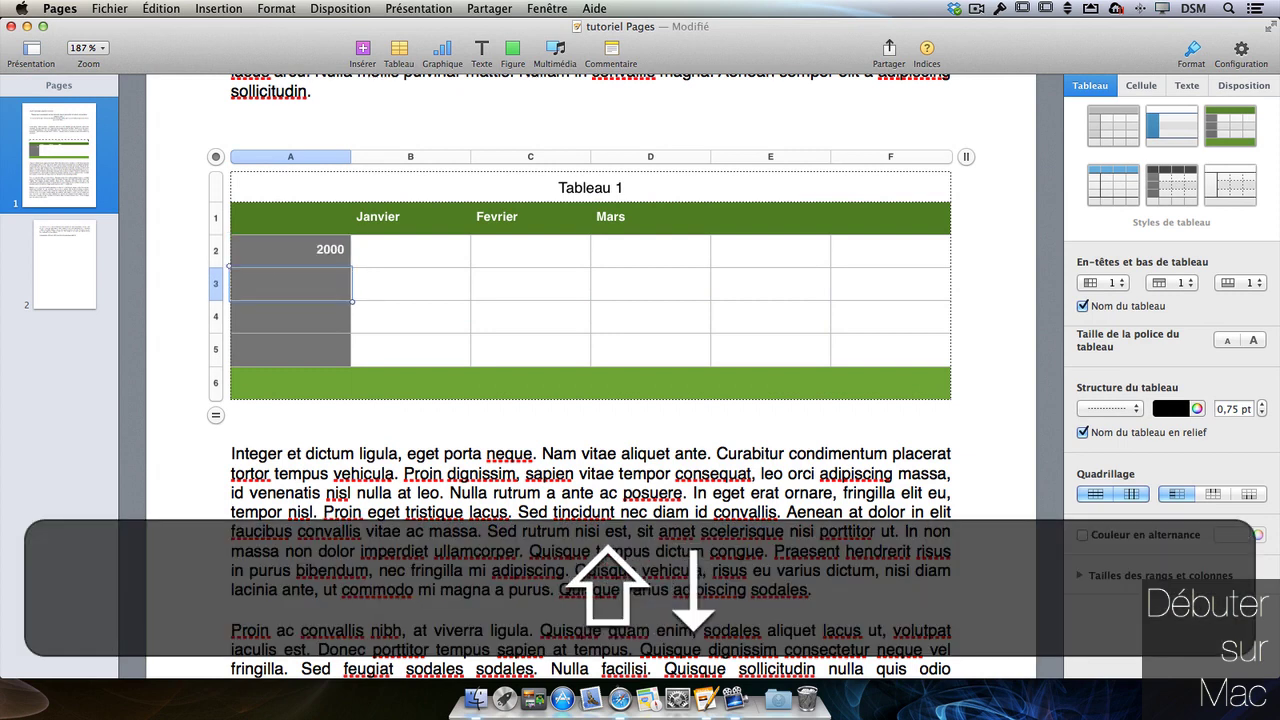
type("2001")
key("Return")
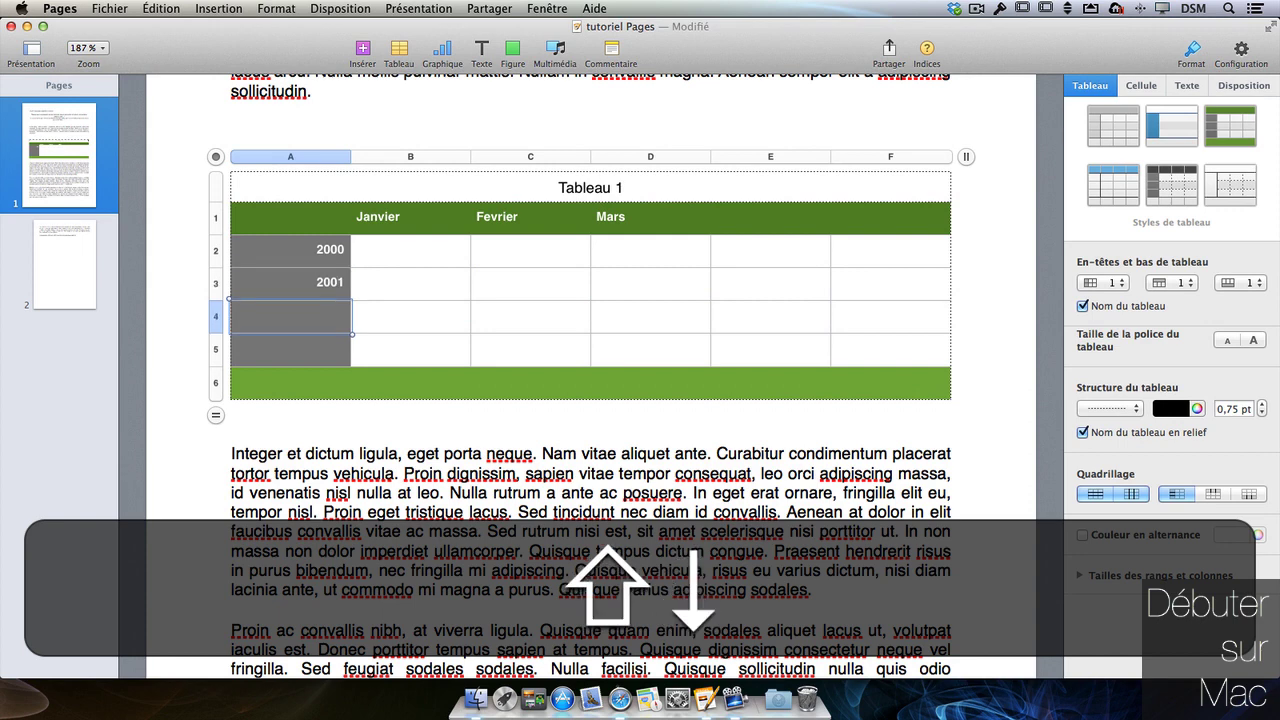
type("20")
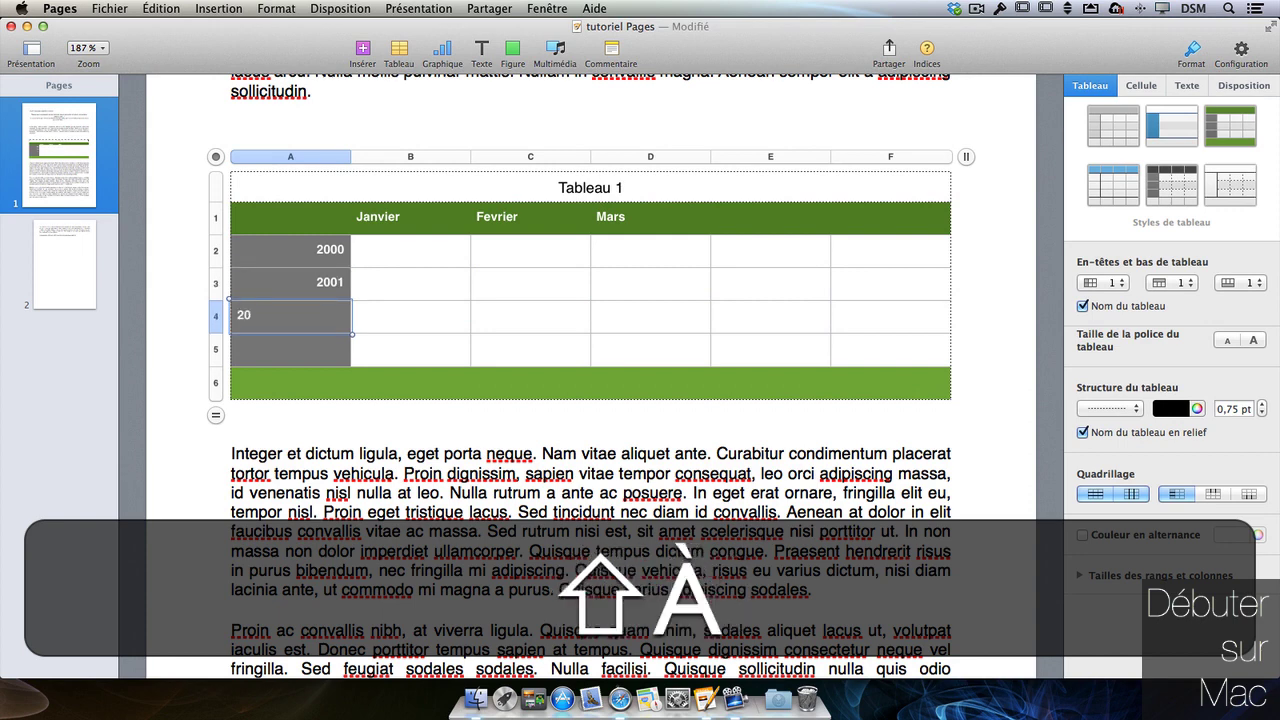
type("02")
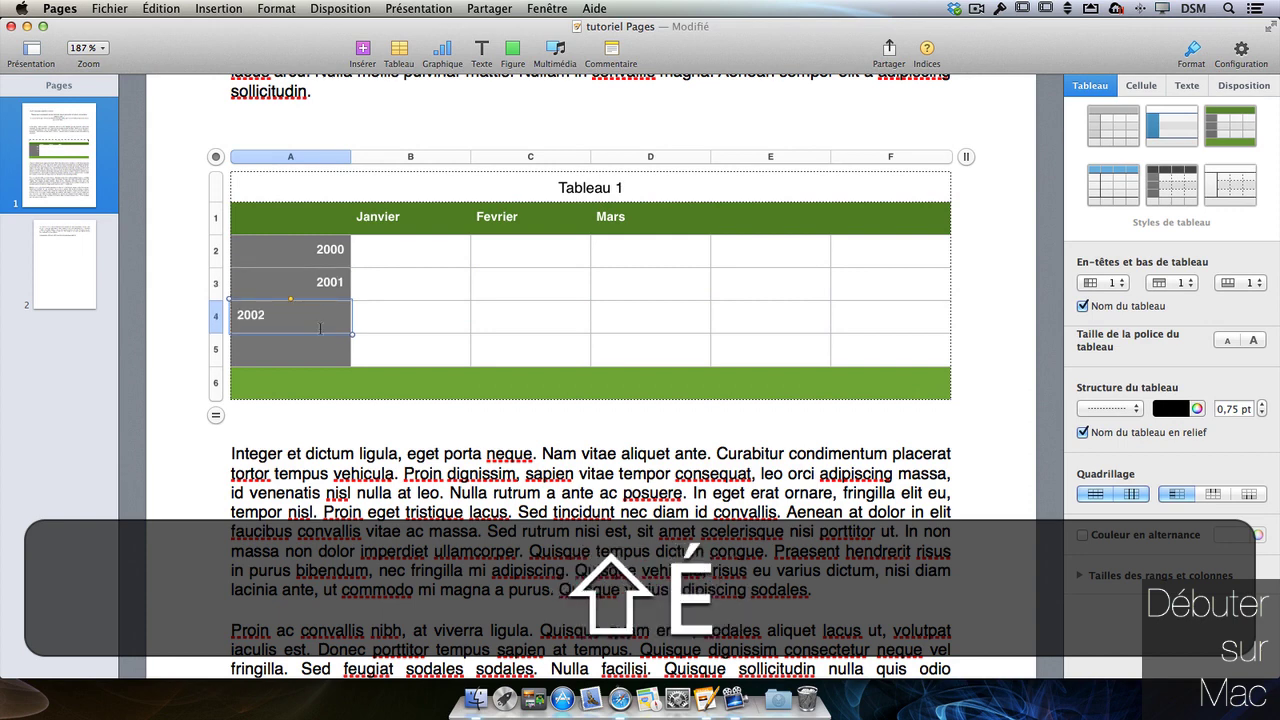
left_click(287, 252)
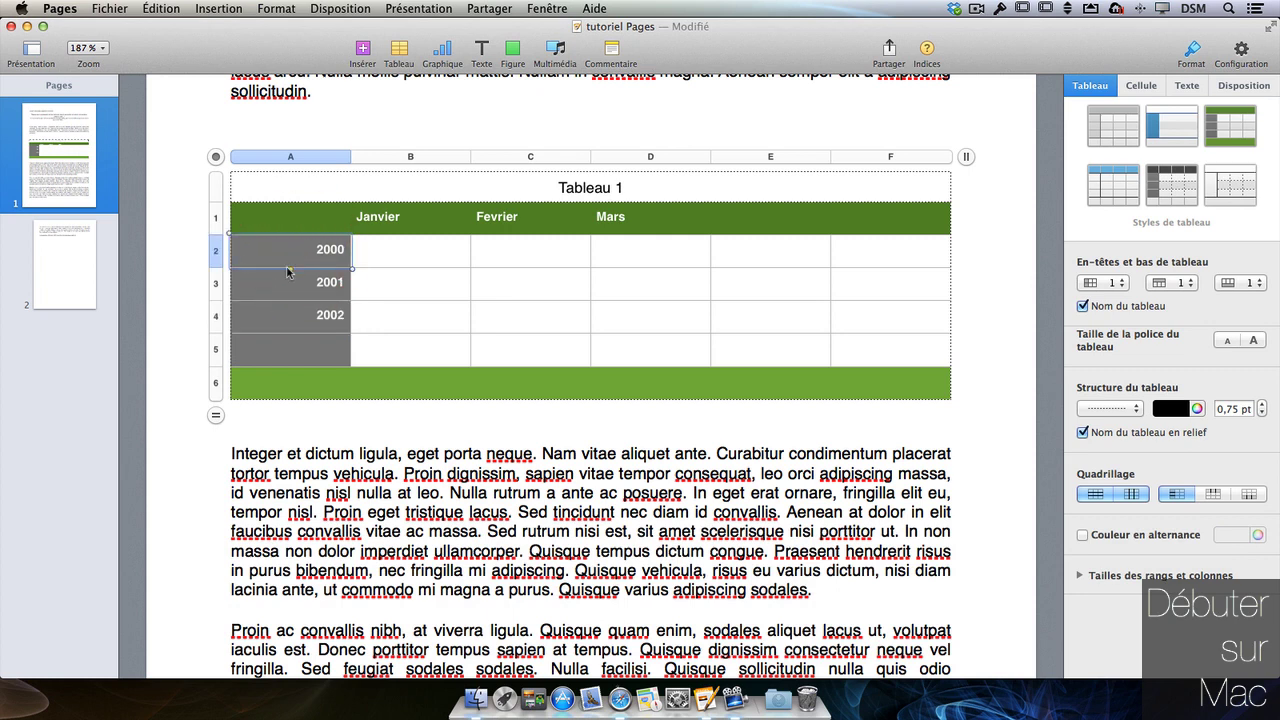
left_click_drag(351, 268, 289, 357)
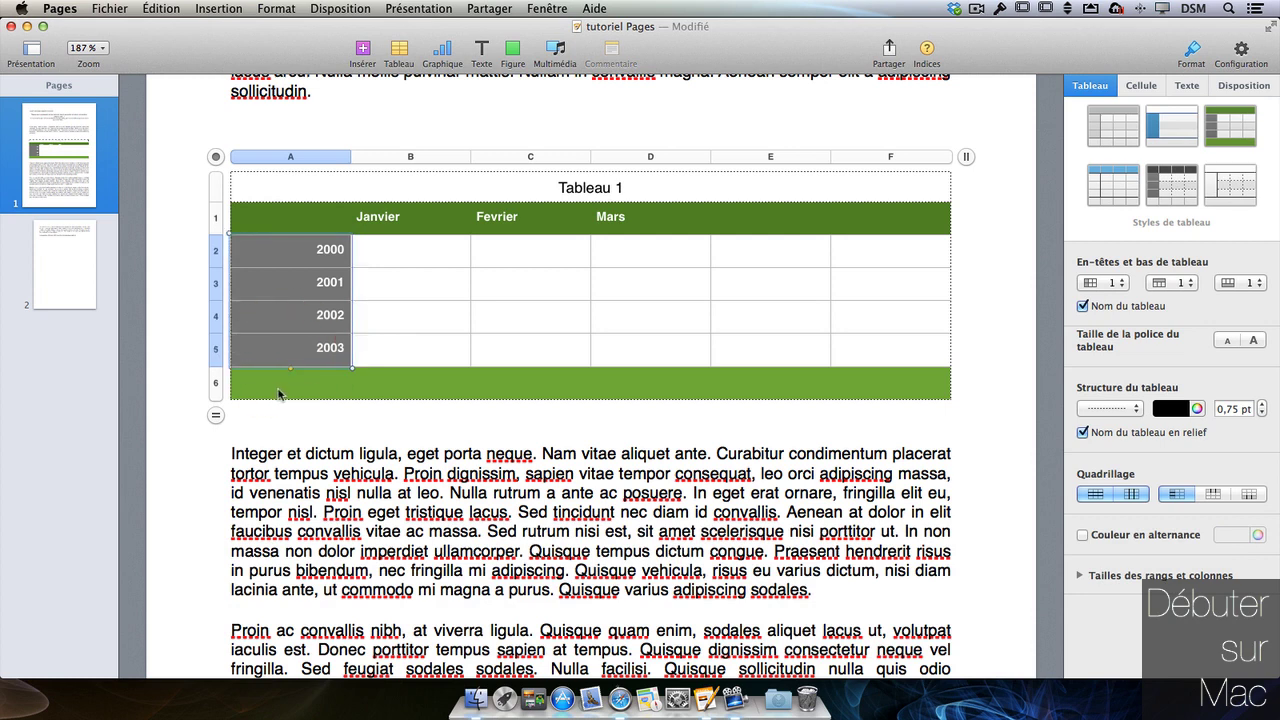
- Add rows to reach eight and extend the year series to 2004 and 2005
left_click(215, 415)
left_click(215, 414)
left_click(215, 414)
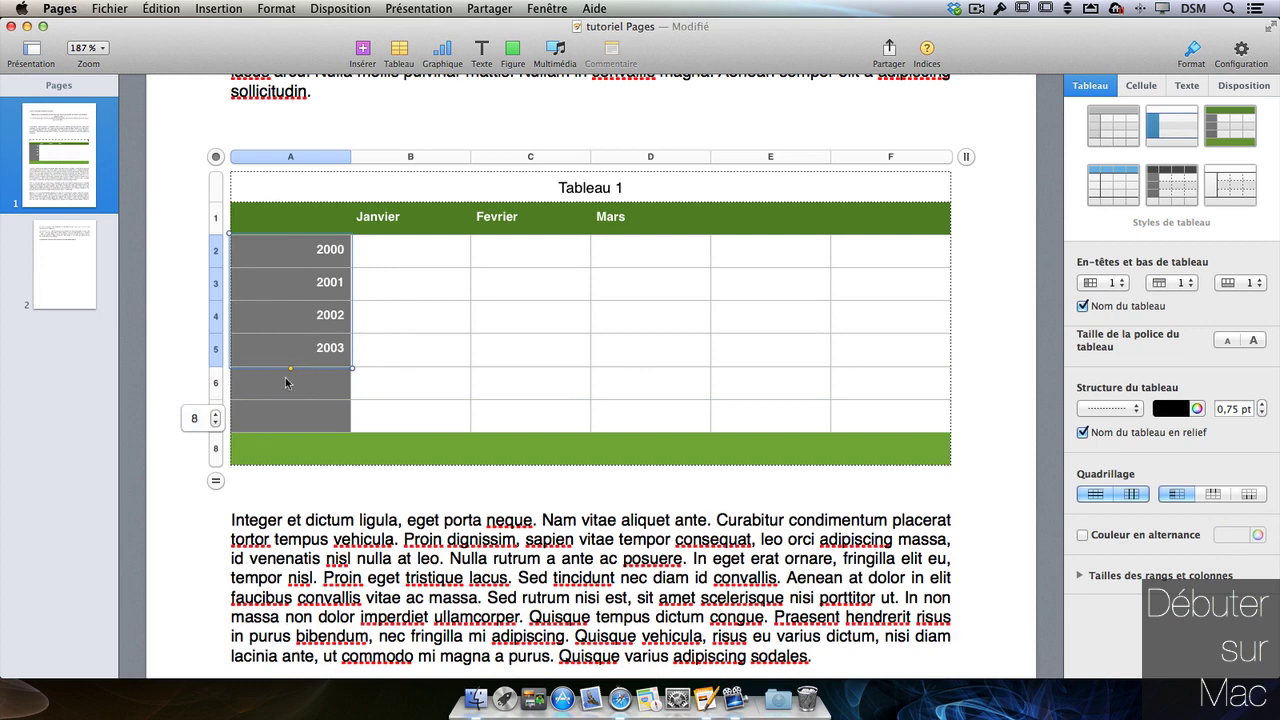
left_click_drag(290, 368, 290, 414)
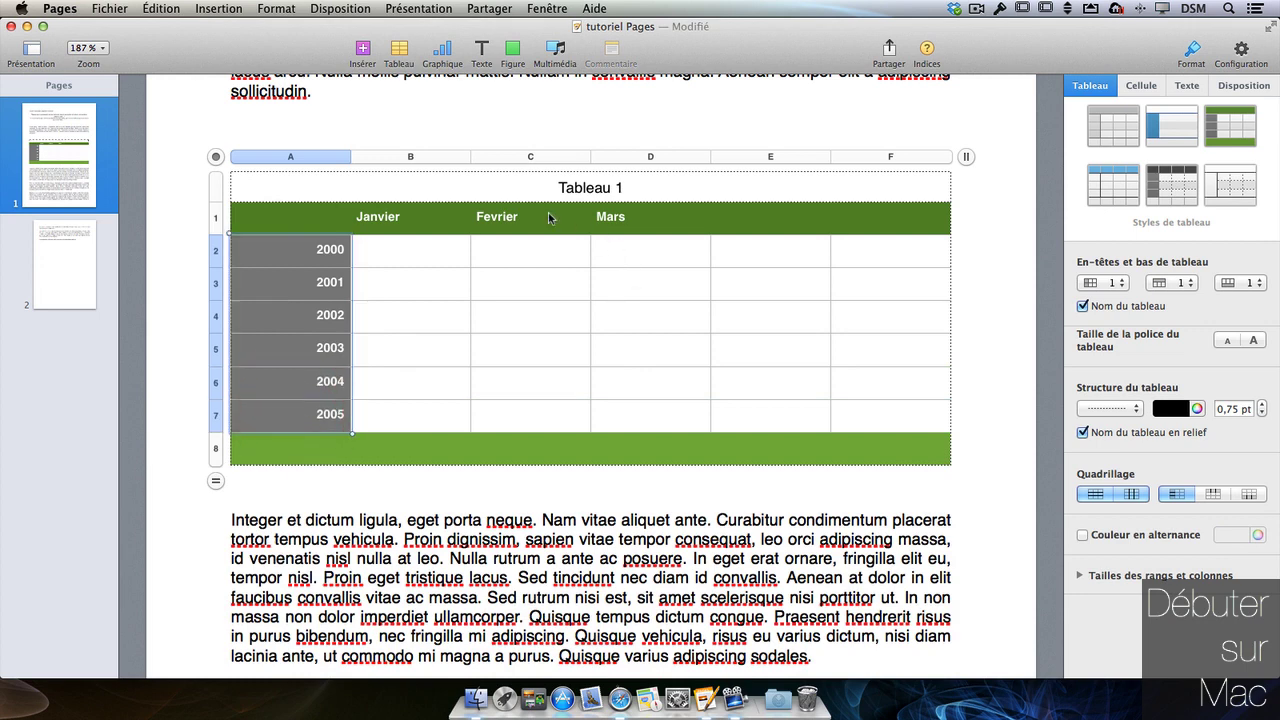
left_click(507, 222)
- Correct the C1 header from 'Fevrier' to 'Février' with the accent
double_click(484, 216)
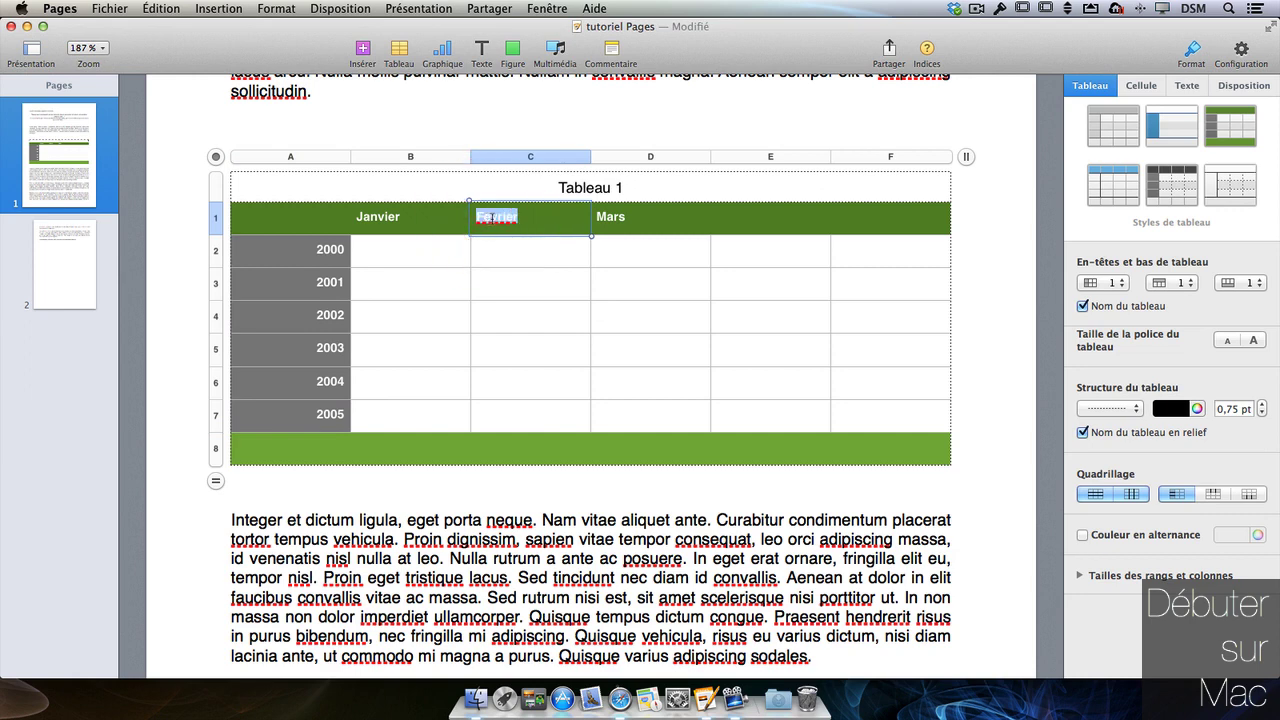
left_click(486, 216)
key("BackSpace")
type("é")
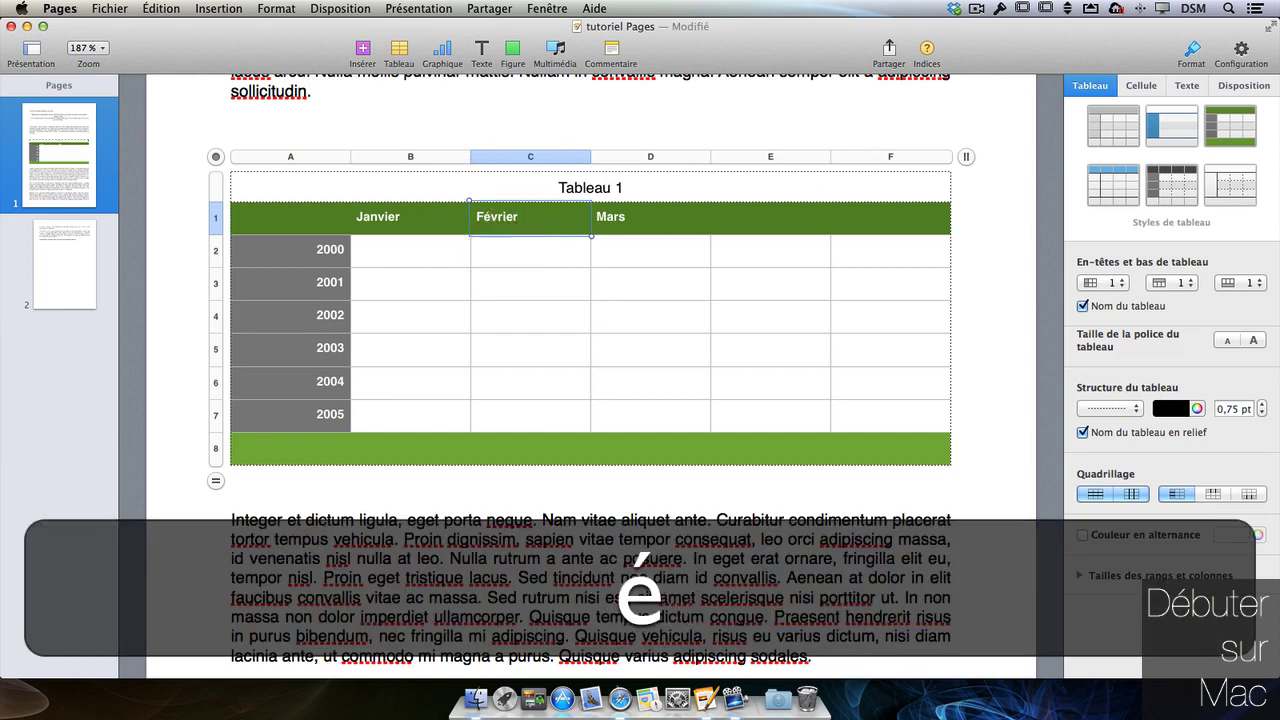
left_click(594, 288)
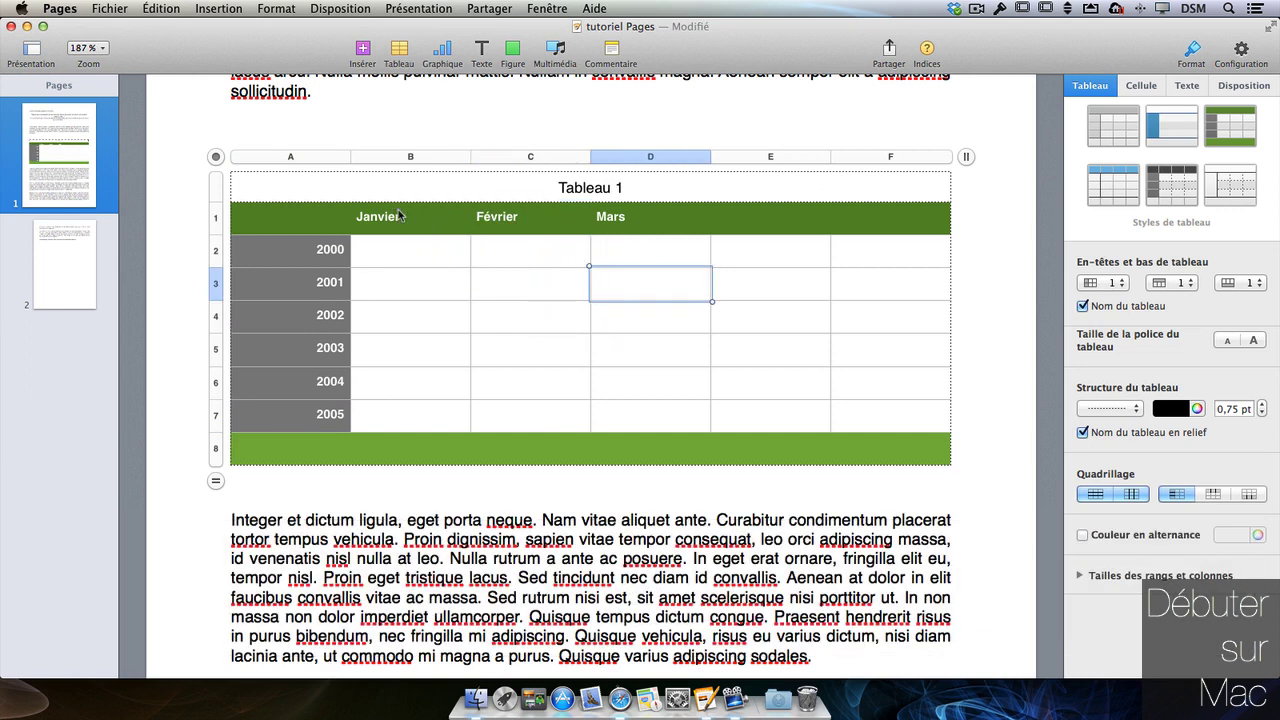
- Extend the Janvier, Février, Mars header series into column E
left_click(400, 213)
left_click_drag(462, 213, 645, 215)
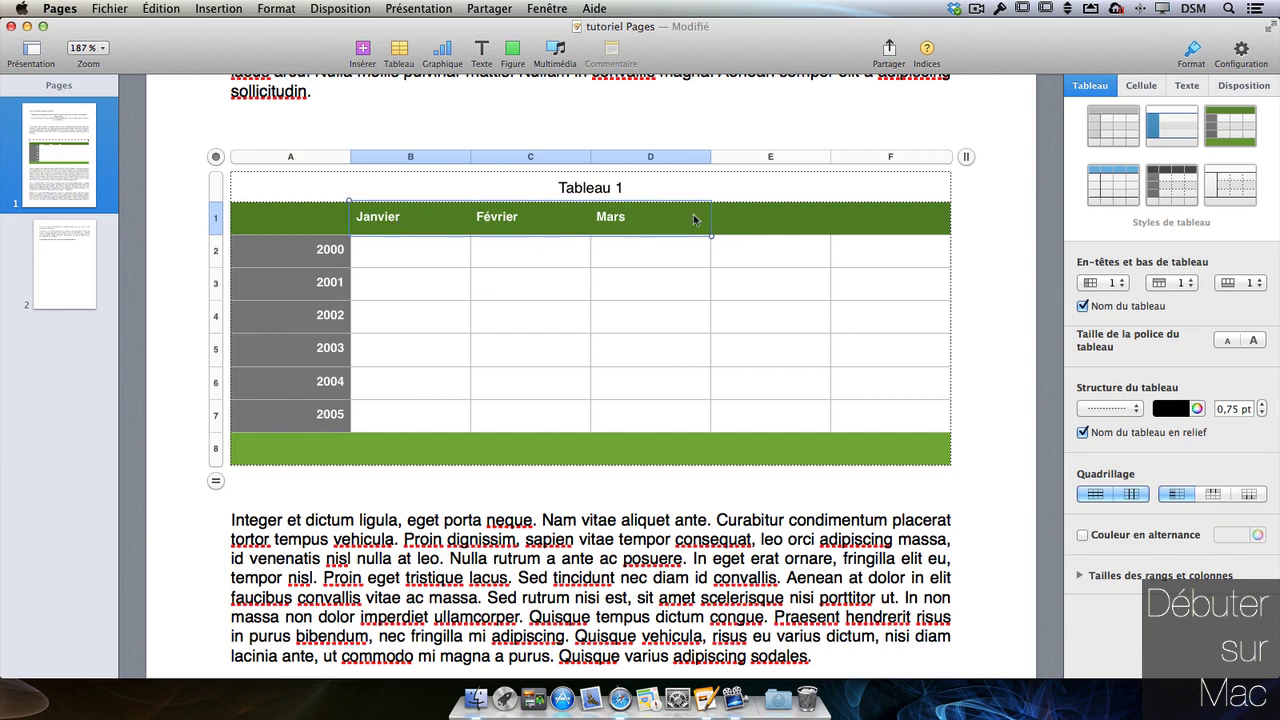
mouse_move(711, 235)
left_mouse_down()
mouse_move(743, 218)
mouse_move(866, 214)
mouse_move(703, 214)
mouse_move(695, 226)
left_mouse_up()
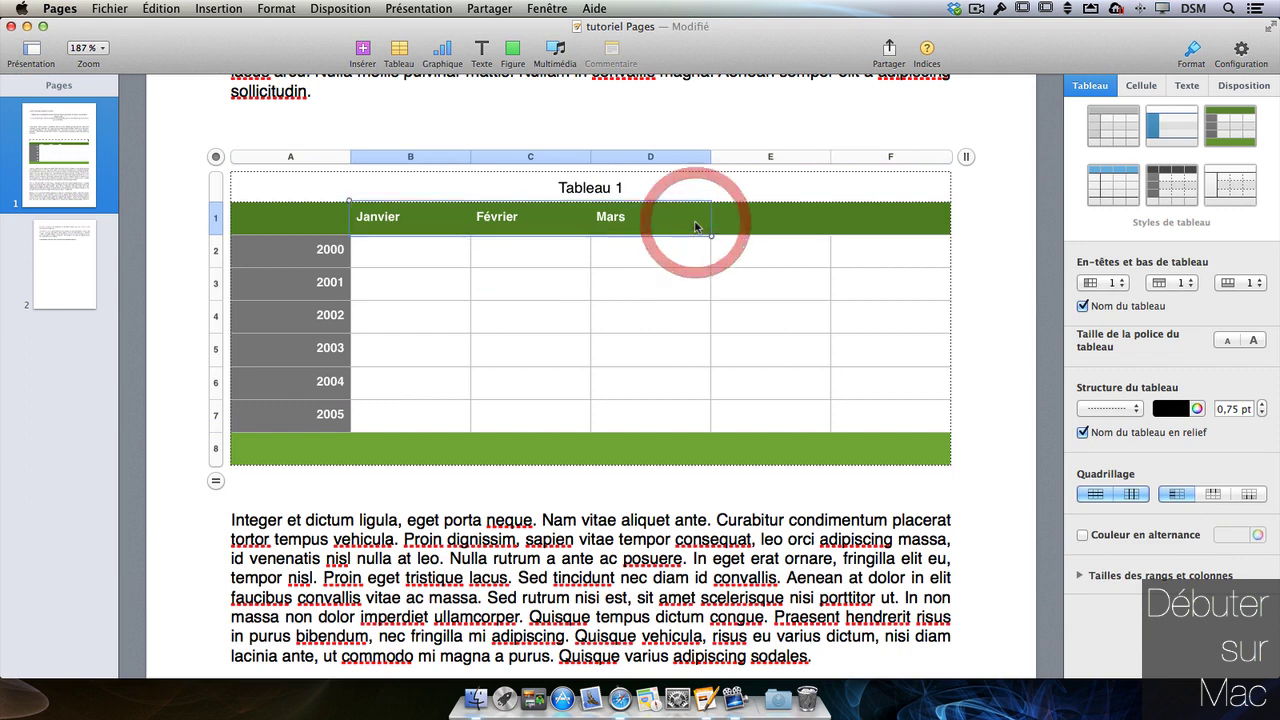
left_click(449, 318)
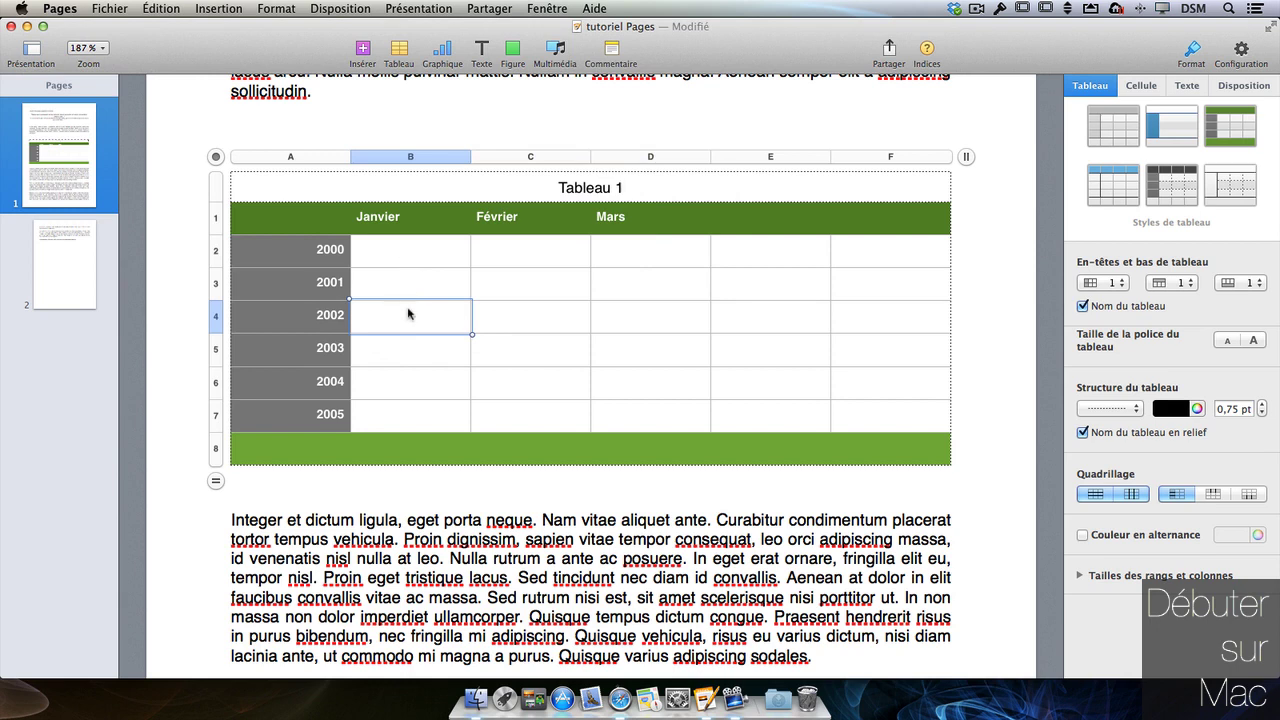
- Enter the value 3426 in cell B2, clearing the stray characters first
left_click(420, 255)
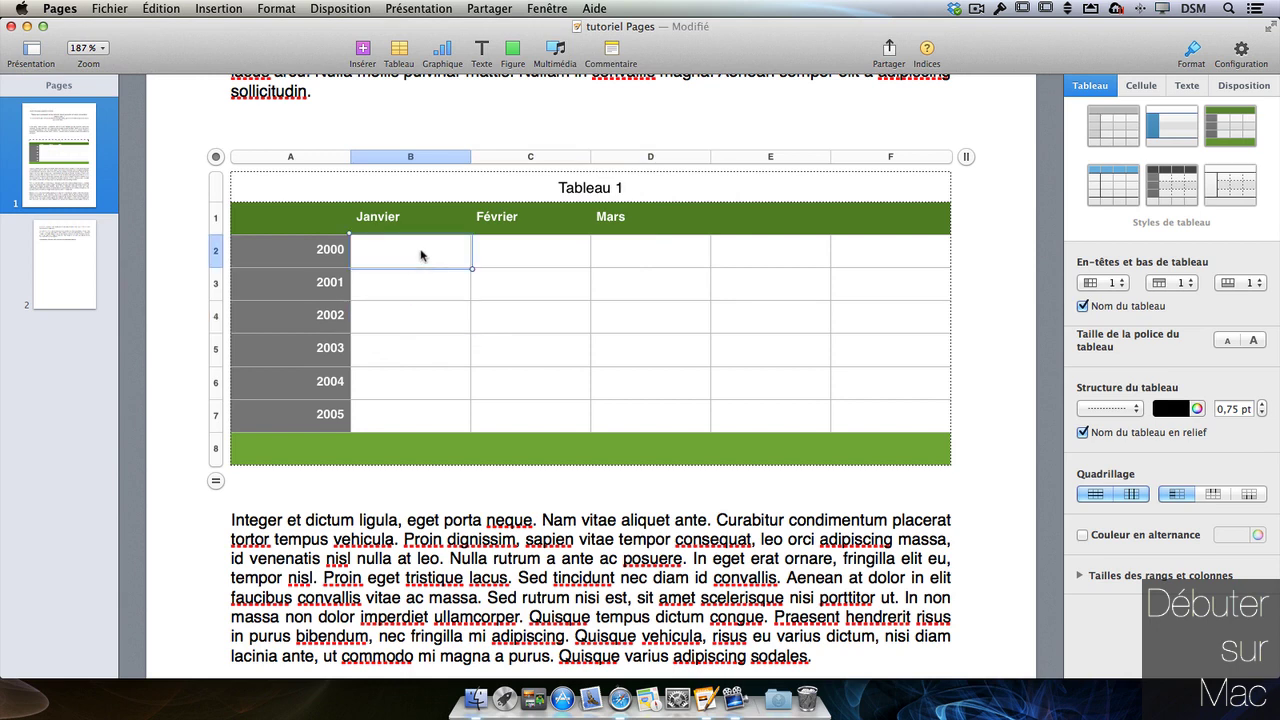
type("\"'(")
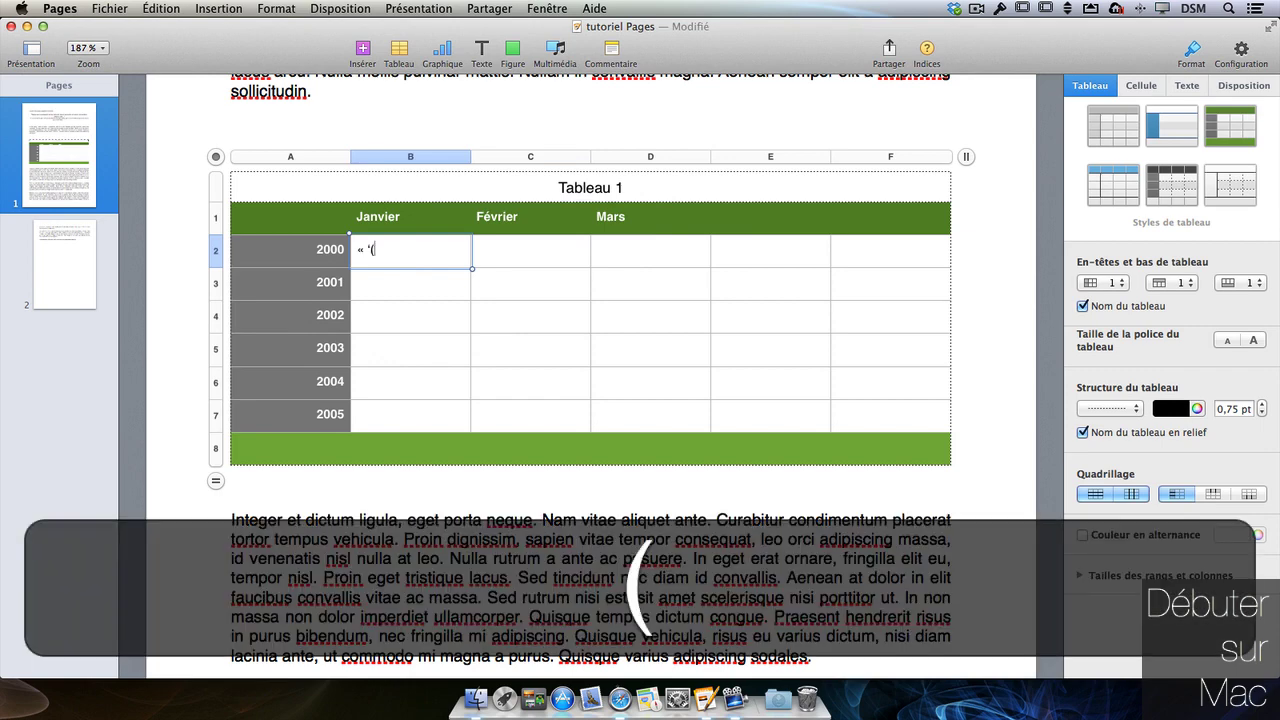
key("BackSpace")
key("BackSpace")
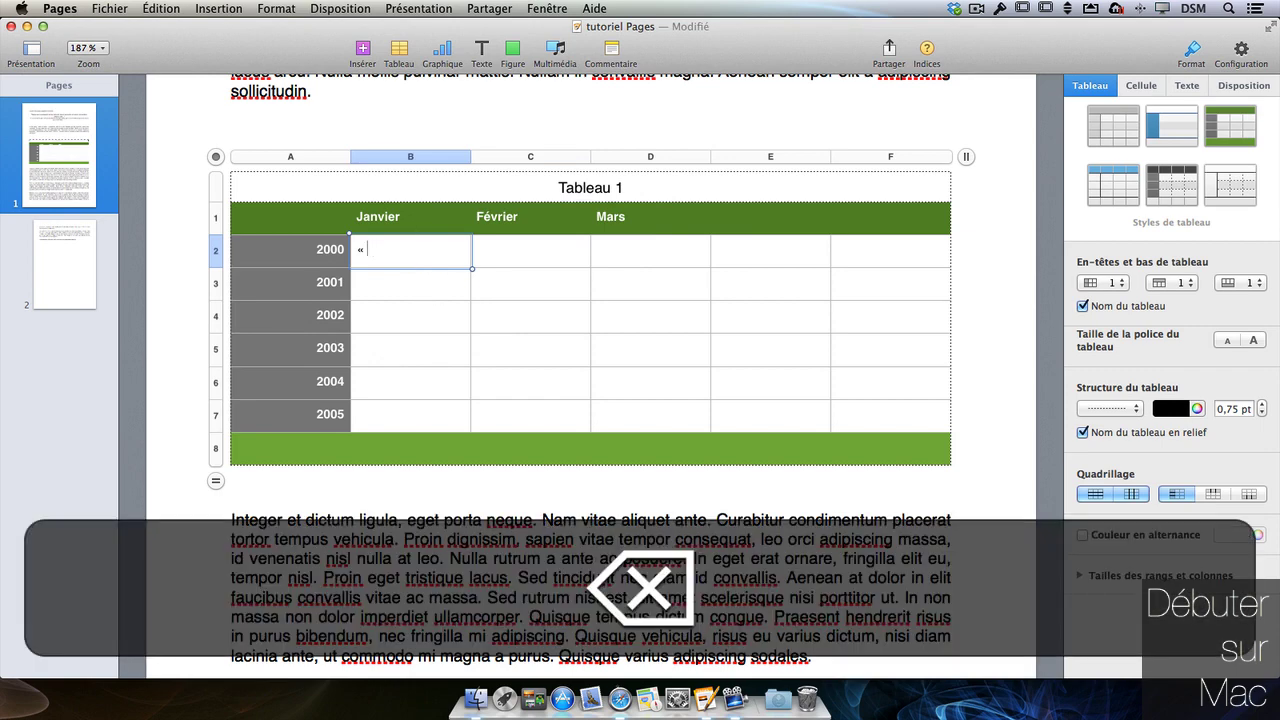
type("3426")
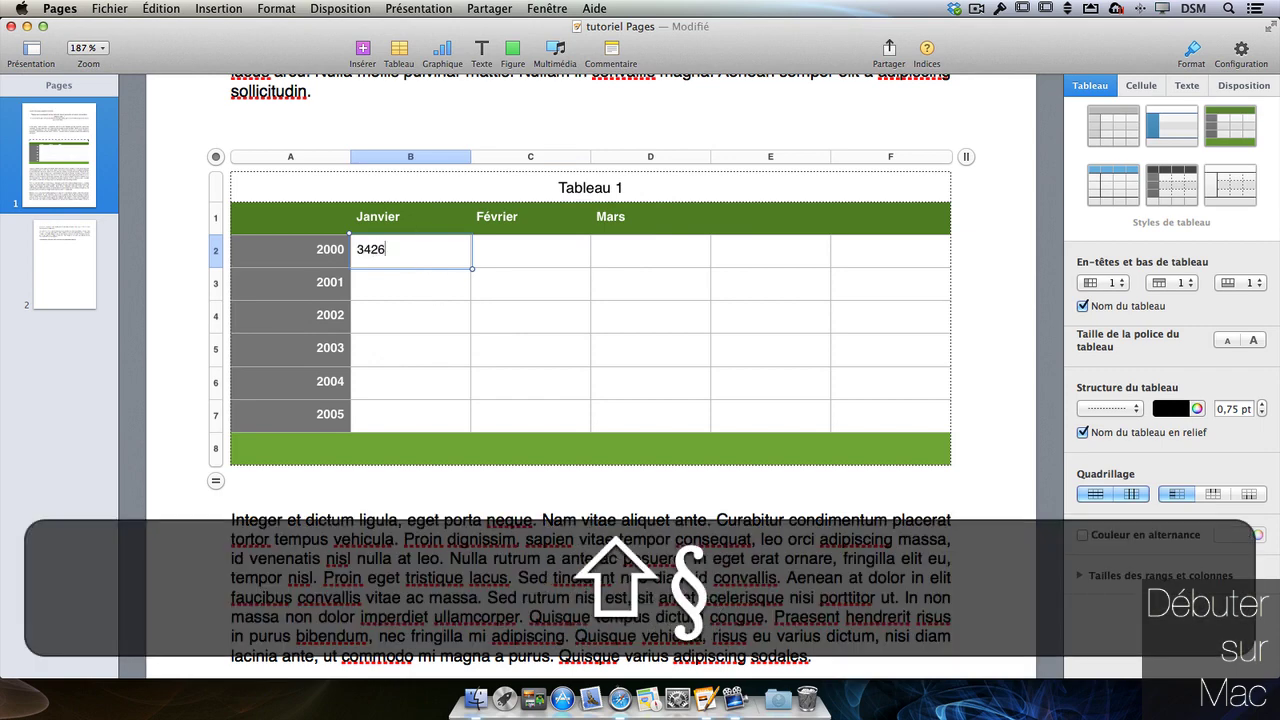
key("Return")
- Fill 3426 down the Janvier column and across to Mars, covering B2:D6
left_click(416, 262)
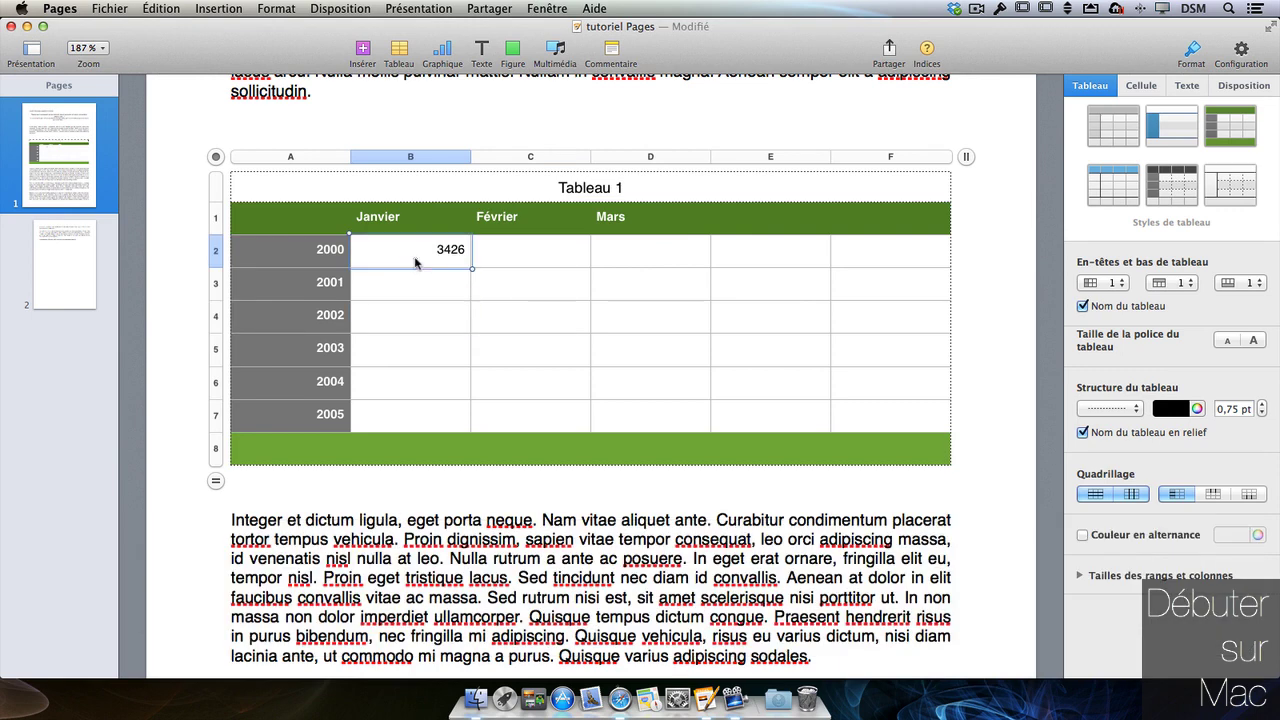
left_click_drag(411, 267, 413, 381)
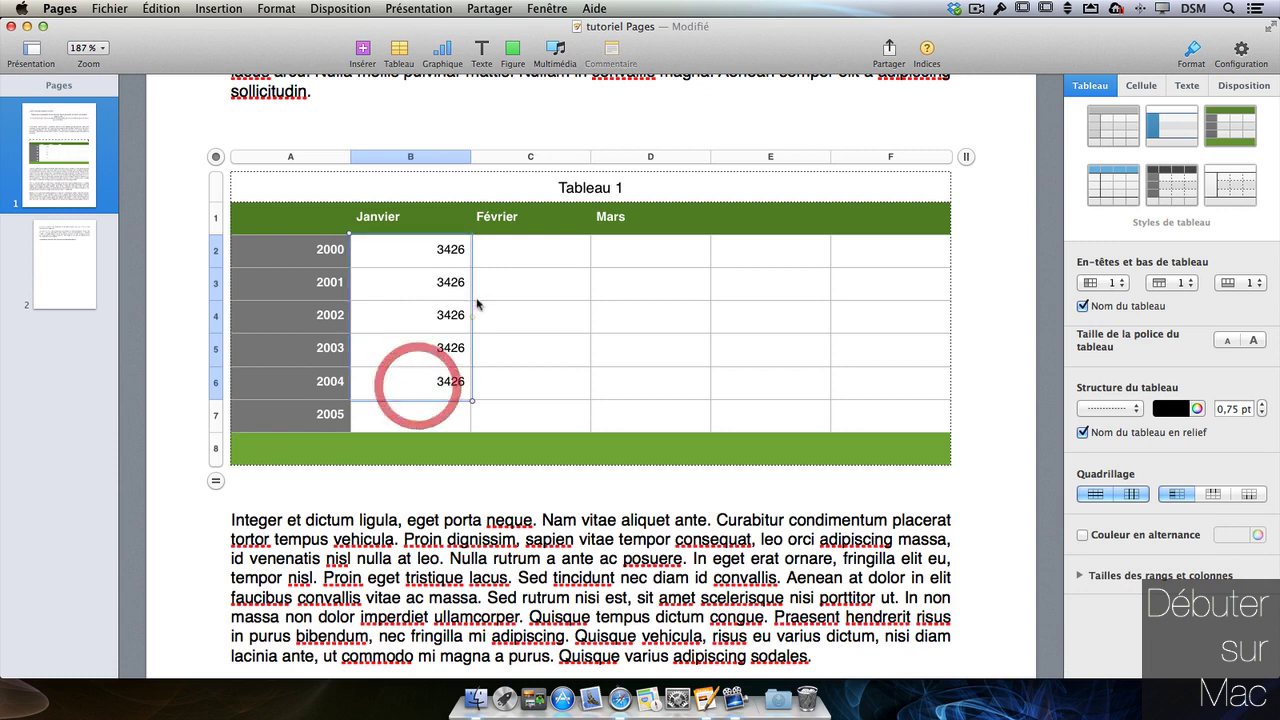
left_click_drag(472, 315, 654, 320)
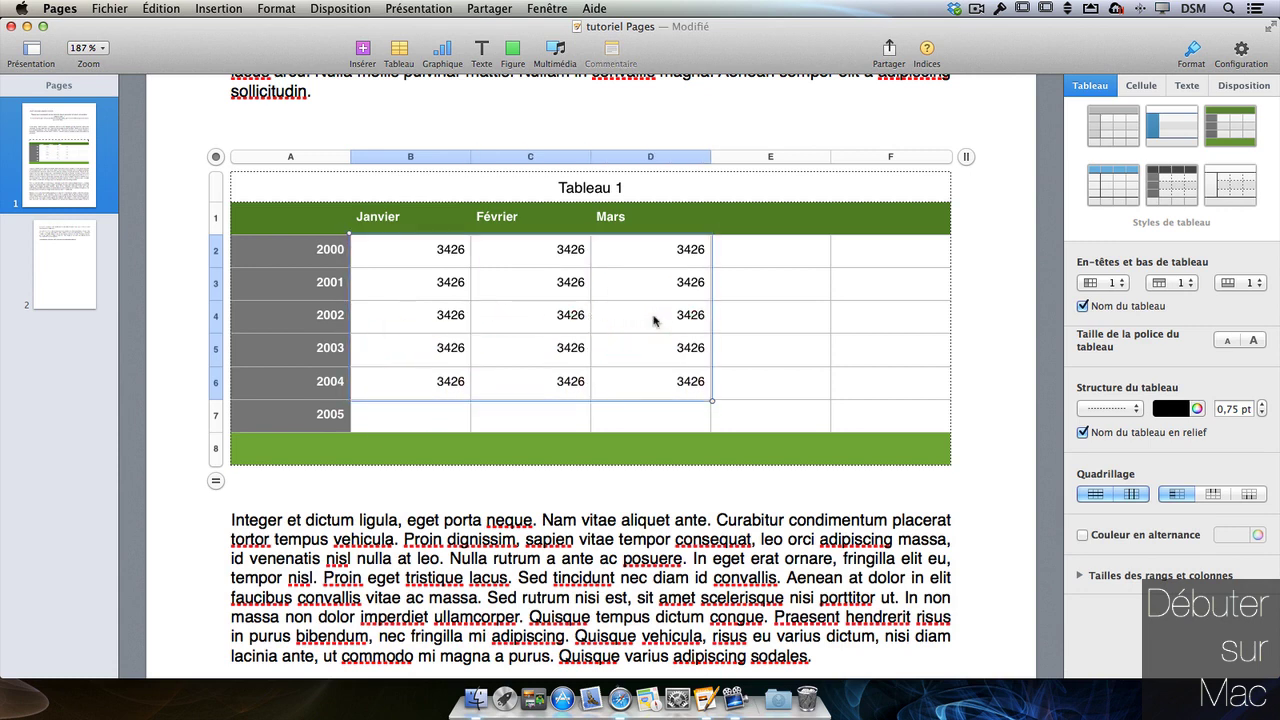
left_click(446, 266)
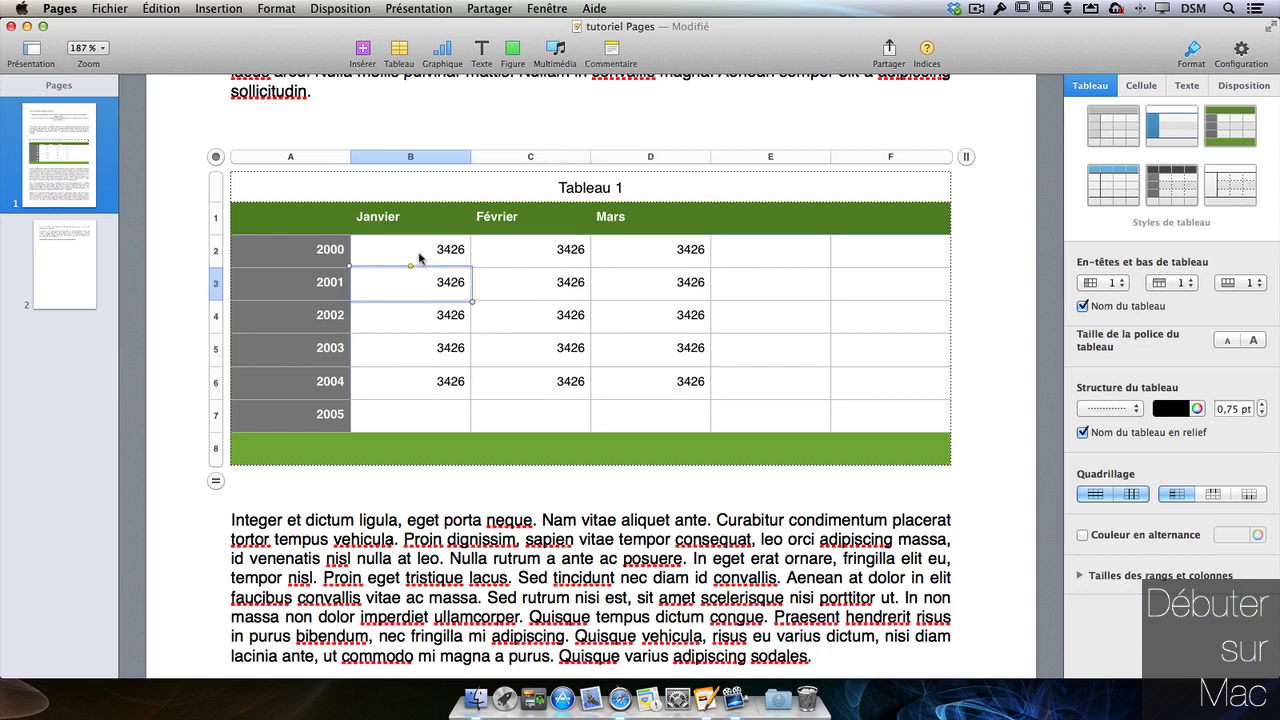
- Move the 3426 value from cell B2 over to cell E2
left_click(419, 253)
key("Down")
key("Down")
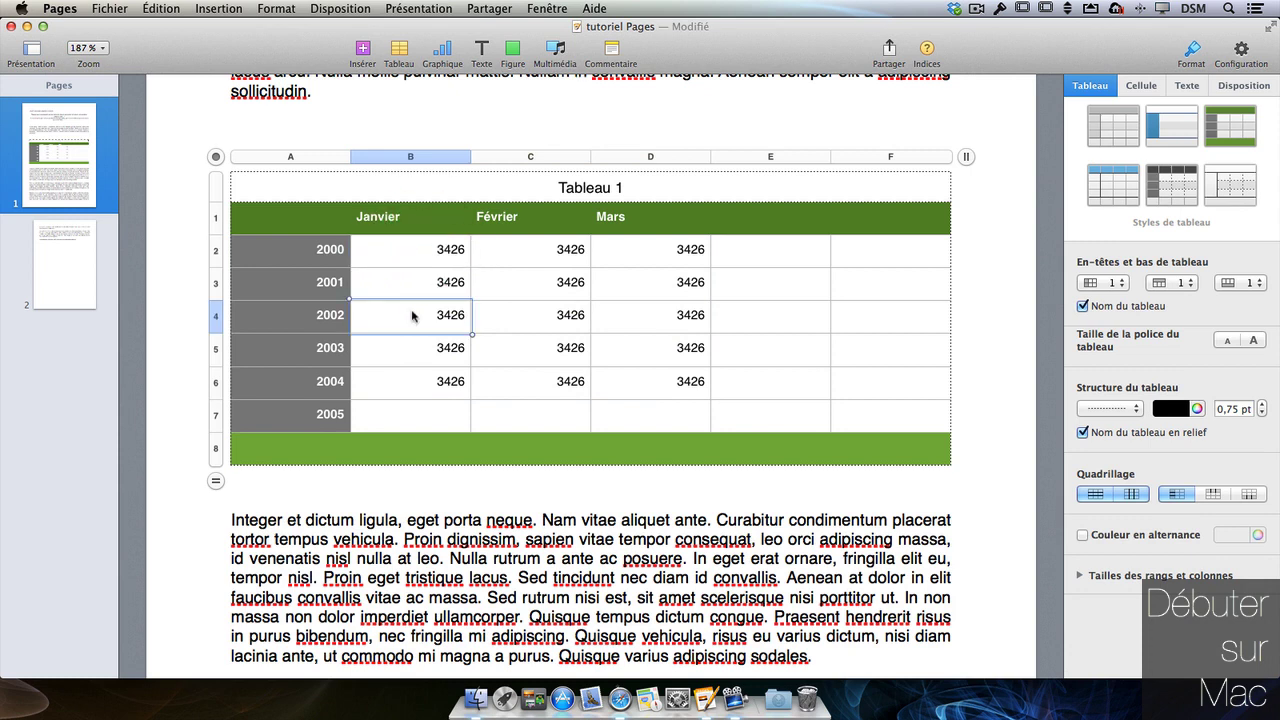
key("Up")
key("Up")
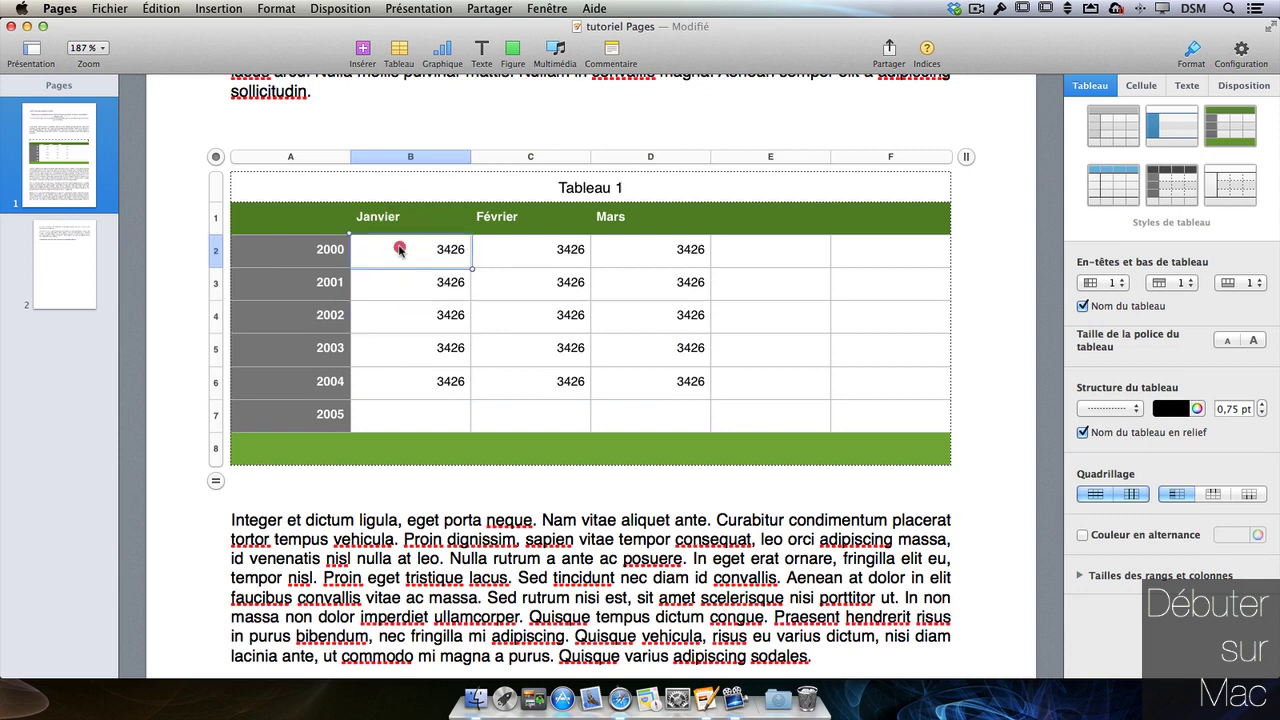
left_click(399, 250)
key("Down")
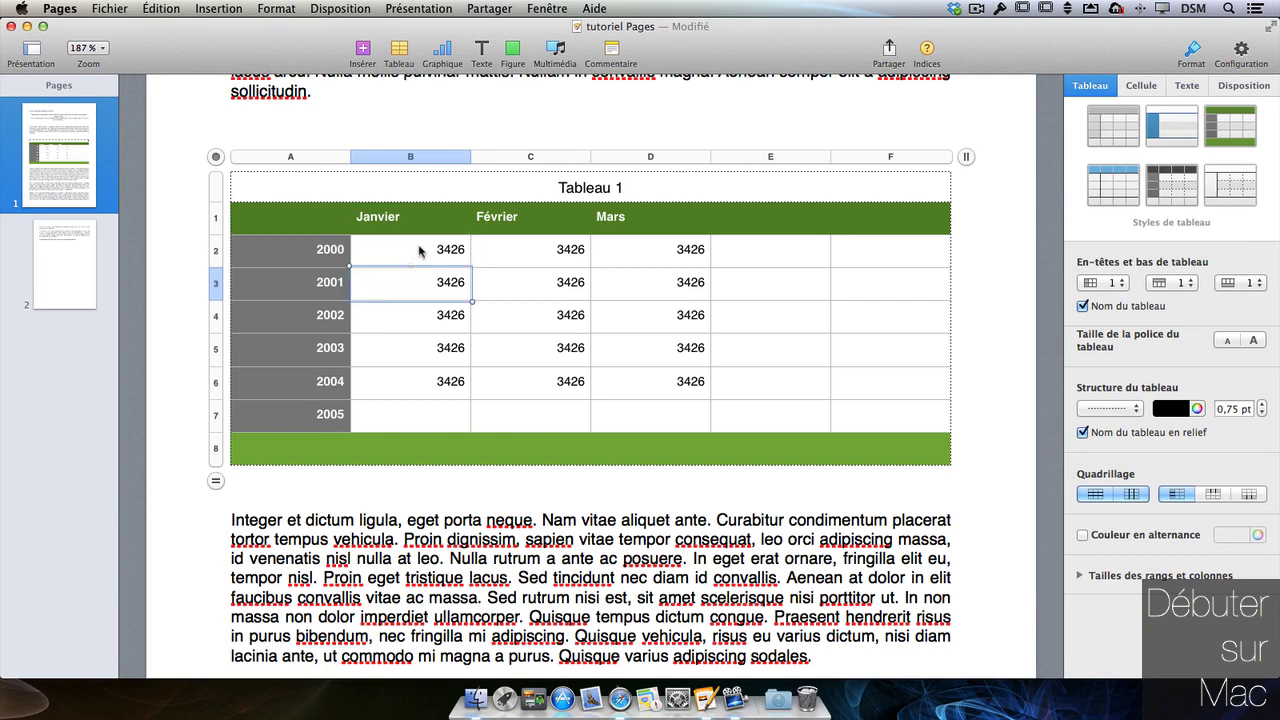
key("Up")
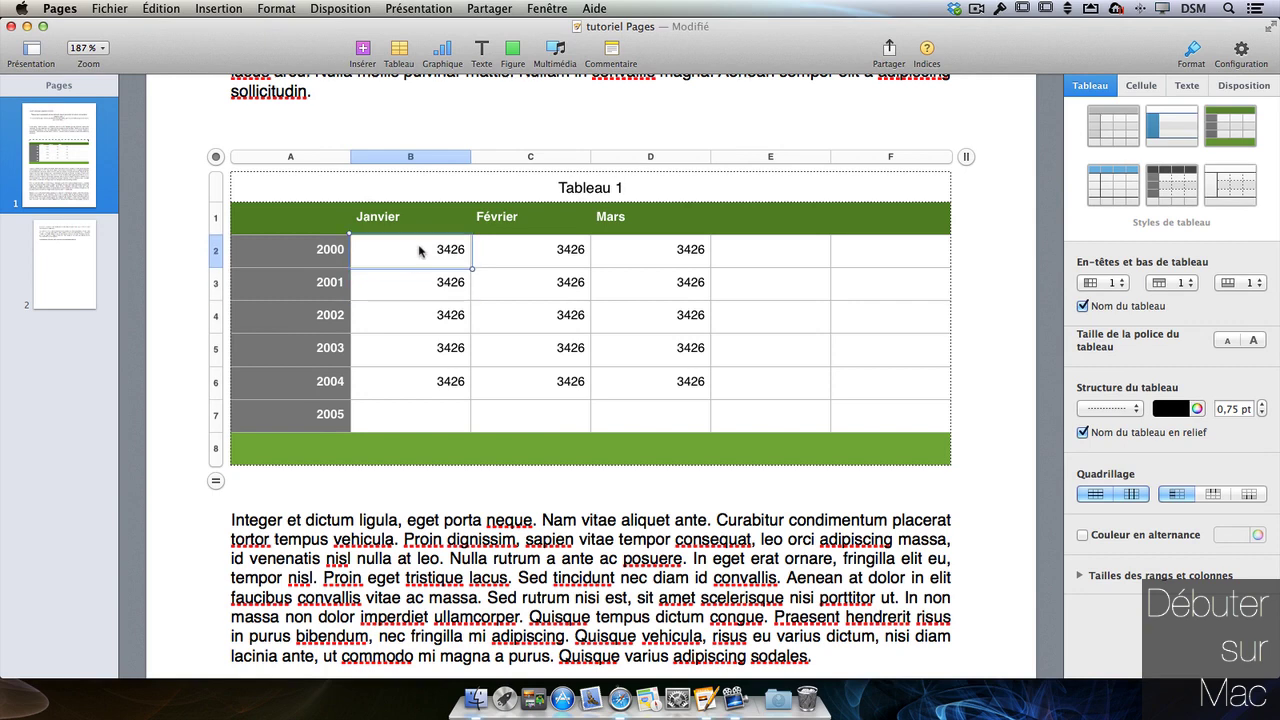
left_click_drag(419, 251, 765, 259)
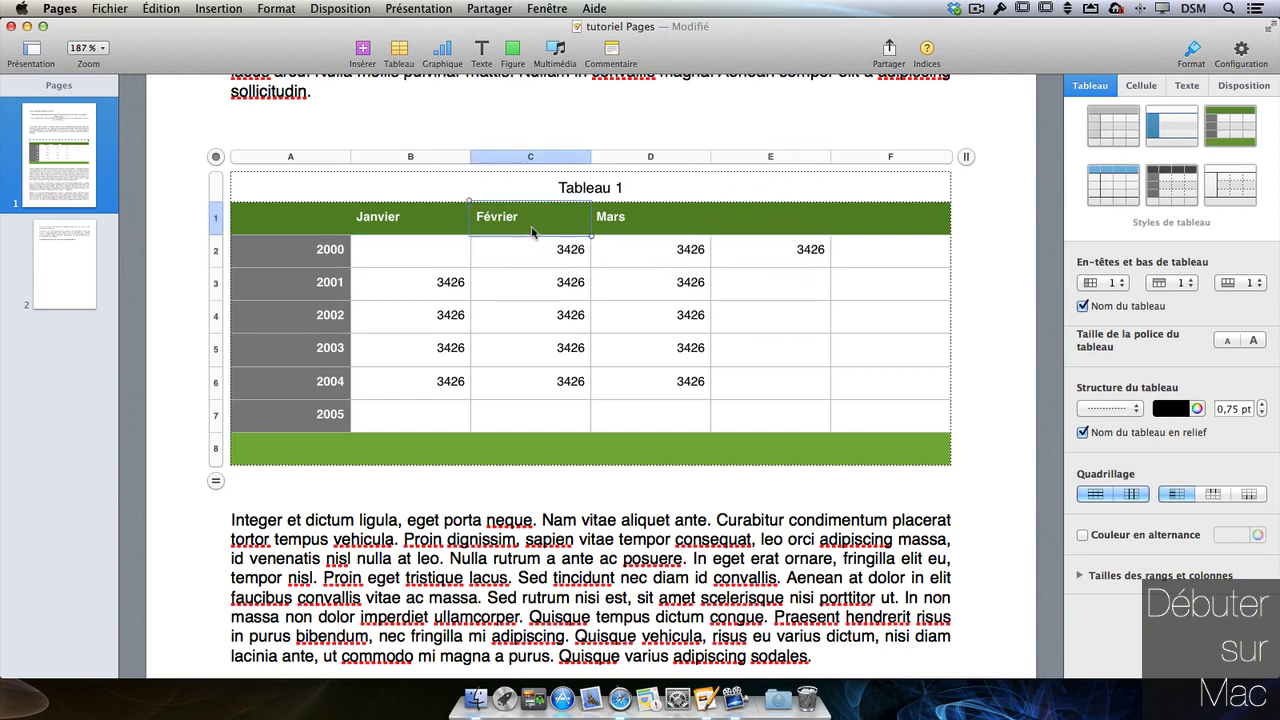
- Drag the Février column and the 2001 row to demonstrate repositioning them
left_click(531, 157)
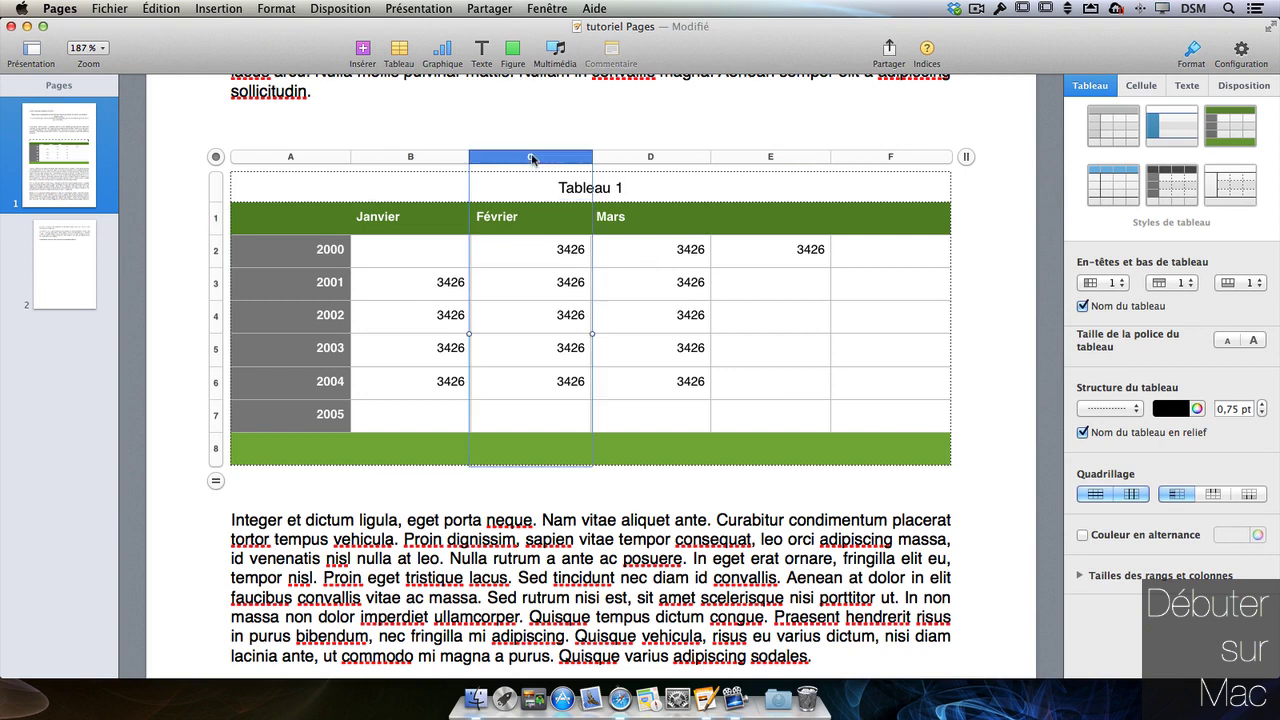
left_click_drag(531, 157, 497, 159)
left_click(216, 284)
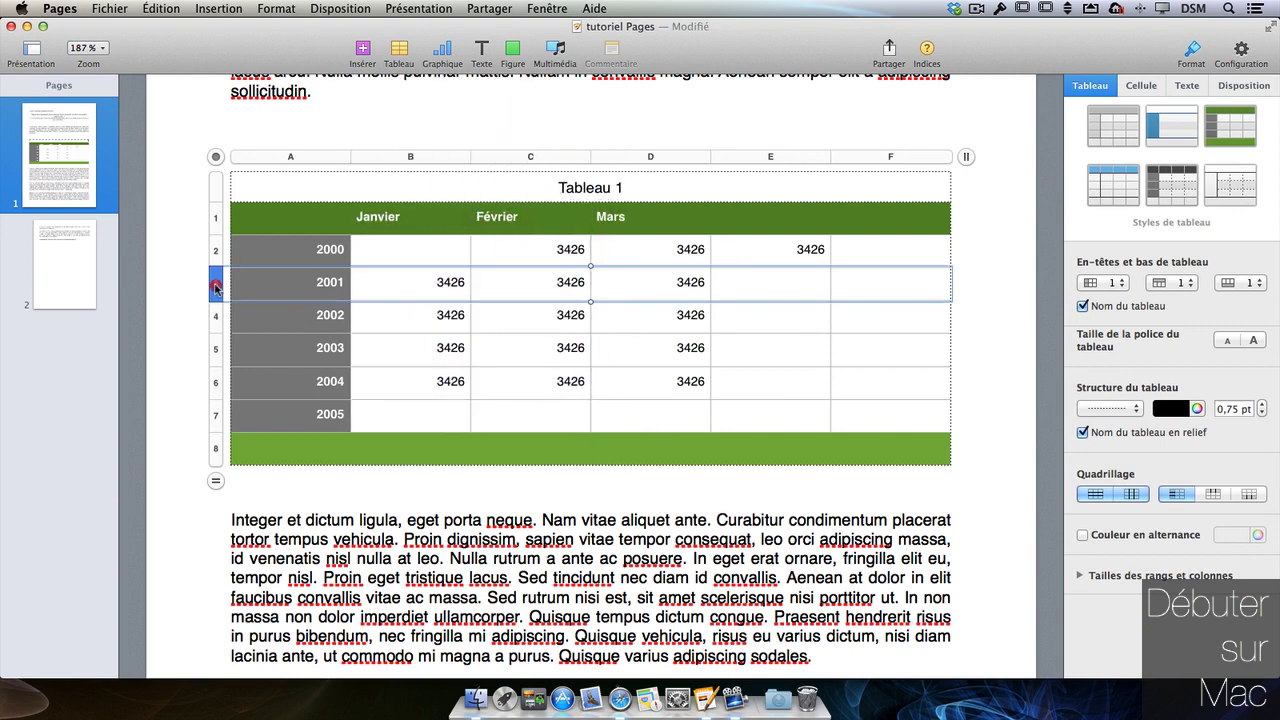
mouse_move(215, 284)
left_mouse_down()
mouse_move(215, 350)
mouse_move(215, 266)
mouse_move(215, 284)
left_mouse_up()
- Move the value from E2 back into B2 and bring up column A's options menu
left_click(778, 263)
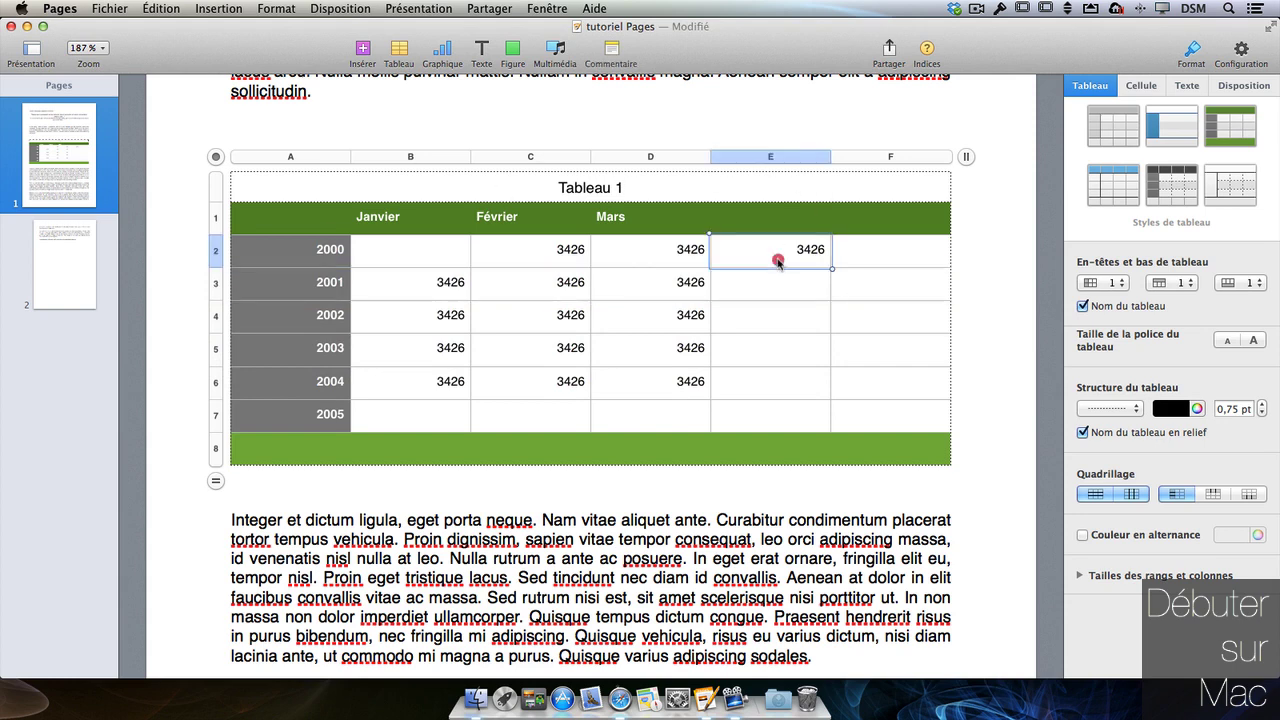
left_click_drag(778, 262, 426, 268)
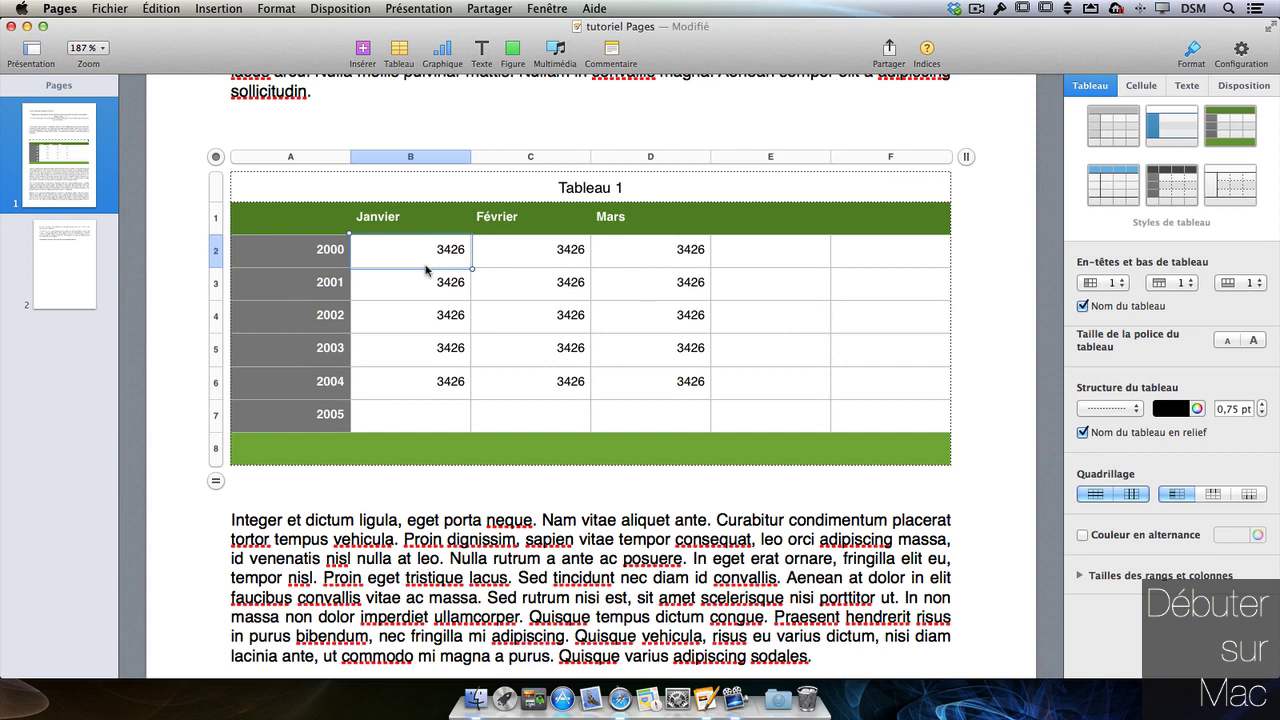
double_click(451, 249)
left_click(342, 157)
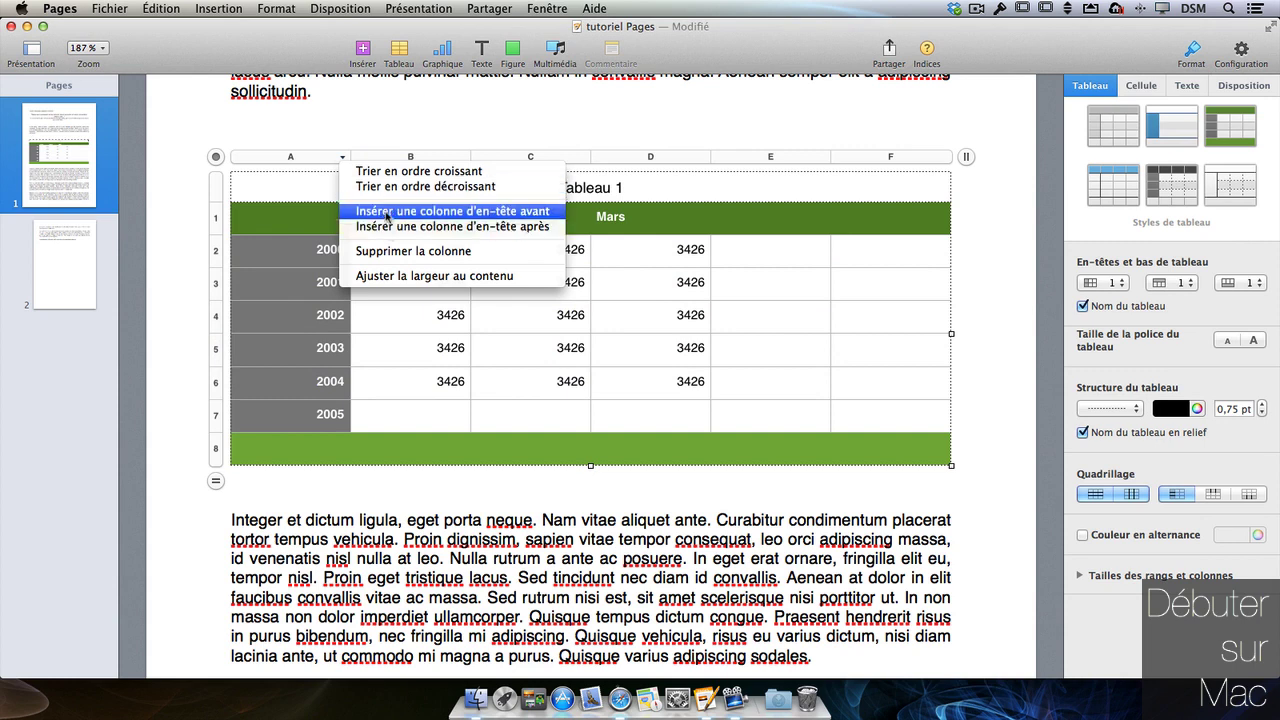
- Apply Ajuster la largeur au contenu to column A and Ajuster la hauteur au contenu to the rows
left_click(406, 276)
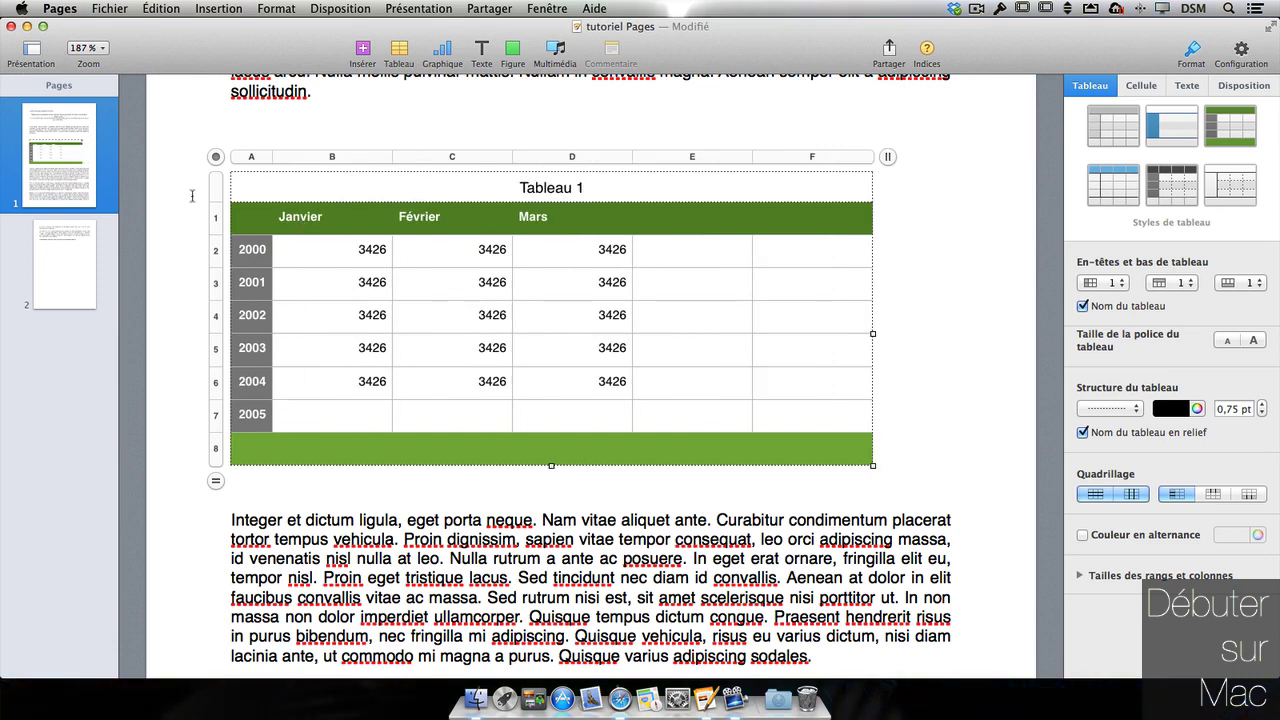
left_click(220, 218)
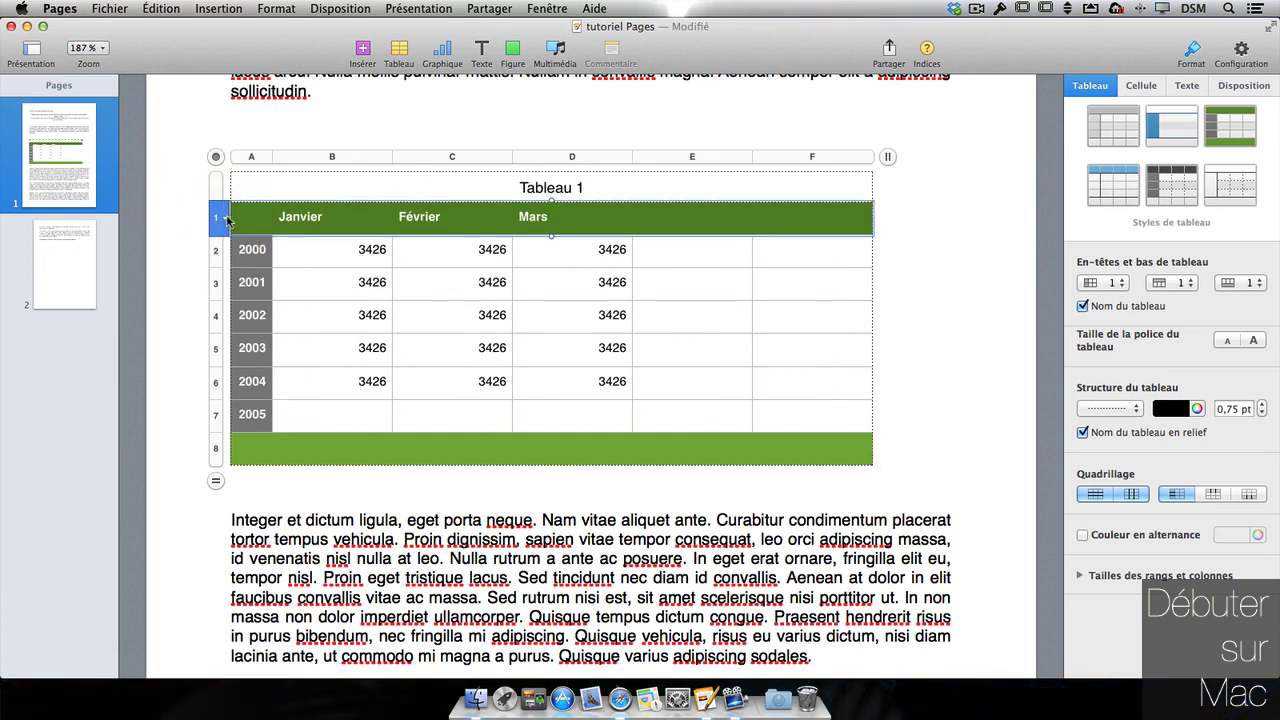
left_click(227, 220)
left_click(280, 316)
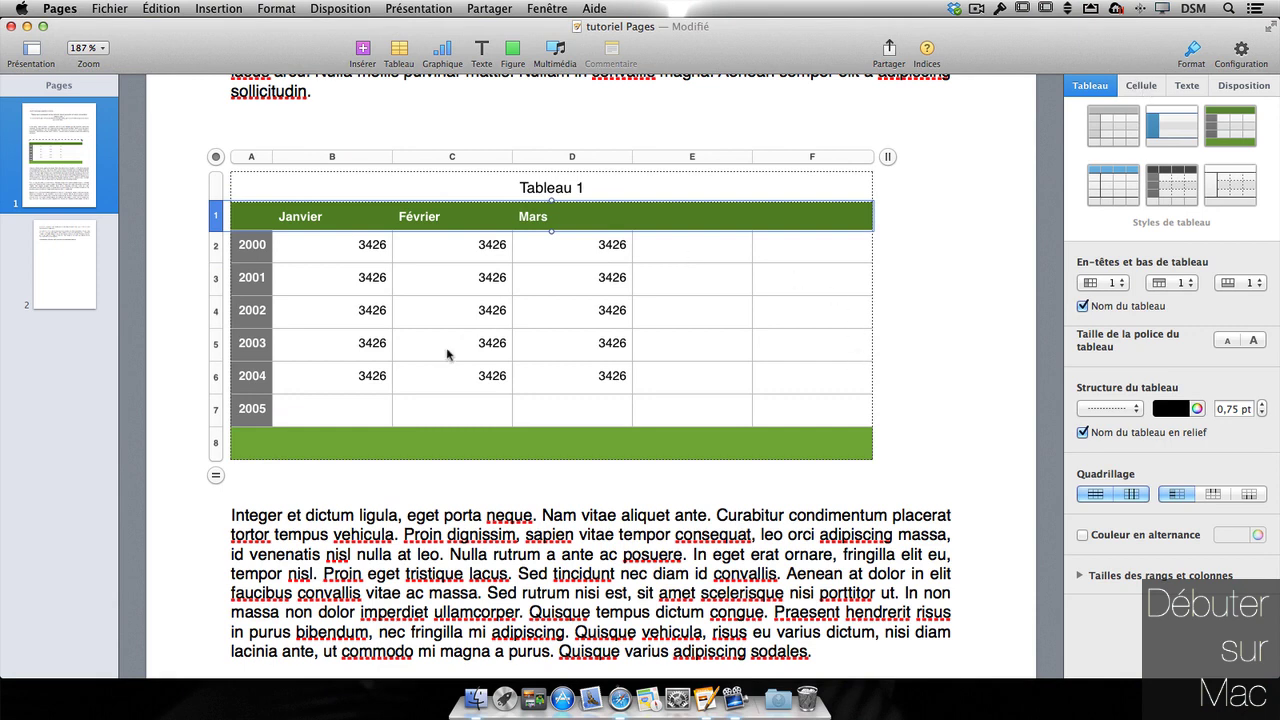
left_click(597, 248)
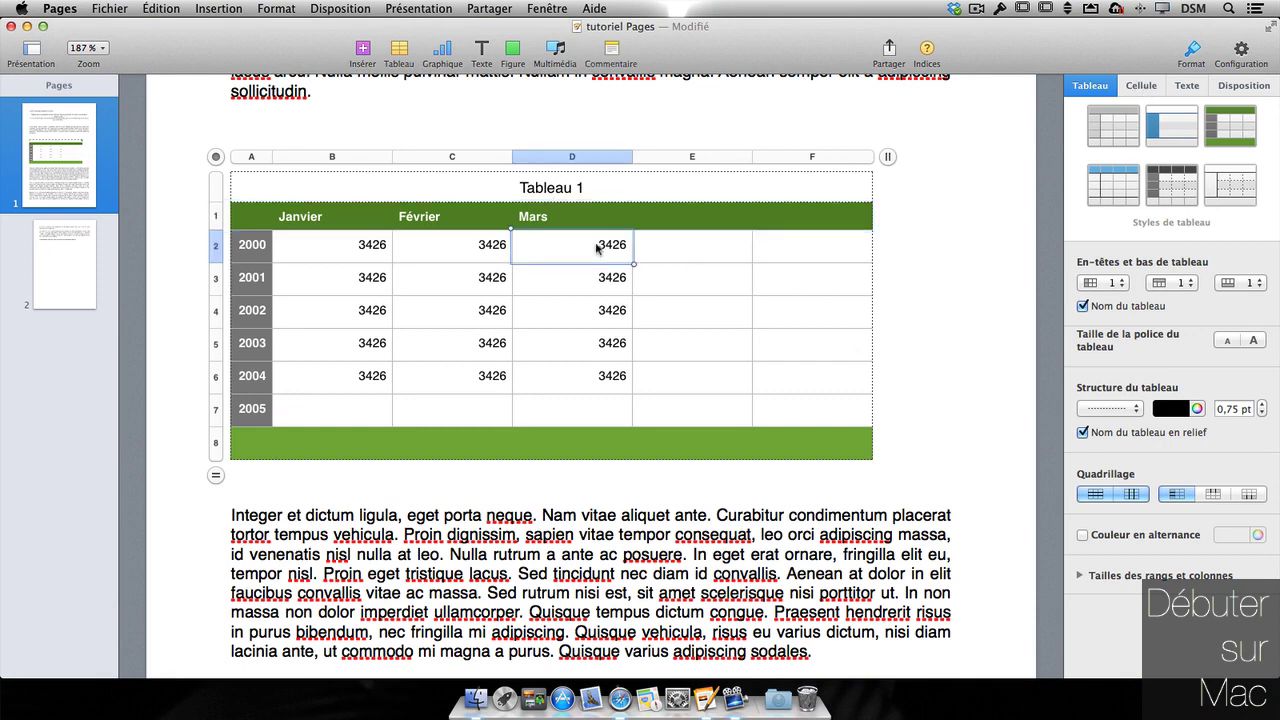
- Set cell D2's data format to Devise in the Cellule inspector
left_click(1156, 89)
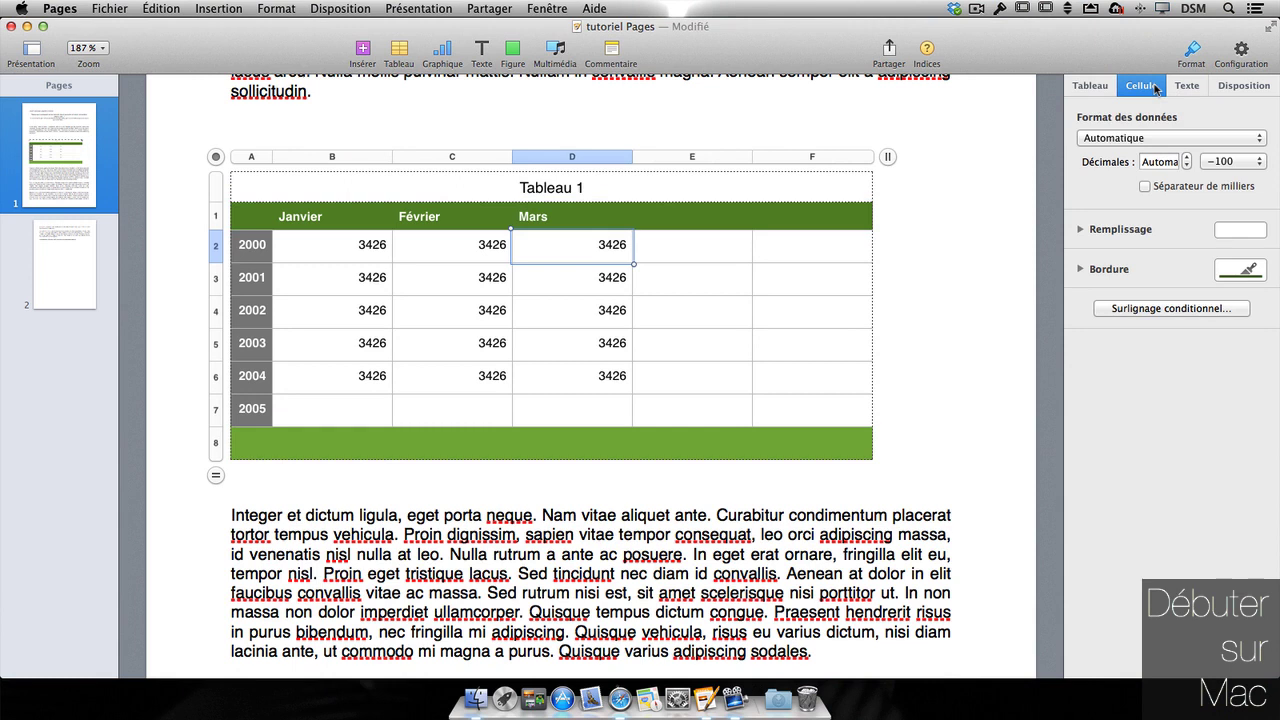
left_click(1142, 138)
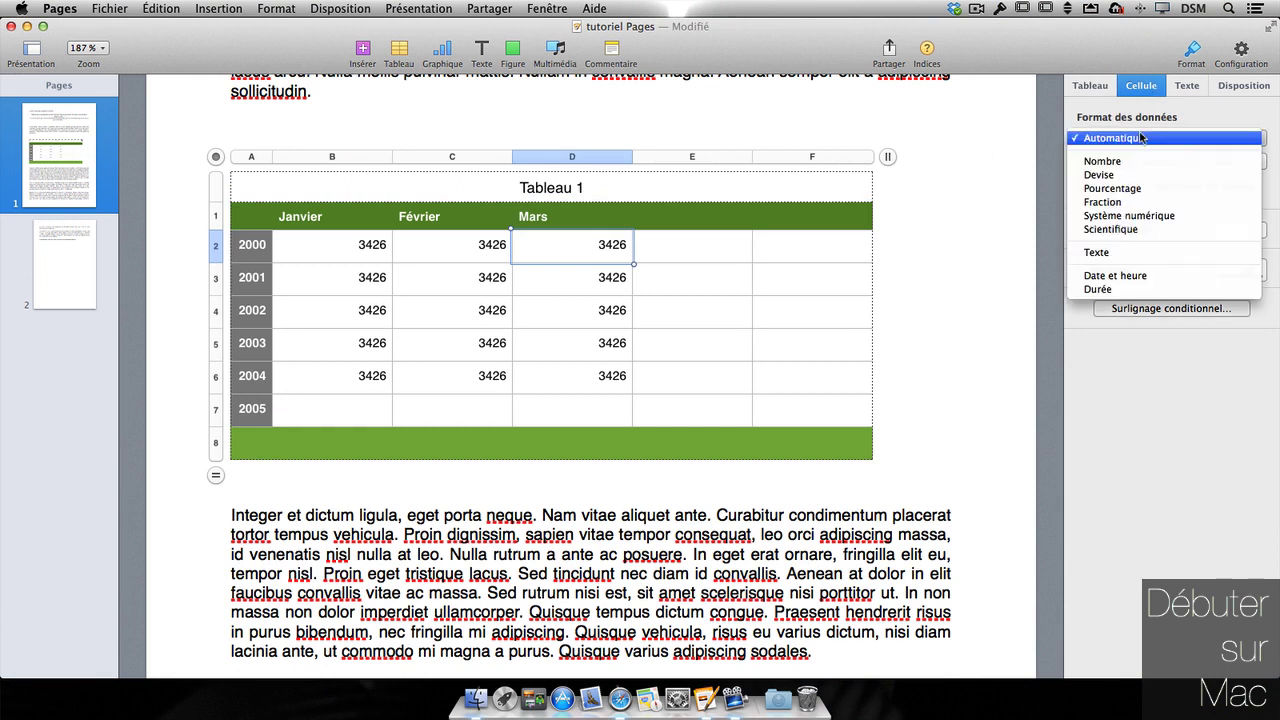
left_click(1140, 189)
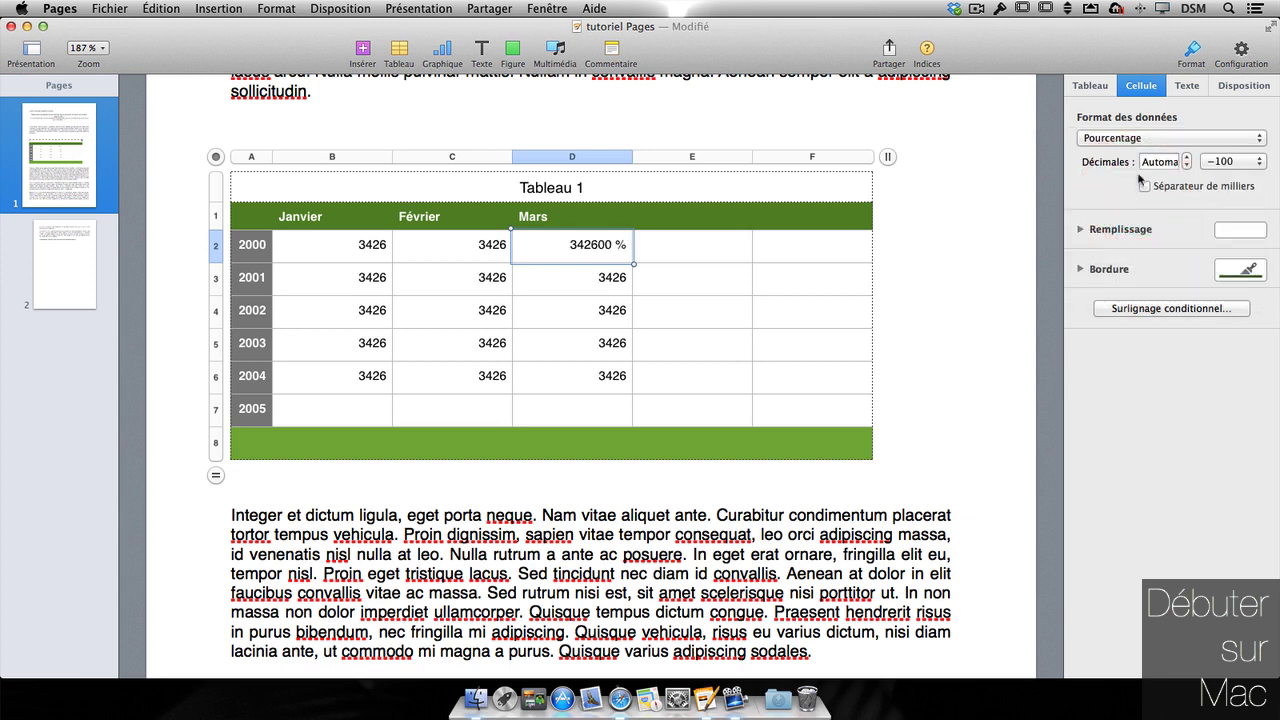
left_click(1128, 140)
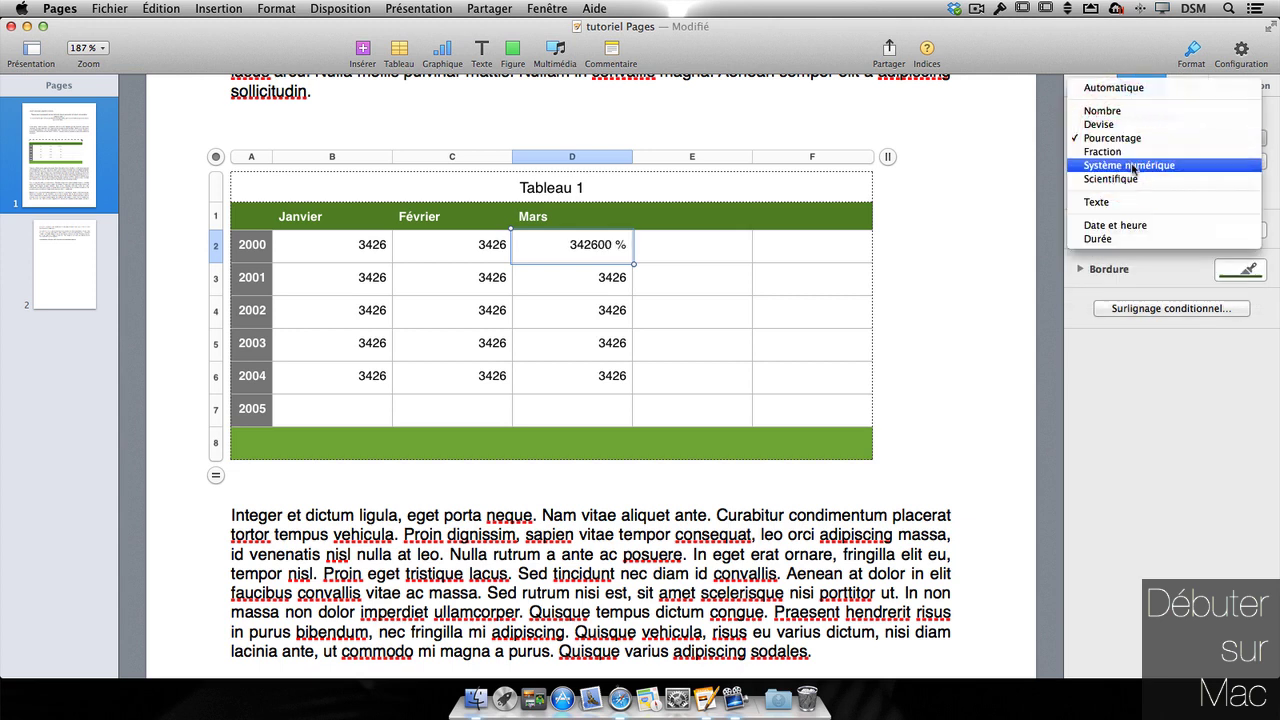
left_click(1112, 125)
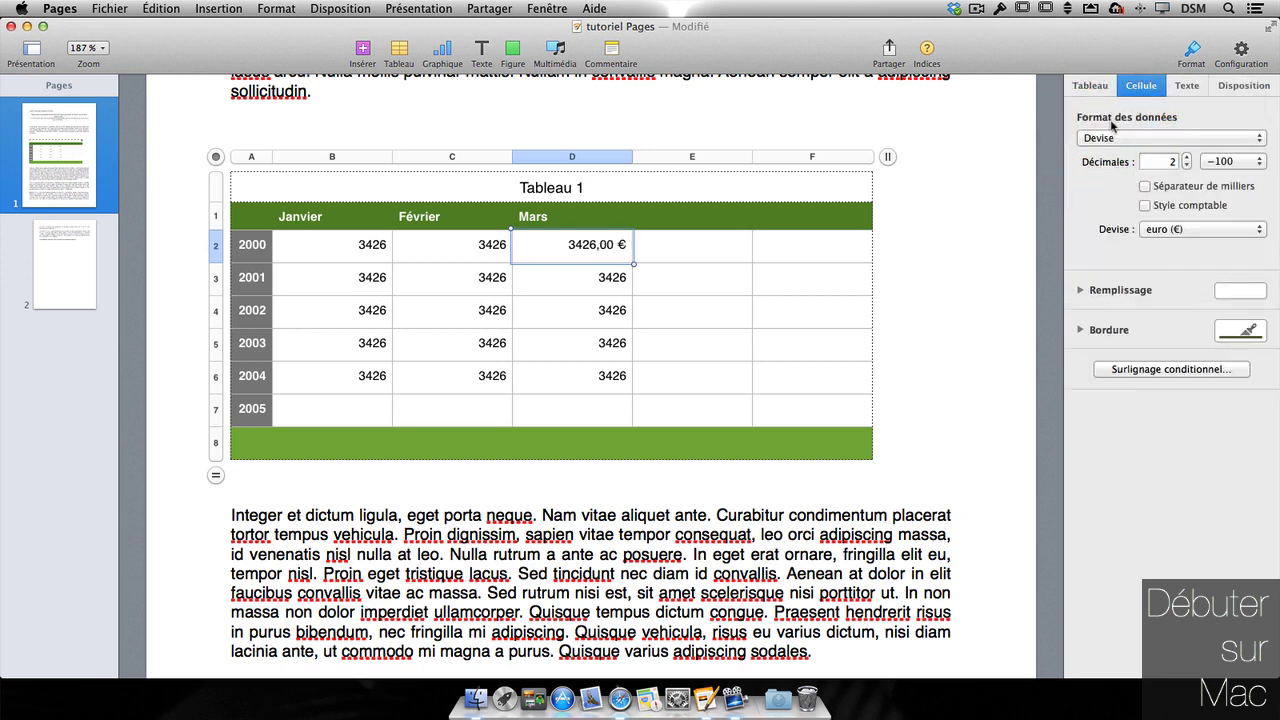
- Keep euro as the currency, enable Séparateur de milliers, and leave Style comptable unchecked
left_click(1175, 230)
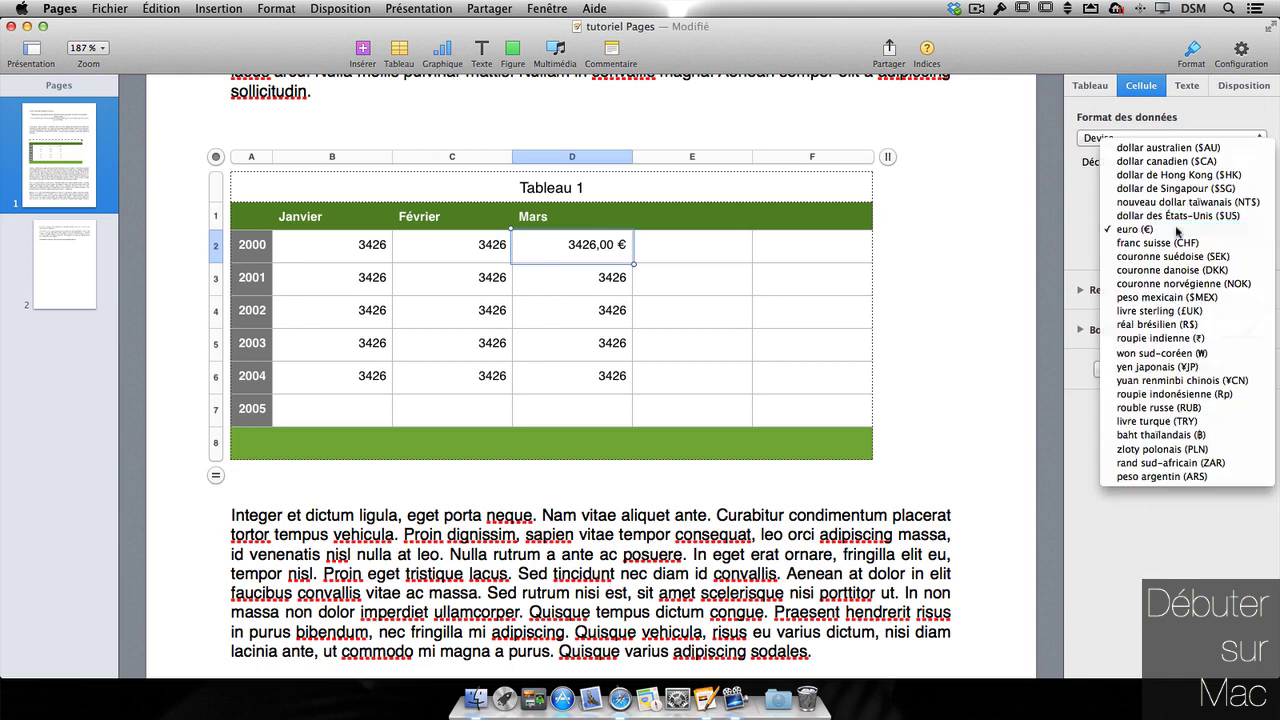
left_click(1175, 229)
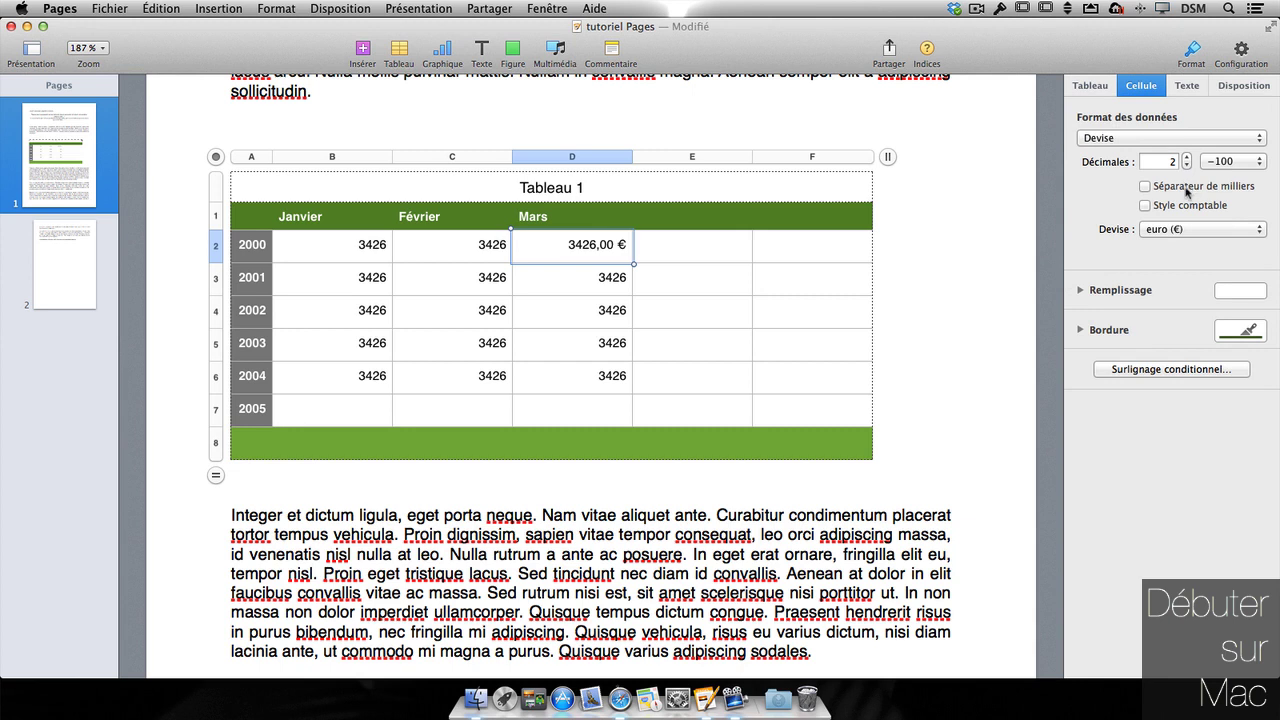
left_click(1187, 190)
left_click(1187, 192)
left_click(1187, 192)
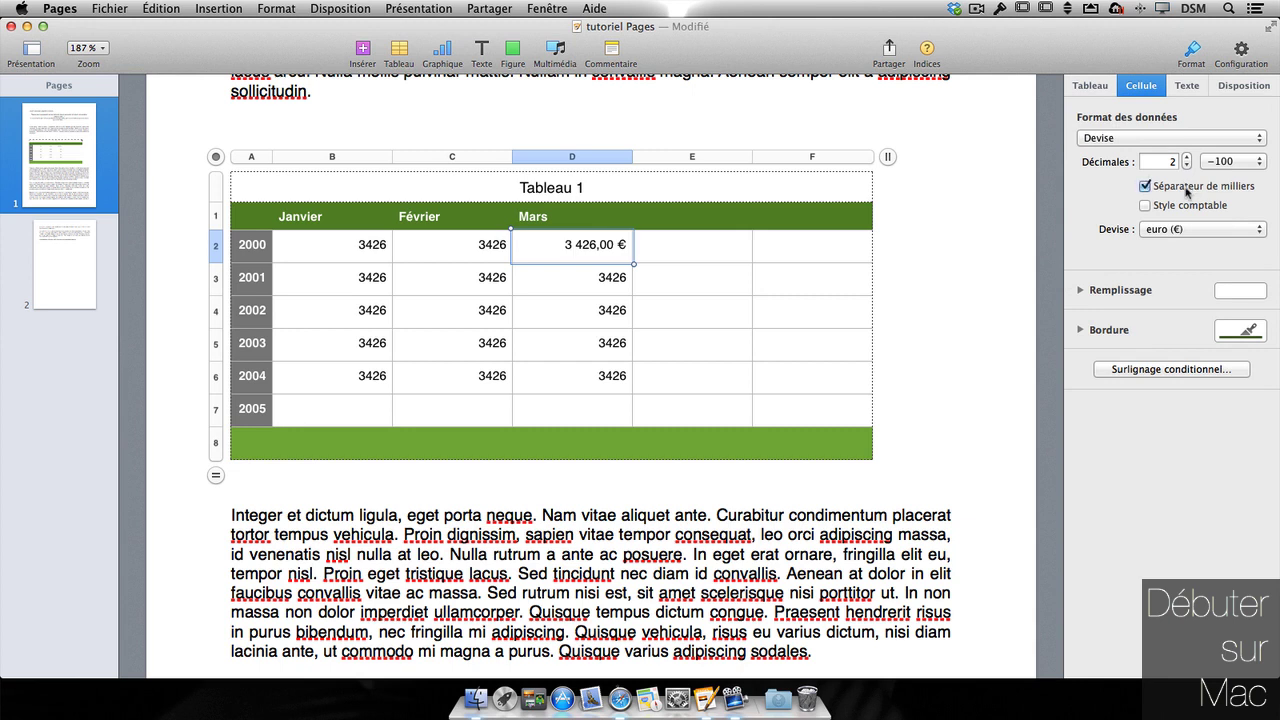
left_click(1167, 207)
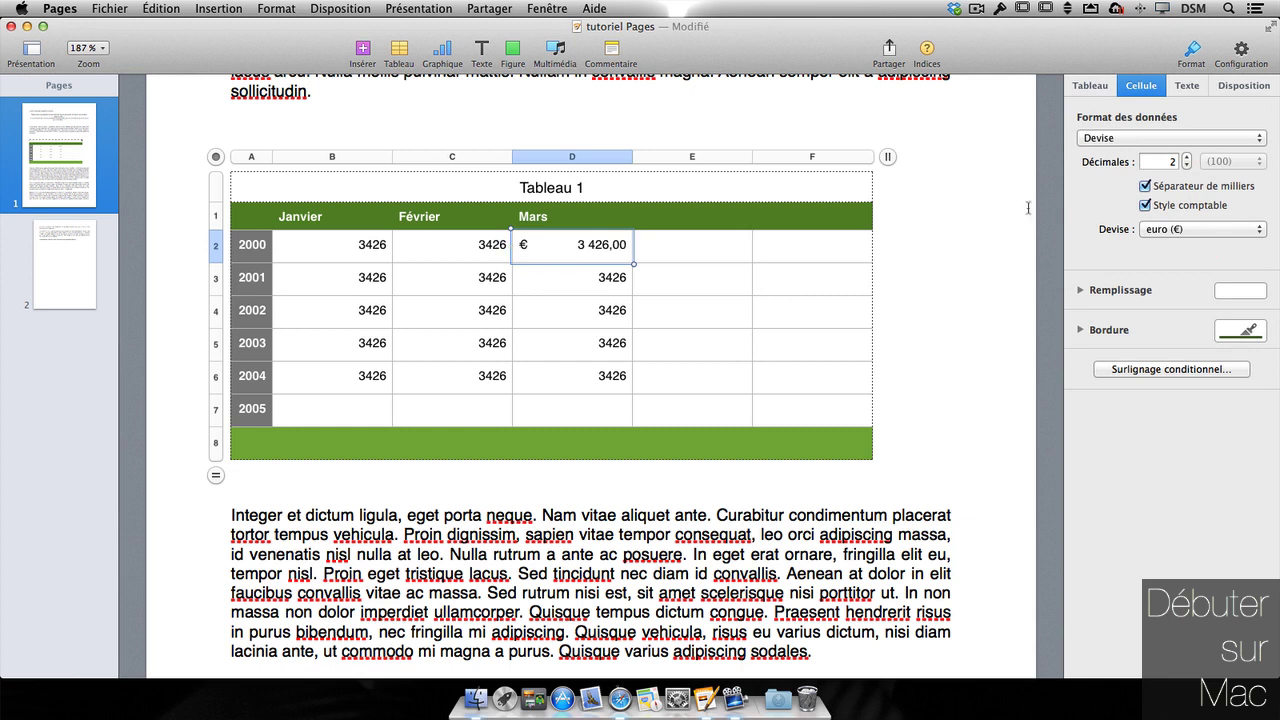
left_click(1166, 209)
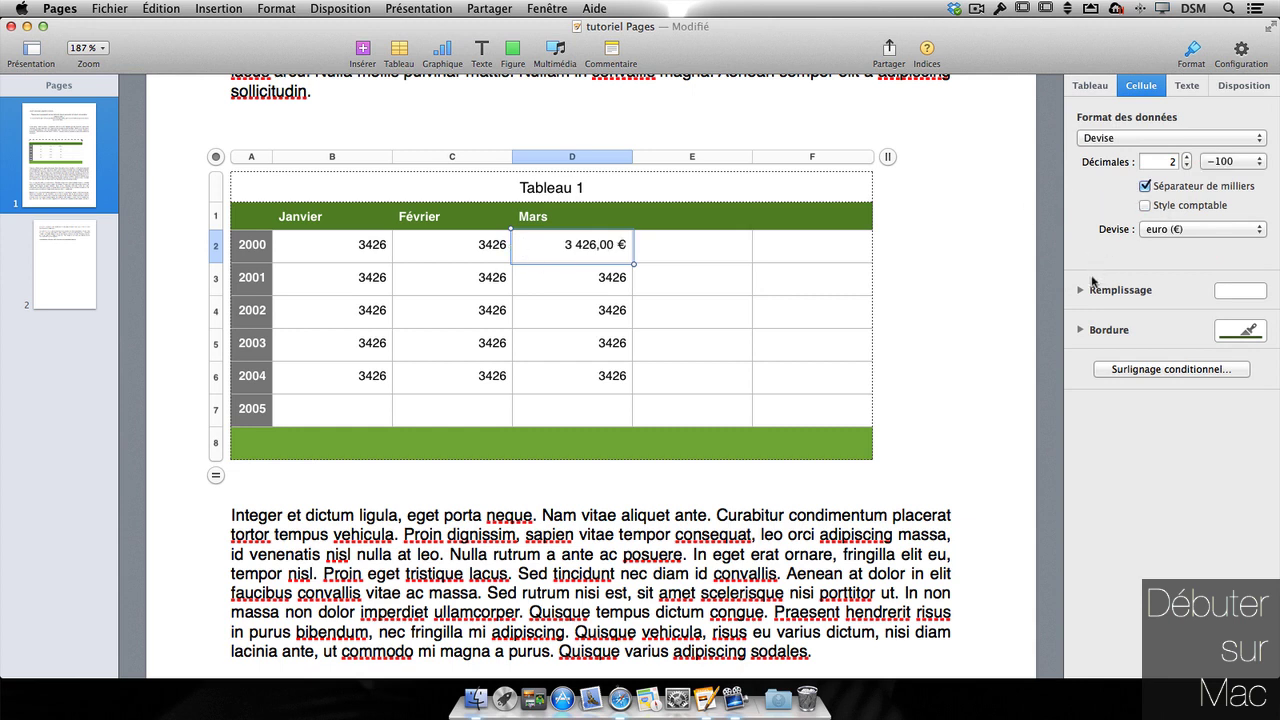
left_click(1079, 291)
- Give D2 a Remplissage image avancé with a blue texture tiled as Mosaïque
left_click(1205, 314)
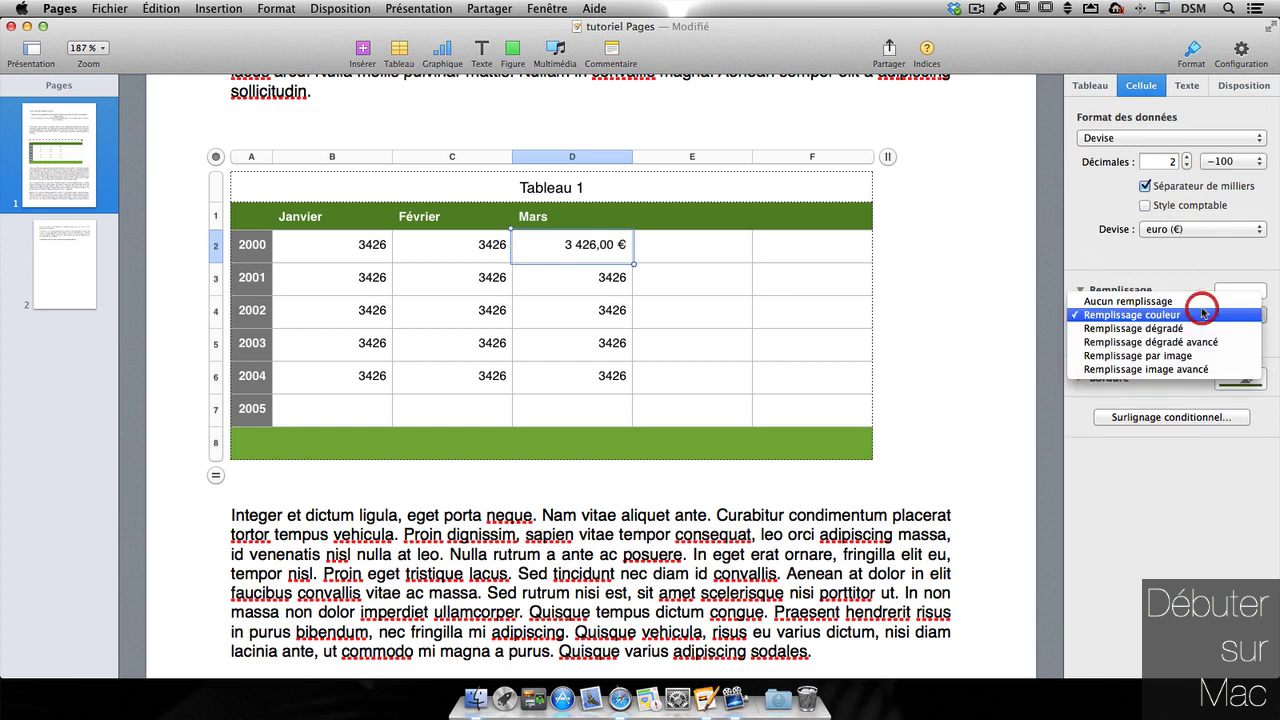
left_click(1147, 368)
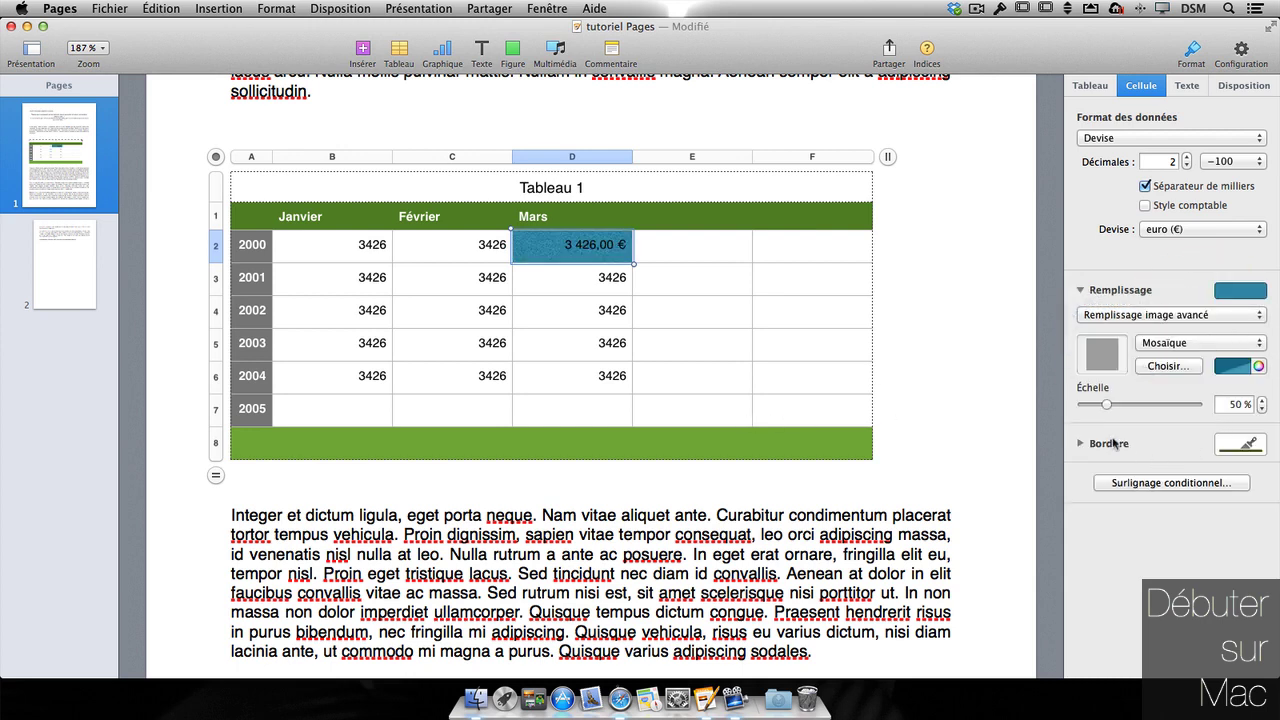
left_click(1080, 445)
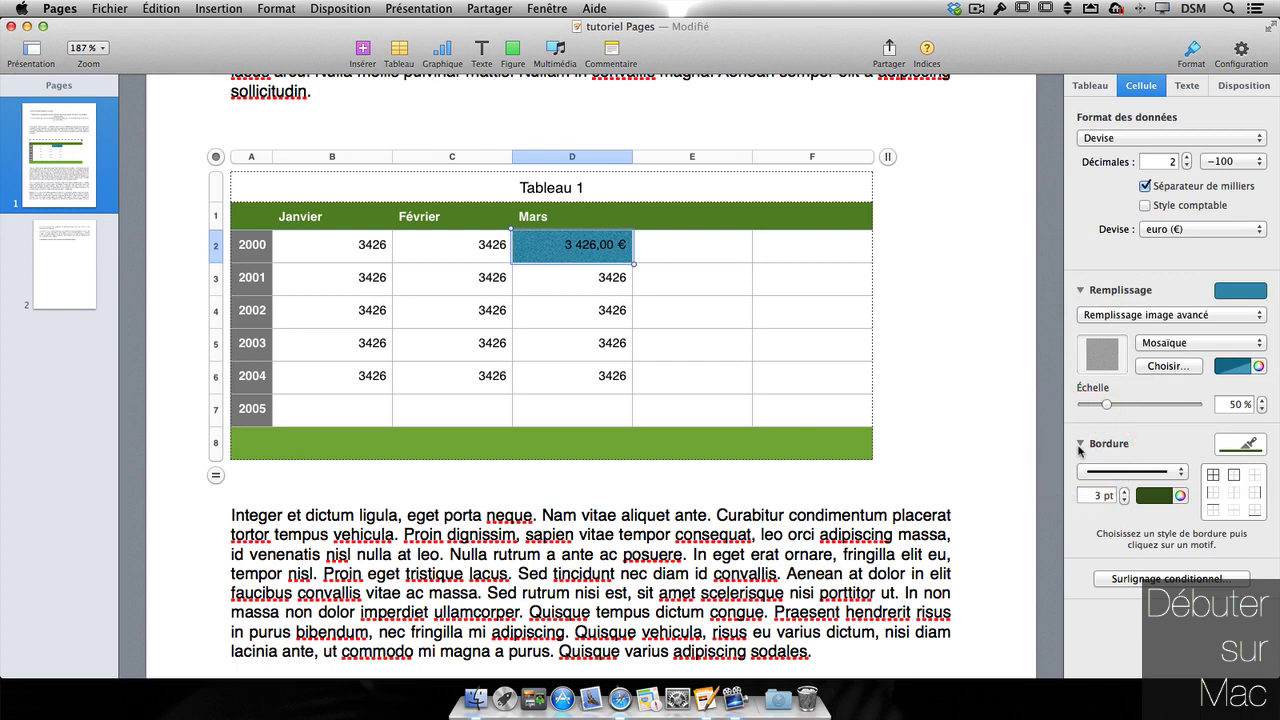
left_click(1080, 445)
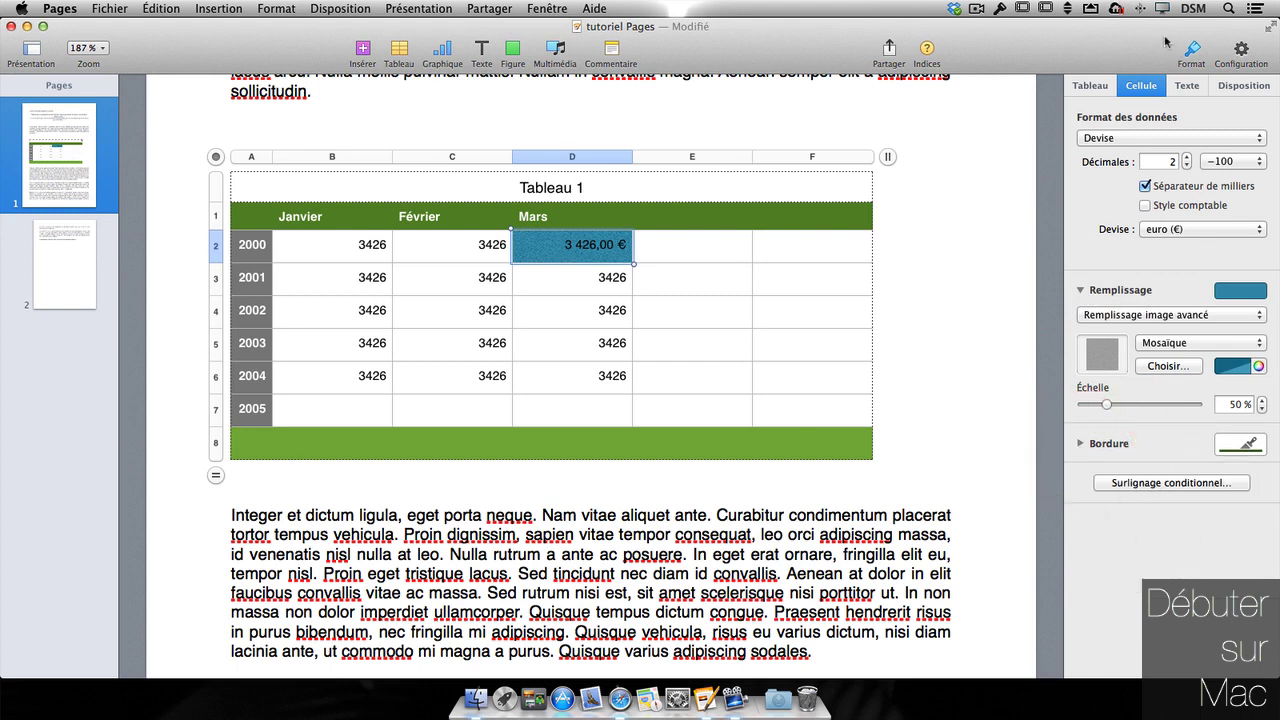
left_click(1187, 86)
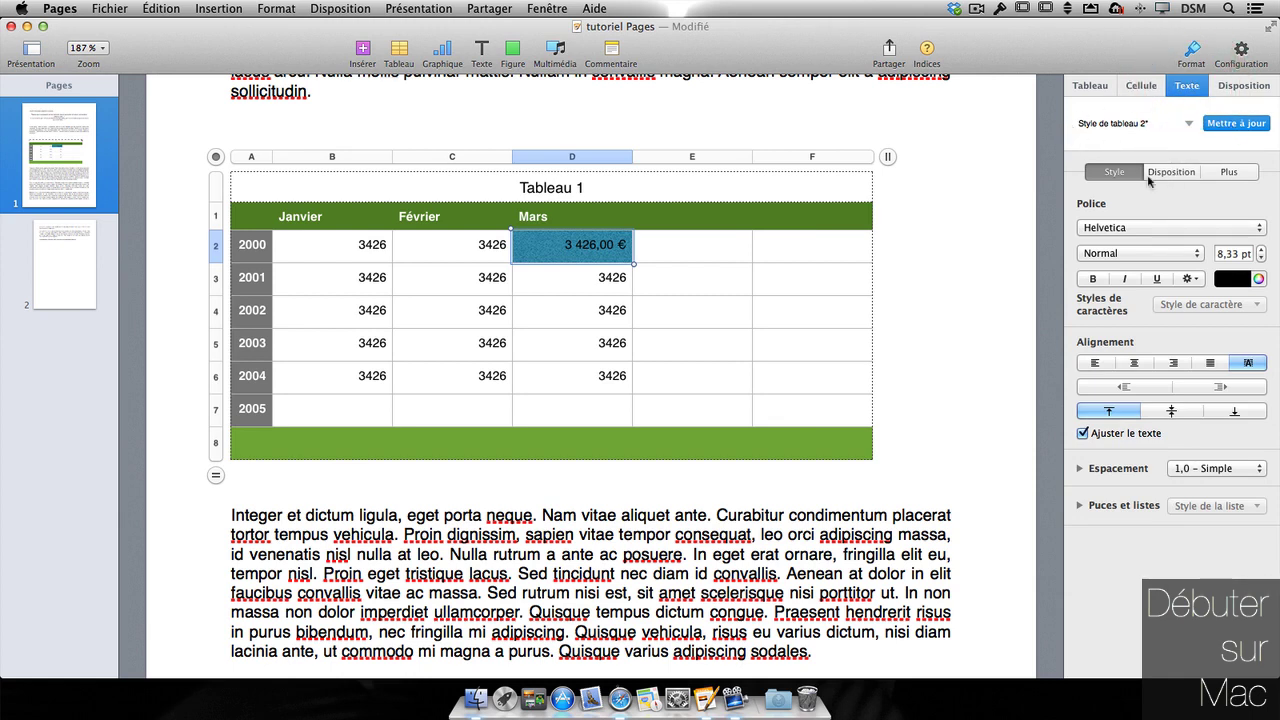
- Select the whole table and change its text font to Andale Mono
left_click(1140, 230)
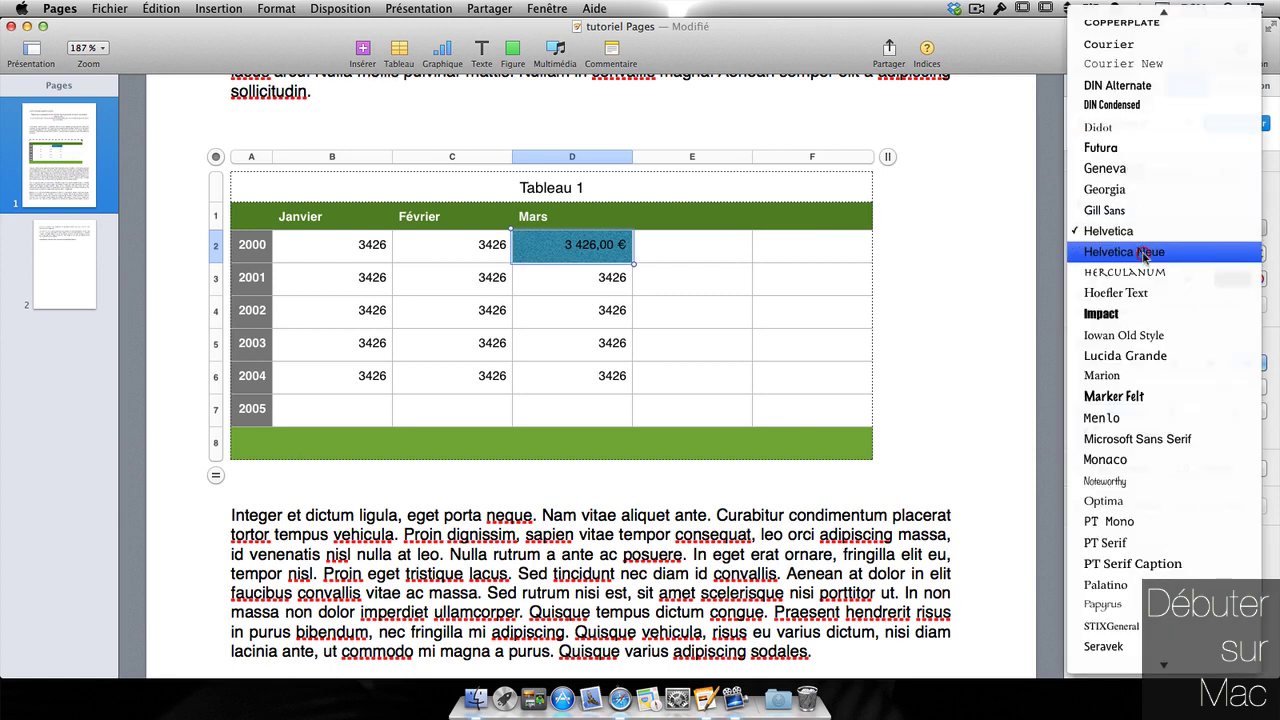
left_click(1144, 253)
left_click(737, 350)
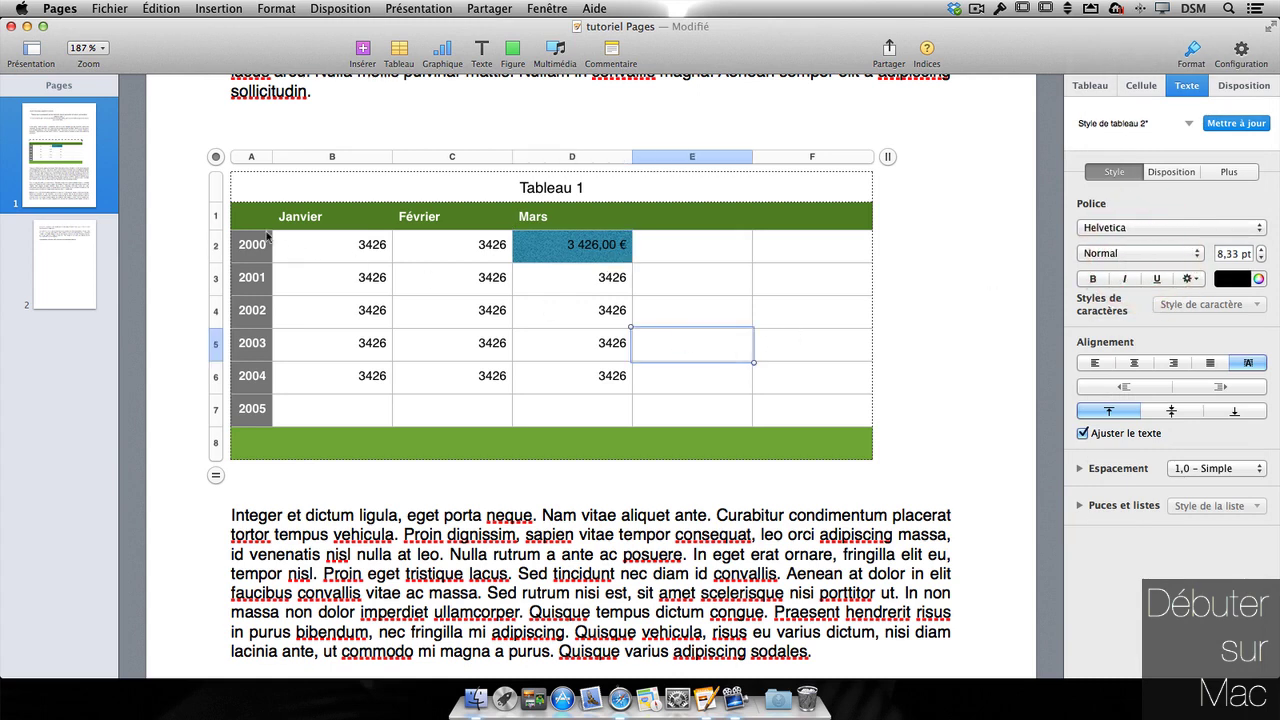
left_click(216, 161)
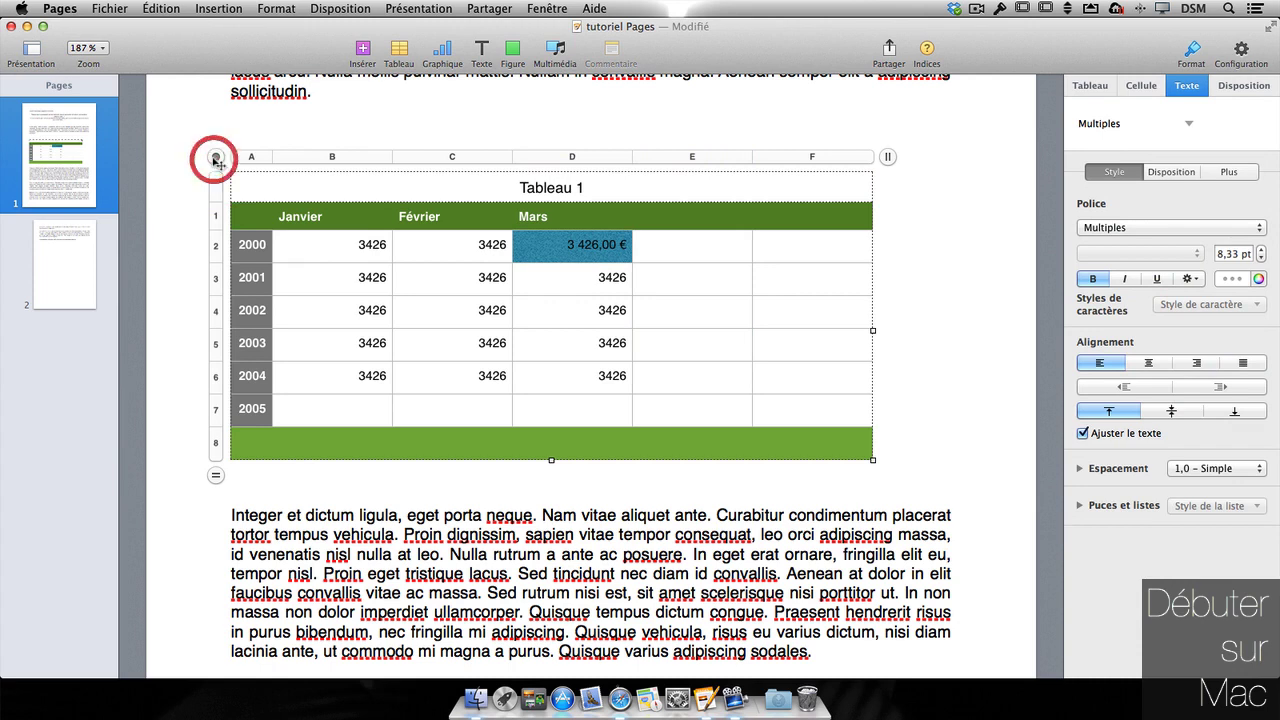
left_click(1157, 229)
left_click(1157, 254)
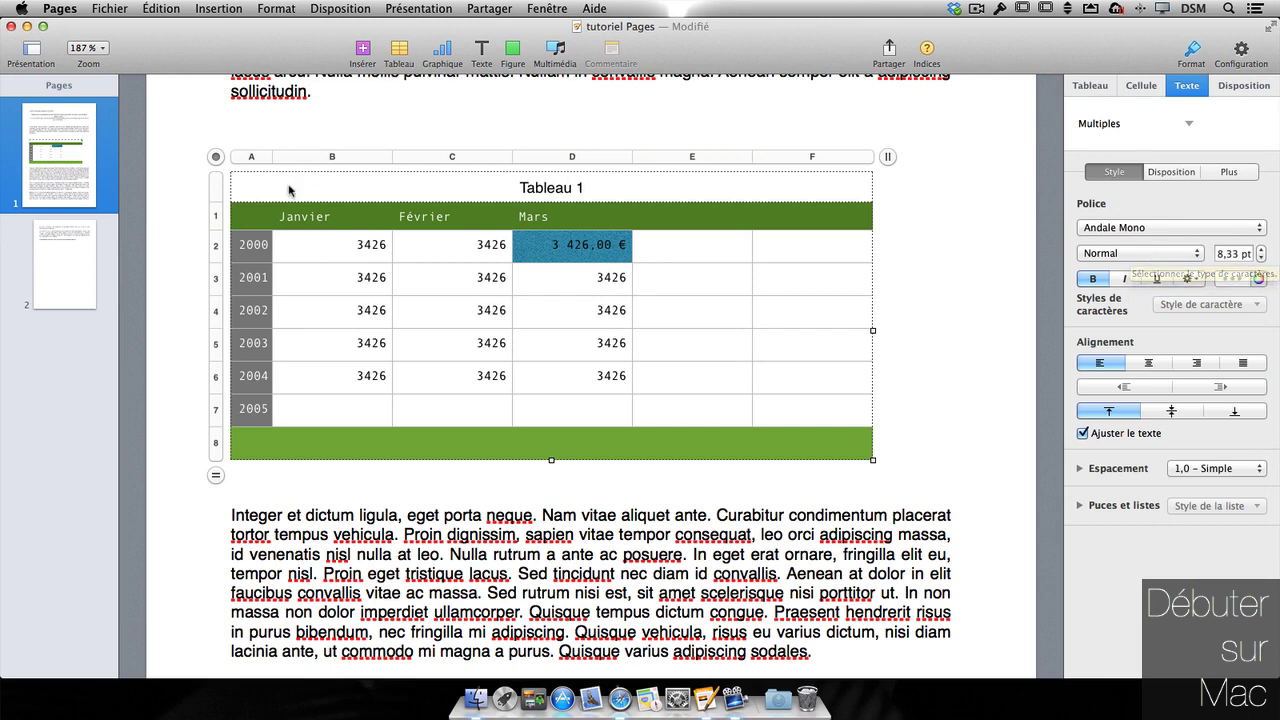
- Apply center horizontal alignment and middle vertical alignment to the table text
left_click(1158, 366)
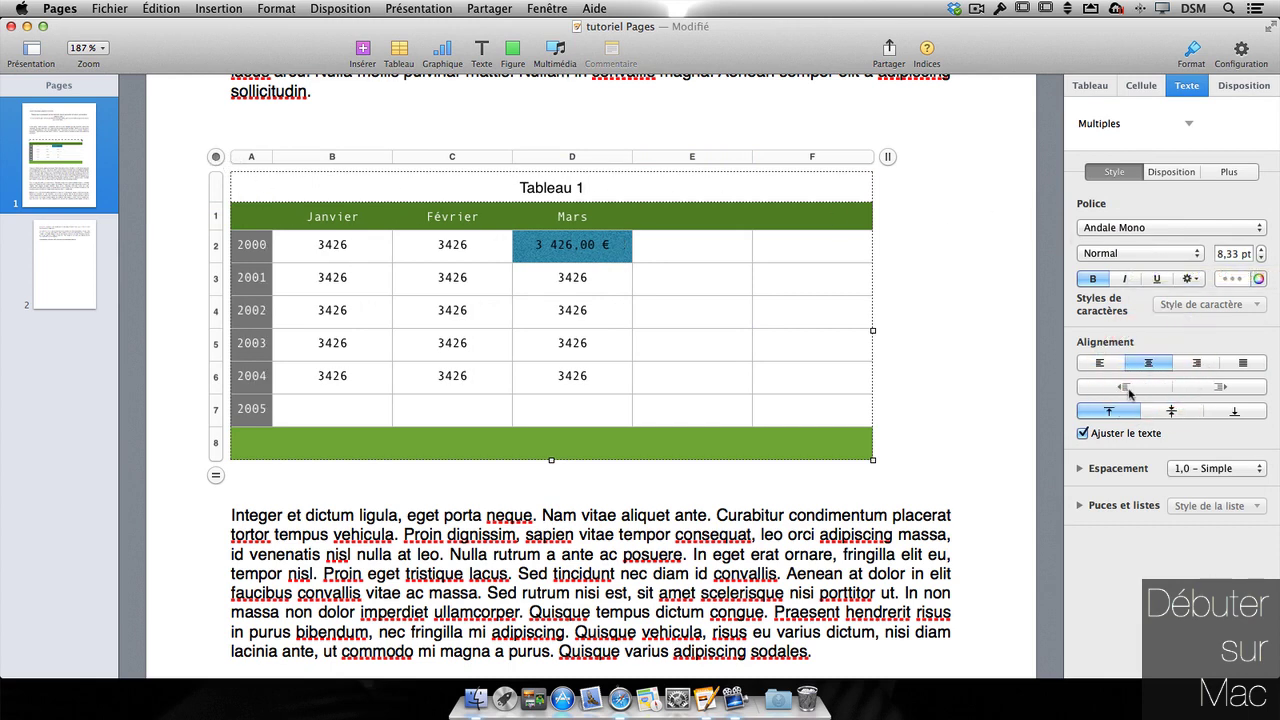
left_click(1173, 412)
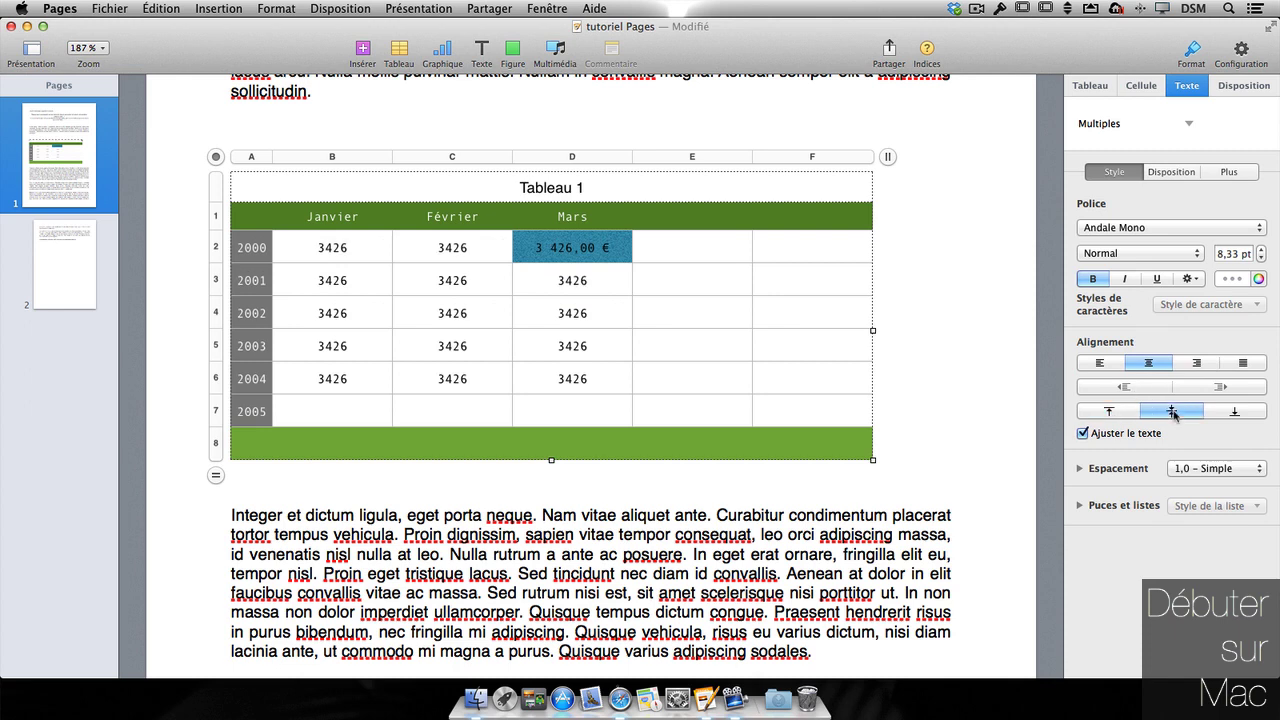
left_click(1227, 418)
left_click(1112, 413)
left_click(1160, 414)
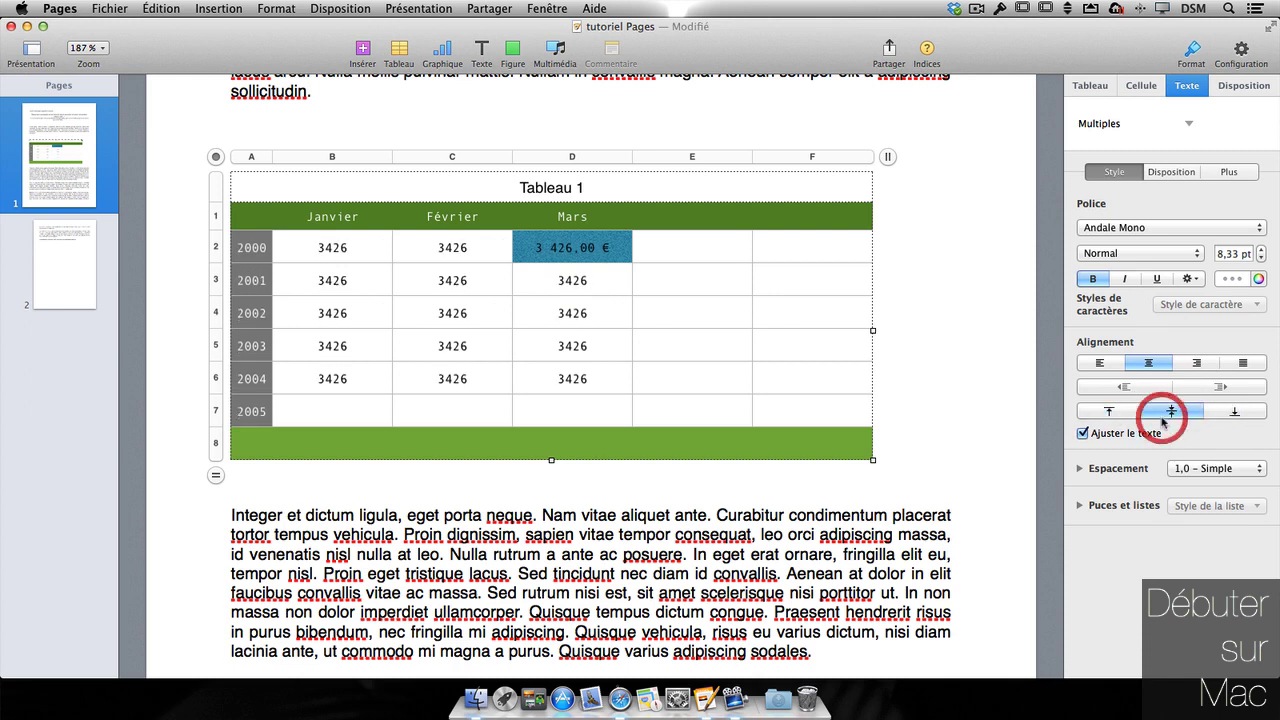
left_click(812, 312)
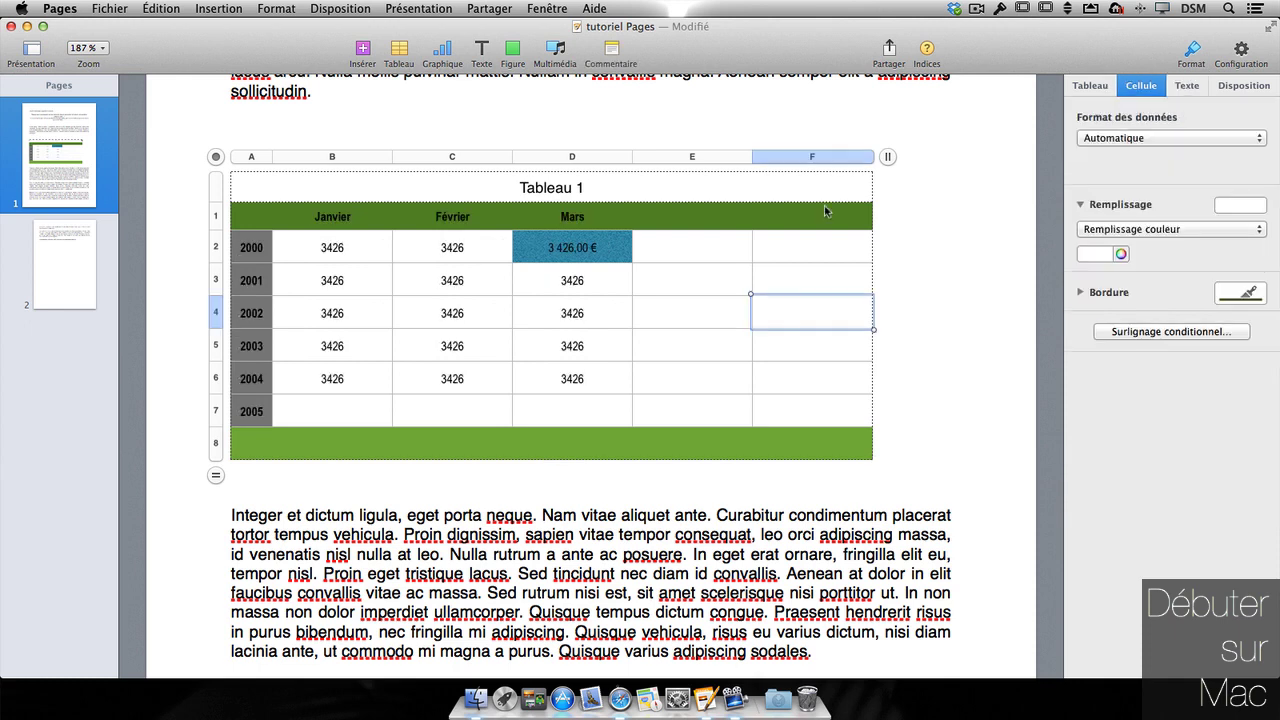
- Add a 'supérieur ou égal à' 3425 rule with Texte rouge to cell D6
left_click(592, 382)
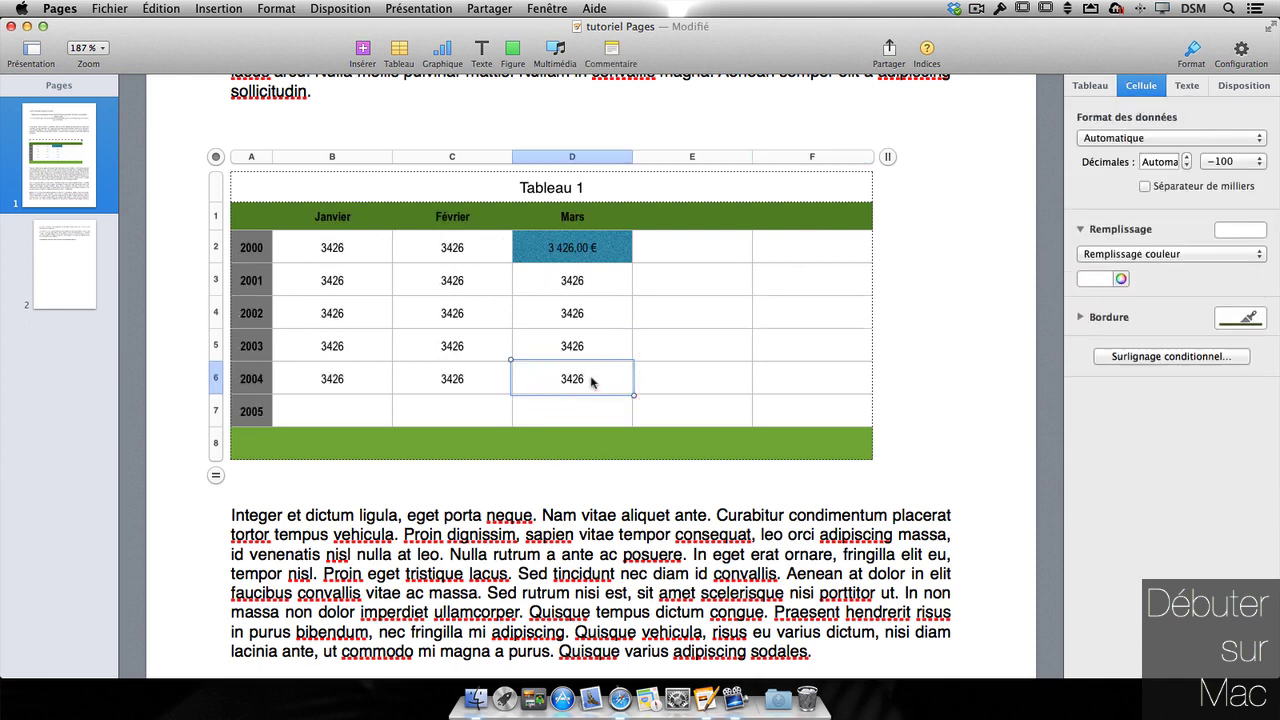
left_click(1156, 357)
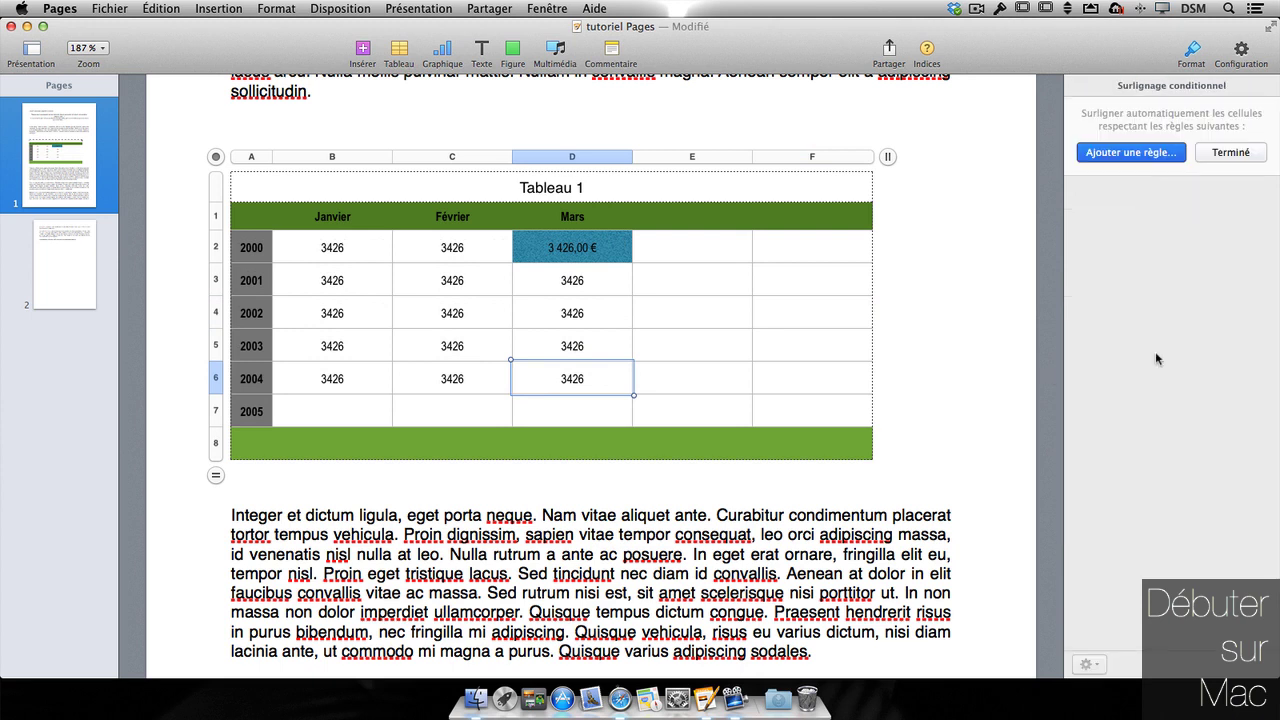
left_click(1137, 157)
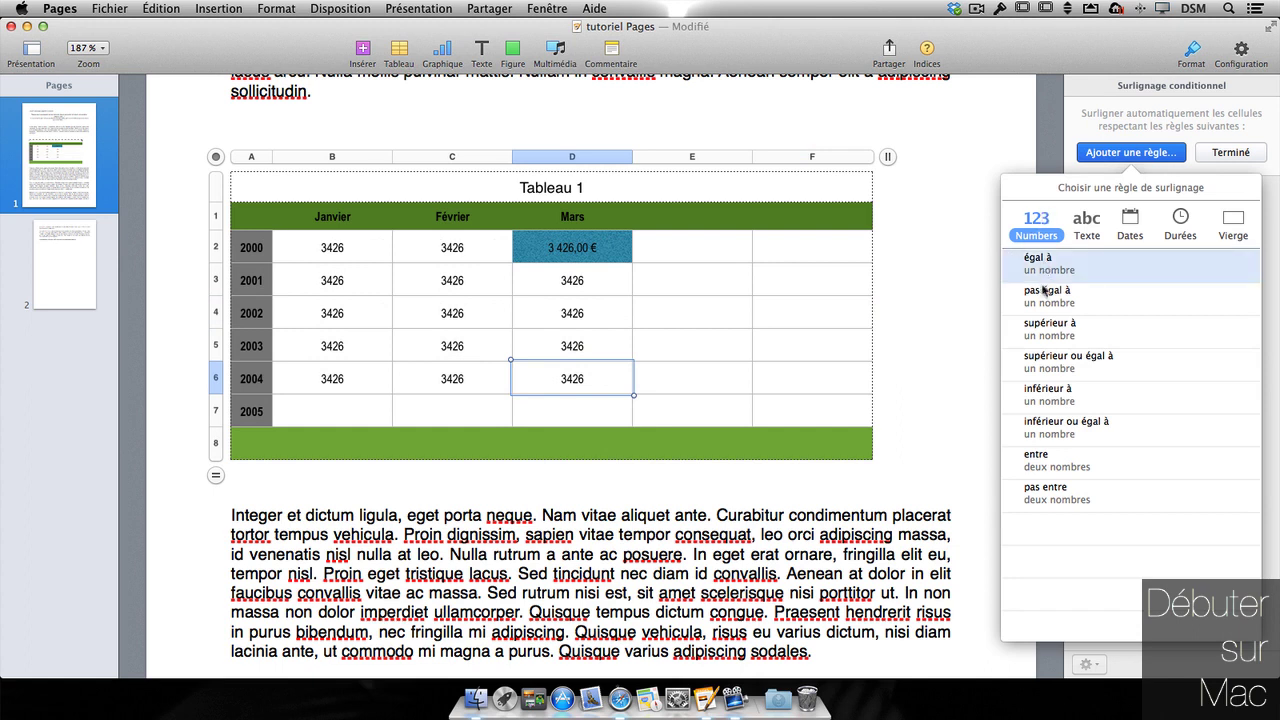
left_click(1040, 366)
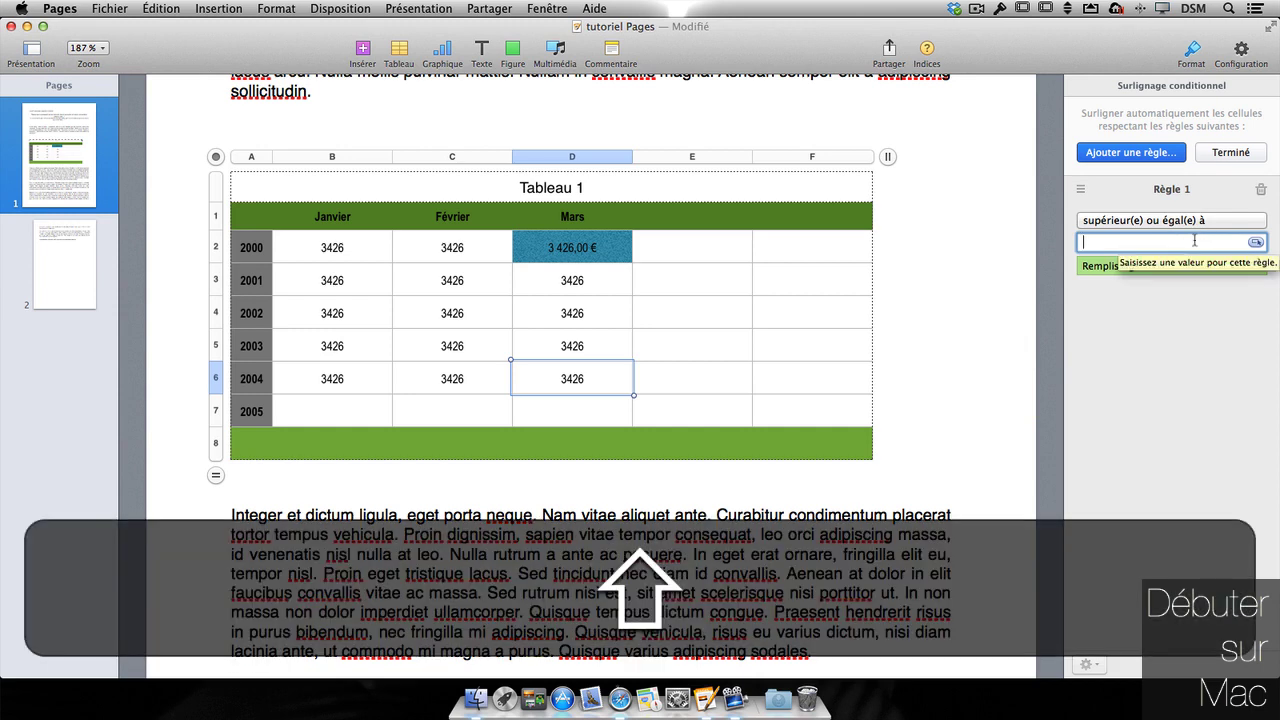
type("342")
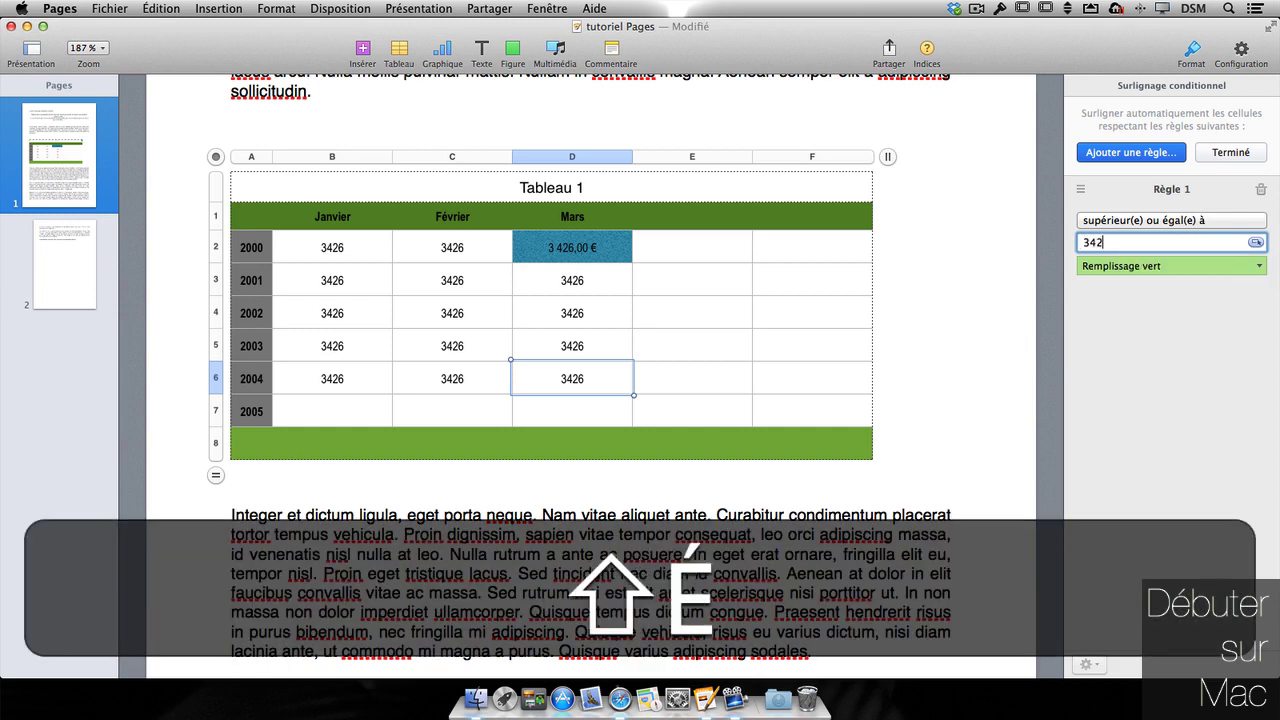
type("5")
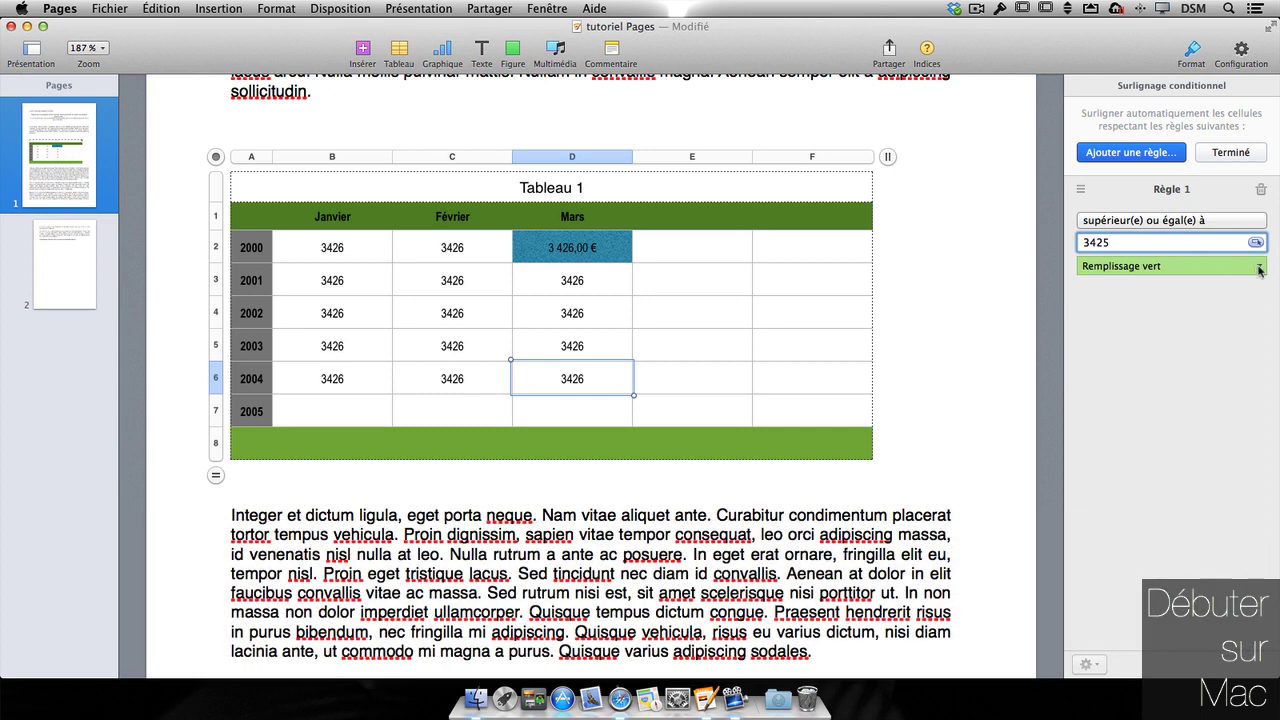
left_click(1264, 271)
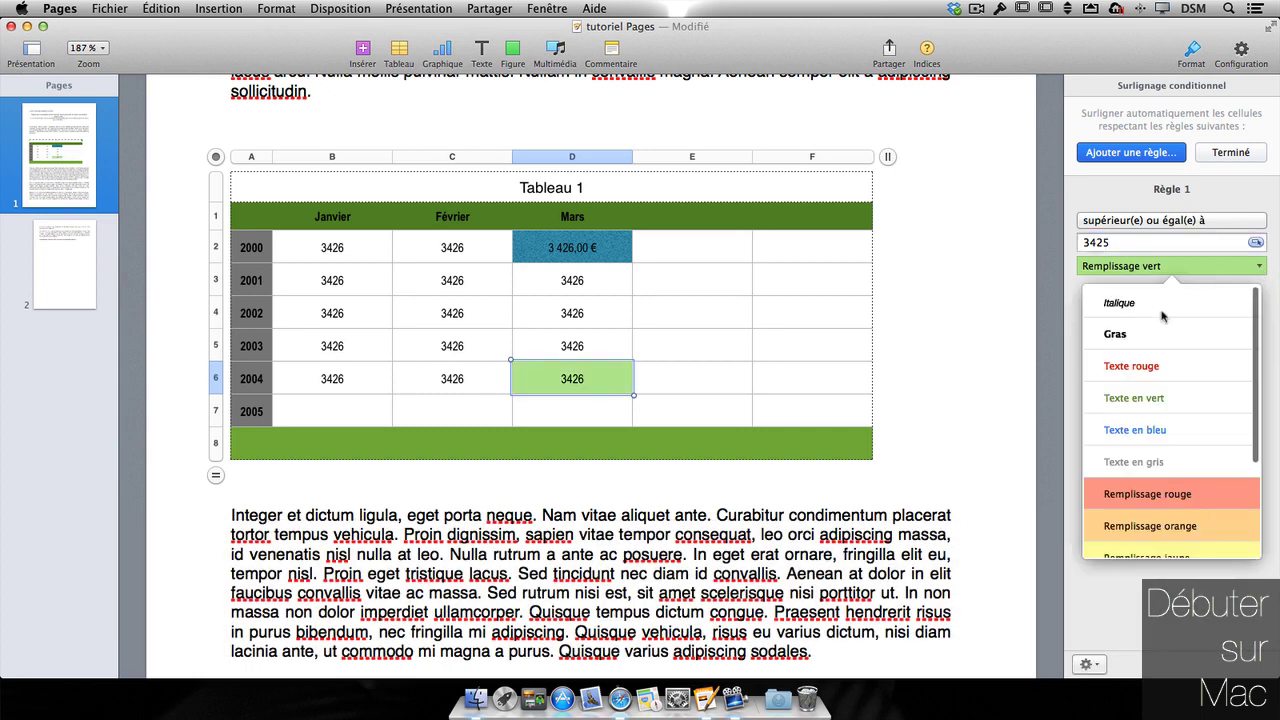
left_click(1131, 366)
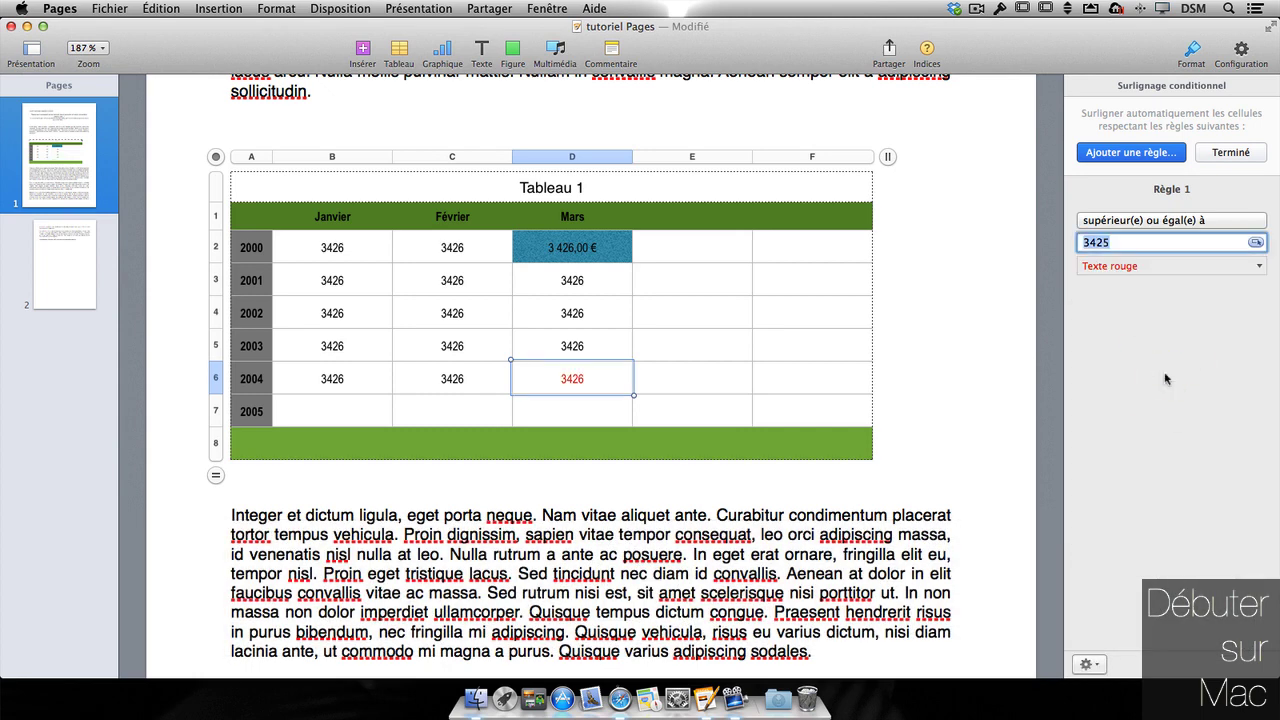
- Reselect cell D6 and delete the last digit of its value
left_click(591, 346)
left_click(576, 386)
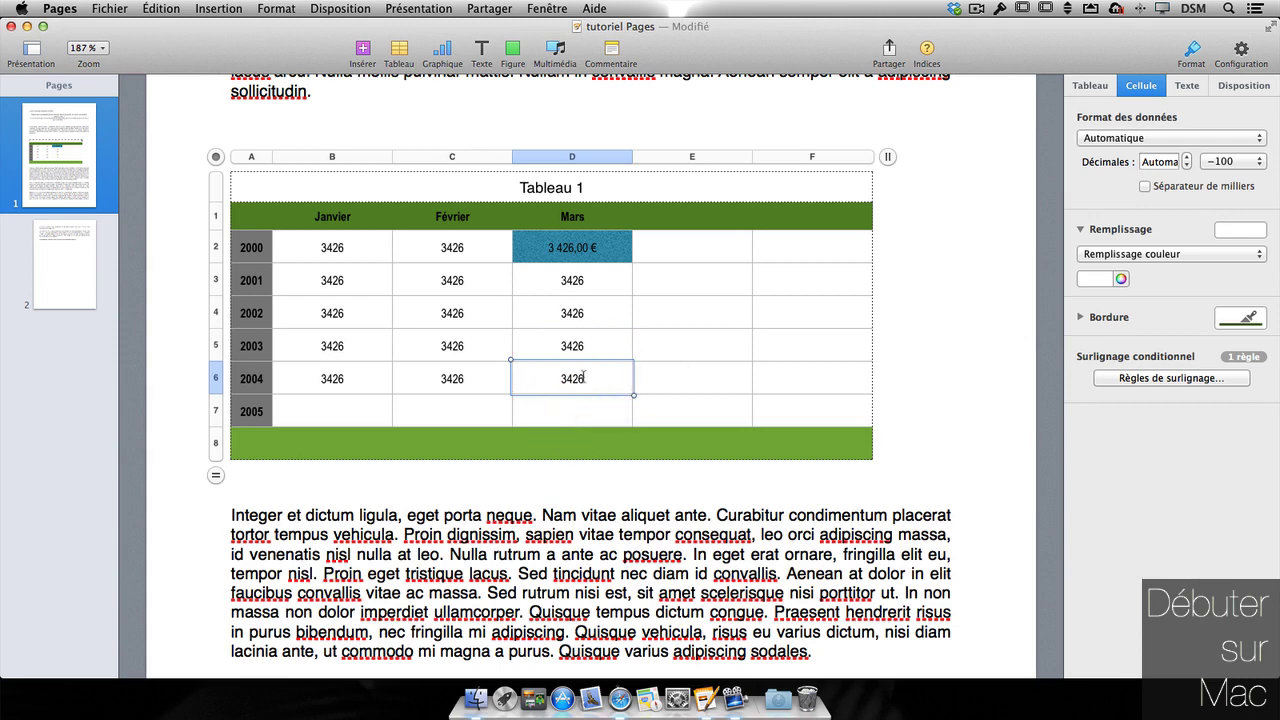
key("BackSpace")
- Change cell D6's value to 3427 and commit it
type("7")
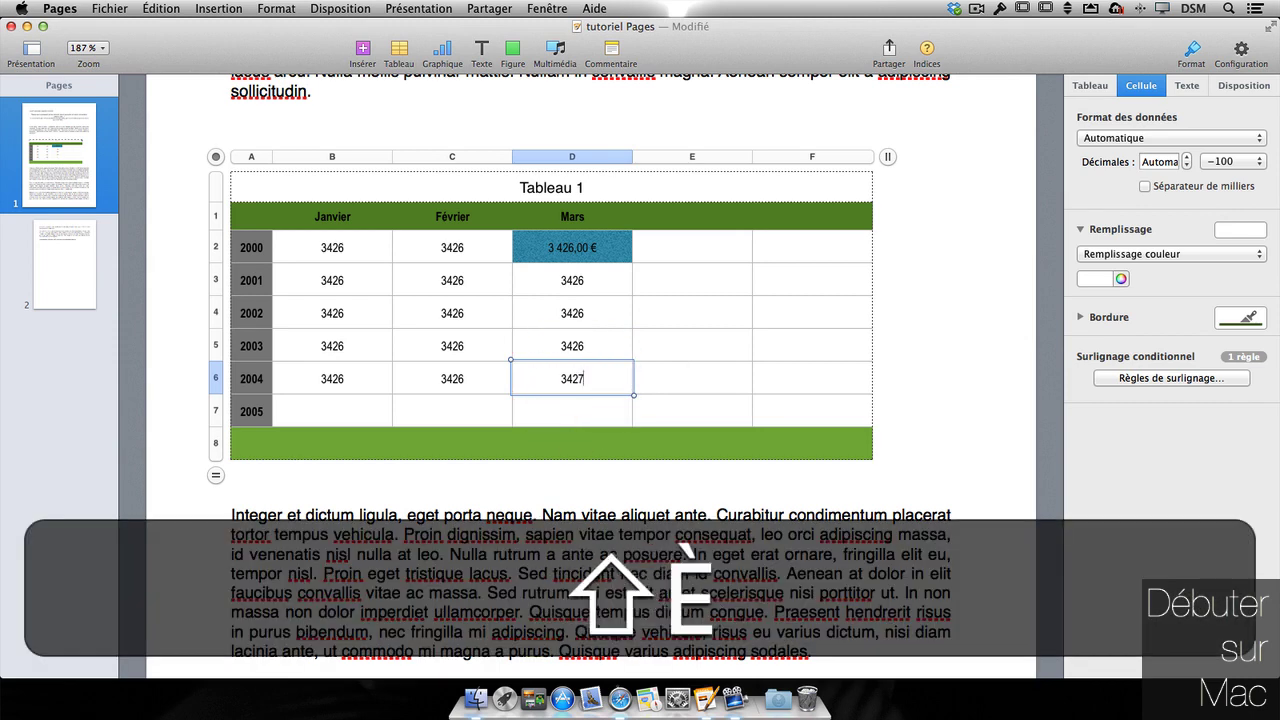
key("Return")
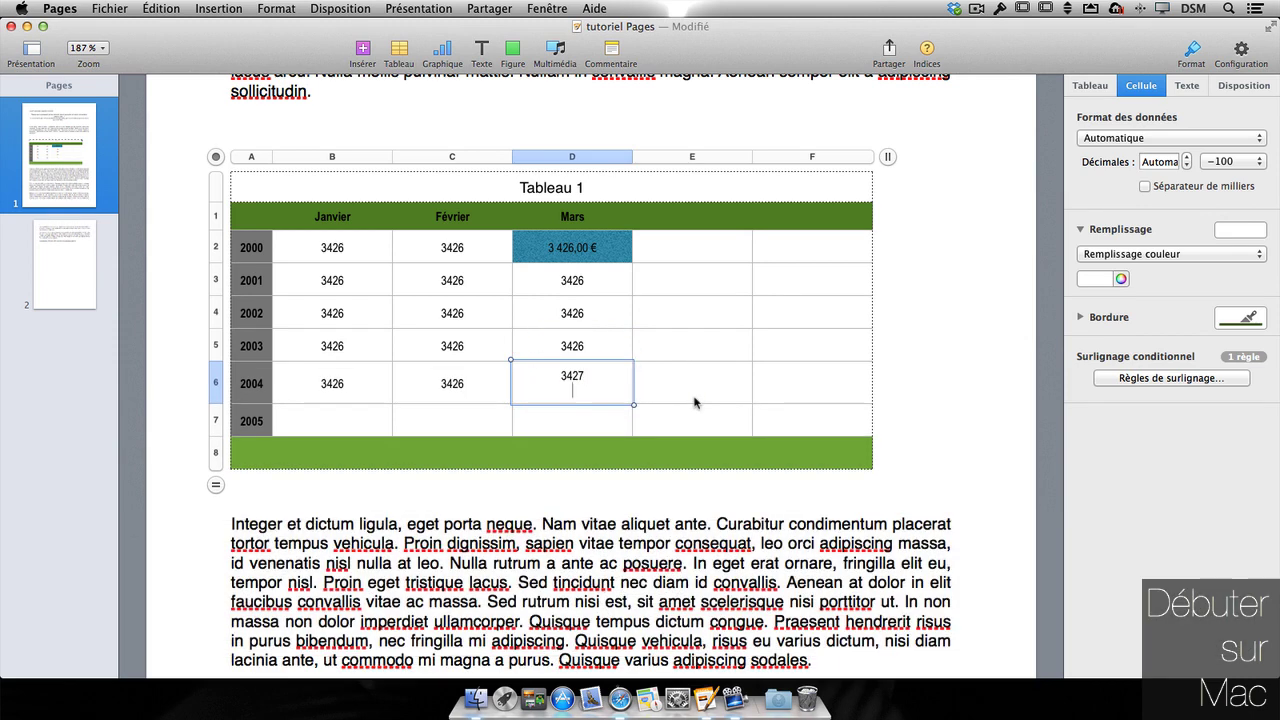
key("Tab")
left_click(582, 383)
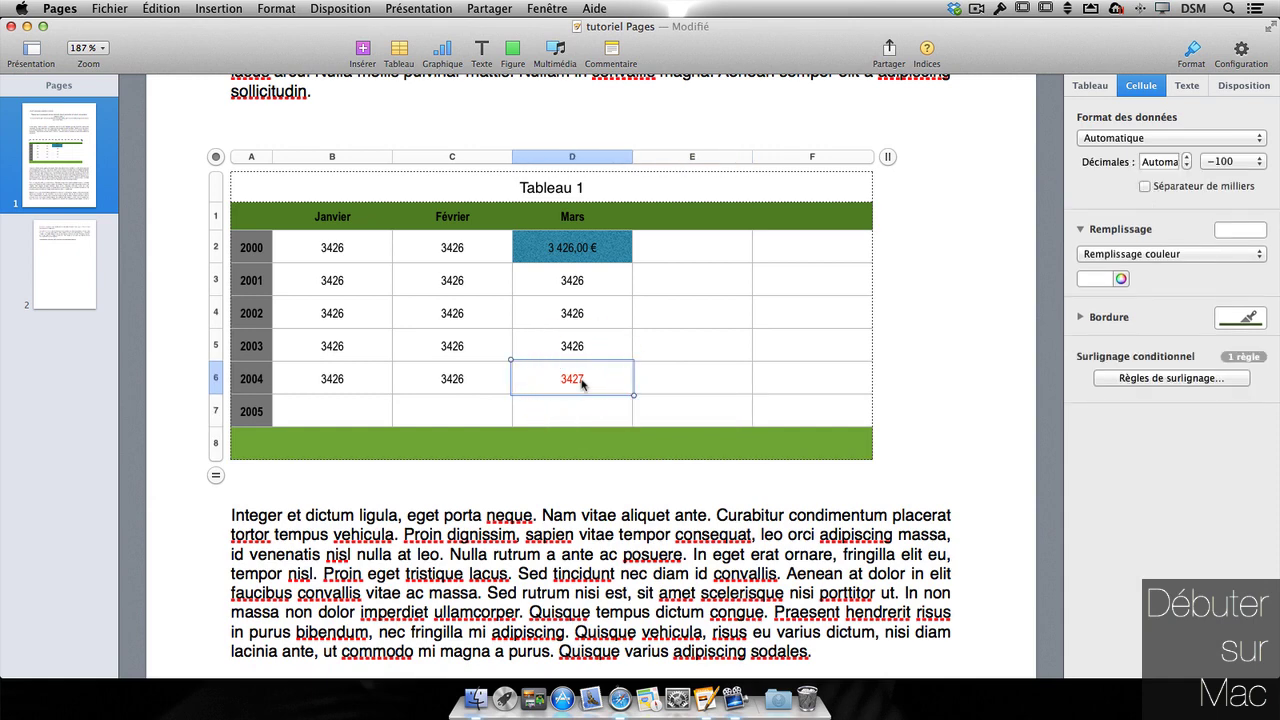
- Delete the trailing 7 so cell D6 holds 342, and commit it
left_click(590, 379)
left_click(585, 377)
key("BackSpace")
key("shift")
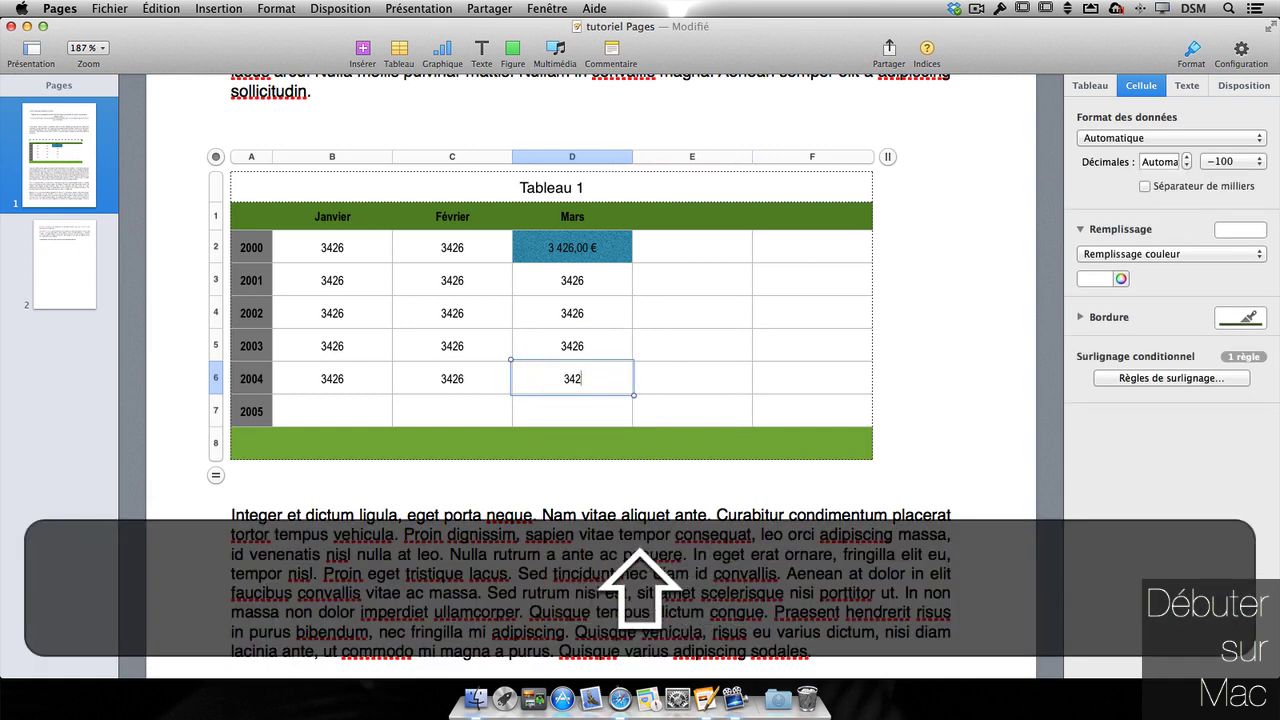
left_click(678, 398)
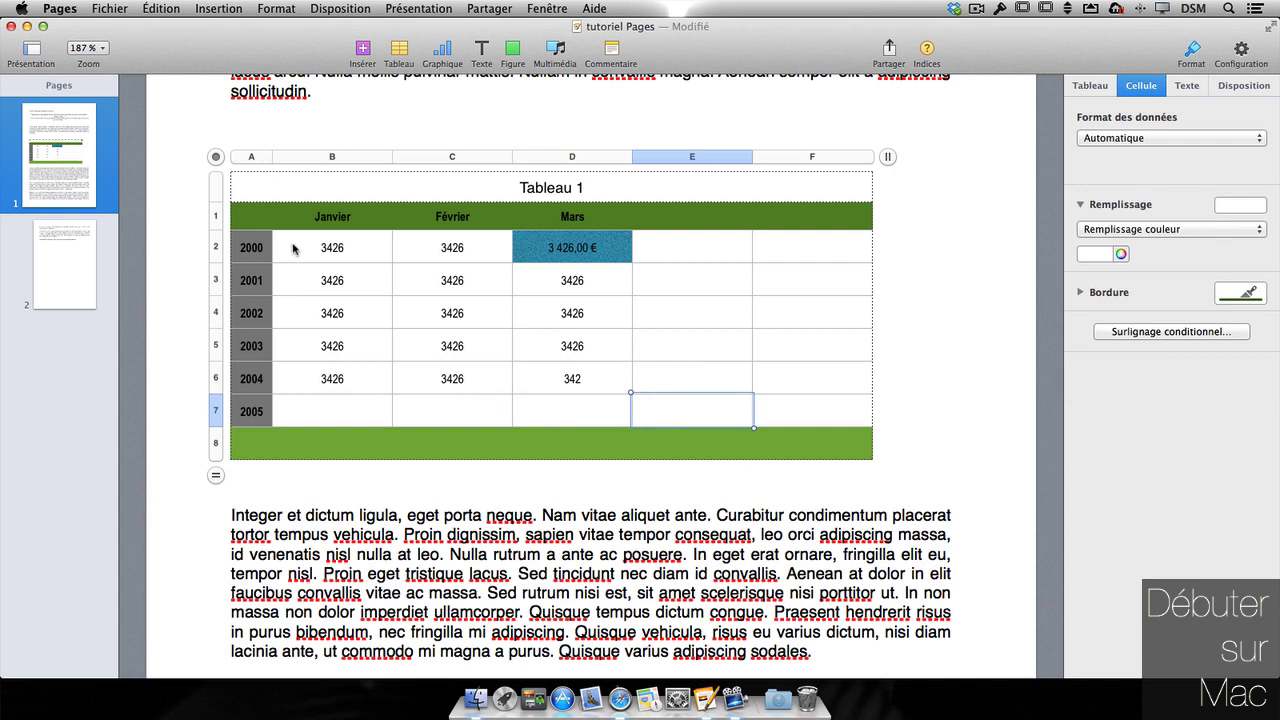
left_click_drag(294, 248, 555, 368)
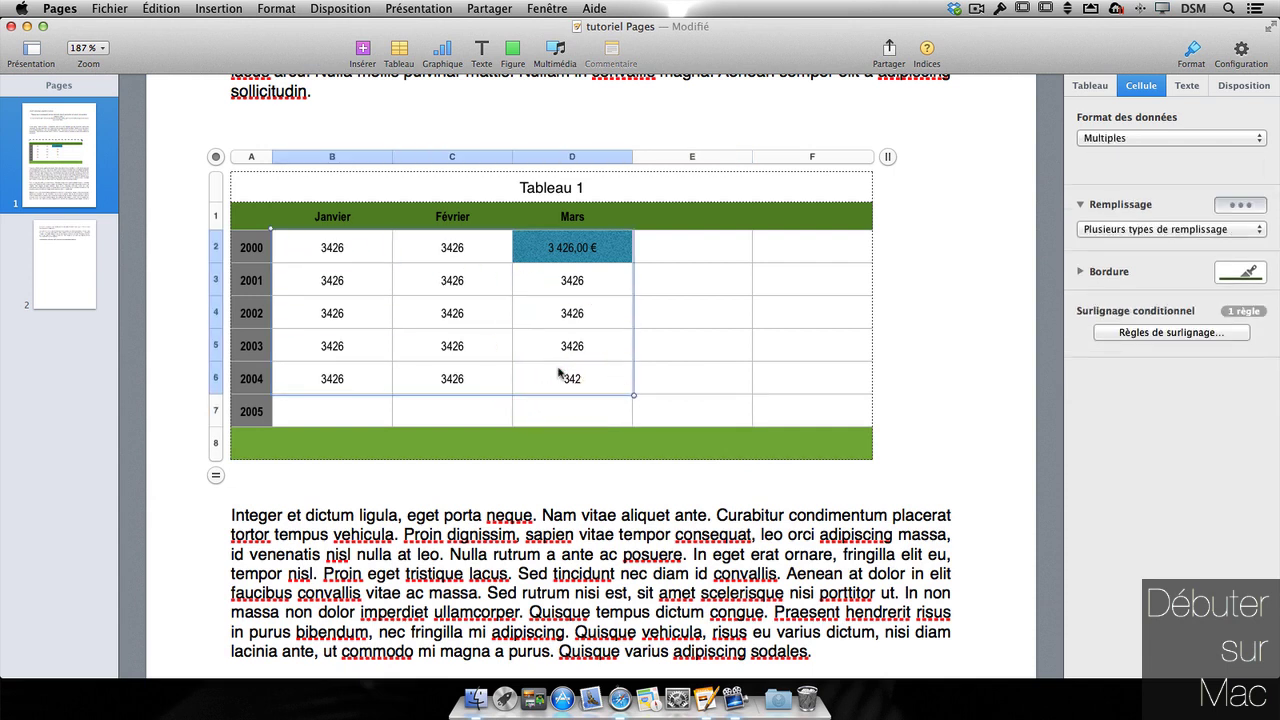
- Delete all existing rules on B2:D6 and add a 'supérieur à' 3425 rule with Remplissage vert
left_click(1188, 333)
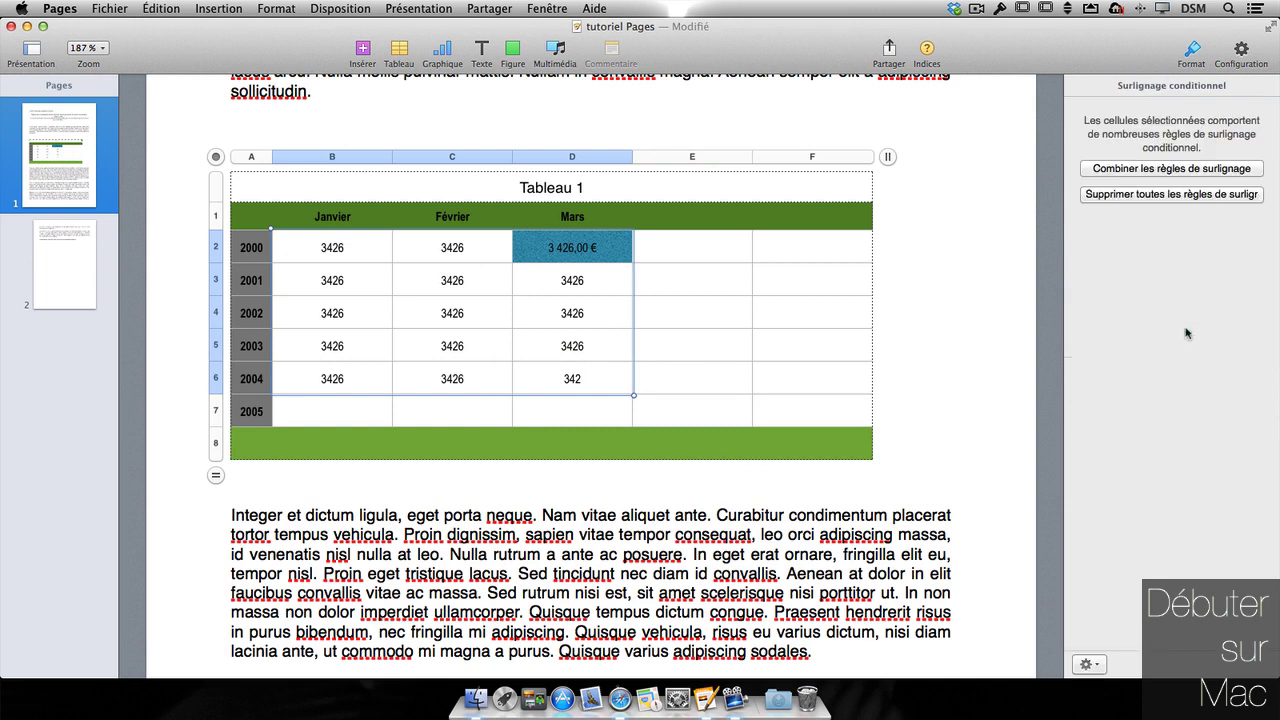
left_click(1153, 195)
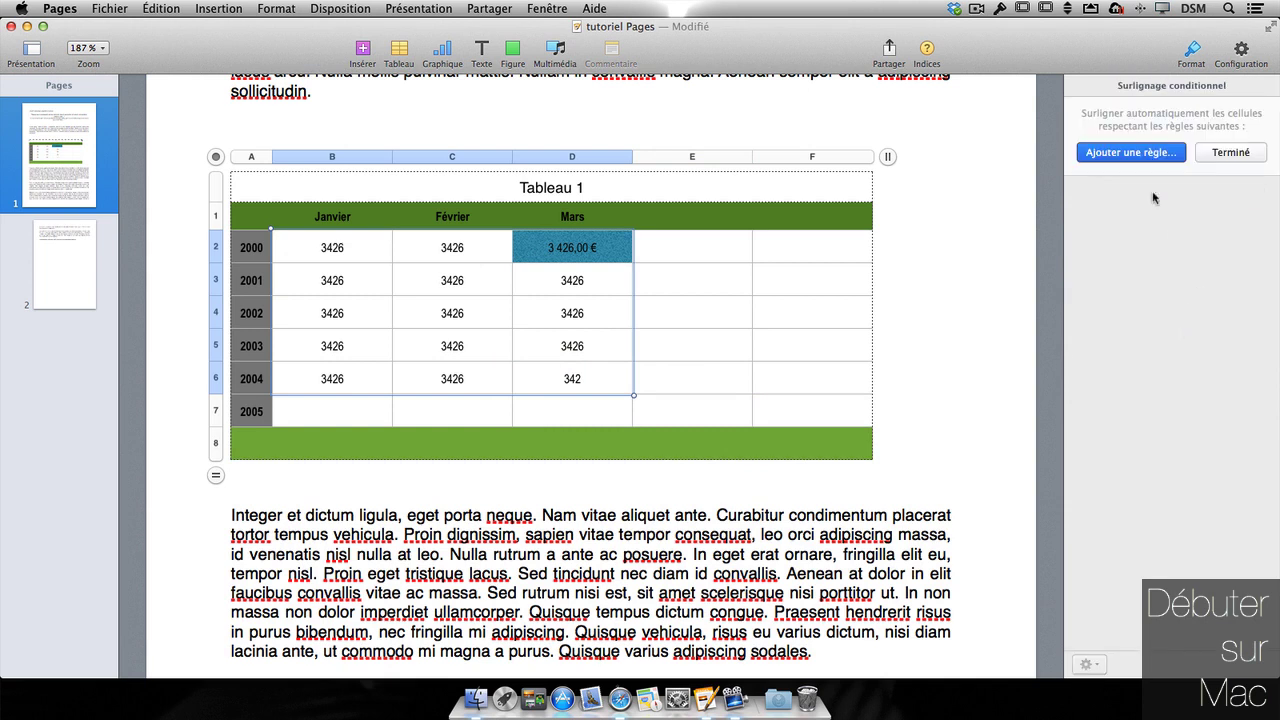
left_click(1153, 157)
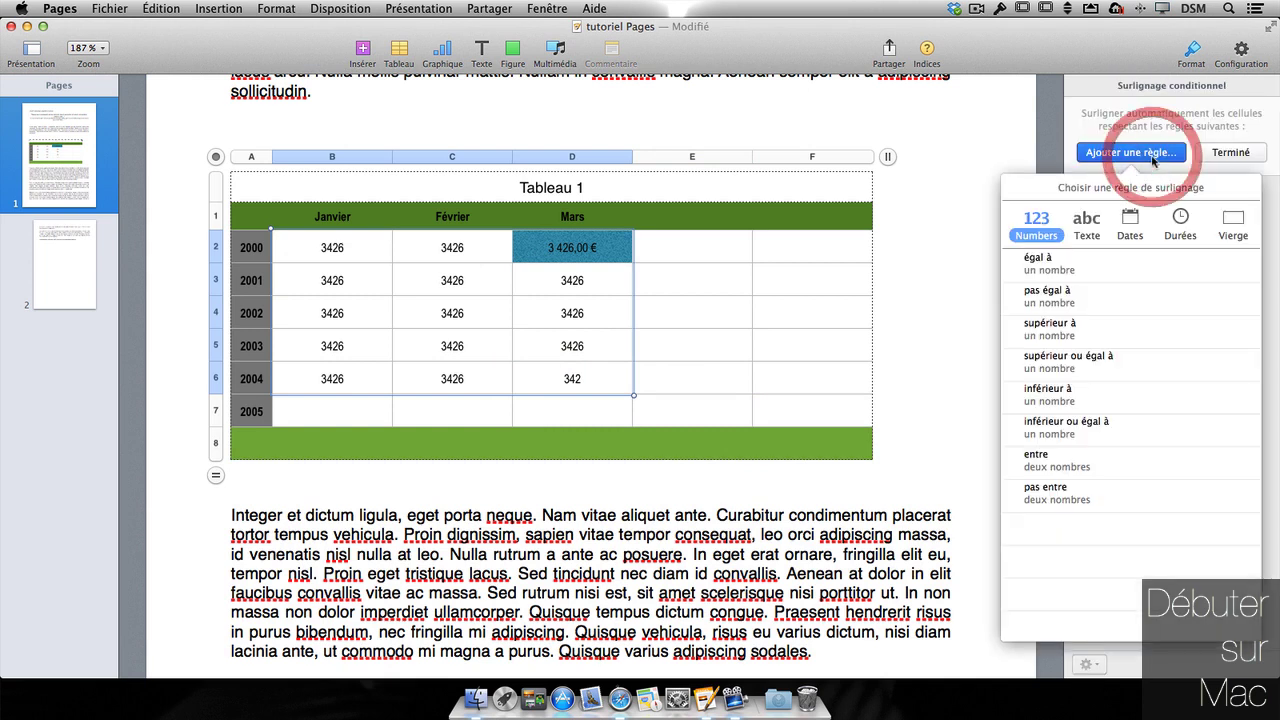
left_click(1060, 336)
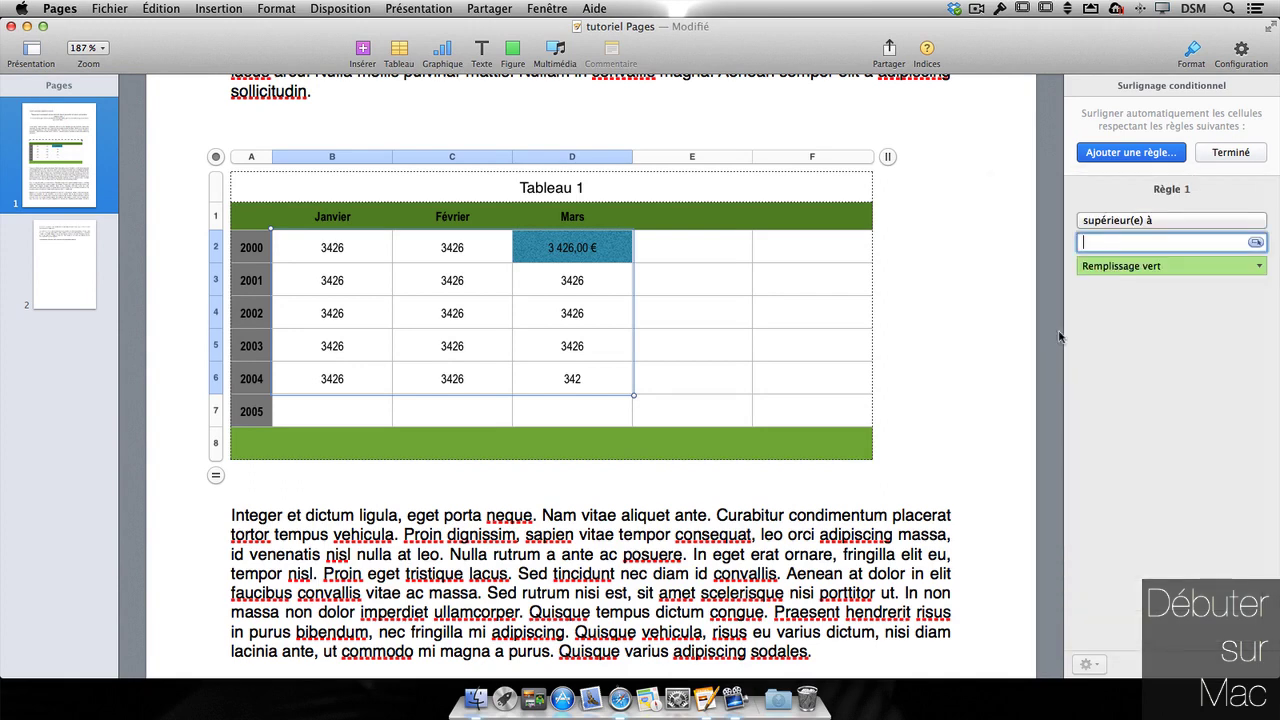
type("3425")
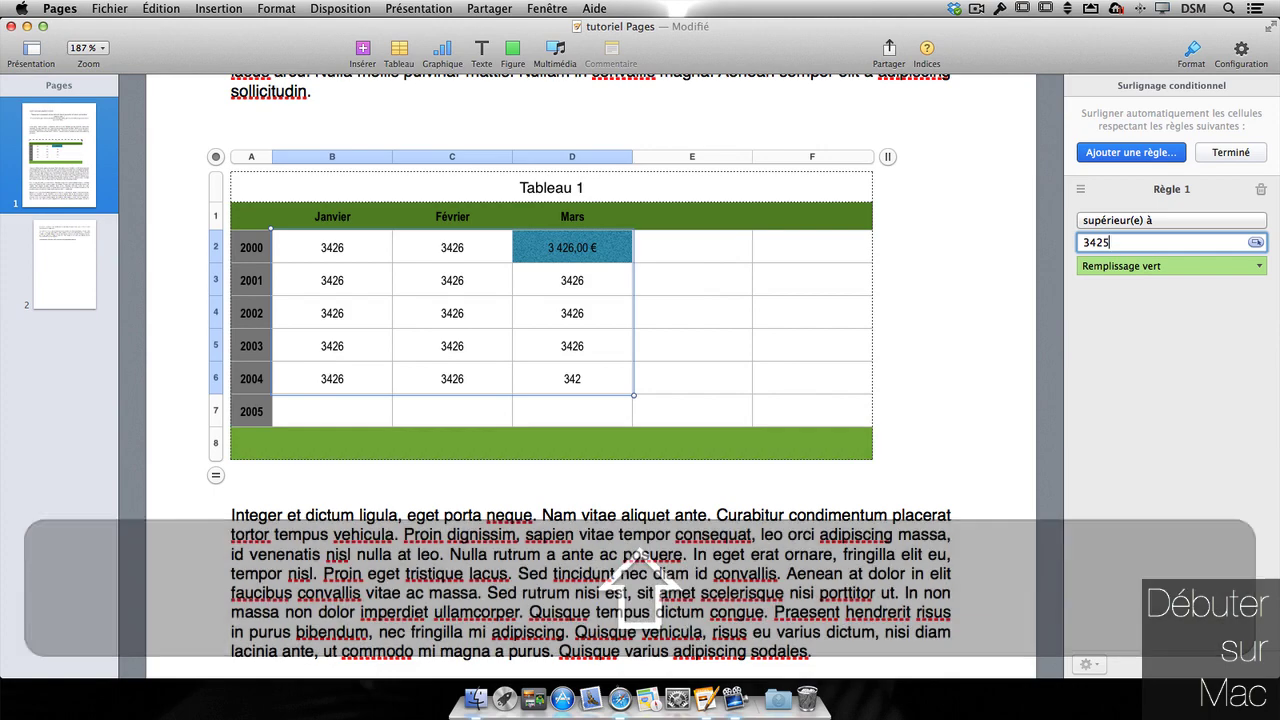
key("Return")
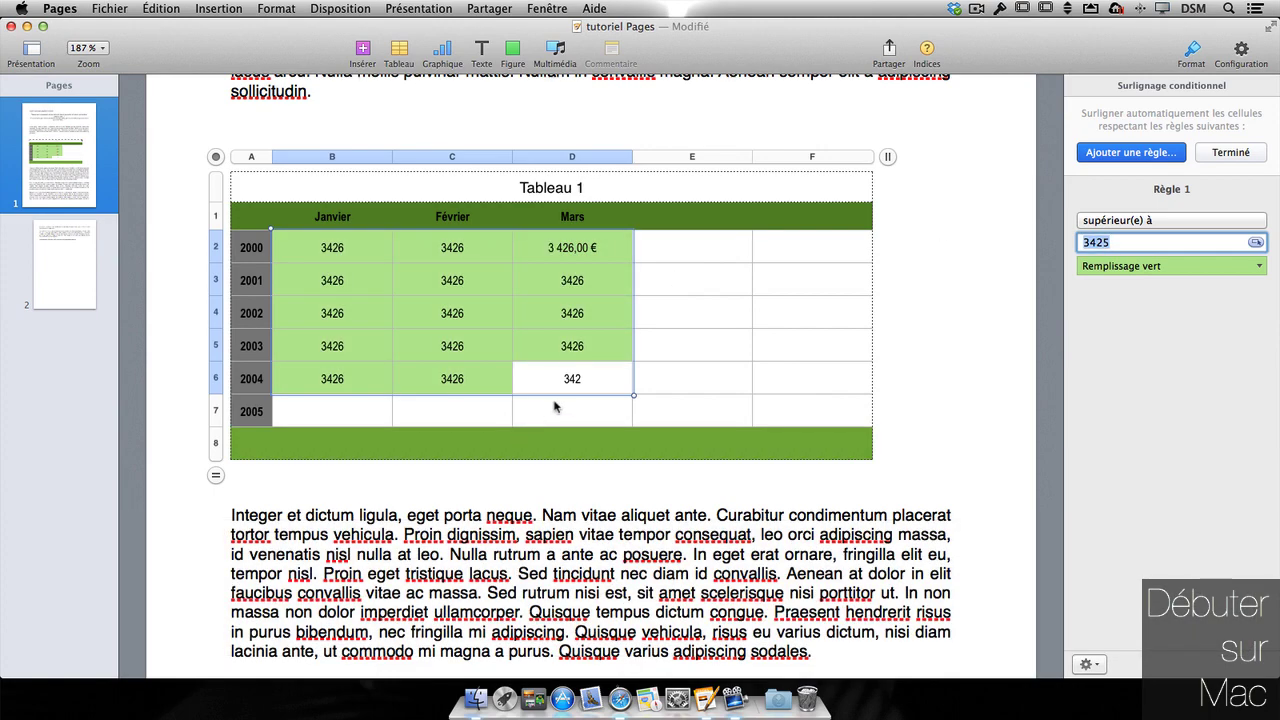
- Change cell C3's value to 26
double_click(471, 286)
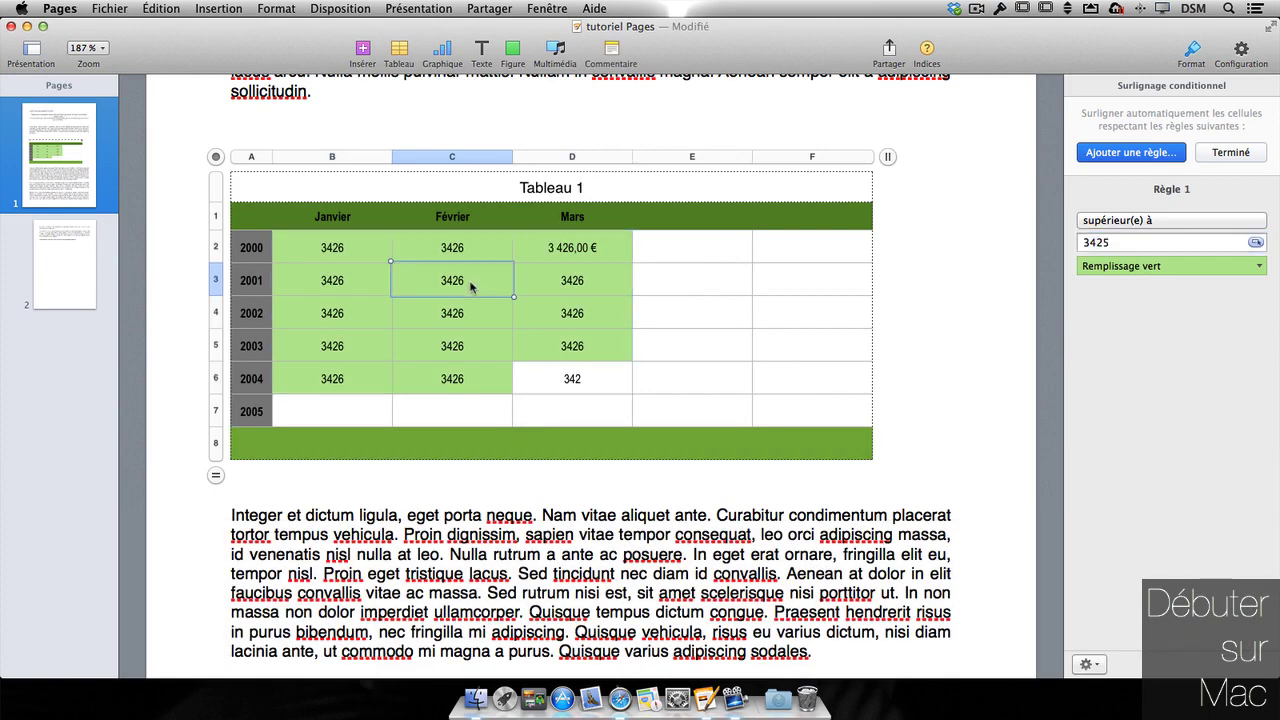
type("26")
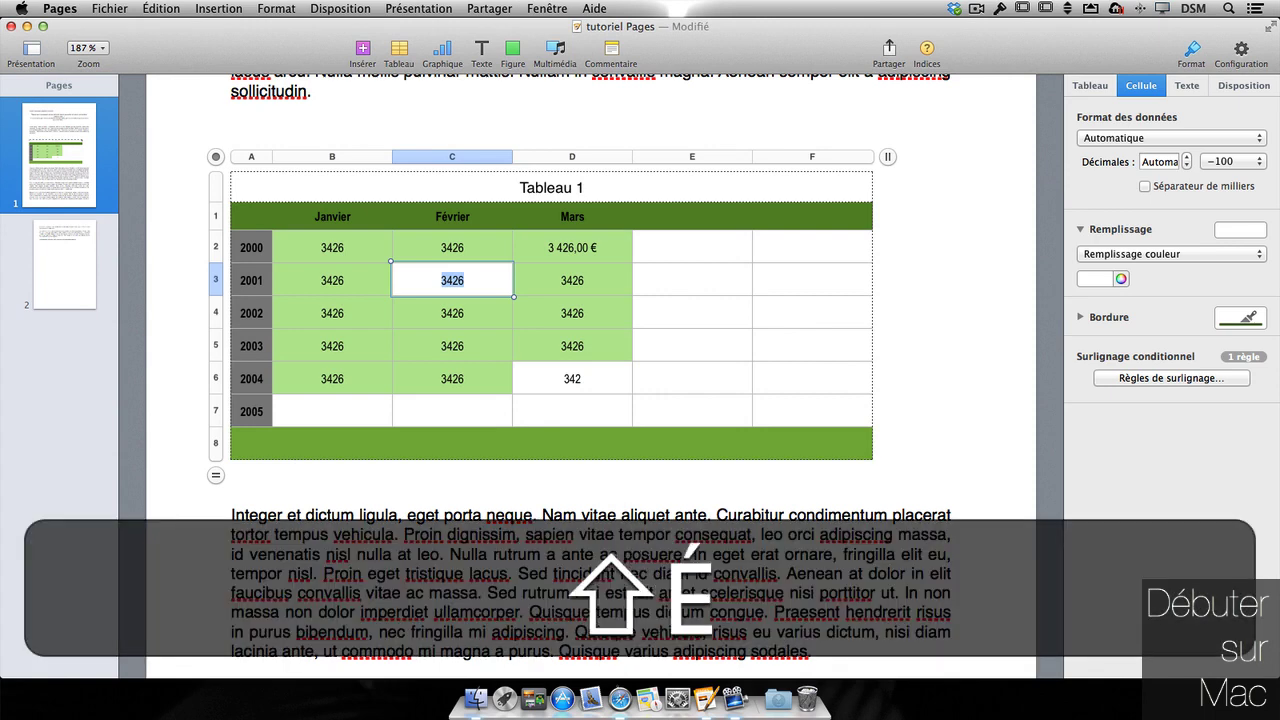
left_click(728, 290)
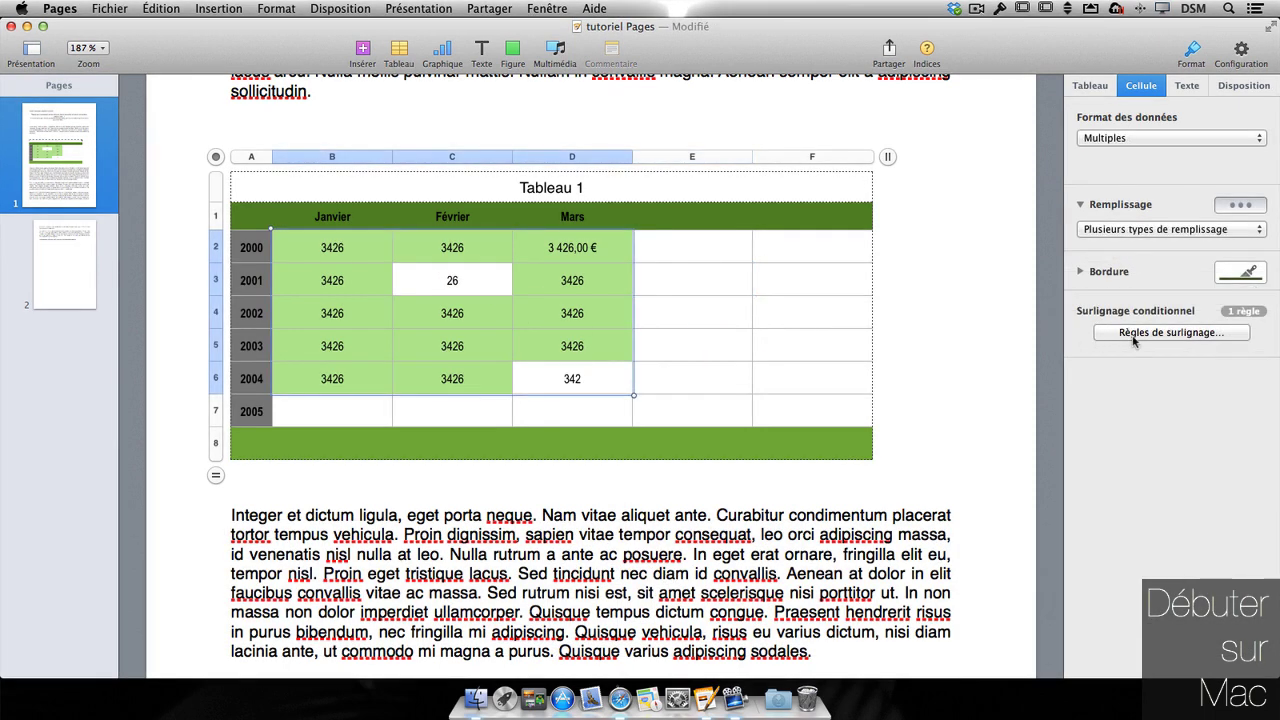
left_click(1136, 334)
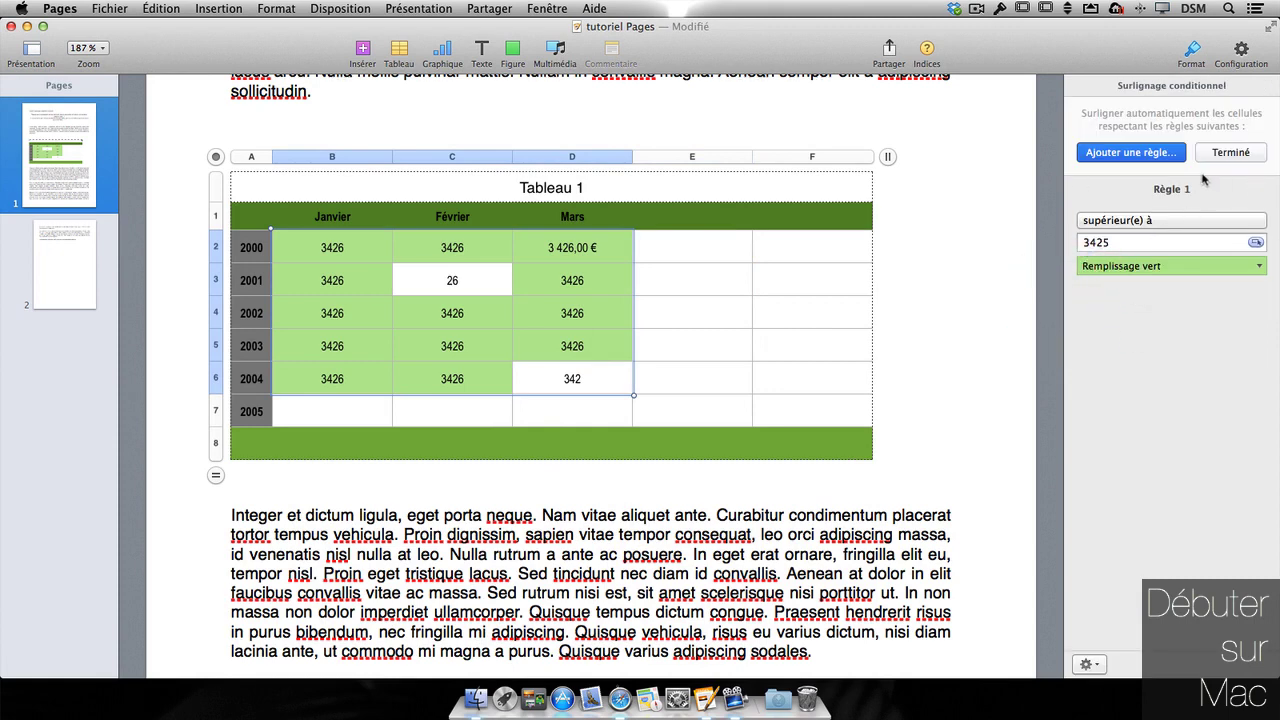
- Add an 'inférieur à' 50 rule with Remplissage rouge, then try reordering the two rules
left_click(1122, 151)
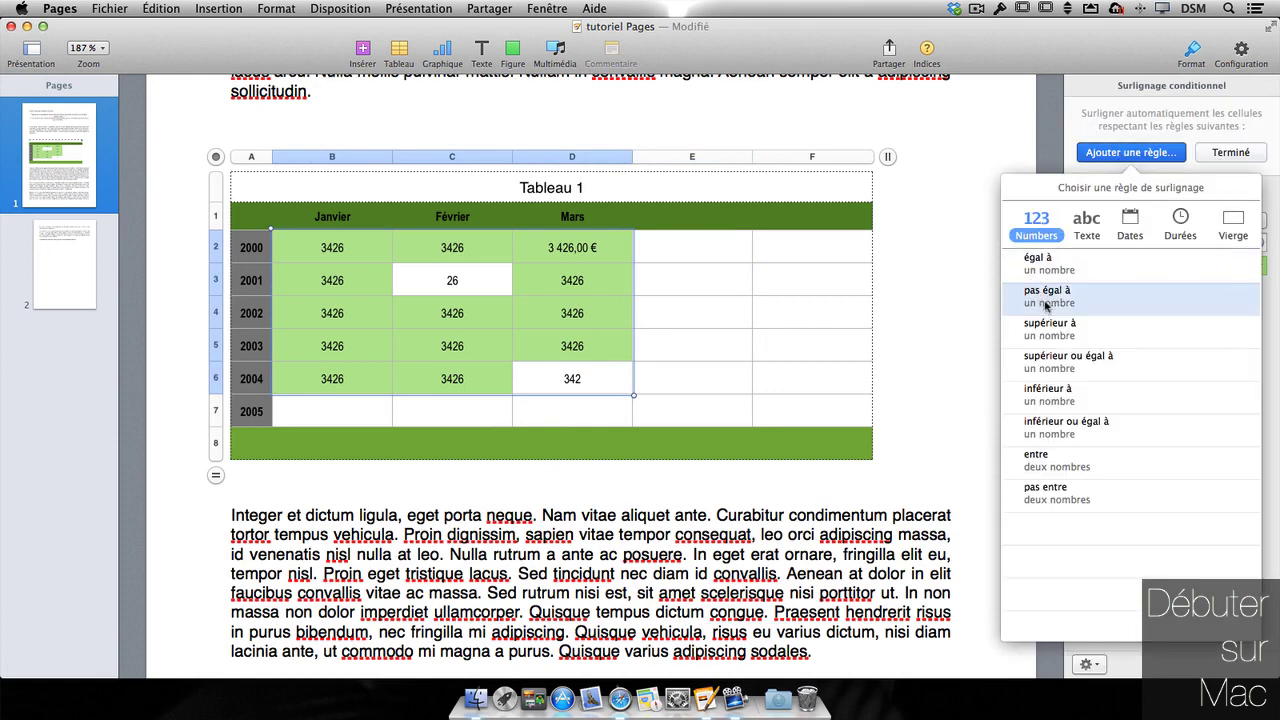
left_click(1067, 396)
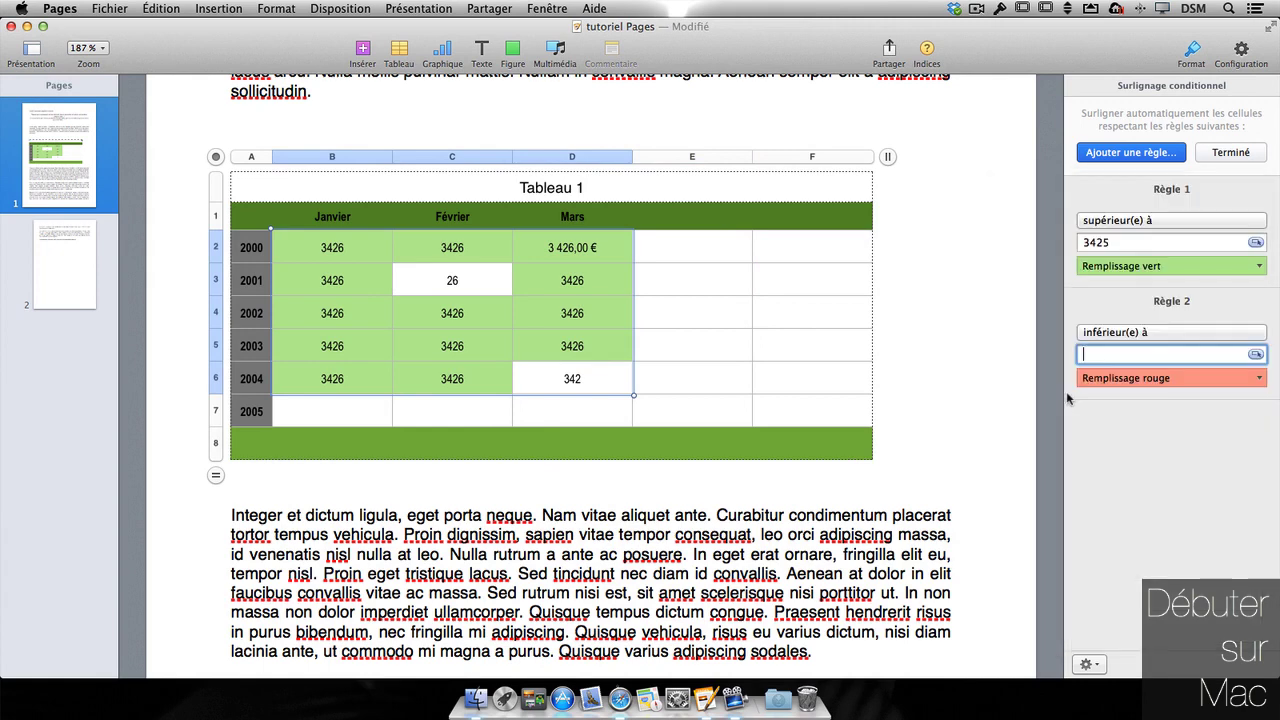
type("50")
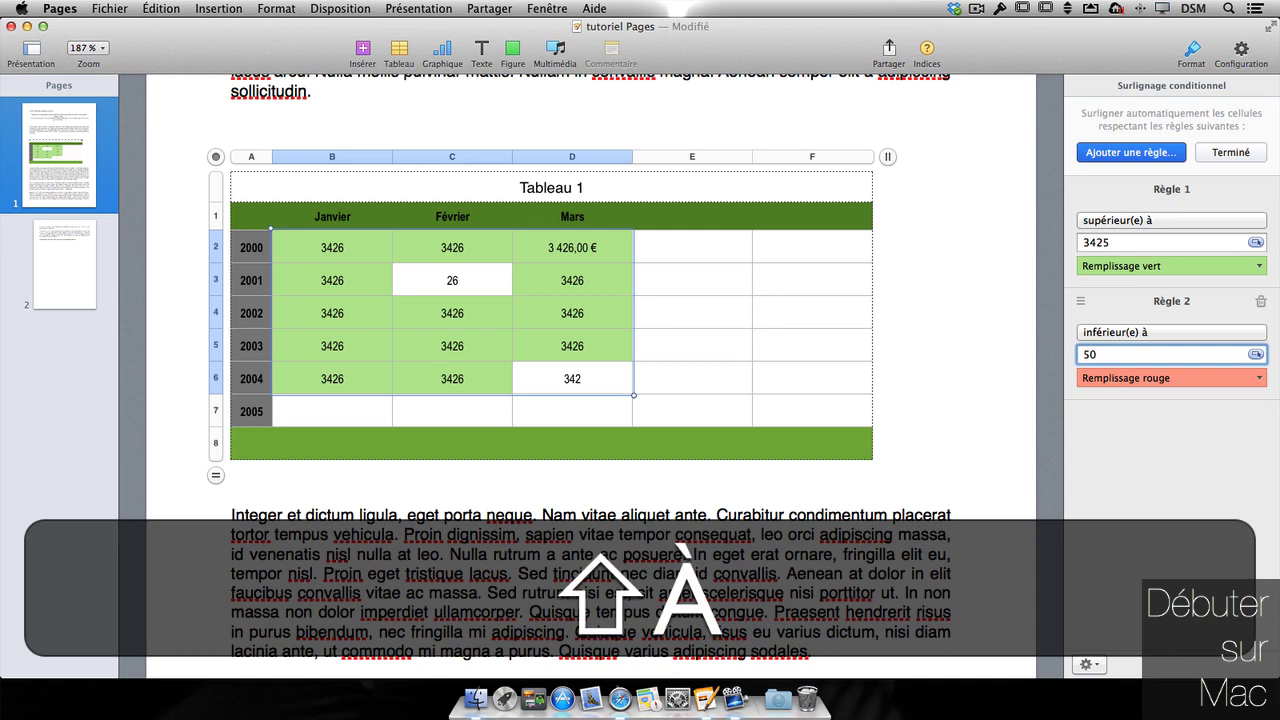
key("Return")
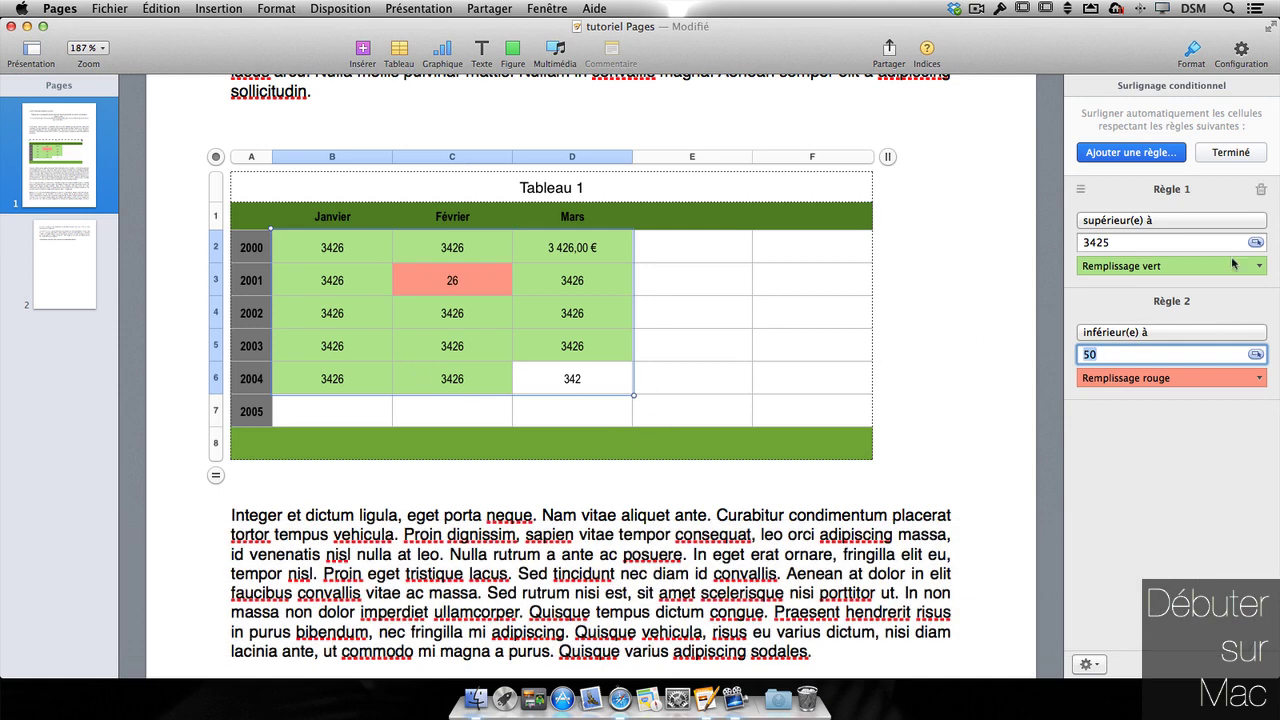
left_click_drag(1079, 302, 1079, 345)
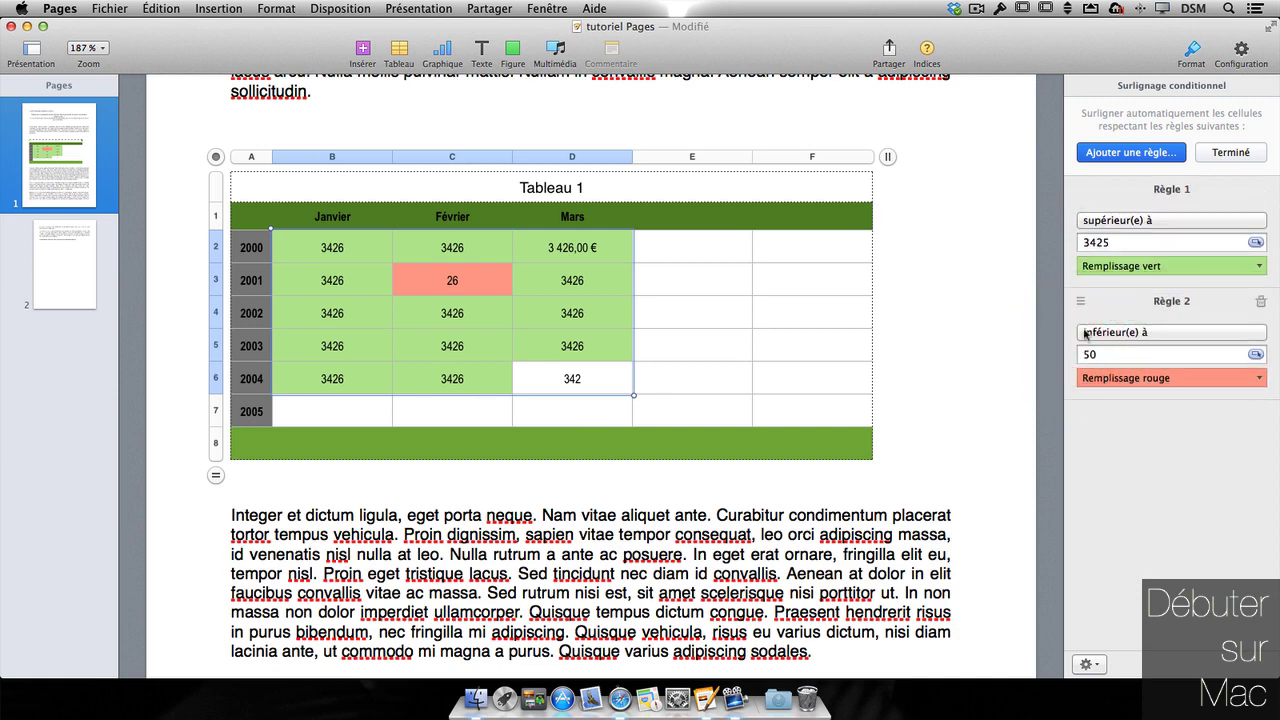
- Delete the green above-3425 rule, keeping only the red below-50 rule, and close the rules editor
left_click(1259, 195)
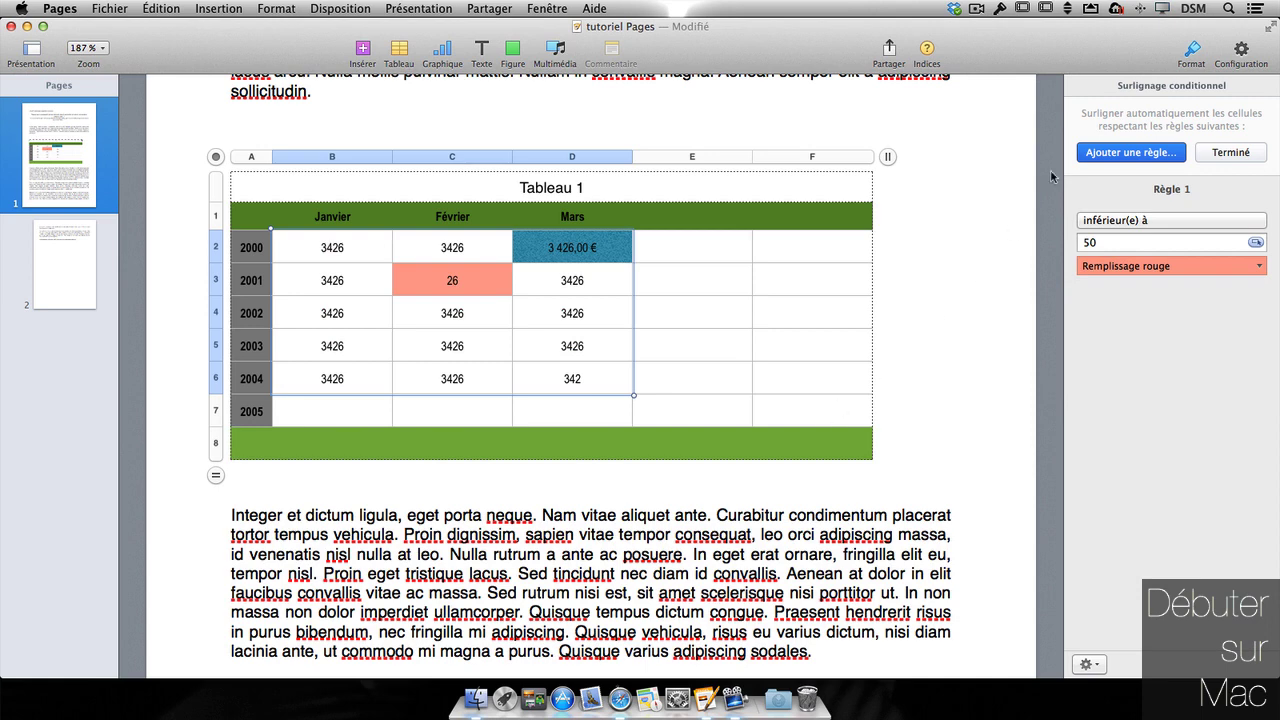
left_click(1128, 156)
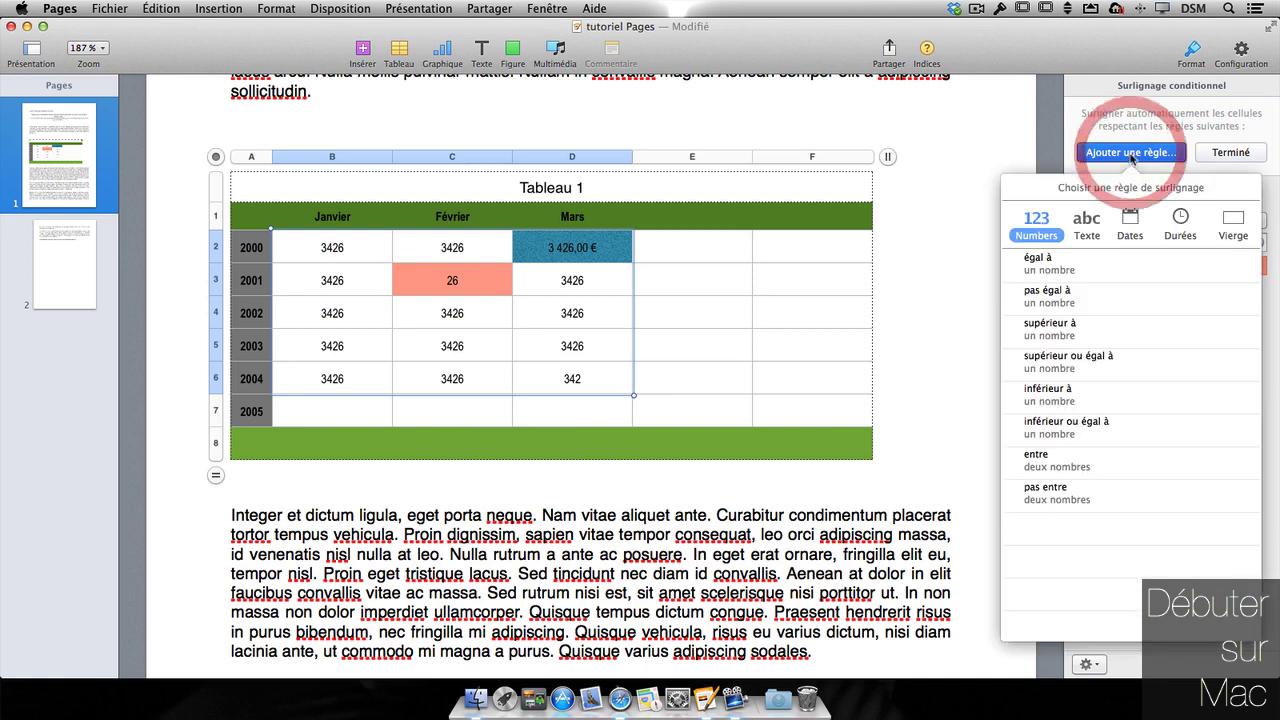
left_click(1087, 232)
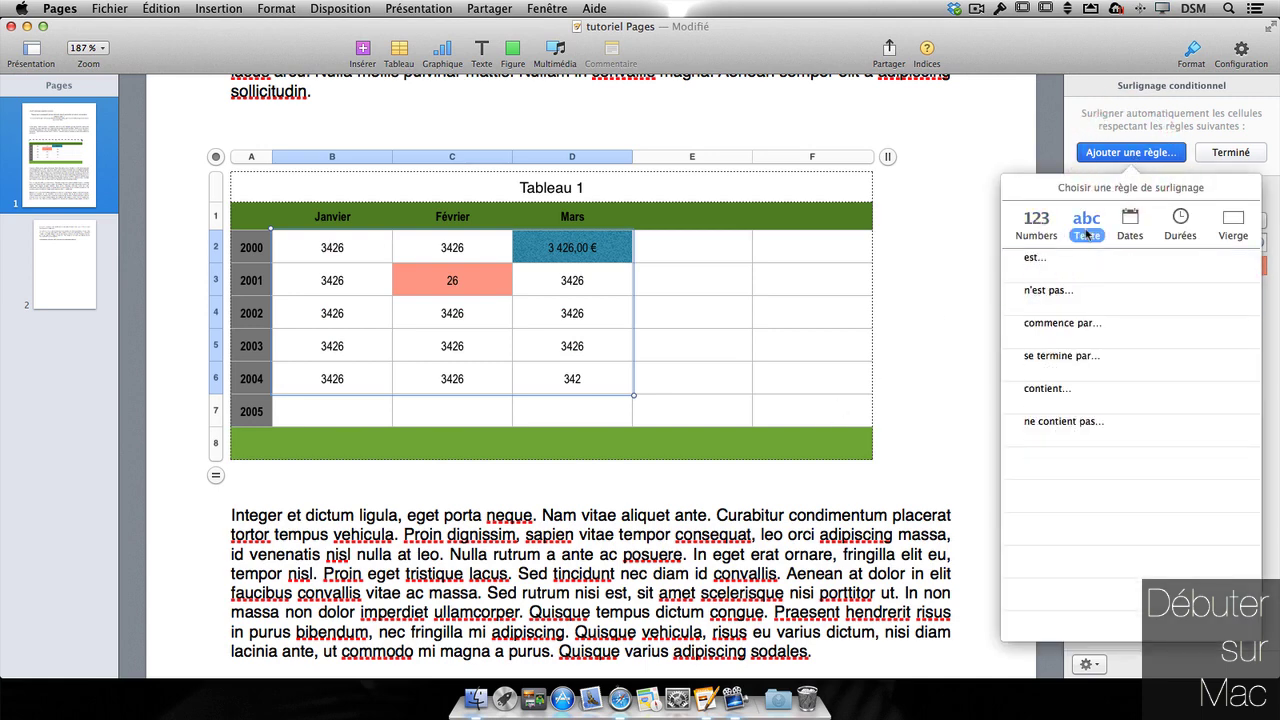
left_click(1132, 230)
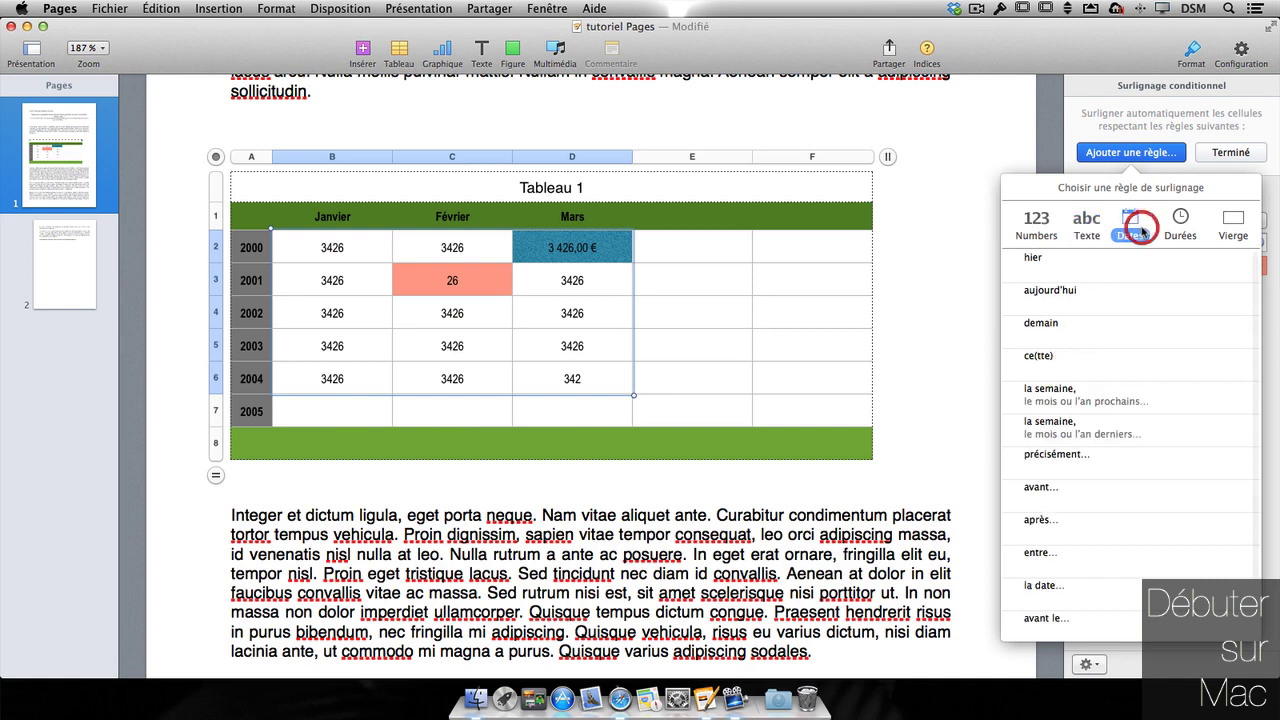
left_click(1182, 228)
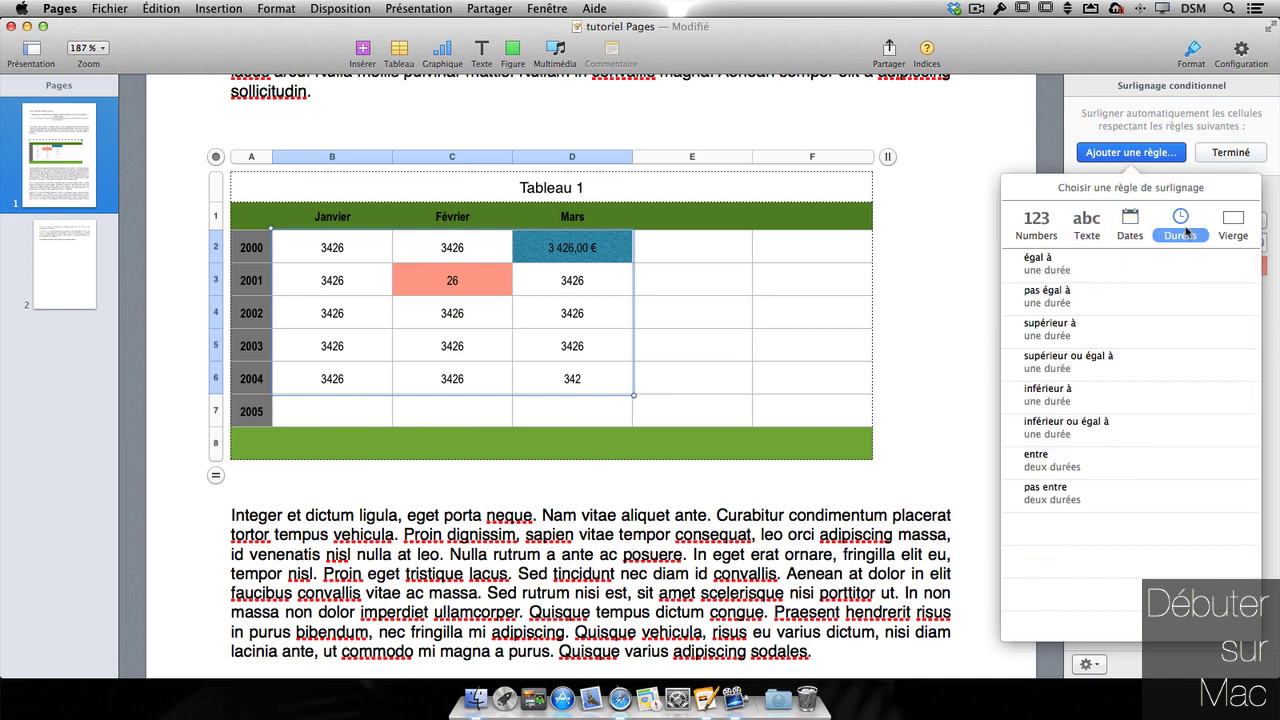
left_click(1240, 233)
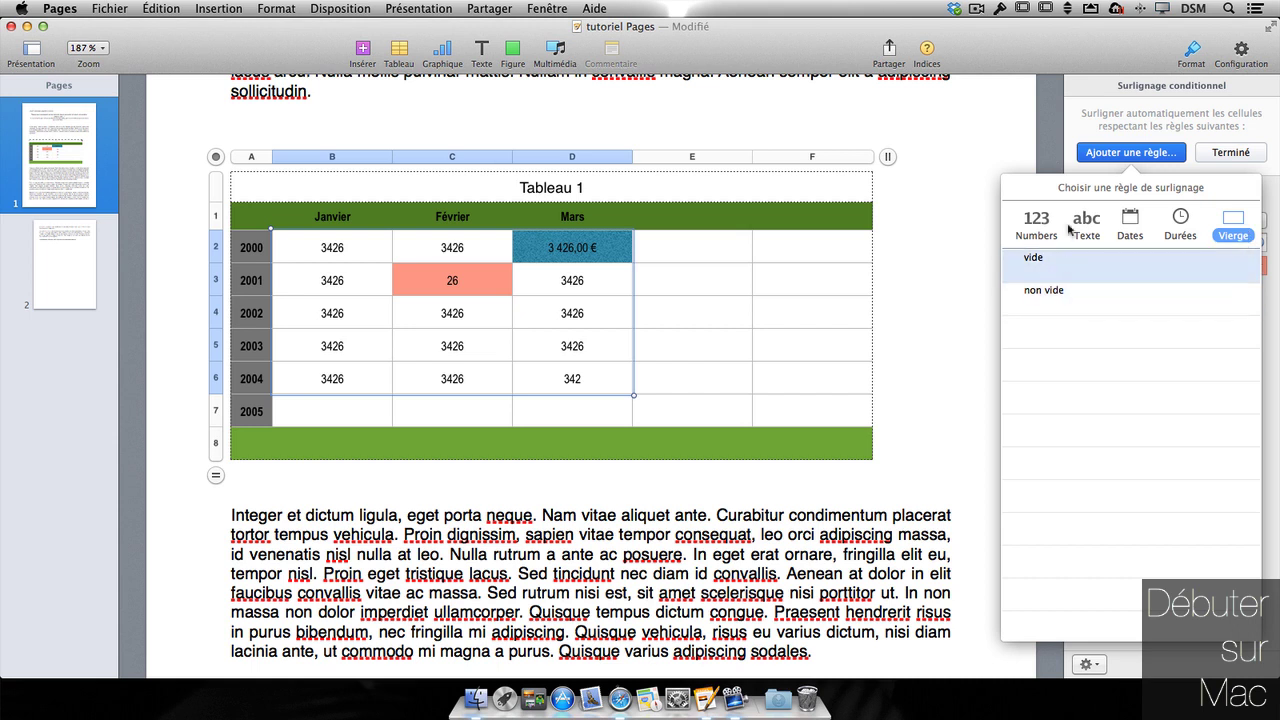
left_click(1130, 156)
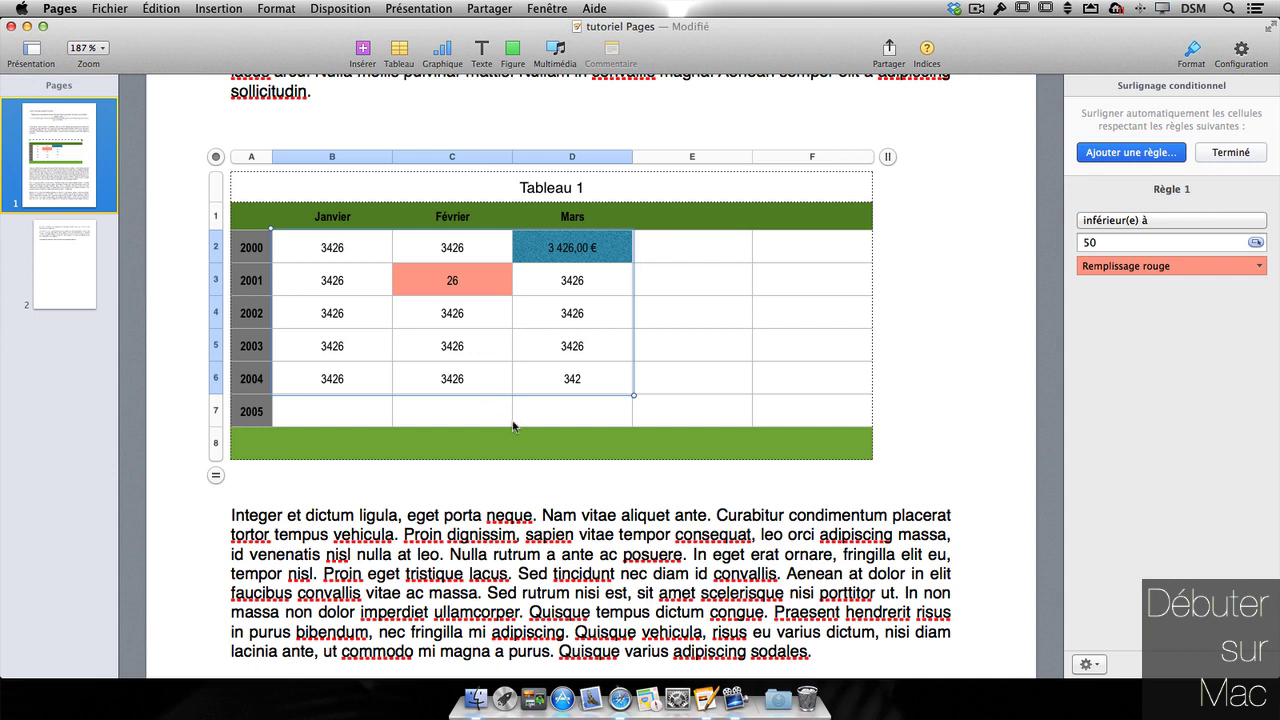
left_click(1244, 157)
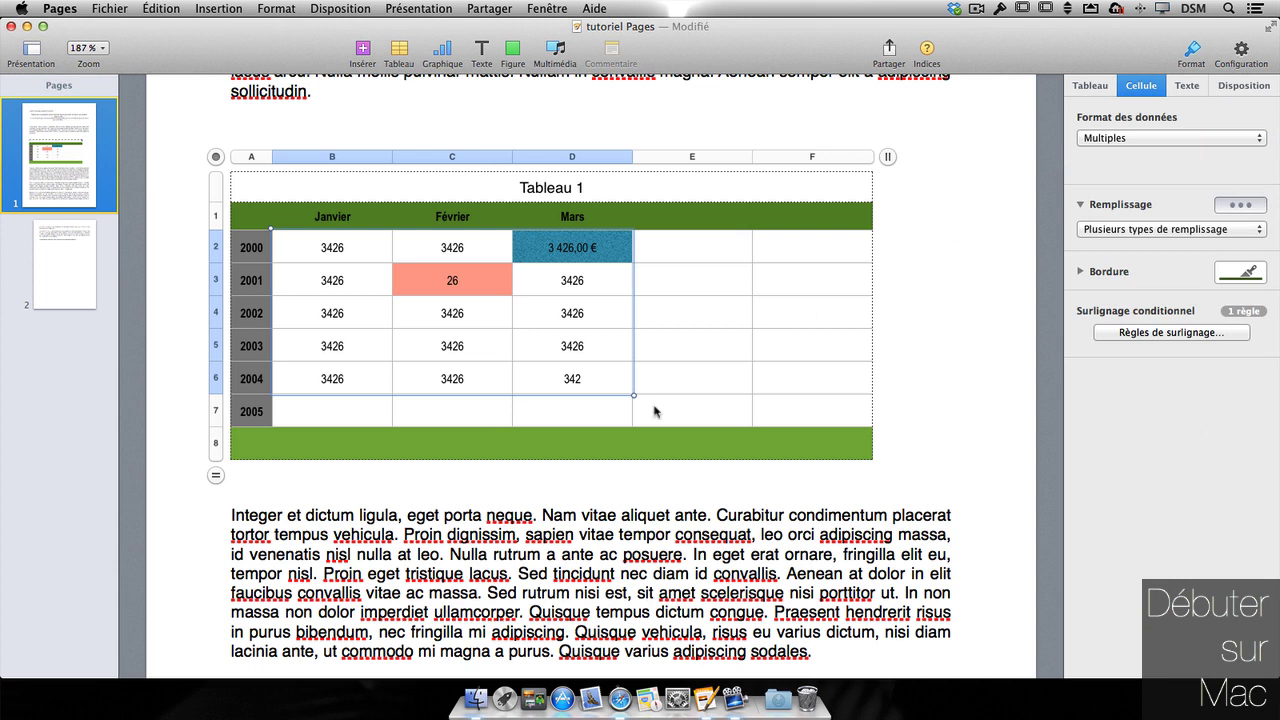
- Start a formula in B8 over the Janvier cells, trying the MOYENNE average function
left_click(320, 440)
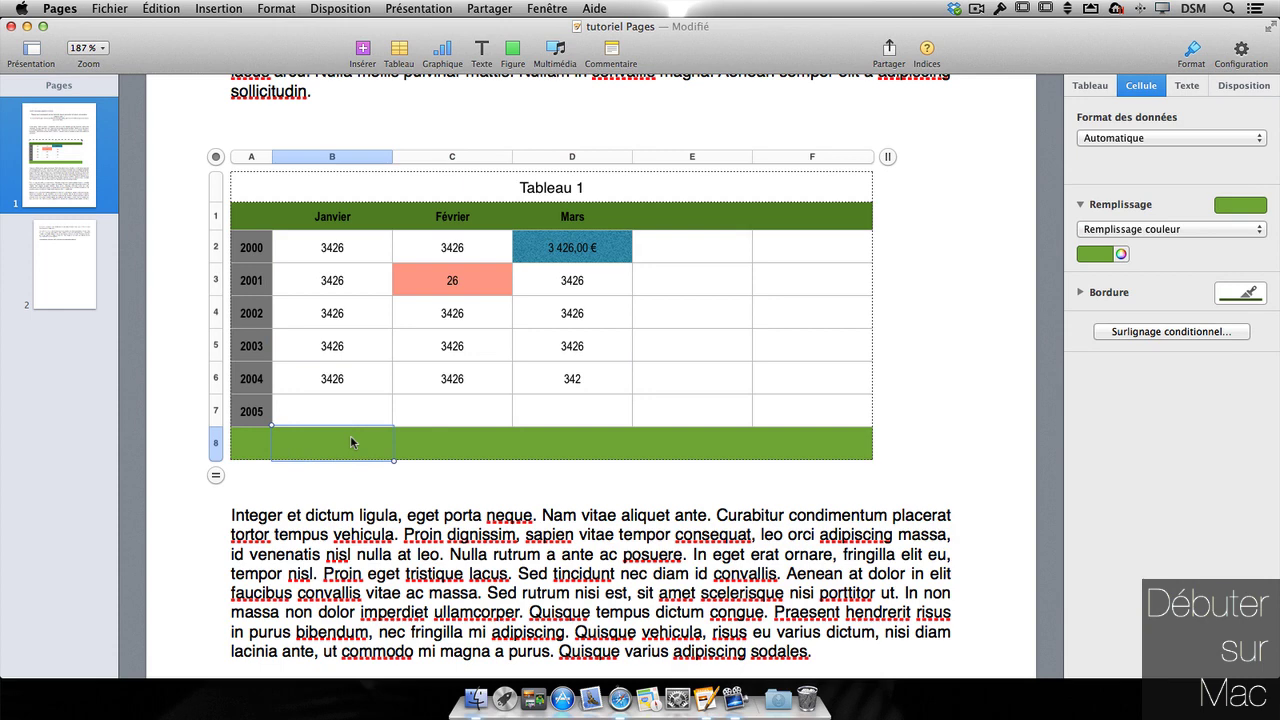
type("=")
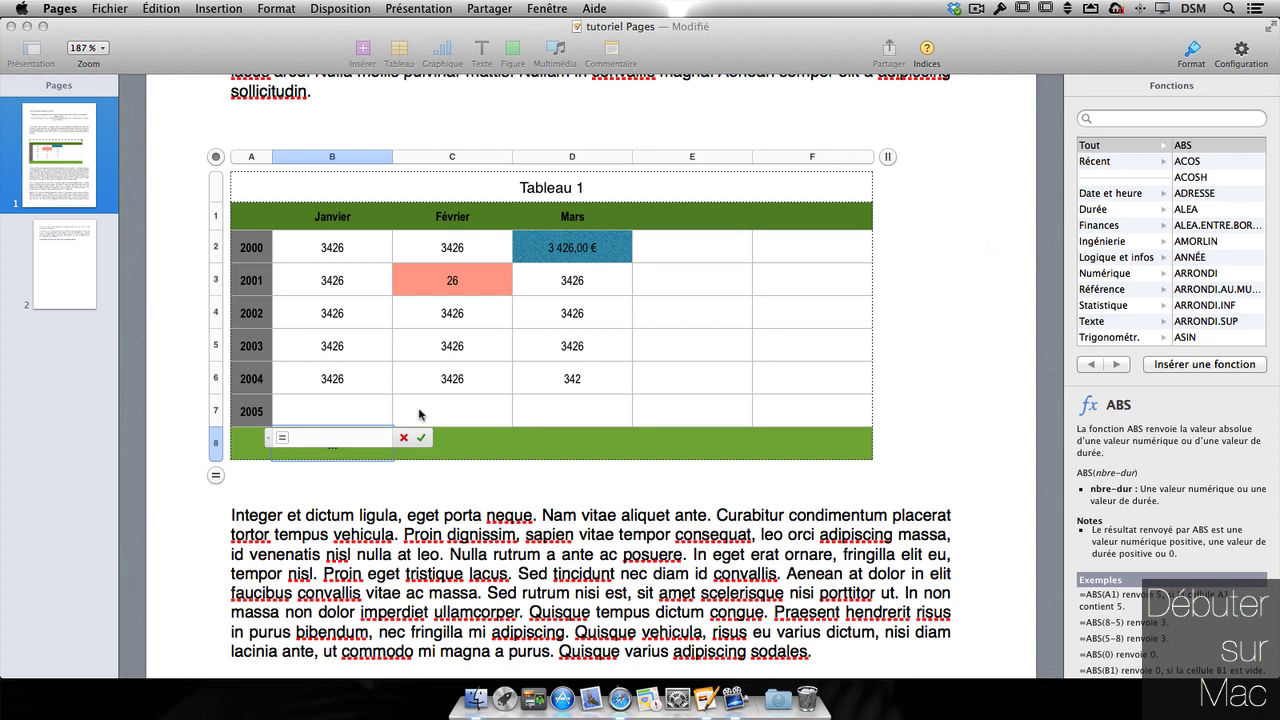
left_click_drag(340, 247, 338, 414)
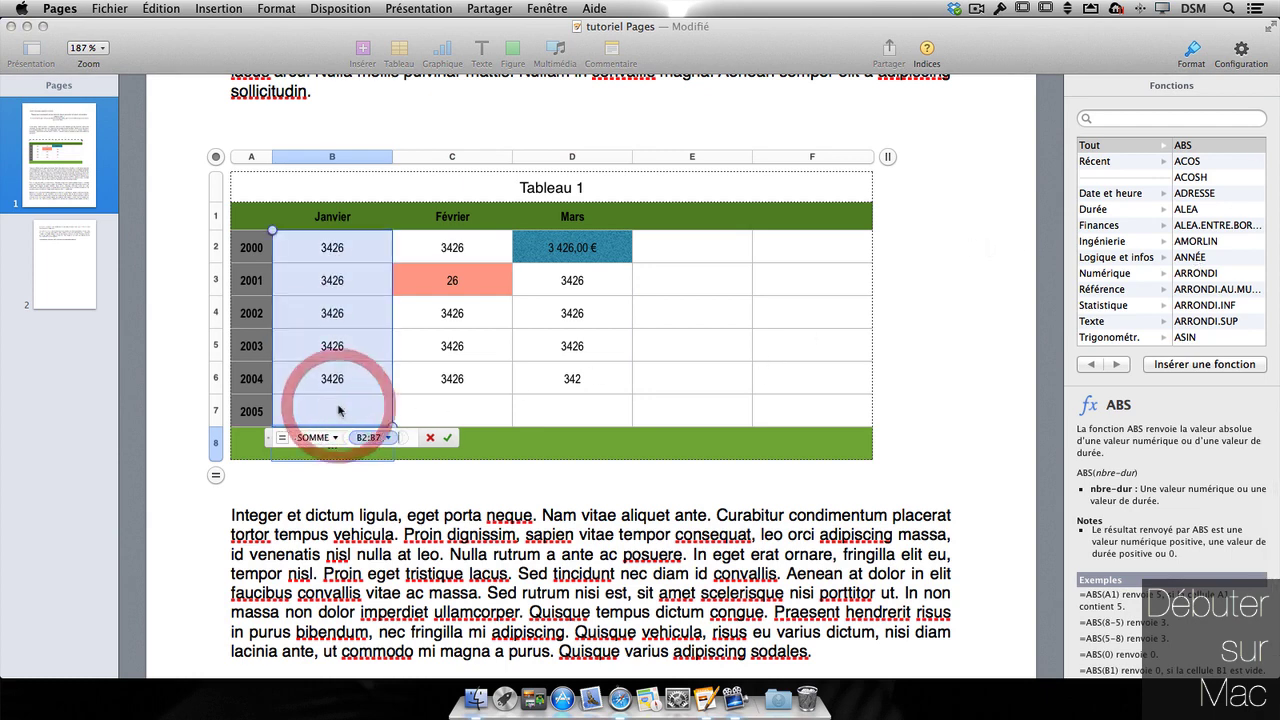
left_click(334, 437)
key("Escape")
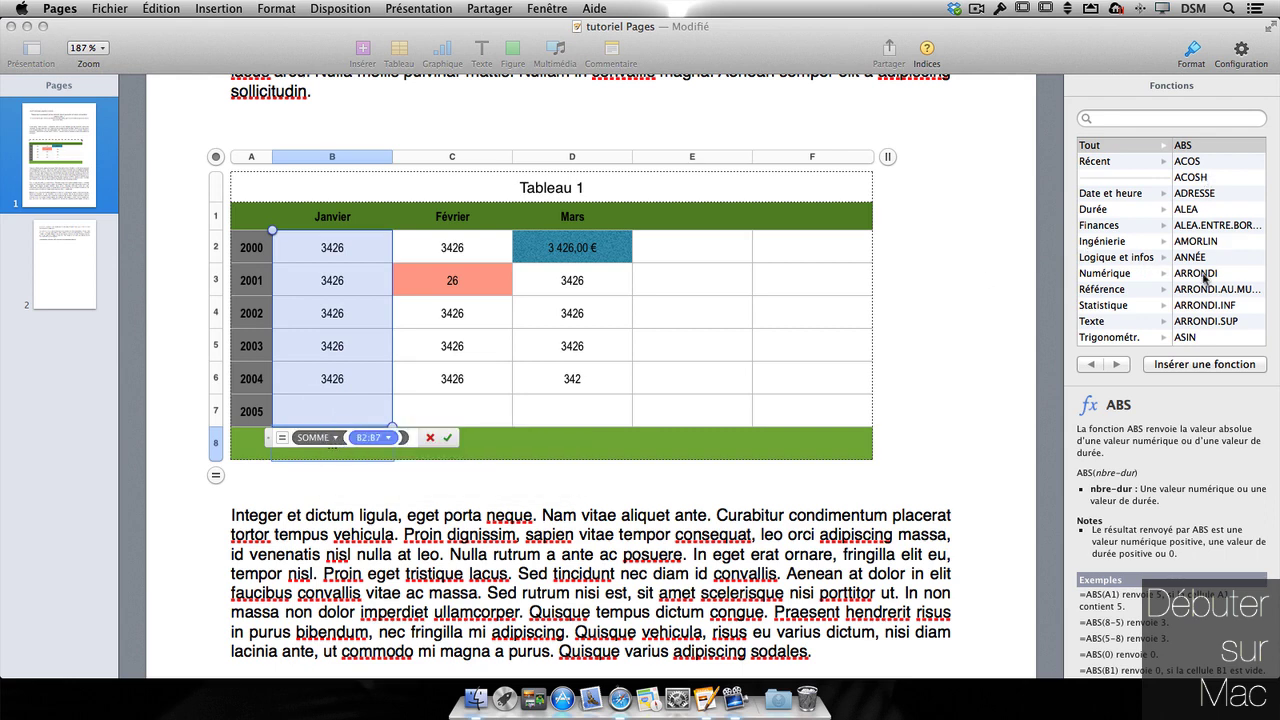
scroll(1218, 315, "down", 10)
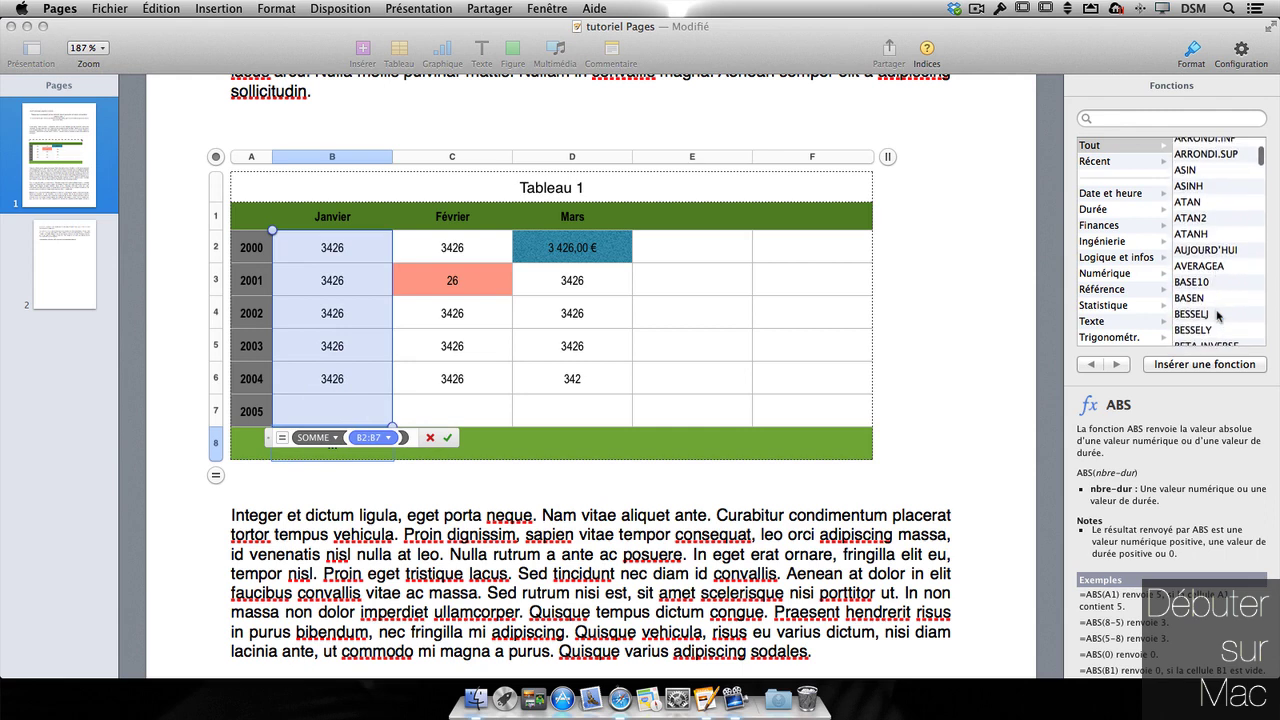
scroll(1218, 315, "down", 3)
left_click(1122, 120)
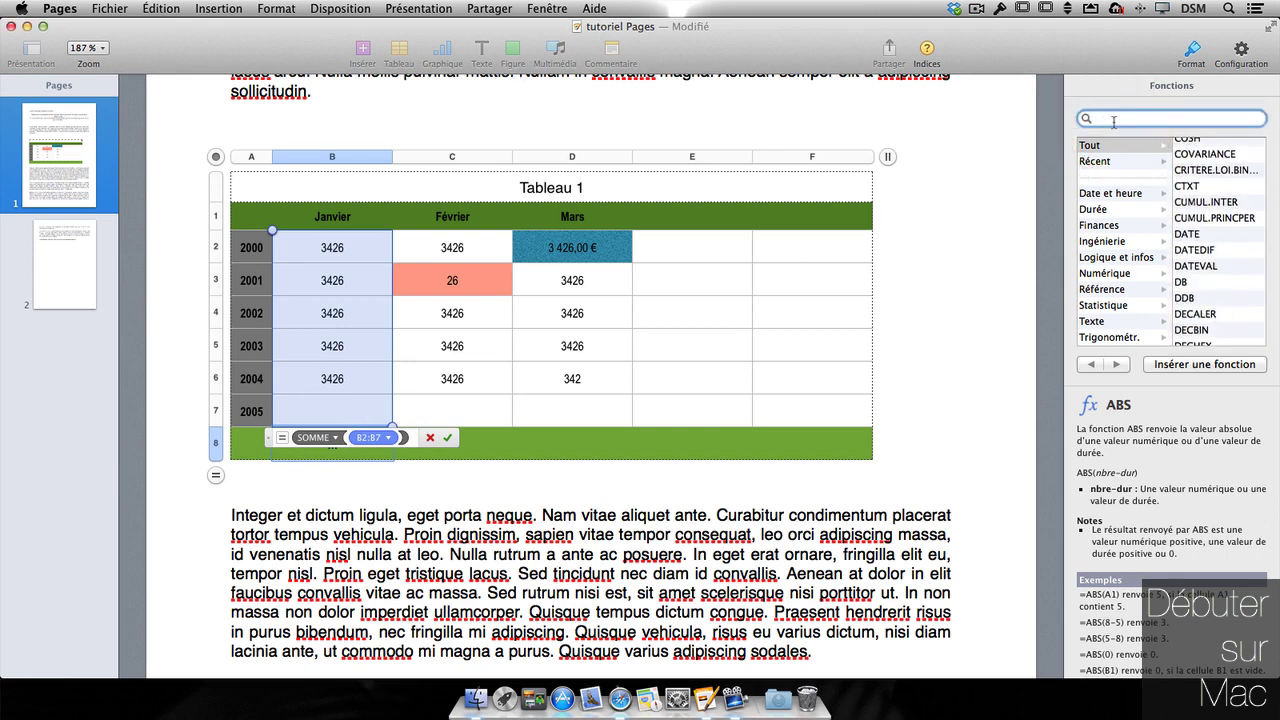
type("mo")
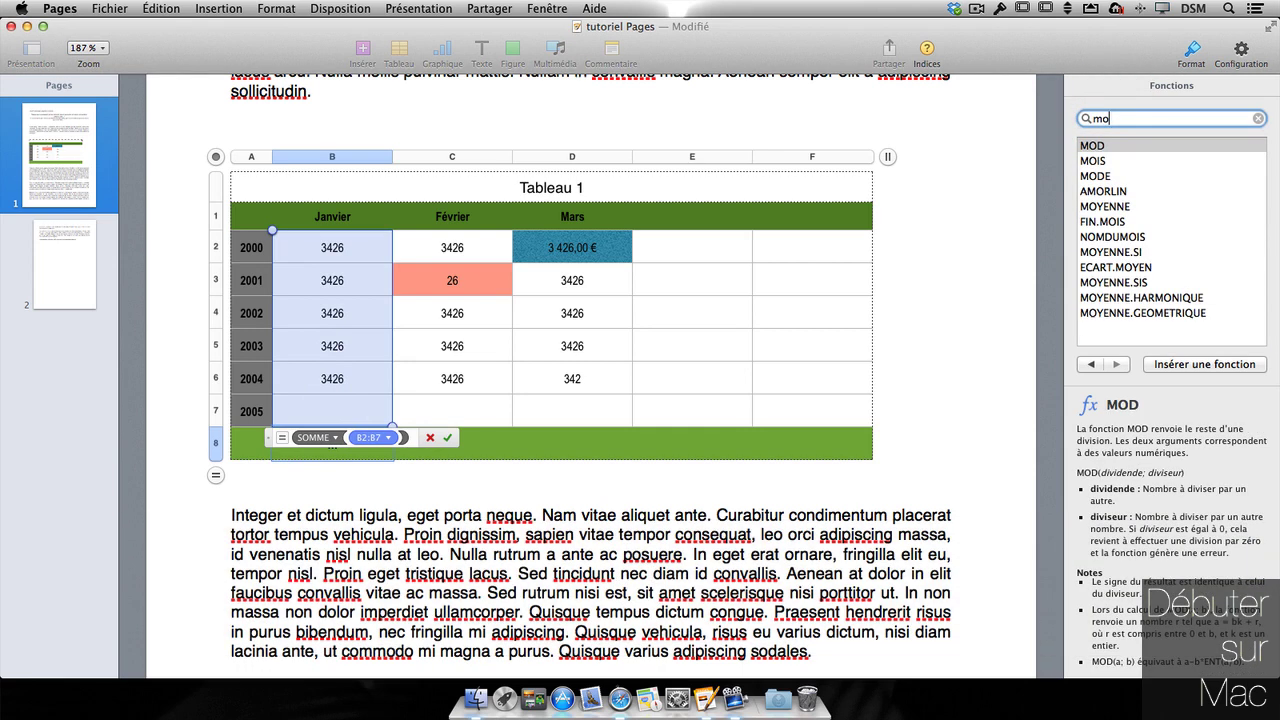
left_click(1110, 206)
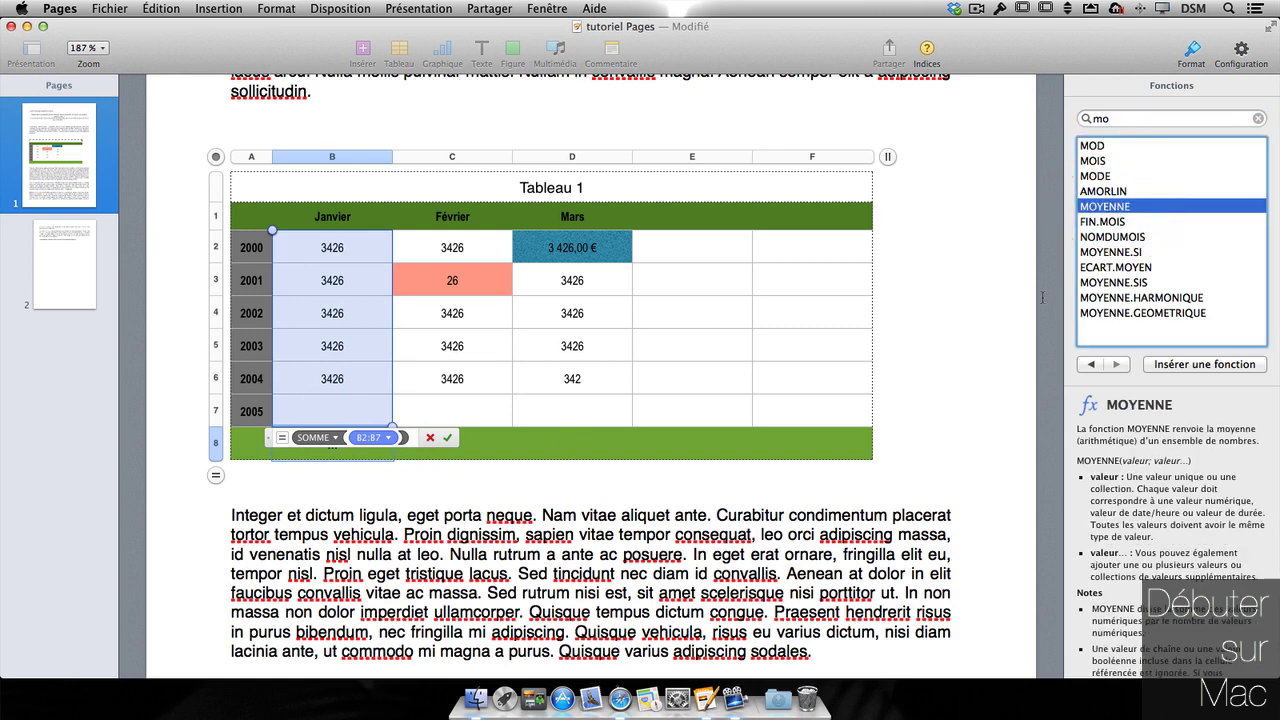
double_click(1144, 208)
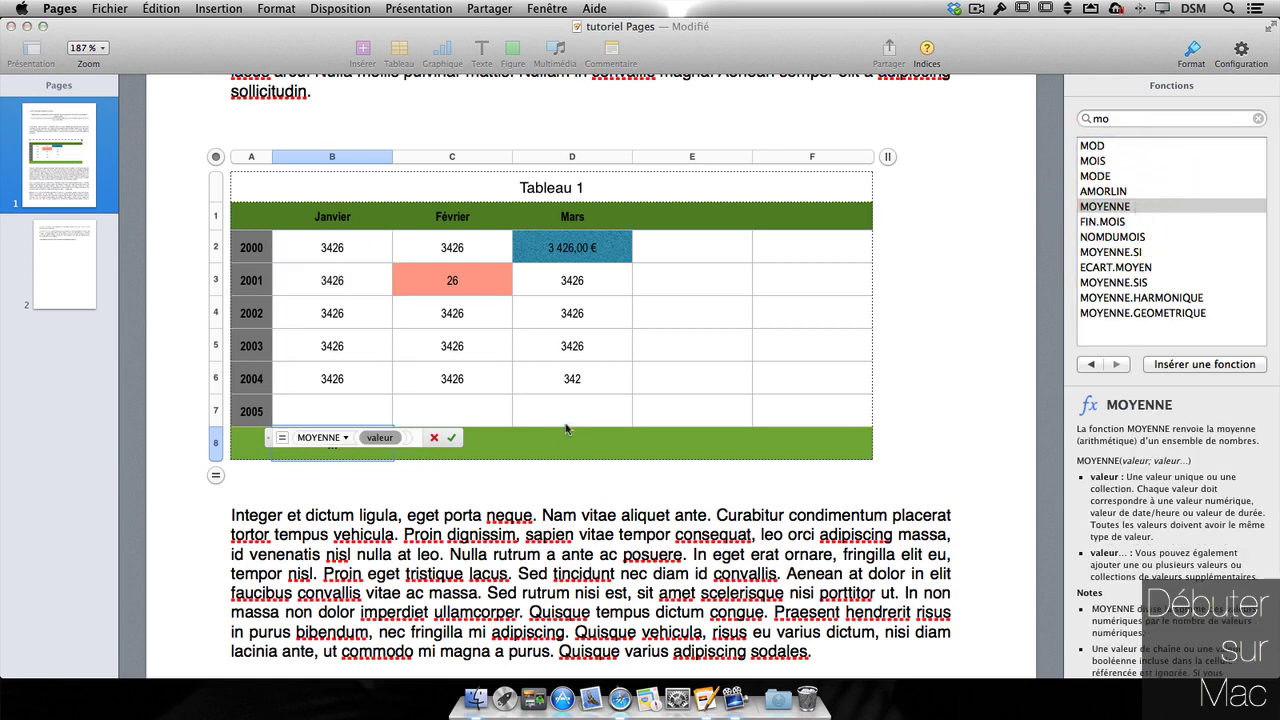
left_click(452, 440)
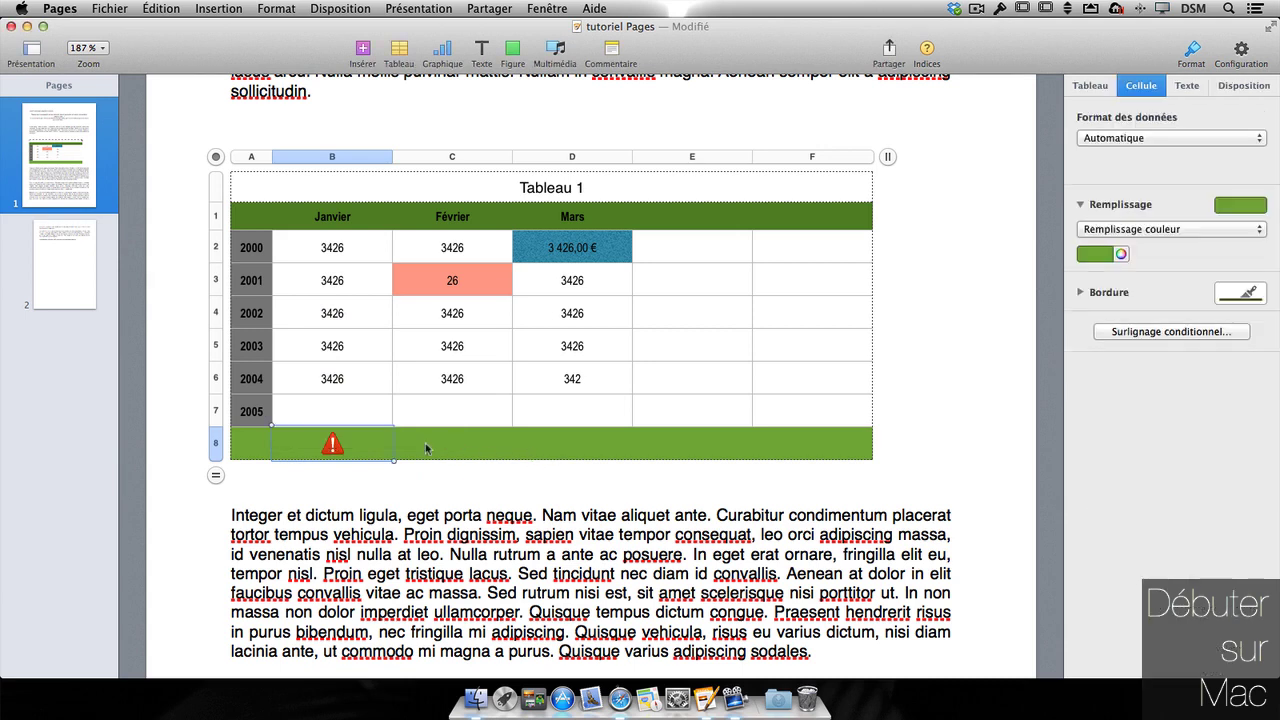
- Rewrite the B8 formula as SOMME(B2:B7) so the cell shows 17130
double_click(332, 444)
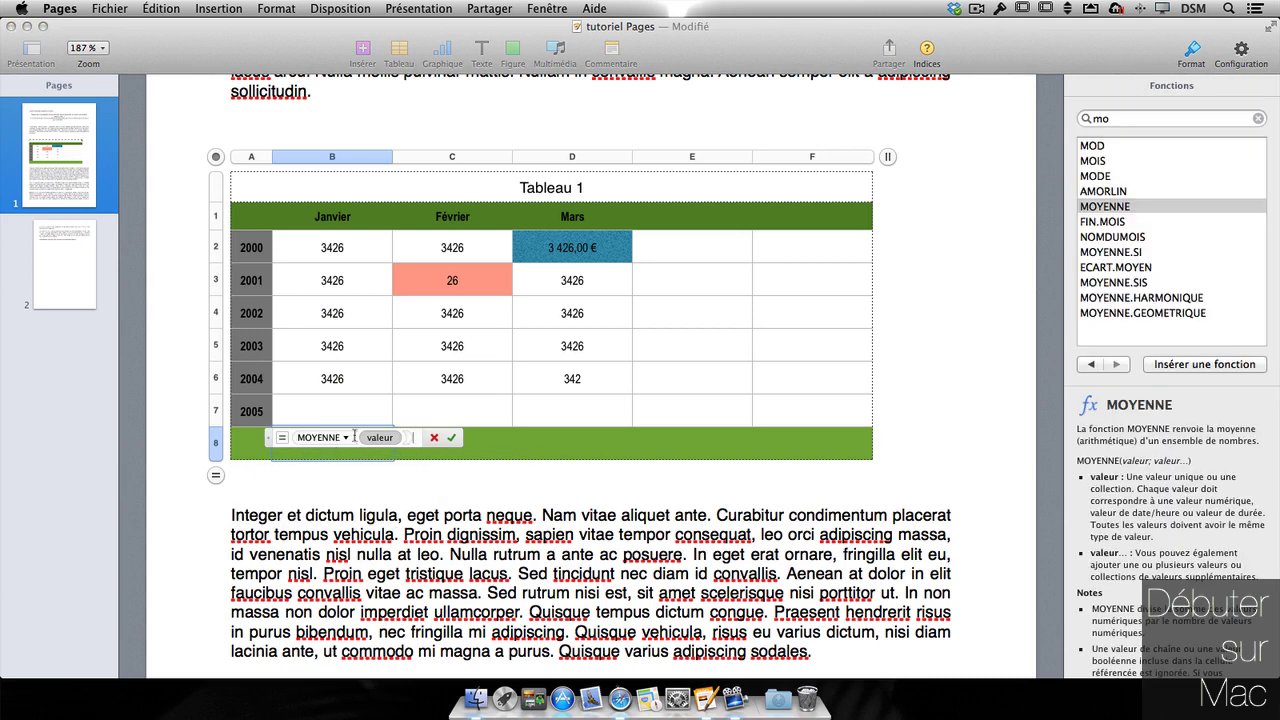
left_click(437, 441)
double_click(334, 447)
key("BackSpace")
key("BackSpace")
key("BackSpace")
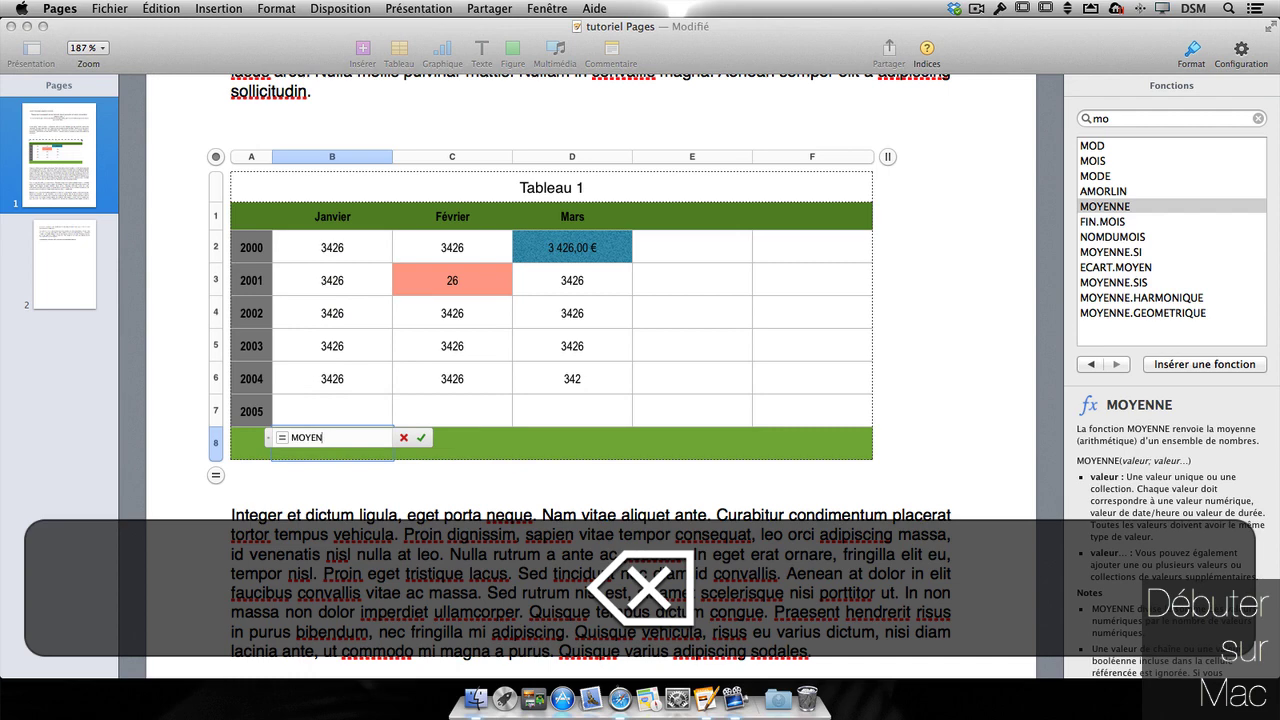
key("BackSpace")
key("BackSpace")
key("BackSpace")
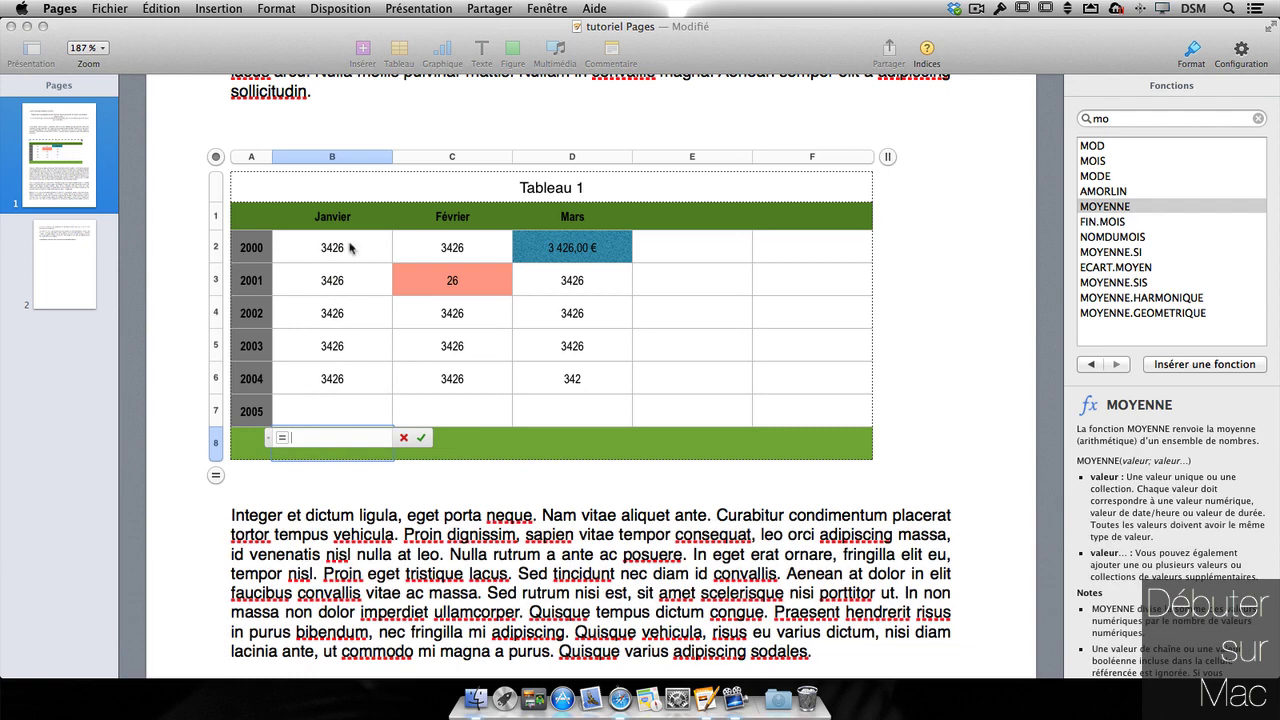
left_click_drag(352, 250, 350, 405)
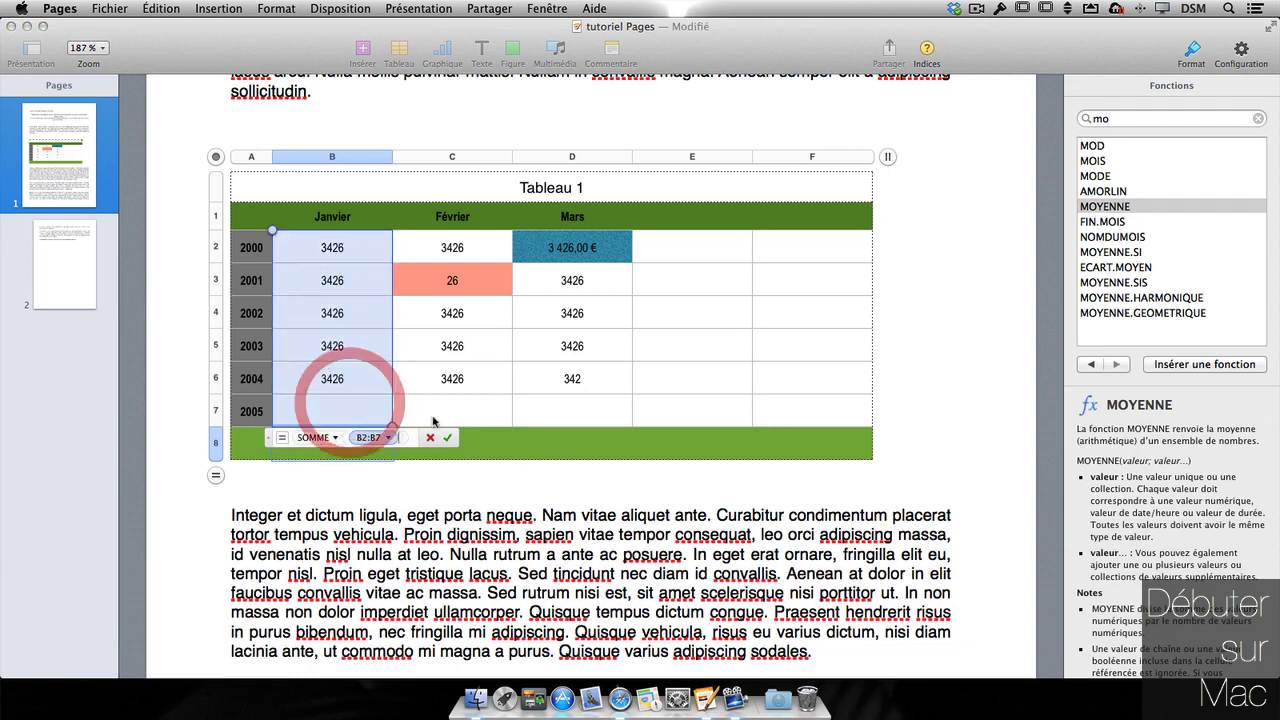
left_click(446, 440)
double_click(352, 444)
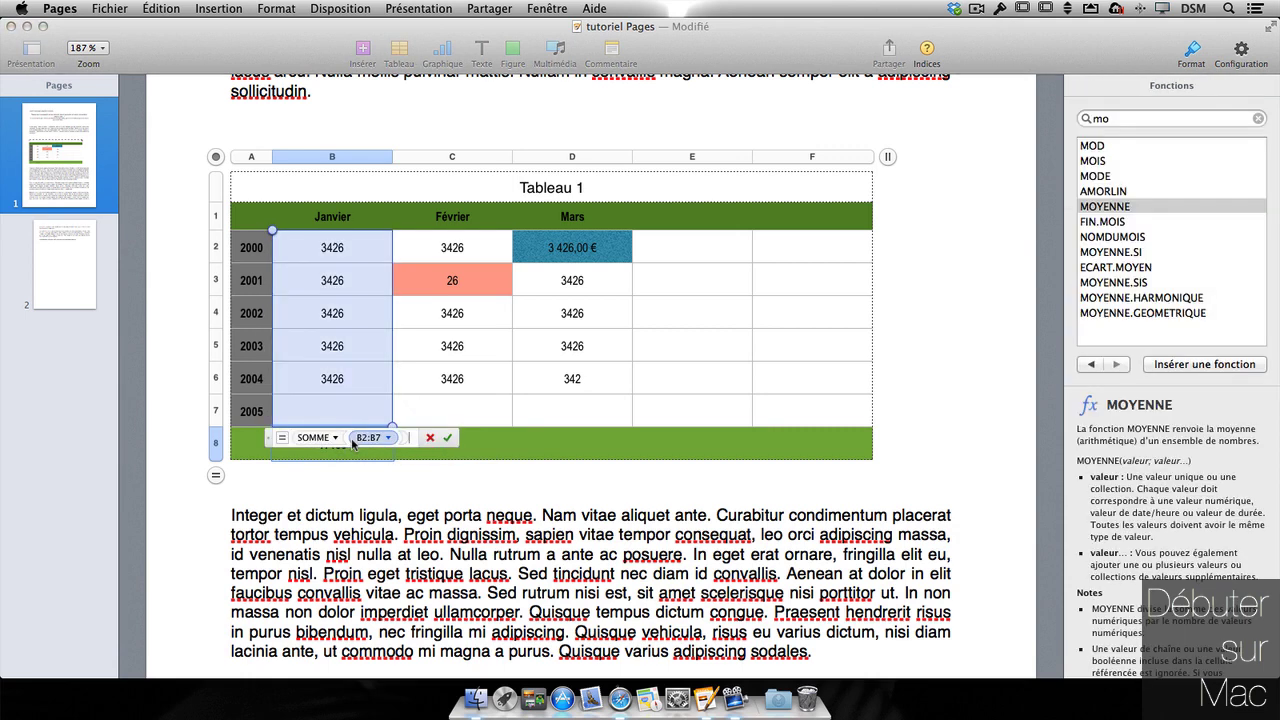
left_click(447, 437)
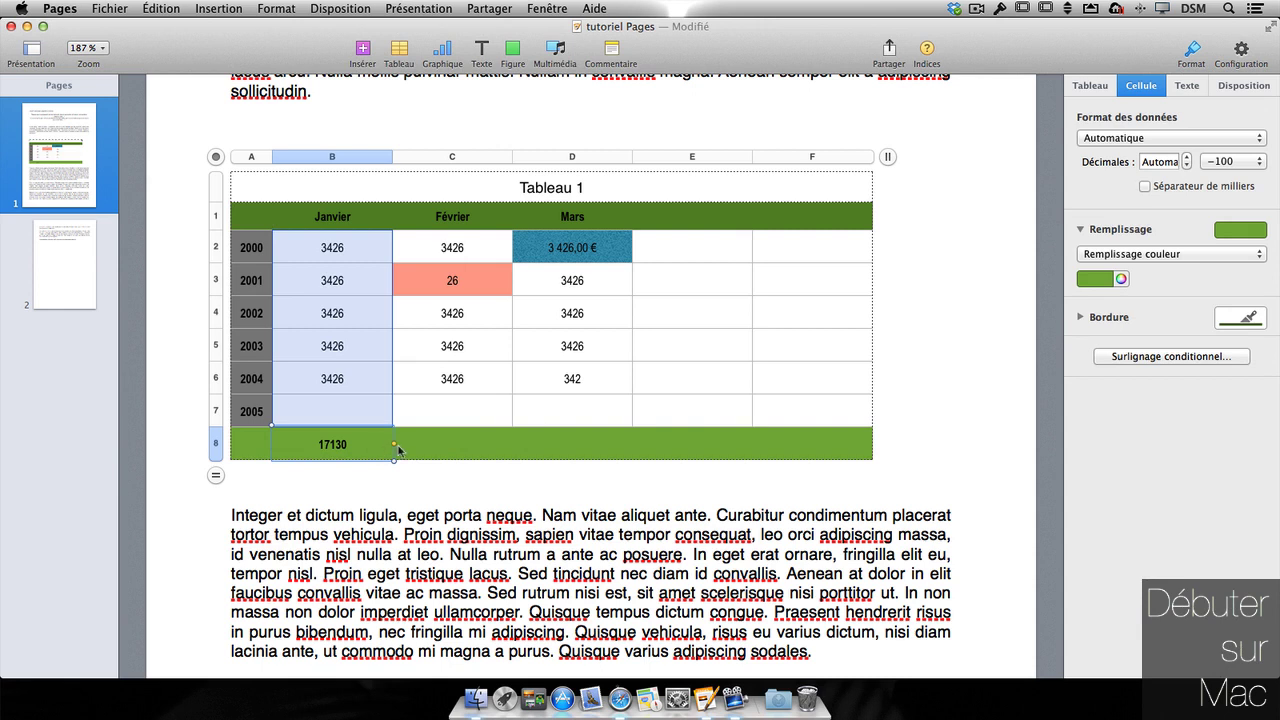
- Copy the sum formula across so C8 totals Février (13730) and D8 totals Mars (14346)
left_click_drag(395, 444, 588, 445)
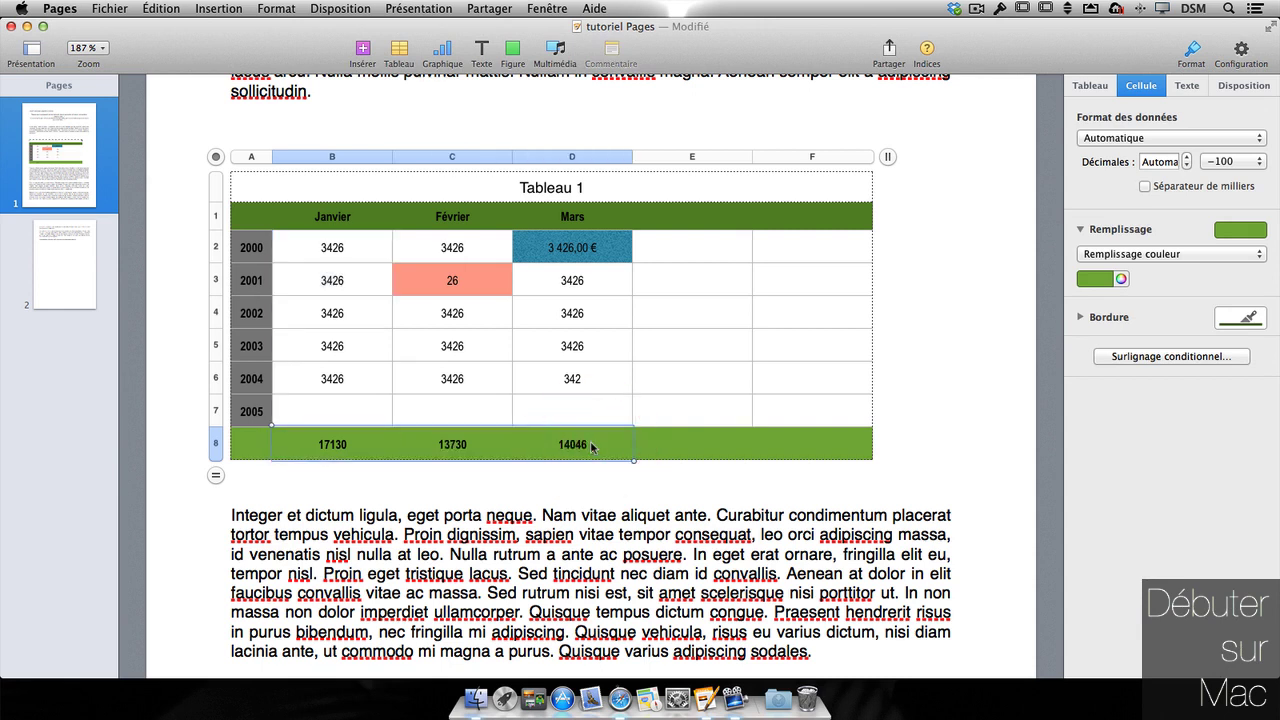
double_click(461, 452)
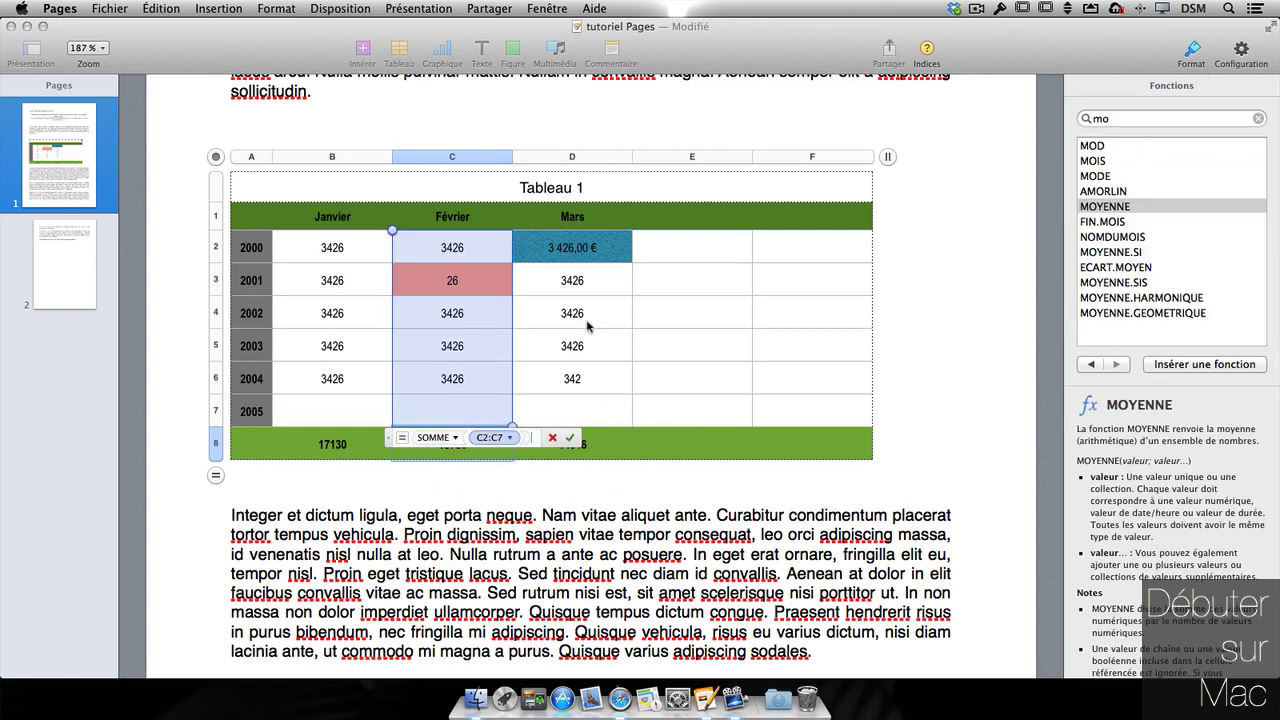
type("+ D8")
left_click(600, 452)
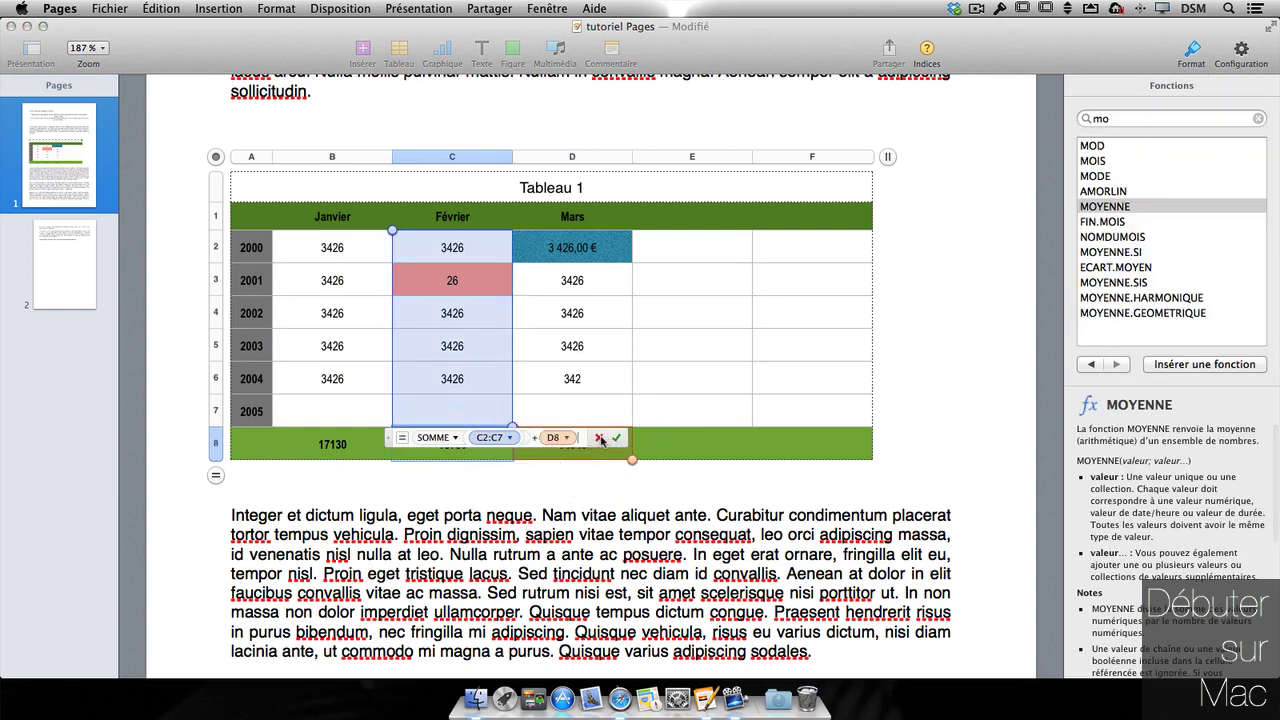
key("BackSpace")
key("BackSpace")
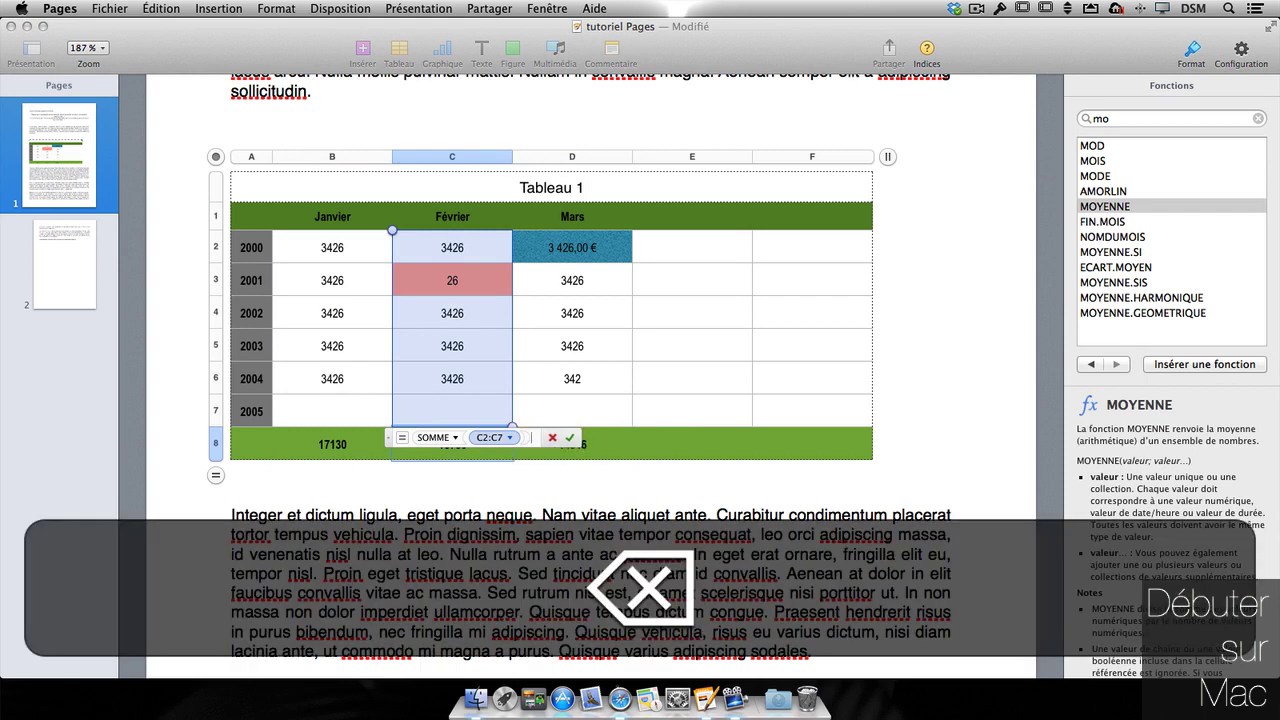
key("Return")
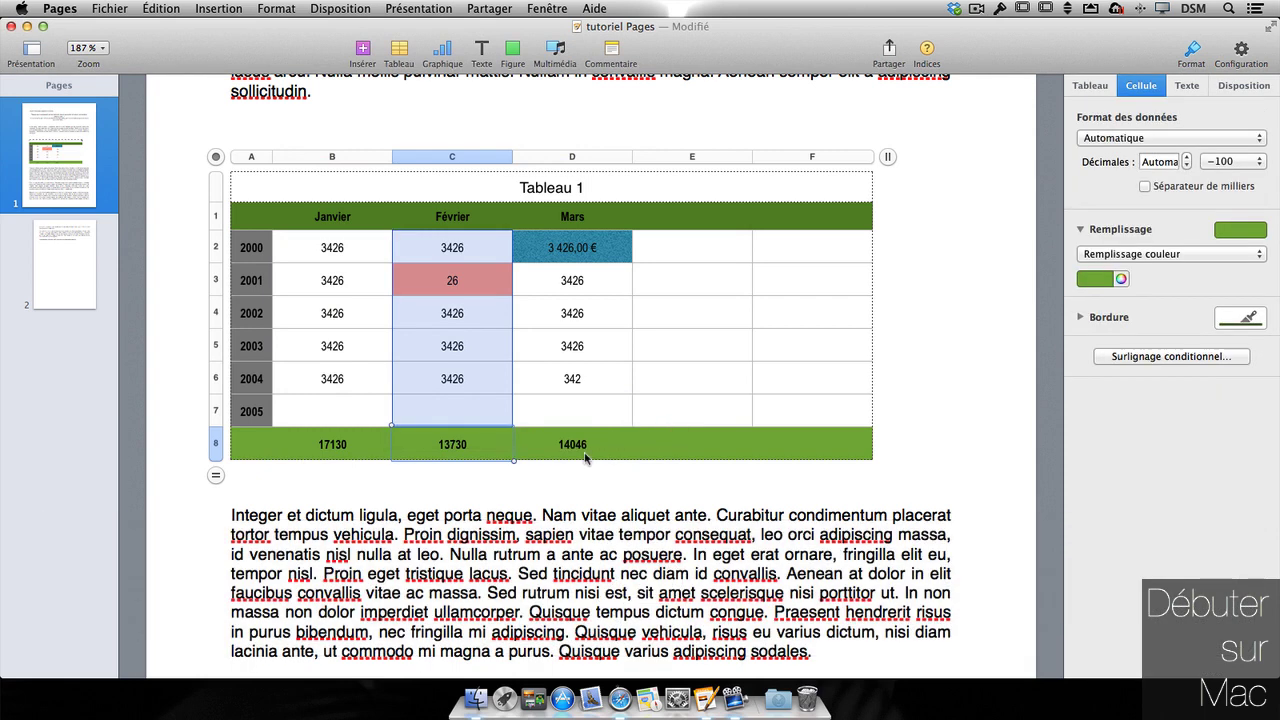
- Check the Janvier, Février and Mars total formulas in B8, C8 and D8
left_click(586, 456)
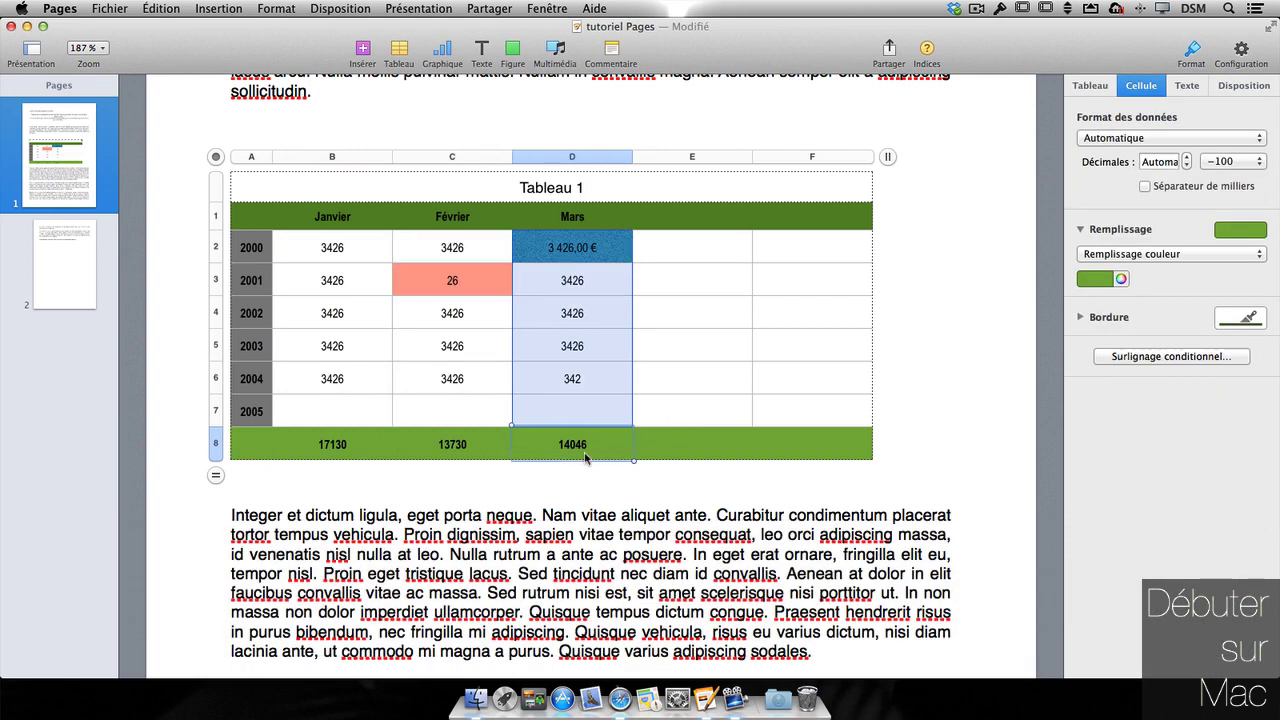
left_click(456, 441)
left_click(370, 443)
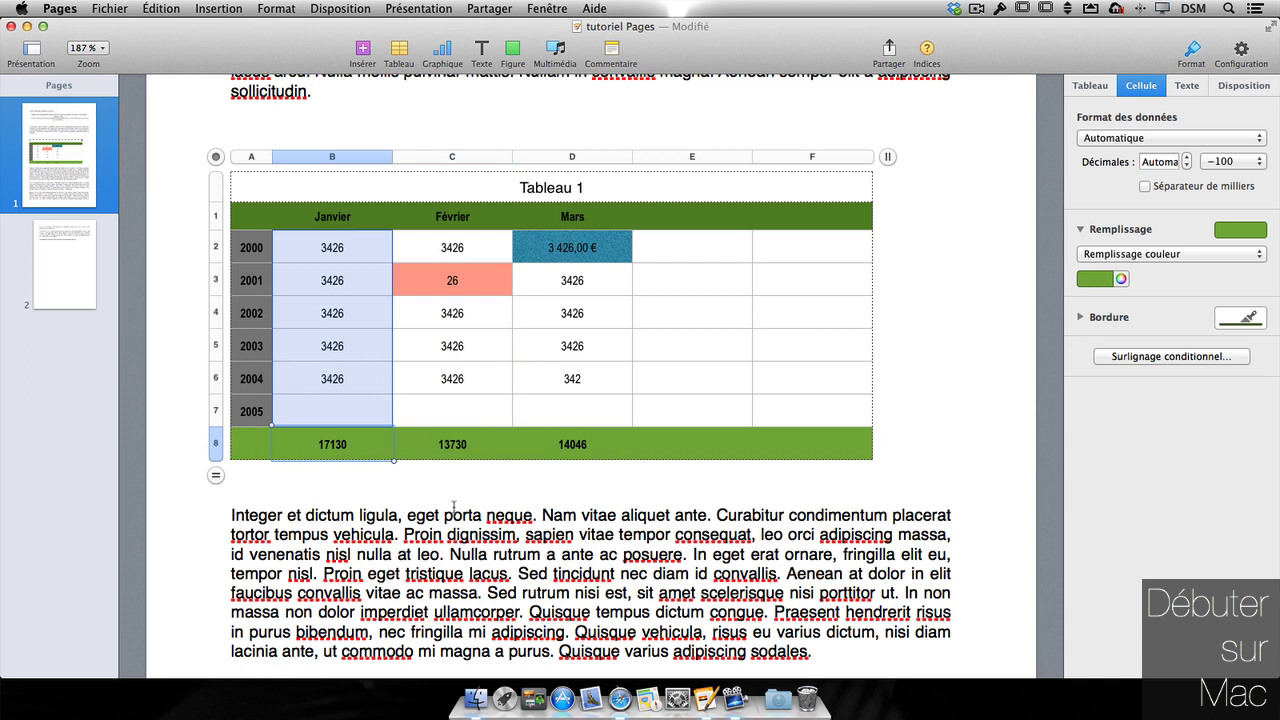
left_click(580, 448)
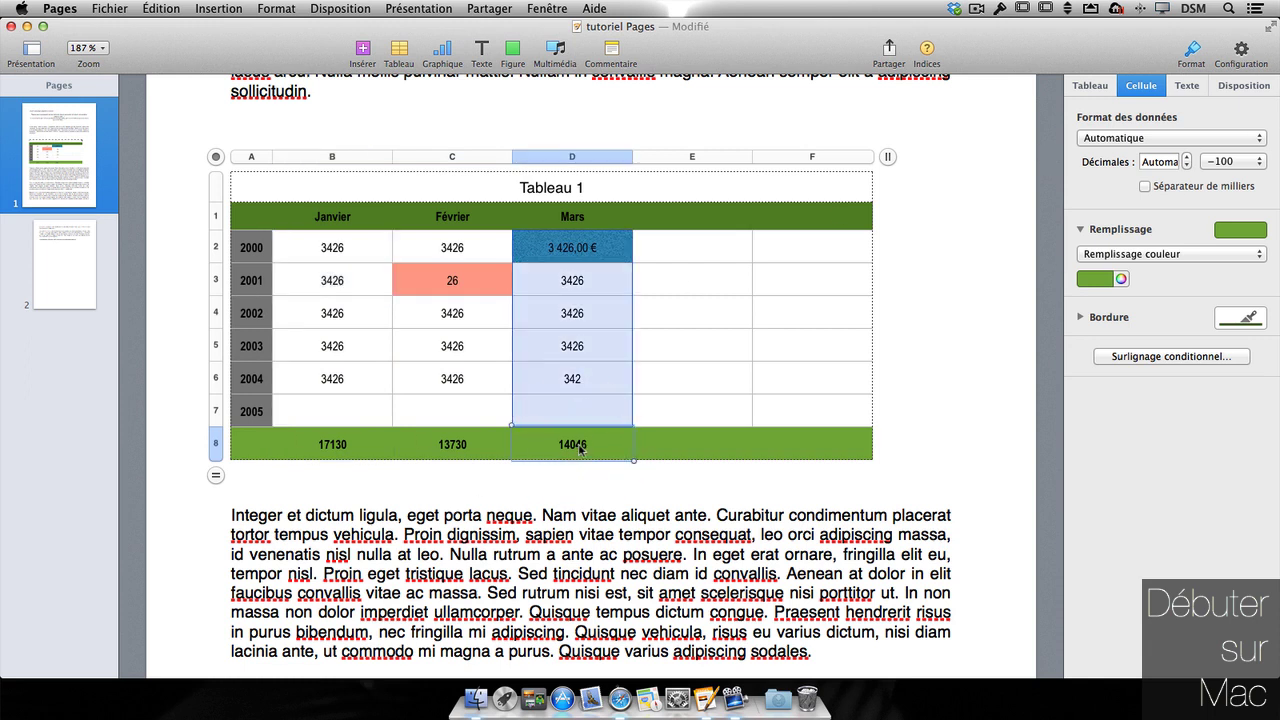
double_click(580, 448)
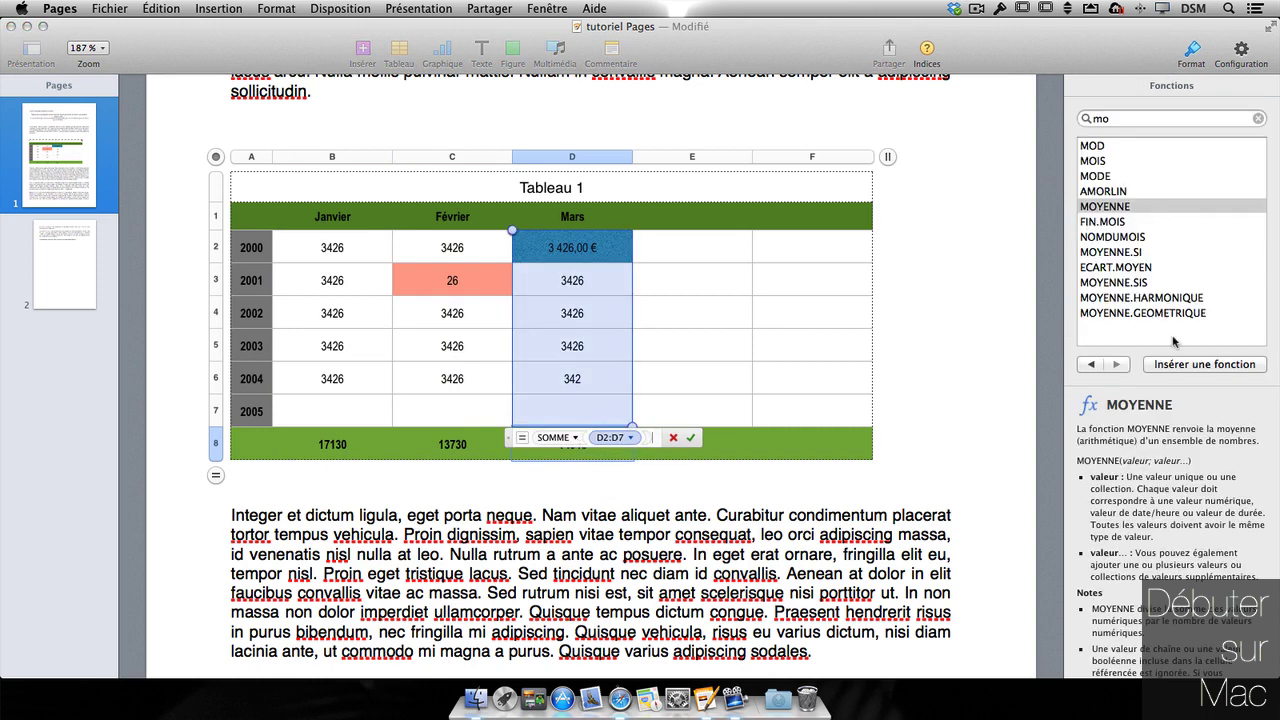
left_click(1259, 119)
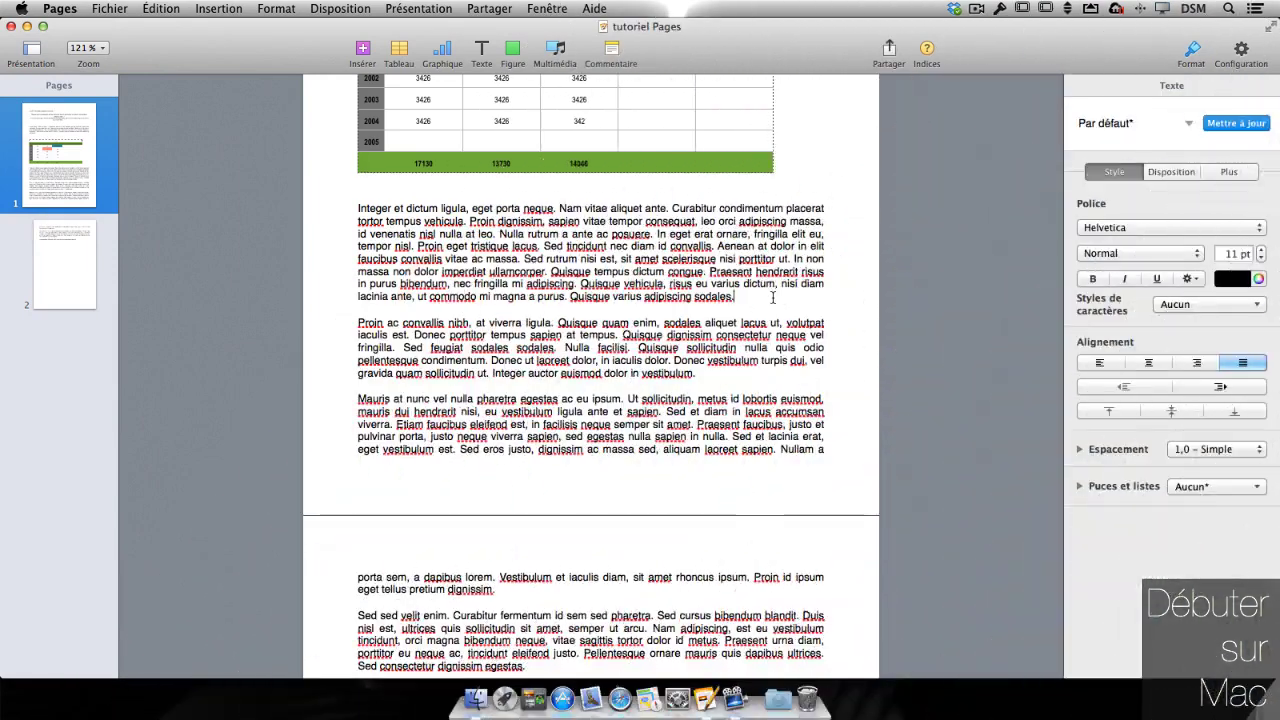
- Add a blank line after the last paragraph on page 2 and bring up the chart gallery
scroll(531, 455, "down", 5)
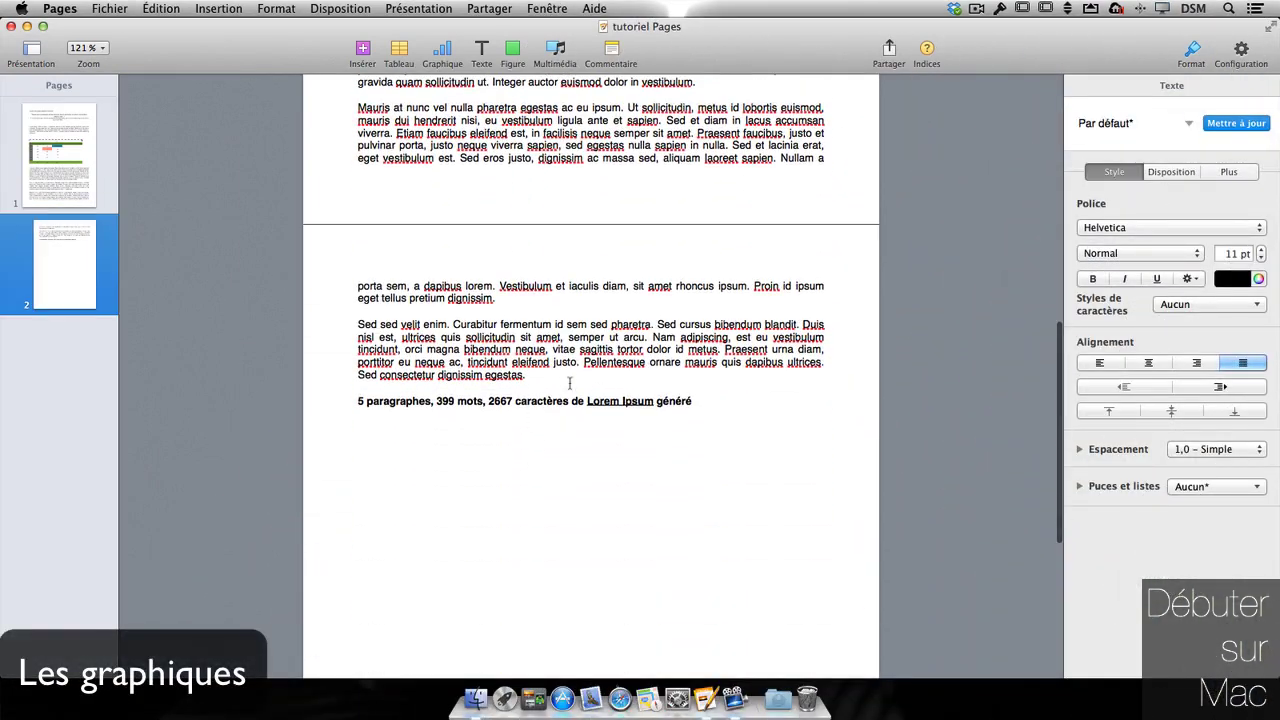
left_click(565, 379)
key("Return")
key("Return")
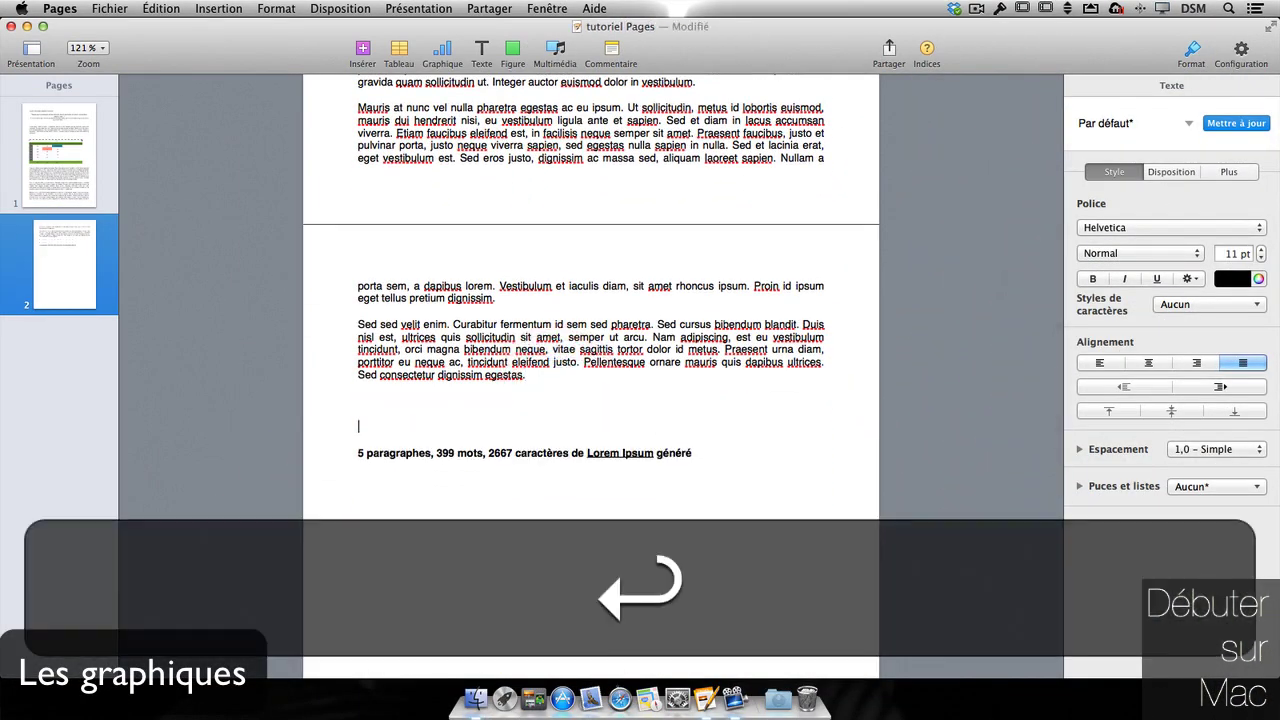
left_click(435, 52)
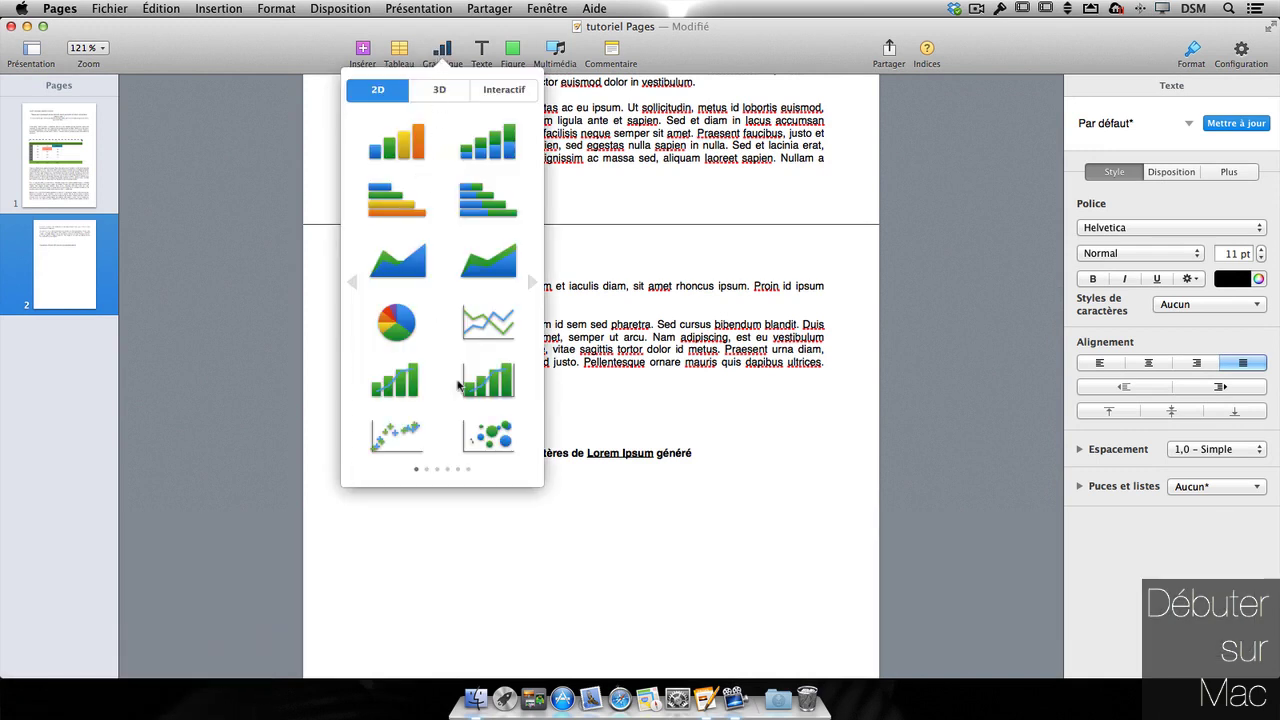
- Insert a 2D stacked horizontal bar chart and apply the darker blue-green chart style
left_click(430, 93)
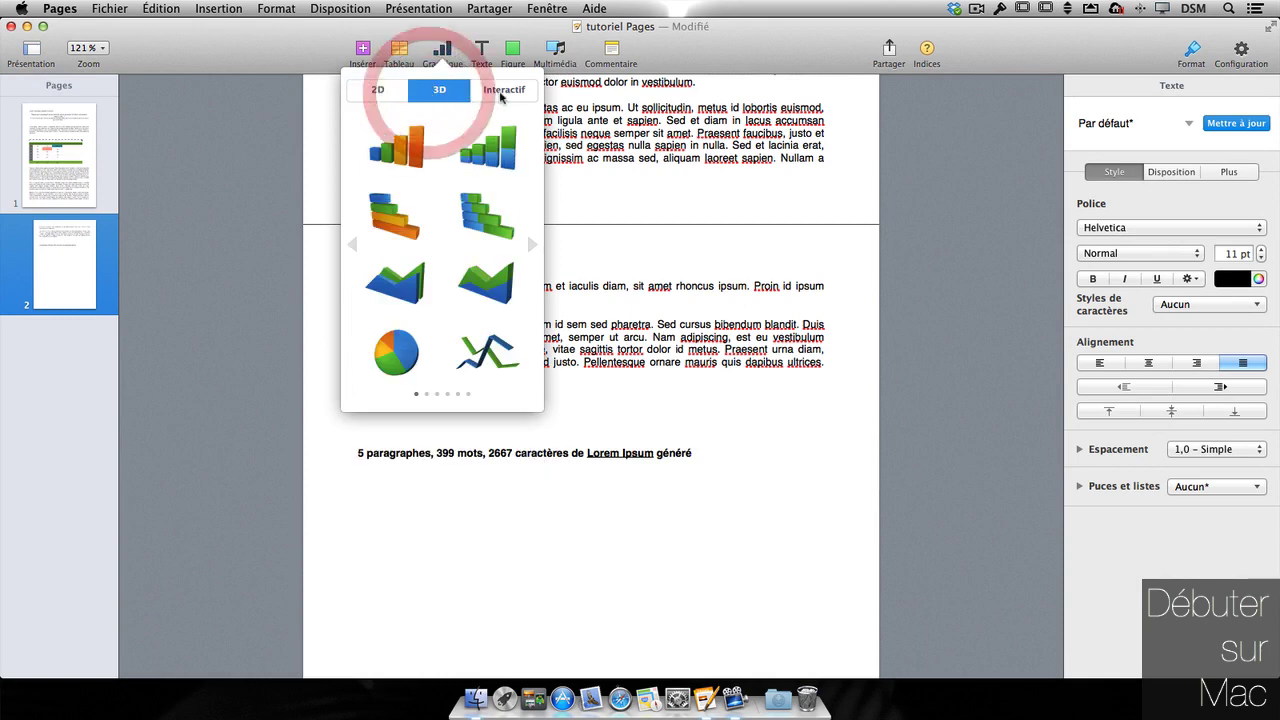
left_click(381, 93)
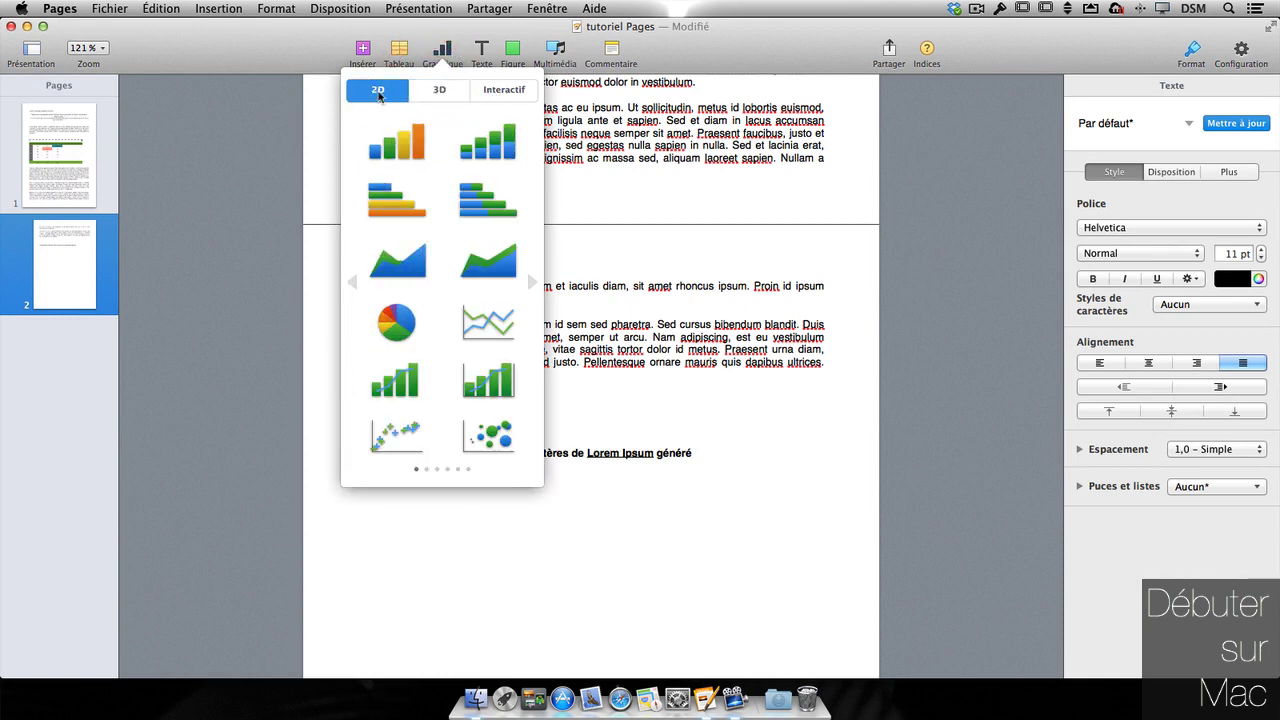
left_click(482, 203)
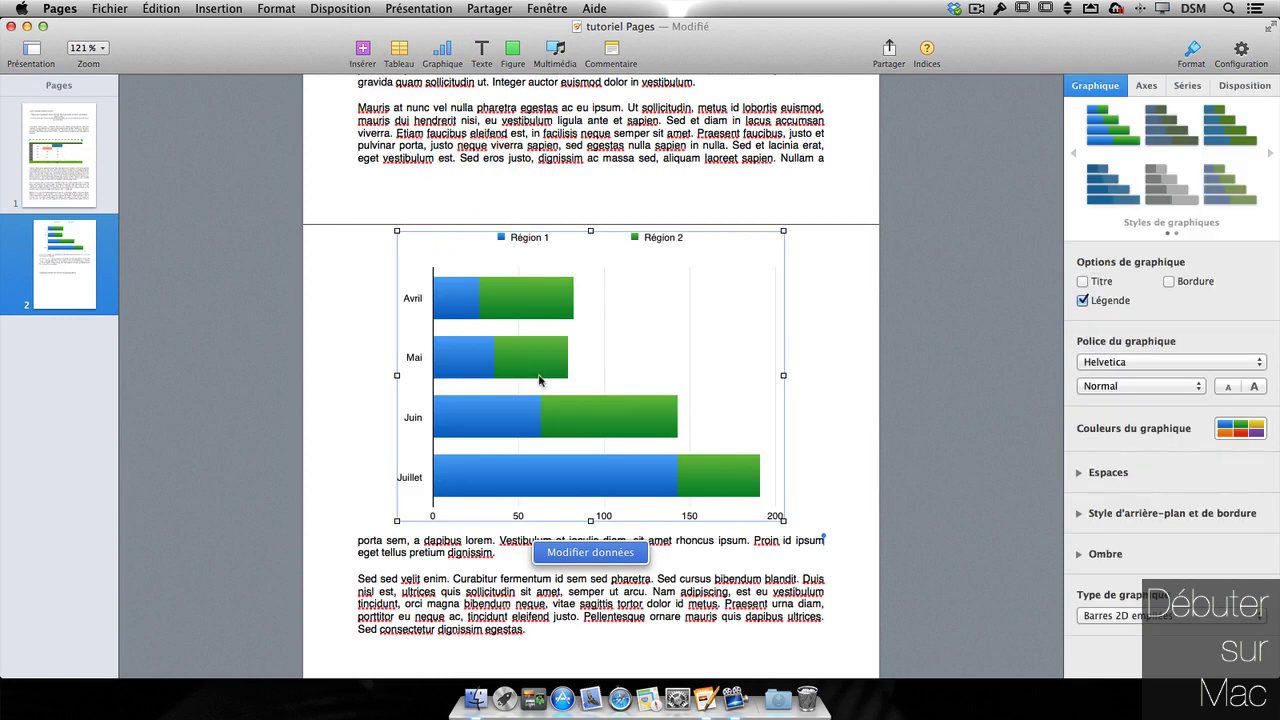
left_click(1228, 125)
- Browse further pages of chart styles in the gallery, then show the chart's style options
left_click(1243, 86)
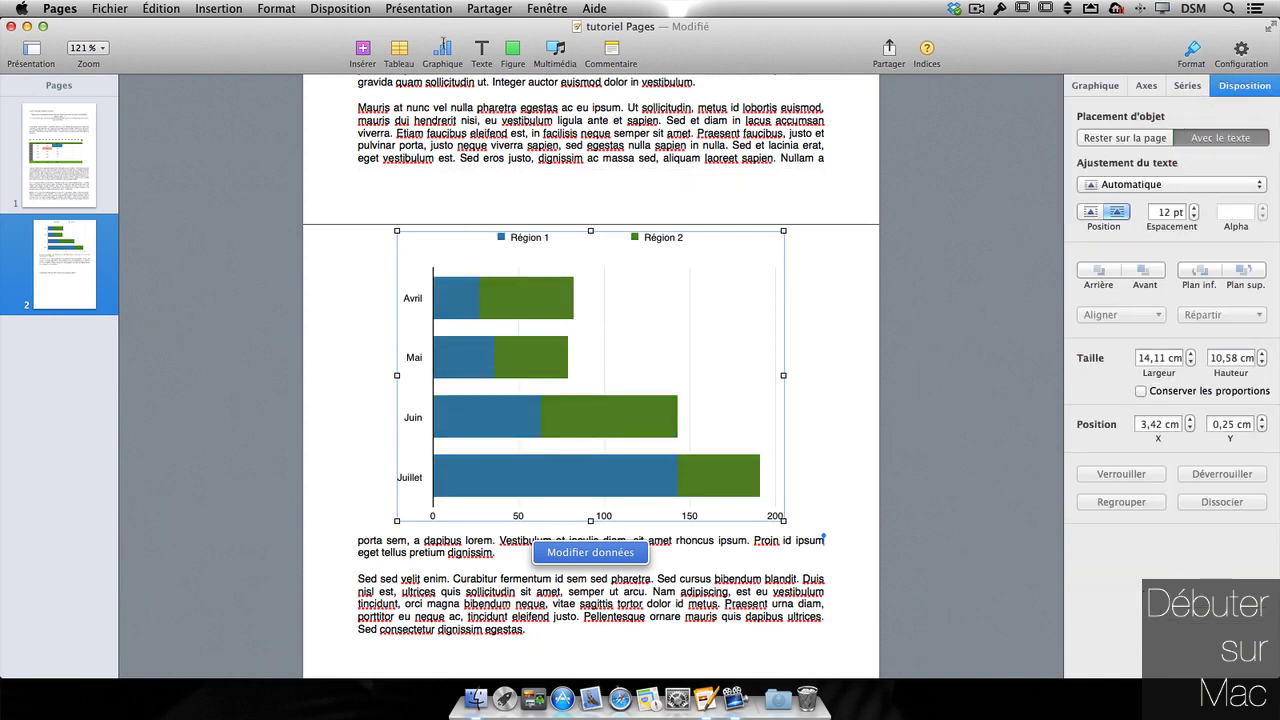
left_click(443, 41)
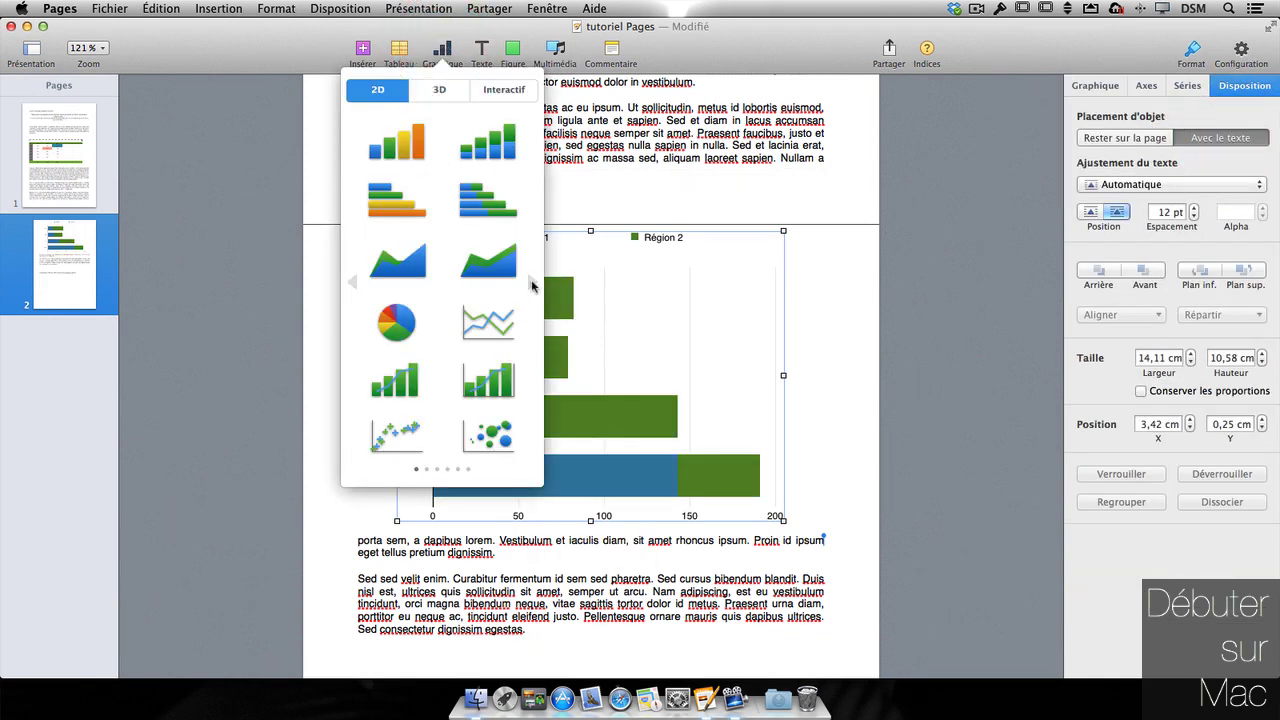
left_click(531, 284)
left_click(531, 284)
left_click(531, 284)
left_click(531, 284)
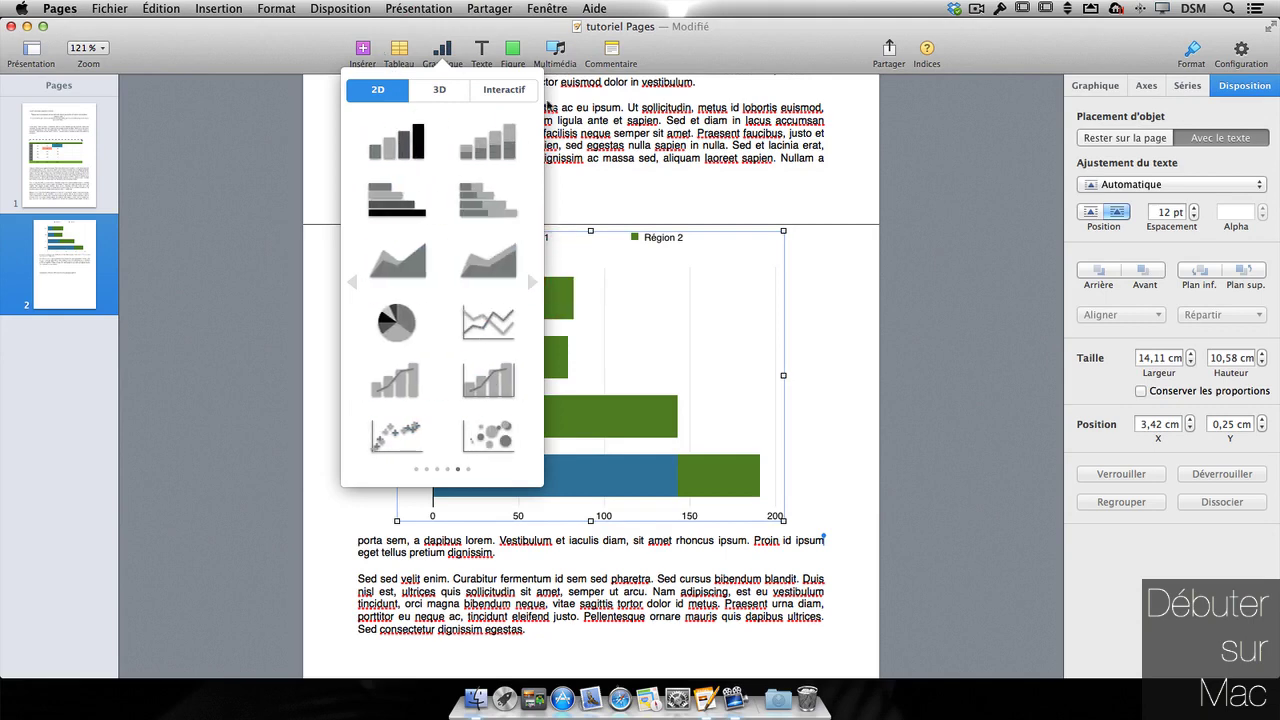
left_click(1070, 194)
left_click(1100, 86)
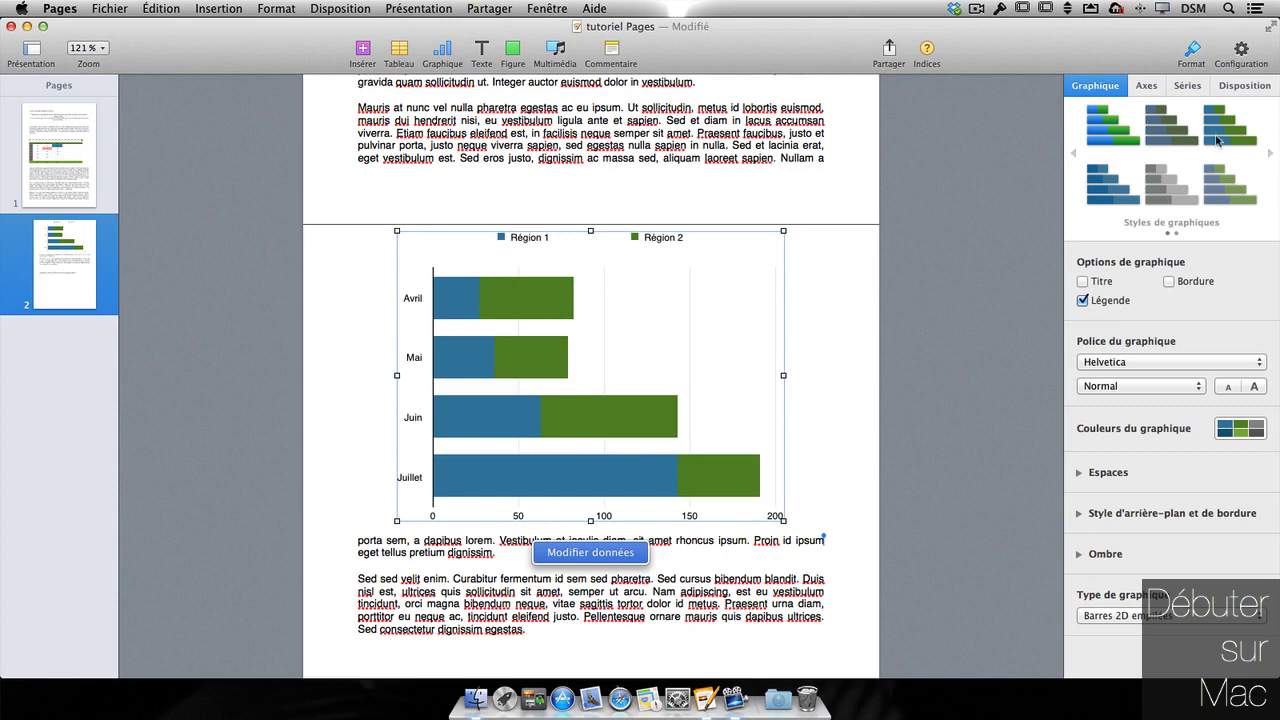
scroll(1218, 140, "left", 2)
- Try the chart title, border, bar spacing and background options, leaving them unchanged
left_click(1094, 283)
left_click(1094, 283)
left_click(1178, 283)
left_click(1178, 283)
left_click(1077, 473)
left_click(1077, 473)
left_click(1080, 516)
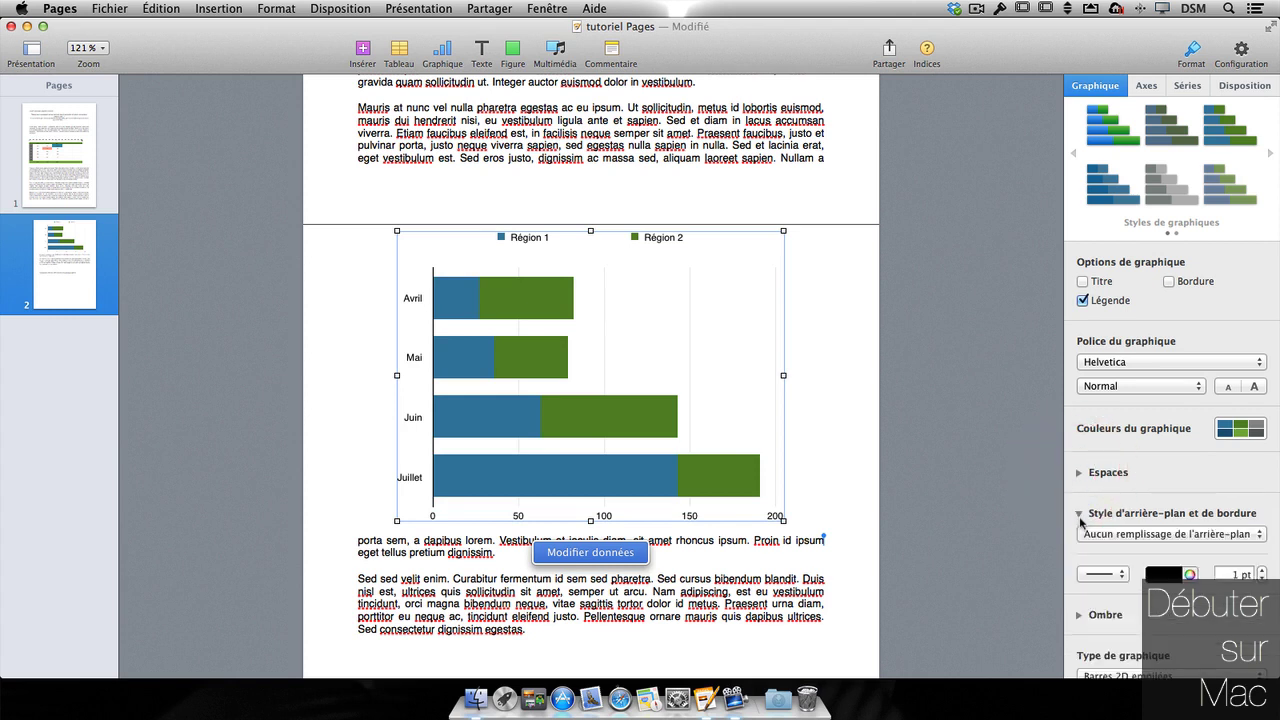
left_click(1080, 516)
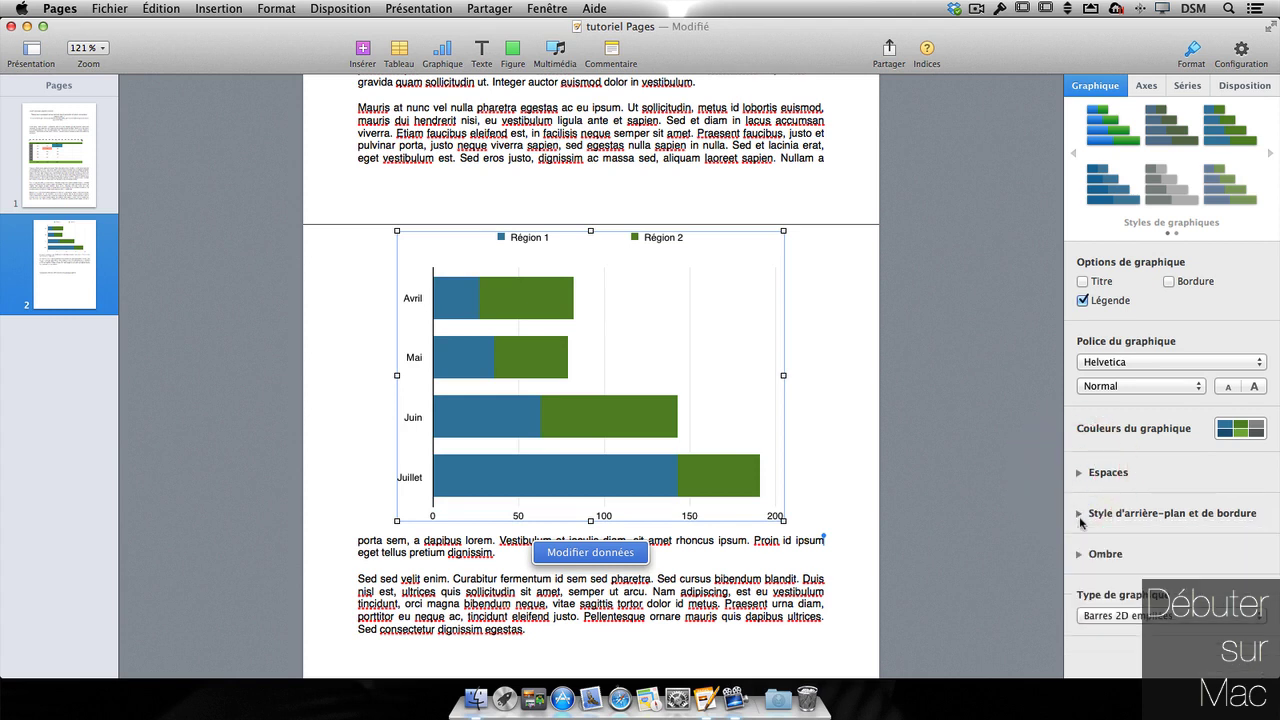
- Change the chart type to Circulaire 3D, then to Linéaire 2D
left_click(1126, 616)
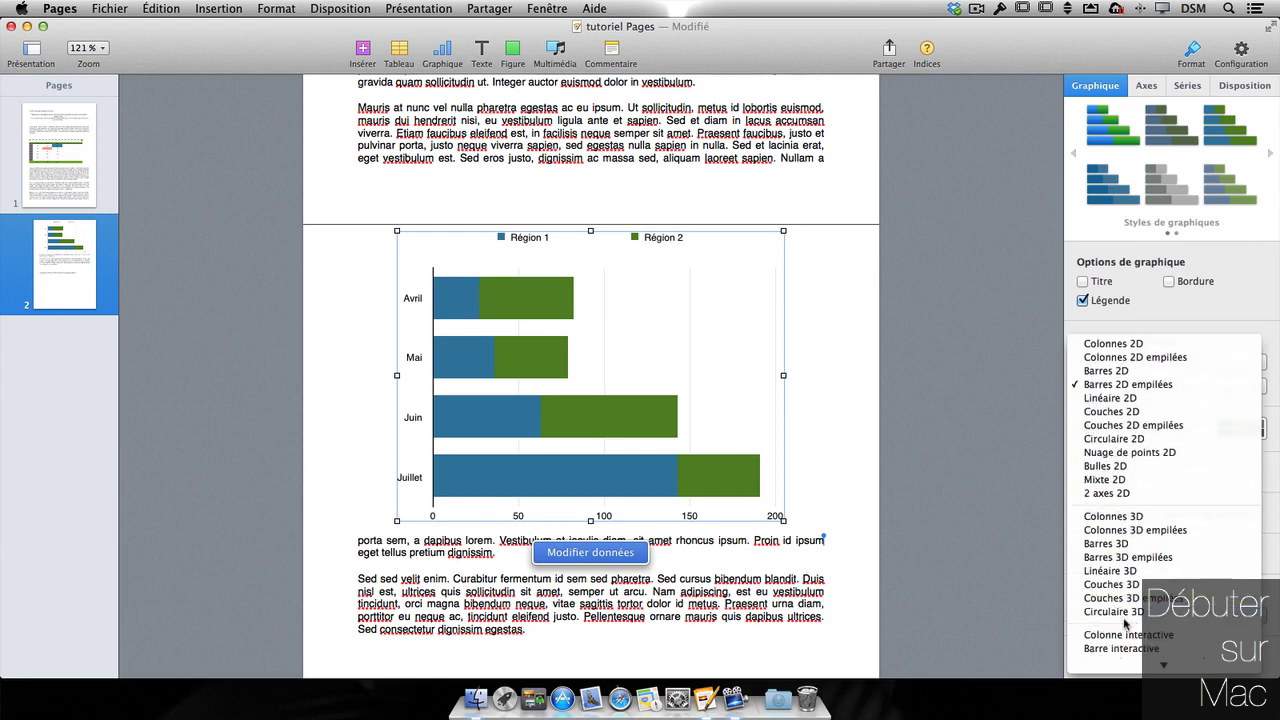
left_click(1126, 612)
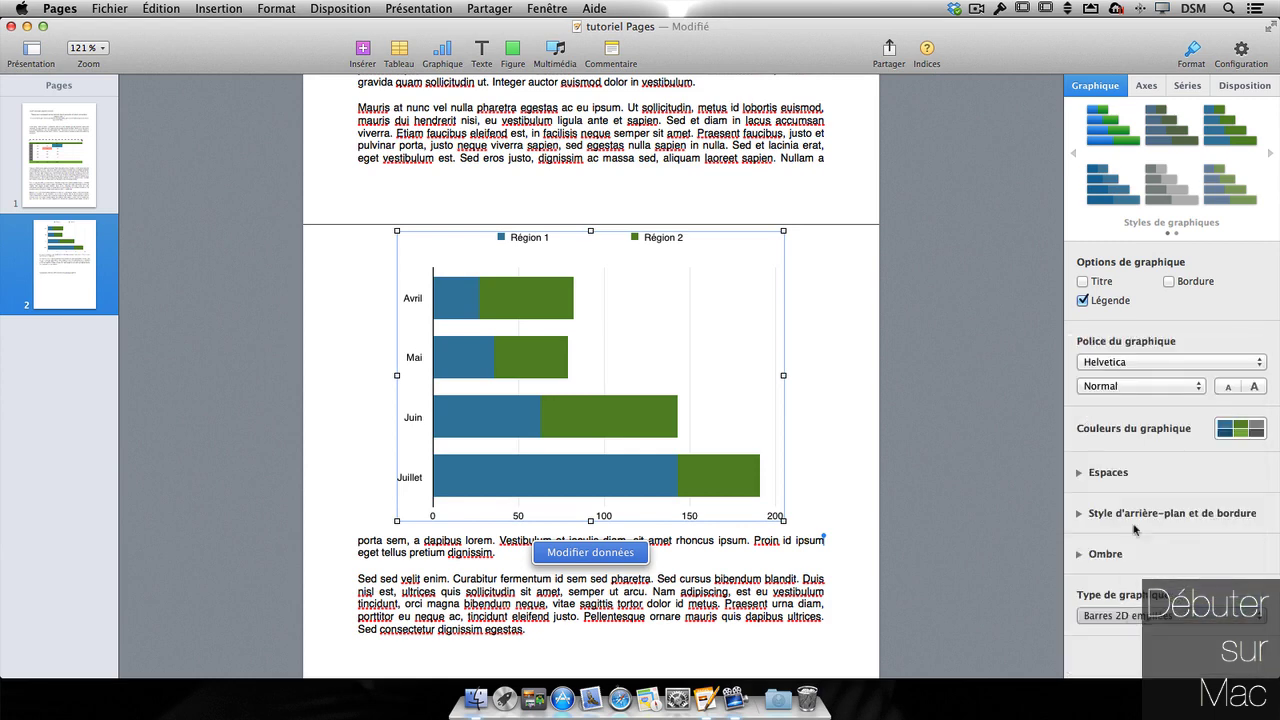
left_click(1149, 534)
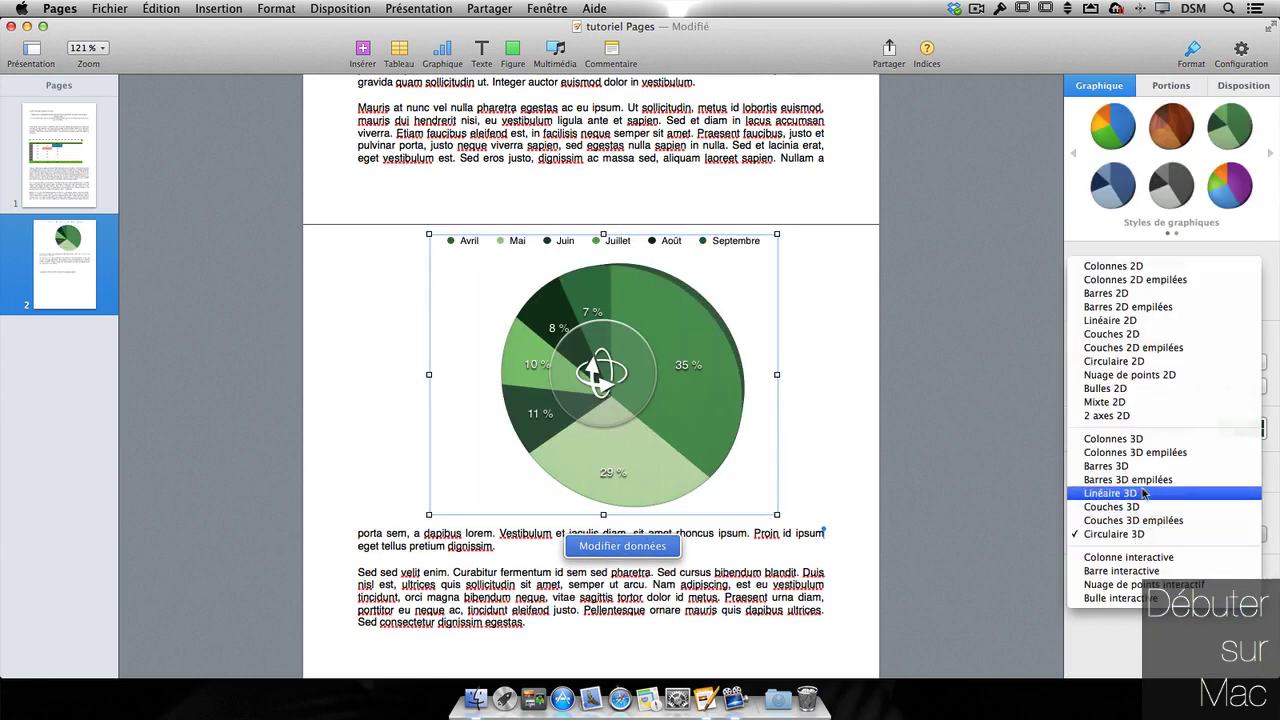
left_click(1122, 320)
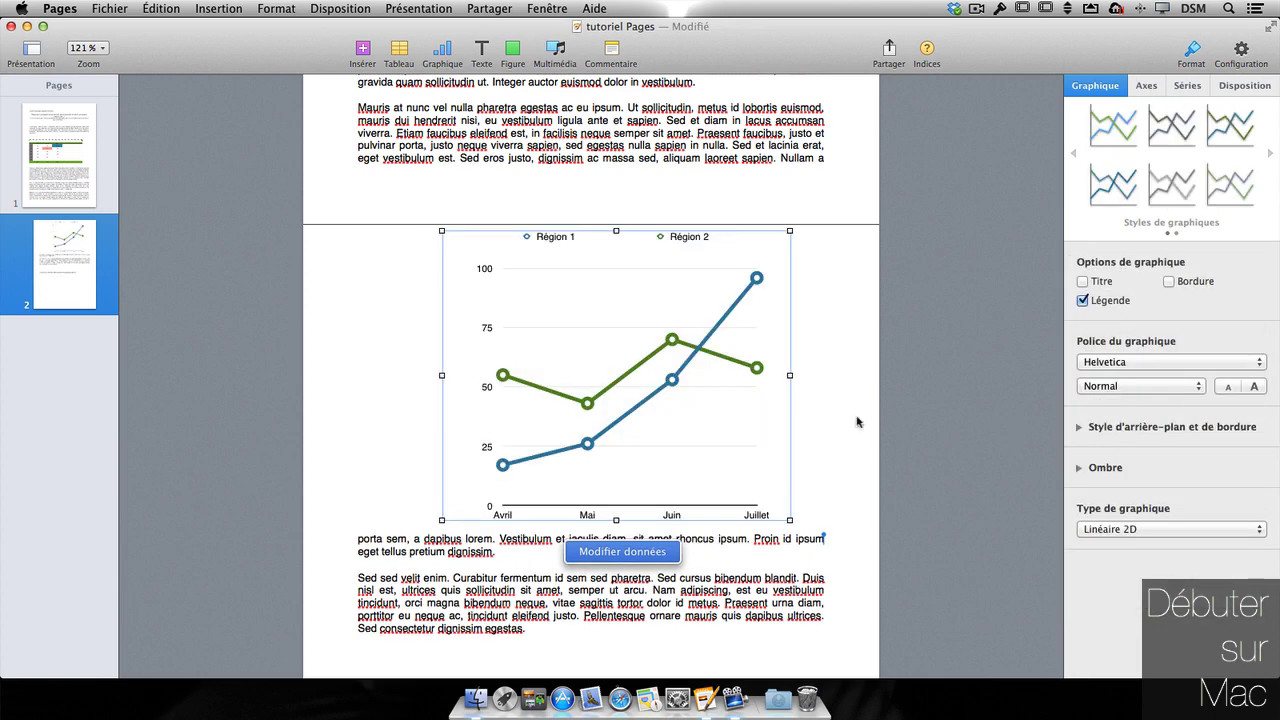
left_click(641, 552)
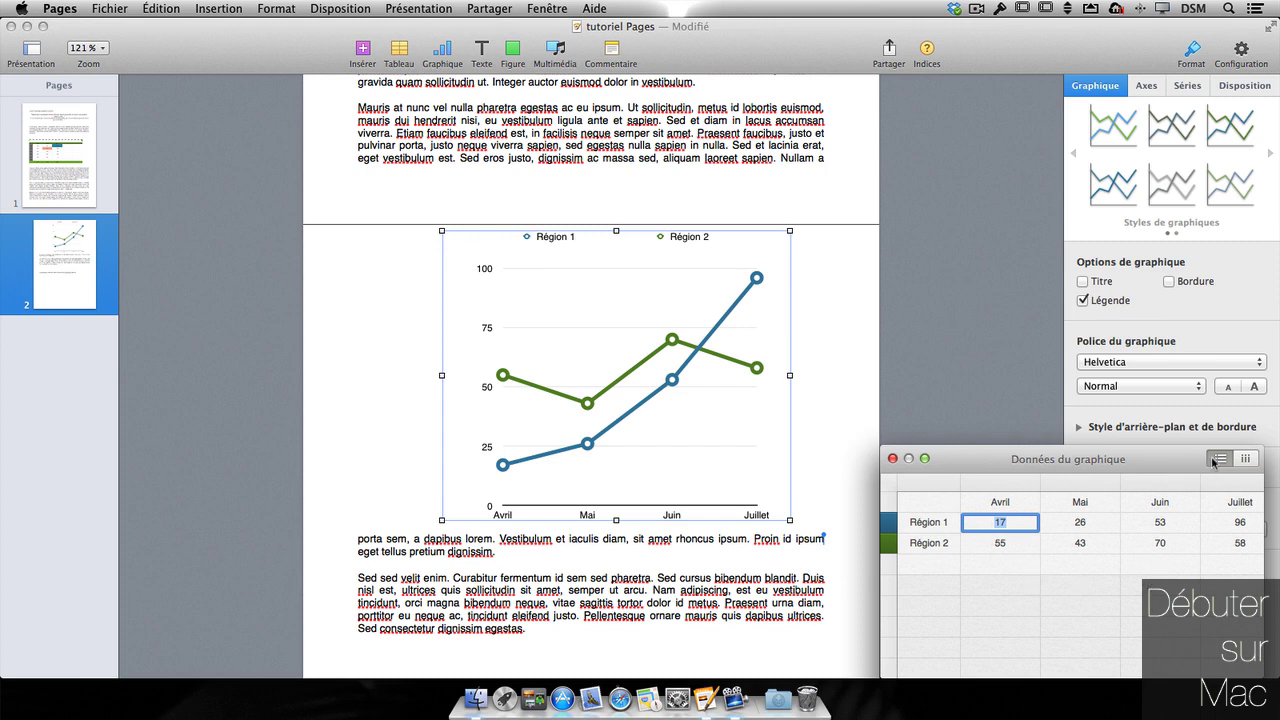
left_click(1245, 459)
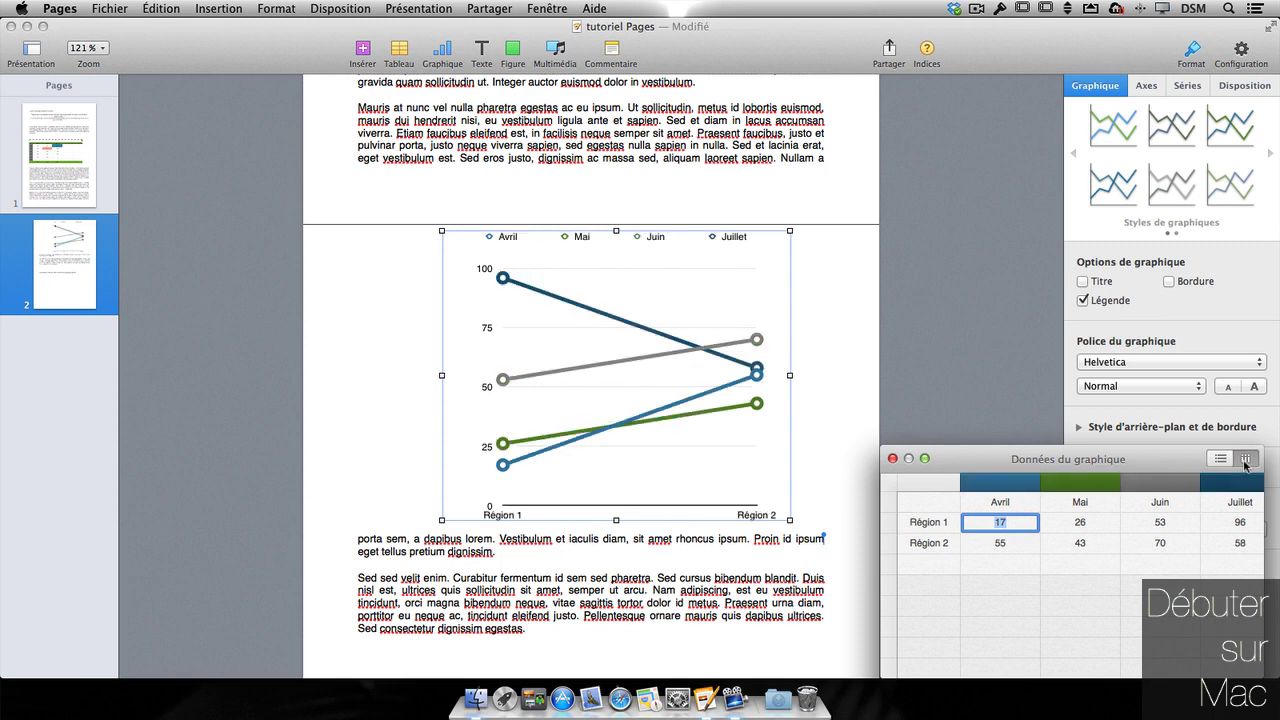
left_click(1219, 462)
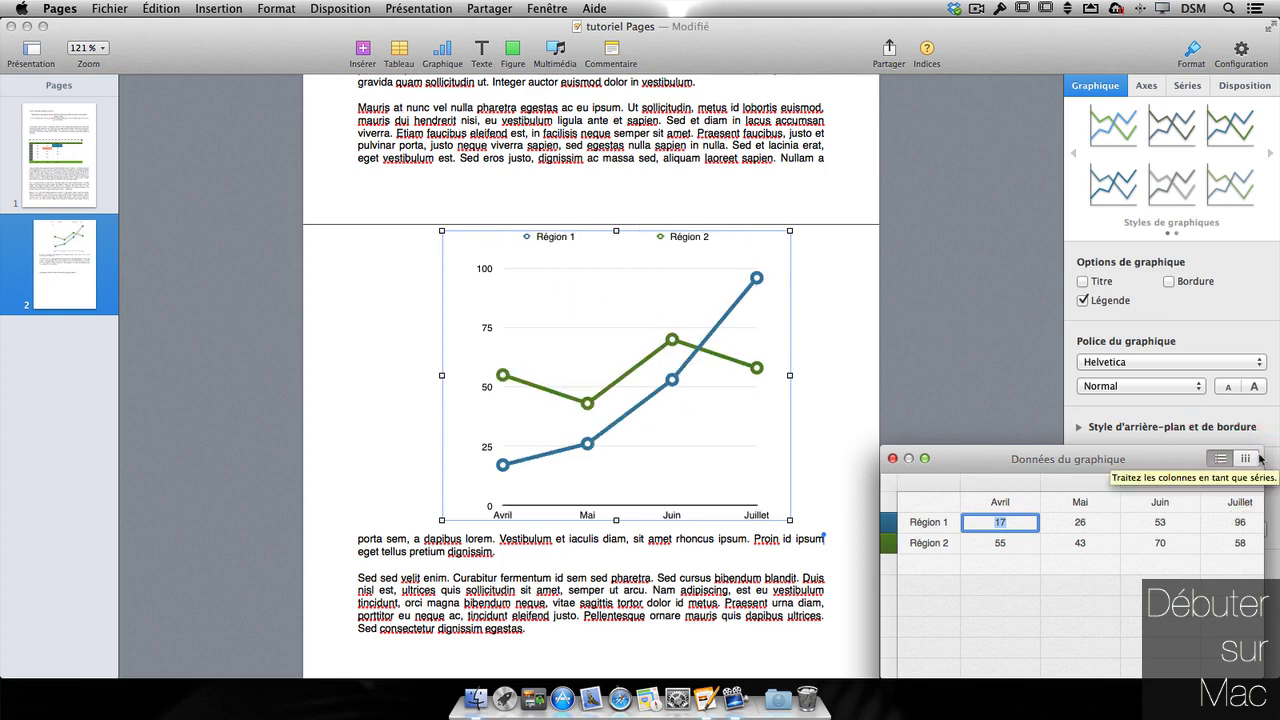
left_click(892, 458)
left_click(791, 516)
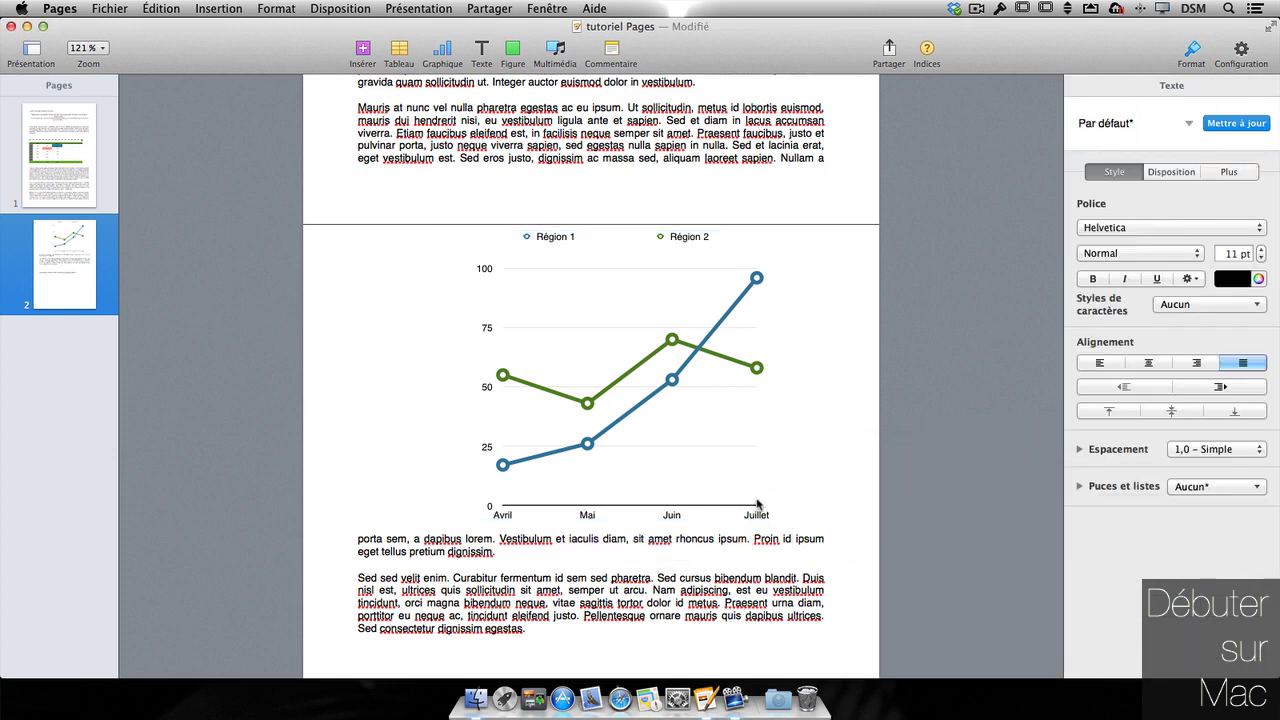
- Resize the line chart so it spans the text width
left_click(757, 500)
left_click_drag(790, 519, 698, 441)
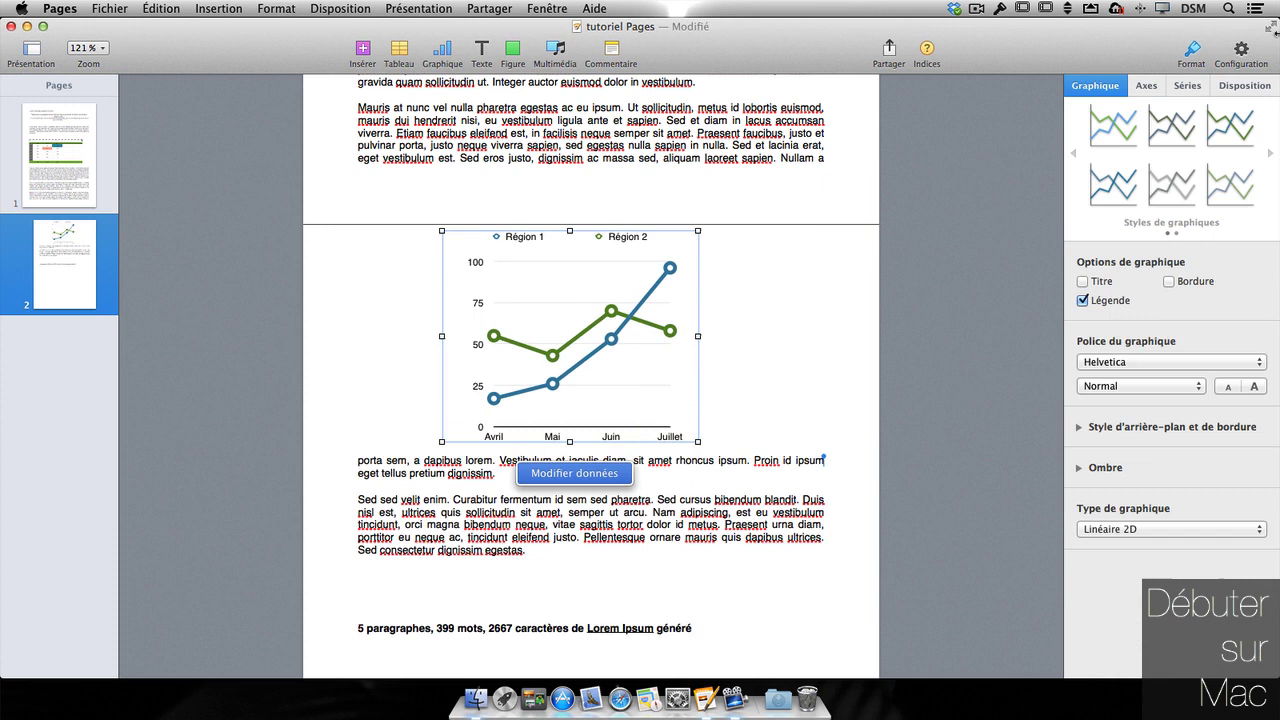
left_click(1252, 86)
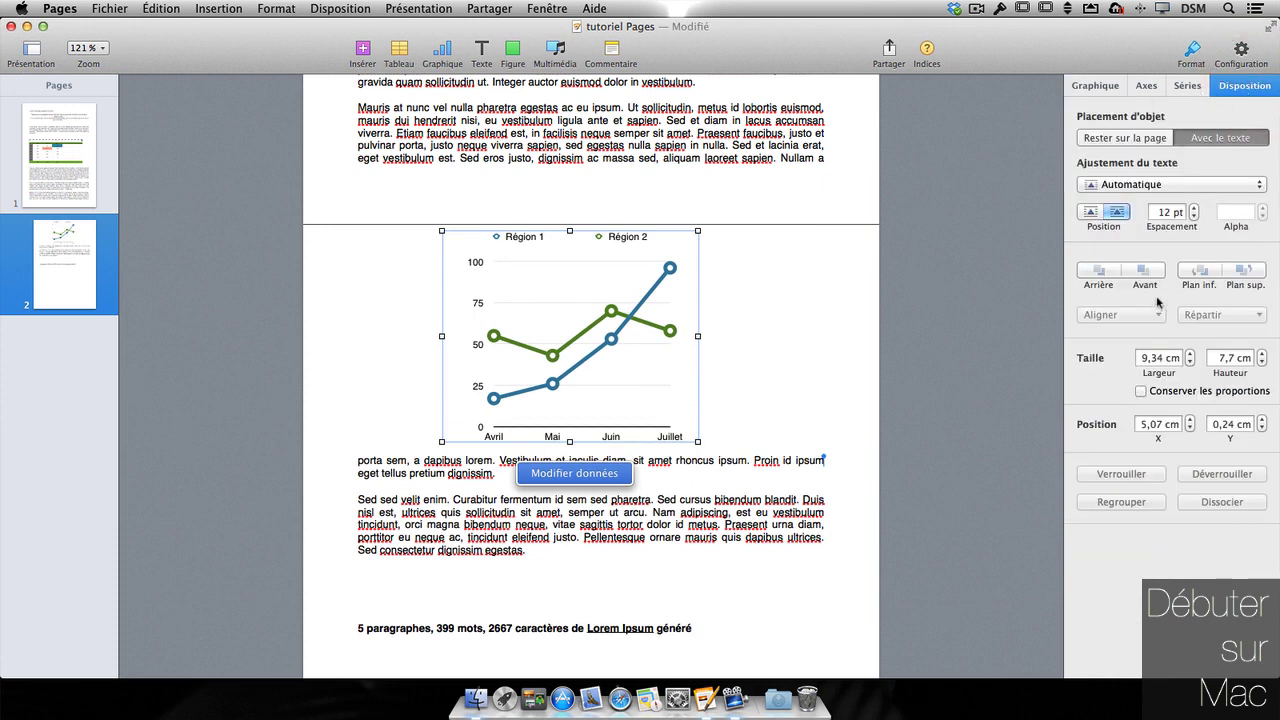
left_click(1189, 85)
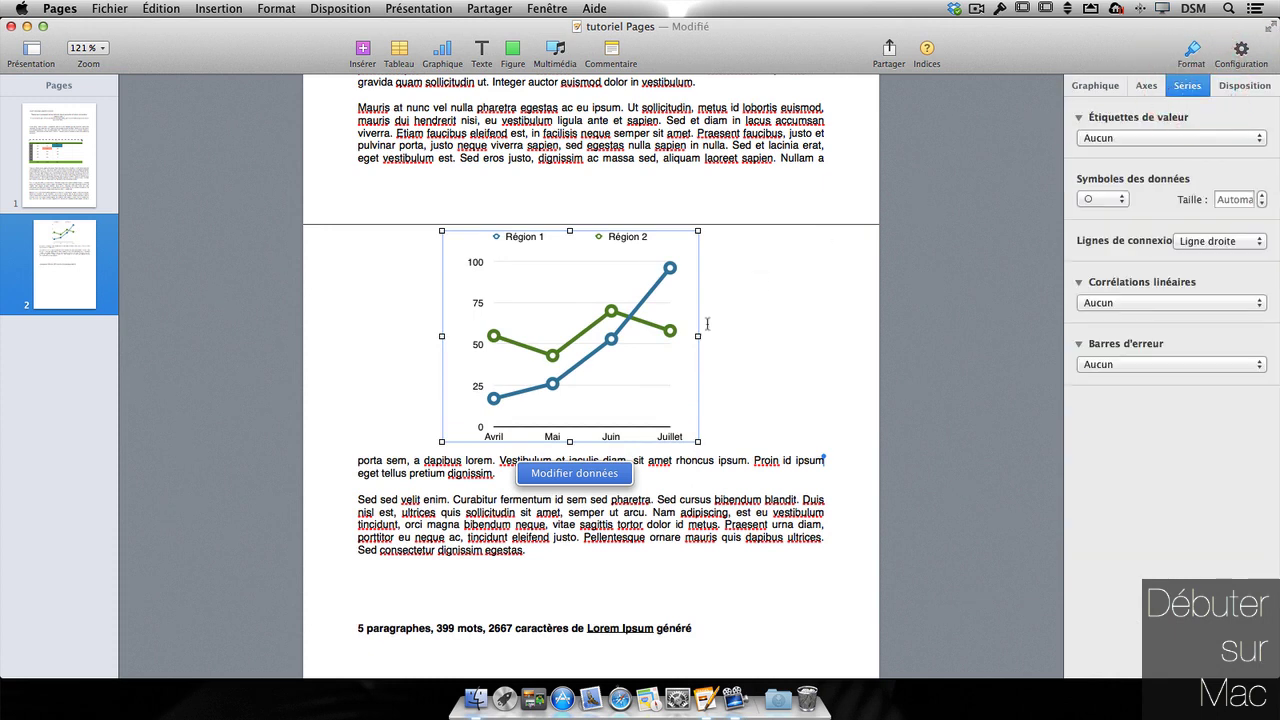
left_click_drag(699, 441, 824, 455)
- Show value labels as plain numbers on every chart point
left_click(1193, 138)
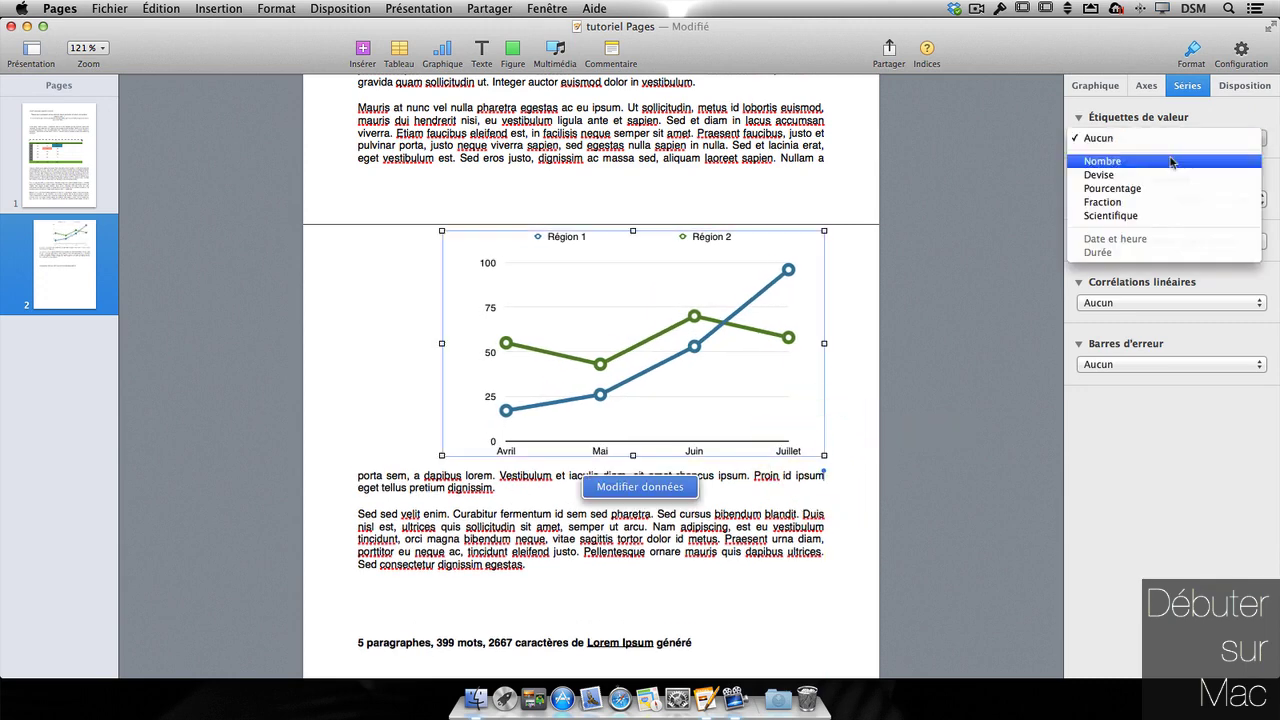
left_click(1170, 155)
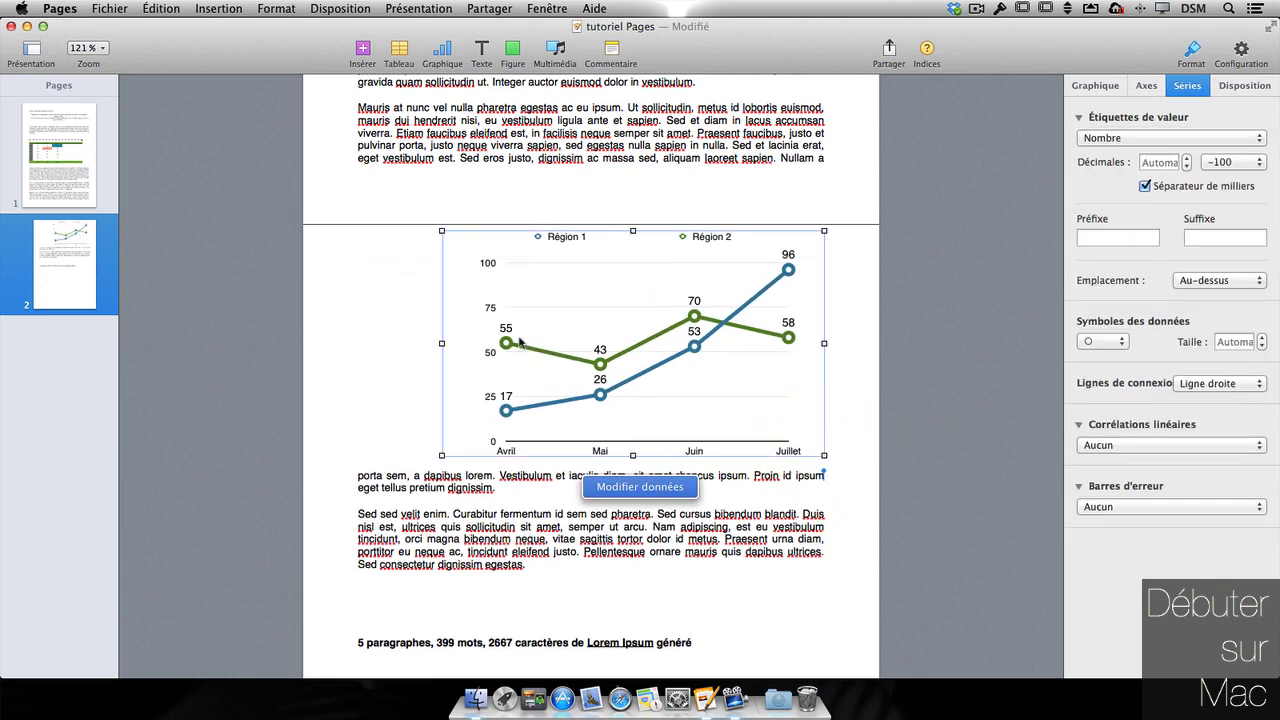
left_click(641, 487)
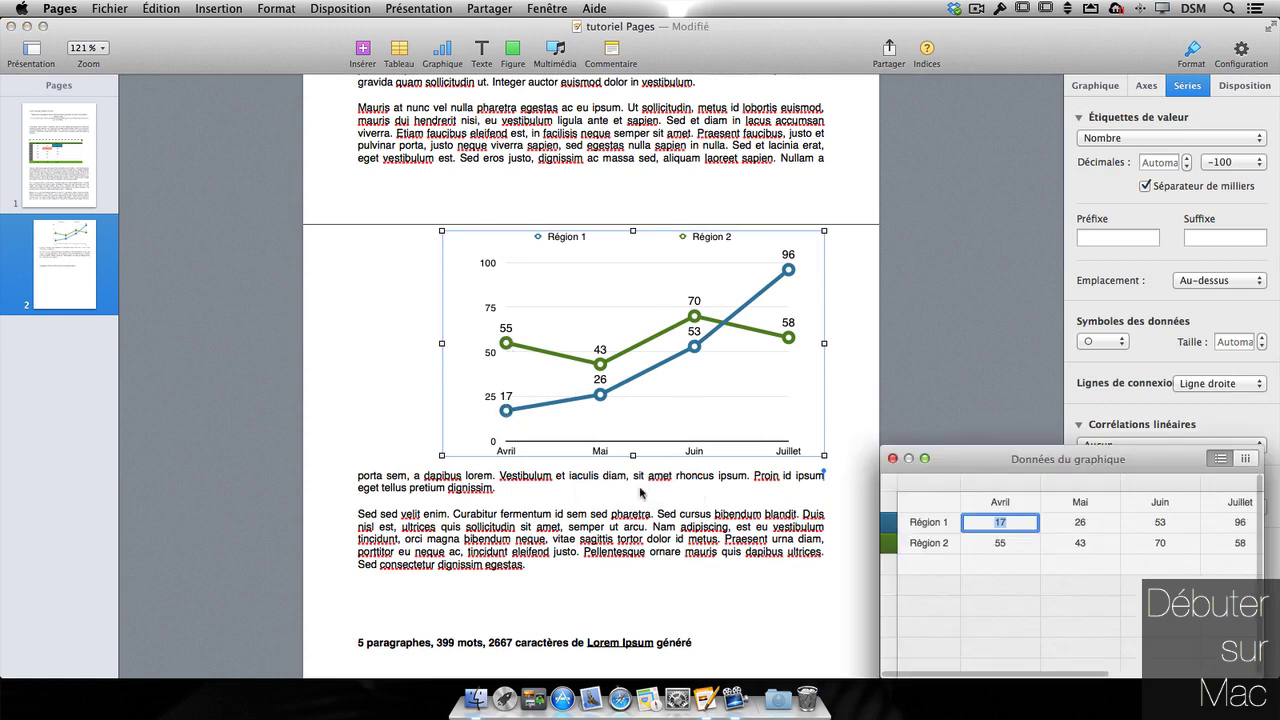
left_click_drag(1058, 447, 1016, 449)
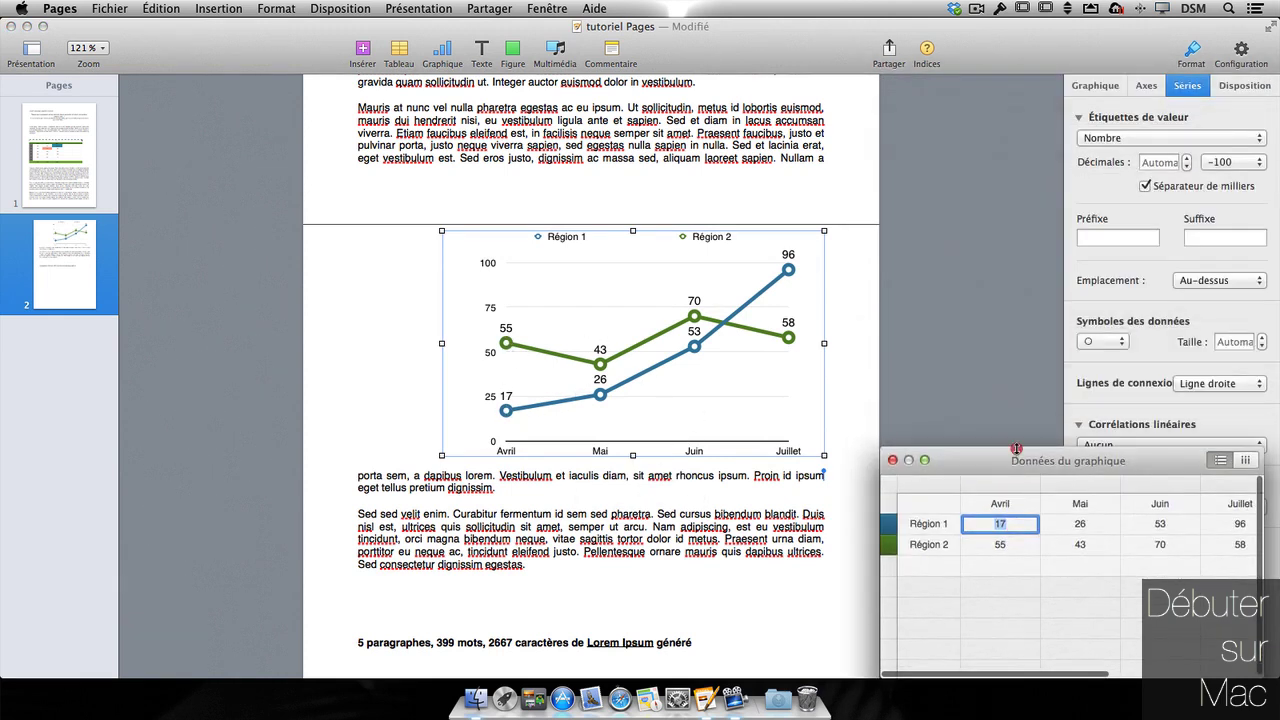
left_click(1068, 206)
left_click(1136, 138)
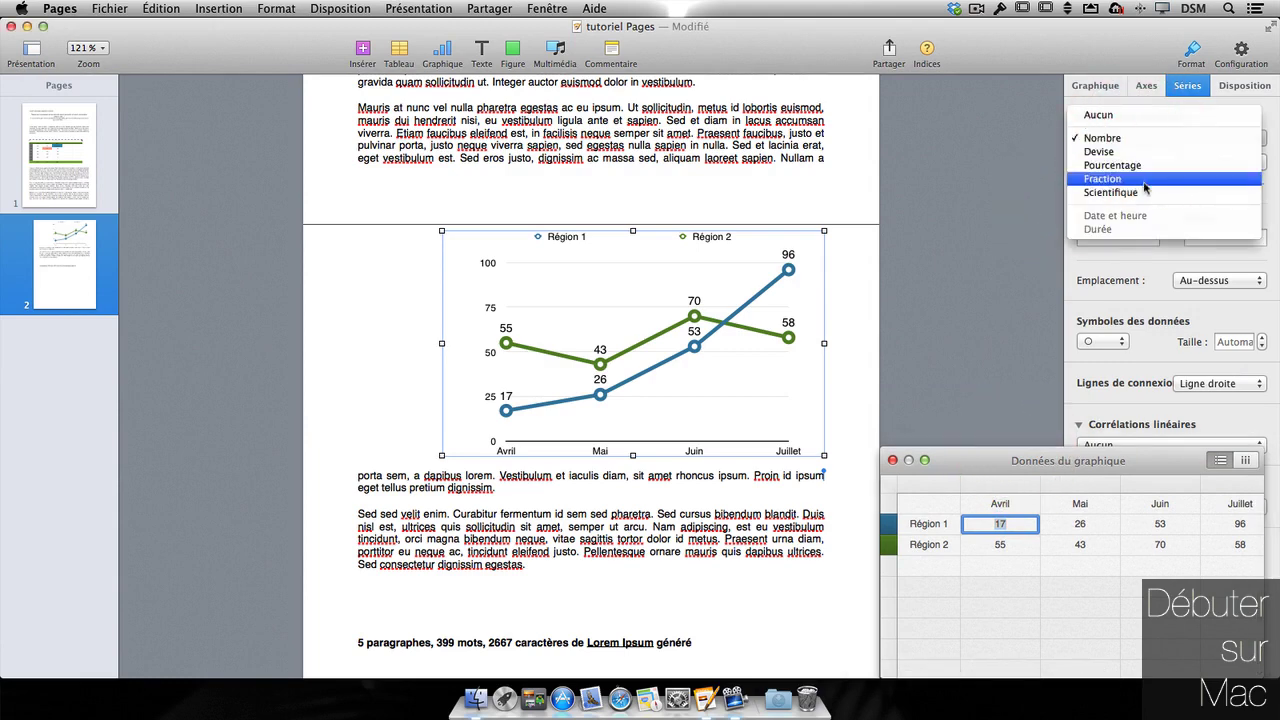
key("Escape")
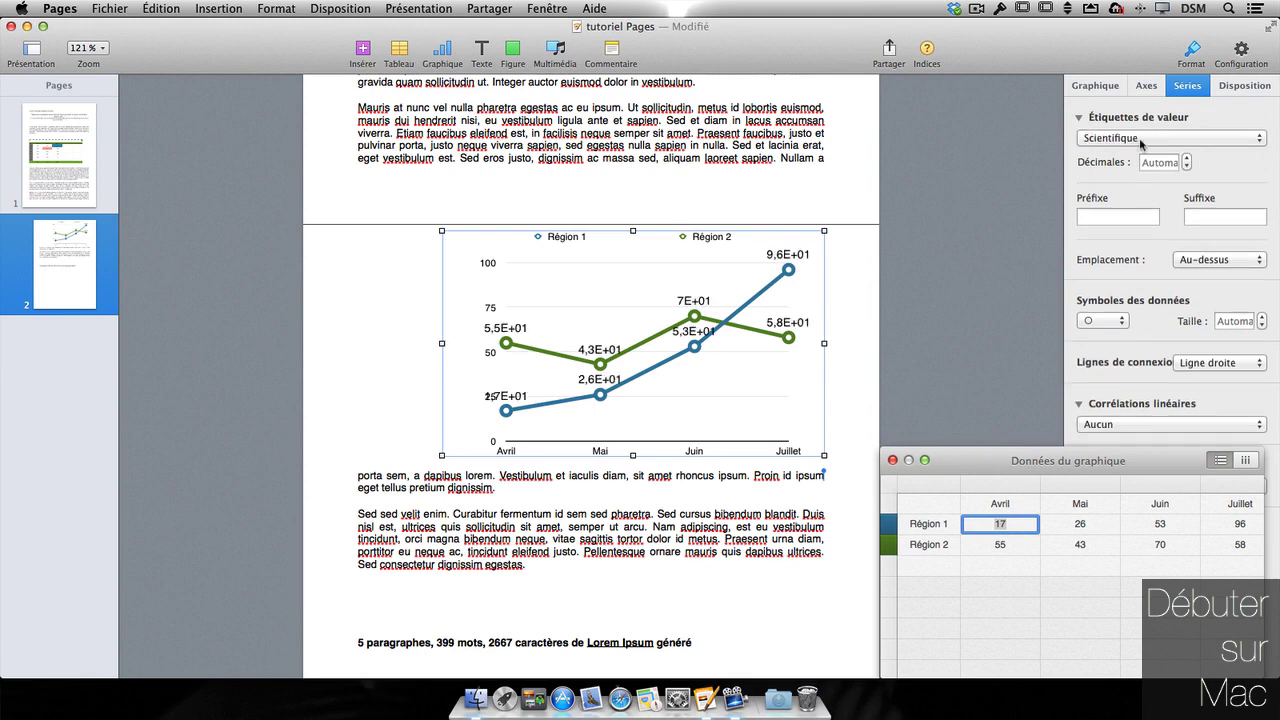
left_click(1139, 138)
left_click(1100, 83)
- Use downward-triangle data markers, keeping the chart lines straight
left_click(1113, 342)
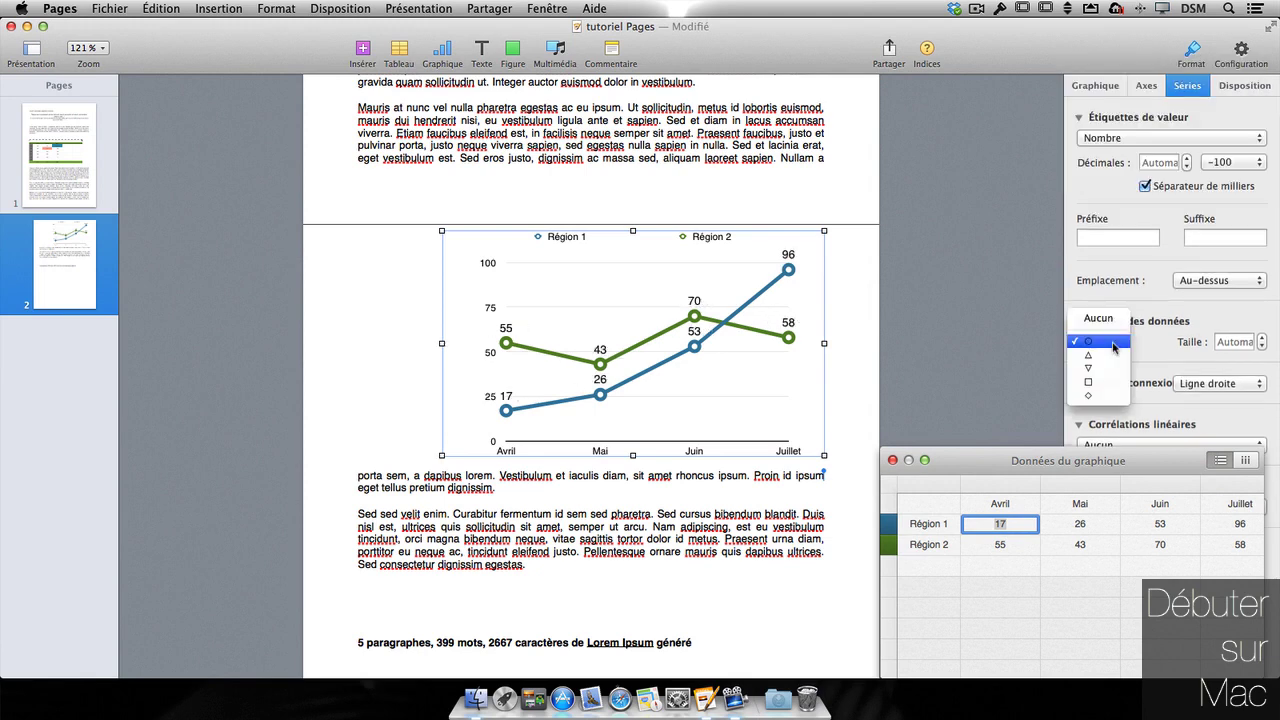
left_click(1100, 368)
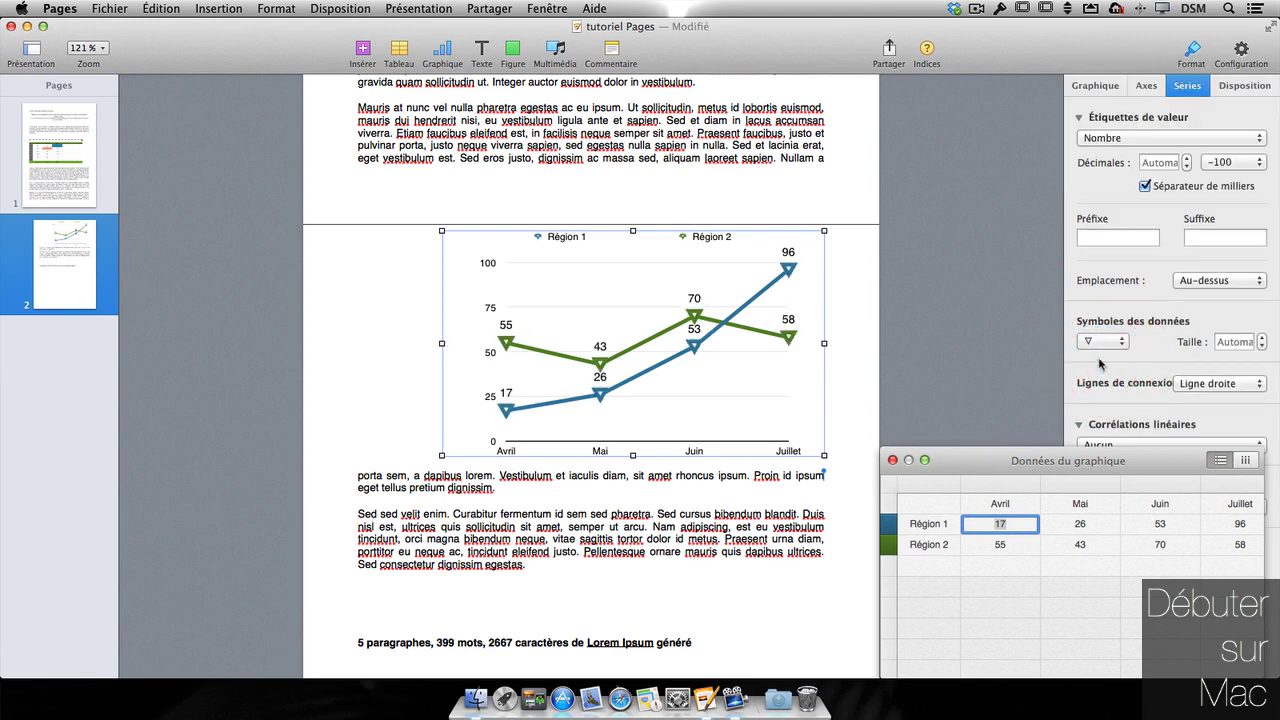
left_click(1196, 394)
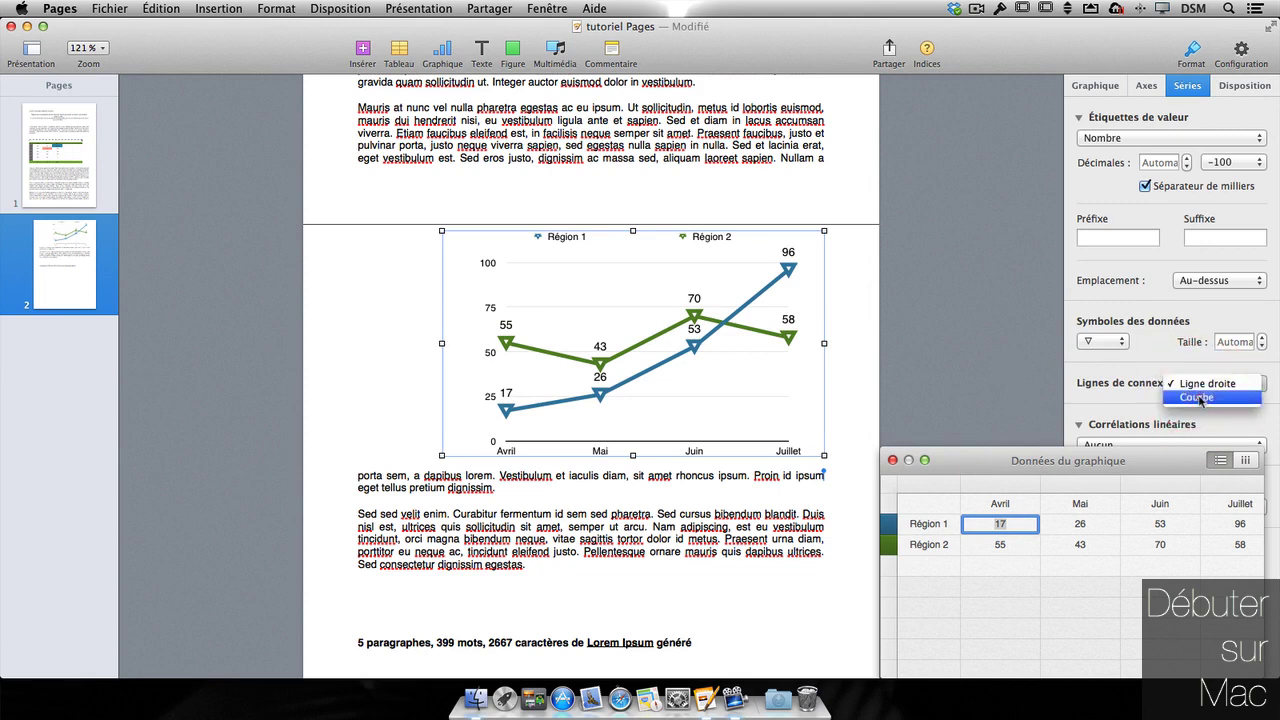
left_click(1200, 401)
left_click(1203, 384)
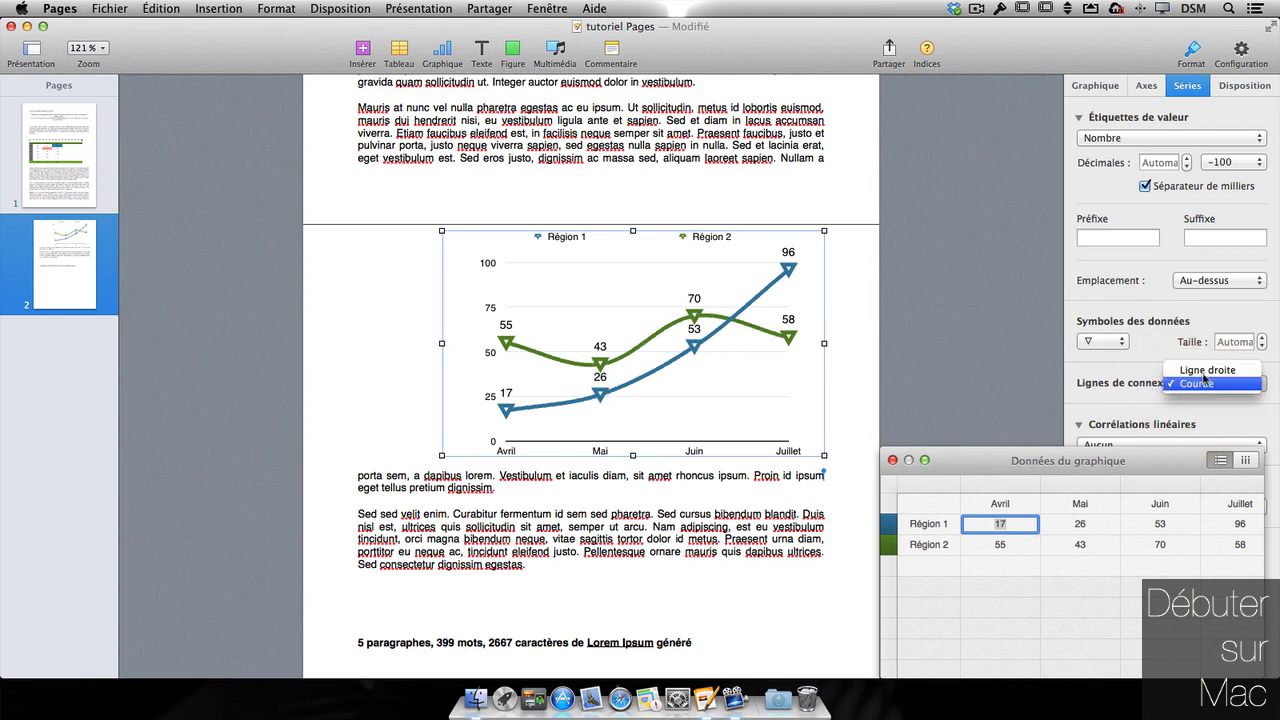
left_click(1205, 383)
left_click(892, 460)
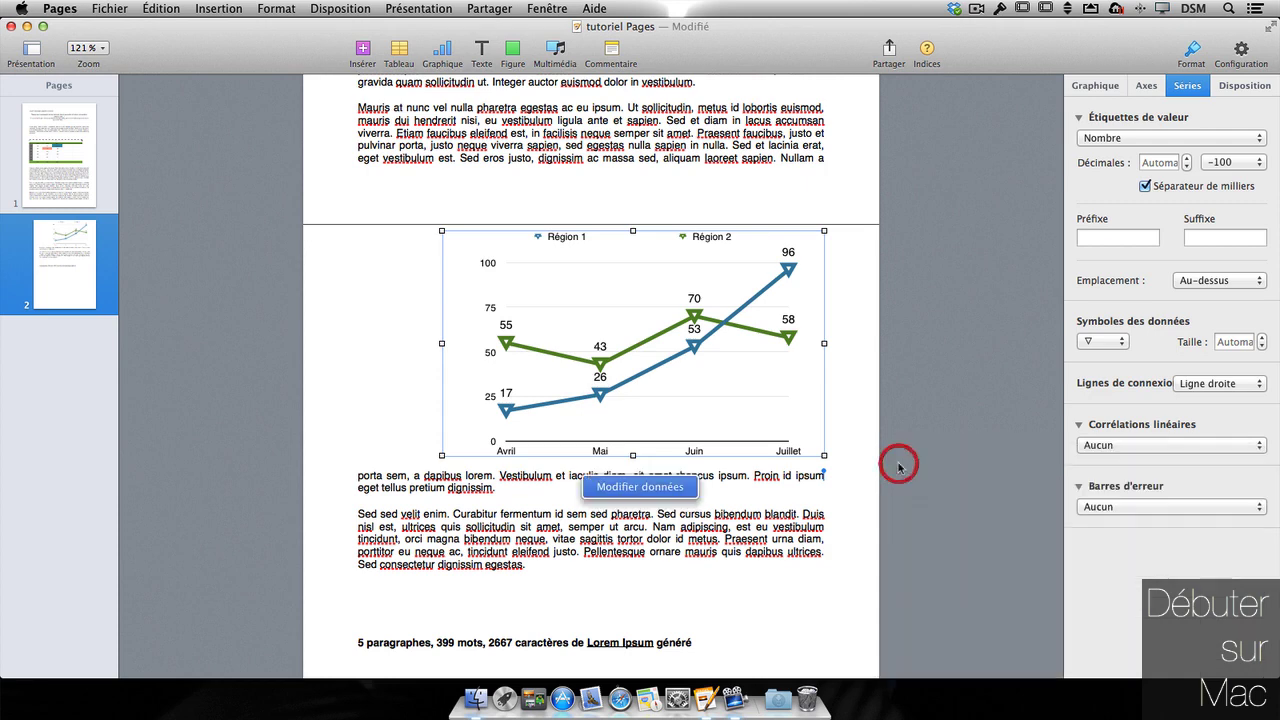
- Leave out trendlines and error bars, and add a shadow to the major gridlines
left_click(1160, 447)
left_click(1158, 449)
left_click(1107, 502)
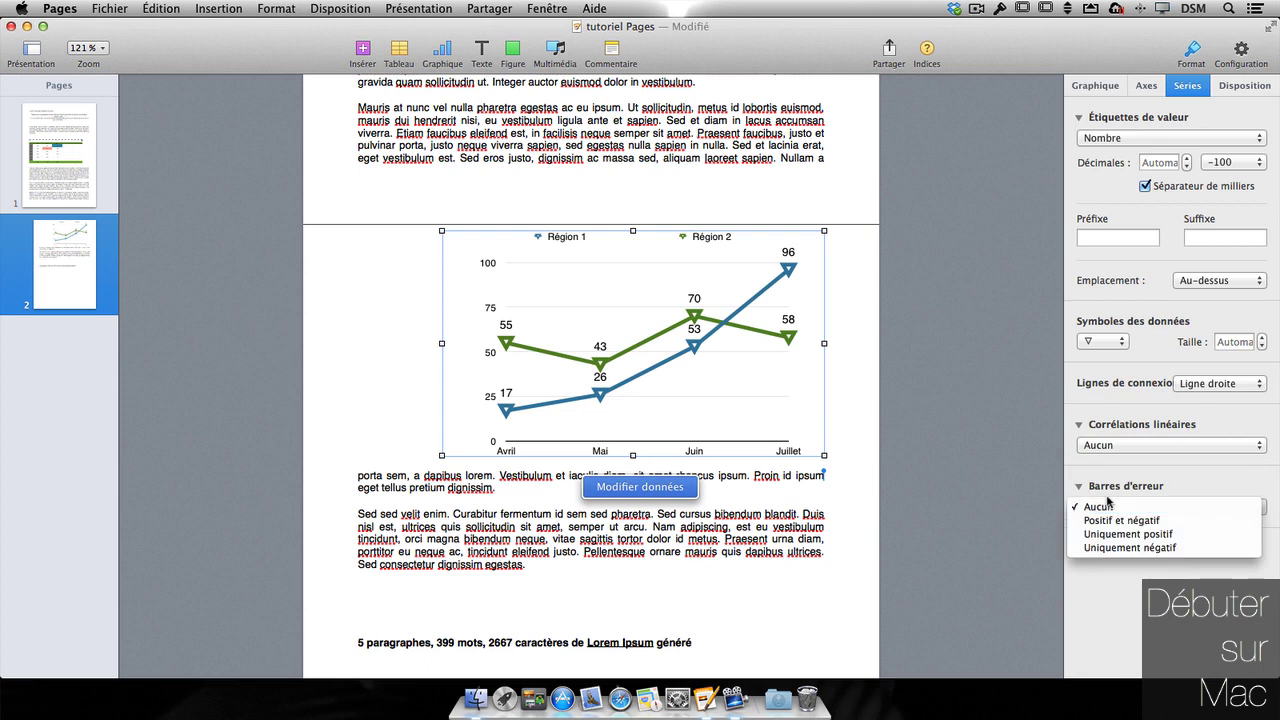
left_click(1012, 466)
left_click(1143, 86)
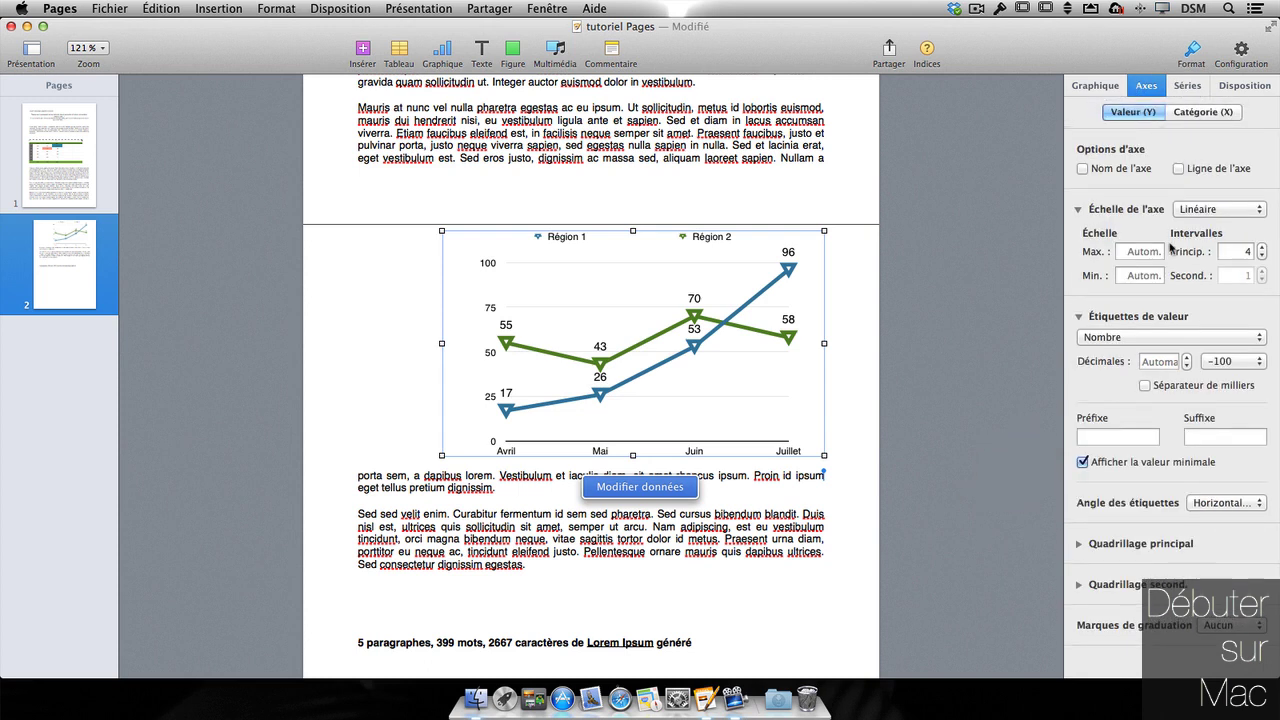
left_click(1080, 545)
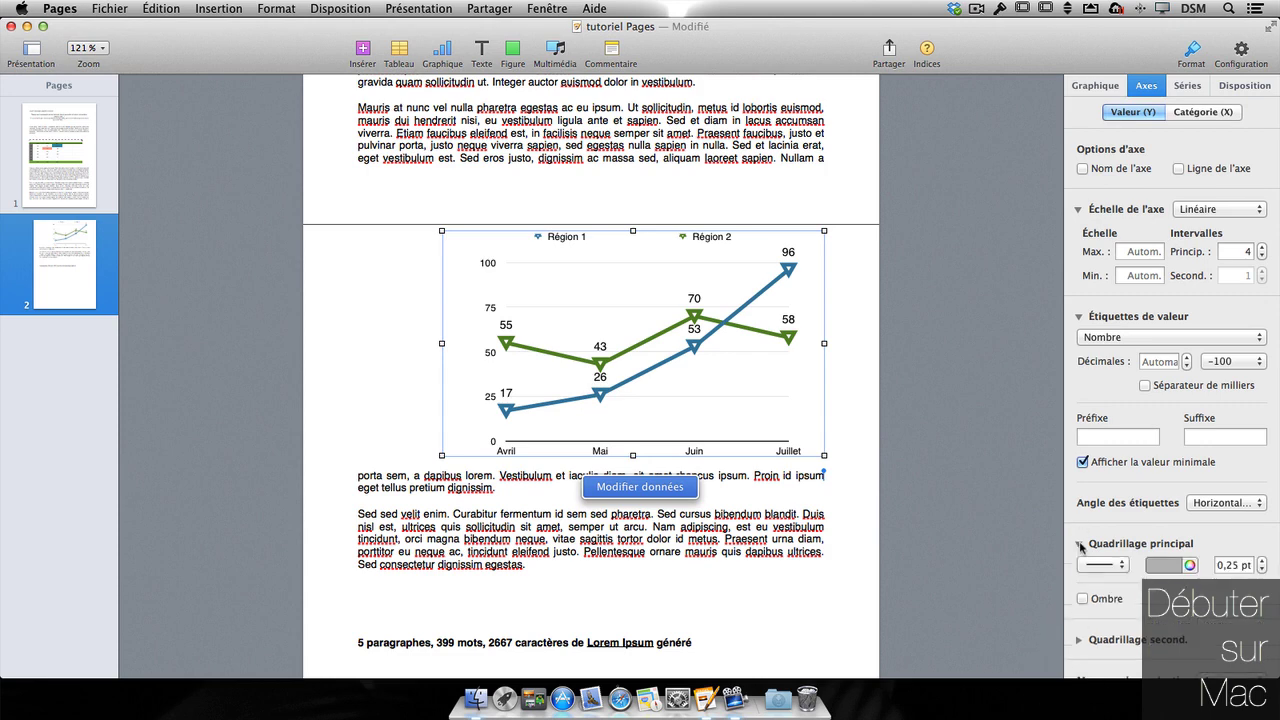
left_click(1100, 598)
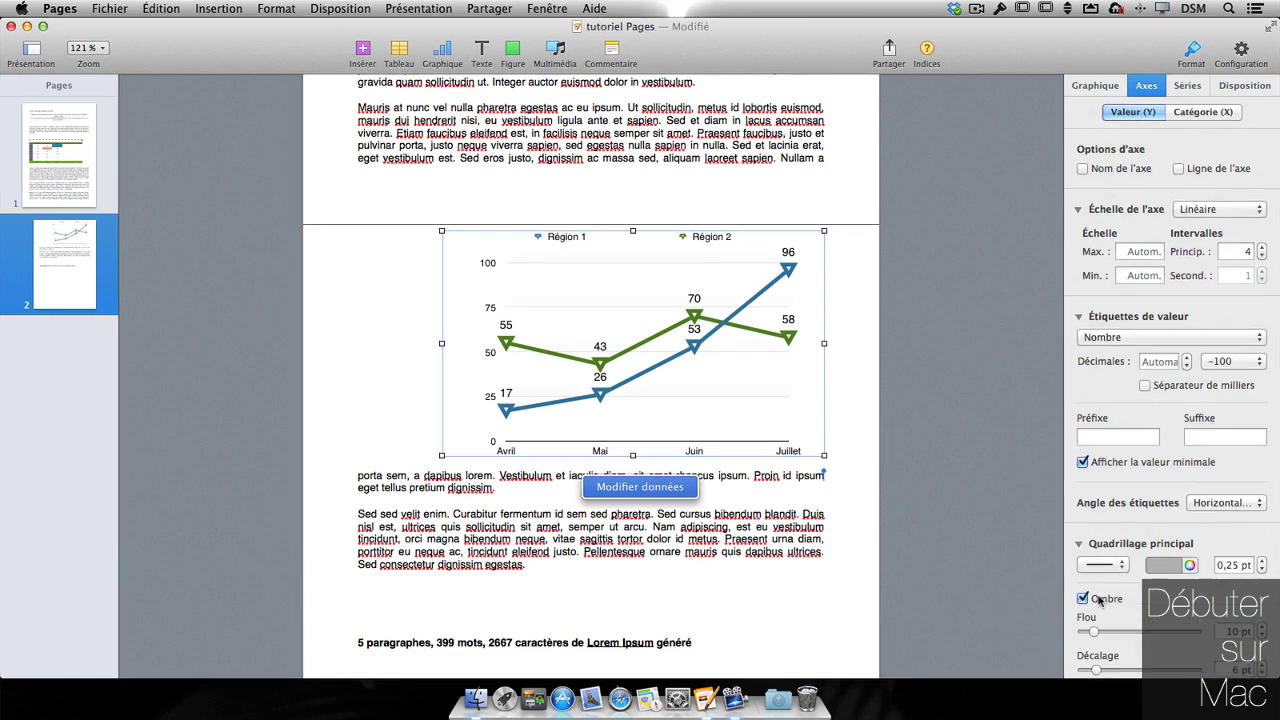
left_click(1095, 85)
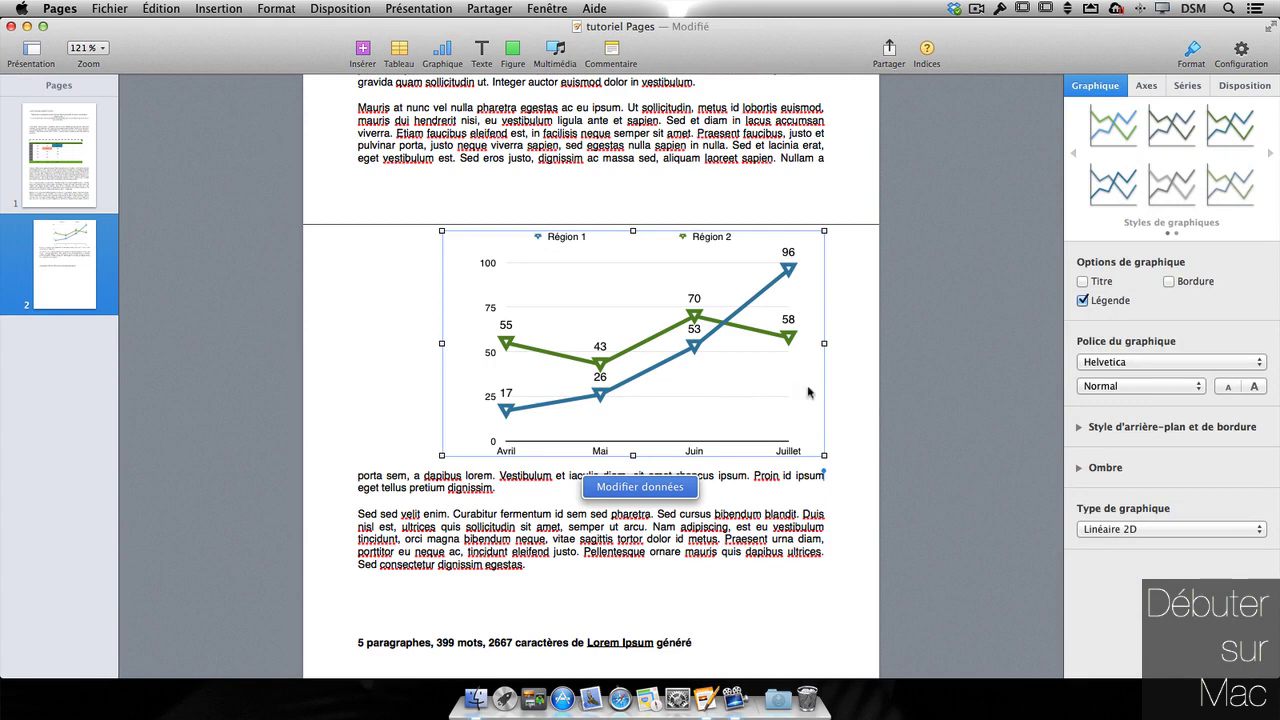
- Delete the line chart from page 2
left_click(839, 393)
left_click(759, 387)
key("BackSpace")
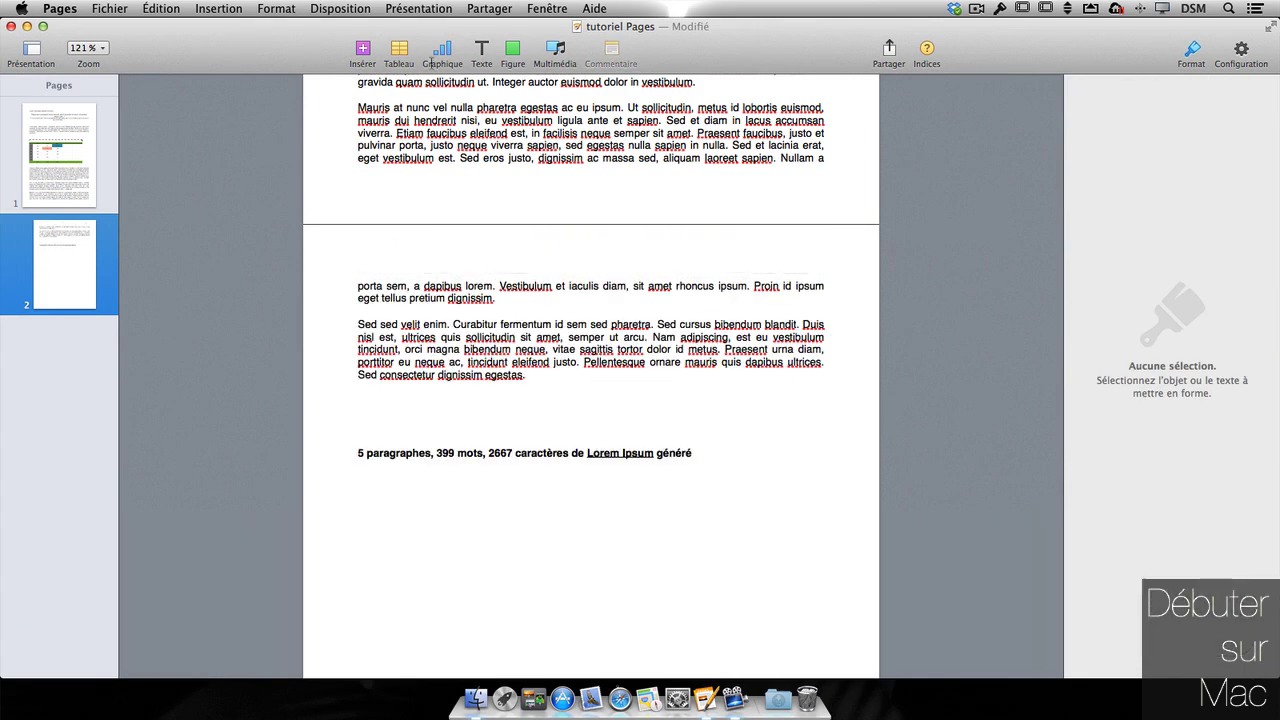
- Insert a 3D area chart from the coloured 3D styles, apply the wood texture, and rotate it steeper
left_click(437, 48)
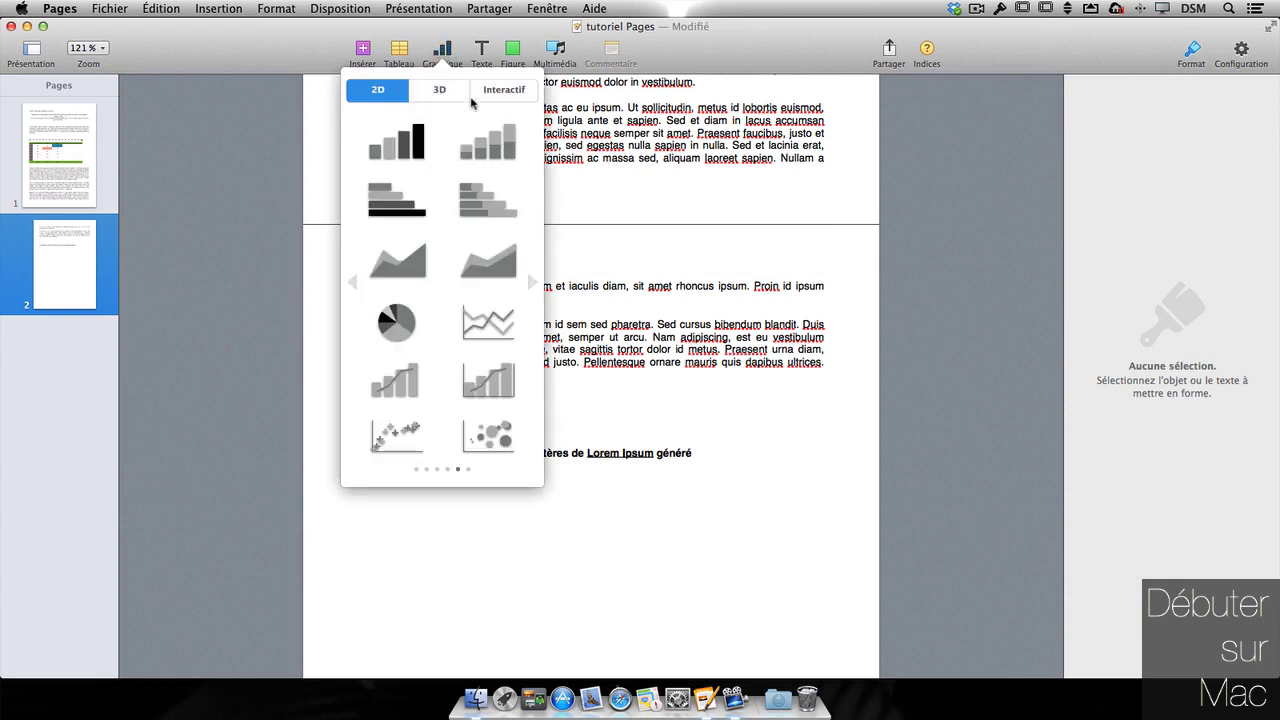
left_click(446, 92)
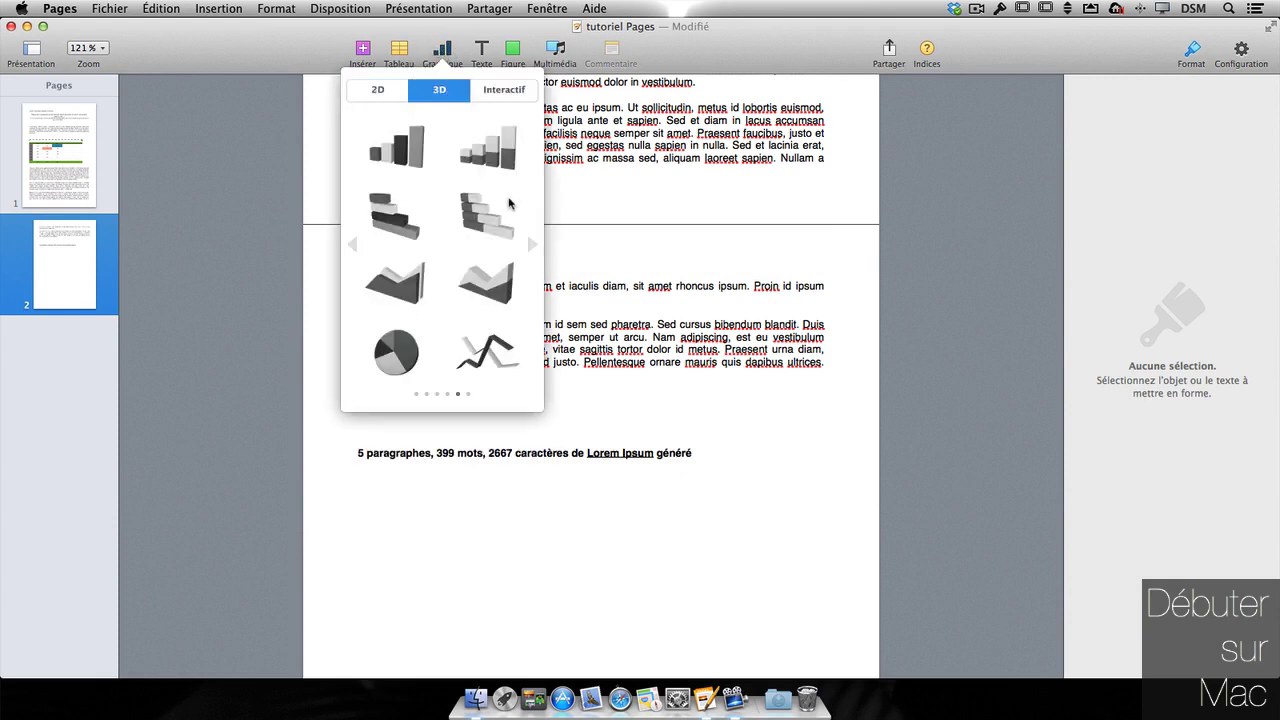
left_click(351, 248)
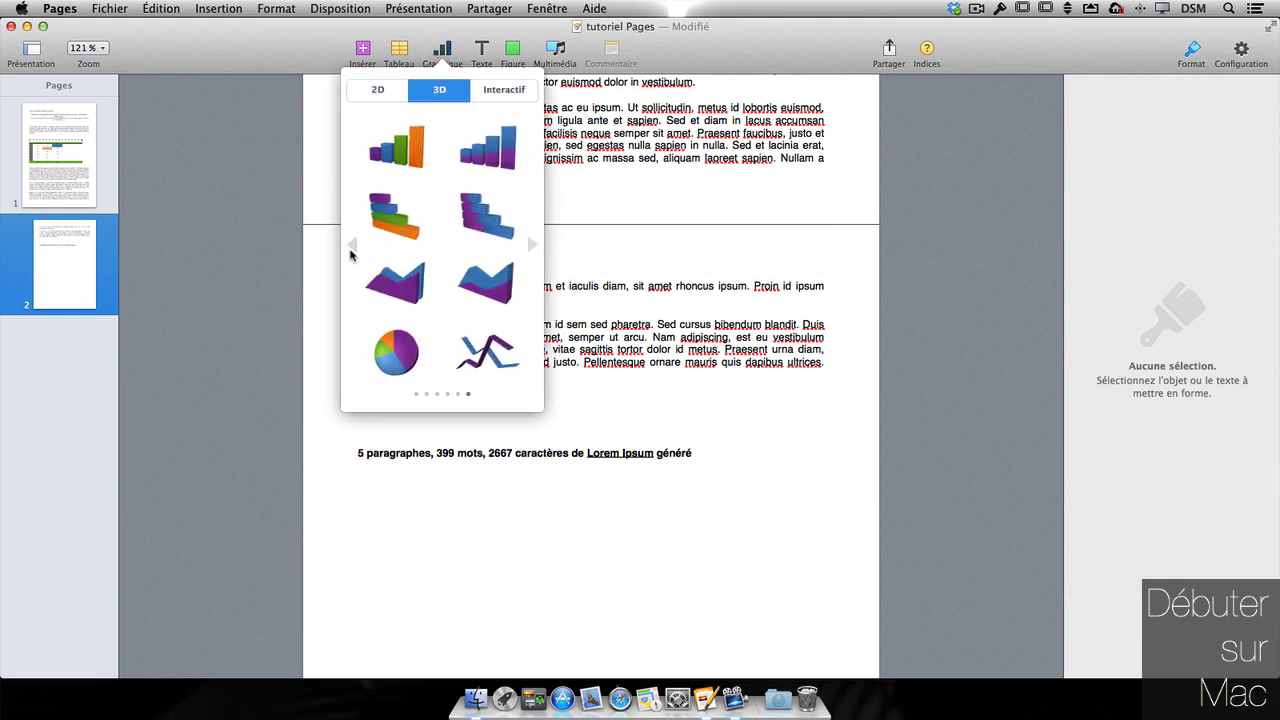
left_click(351, 248)
left_click(351, 248)
left_click(351, 248)
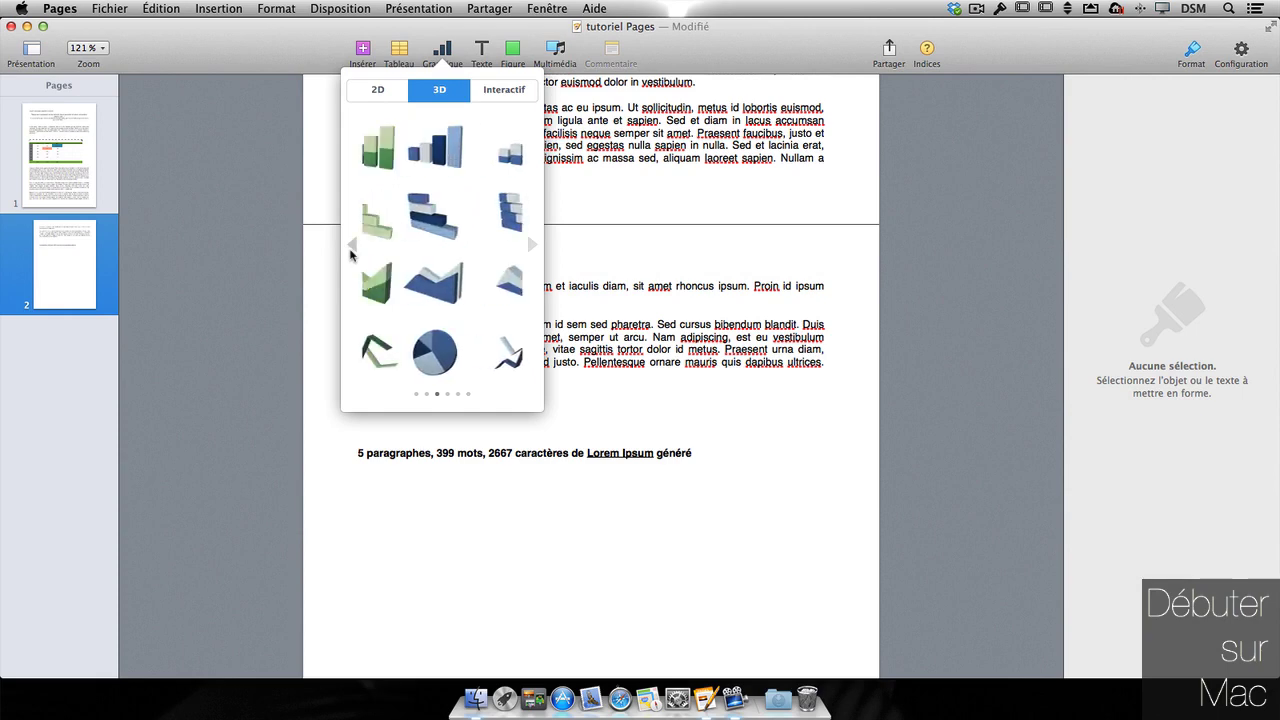
left_click(351, 248)
left_click(351, 250)
left_click(405, 283)
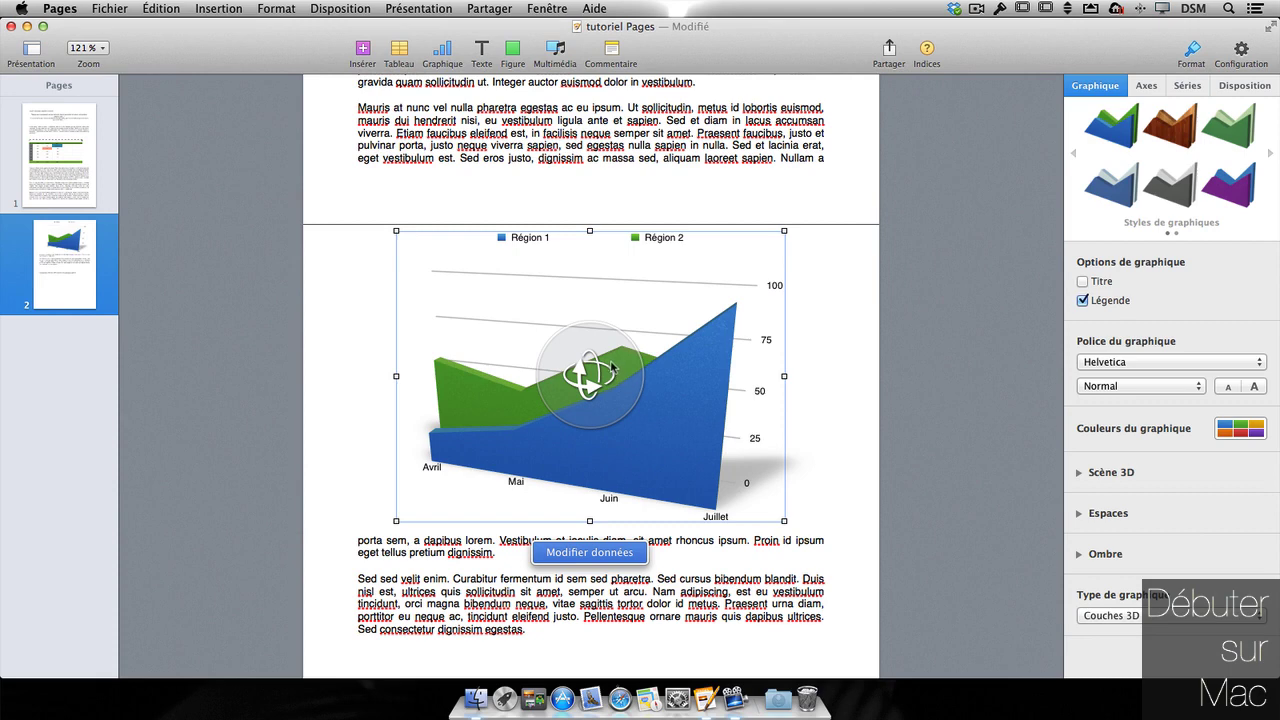
left_click(1170, 139)
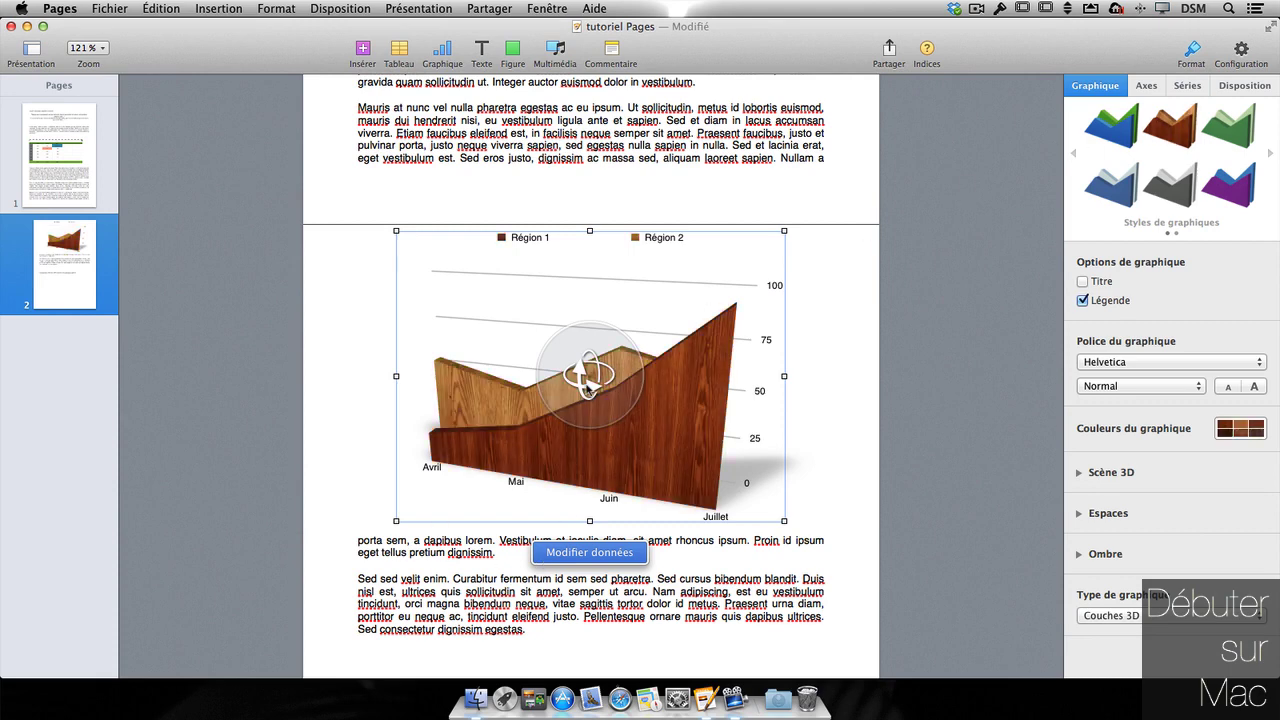
left_click_drag(588, 378, 554, 432)
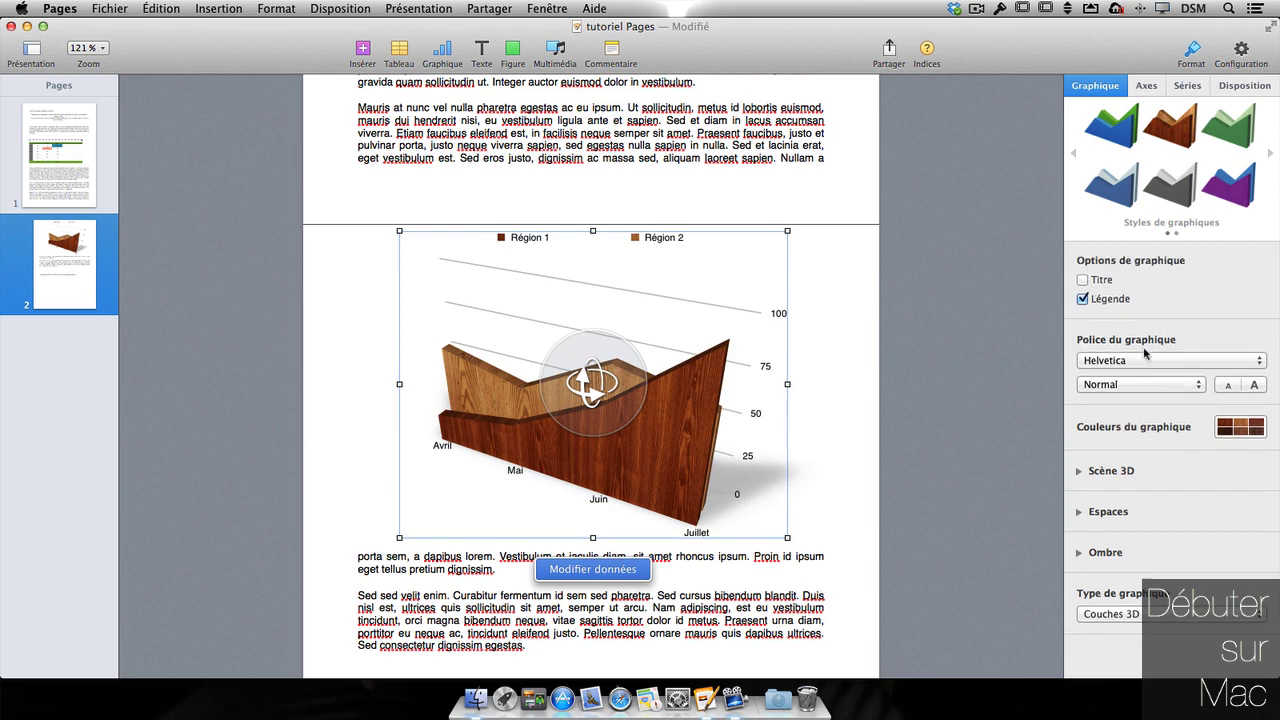
- Adjust the 3D chart's depth and set its lighting to Lumière faible
left_click(1080, 476)
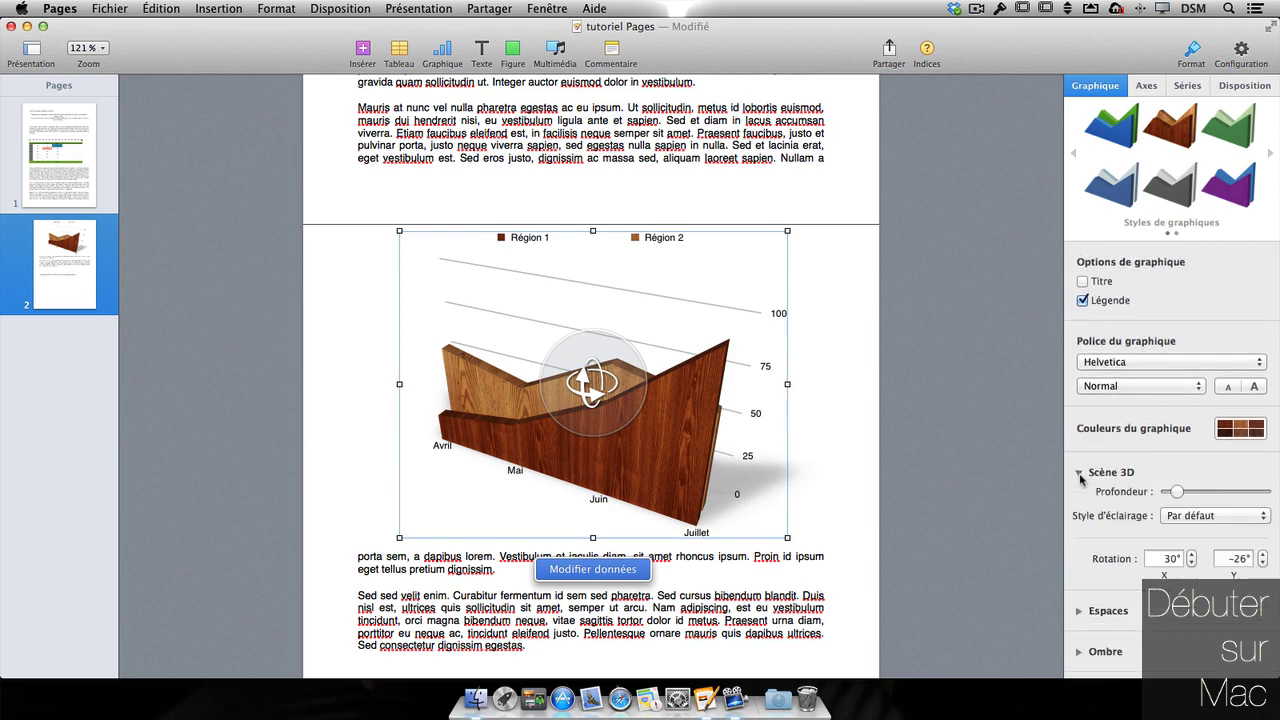
scroll(1193, 432, "down", 2)
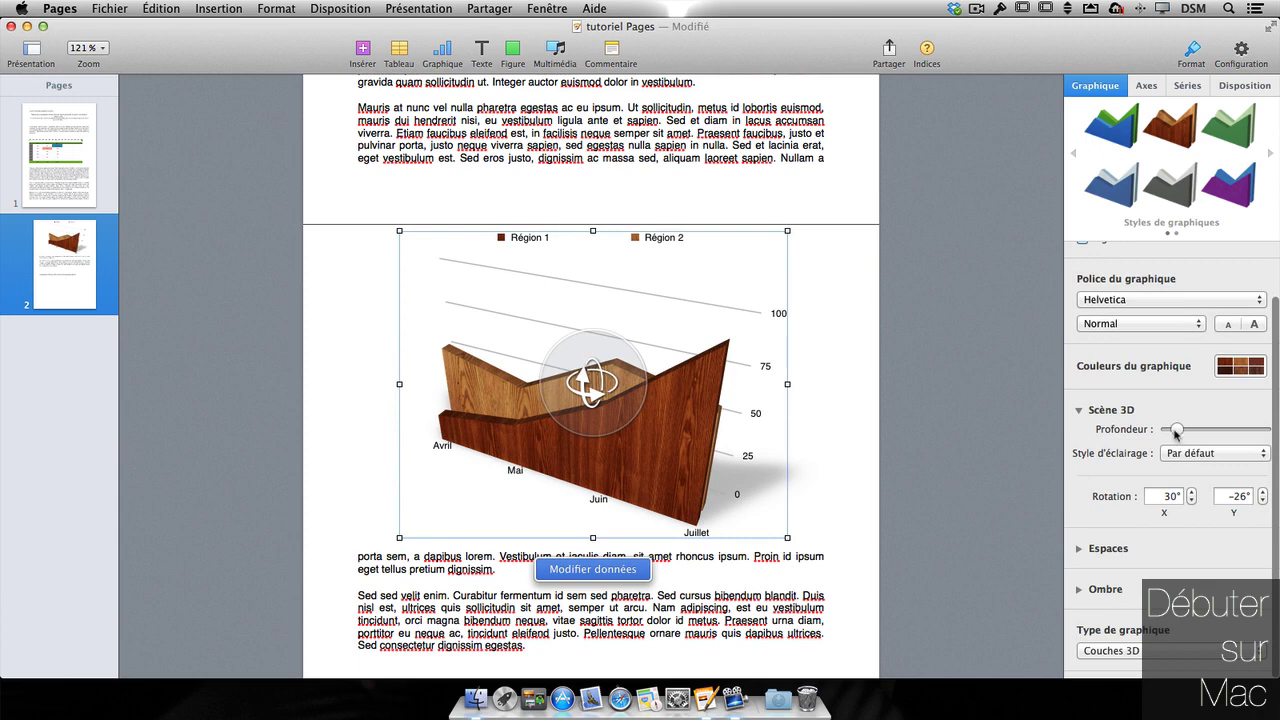
mouse_move(1176, 432)
left_mouse_down()
mouse_move(1190, 432)
mouse_move(1173, 432)
left_mouse_up()
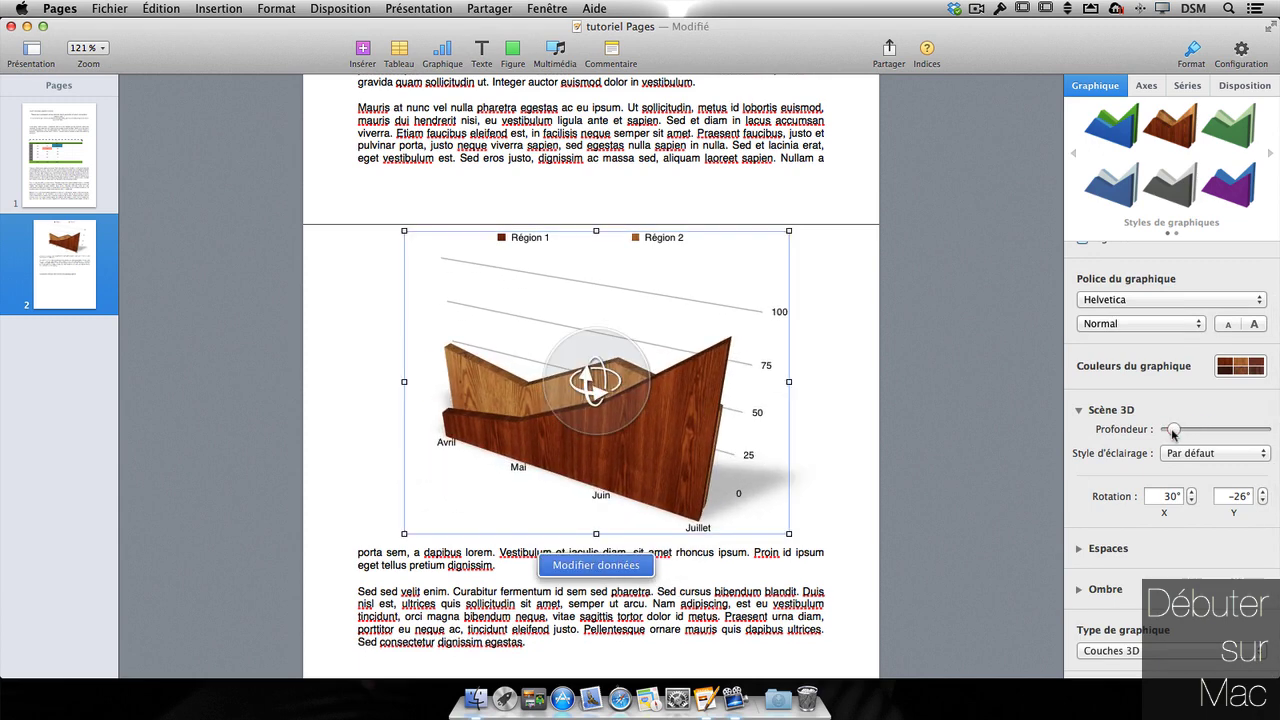
left_click(1192, 455)
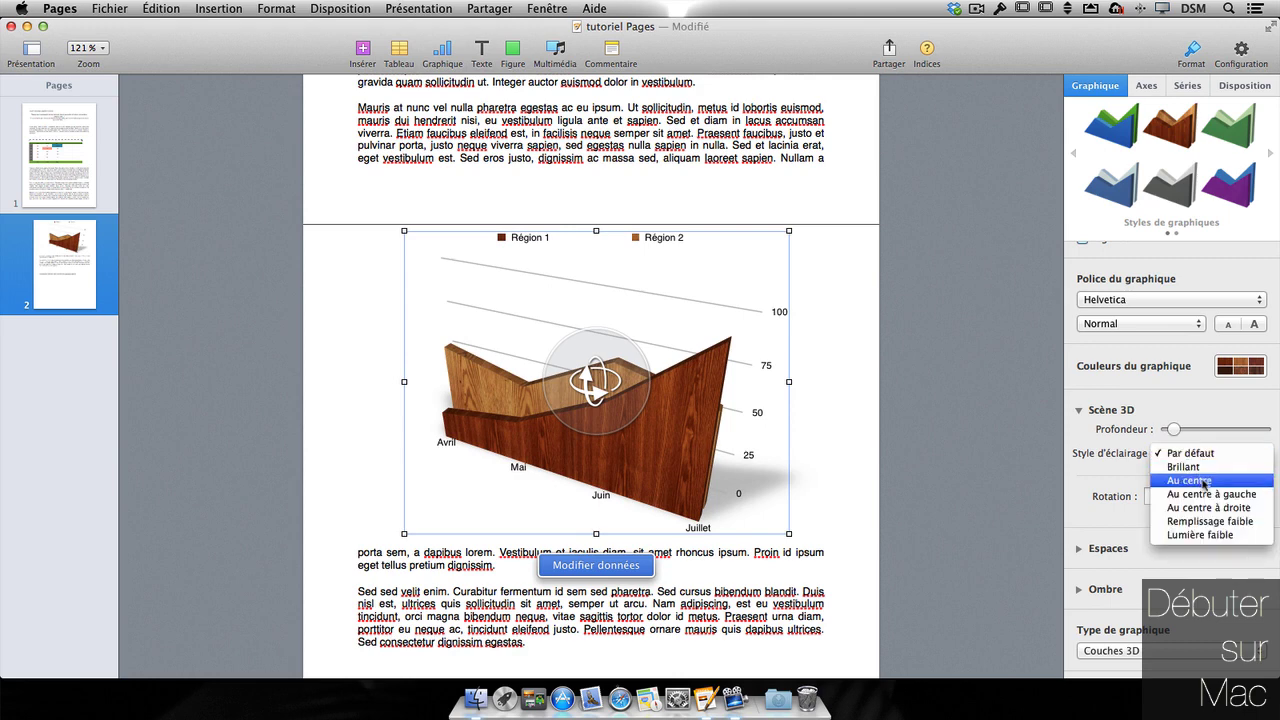
left_click(1203, 468)
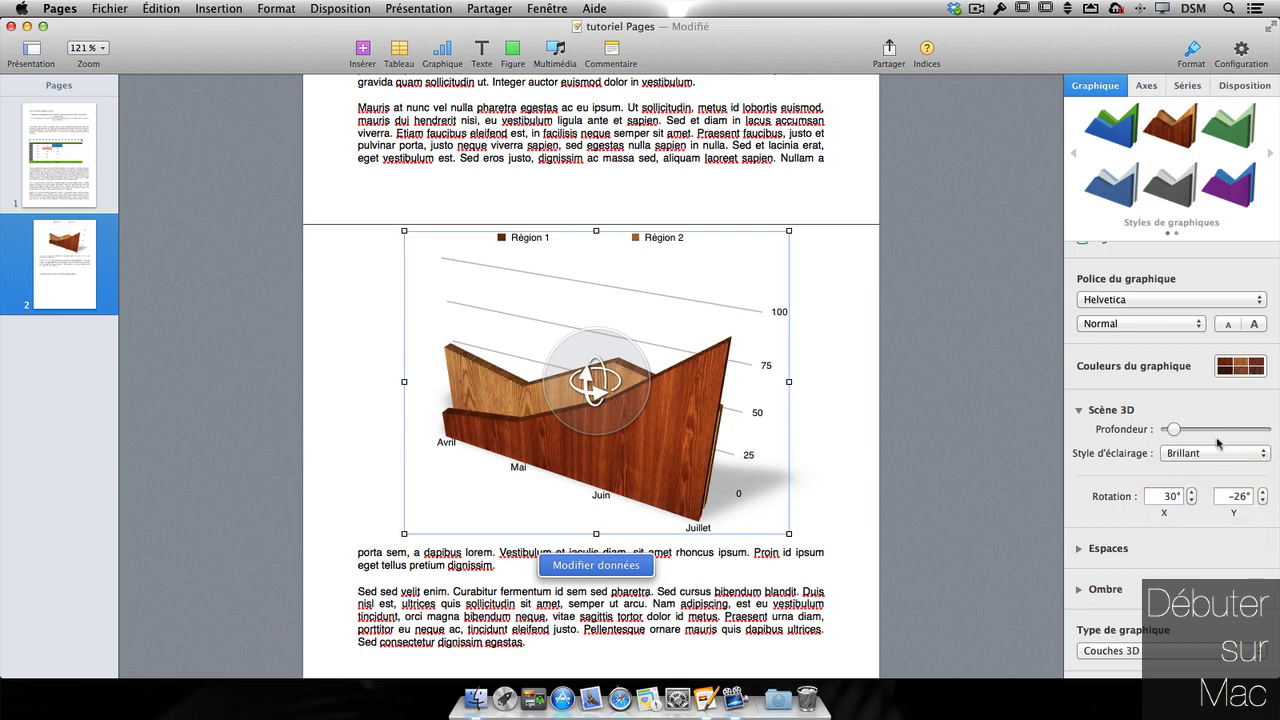
left_click(1216, 453)
left_click(1200, 522)
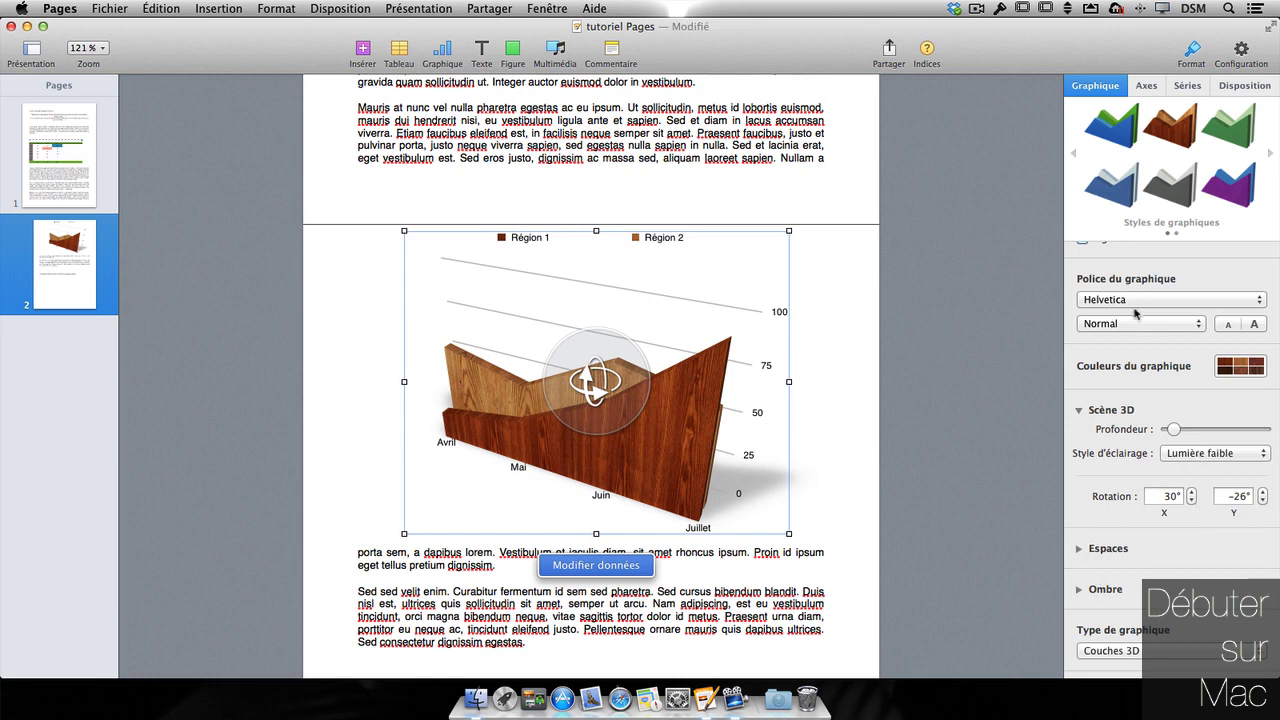
- Show numeric value labels on the chart's data series
left_click(1158, 86)
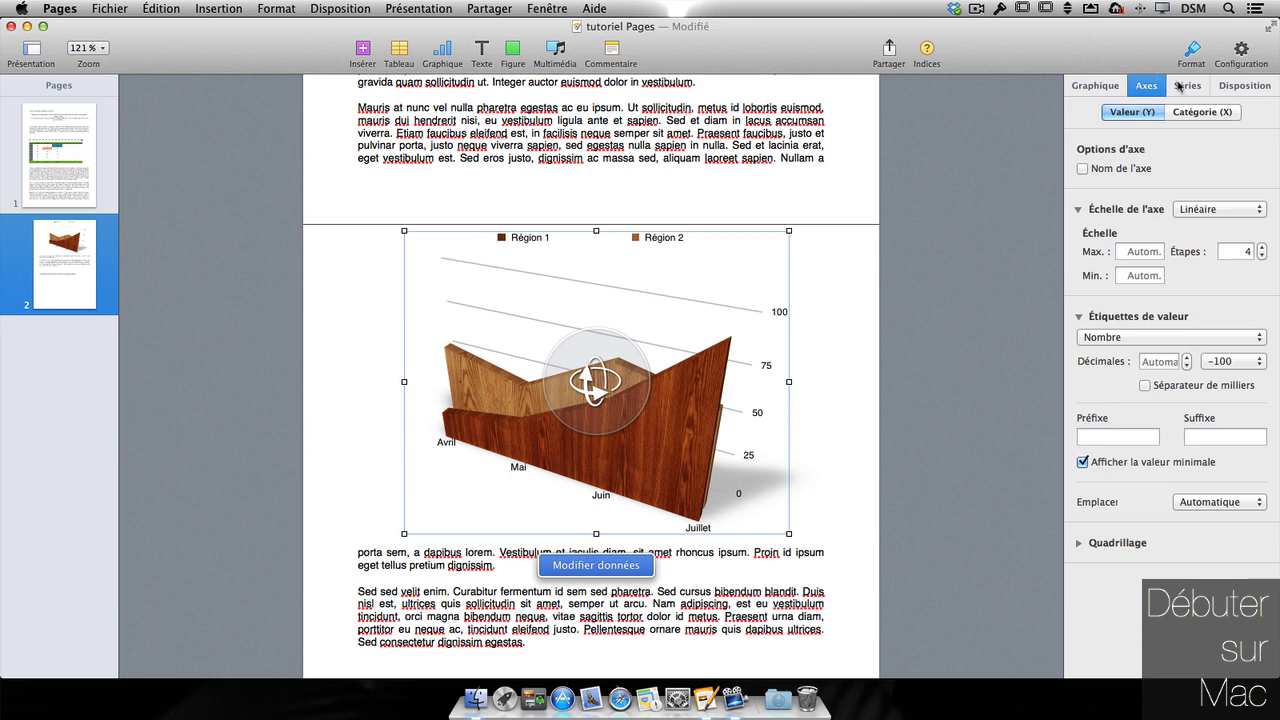
left_click(1180, 86)
left_click(1150, 142)
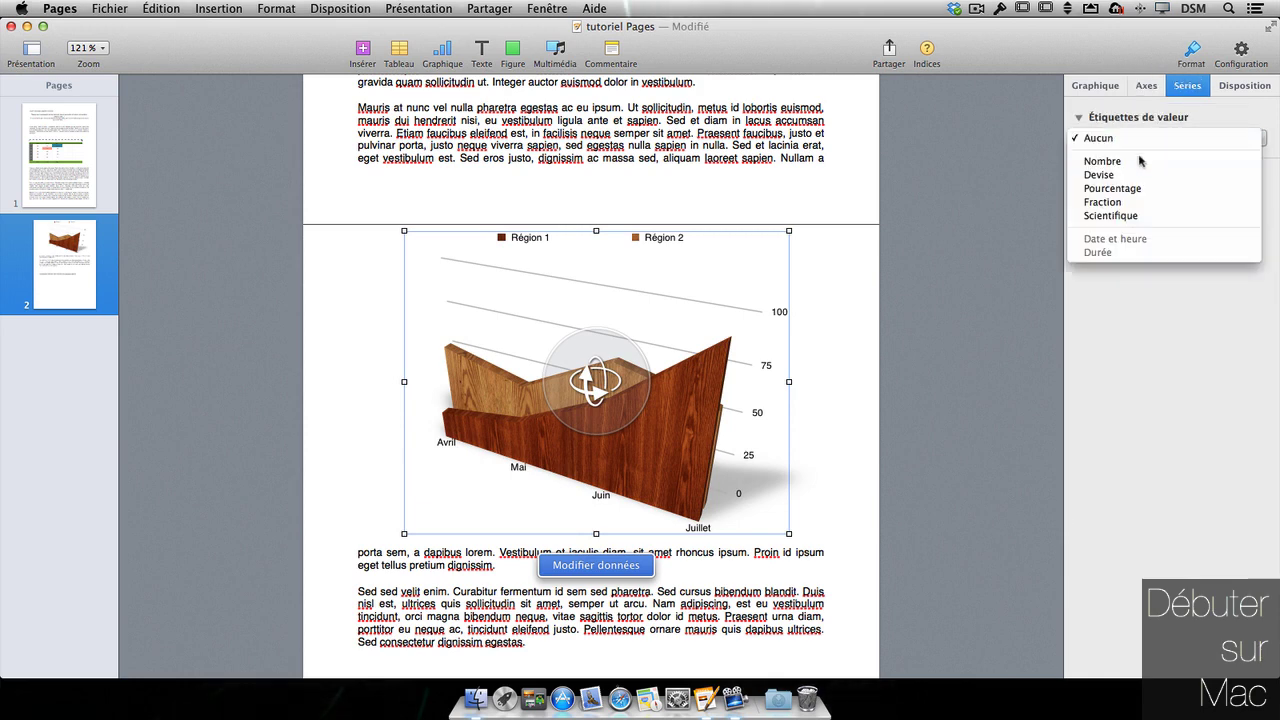
left_click(1139, 161)
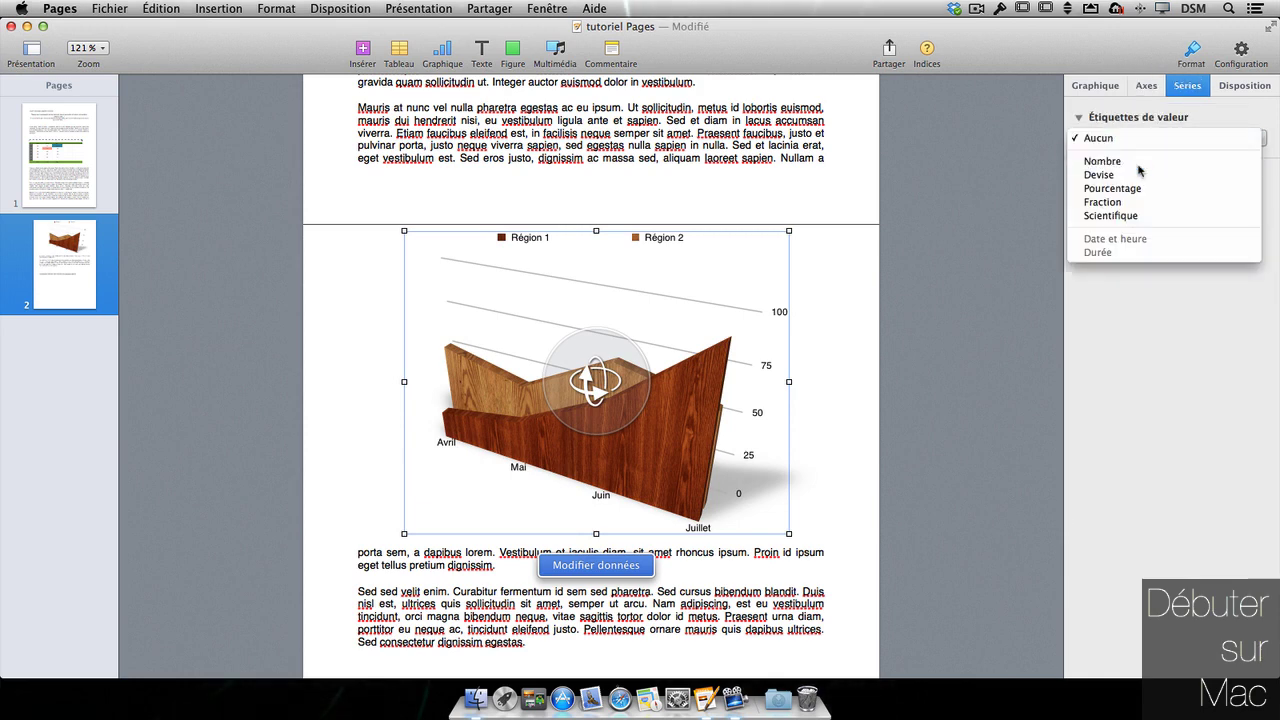
left_click(1271, 91)
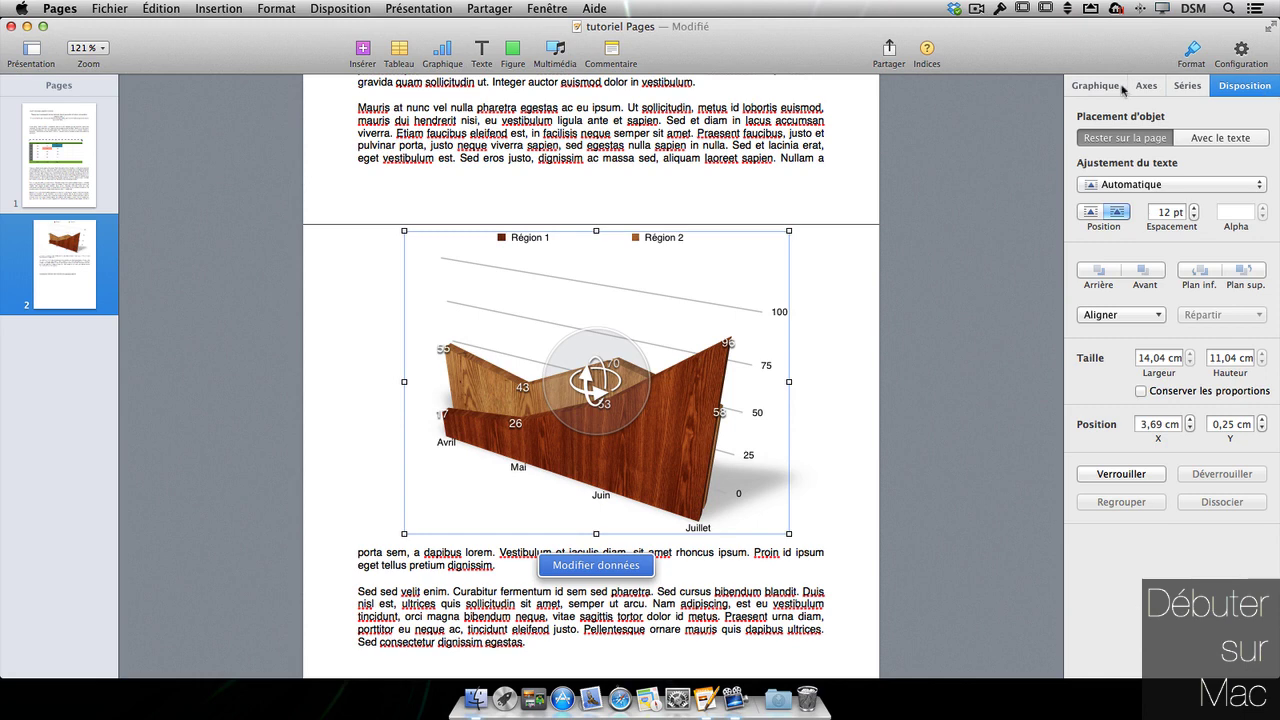
left_click(649, 464)
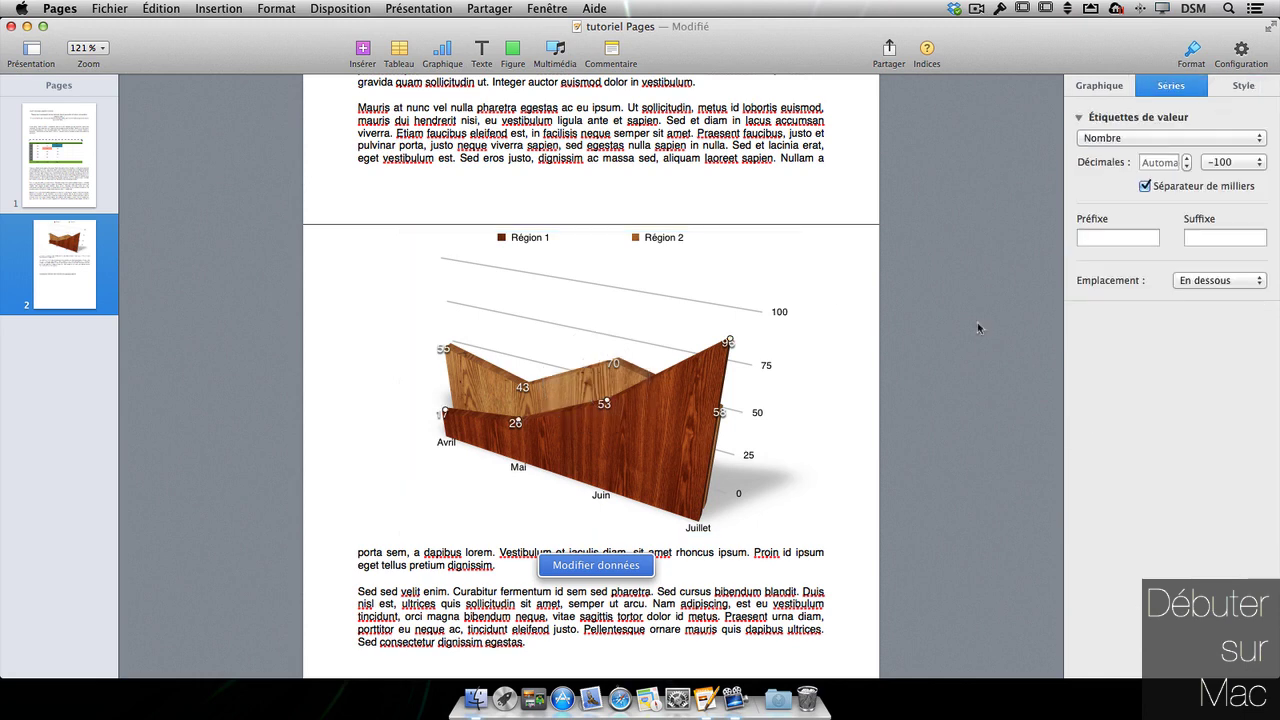
left_click(1100, 86)
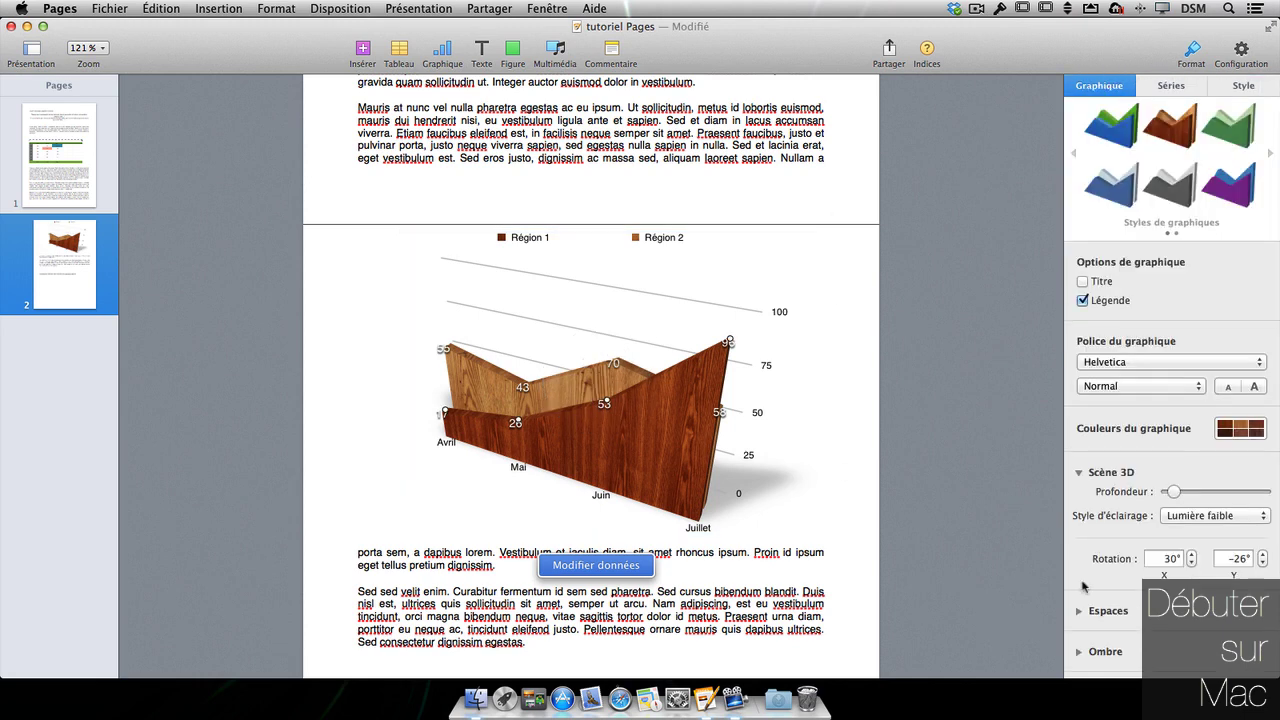
left_click(1150, 612)
- Make the chart a thinner Circulaire 3D pie tilted to a nearly face-on view
left_click(1121, 600)
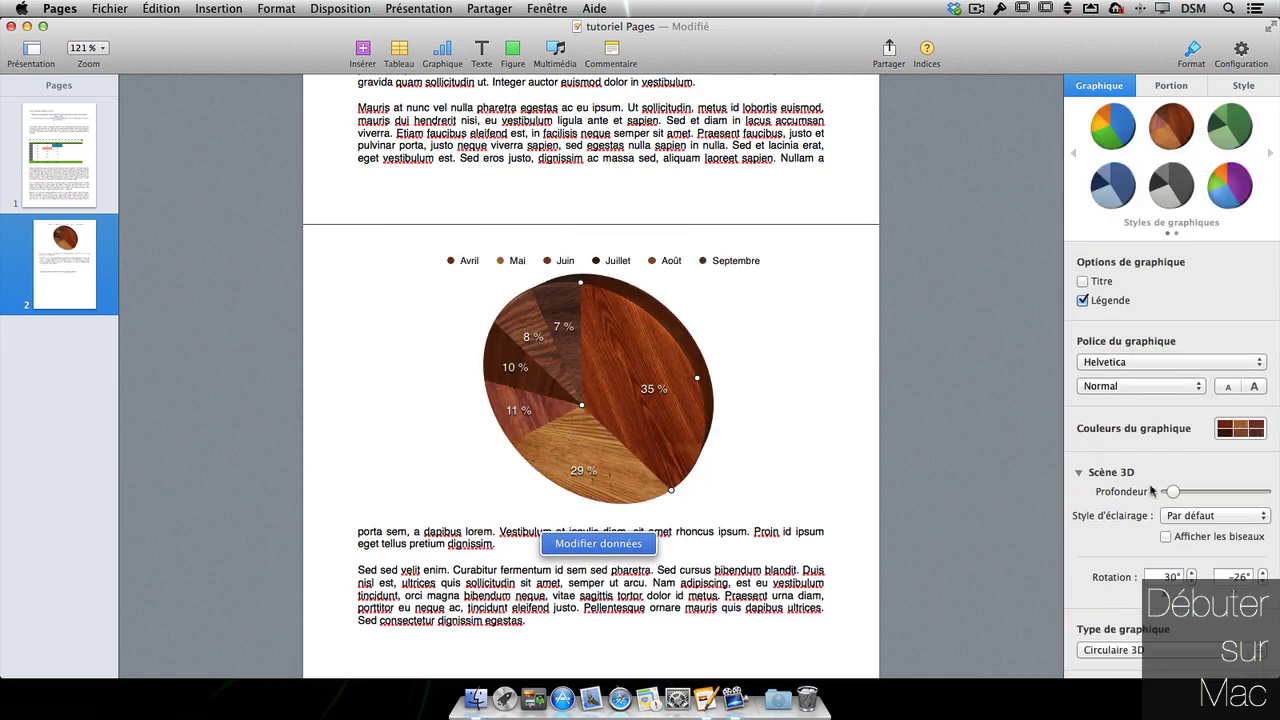
left_click_drag(1173, 491, 1168, 491)
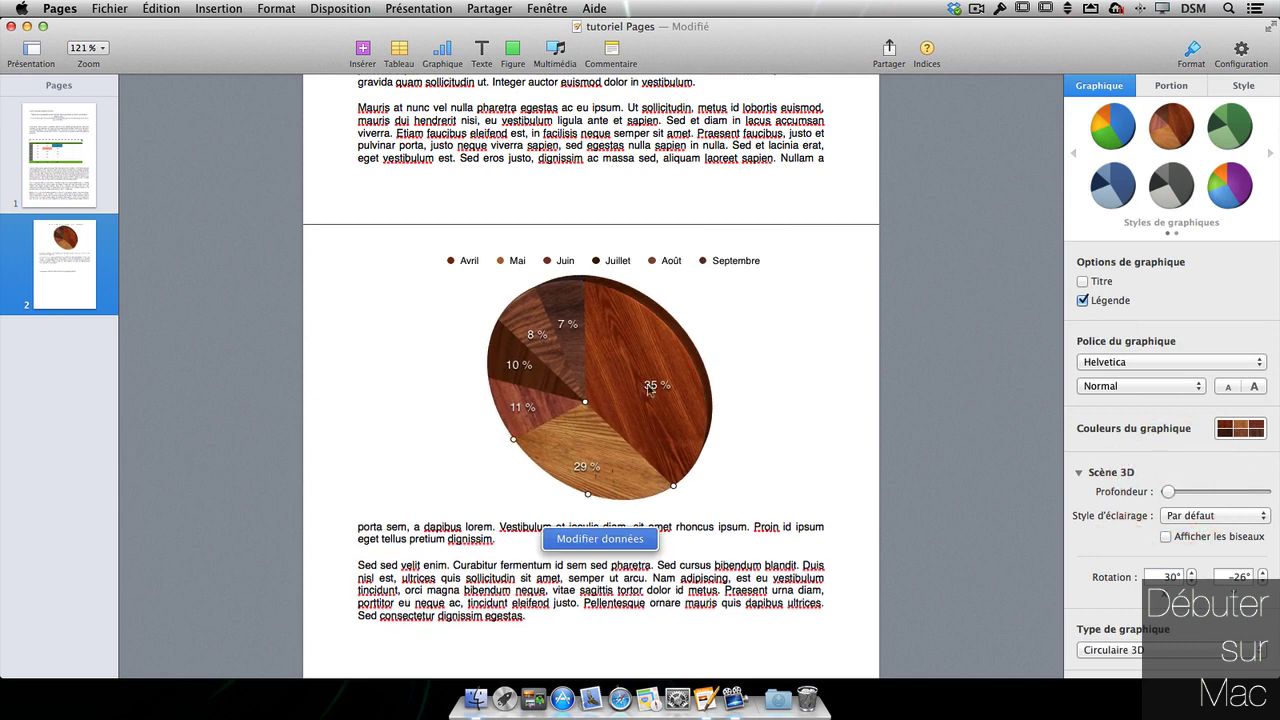
left_click(790, 368)
left_click(594, 402)
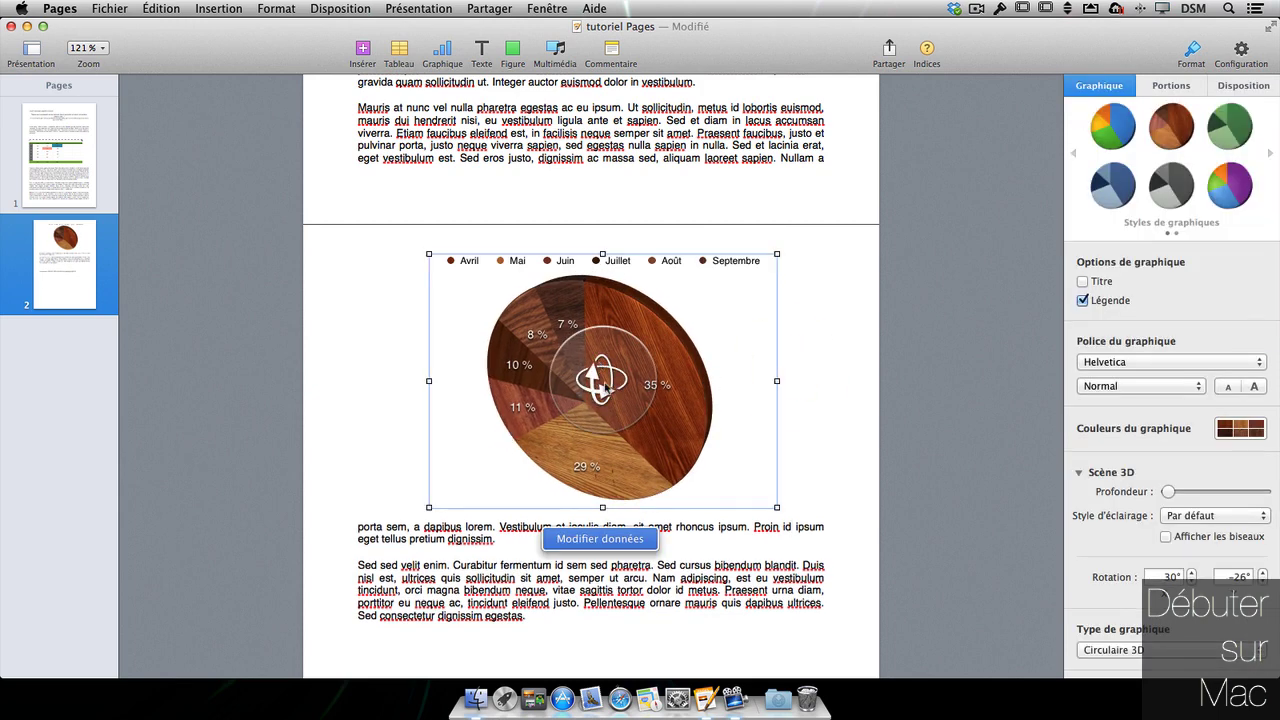
left_click_drag(601, 383, 613, 332)
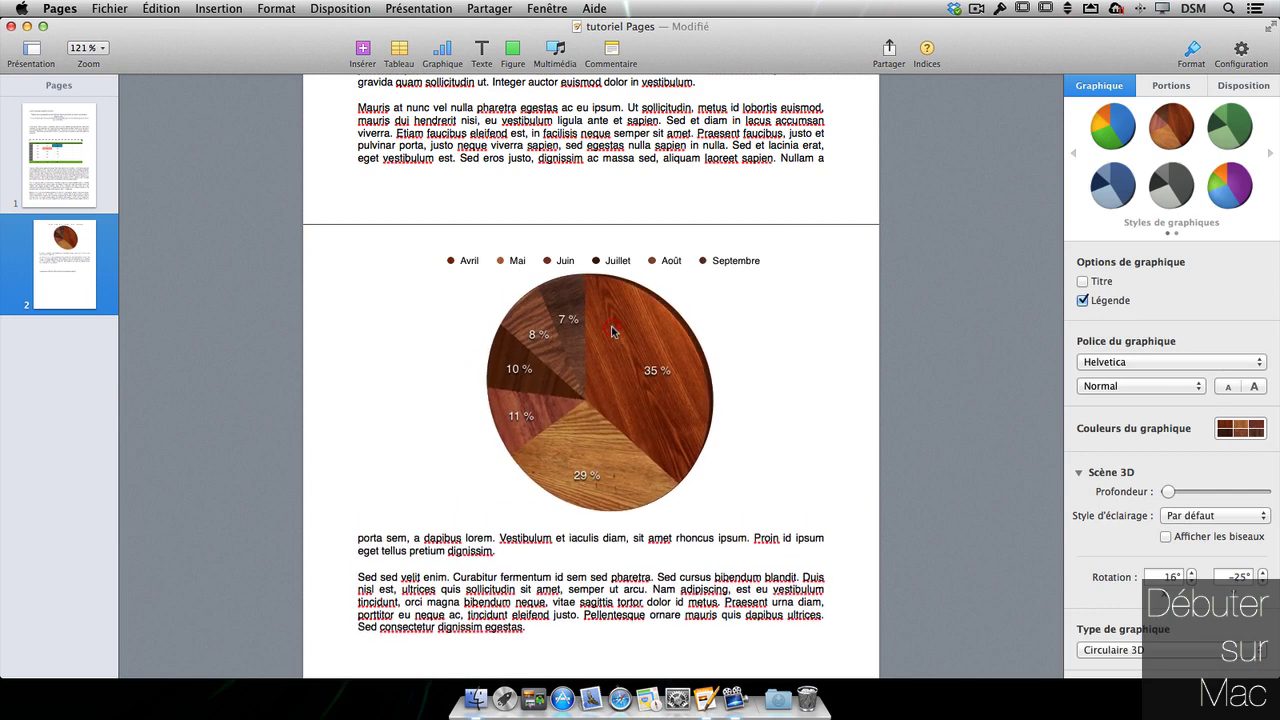
- Pull the 35 % slice out, select the 11 % slice, and nudge the pie into position
left_click(690, 417)
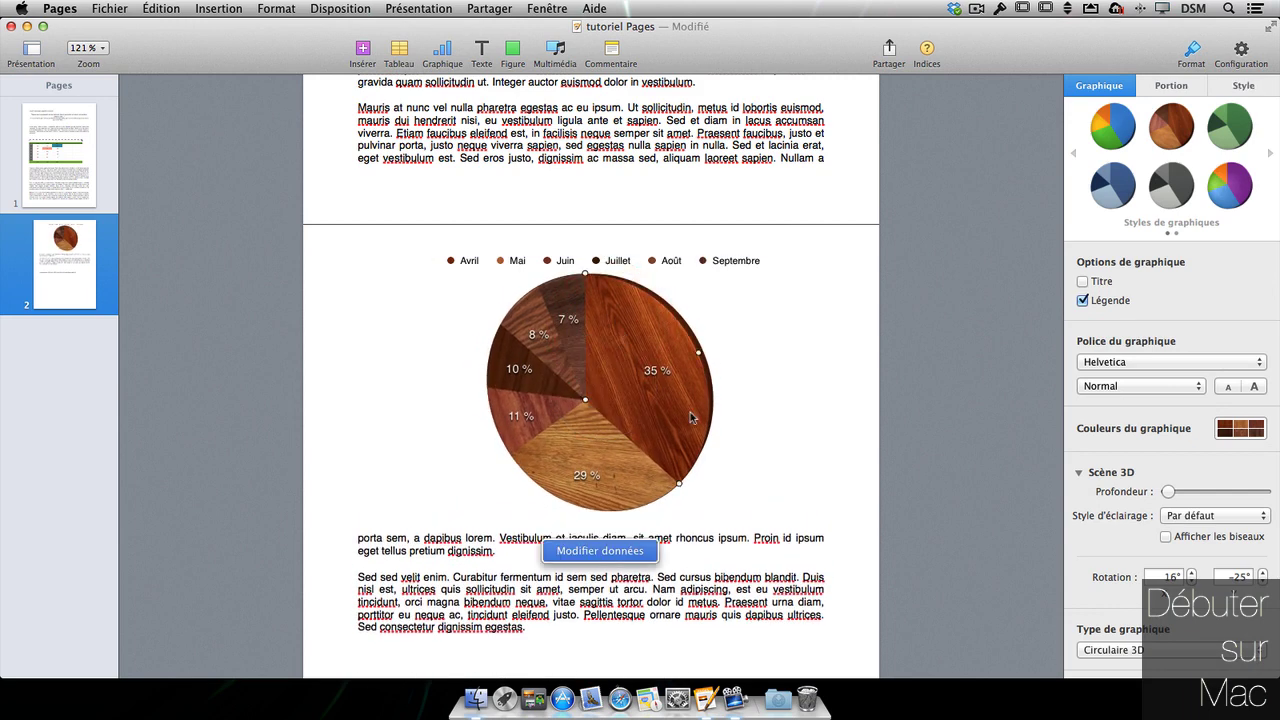
left_click_drag(690, 414, 716, 411)
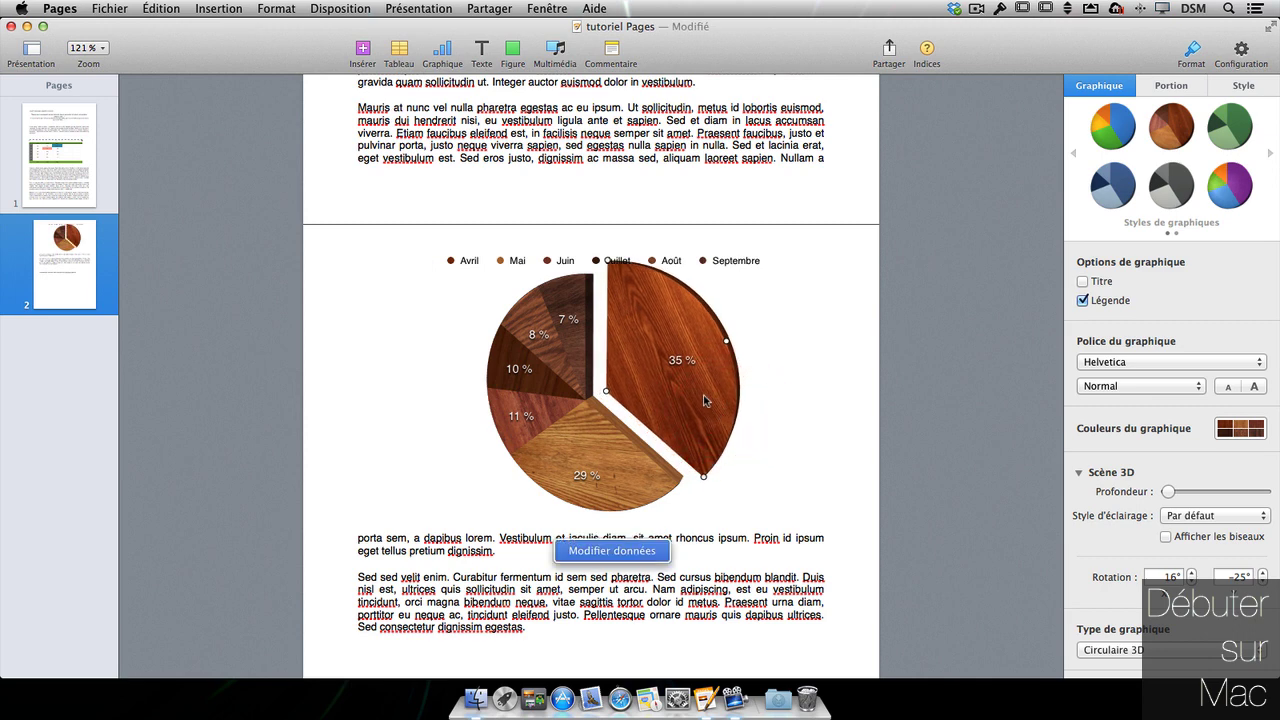
left_click_drag(509, 424, 425, 462)
left_click(461, 437)
left_click(458, 458)
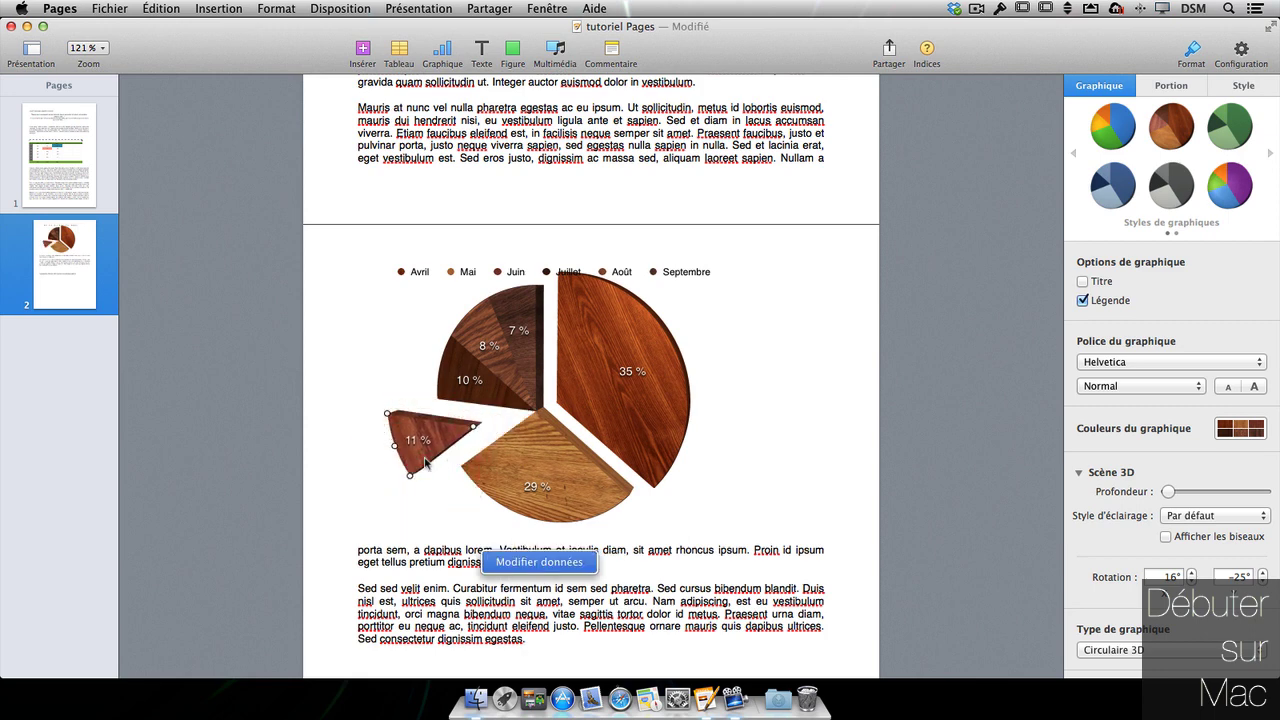
left_click(539, 489)
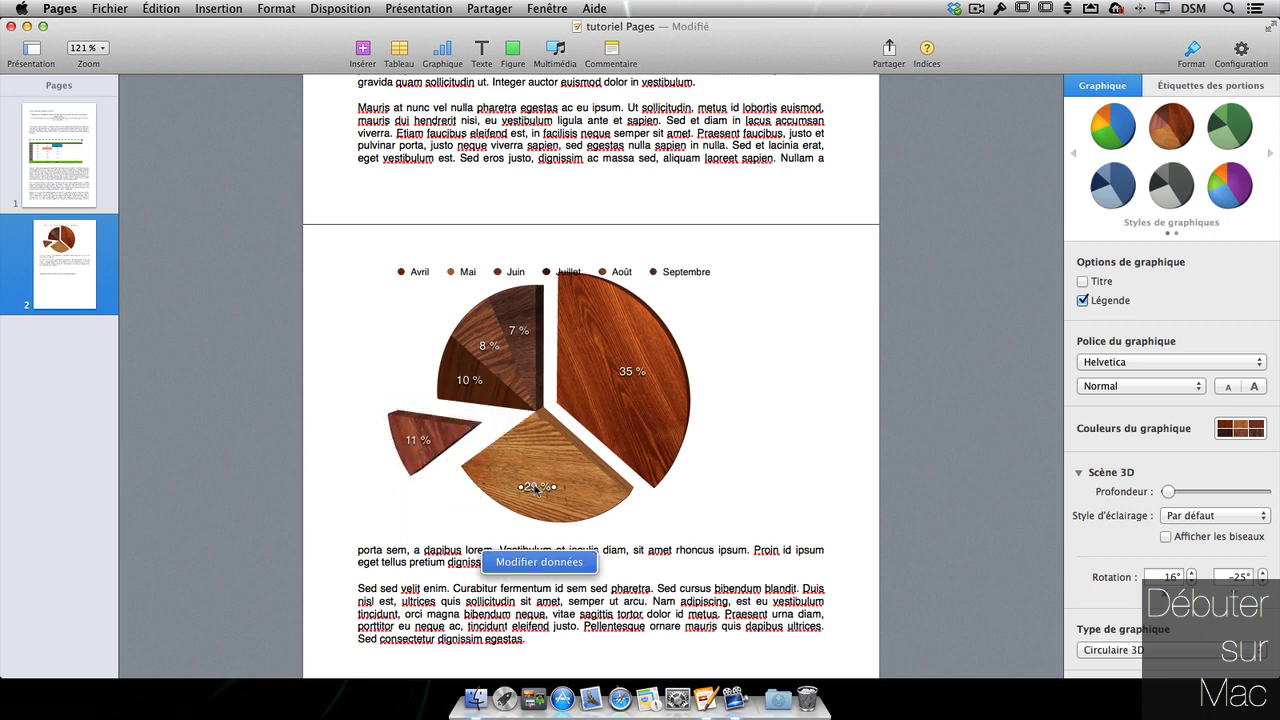
left_click_drag(536, 489, 547, 477)
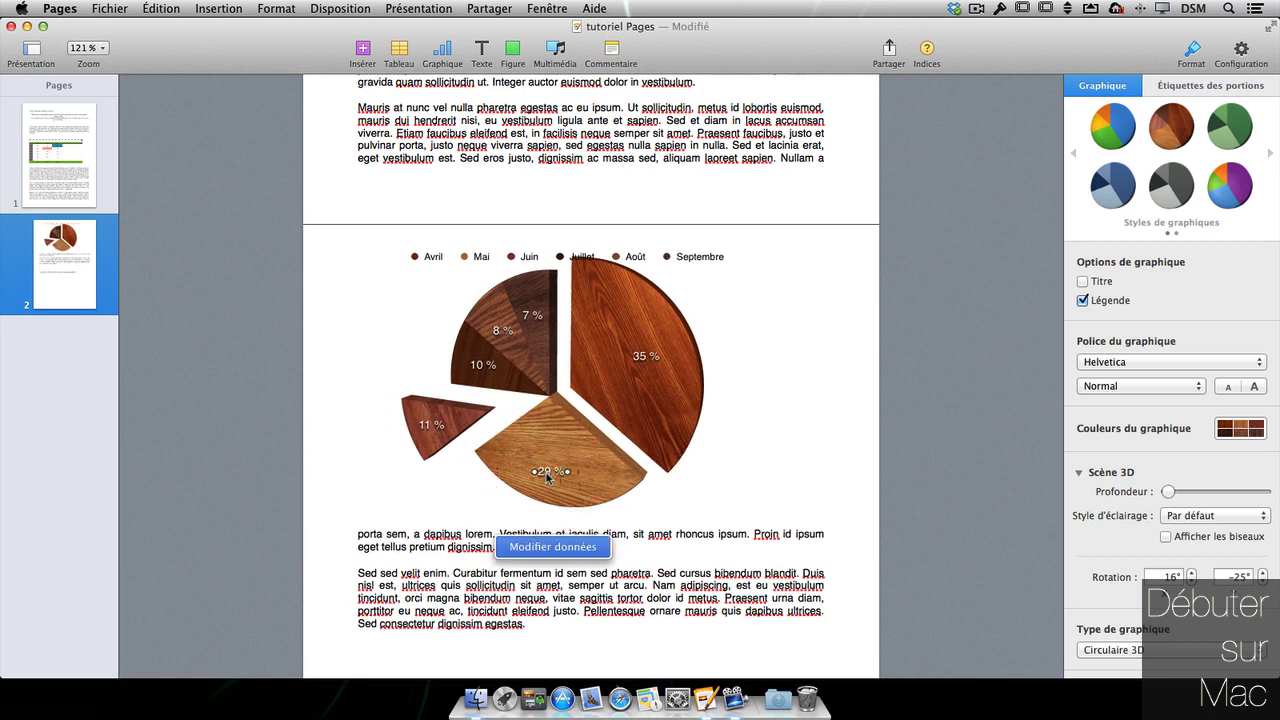
left_click(575, 548)
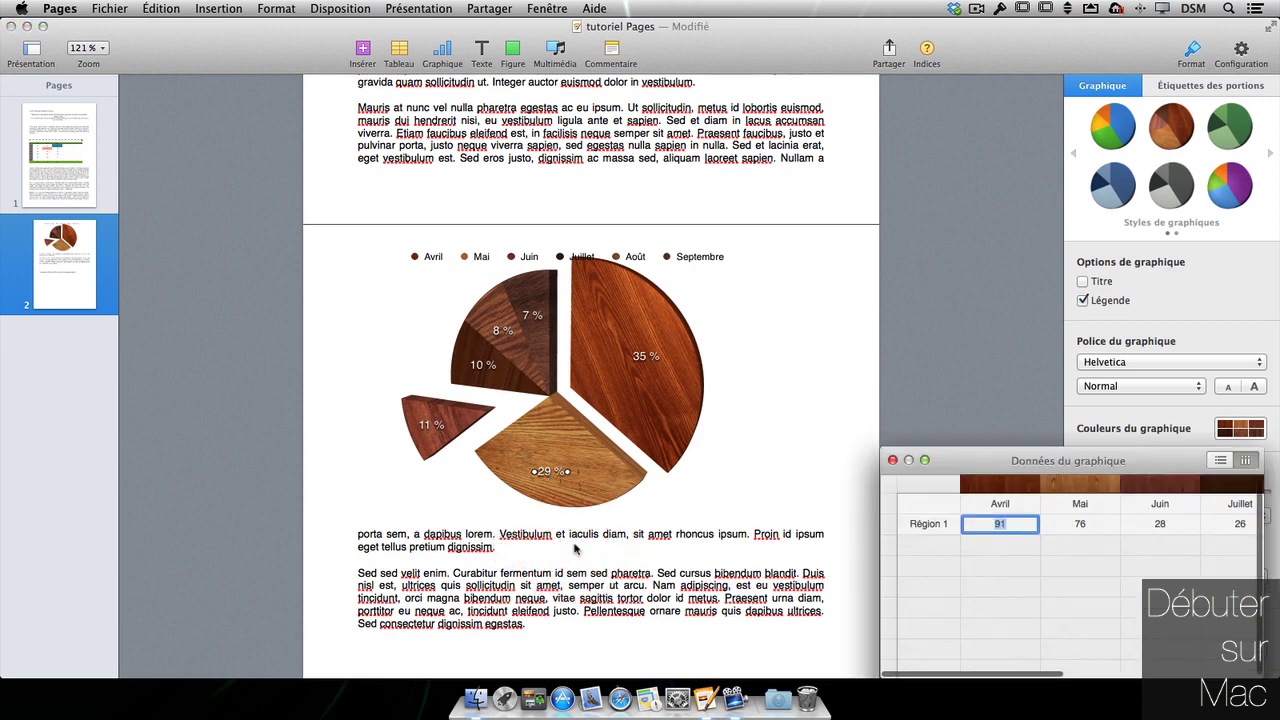
scroll(1114, 657, "right", 3)
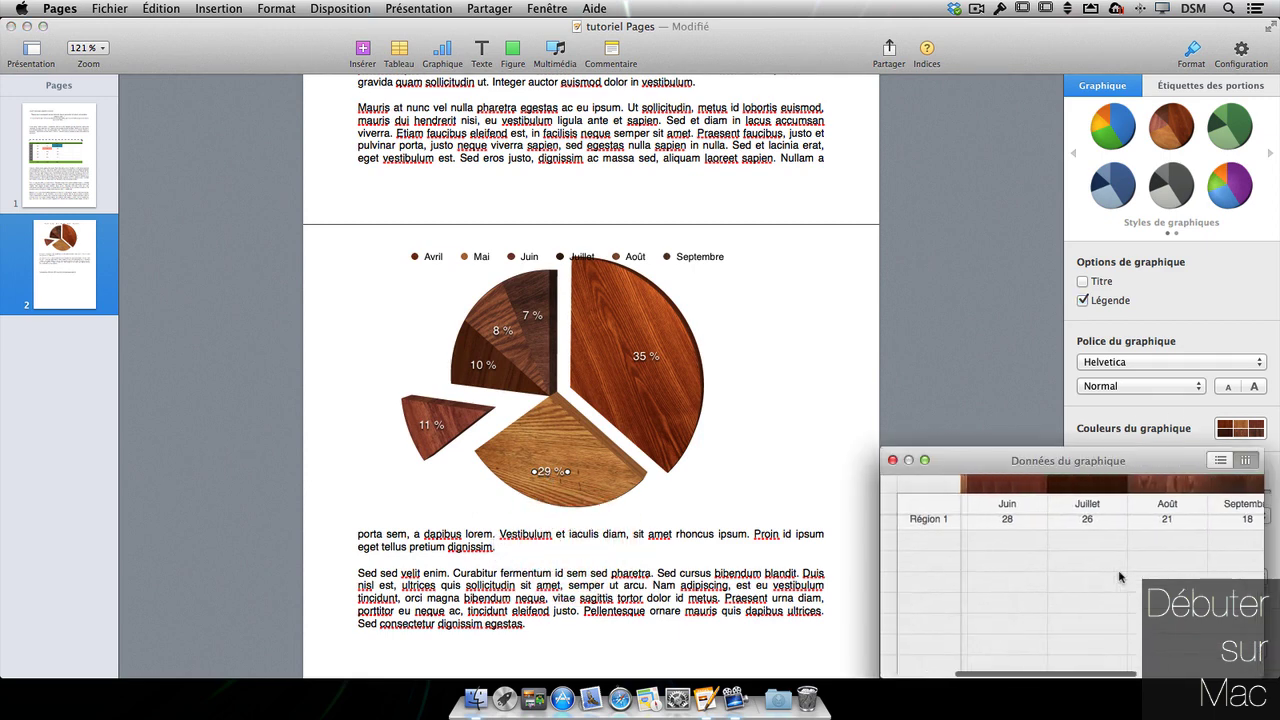
scroll(1114, 657, "left", 3)
left_click(1222, 460)
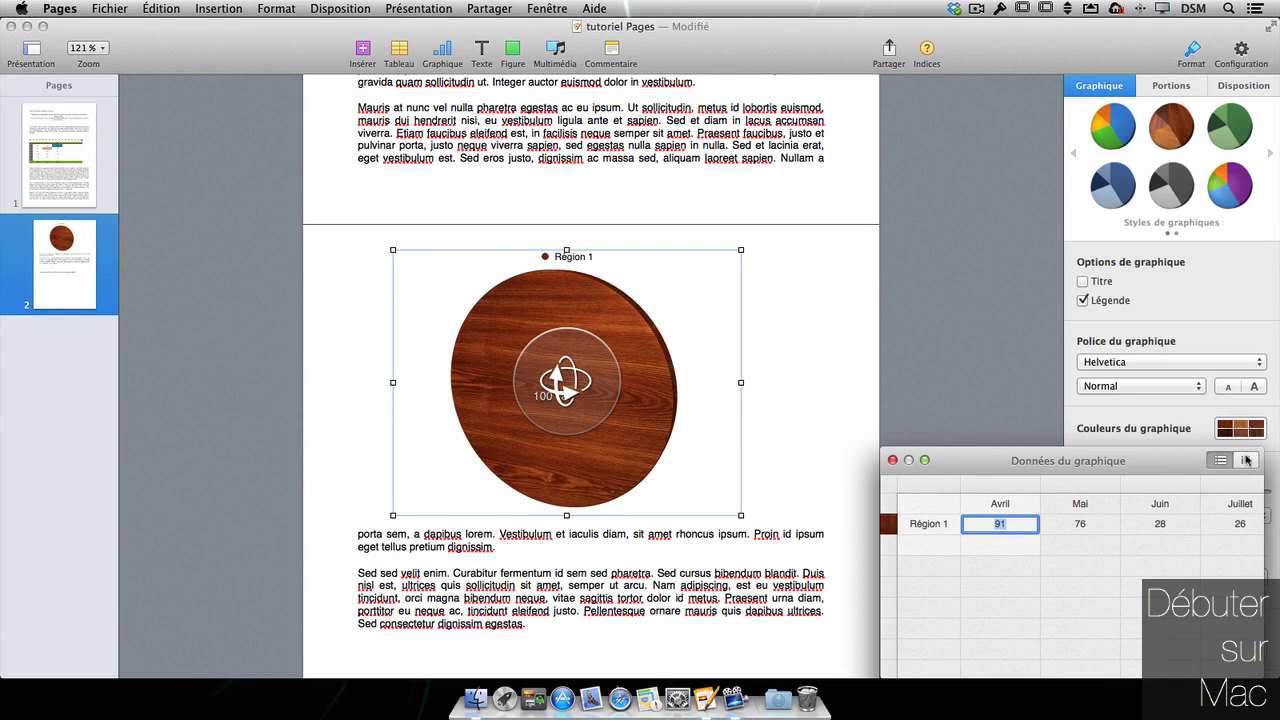
left_click(1245, 459)
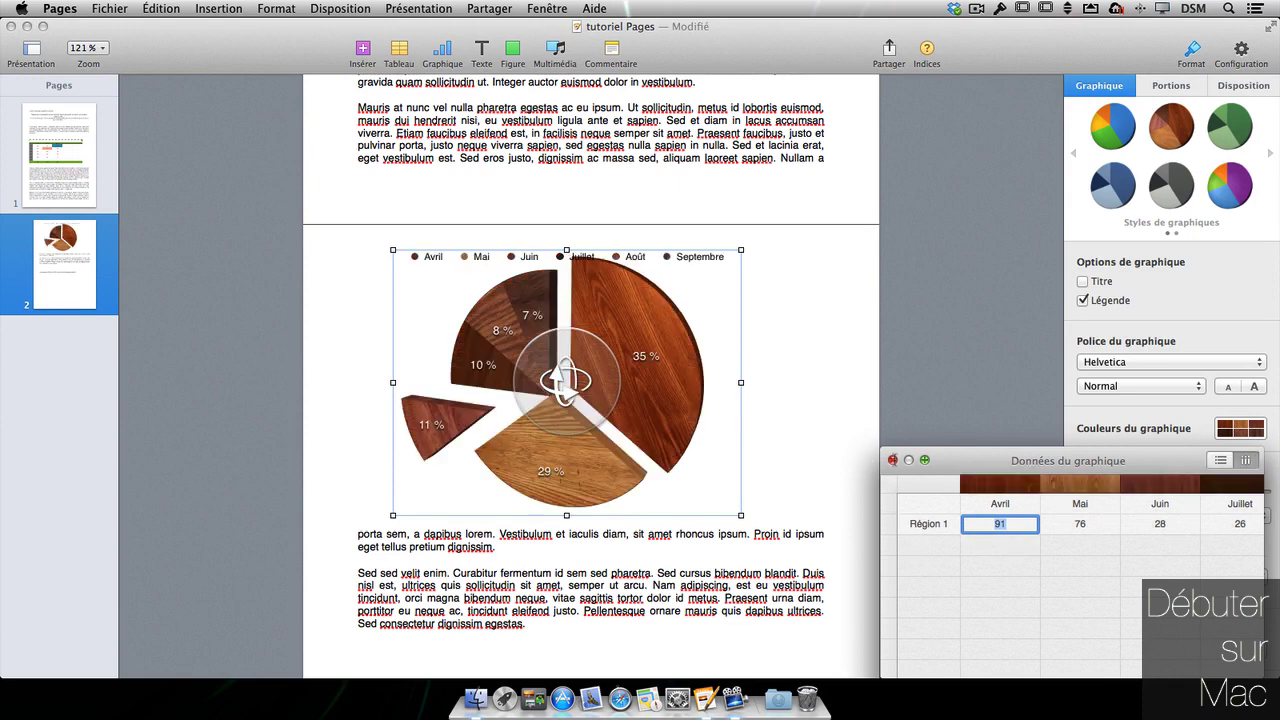
left_click(893, 460)
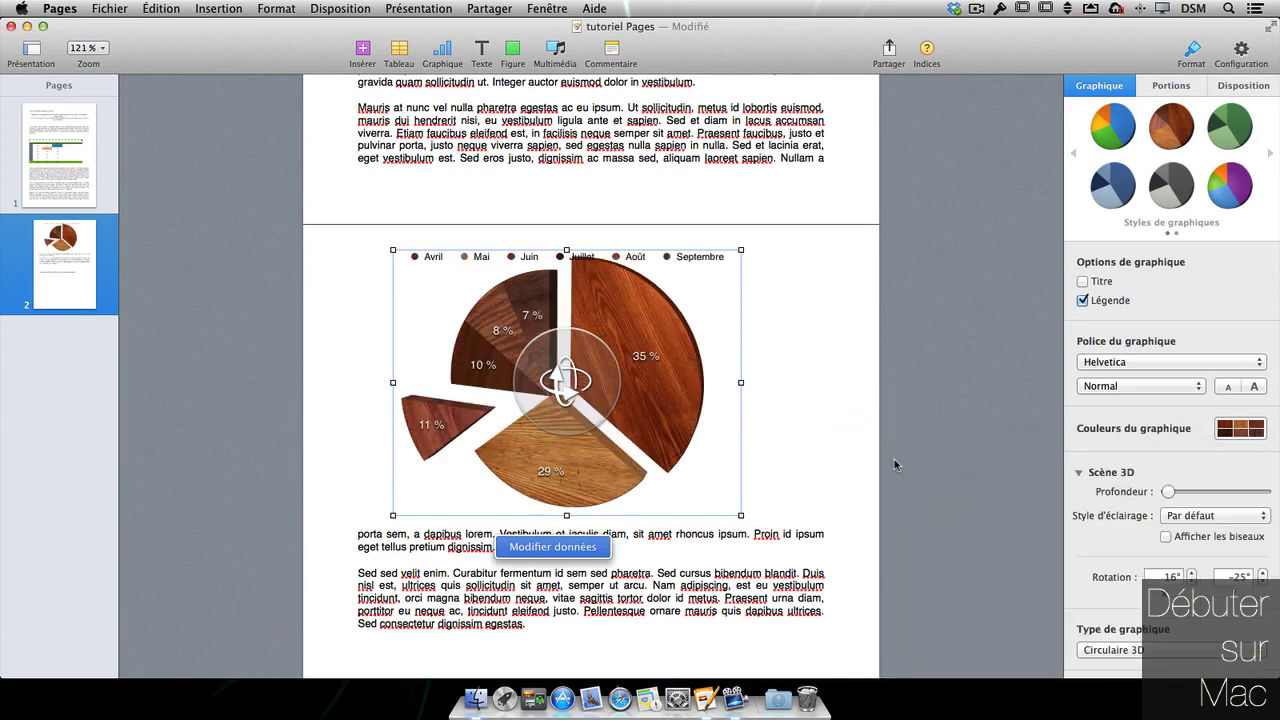
scroll(623, 481, "down", 8)
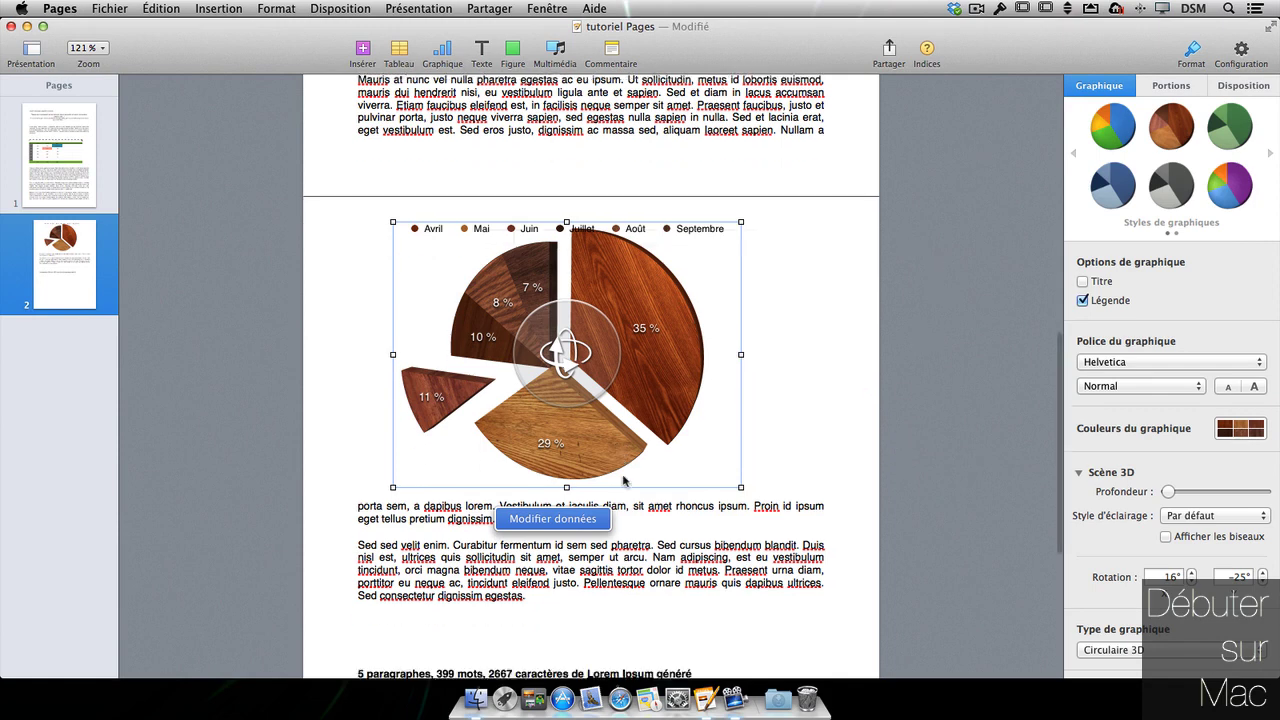
- On a new line below the pie, insert an interactive column chart
left_click(720, 351)
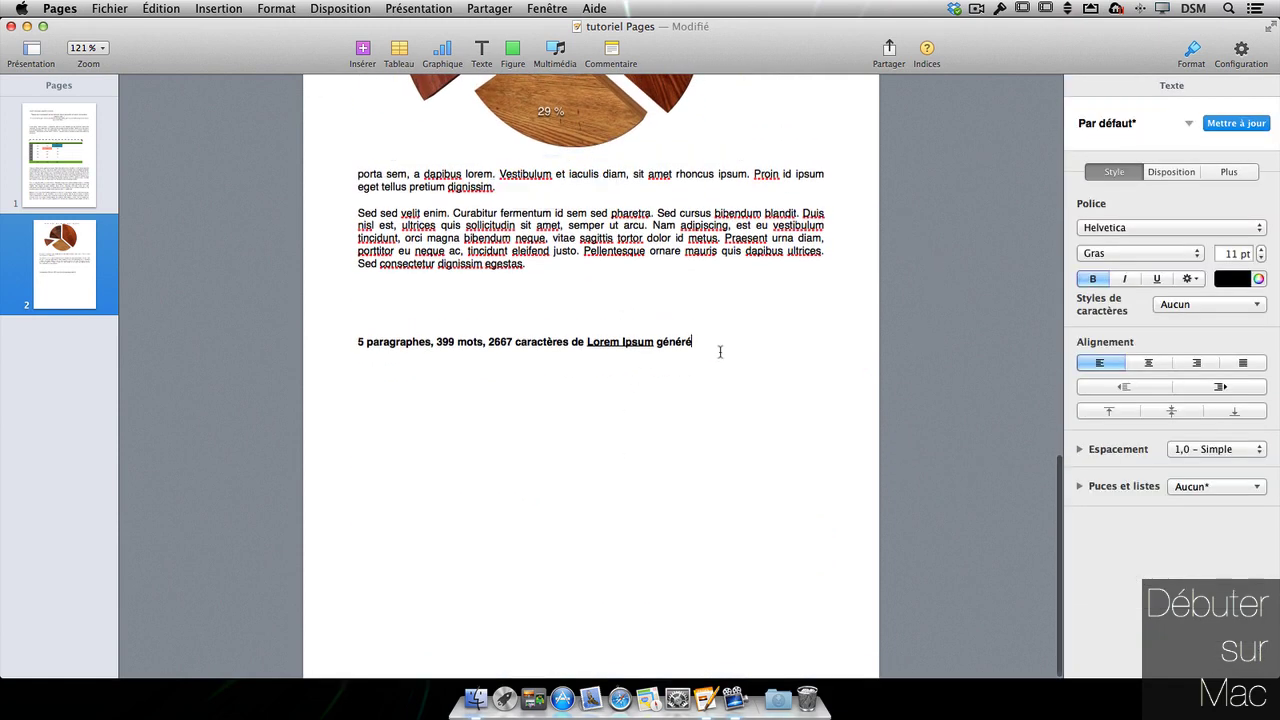
key("Return")
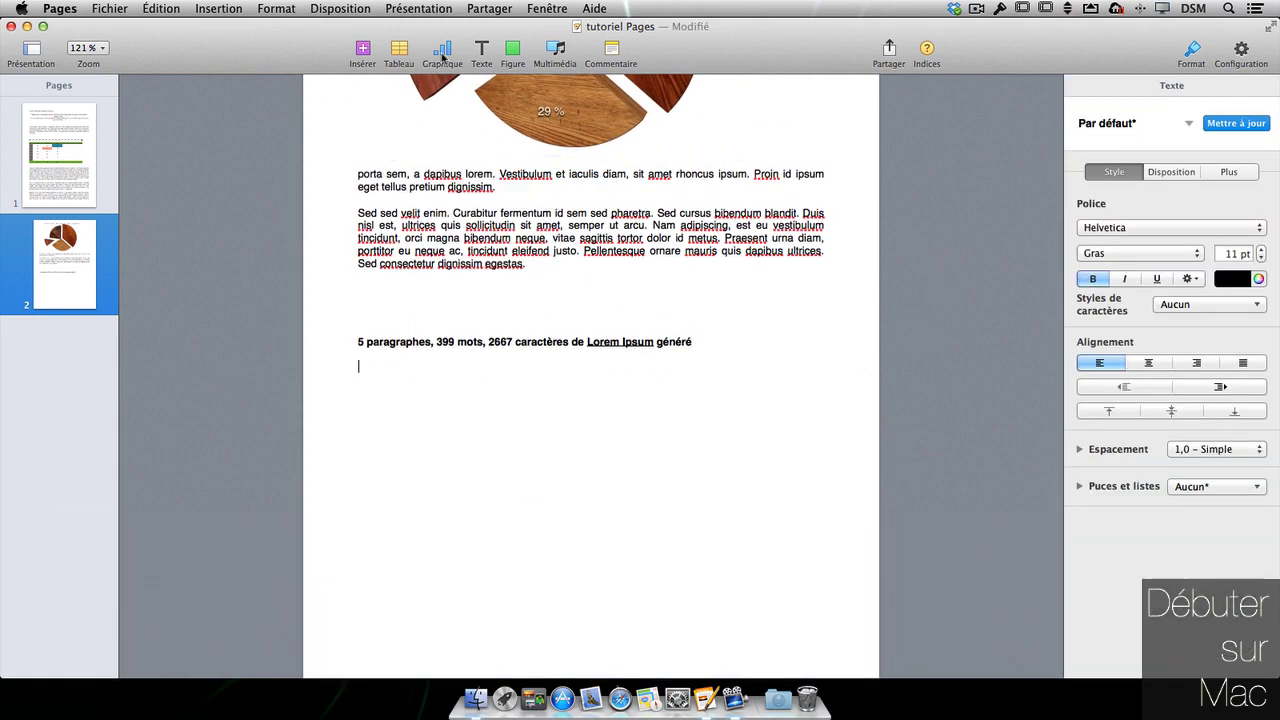
left_click(443, 53)
left_click(500, 99)
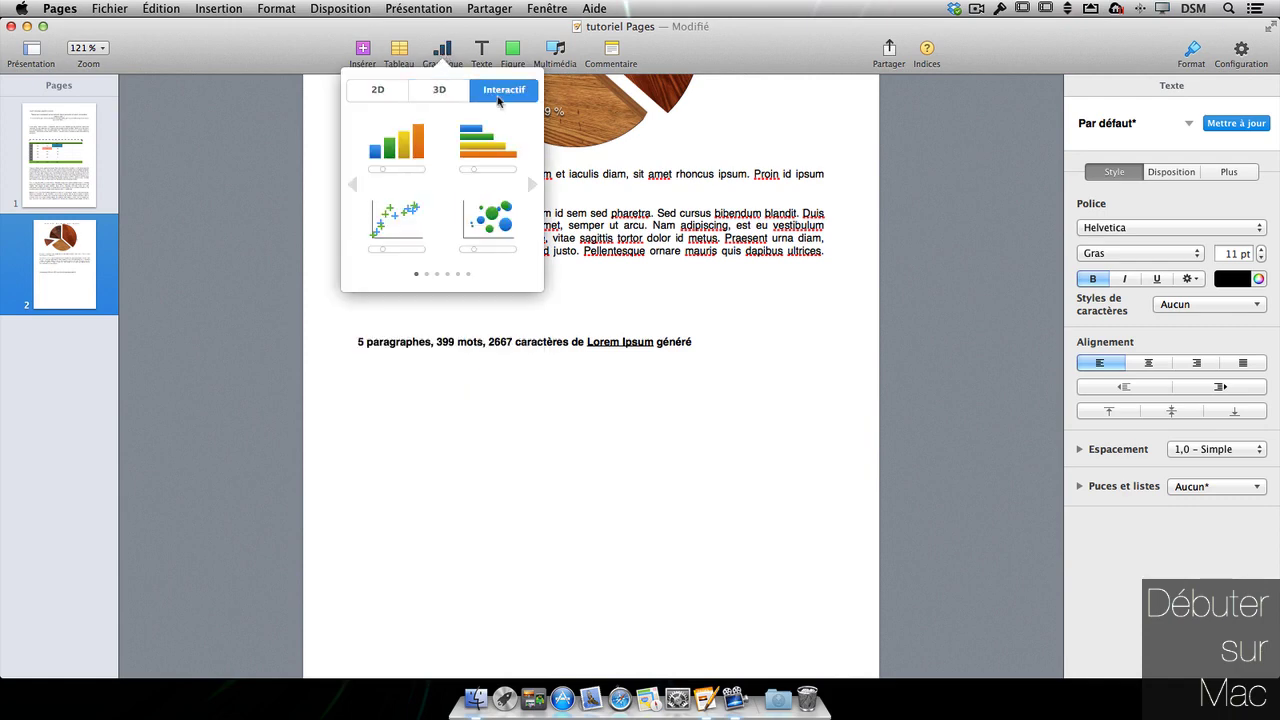
left_click(416, 158)
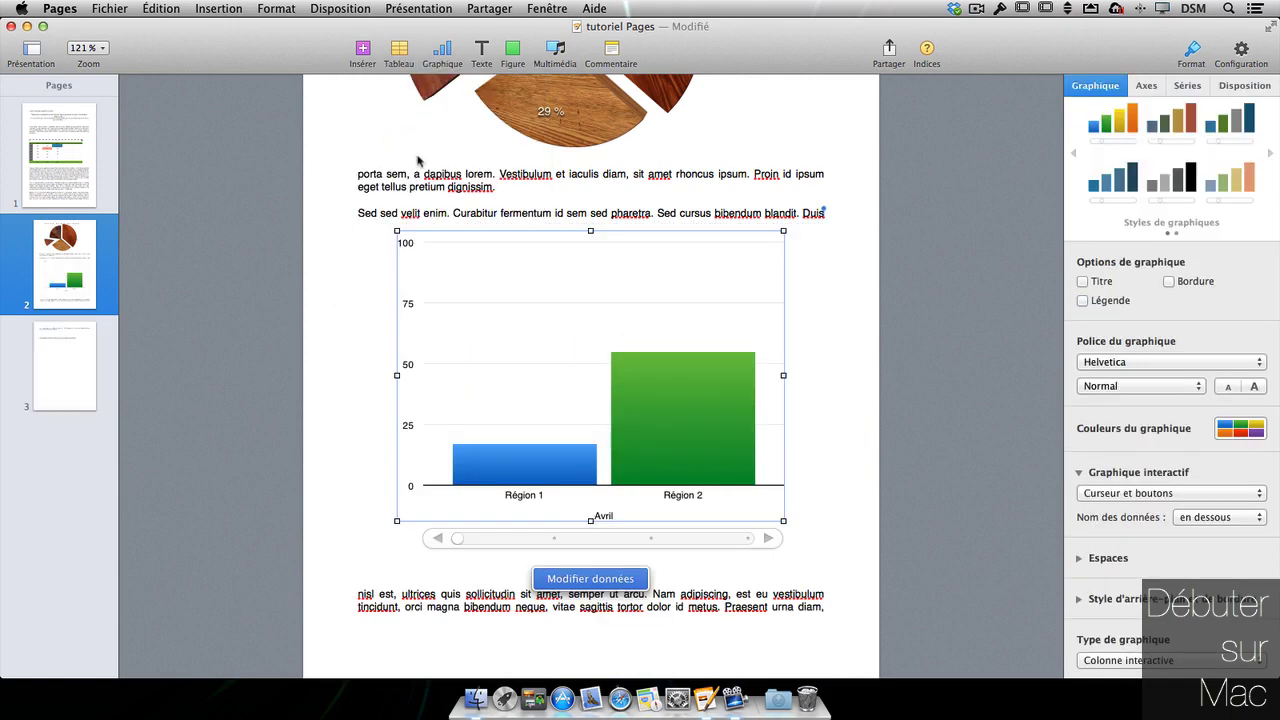
- Move the month slider through Mai, Juin and Juillet, then back to Avril
left_click(806, 411)
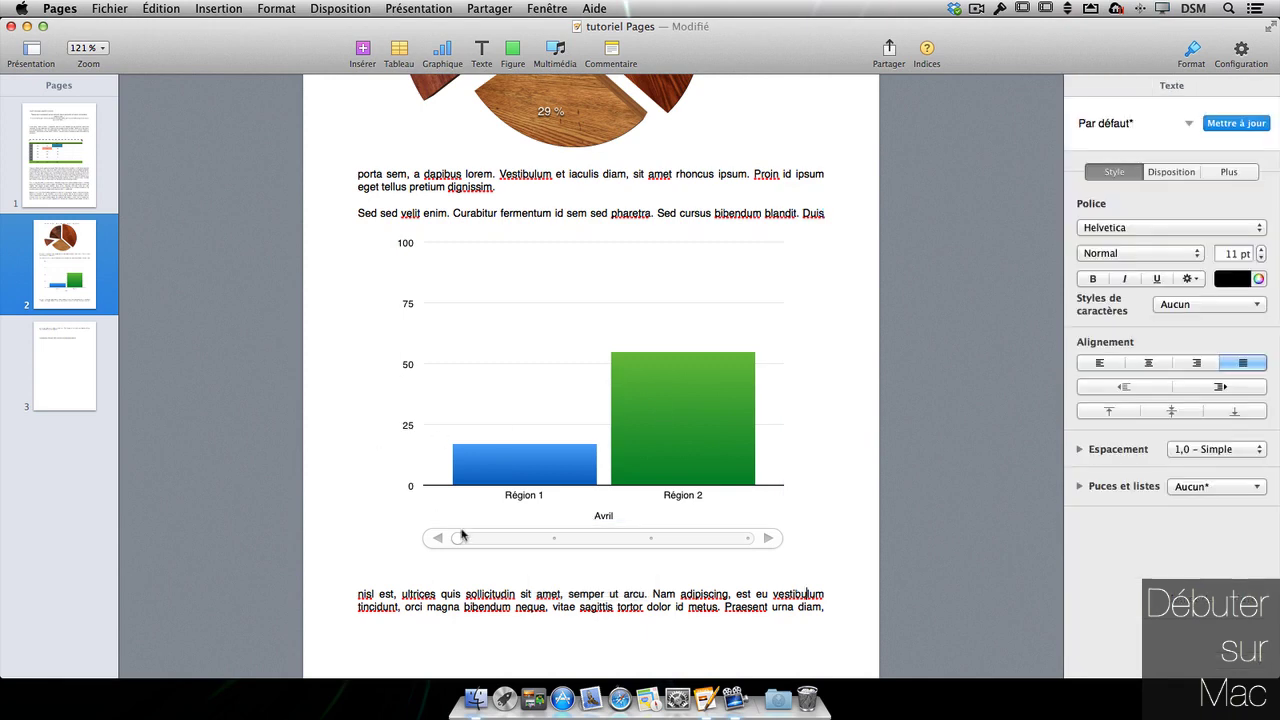
left_click(542, 546)
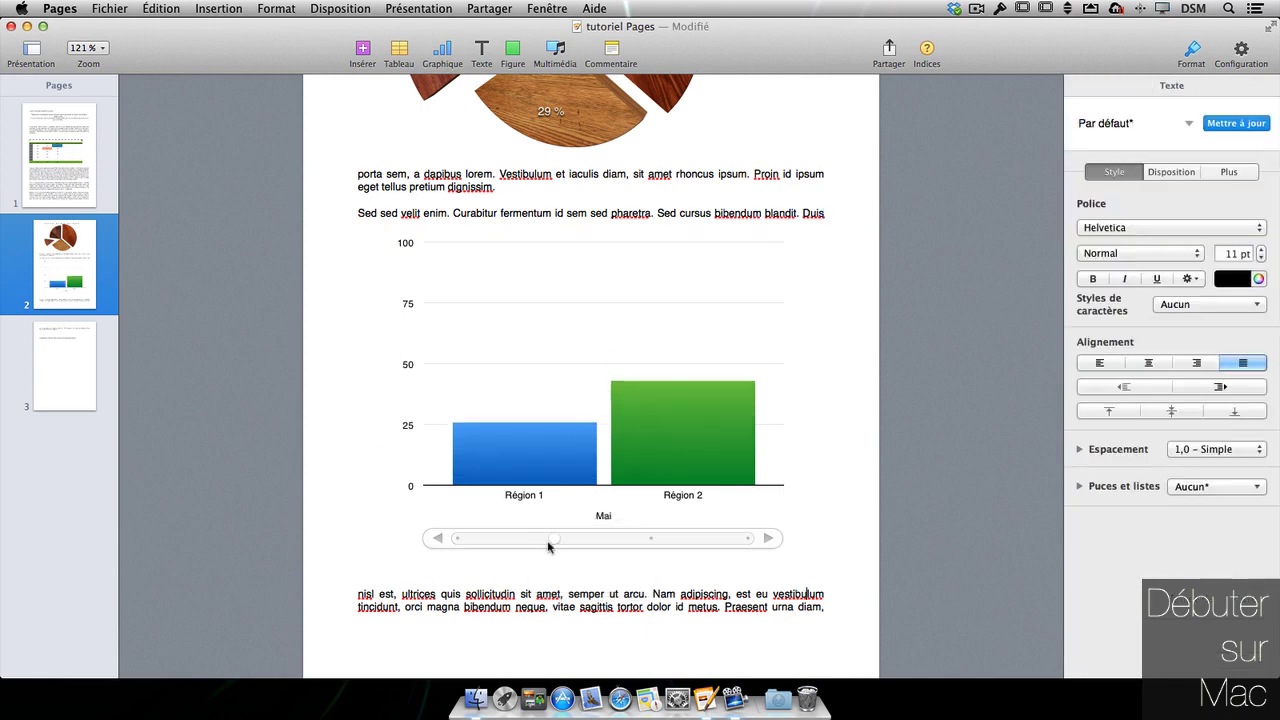
left_click(655, 538)
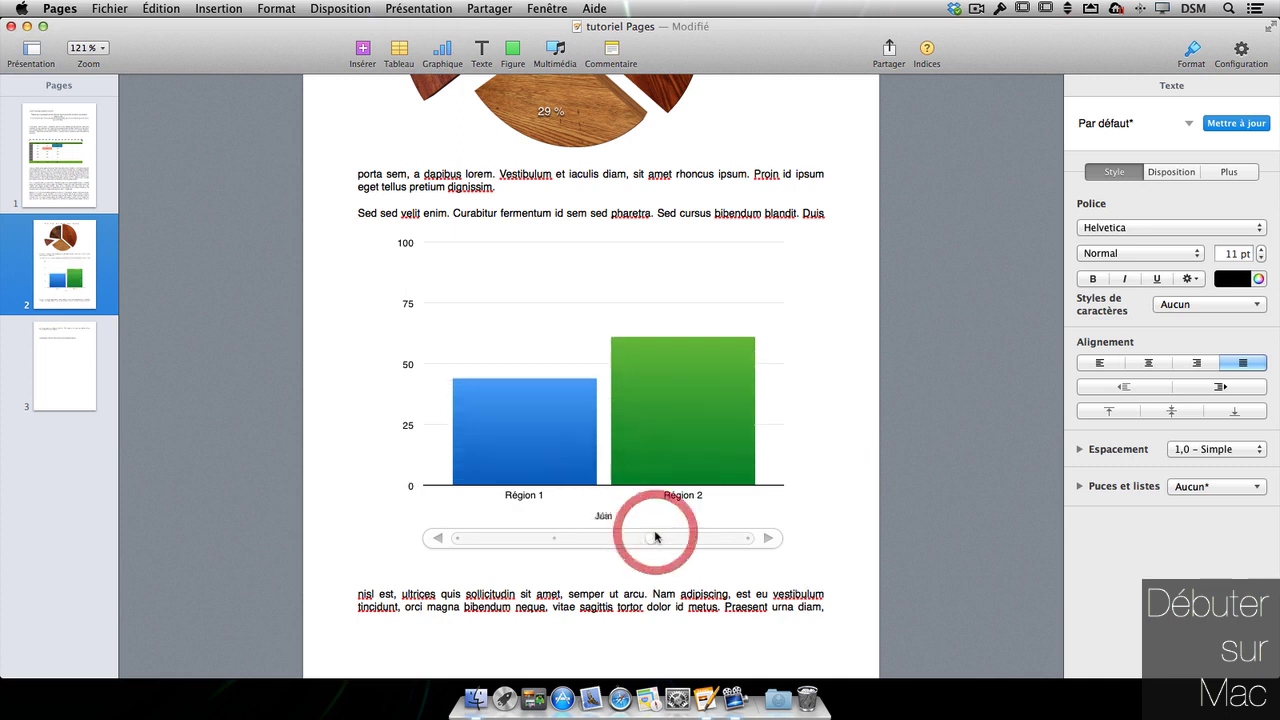
left_click(751, 540)
left_click(460, 543)
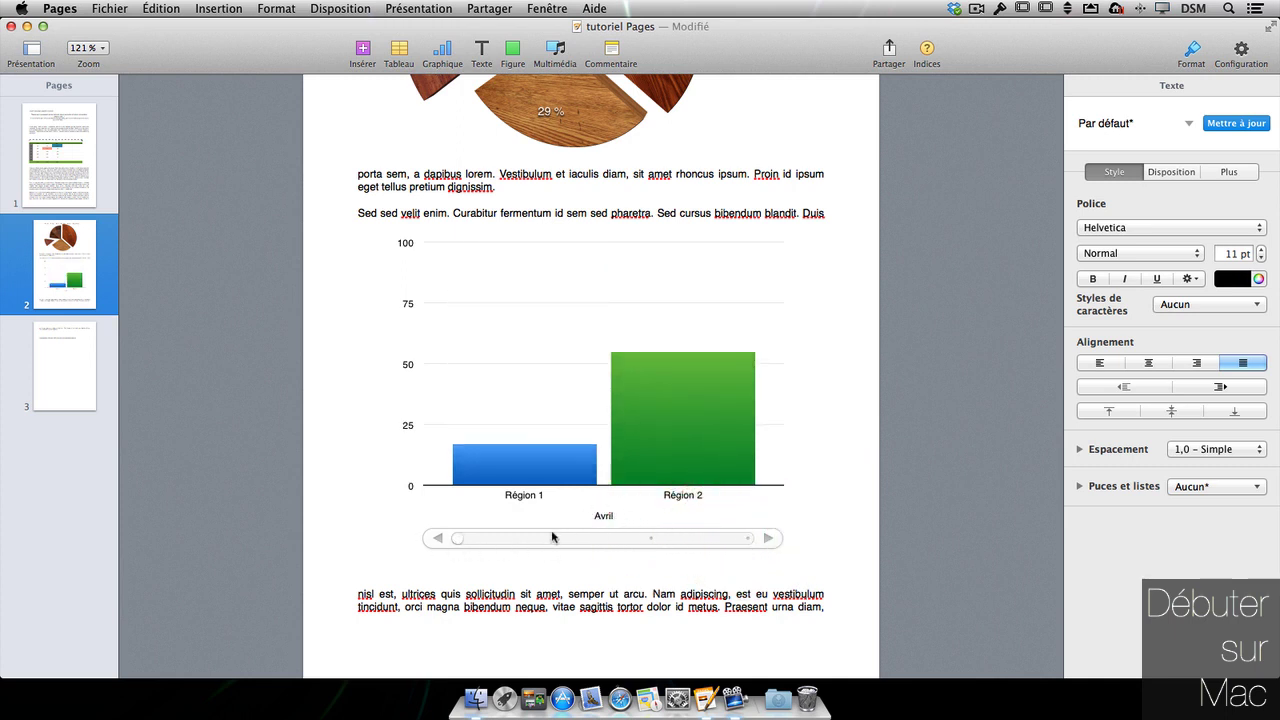
- Step through Mai, Juin and Juillet again, then open the column chart's data table
left_click(555, 539)
left_click(650, 542)
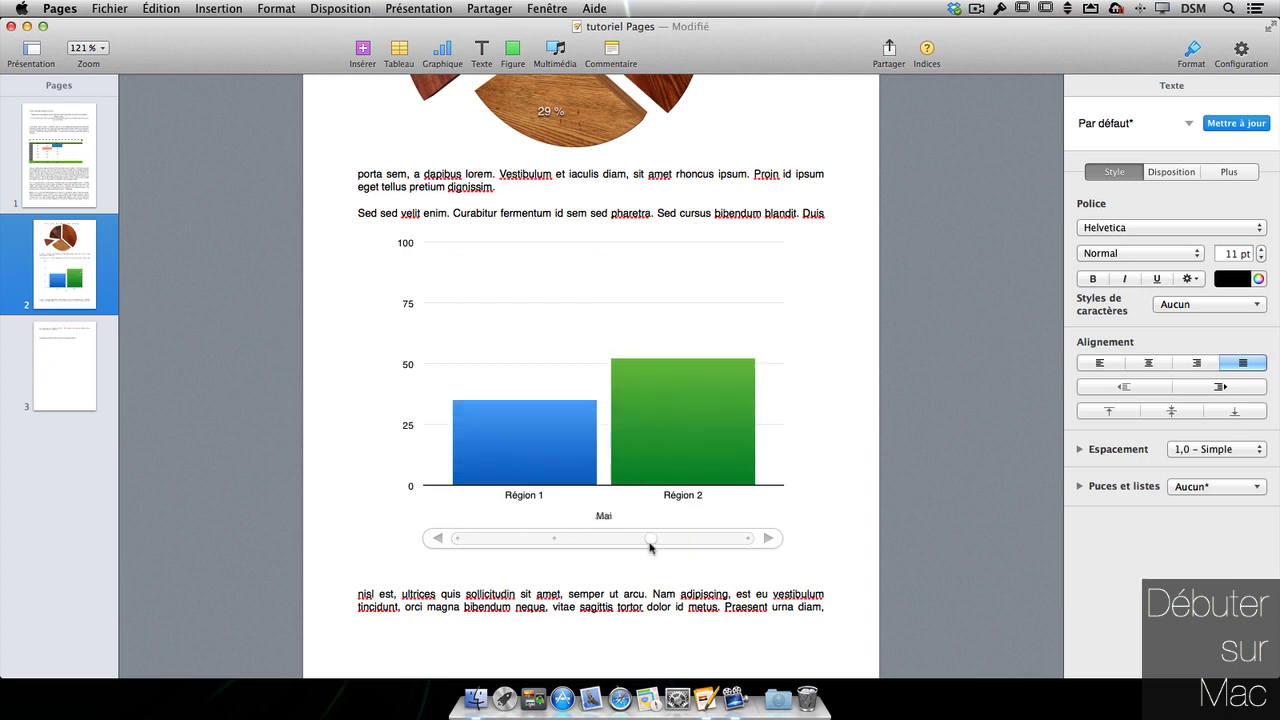
left_click(749, 535)
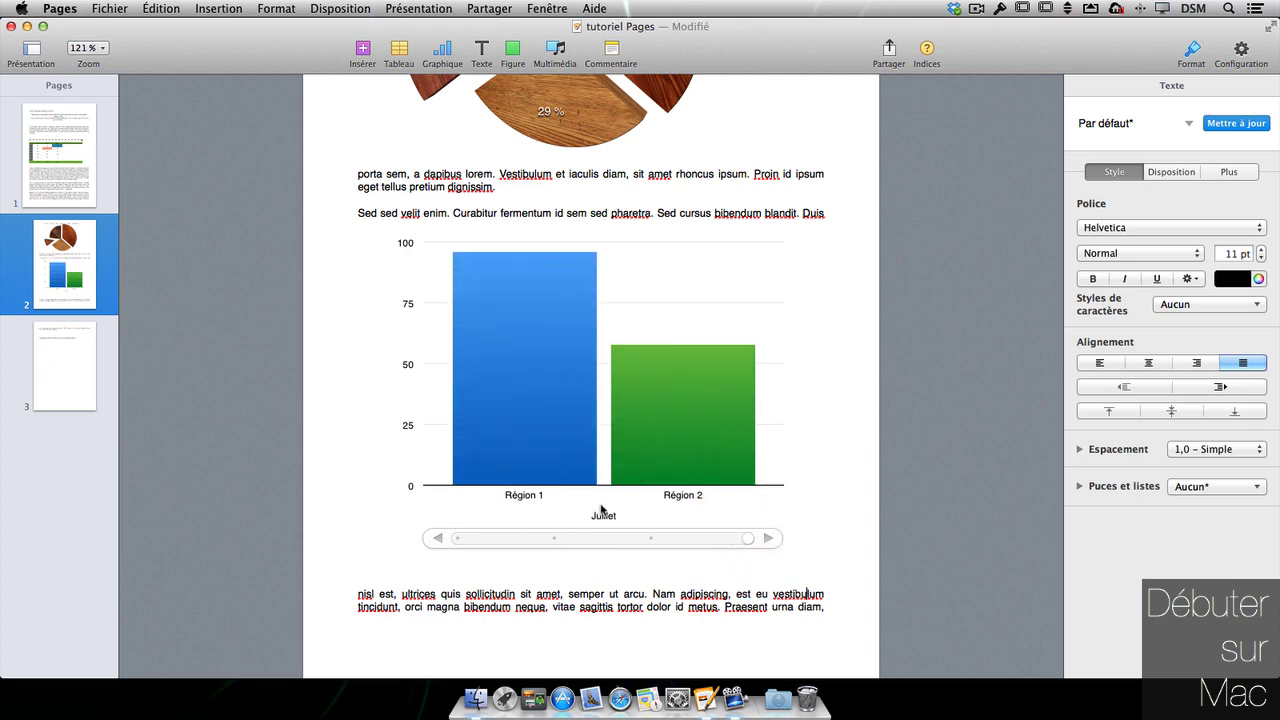
left_click(621, 448)
left_click(616, 580)
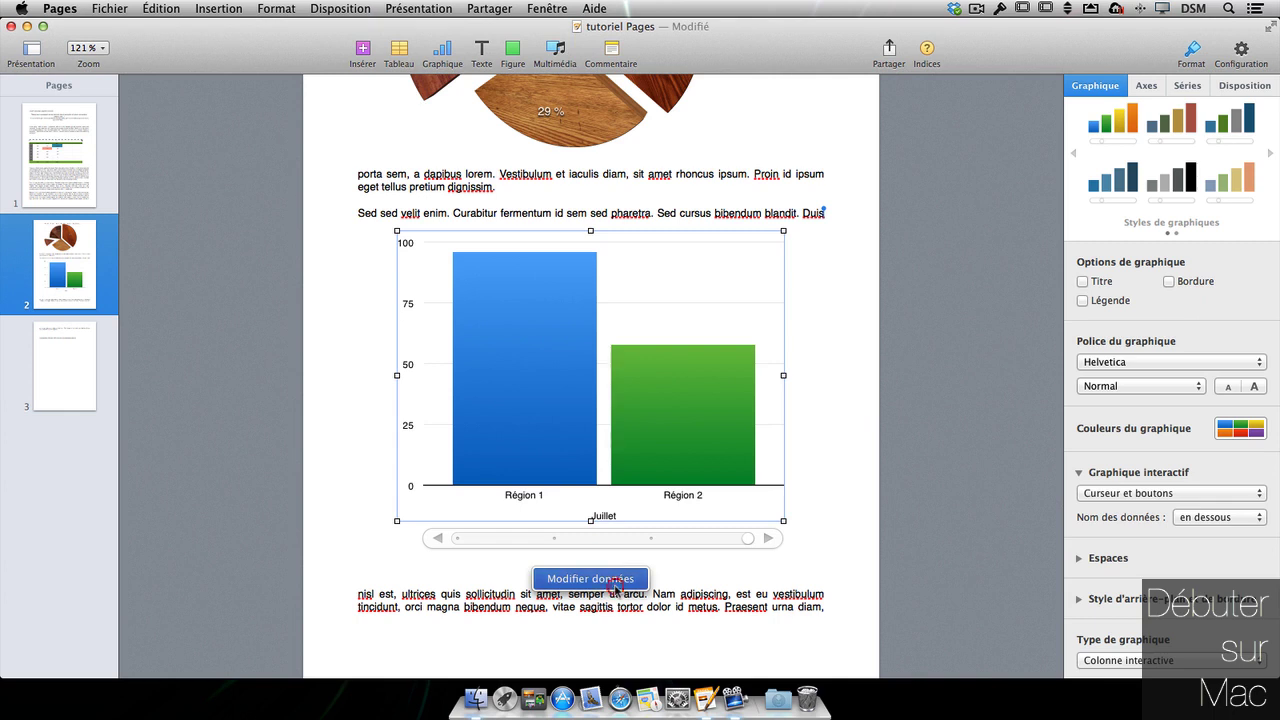
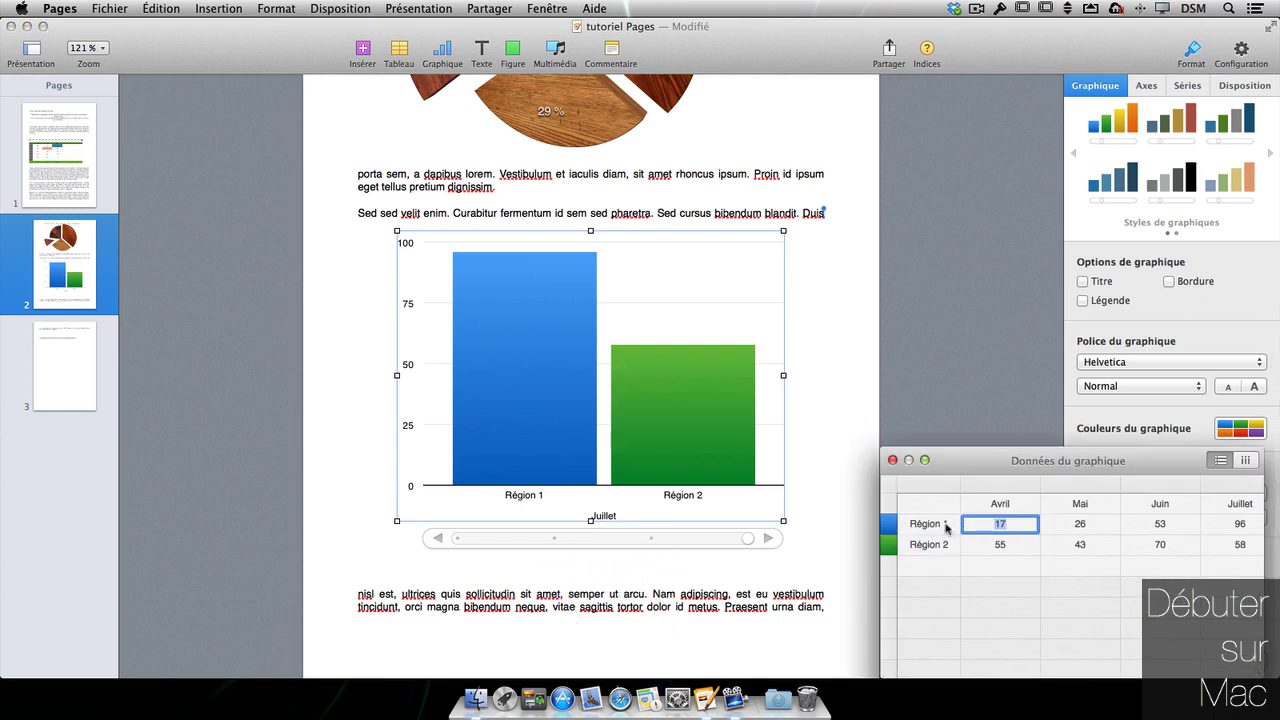
- Plot the months as bars per region, then flip between Région 1 and Région 2
left_click(1245, 461)
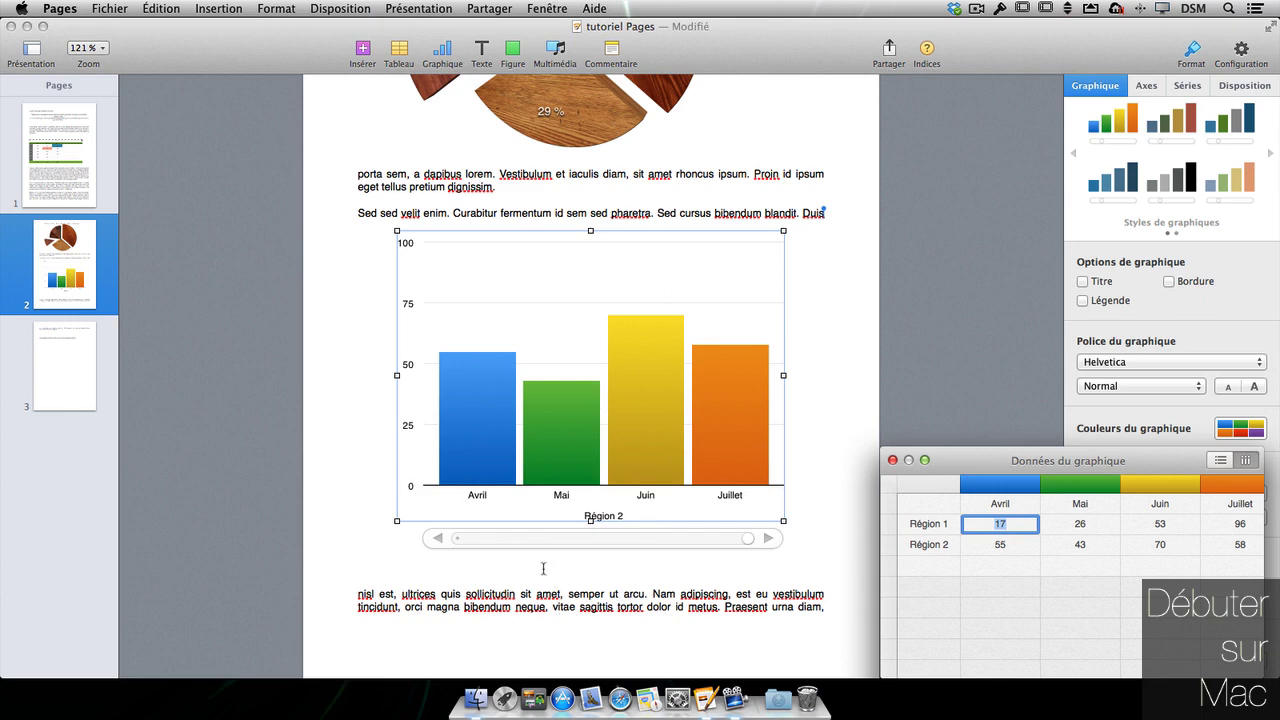
left_click(460, 540)
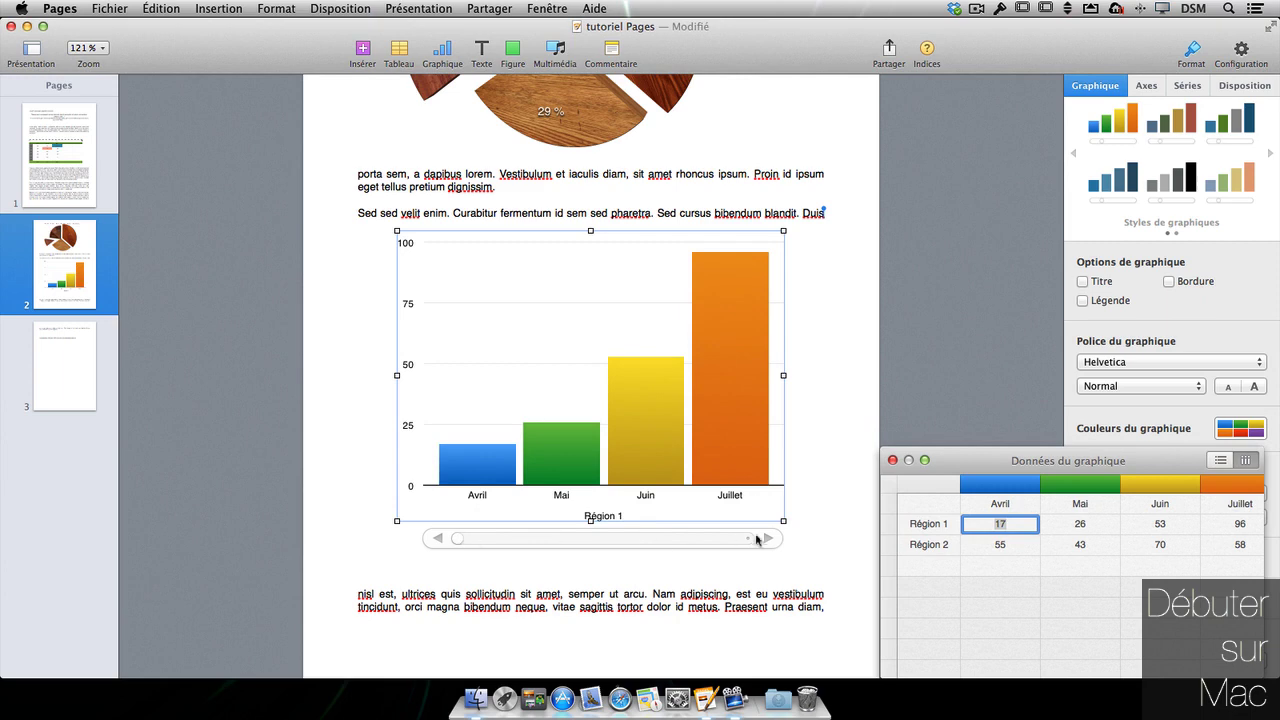
left_click(750, 539)
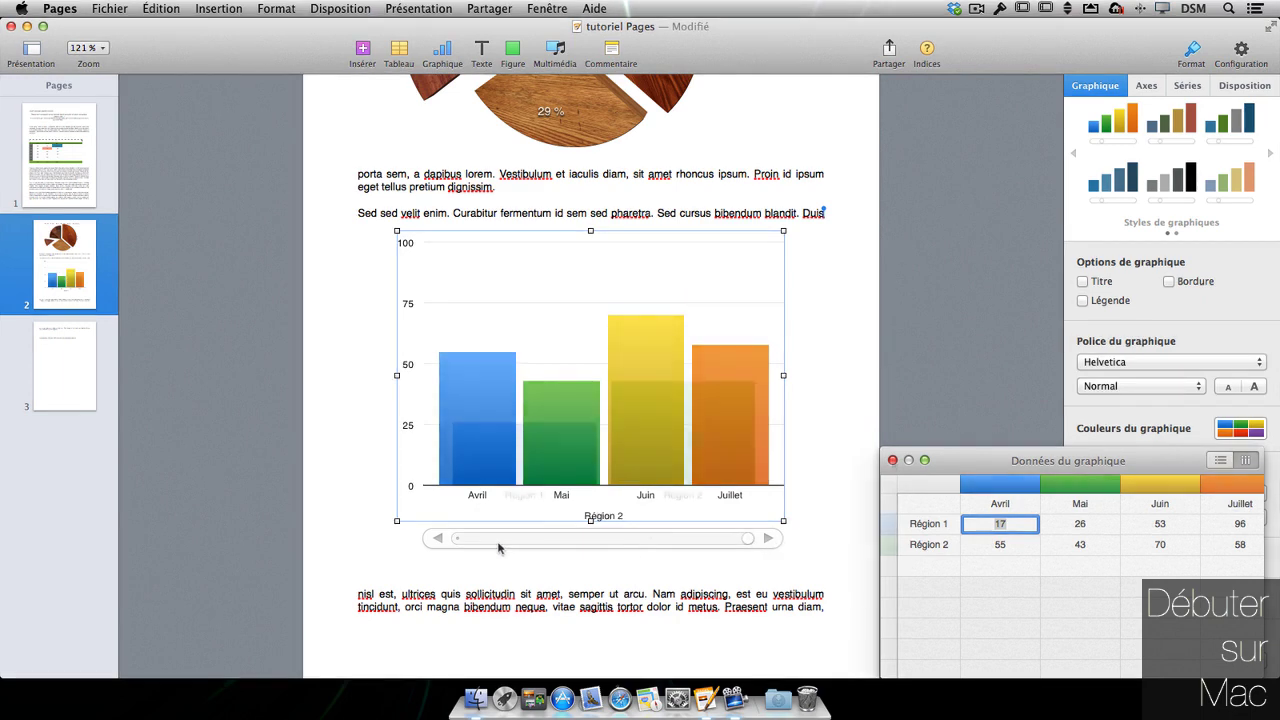
- Try the chart's legend, title and border, then turn all three back off
left_click(1095, 301)
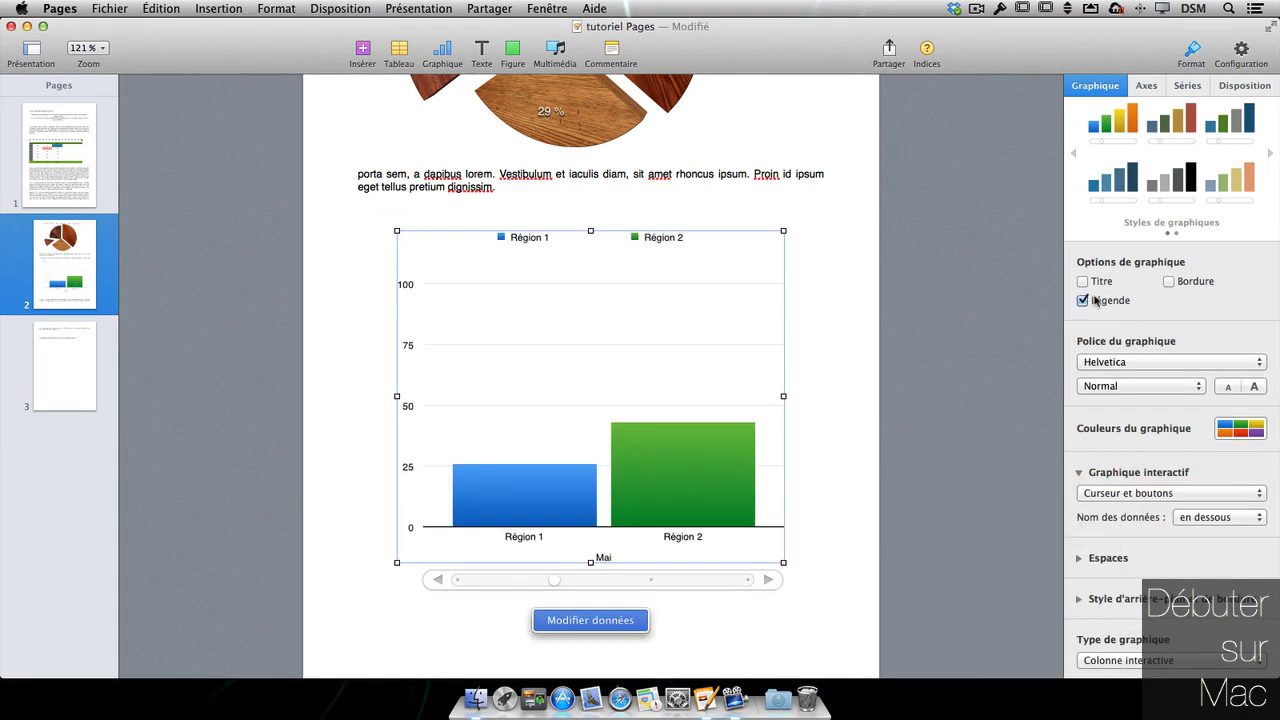
left_click(1083, 282)
left_click(1188, 281)
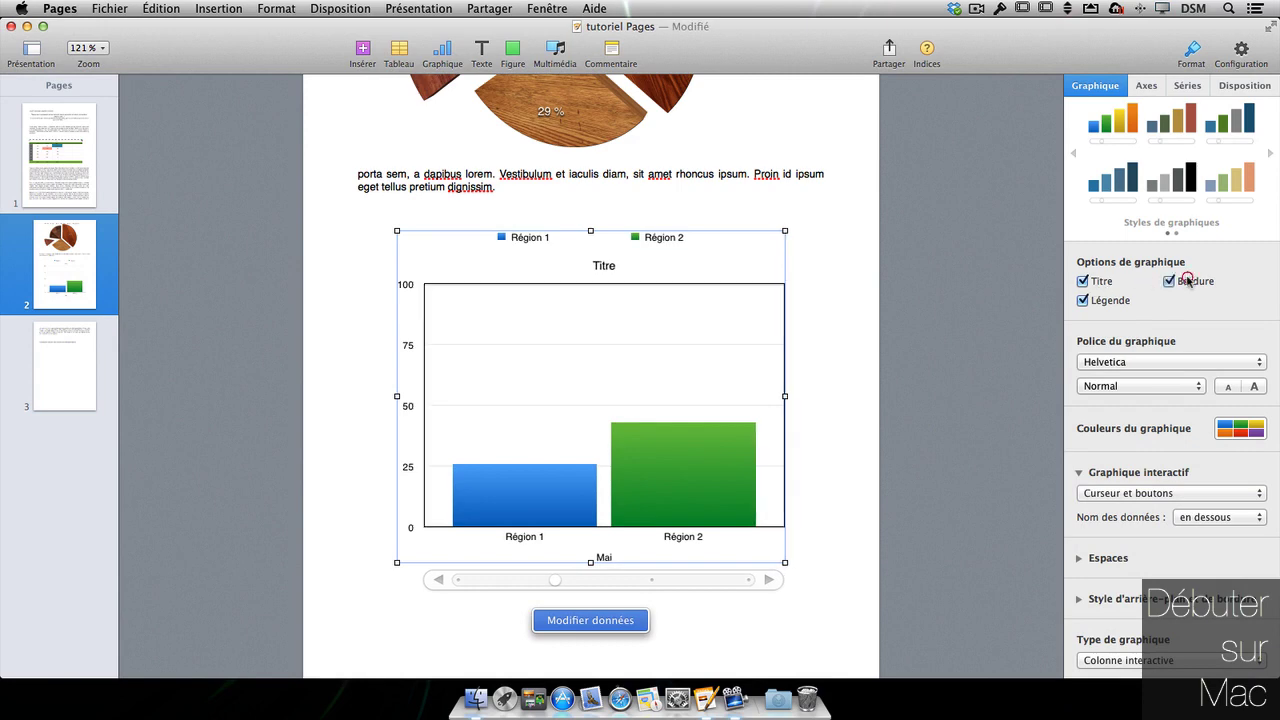
left_click(1188, 281)
left_click(1100, 282)
left_click(1108, 301)
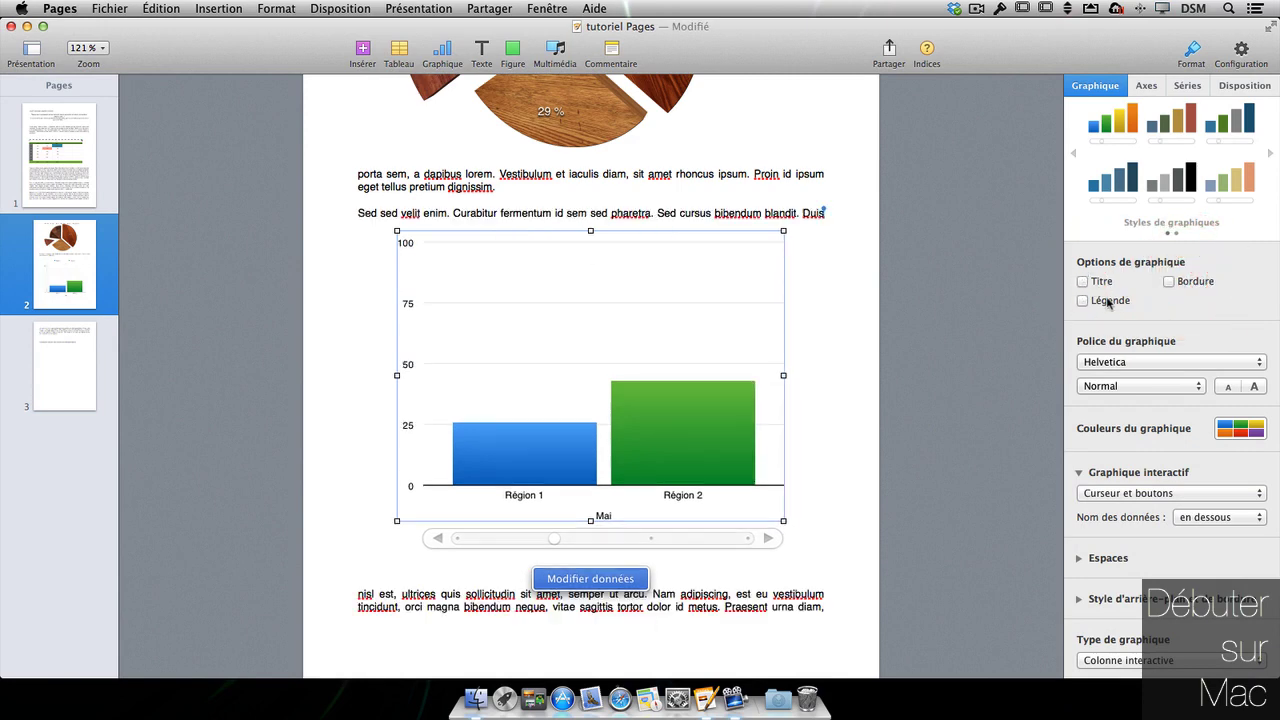
scroll(1110, 420, "down", 1)
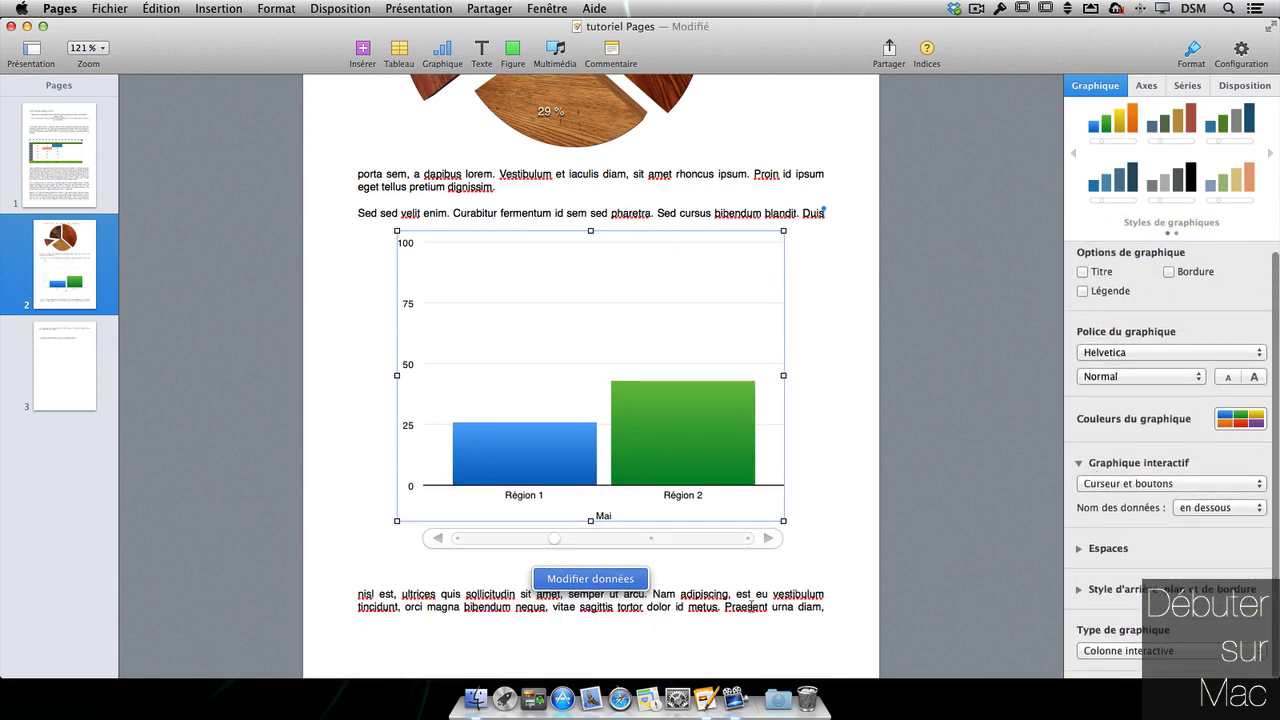
left_click(803, 551)
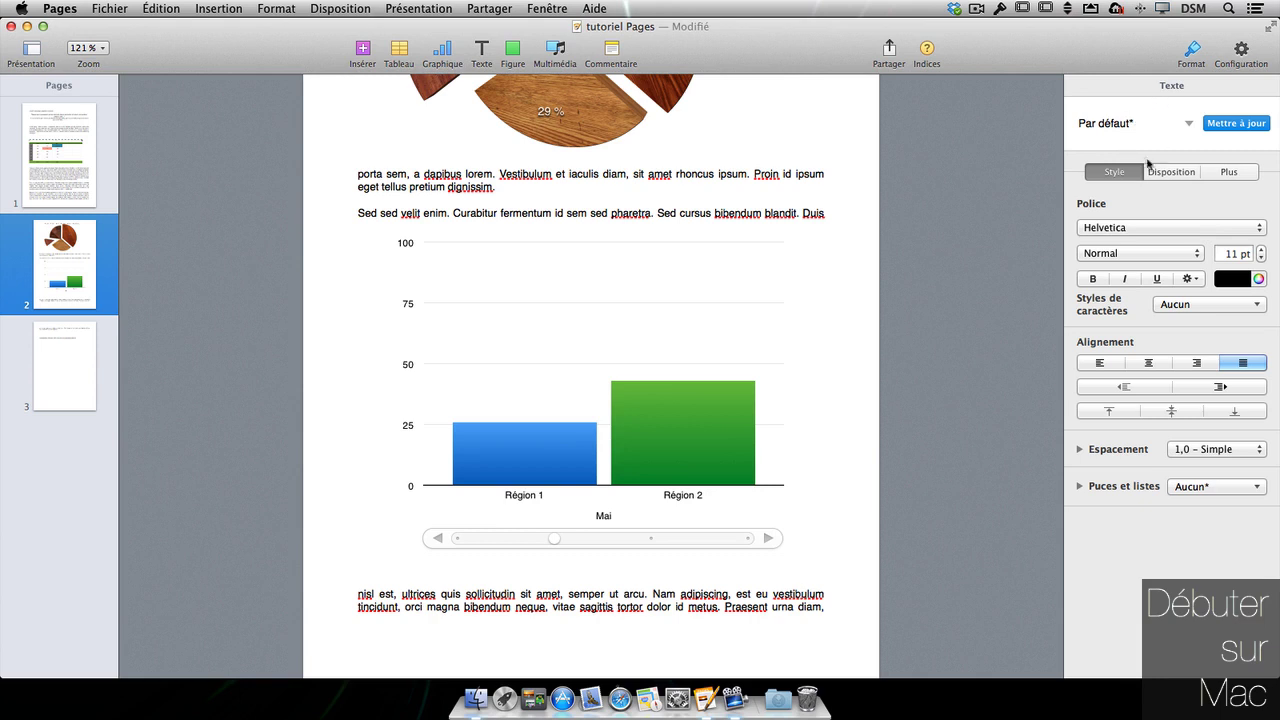
- Set the interactive chart to Boutons uniquement and step through months with the arrows
left_click(1171, 172)
left_click(1113, 173)
left_click(768, 435)
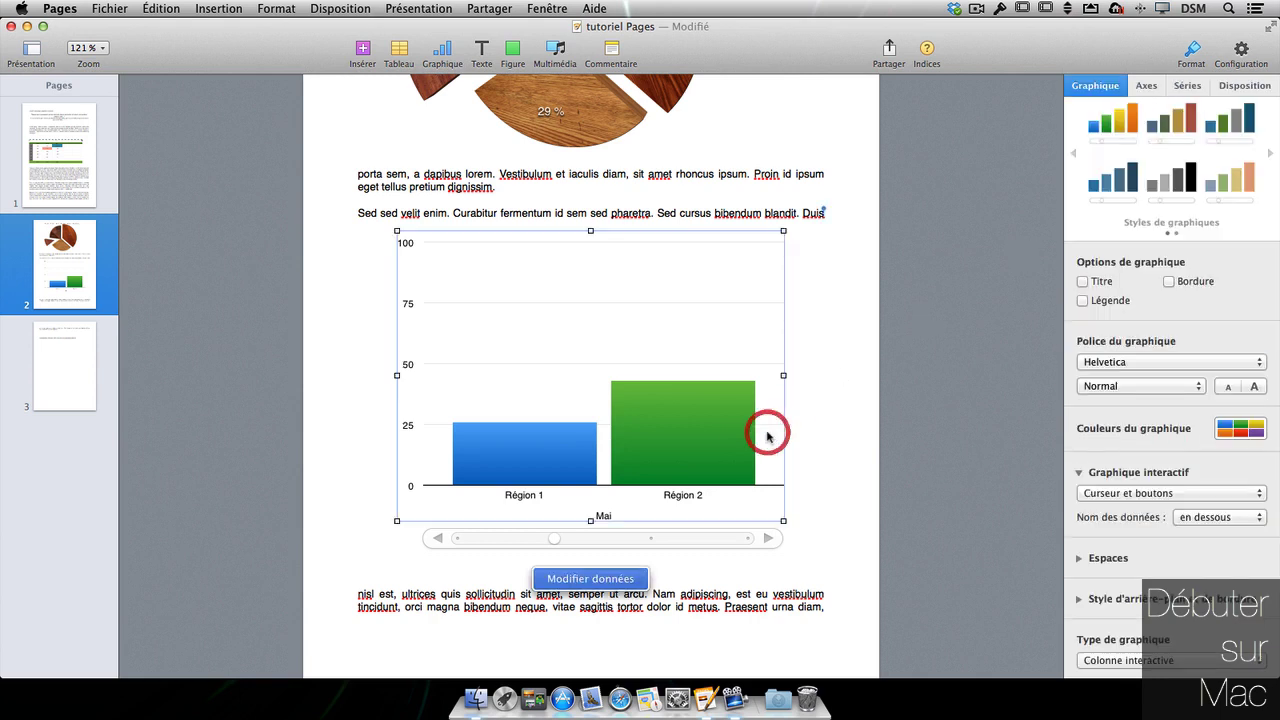
left_click(1132, 494)
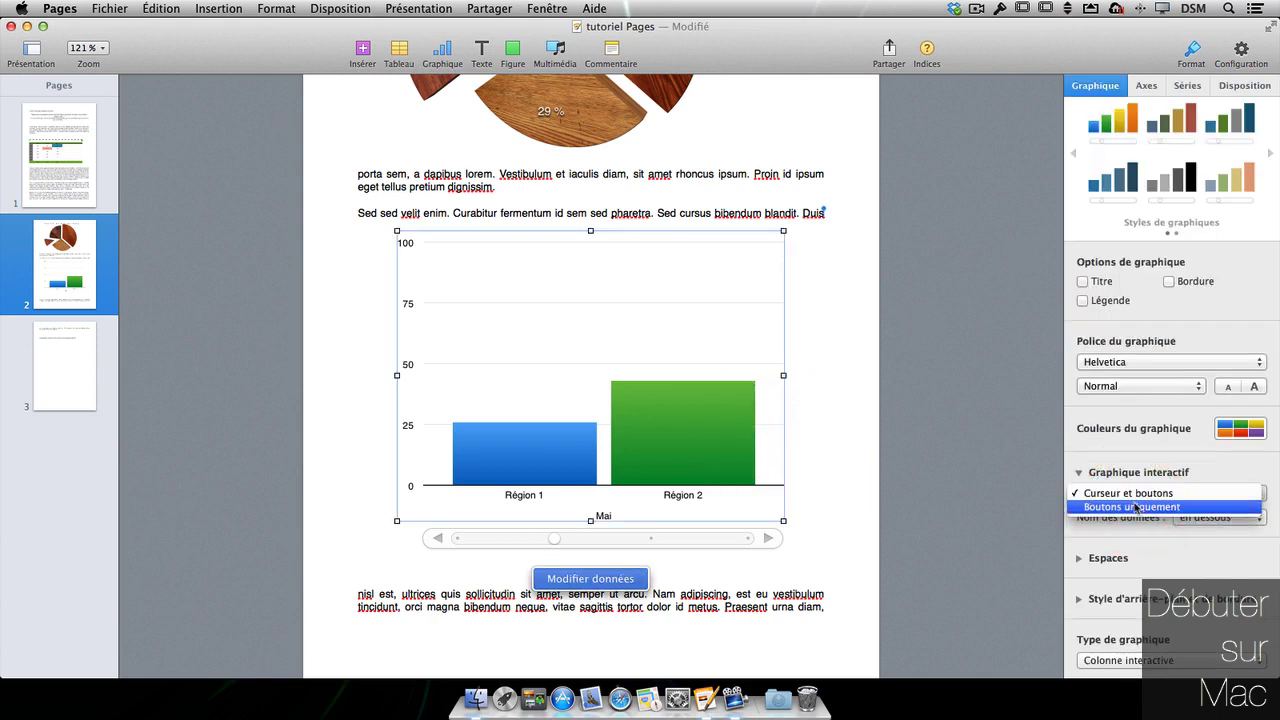
left_click(1136, 507)
left_click(630, 538)
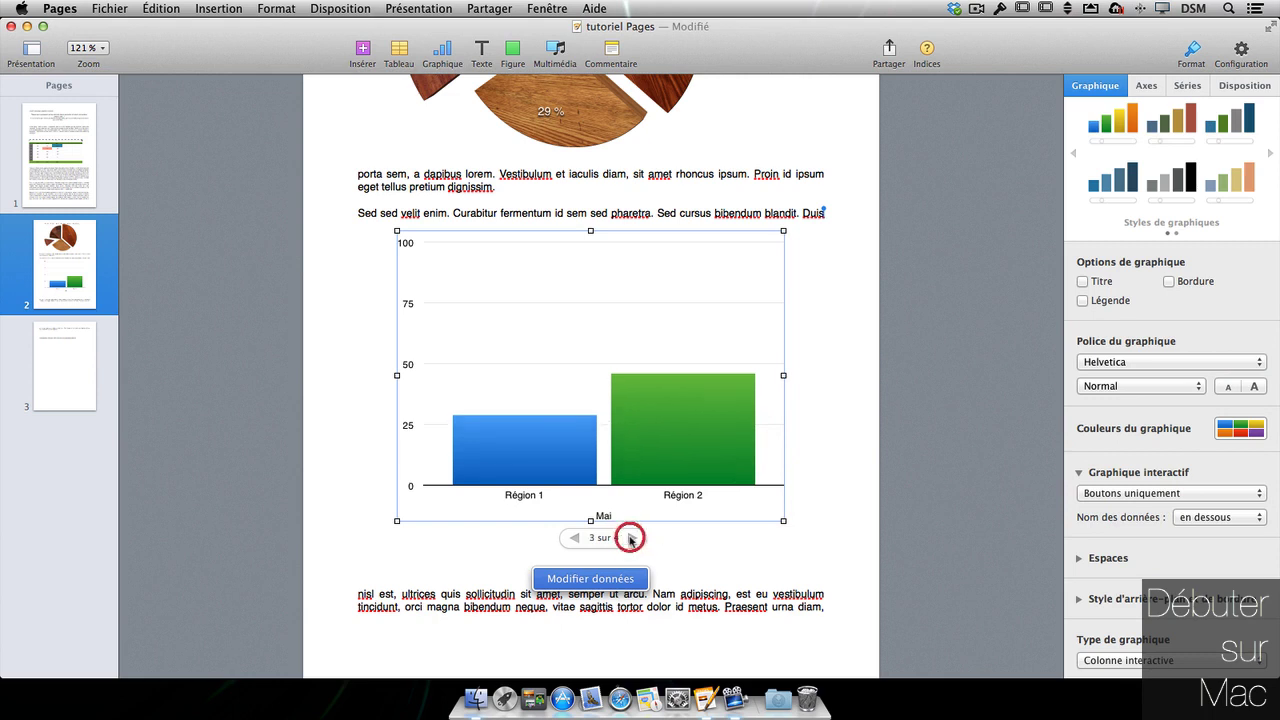
left_click(630, 538)
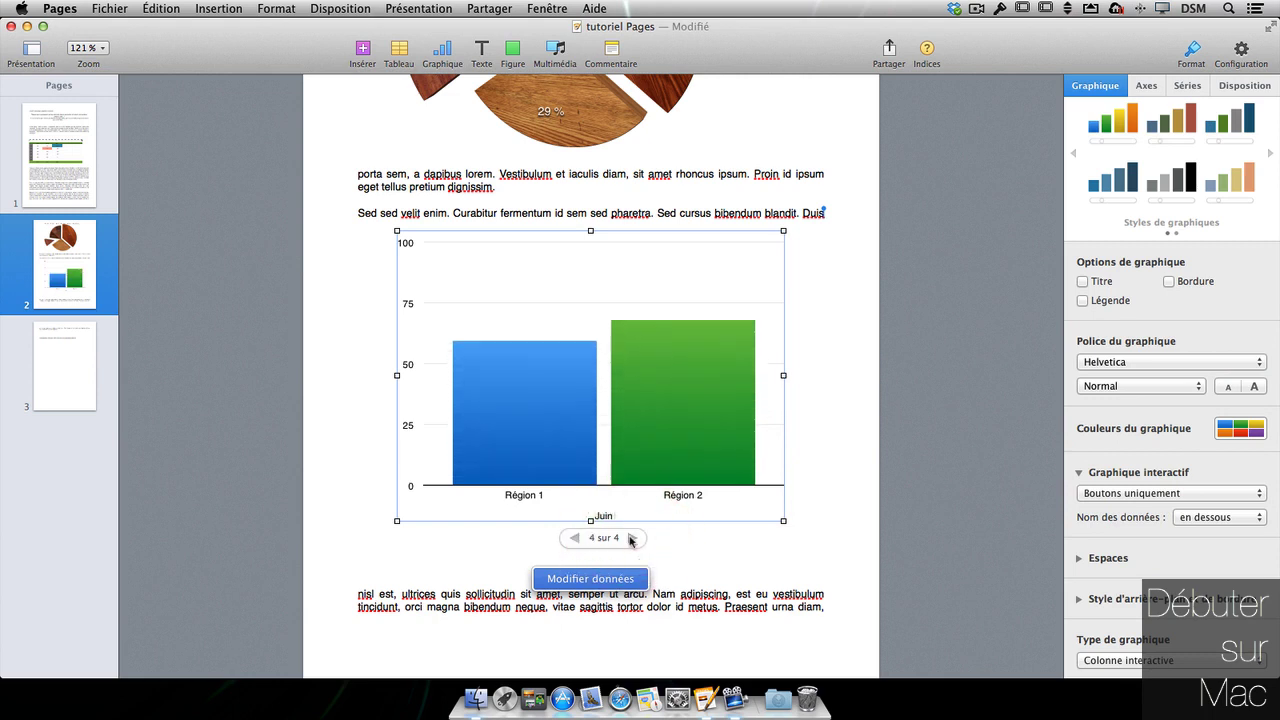
left_click(576, 538)
left_click(576, 538)
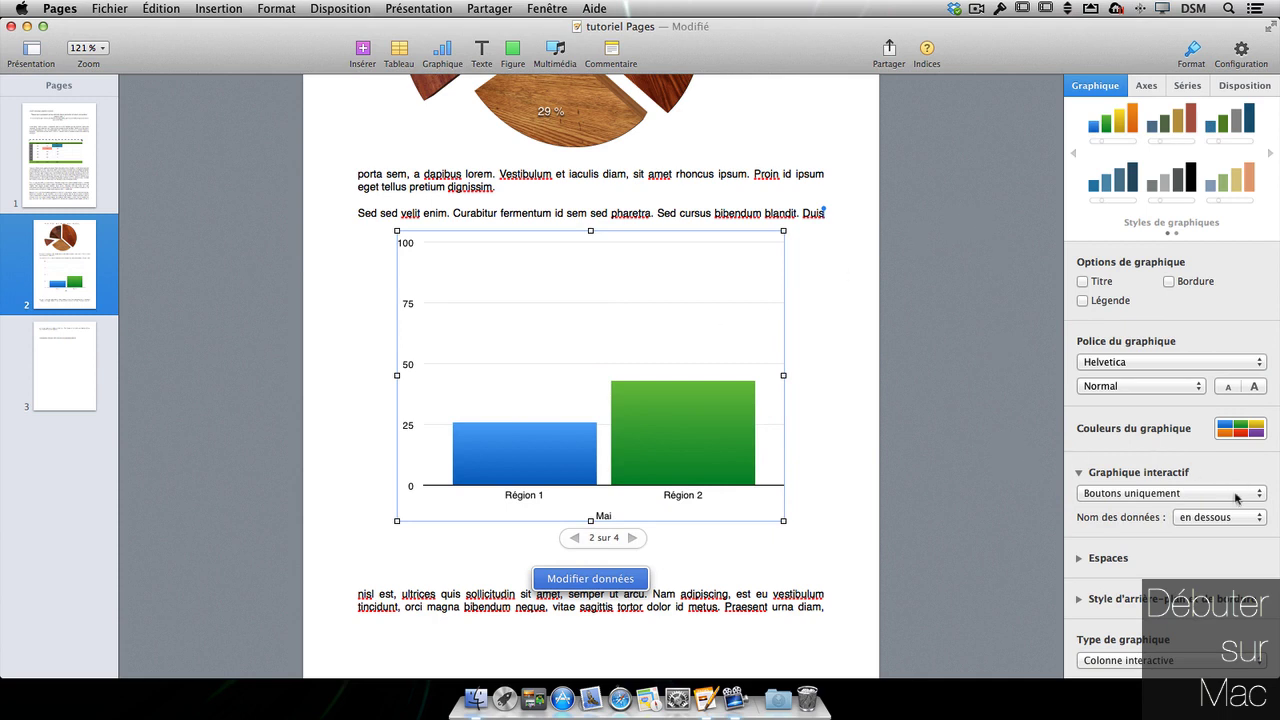
- Try the month label above the chart, then put it back below
left_click(1242, 517)
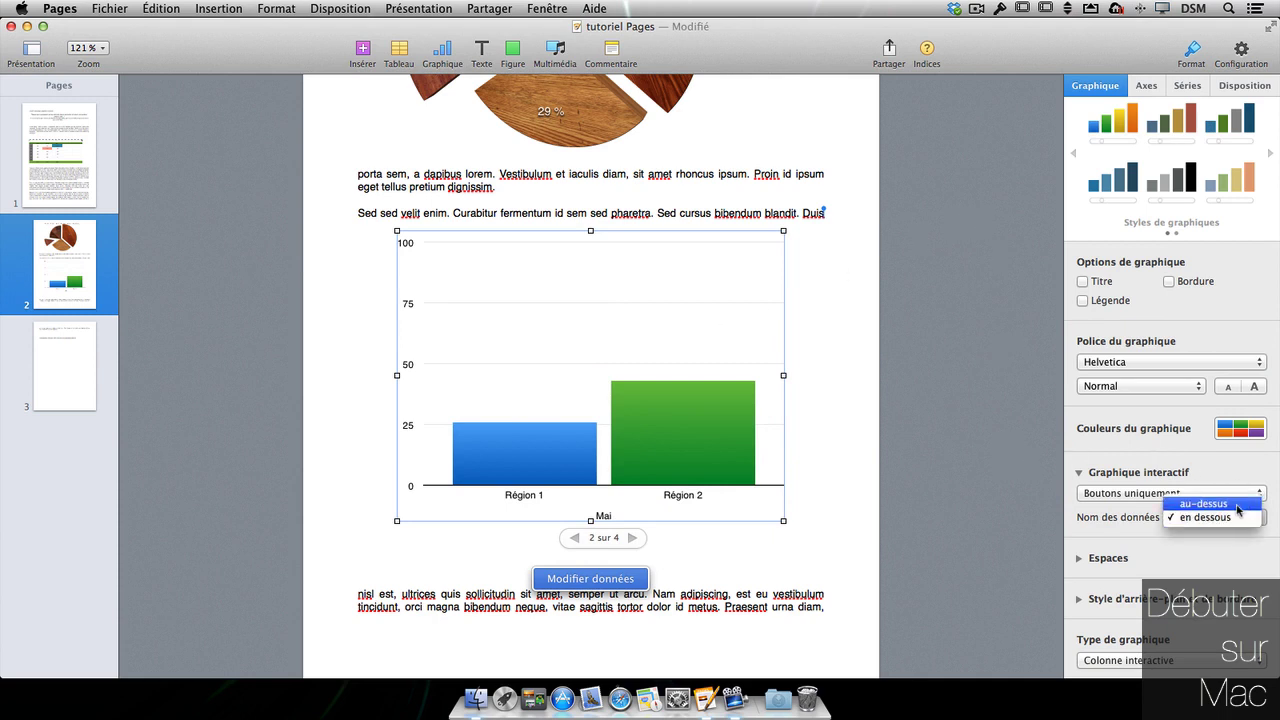
left_click(1236, 504)
left_click(1242, 517)
left_click(1210, 531)
left_click(1146, 85)
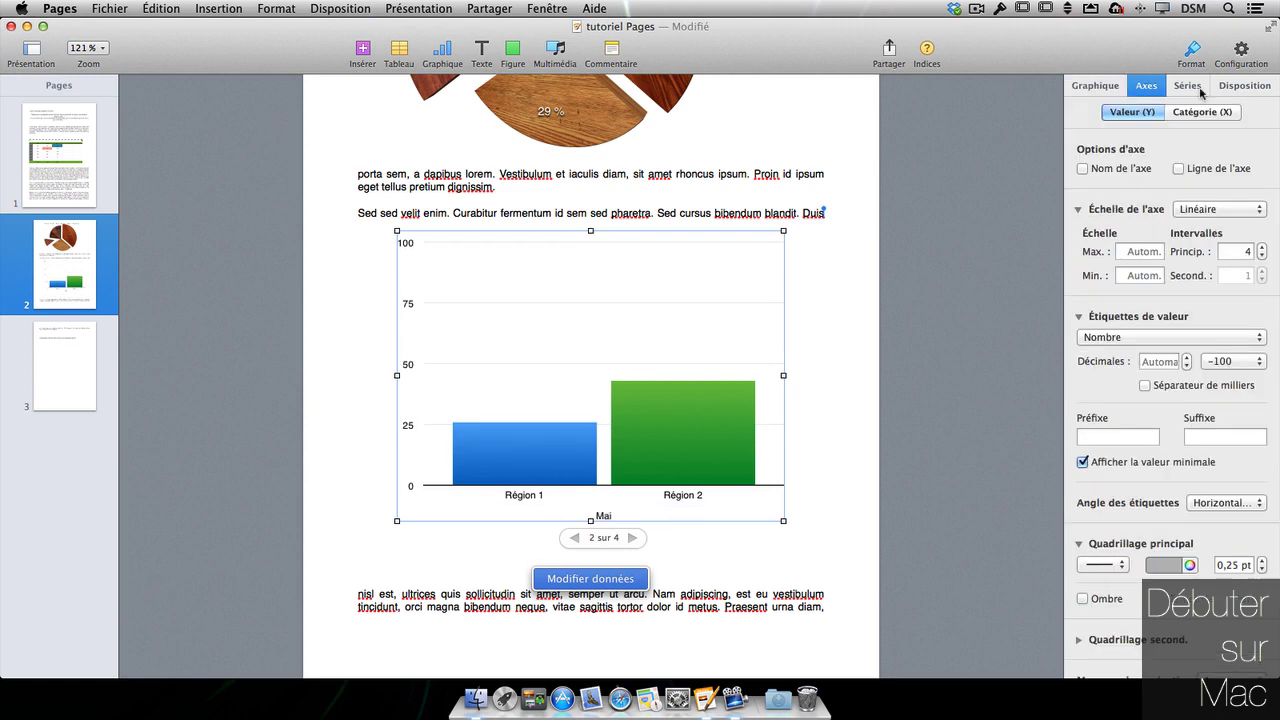
- Set the series value labels to Nombre so each bar shows its number
left_click(1199, 90)
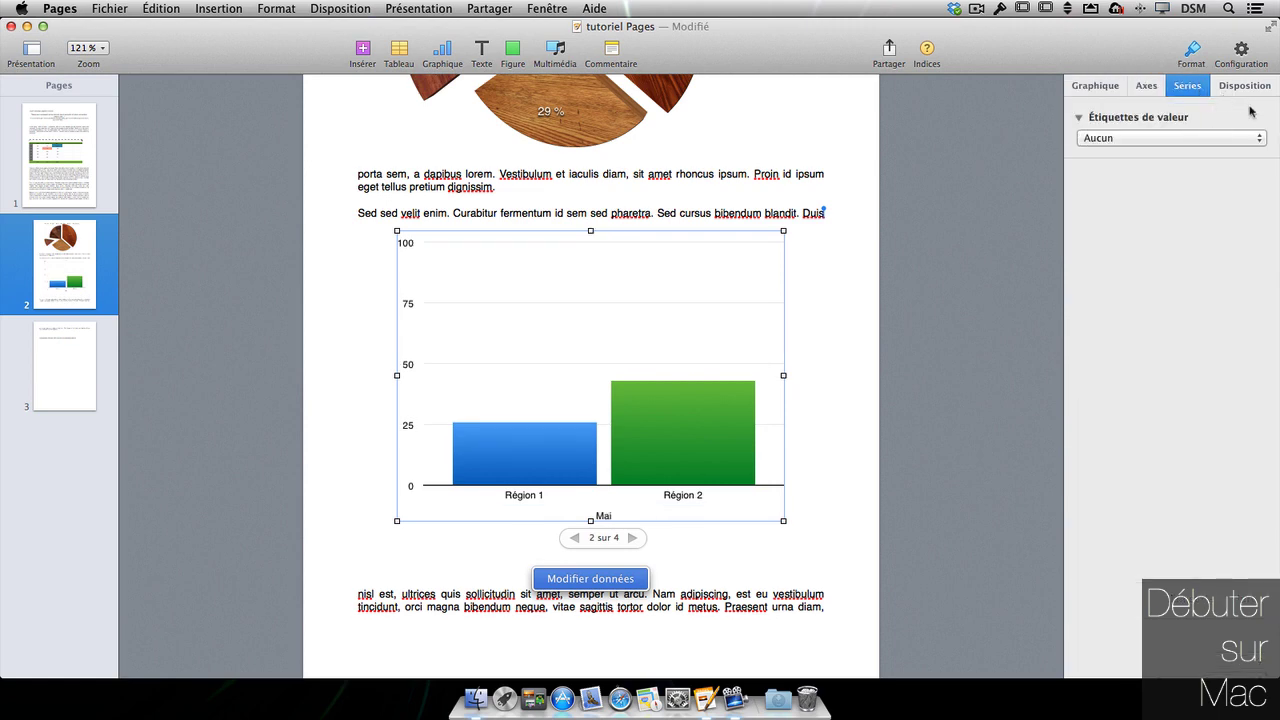
left_click(1170, 138)
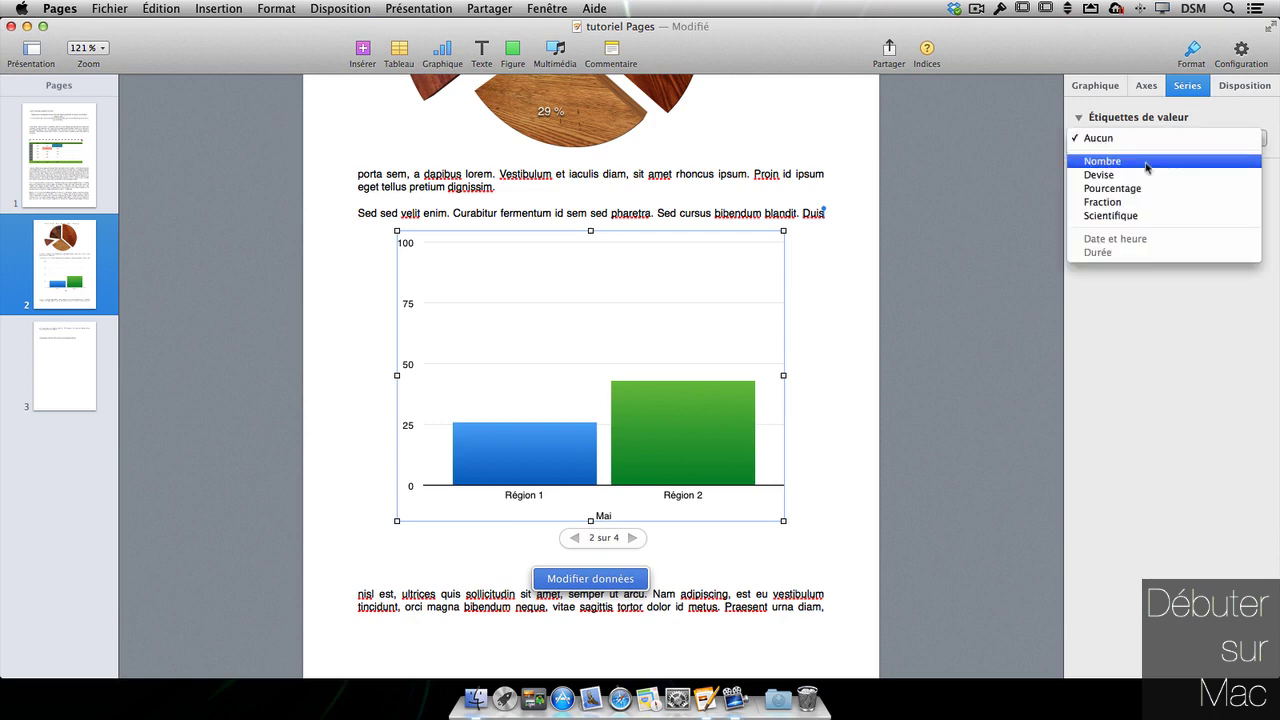
left_click(1143, 158)
left_click(1244, 86)
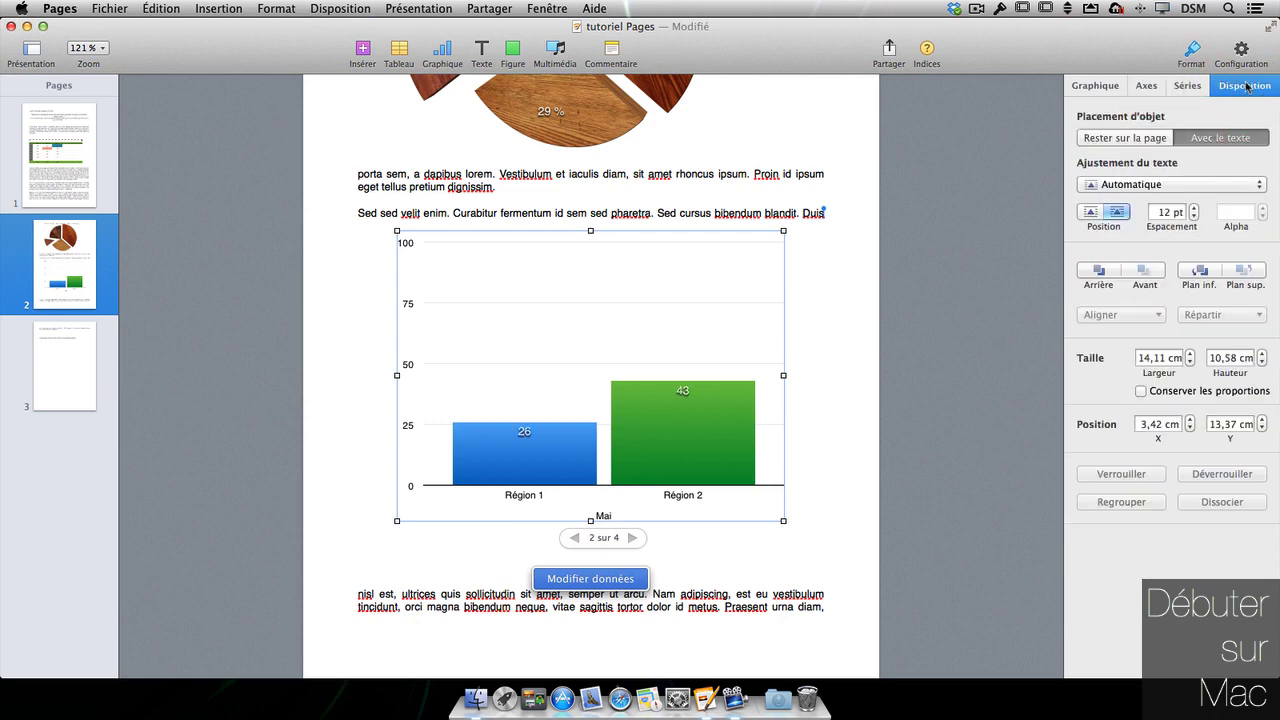
left_click(1093, 88)
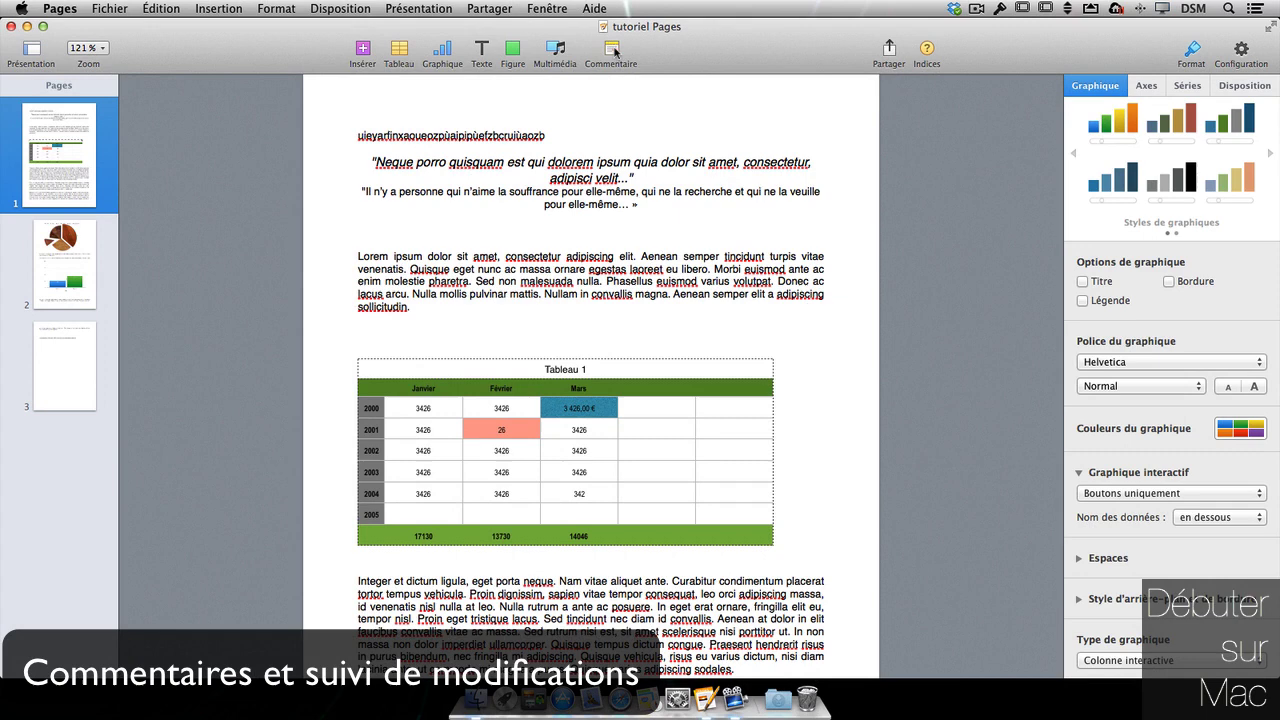
- Add the comment 'à verifier' to the word convallis in the opening paragraph
left_click(611, 52)
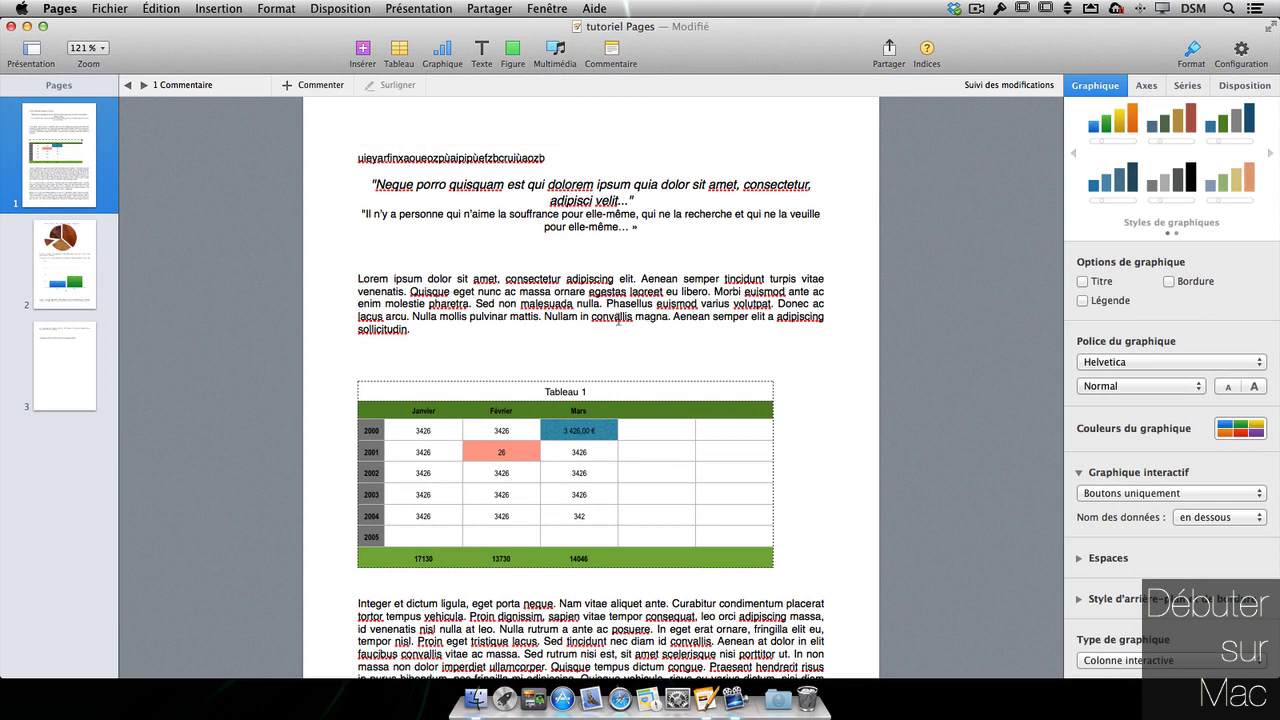
double_click(620, 315)
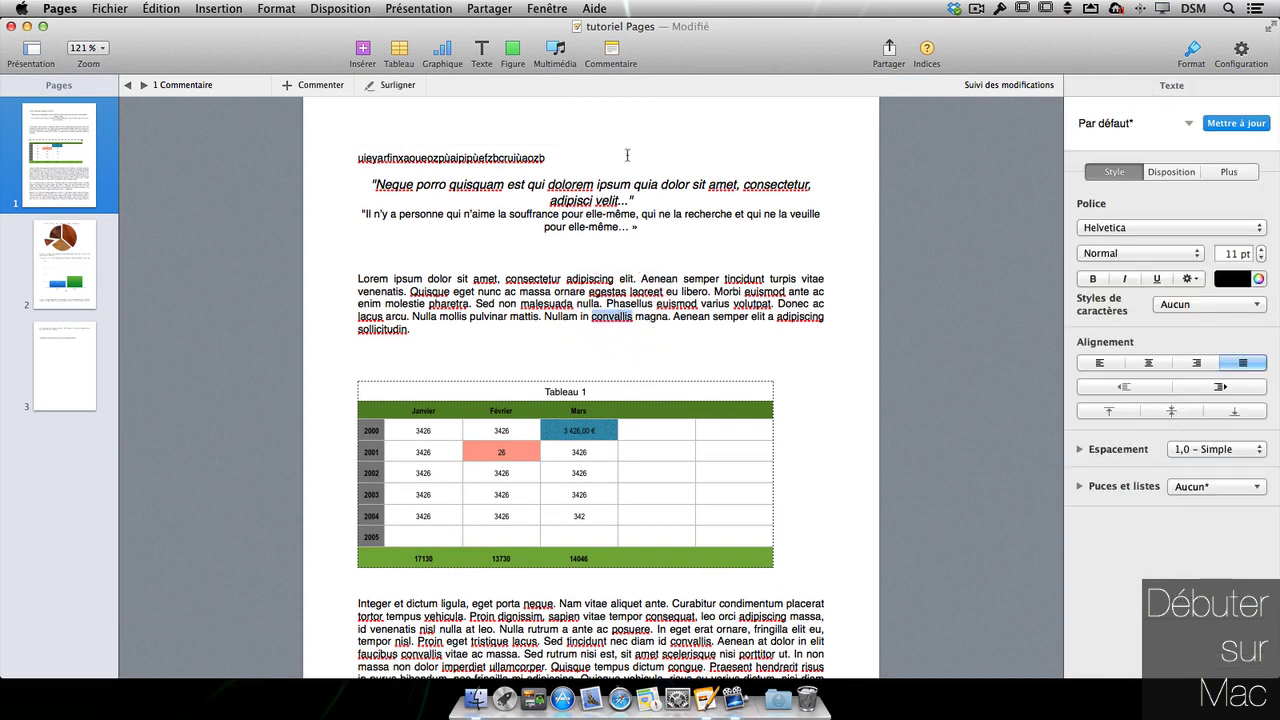
left_click(316, 85)
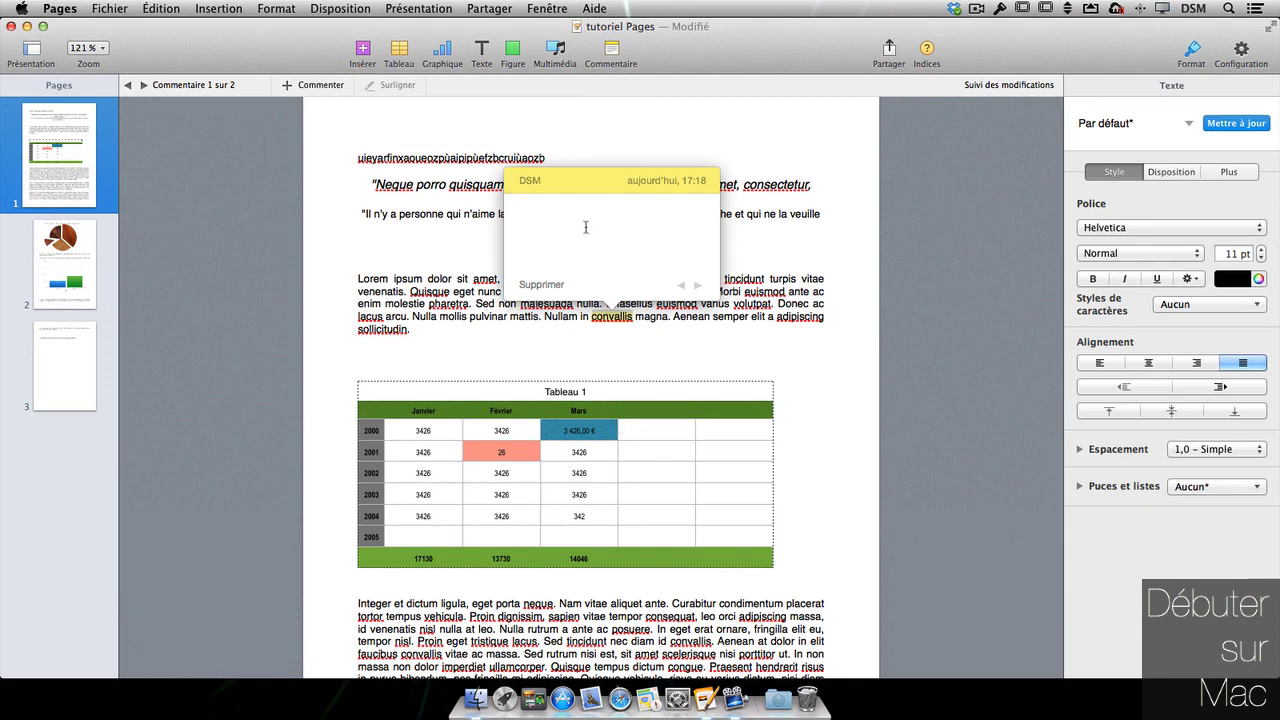
type("à verifie")
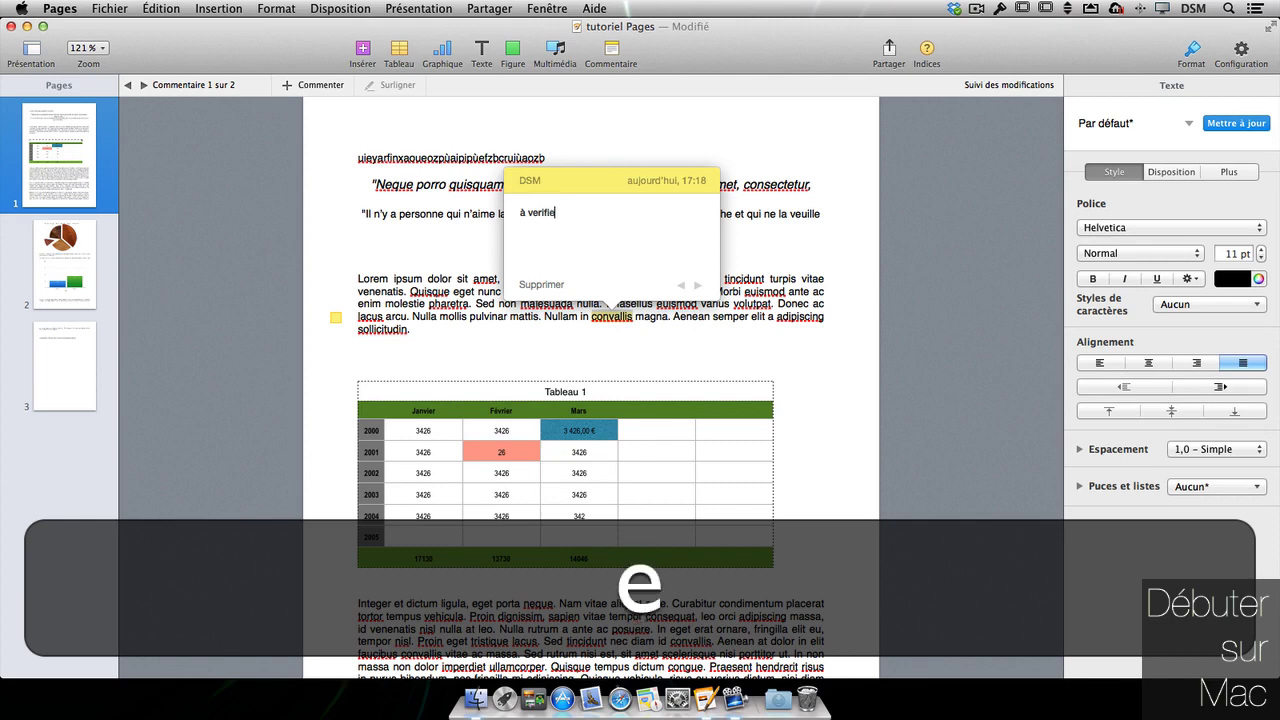
type("r")
left_click(706, 374)
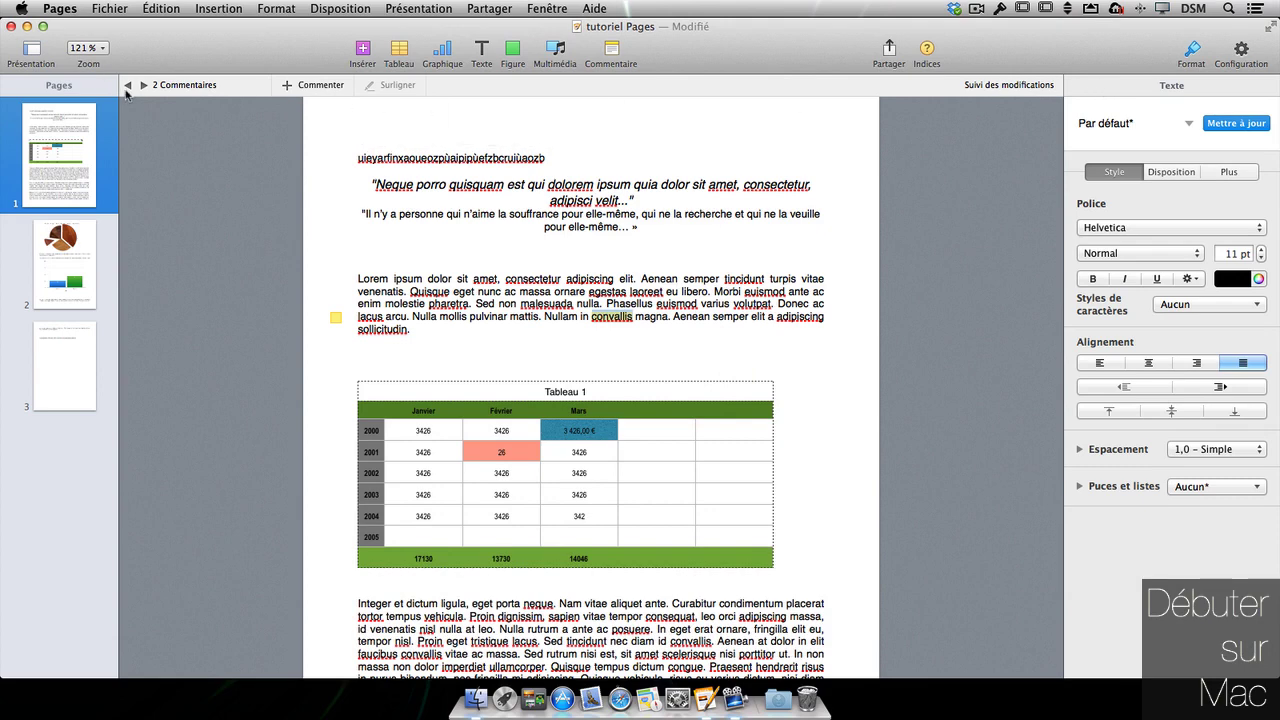
- Browse the existing comments and write 'graphique' in the chart's comment
left_click(127, 86)
left_click(127, 86)
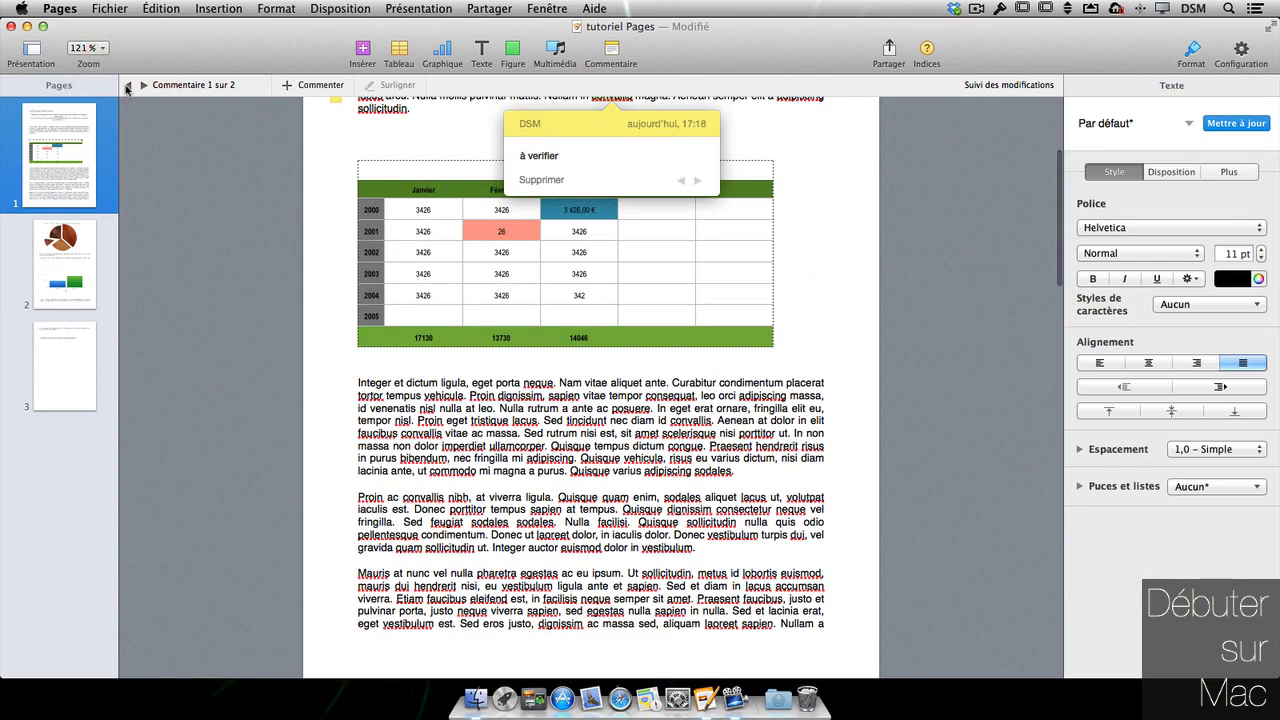
left_click(143, 86)
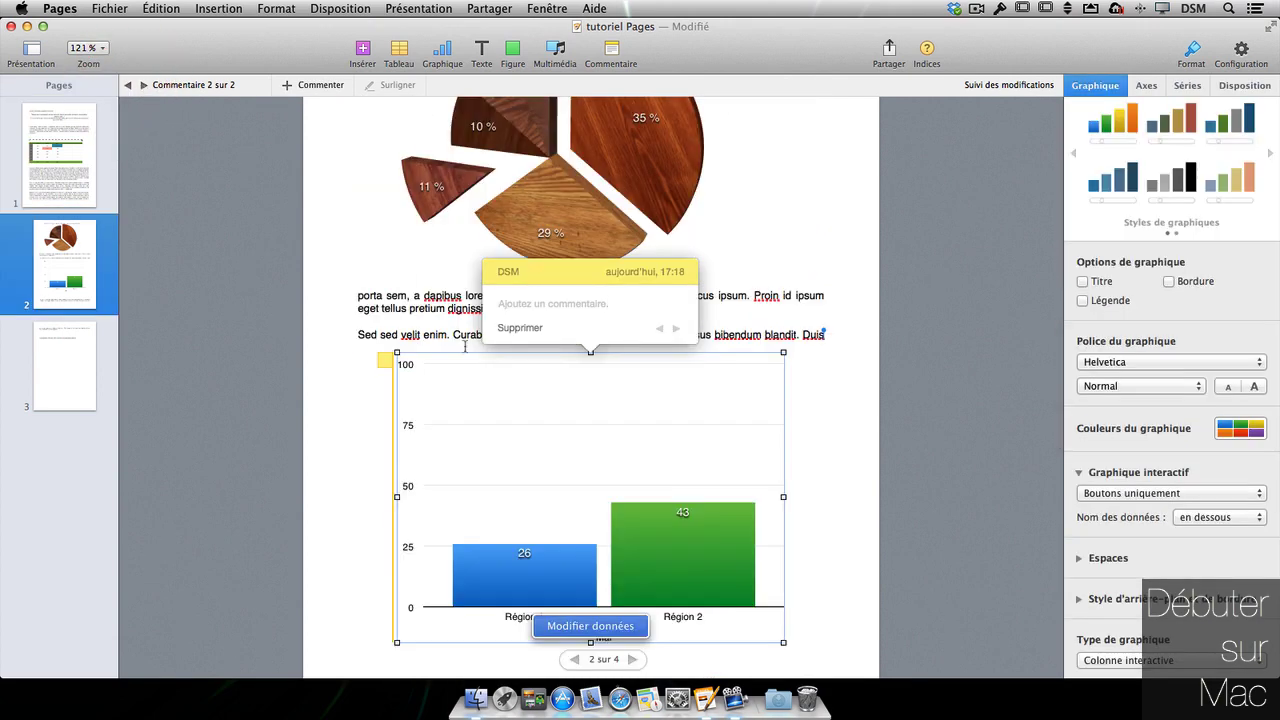
left_click(551, 304)
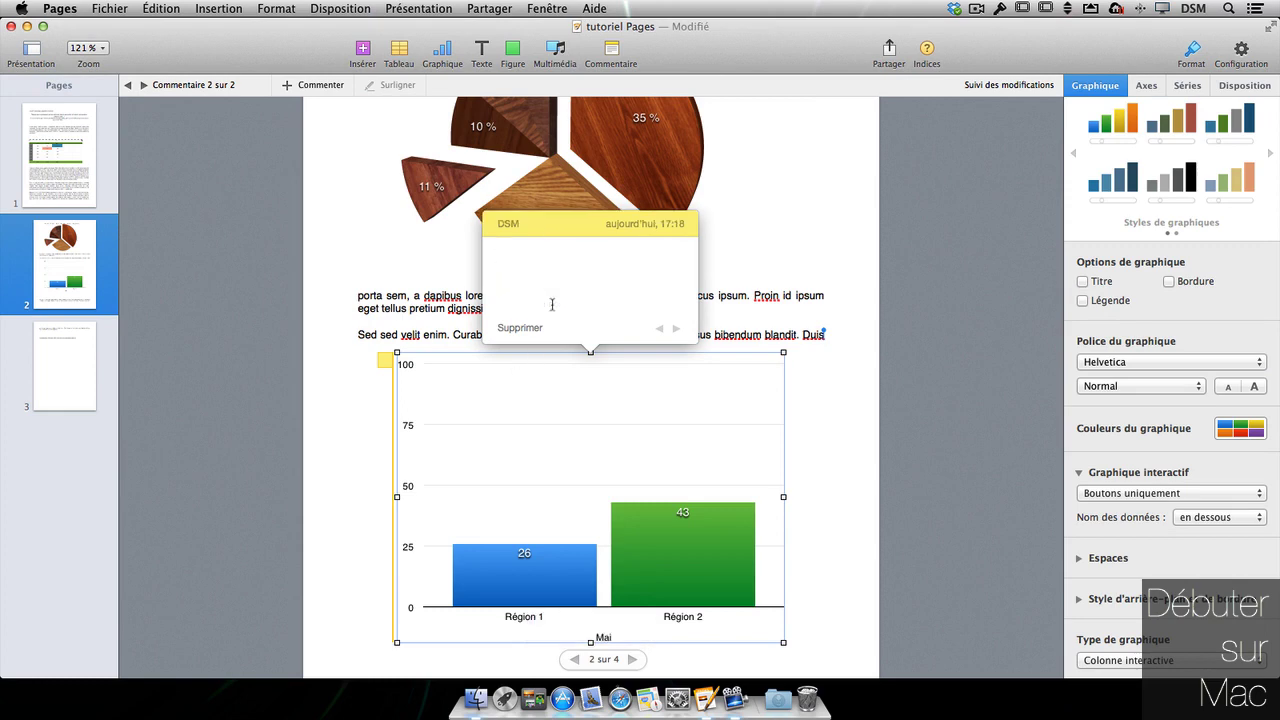
type("graphique")
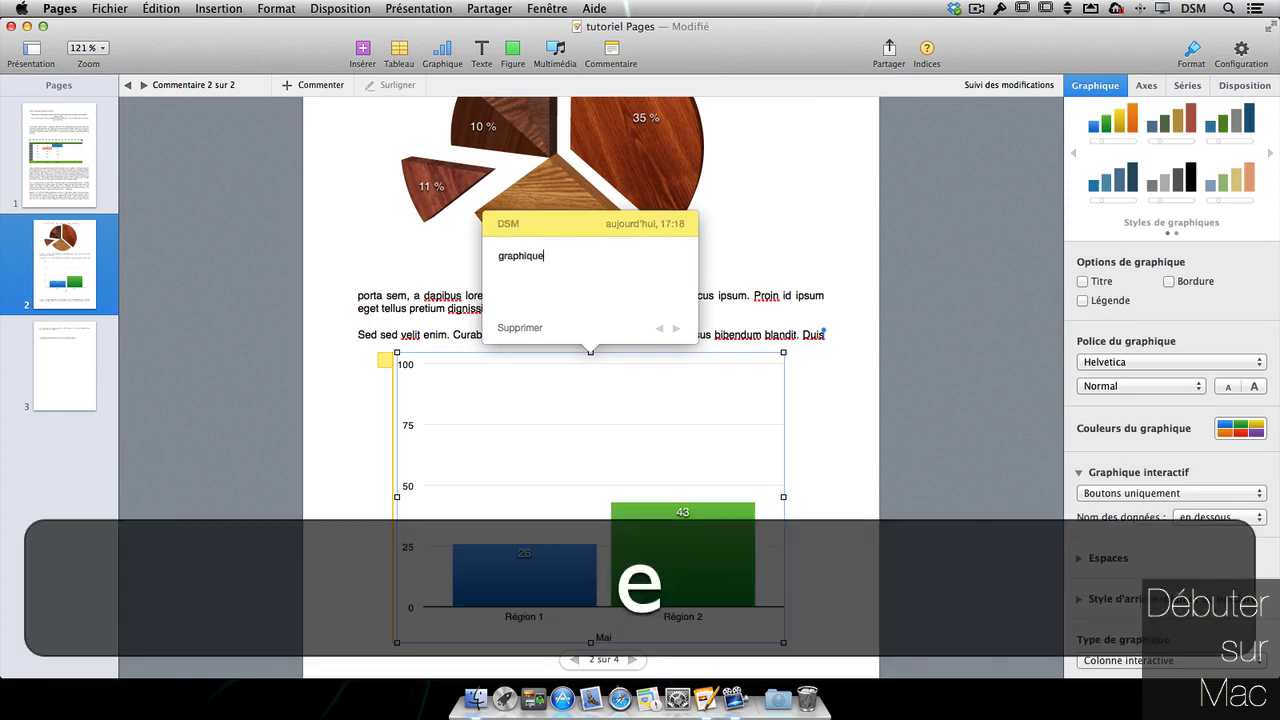
left_click(659, 328)
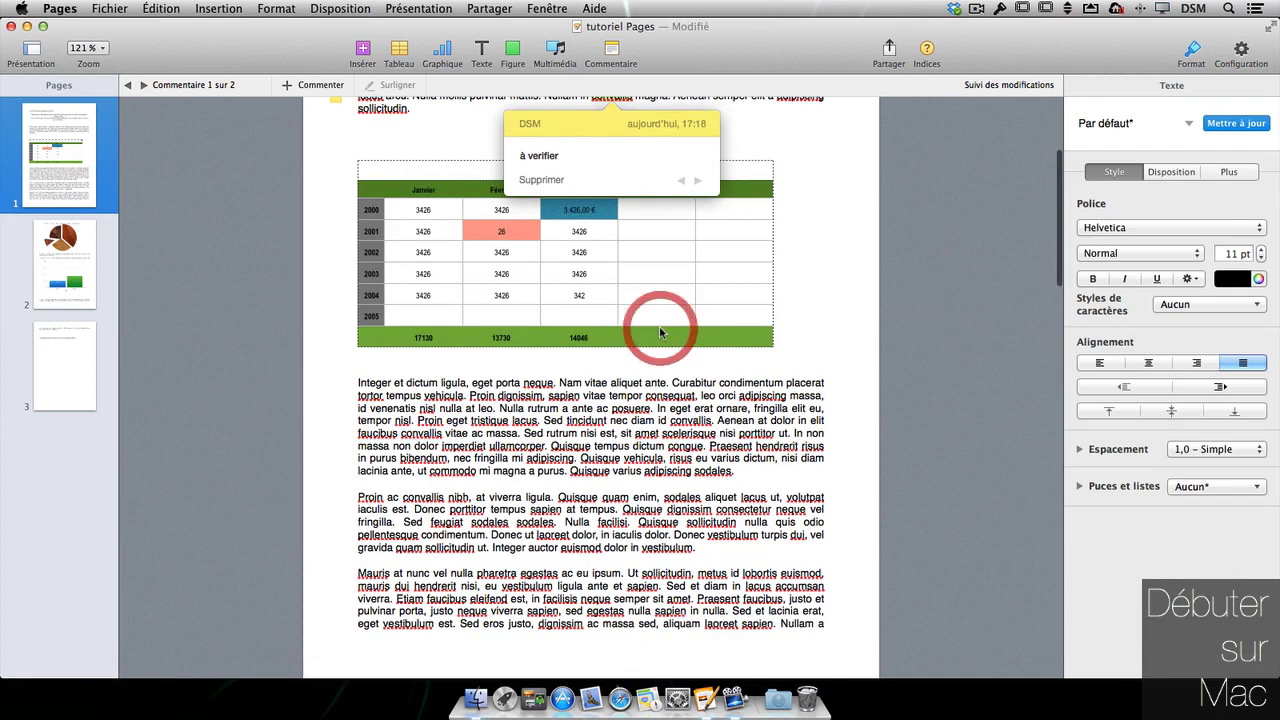
left_click(697, 180)
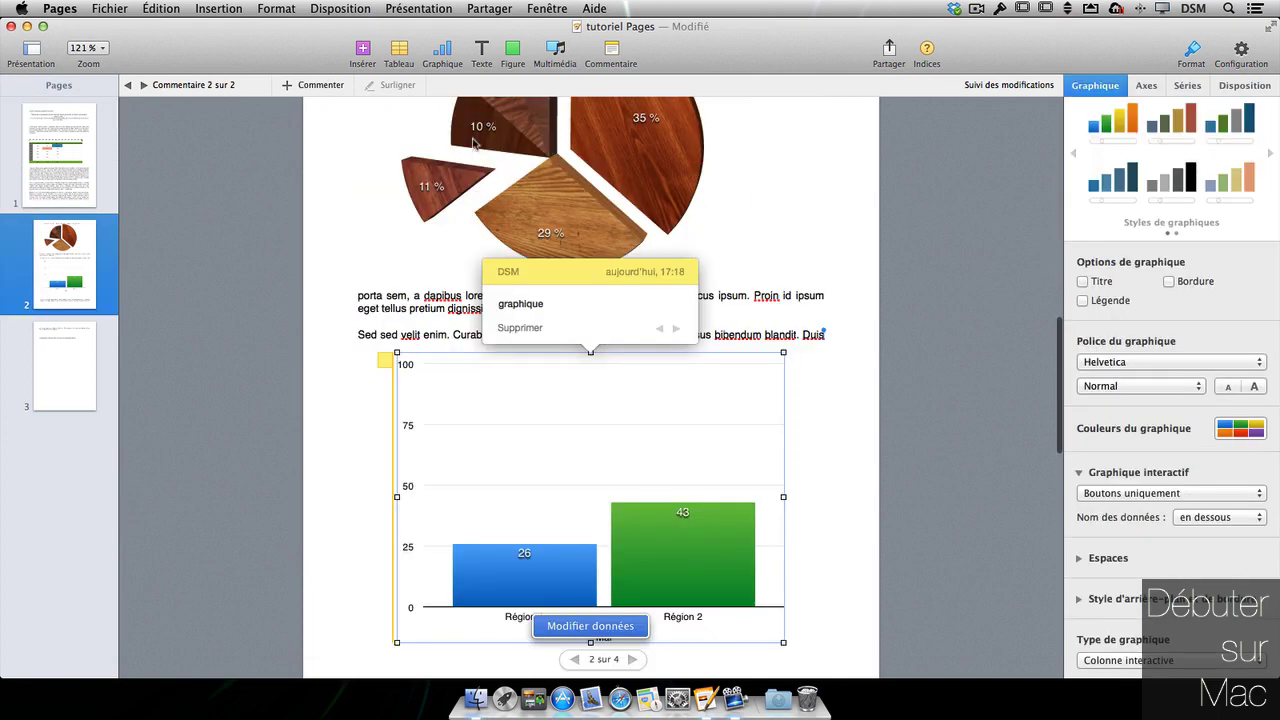
left_click(375, 312)
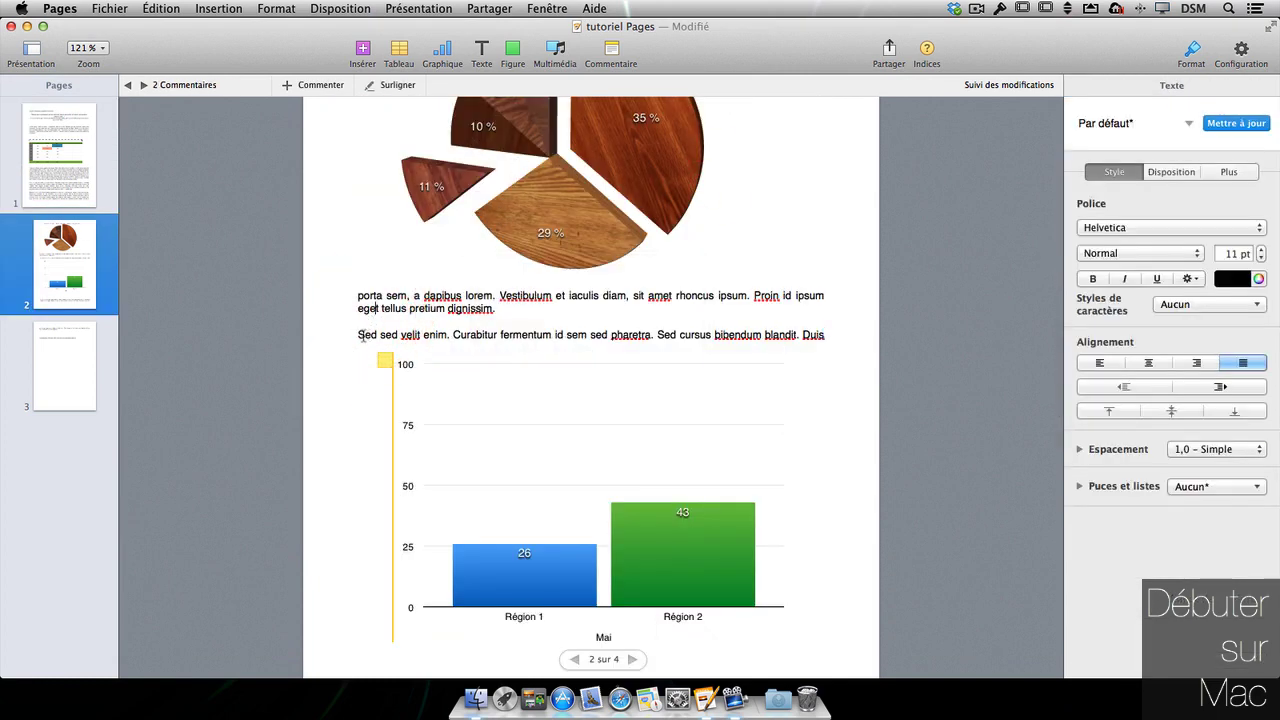
- Highlight 'Sed sed velit enim. Curabitur' above the bar chart and review the comments
left_click_drag(357, 334, 495, 334)
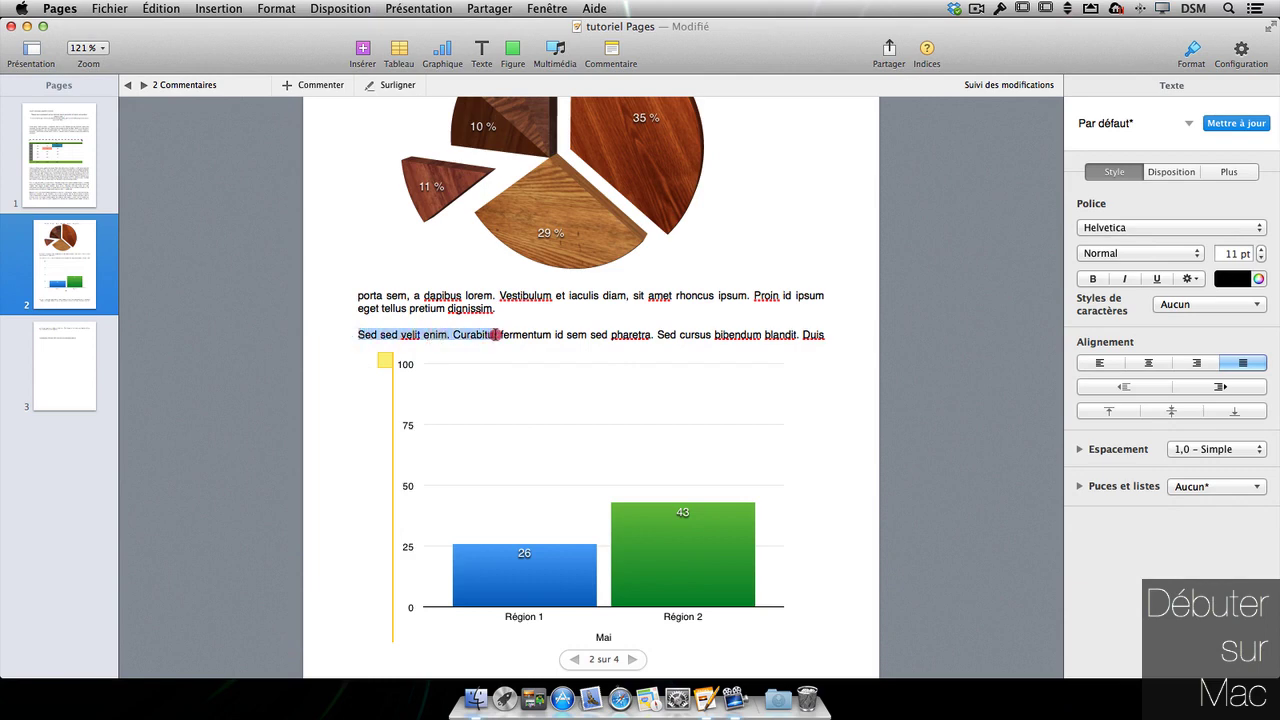
left_click(404, 92)
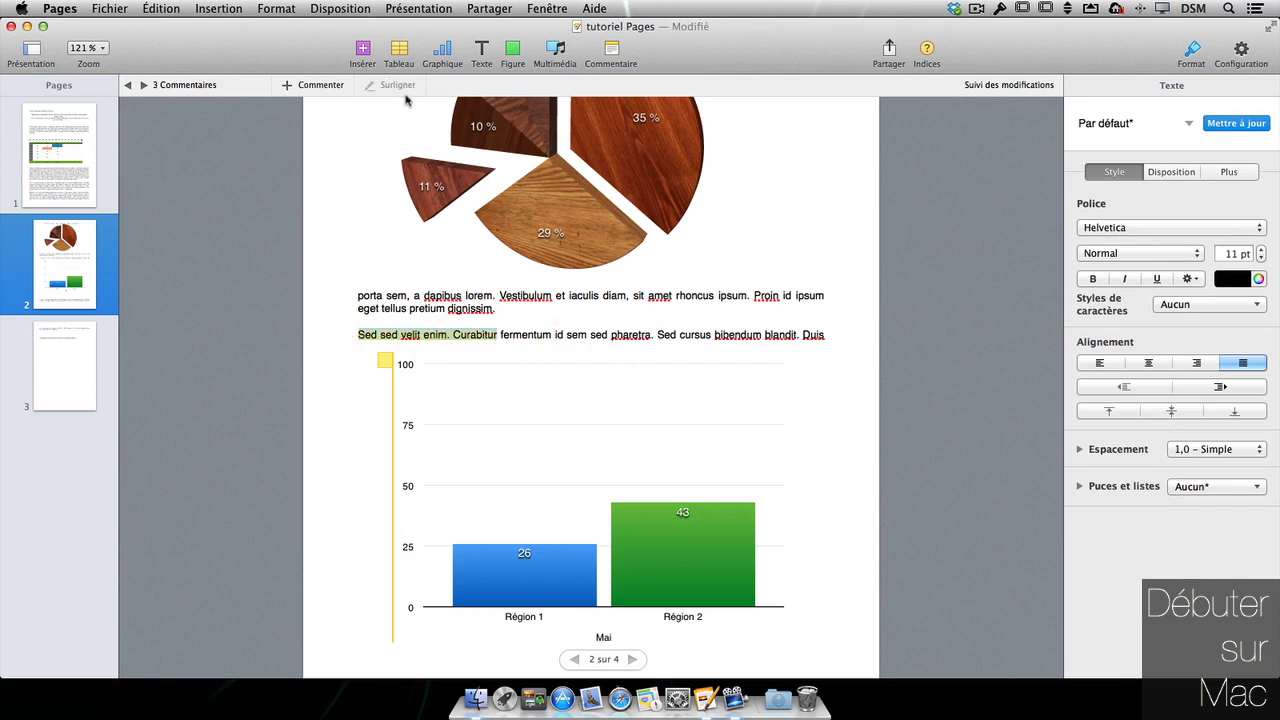
left_click(626, 424)
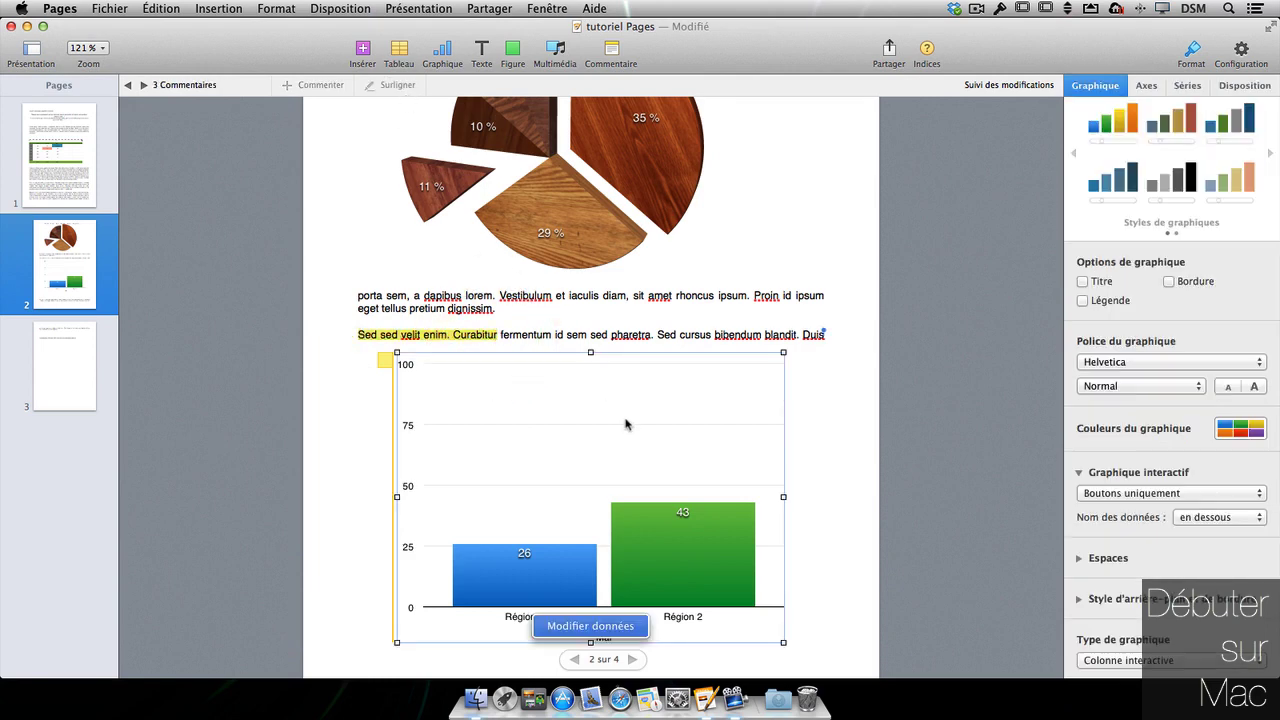
left_click(416, 331)
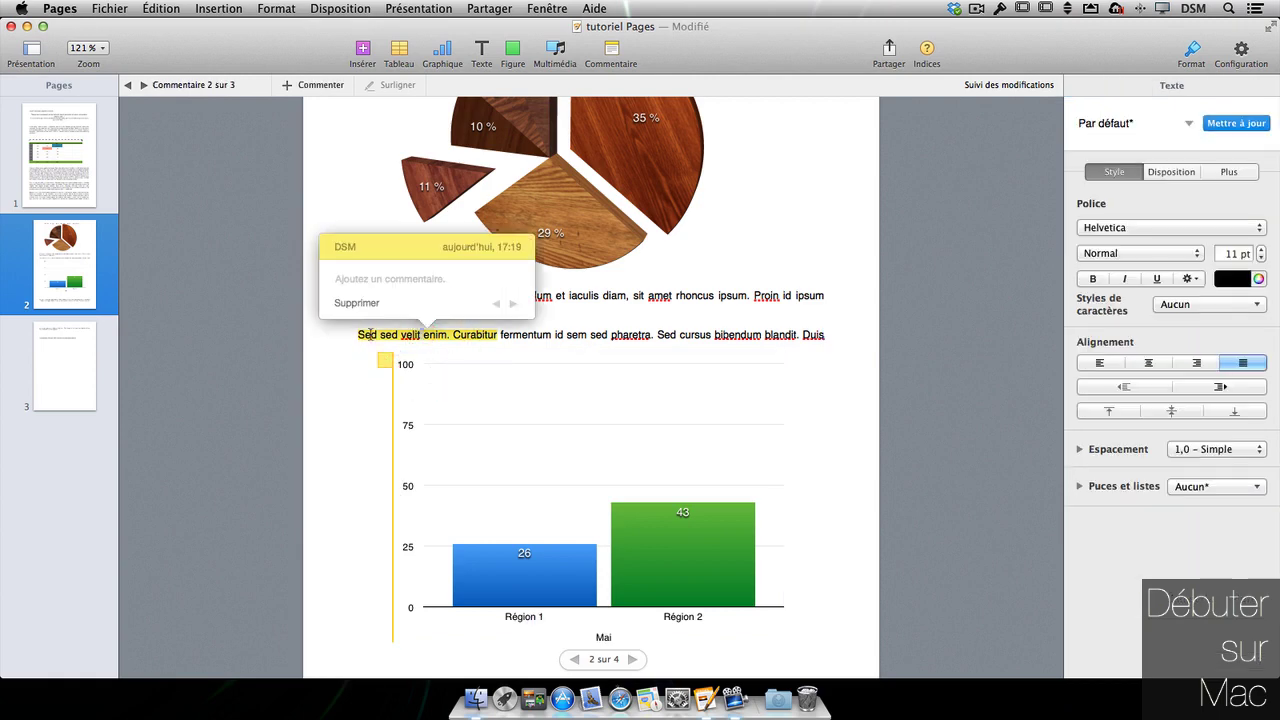
left_click(500, 303)
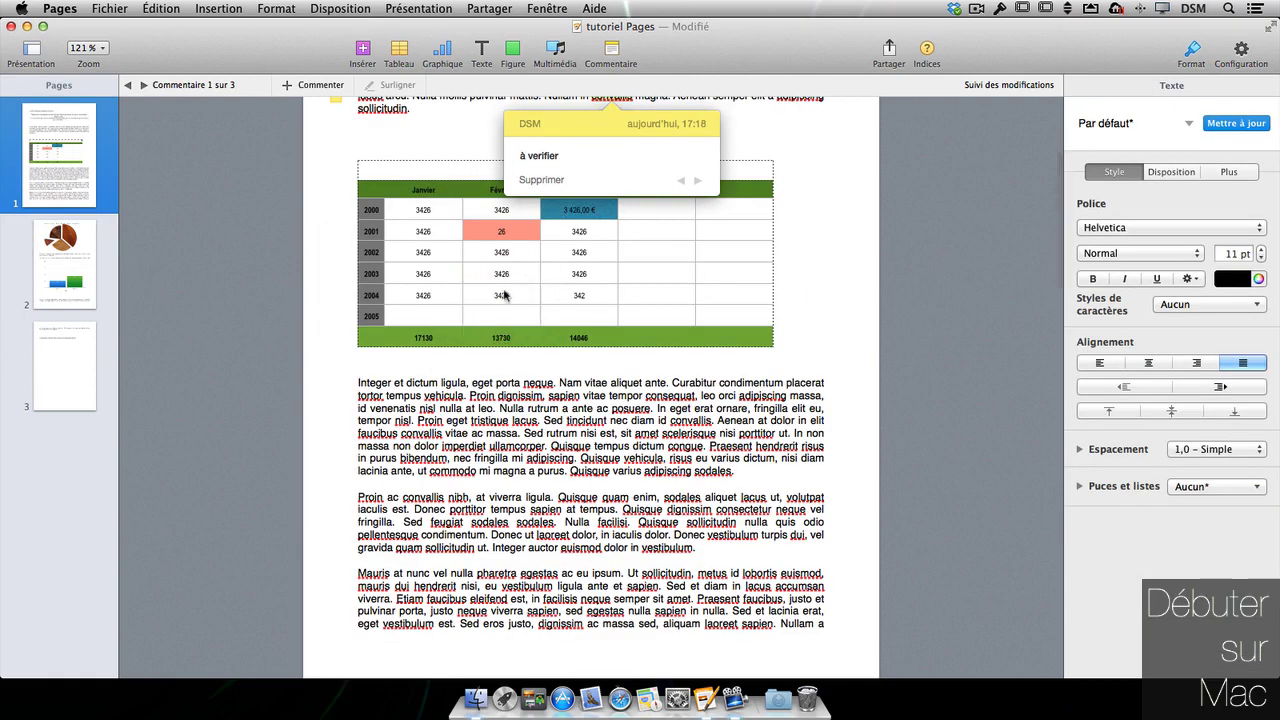
left_click(681, 181)
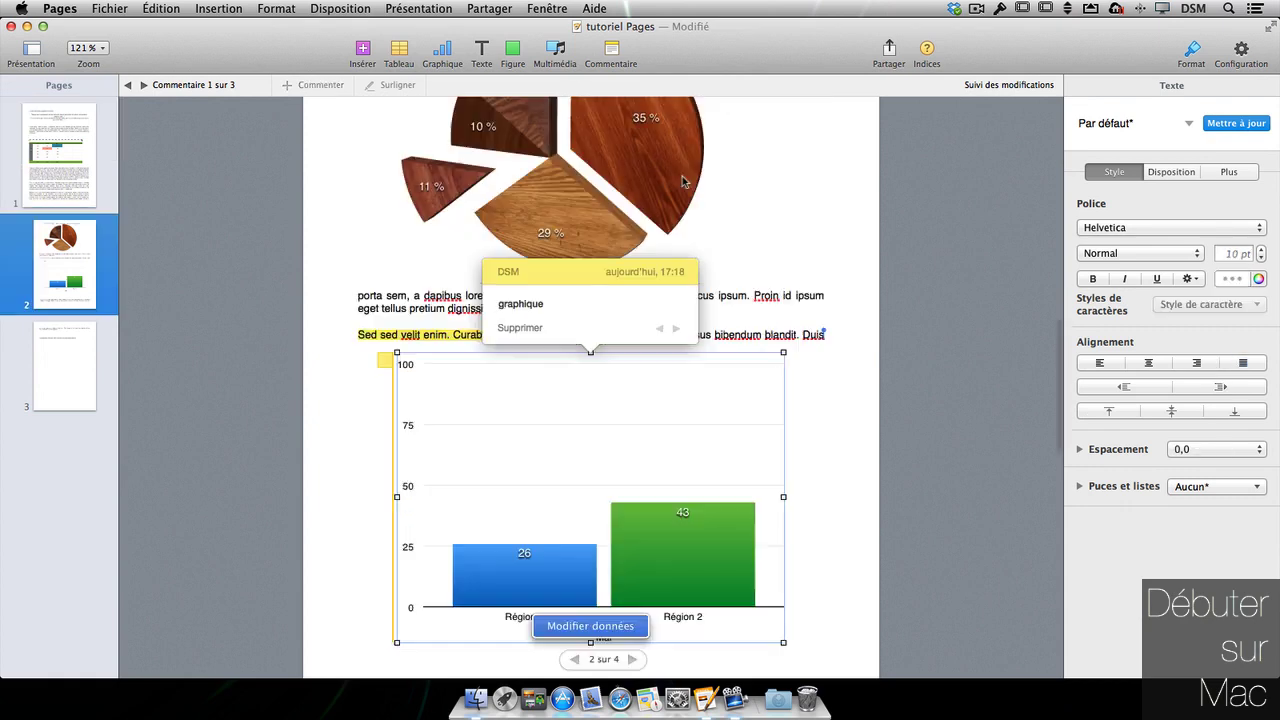
left_click(803, 206)
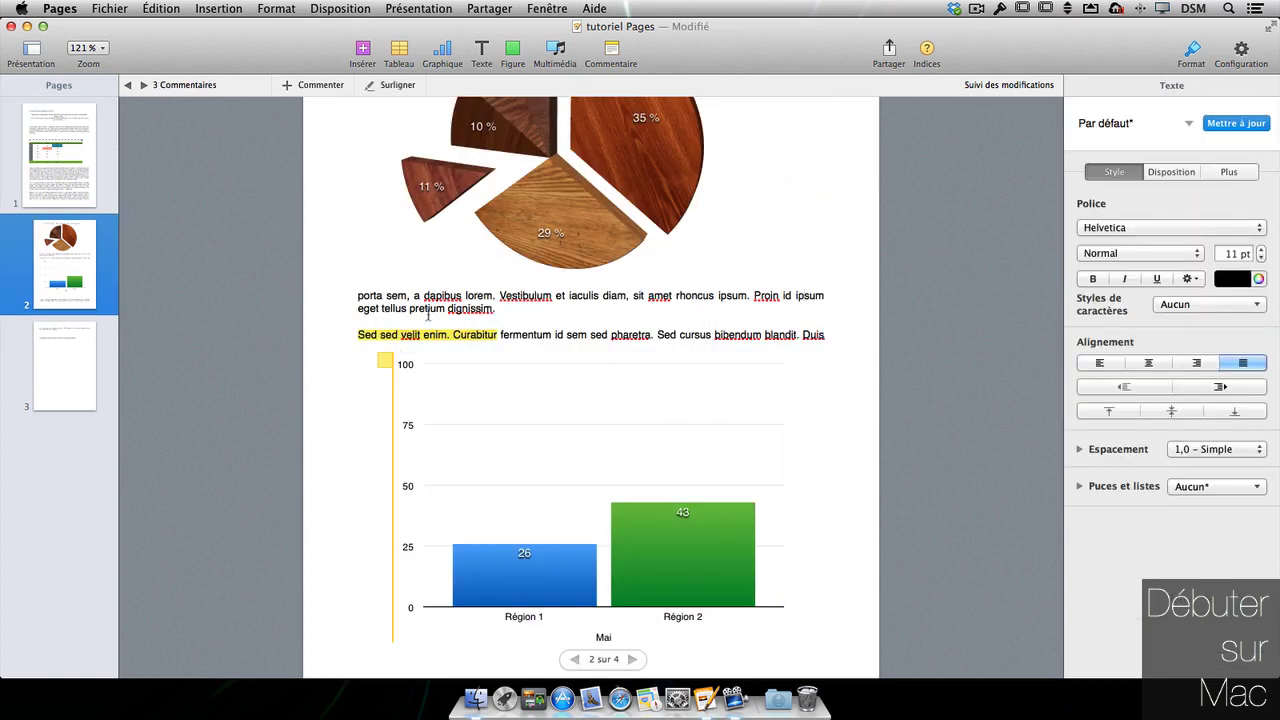
mouse_move(486, 330)
scroll(615, 253, "up", 10)
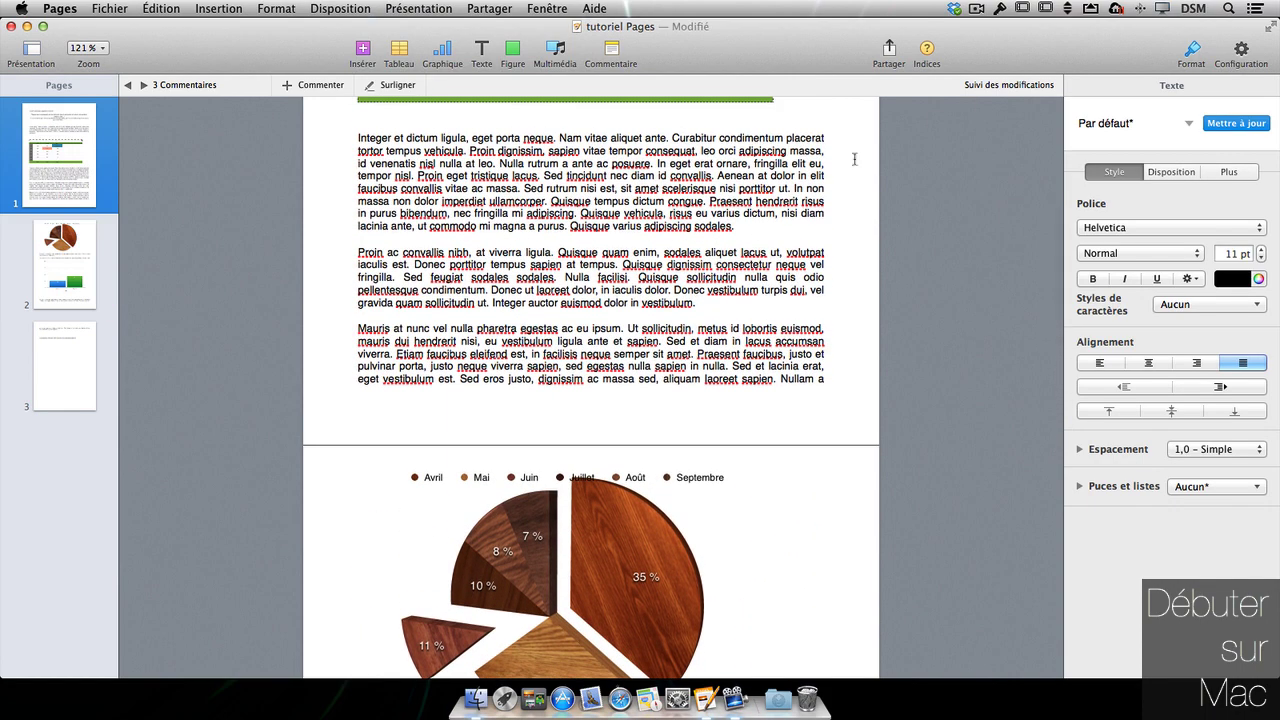
- Turn on change tracking and delete the garbled first line of page 1
left_click(1026, 86)
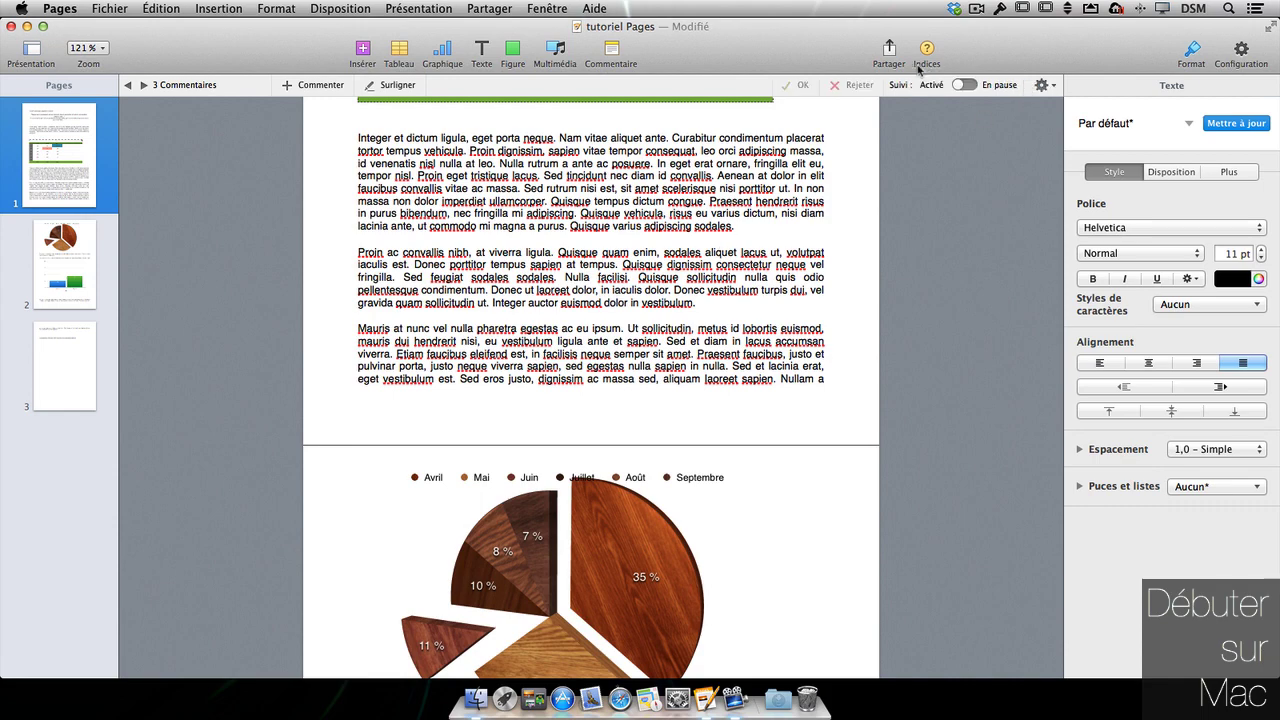
type("oueozpùaipipùefzbcruiùaozb")
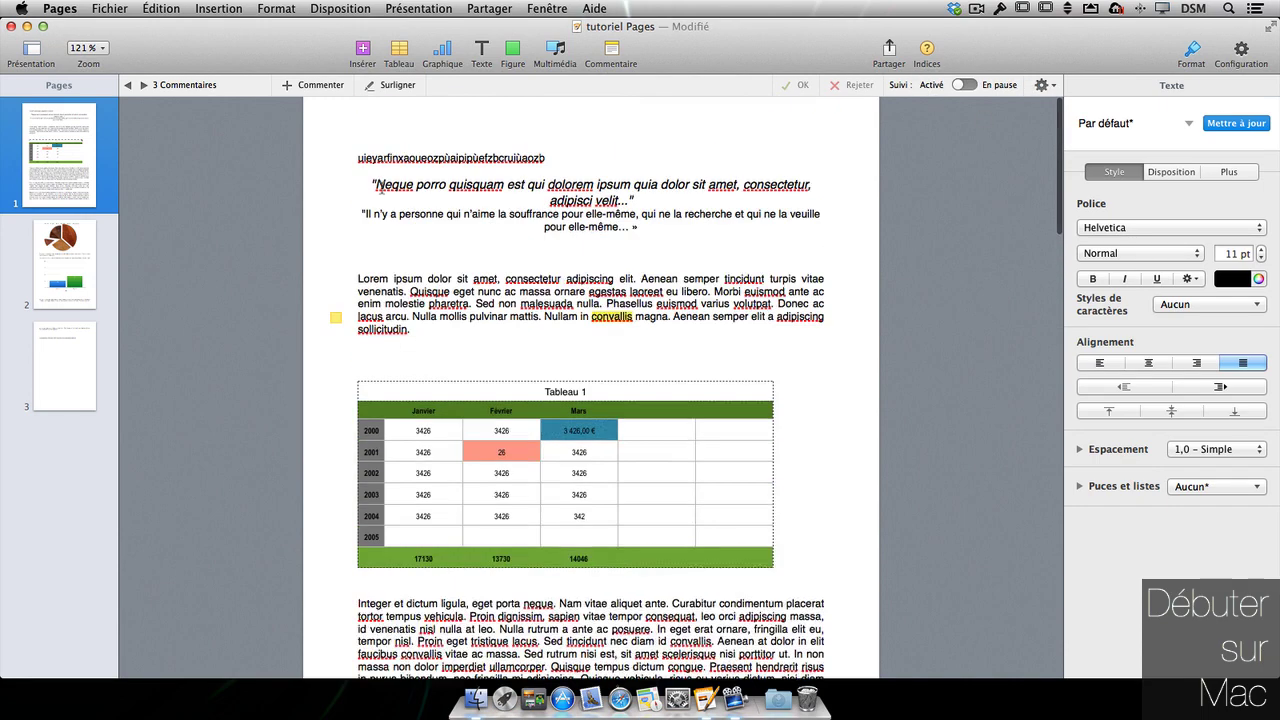
left_click_drag(538, 157, 350, 156)
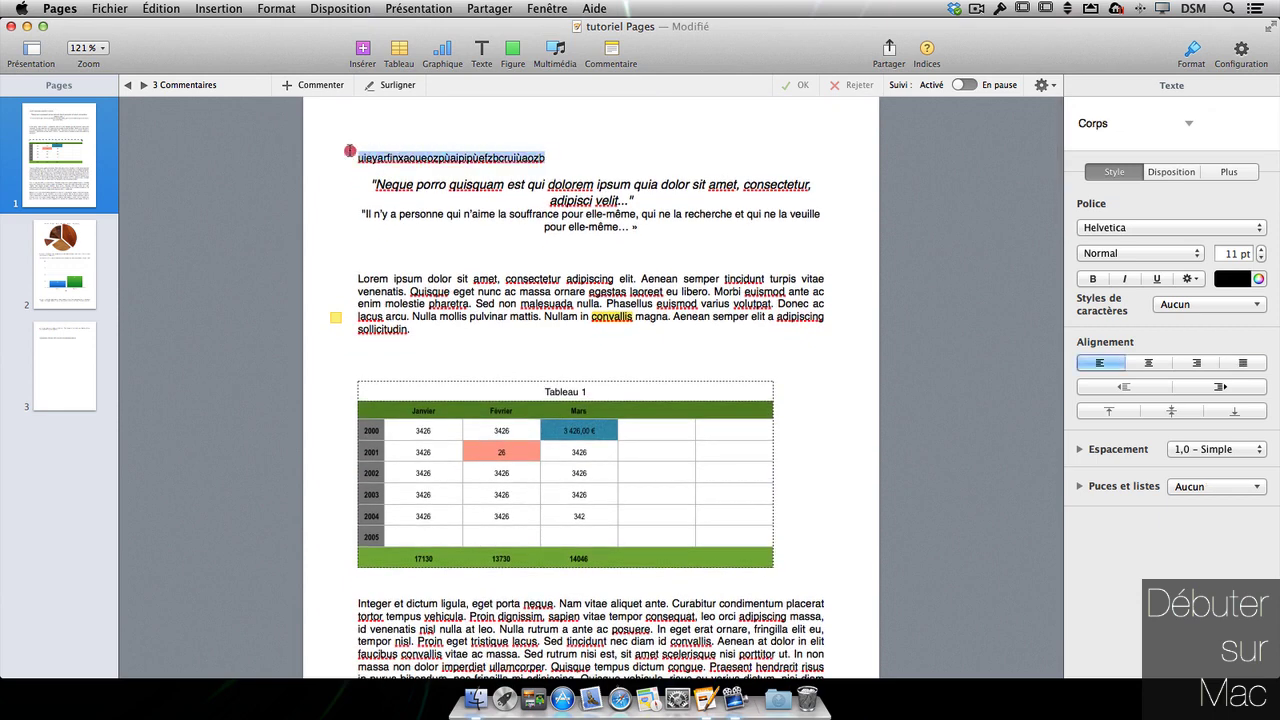
key("BackSpace")
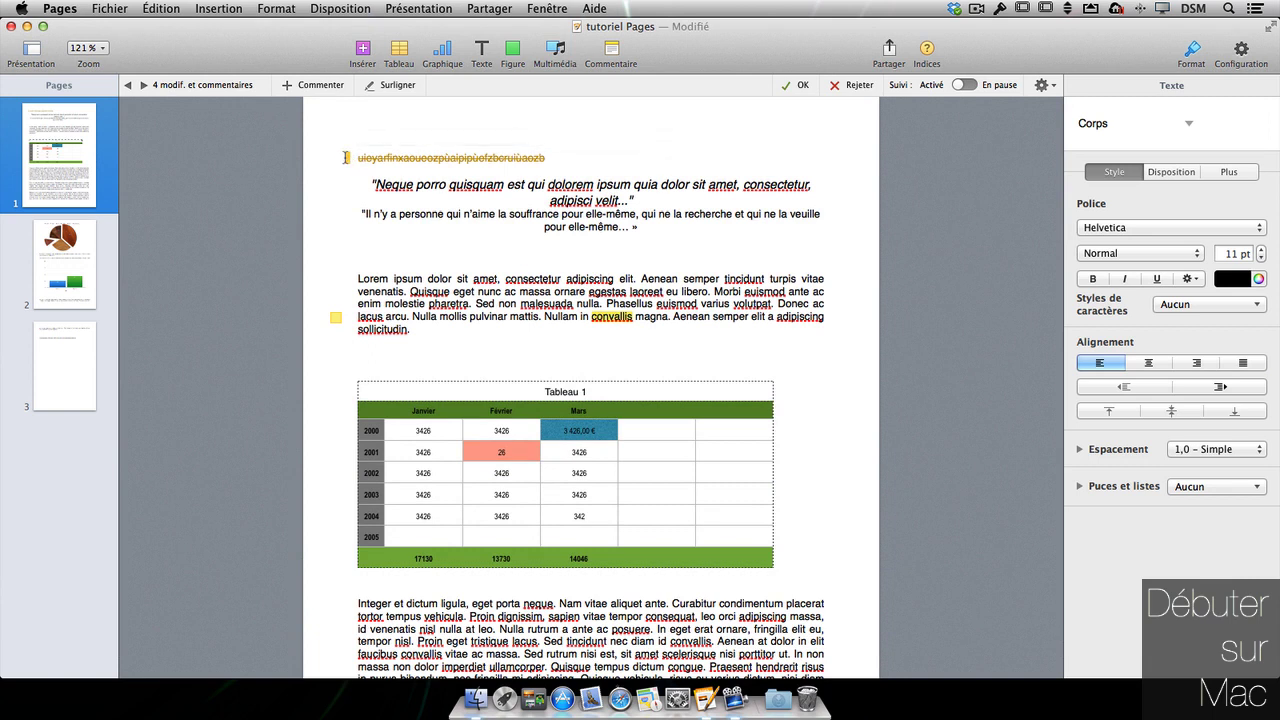
left_click(447, 158)
- Bold the French quote and insert new text before 'semper' as its own paragraph
left_click_drag(654, 232, 360, 215)
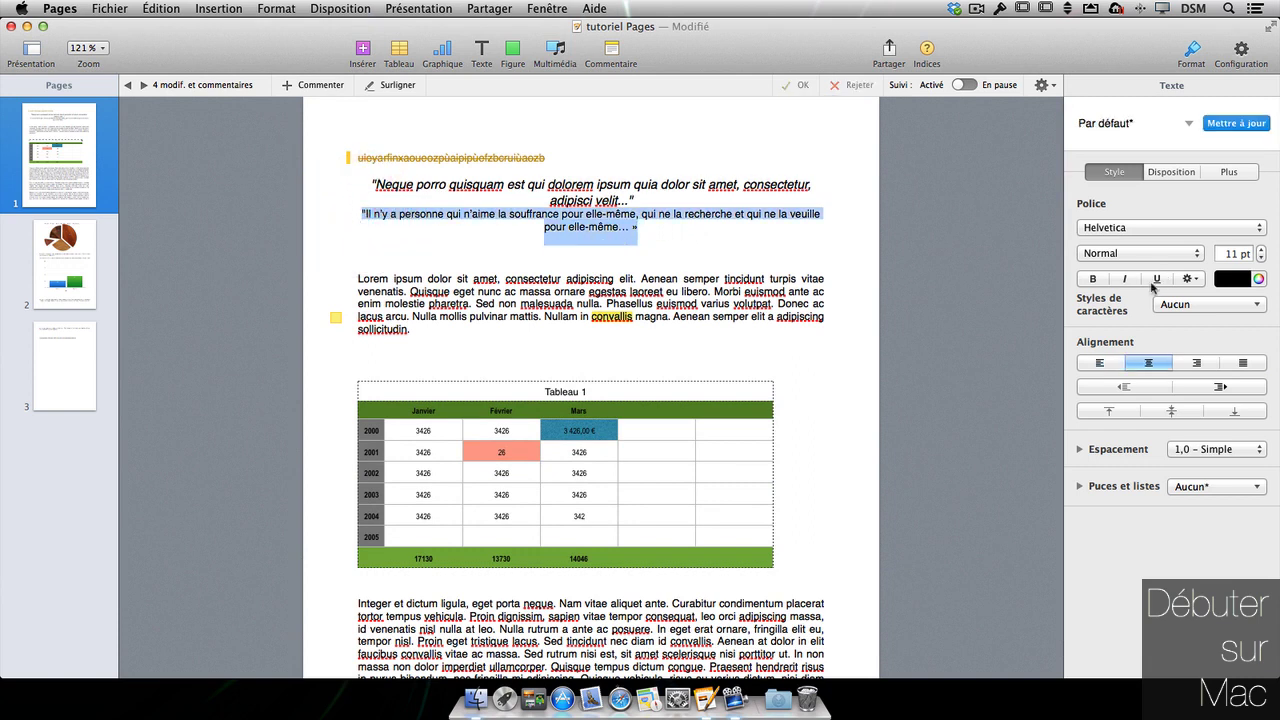
left_click(1093, 279)
left_click(728, 258)
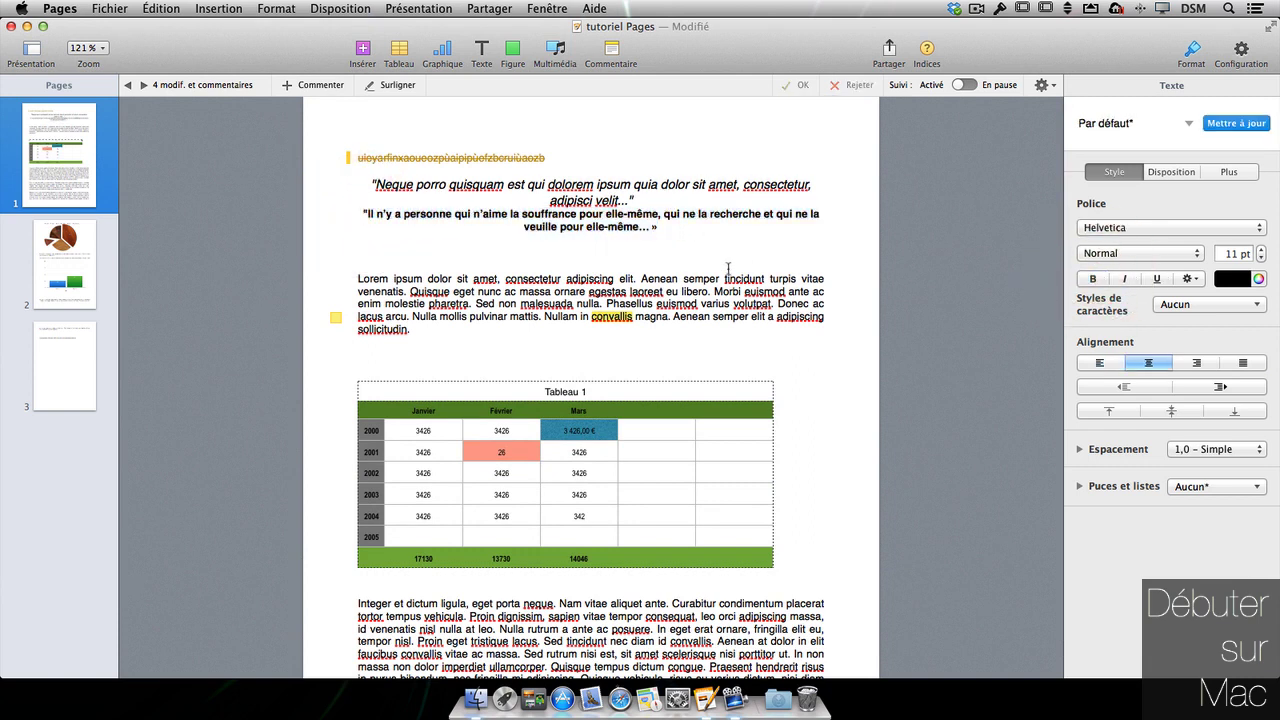
left_click(680, 279)
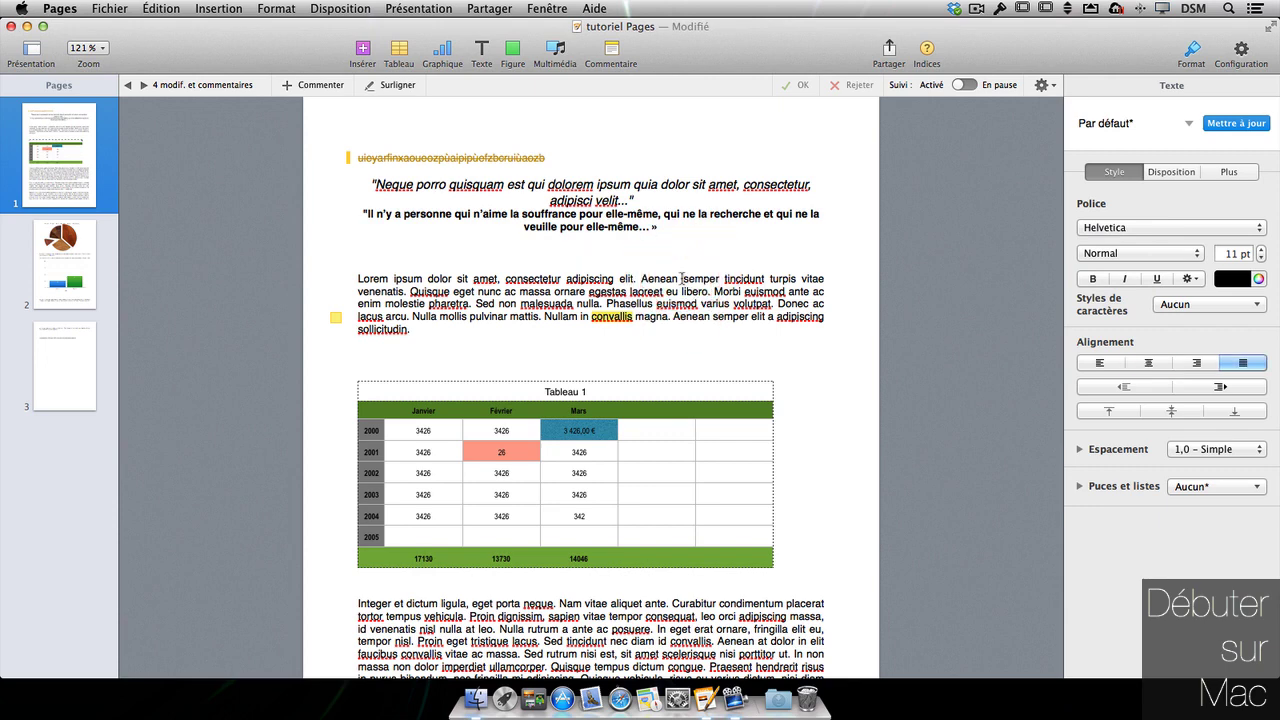
type("ieuangicmreoaiüfxpxnfeozpù")
key("Return")
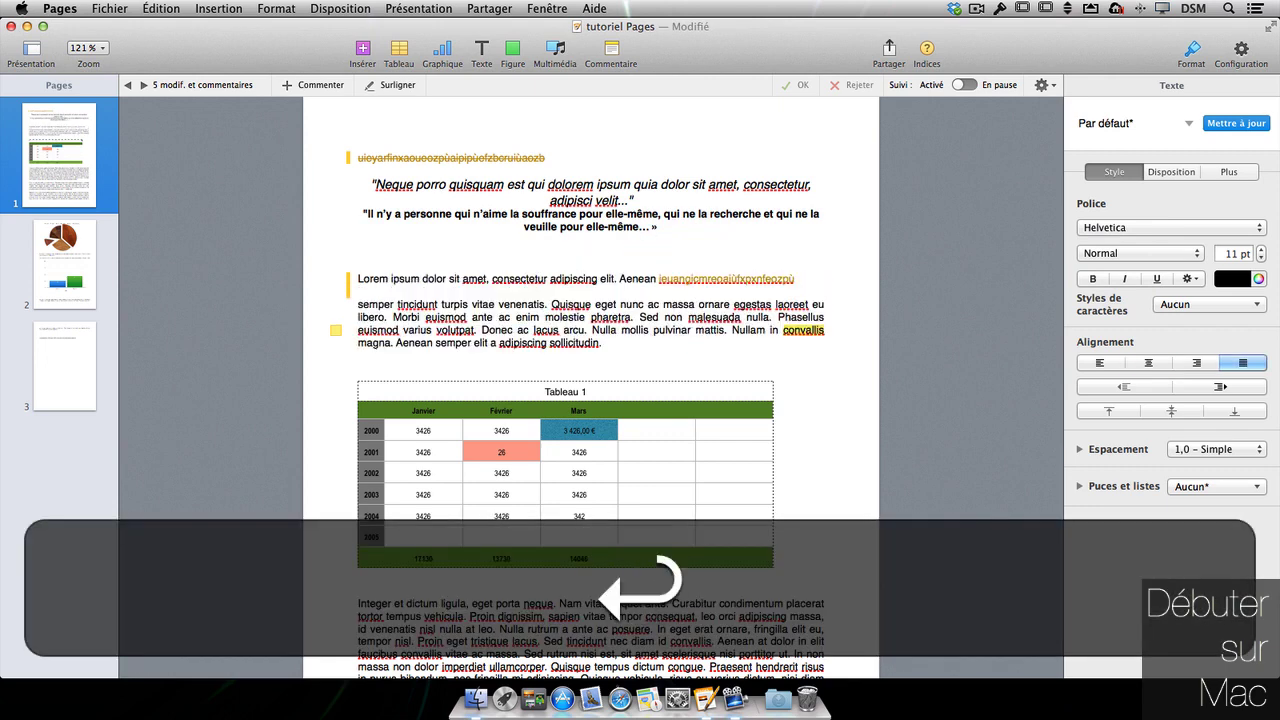
- Delete the 'Mauris at nunc' paragraph as a tracked change
mouse_move(701, 282)
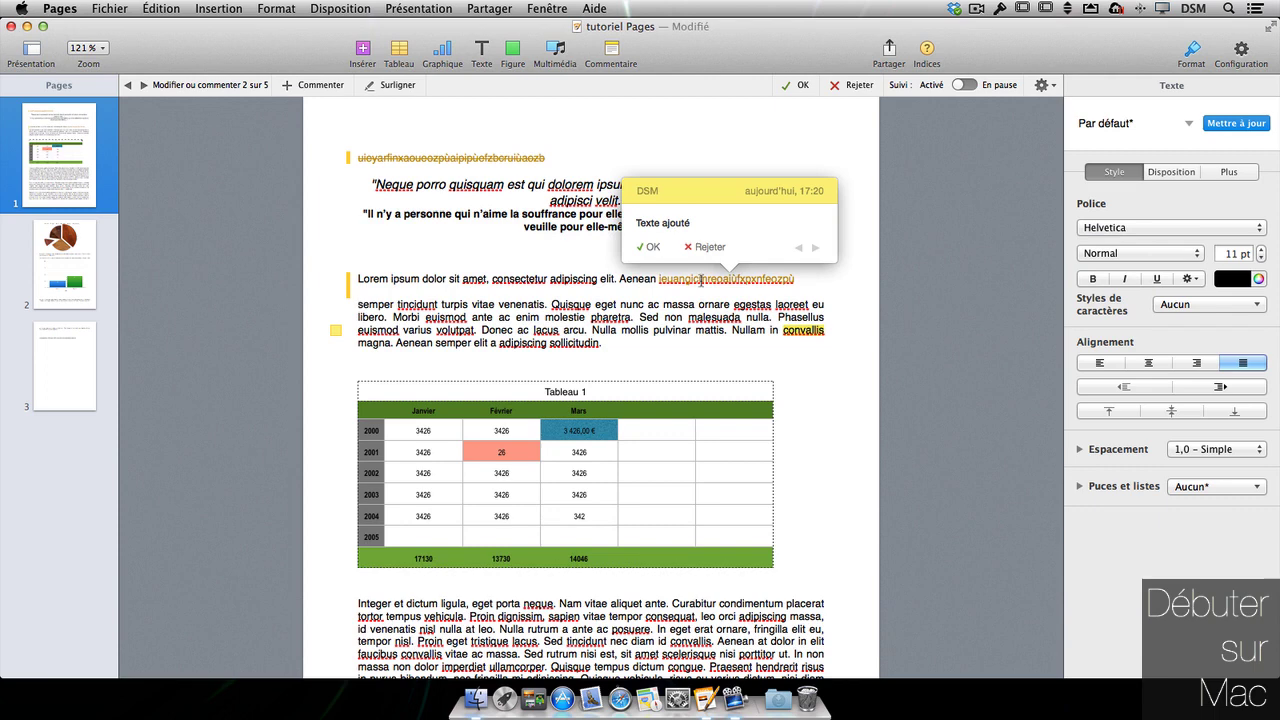
scroll(481, 450, "down", 8)
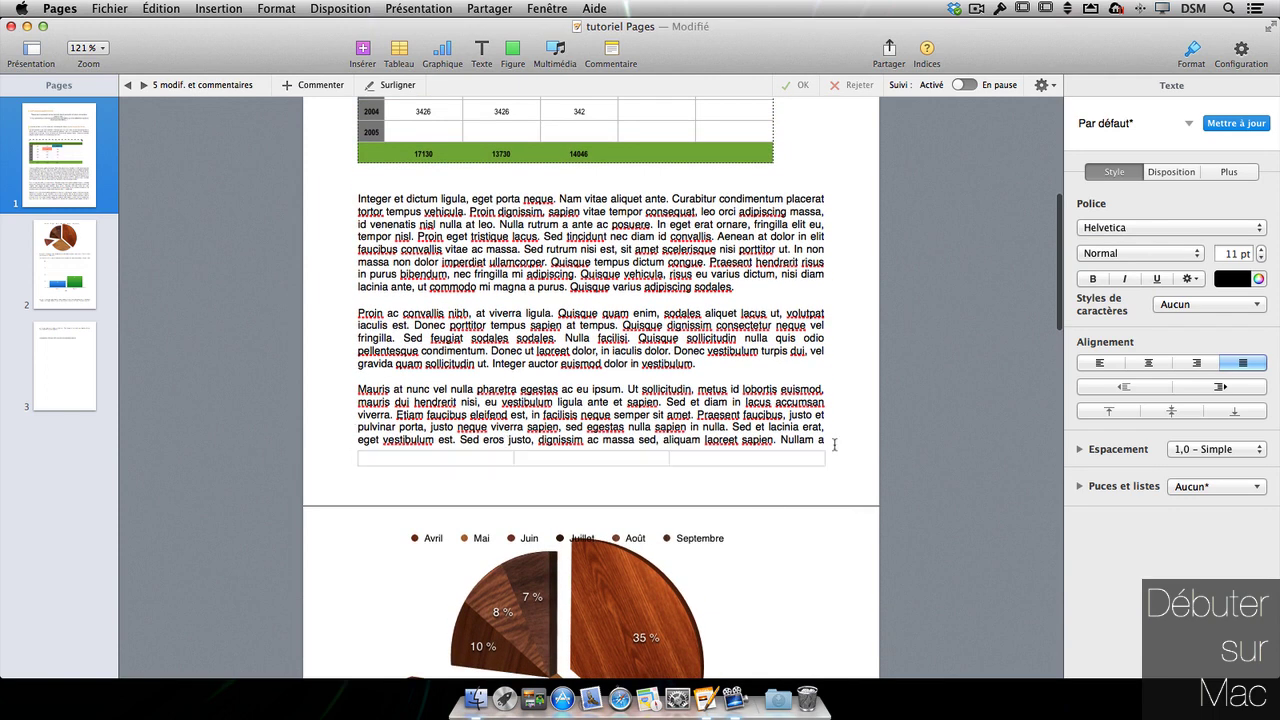
left_click_drag(826, 441, 333, 386)
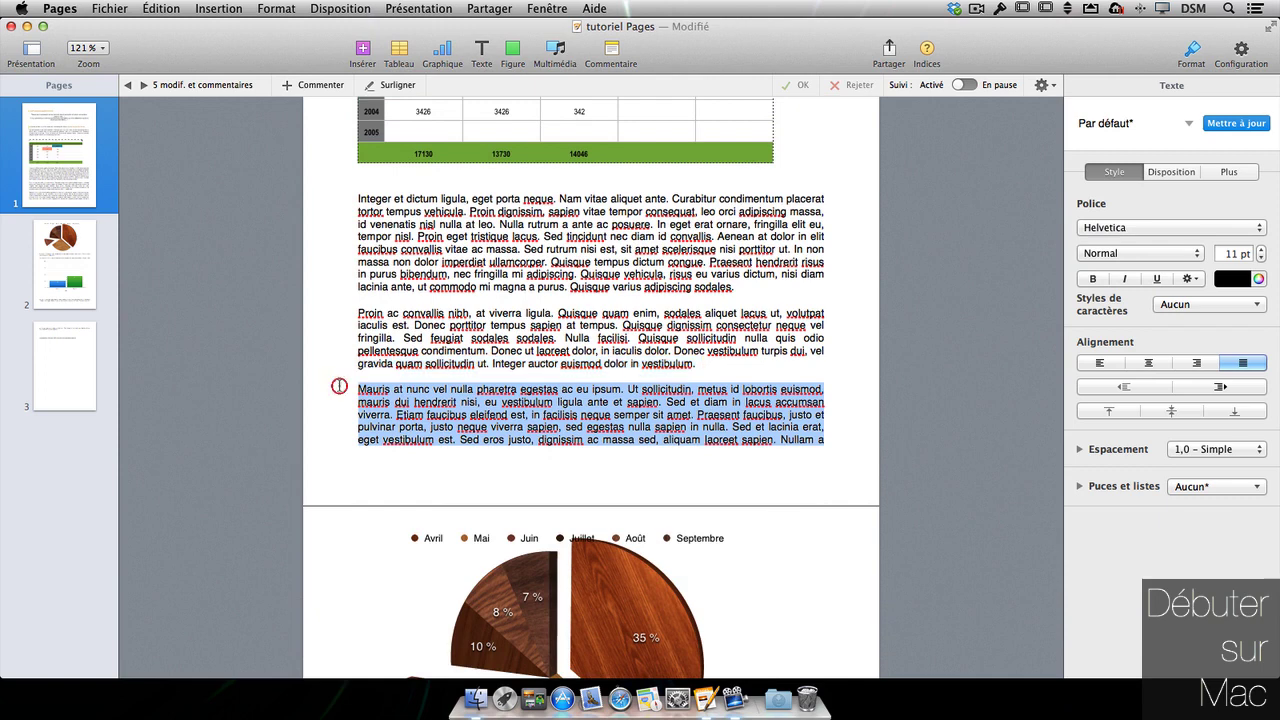
key("BackSpace")
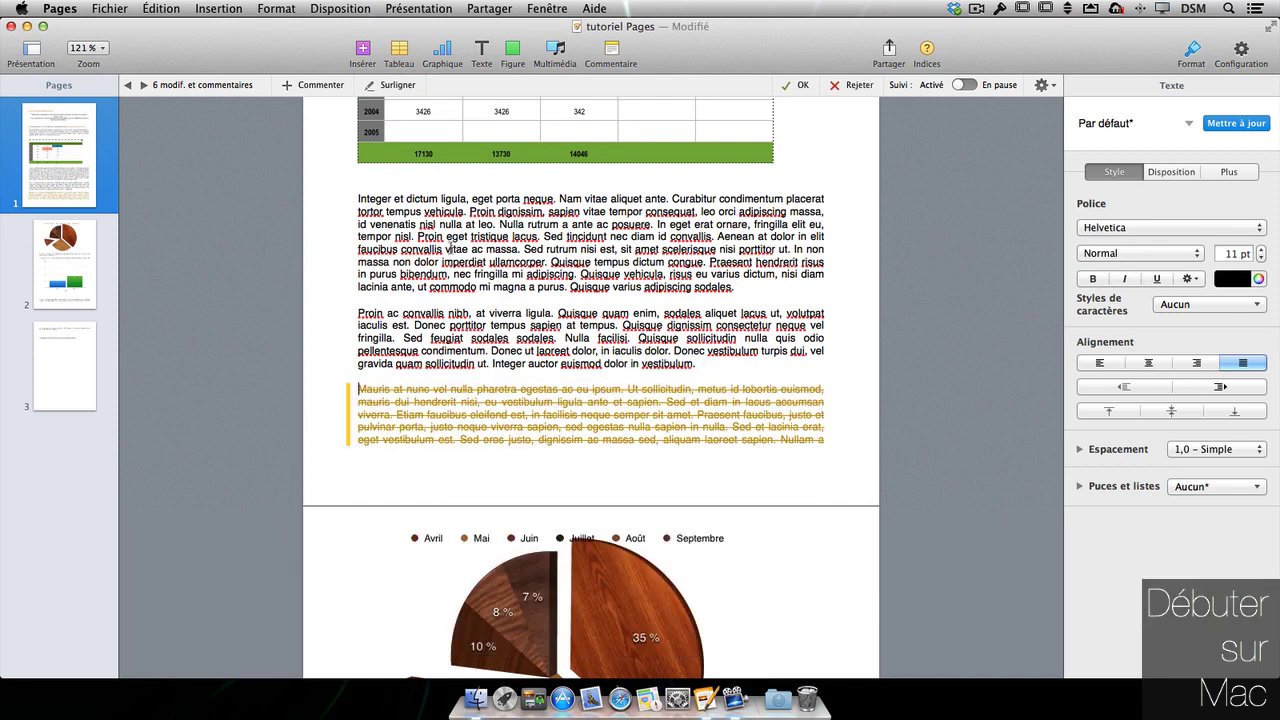
scroll(450, 247, "up", 8)
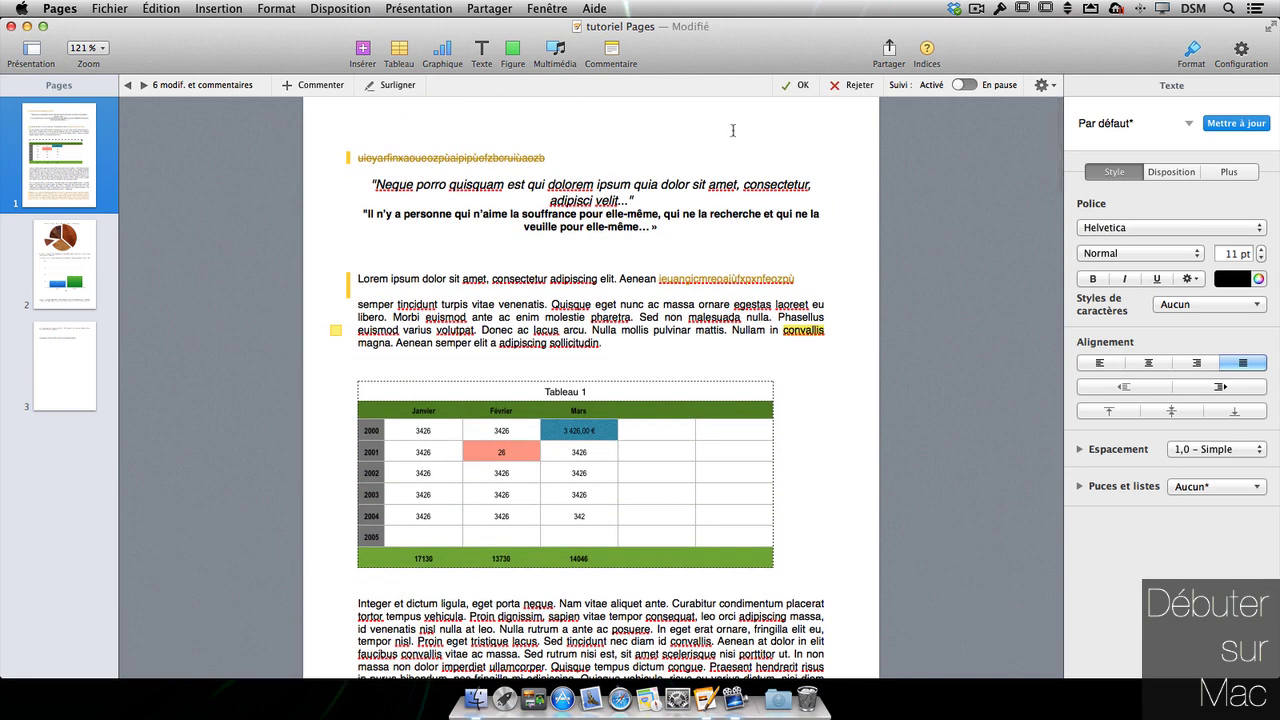
scroll(645, 405, "down", 6)
scroll(645, 405, "down", 6)
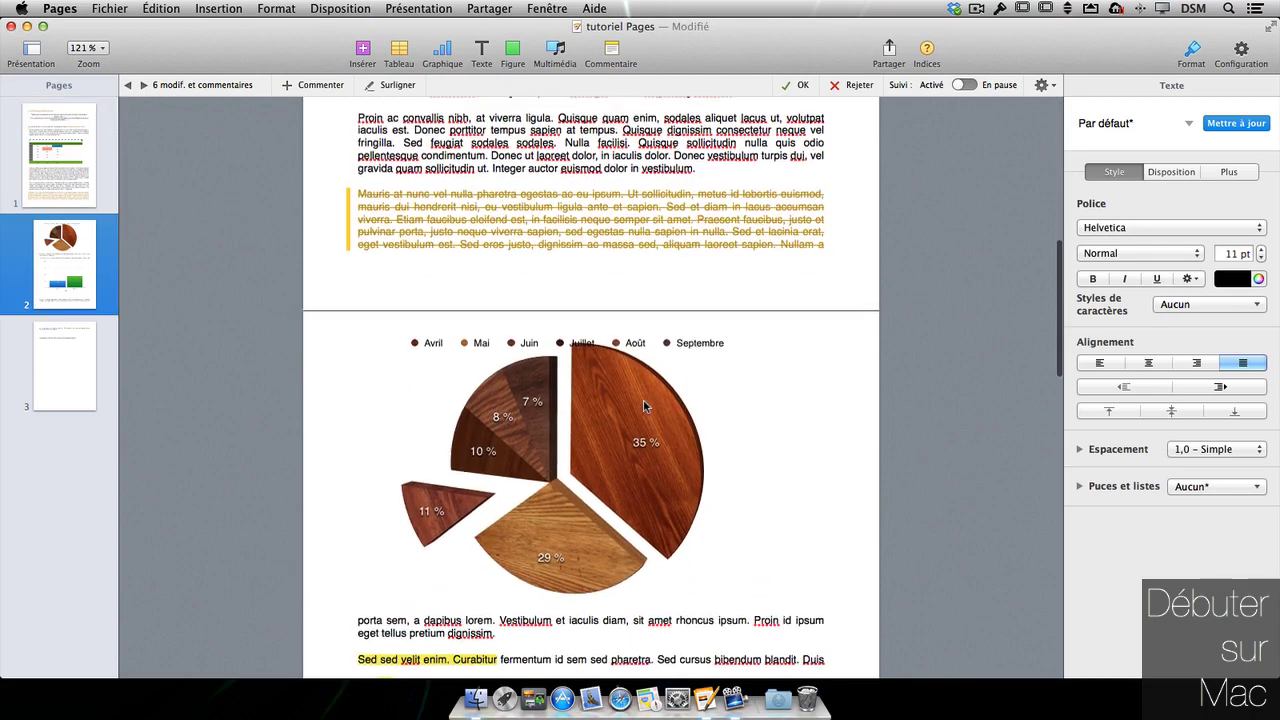
scroll(645, 405, "up", 12)
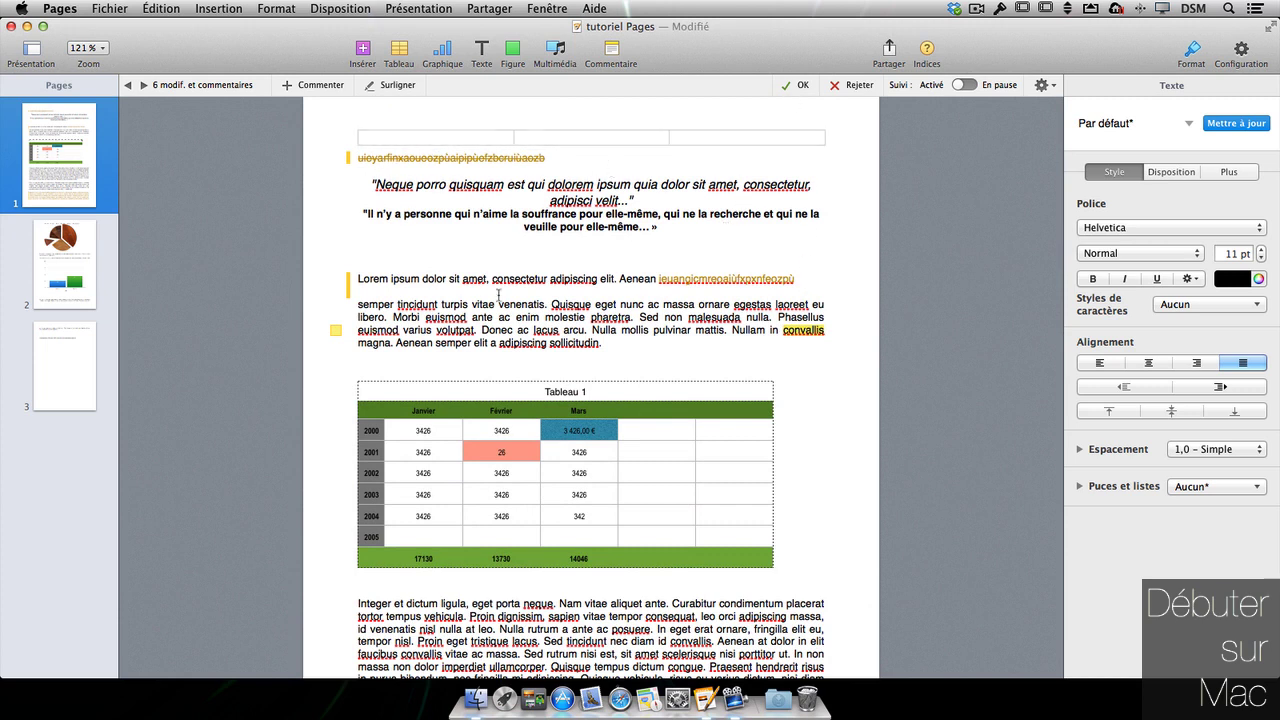
- Accept the tracked deletion of the garbled first line
left_click(486, 157)
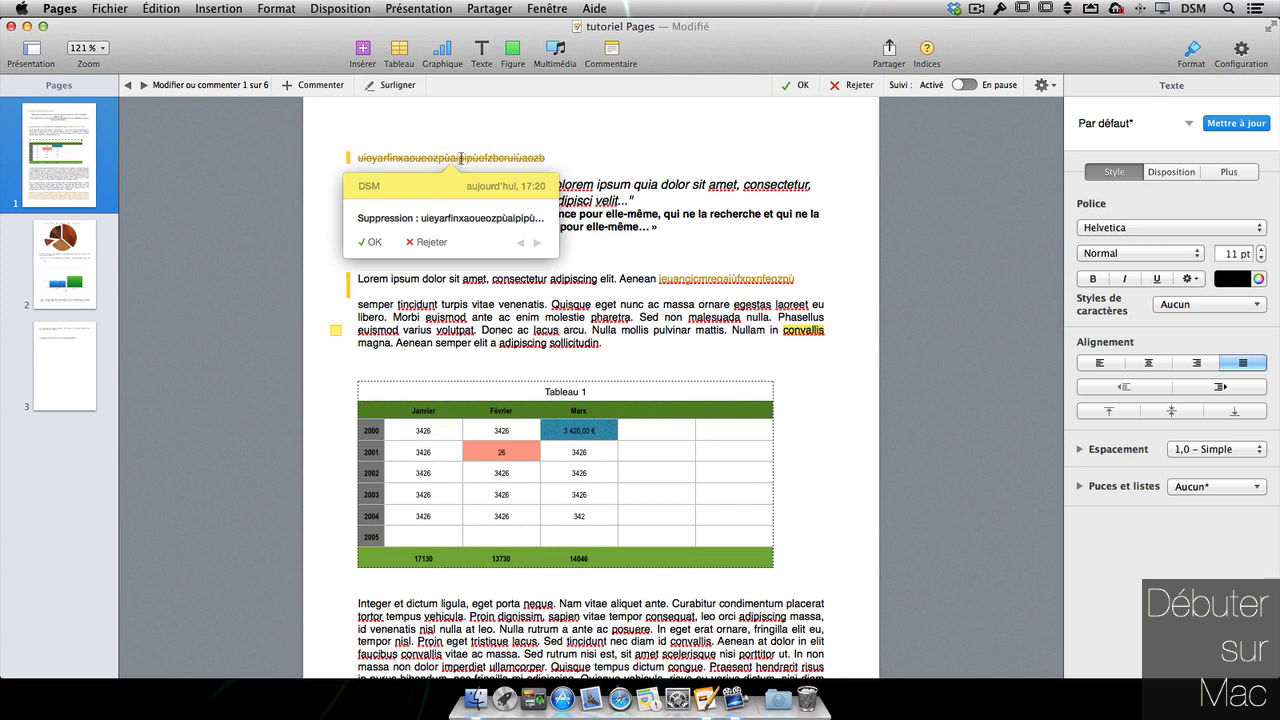
left_click(368, 242)
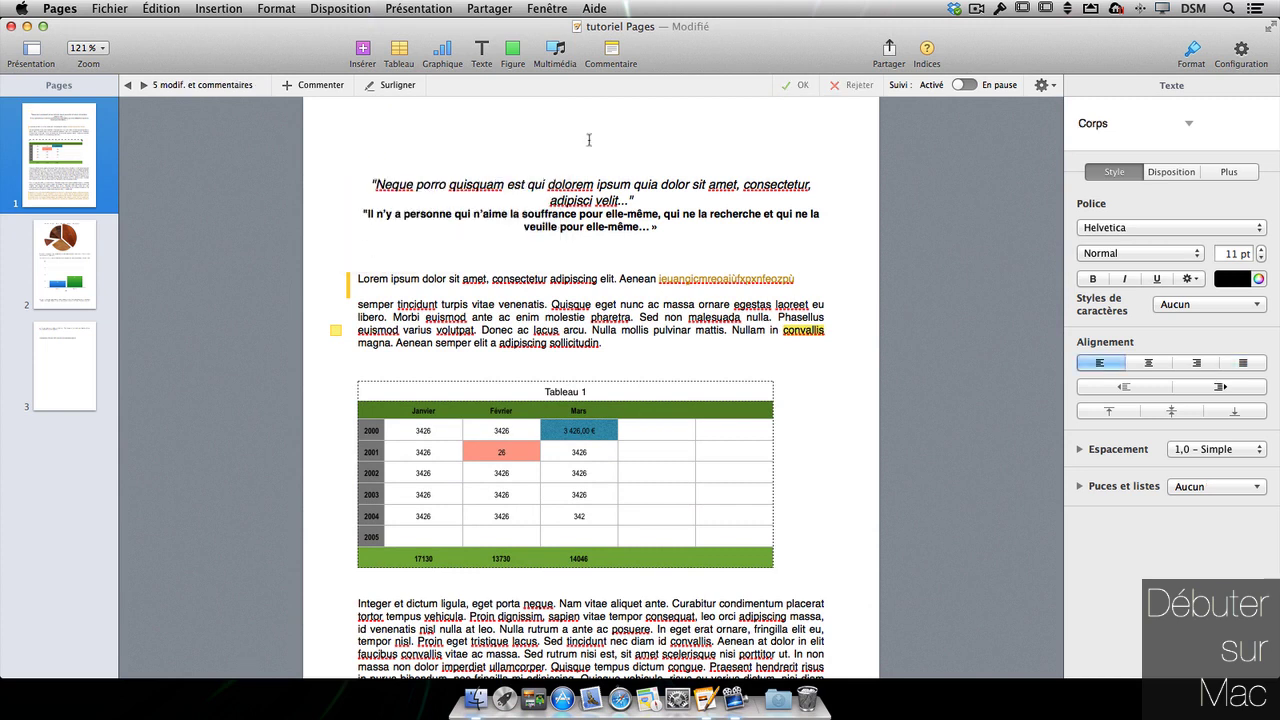
mouse_move(777, 138)
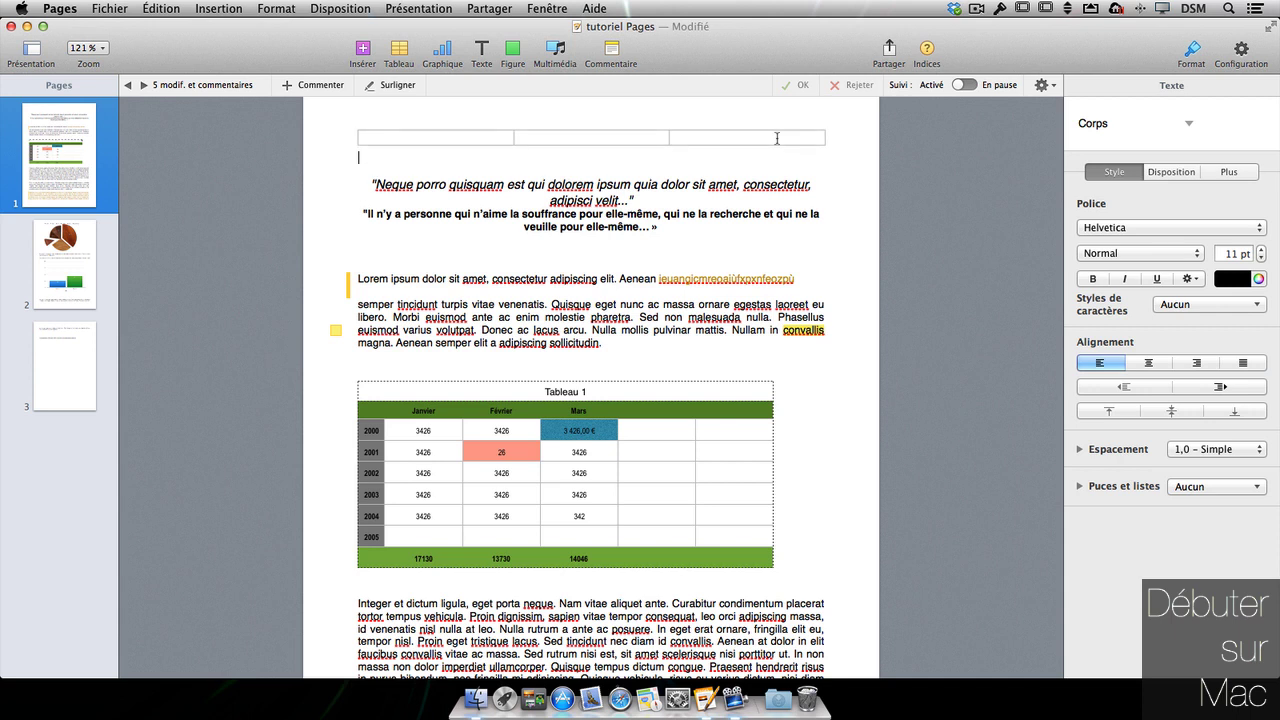
left_click(745, 278)
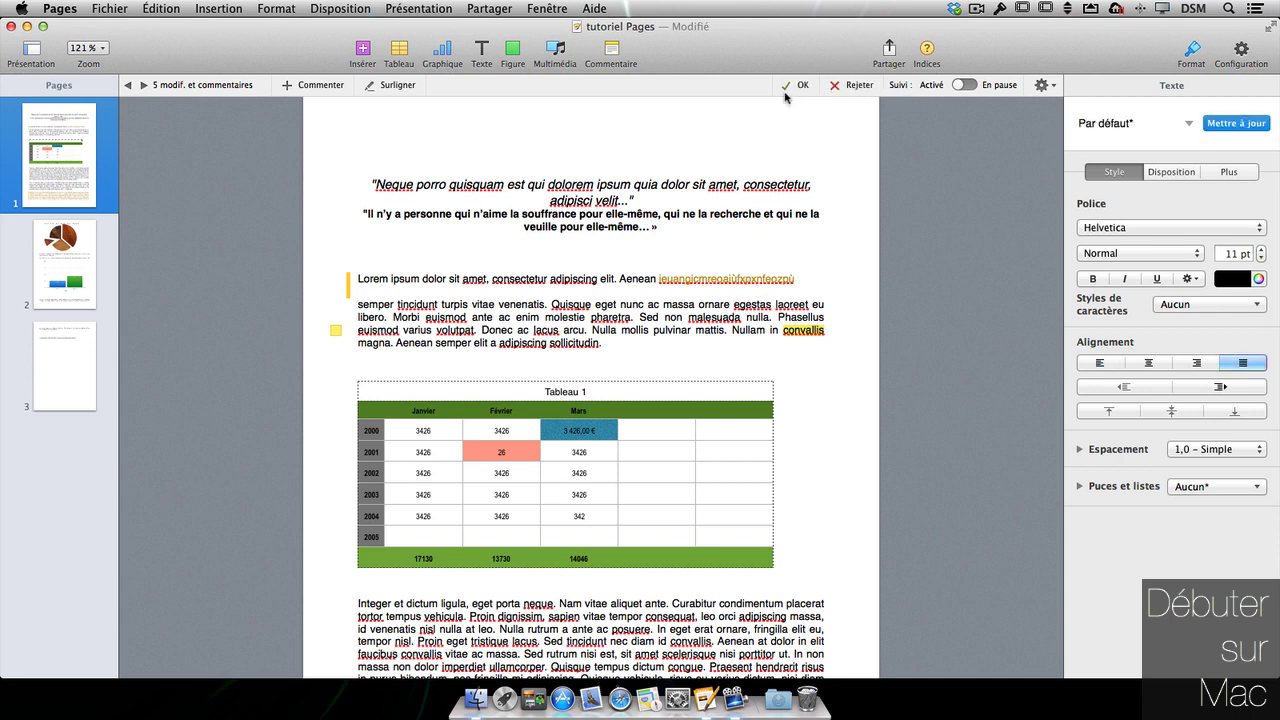
left_click(1056, 89)
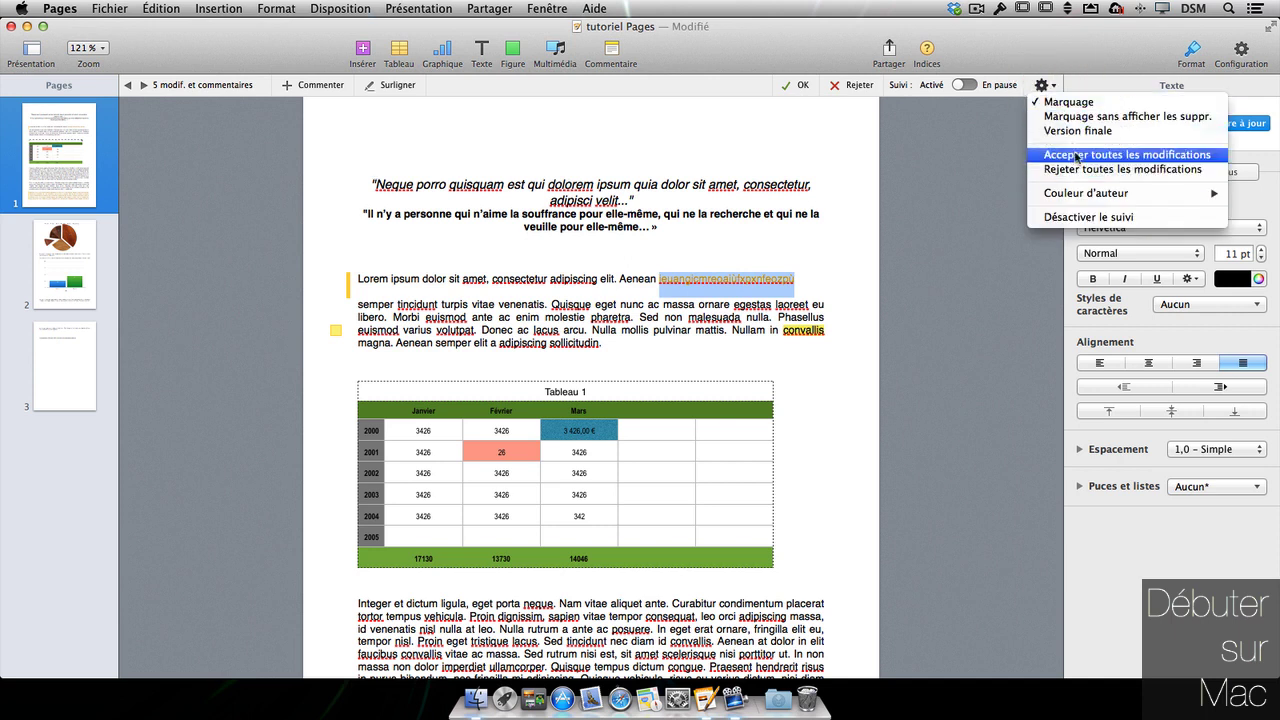
- Switch the tracking view to markup without showing deletions
left_click(970, 142)
scroll(590, 267, "down", 3)
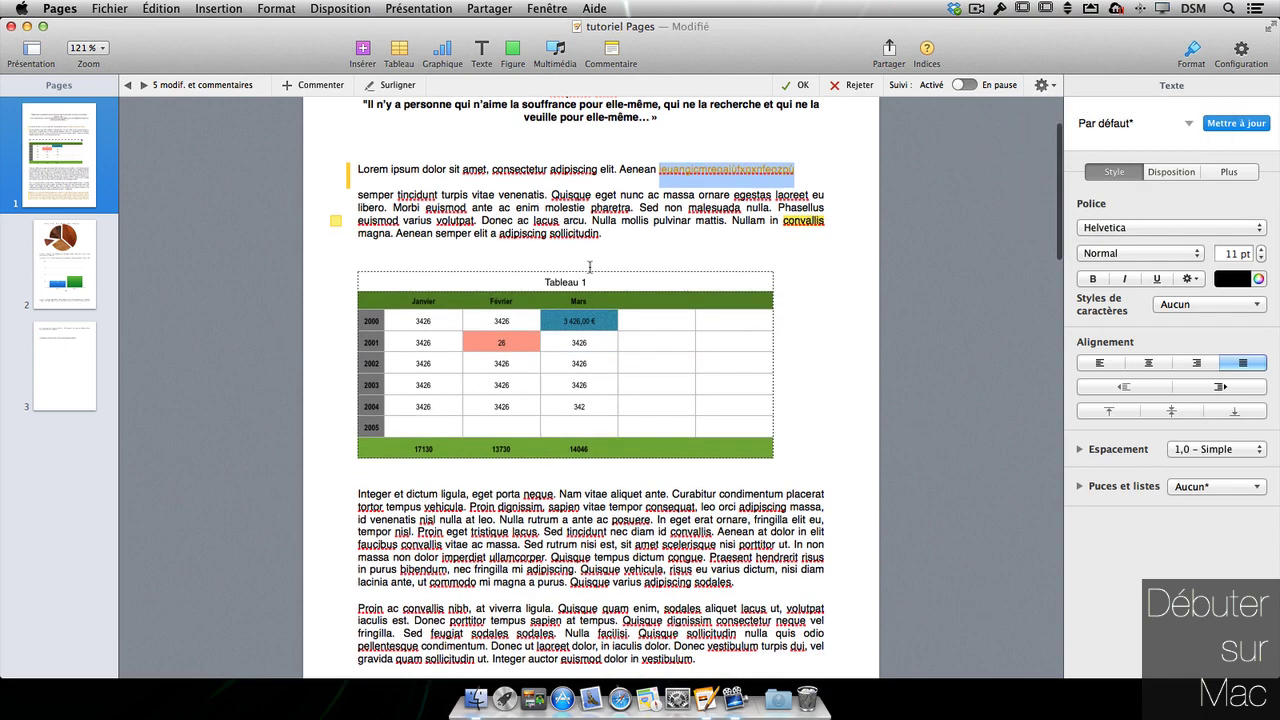
scroll(640, 362, "down", 10)
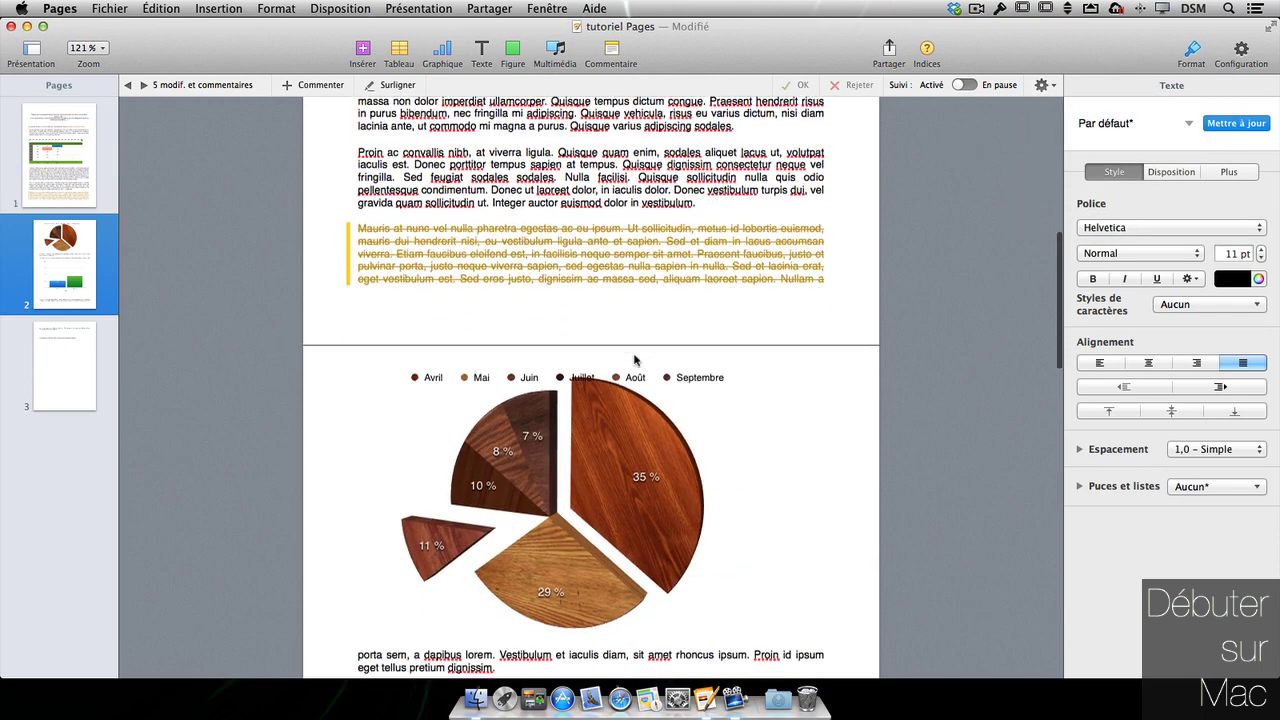
left_click(1044, 86)
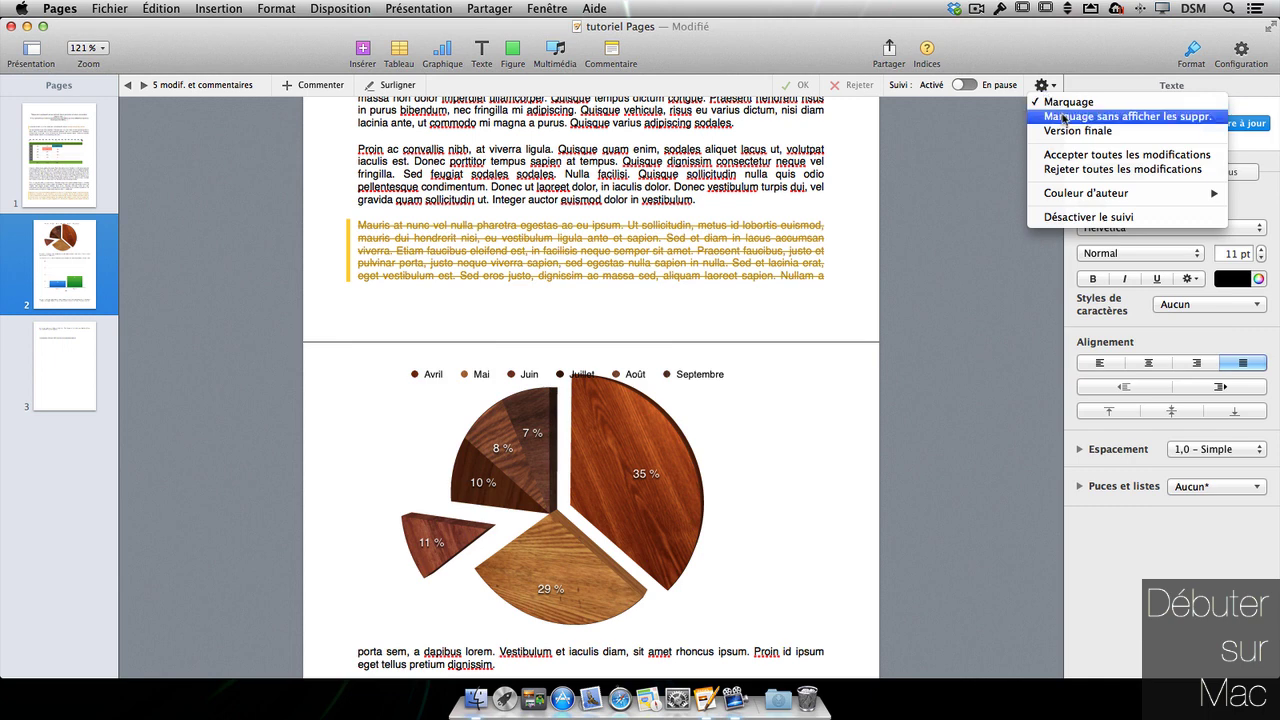
left_click(1063, 117)
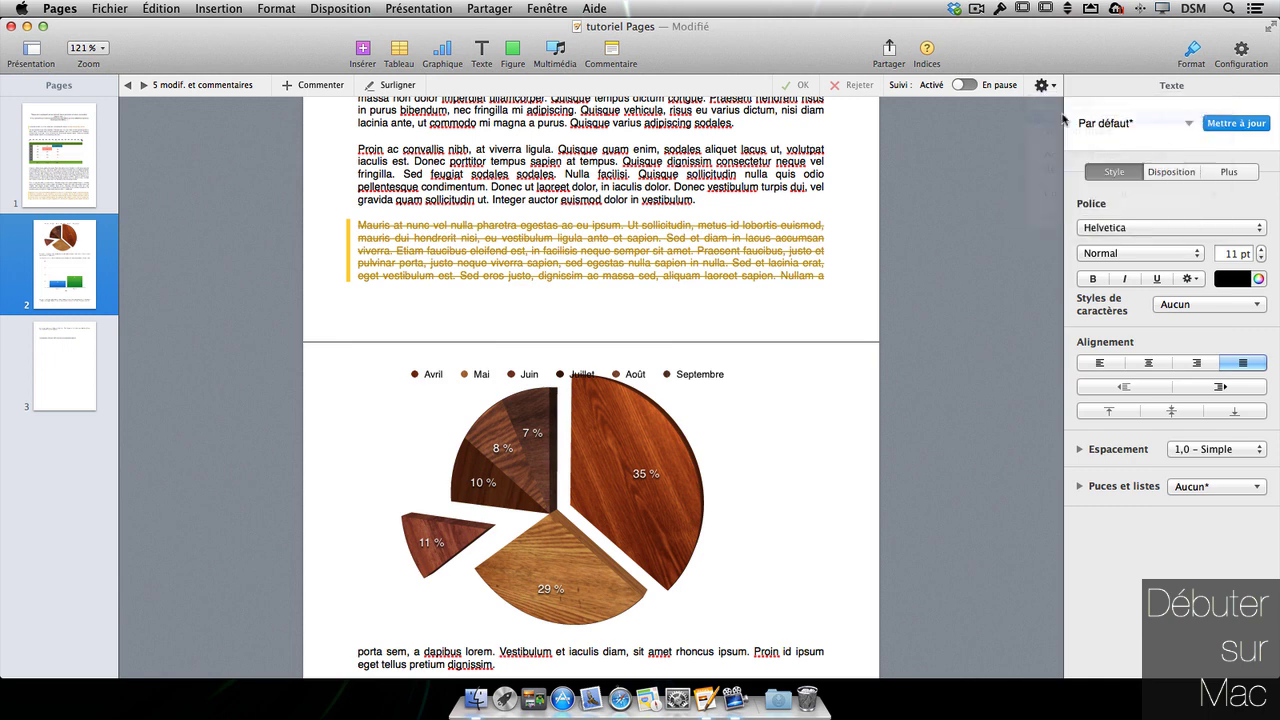
scroll(595, 380, "up", 5)
scroll(605, 296, "down", 15)
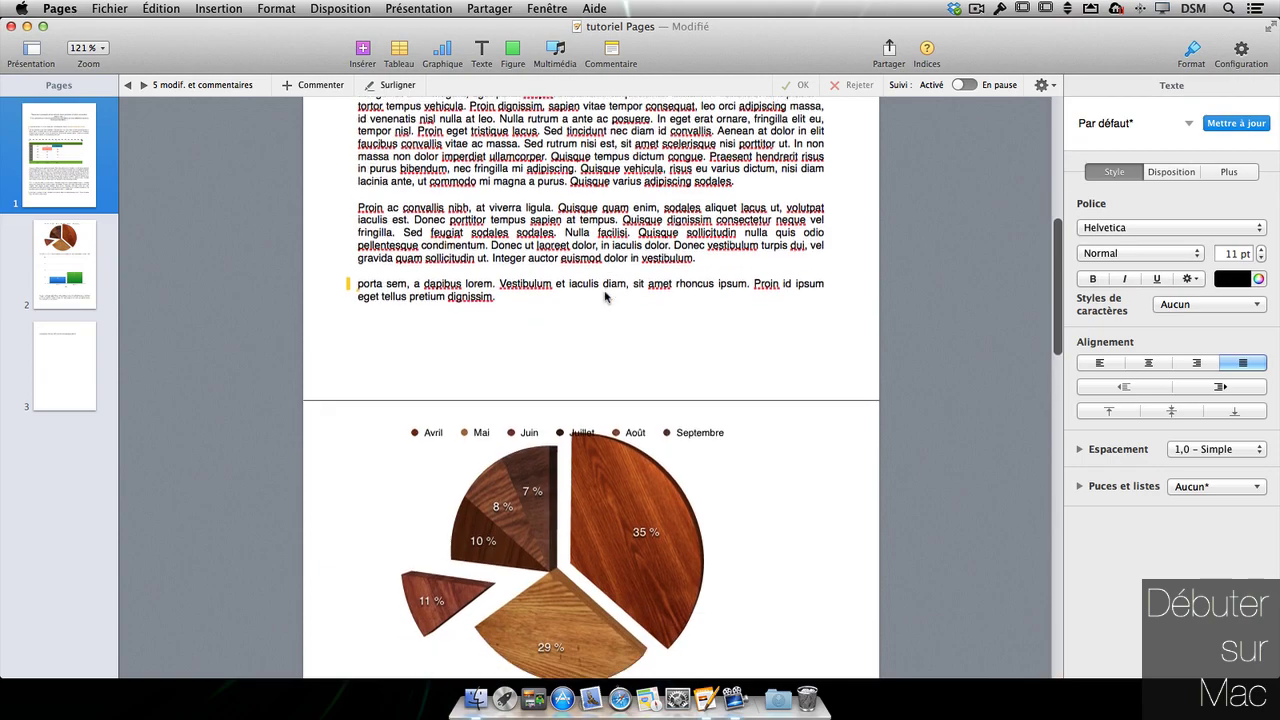
scroll(604, 297, "up", 15)
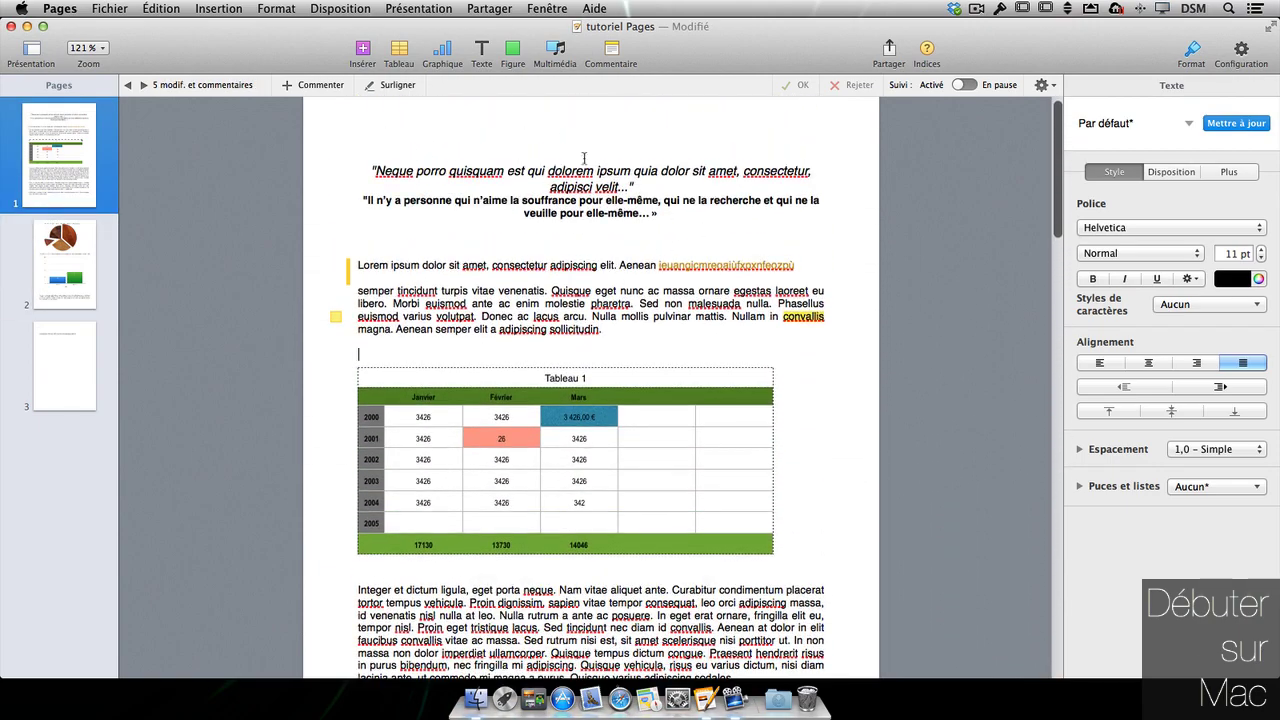
- Display the document as Version finale, then bring up the author colour choices
left_click(1058, 86)
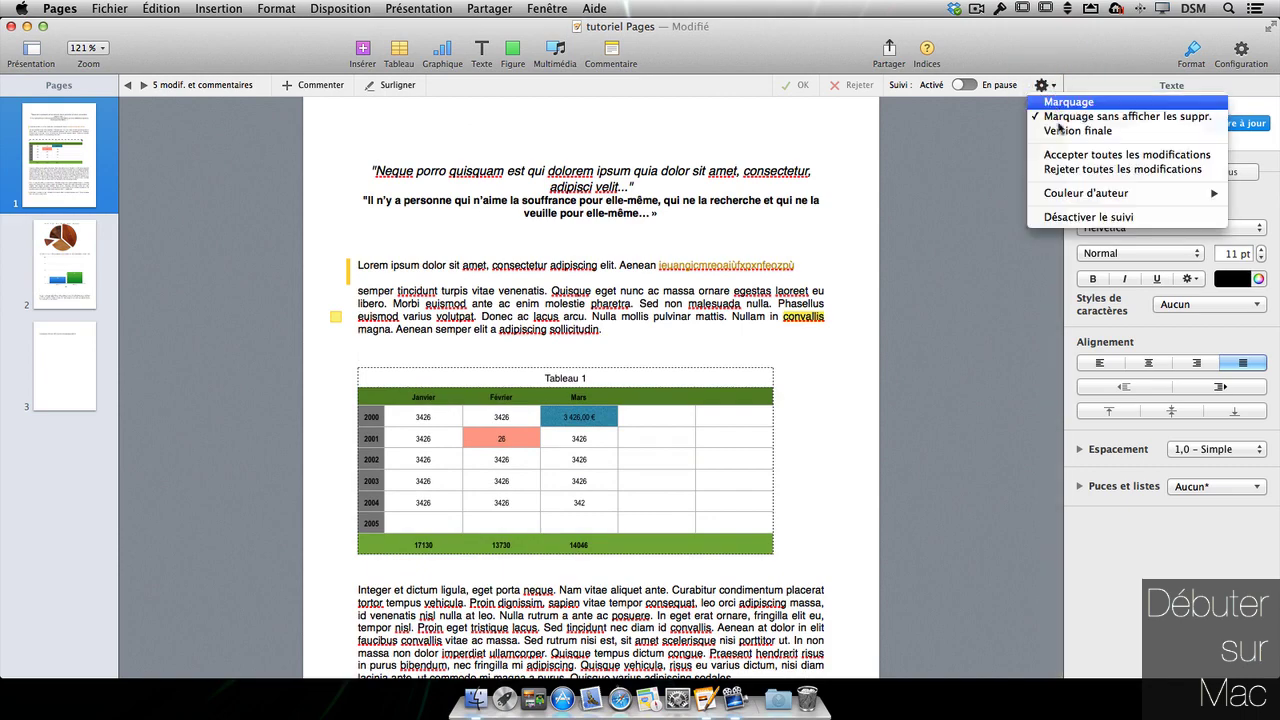
left_click(1064, 131)
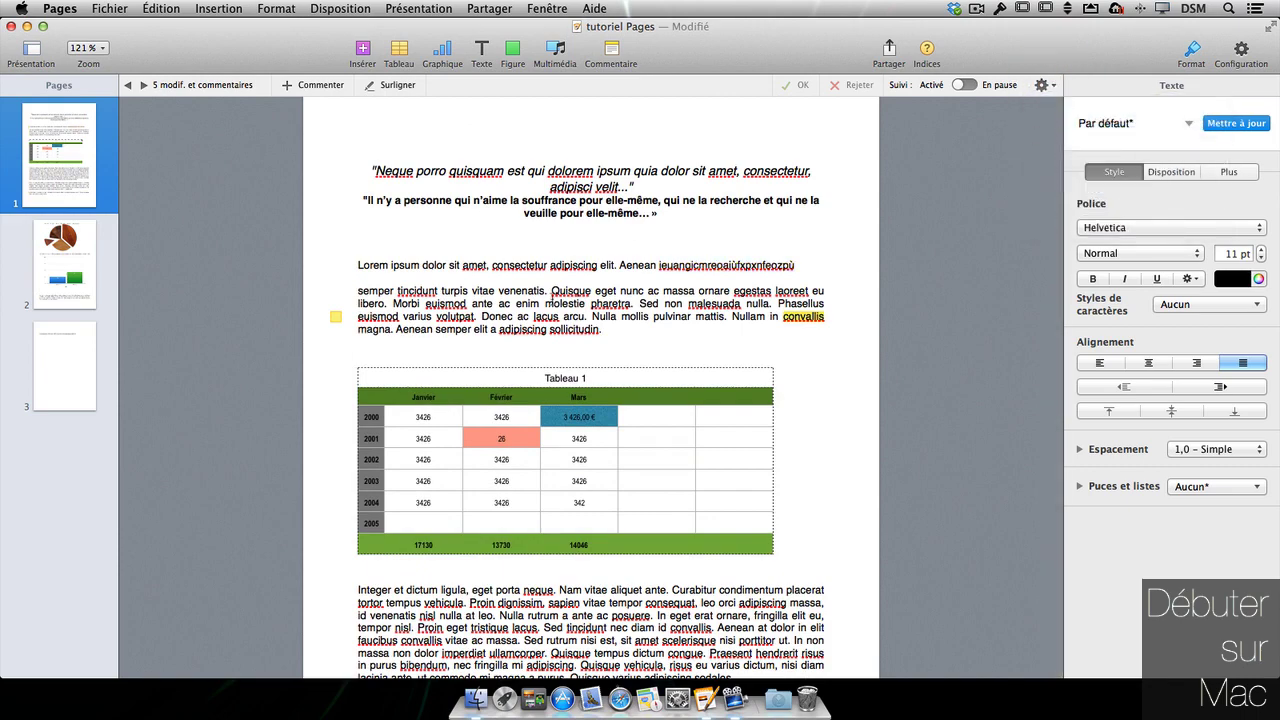
scroll(543, 303, "down", 20)
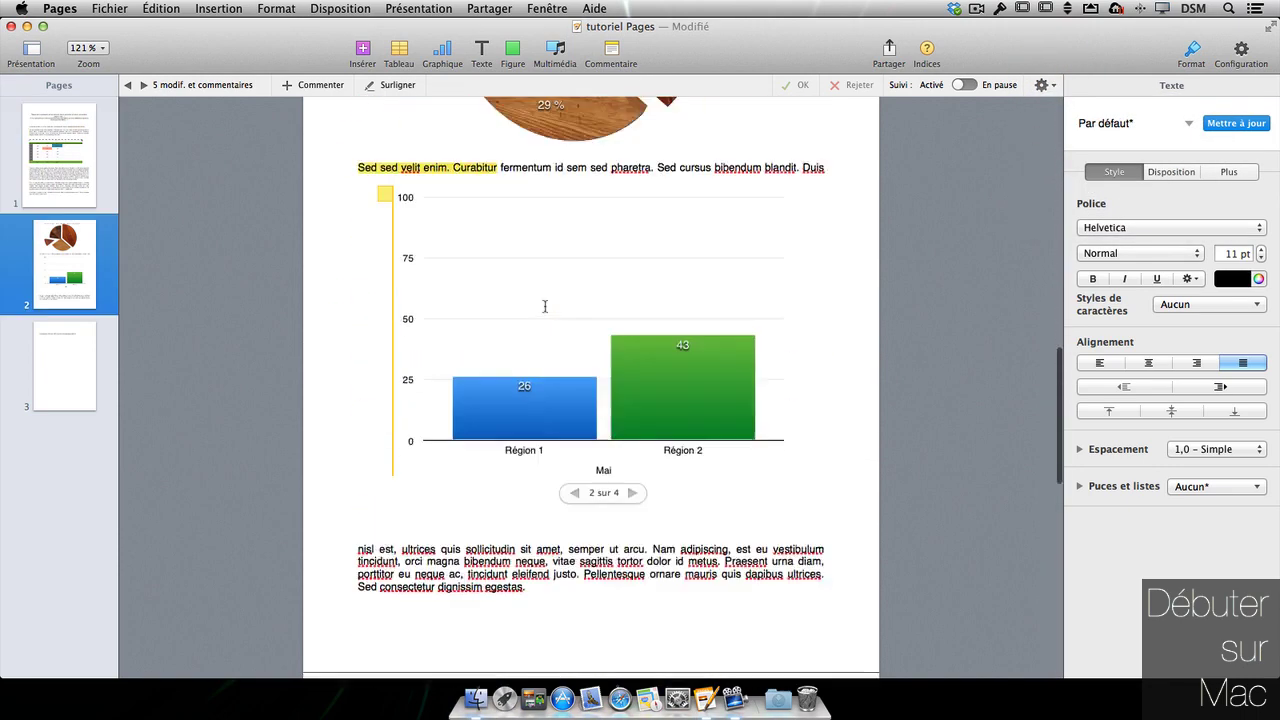
scroll(543, 303, "up", 8)
scroll(545, 311, "up", 12)
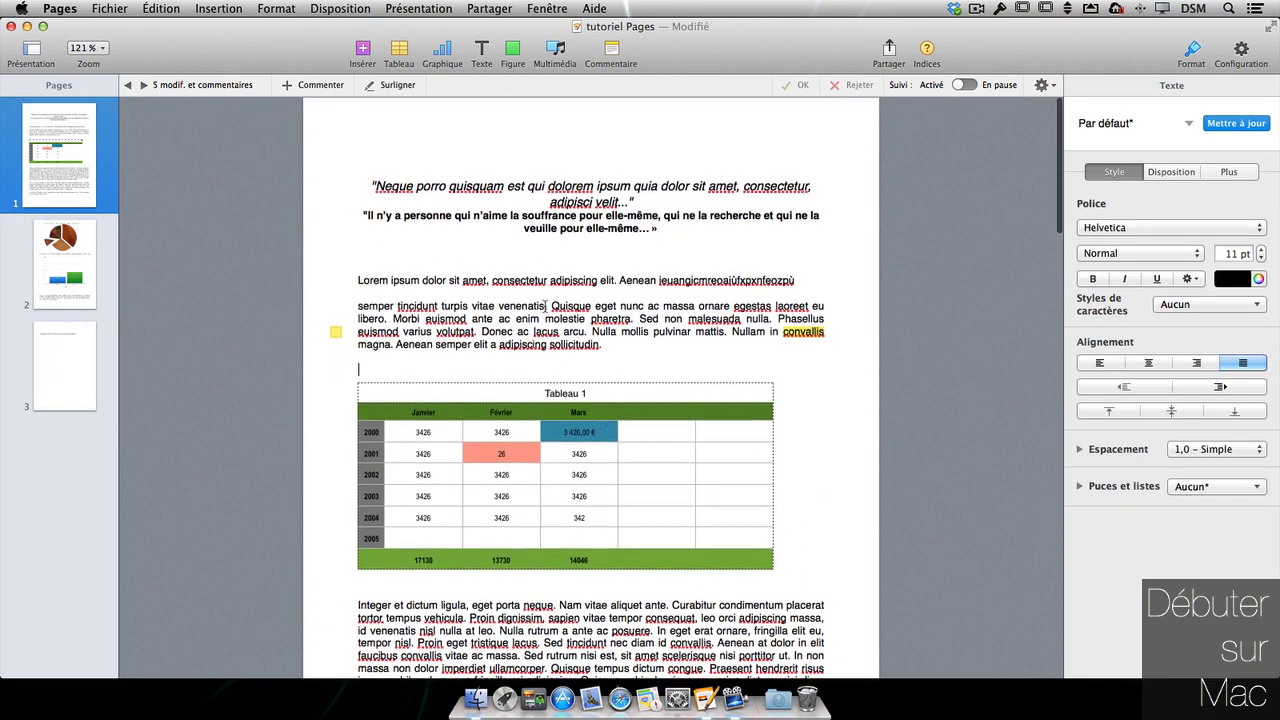
left_click(1045, 87)
mouse_move(1099, 199)
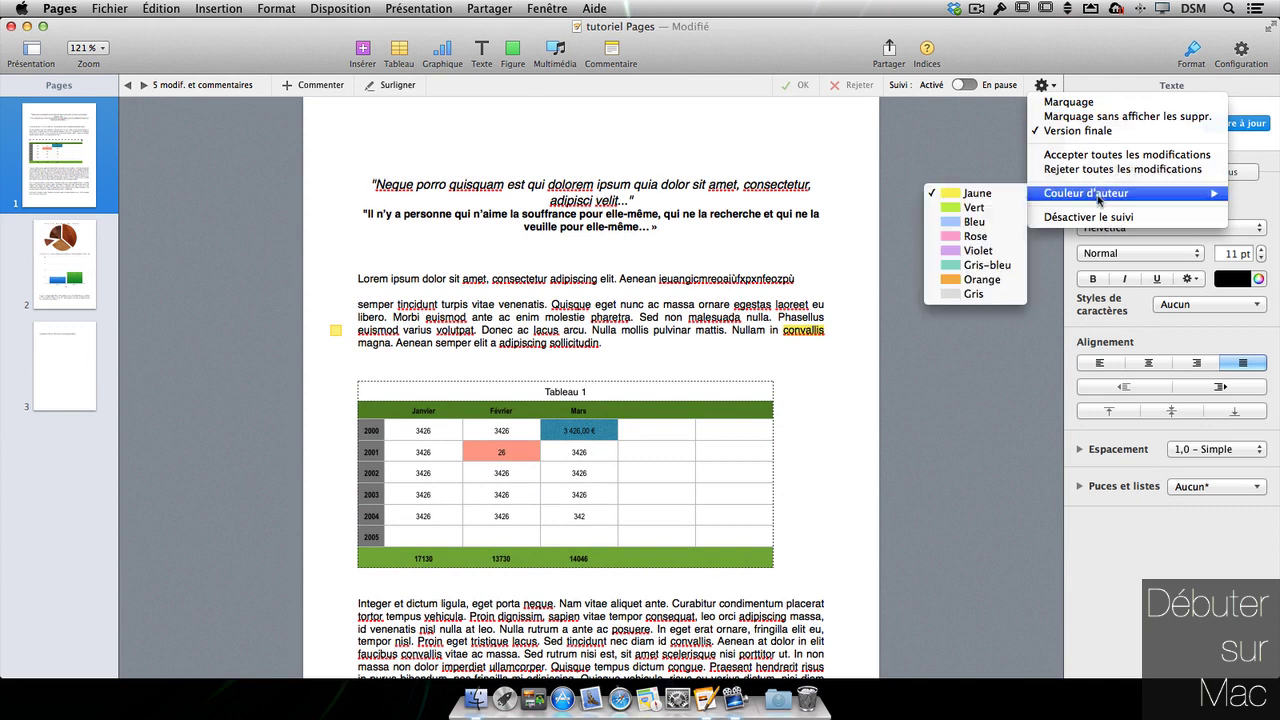
- Set the author colour to Rose, restore full Marquage, and review the struck-through Mauris deletion
left_click(977, 240)
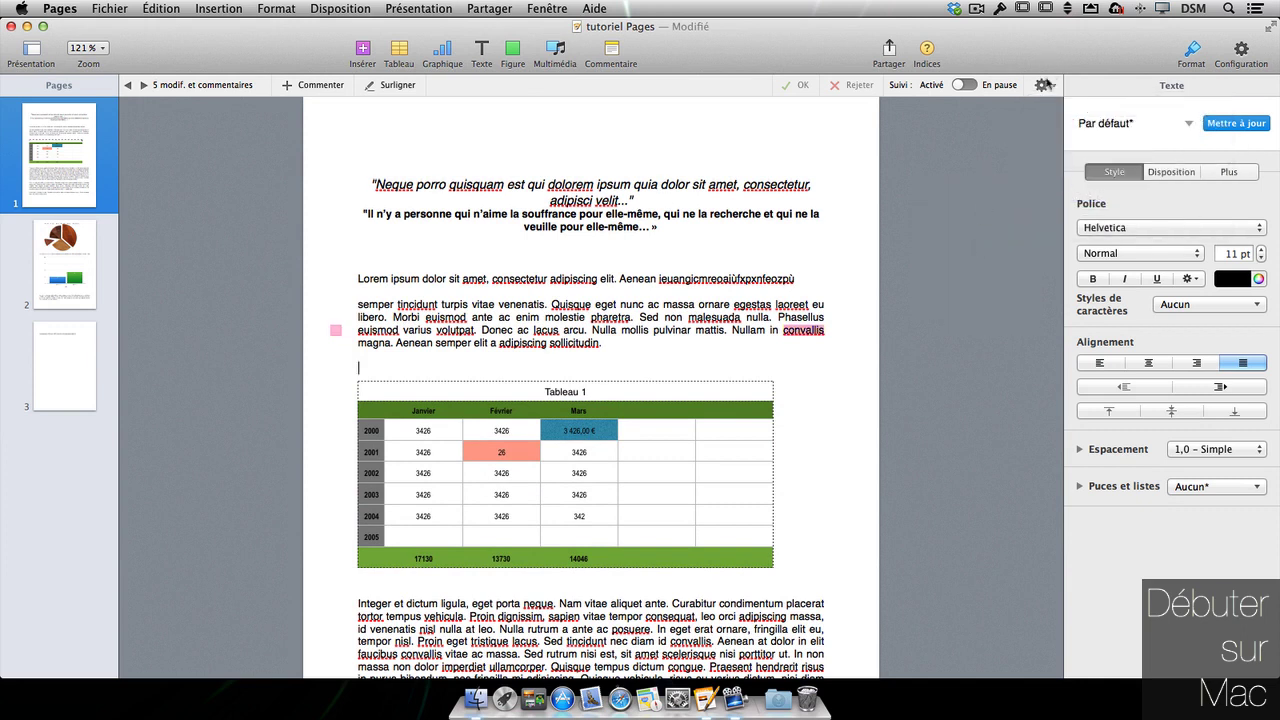
left_click(1045, 87)
left_click(1068, 102)
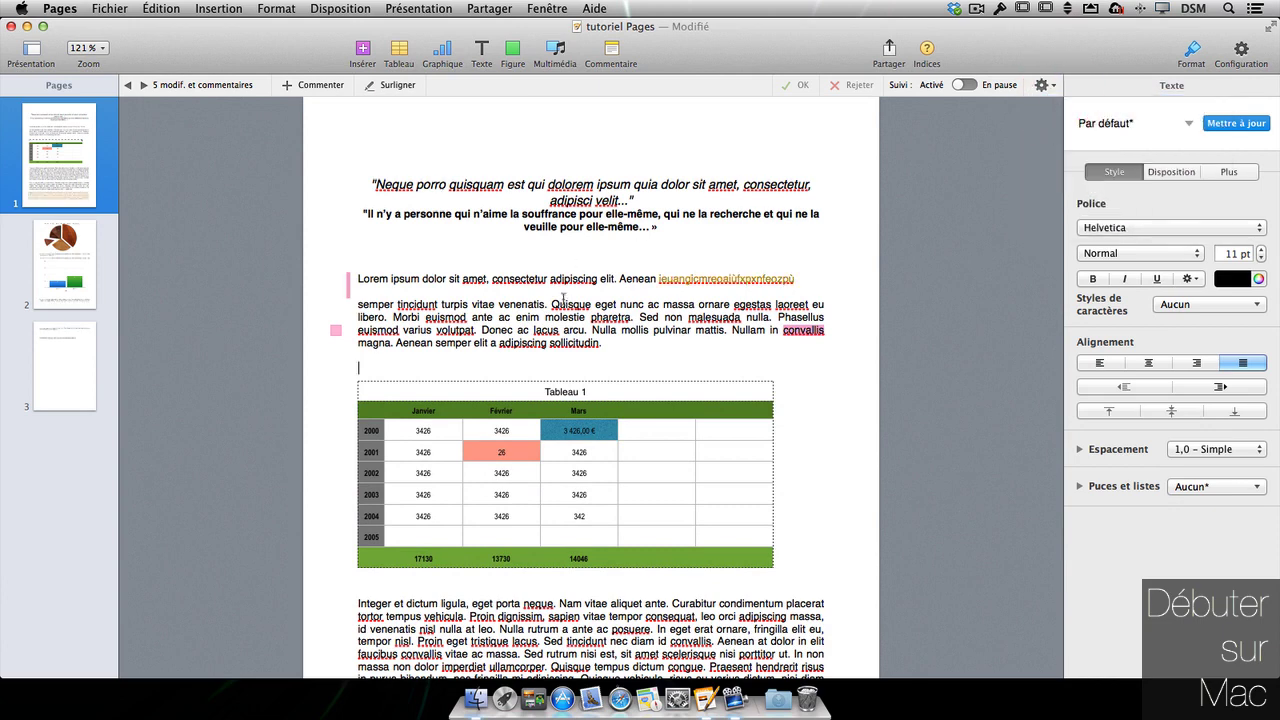
scroll(688, 298, "down", 10)
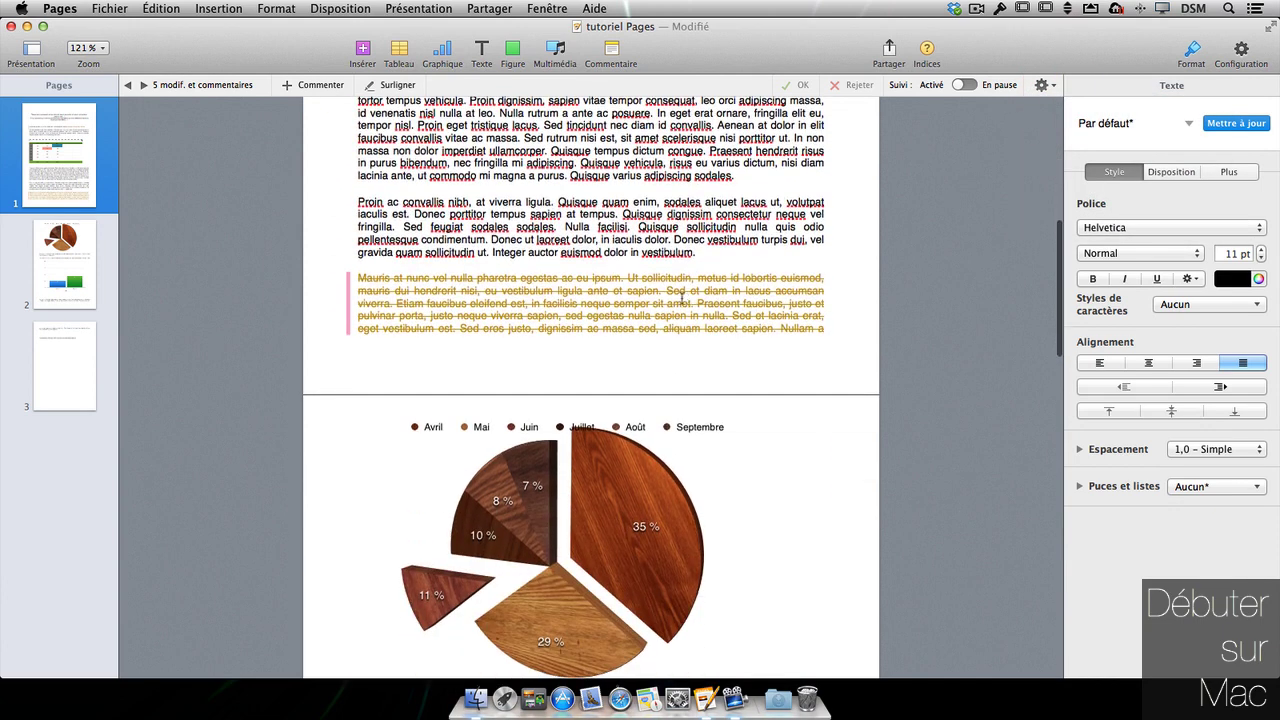
left_click(588, 290)
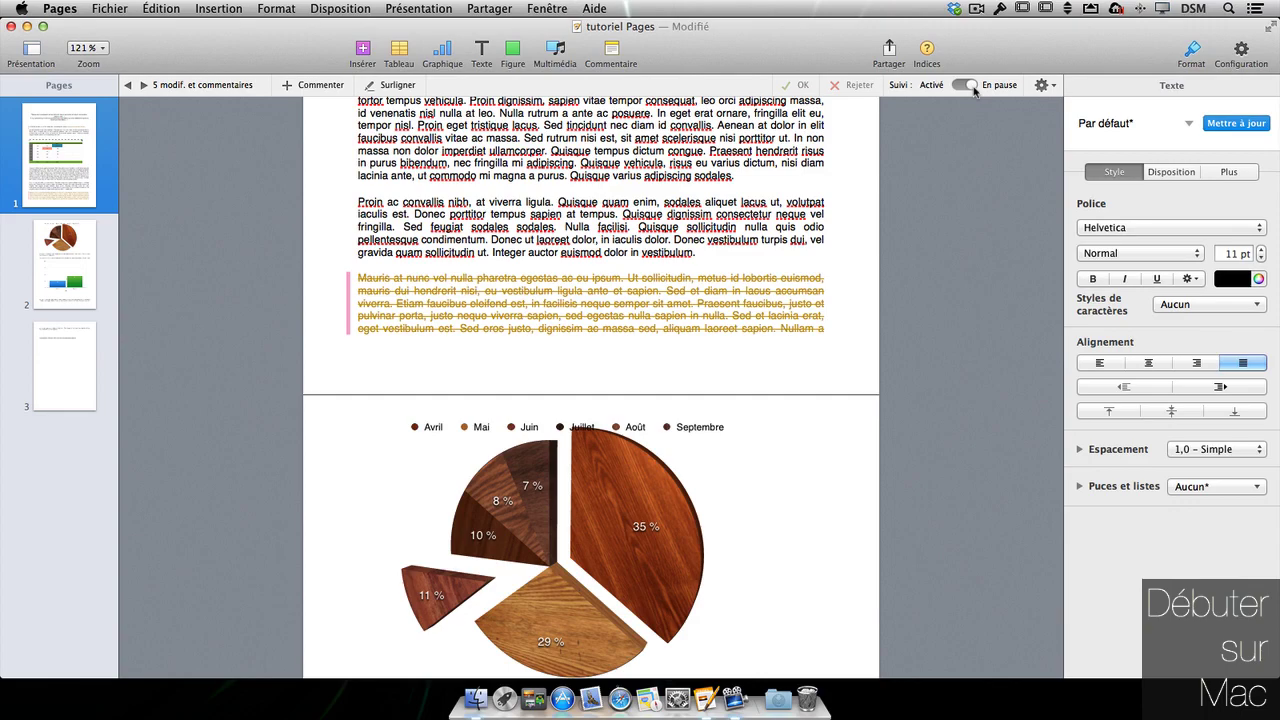
scroll(856, 317, "up", 10)
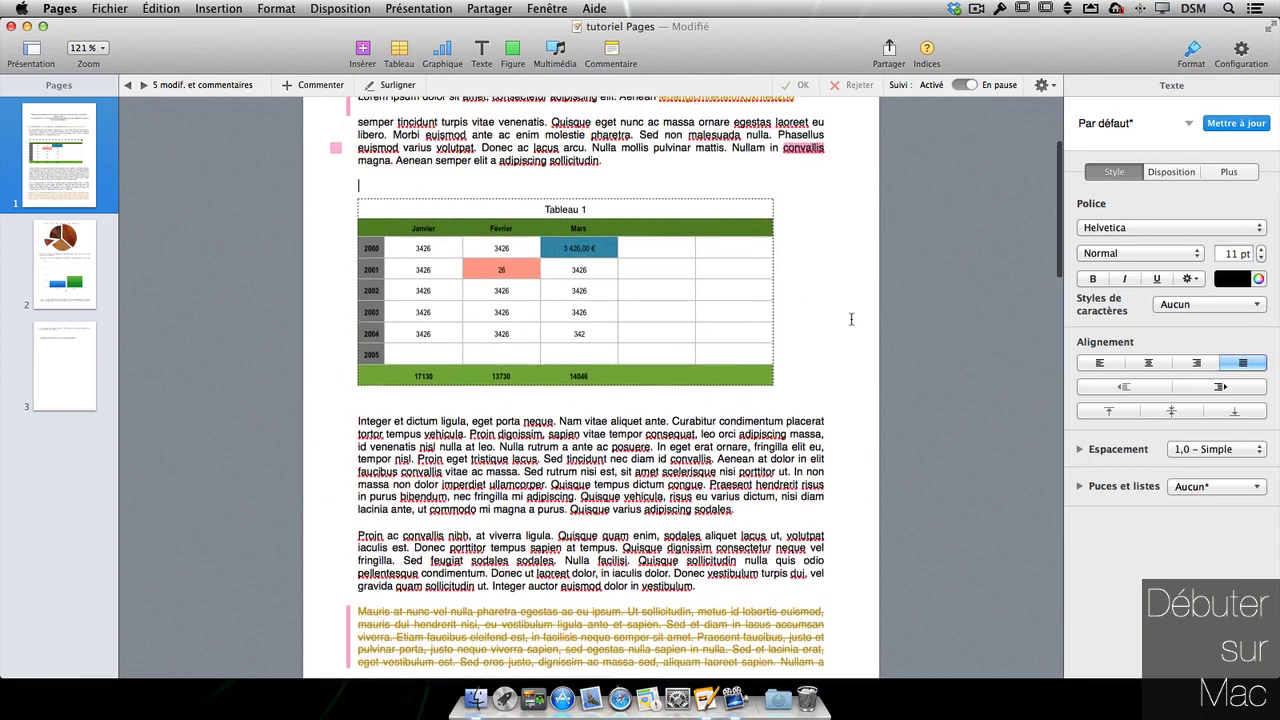
scroll(851, 319, "down", 15)
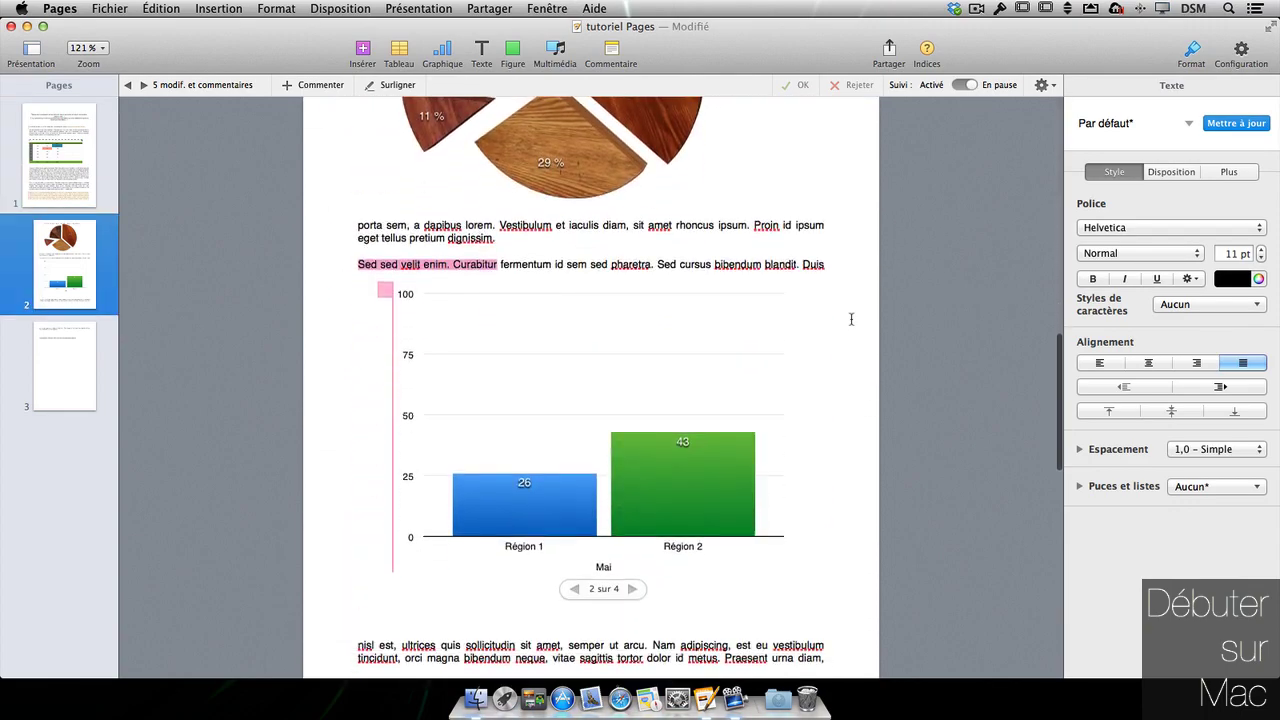
scroll(851, 319, "up", 2)
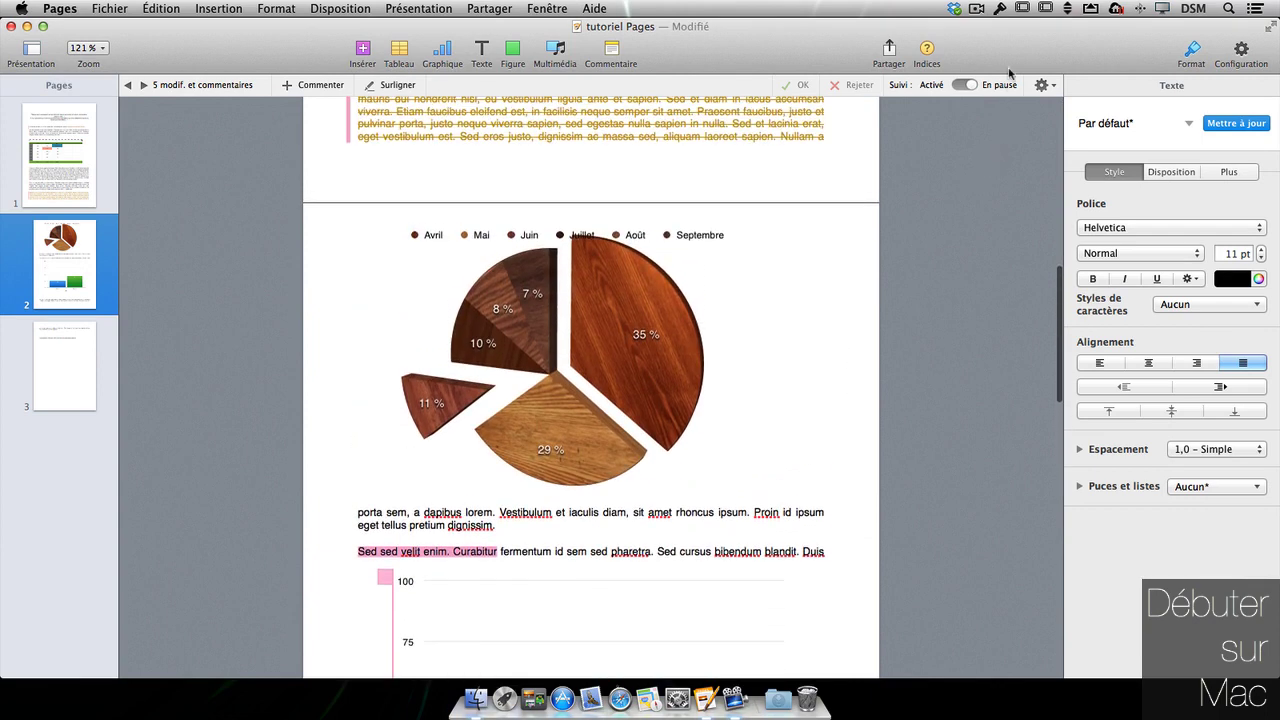
left_click(1041, 85)
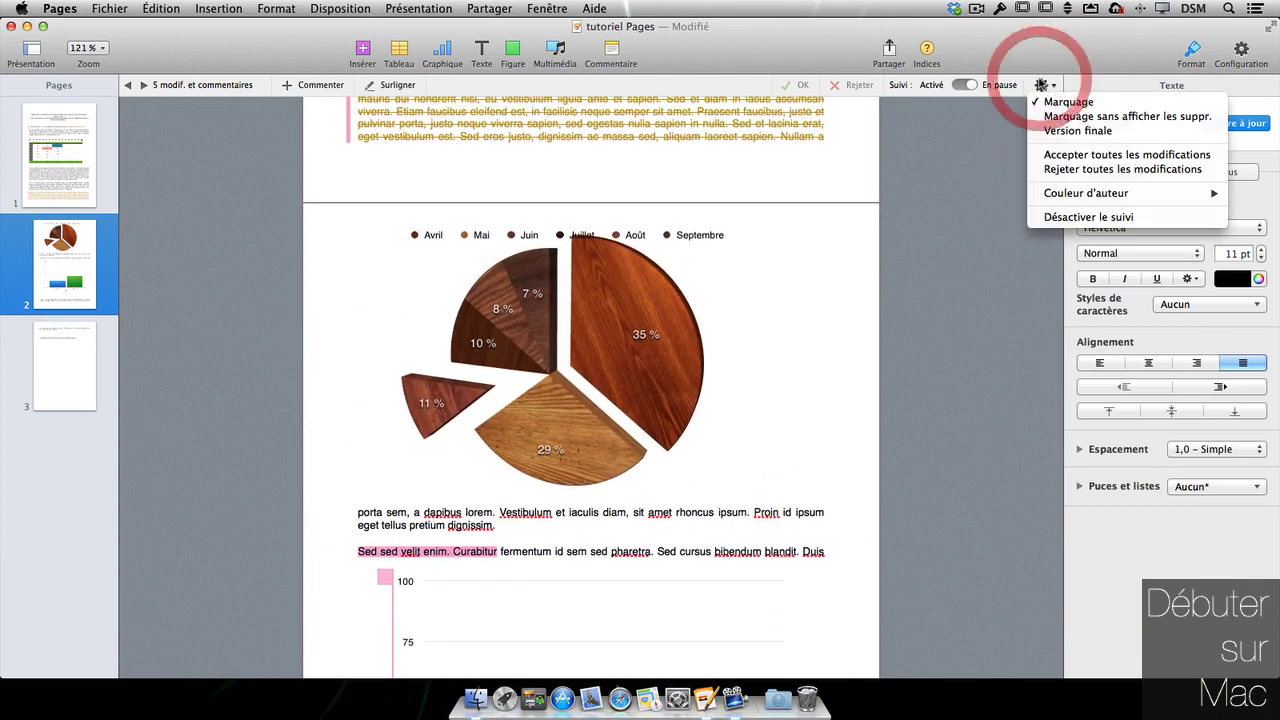
- Turn off change tracking, accepting all tracked changes
left_click(1083, 218)
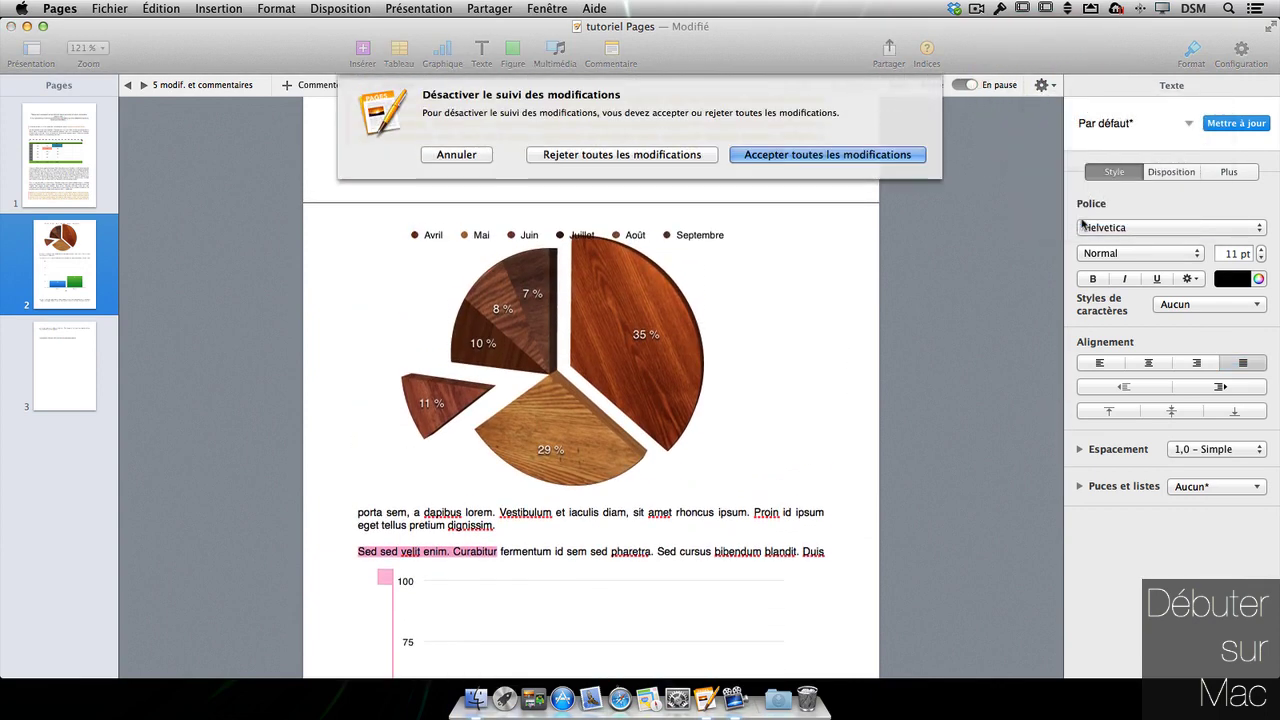
left_click(792, 155)
scroll(661, 166, "up", 5)
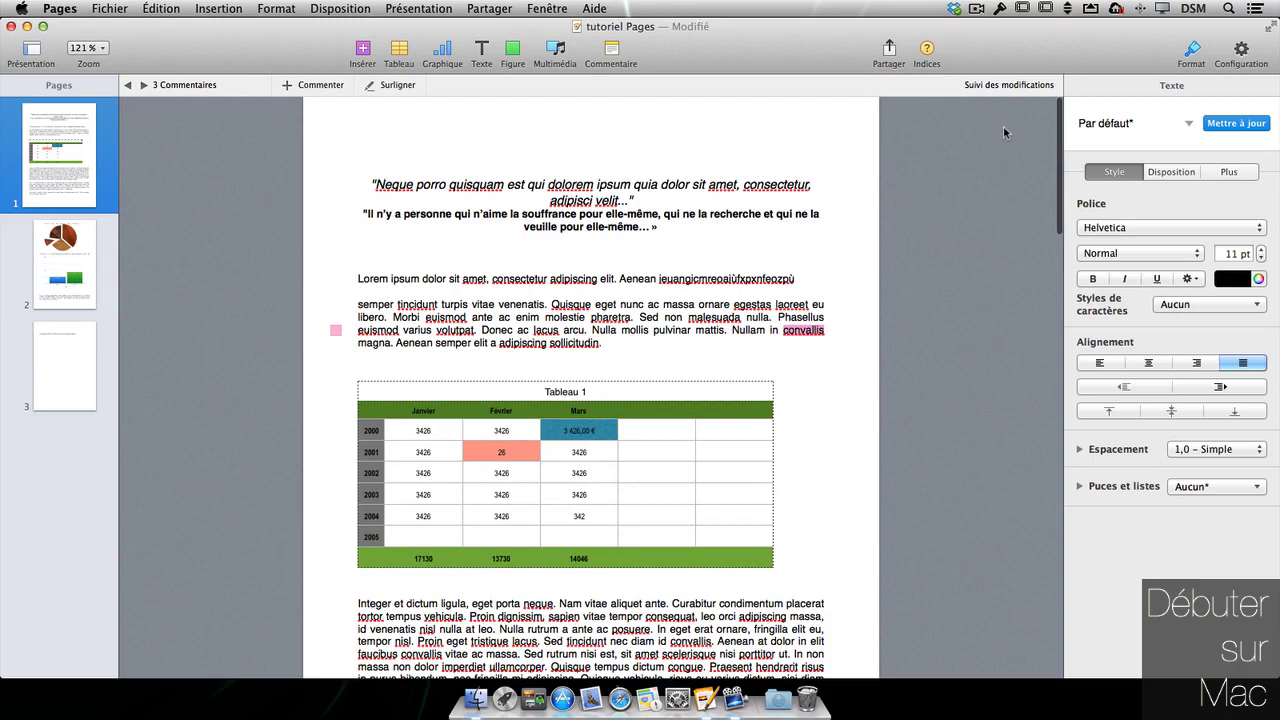
scroll(581, 261, "down", 8)
scroll(581, 261, "up", 8)
scroll(581, 261, "down", 1)
- Show the document's comments from the view options menu
left_click(35, 56)
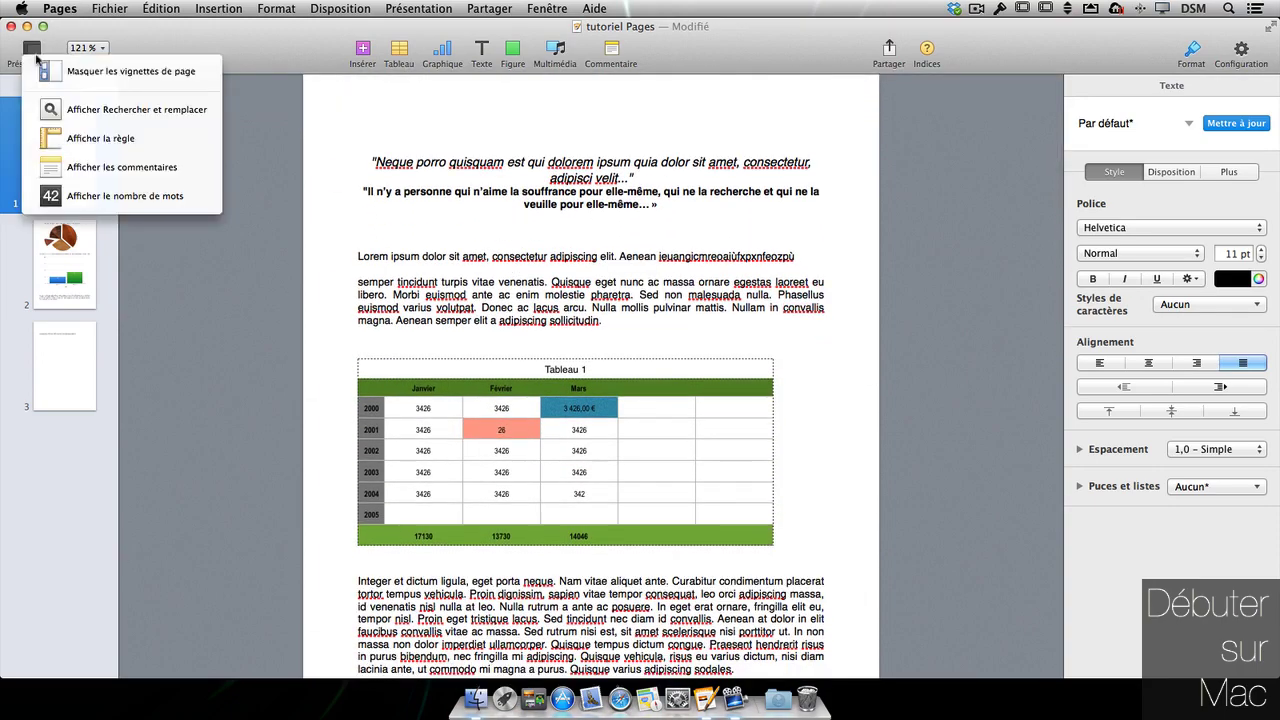
left_click(121, 167)
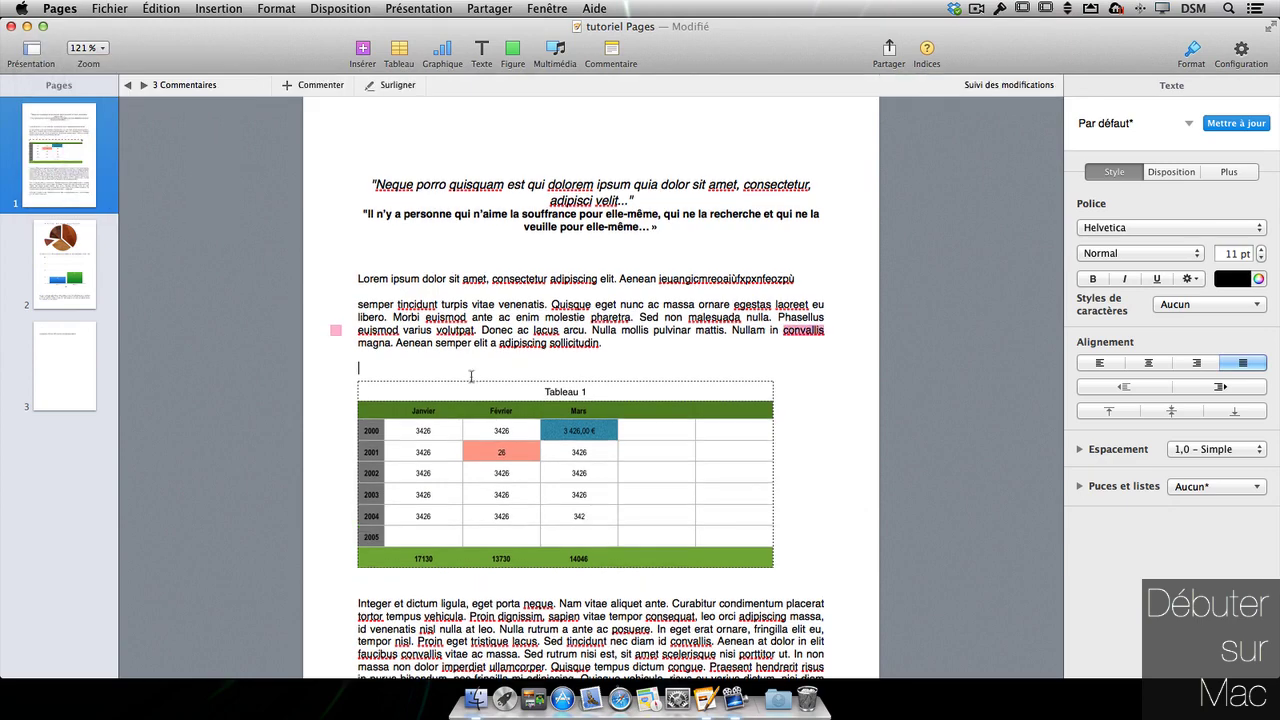
scroll(581, 400, "down", 8)
scroll(581, 400, "up", 8)
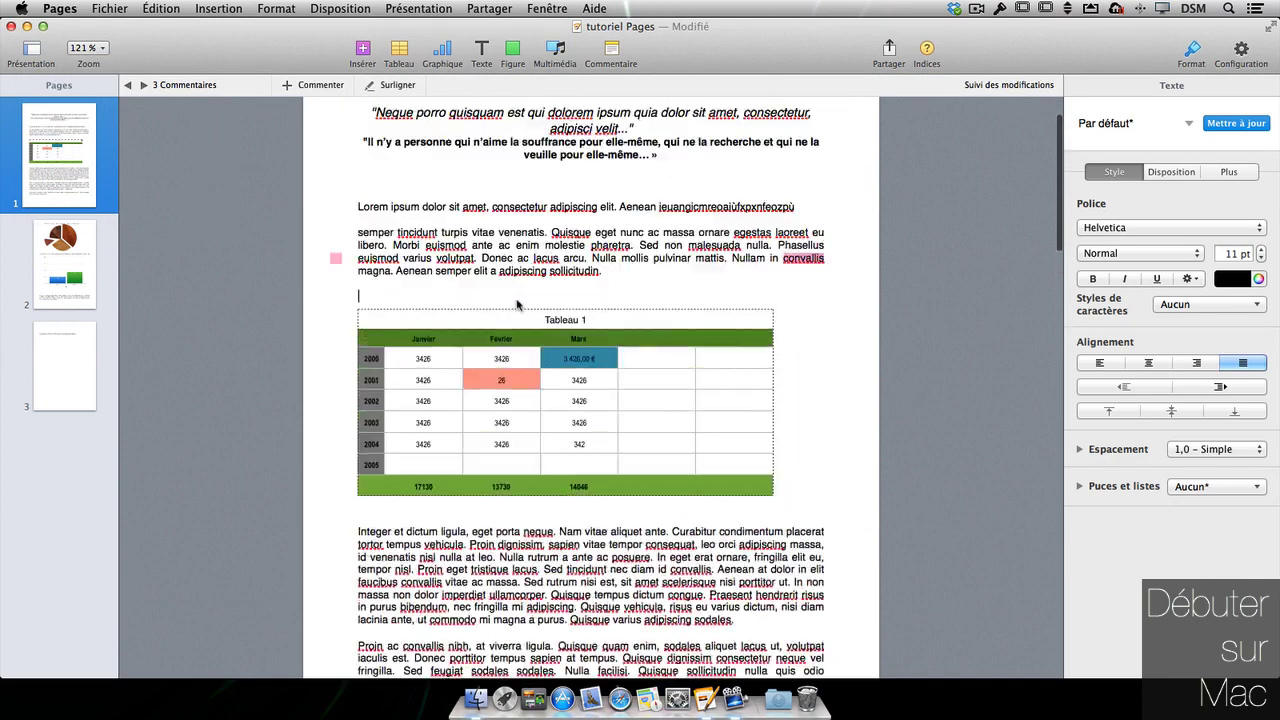
left_click(27, 58)
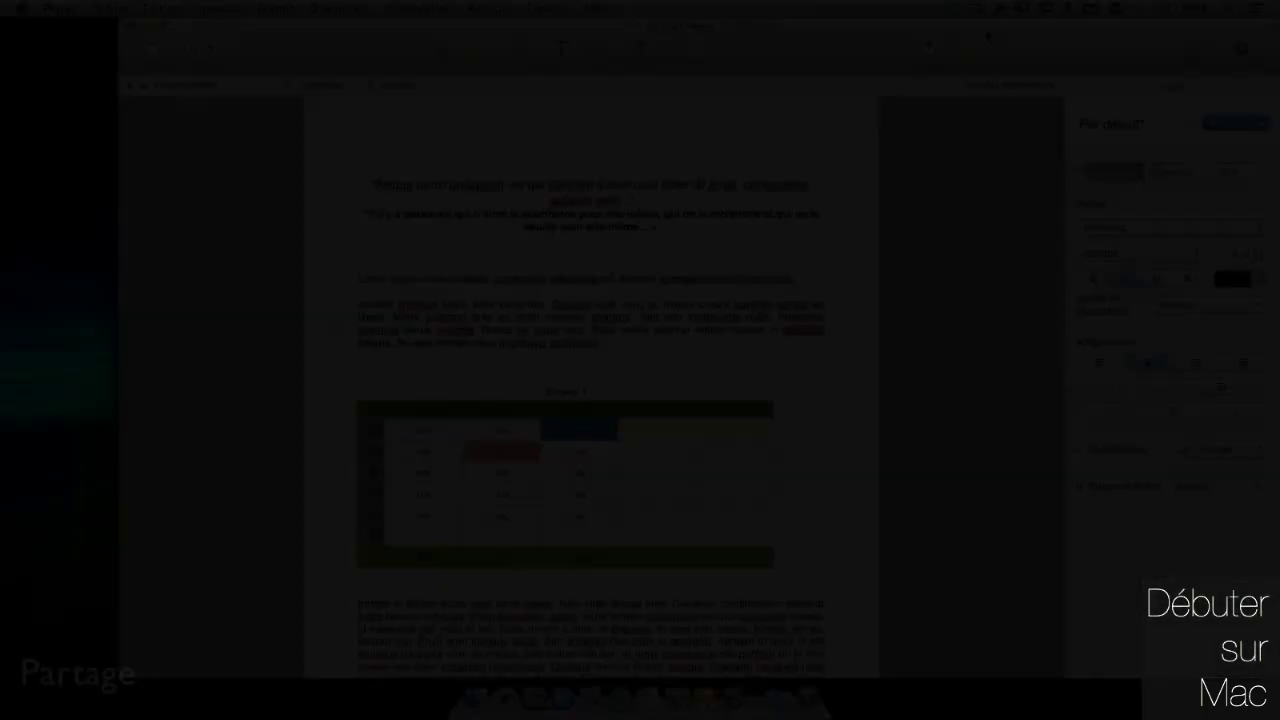
- Look over the coloured Tableau 1, save the document, and shift the Pages window left
scroll(722, 190, "down", 10)
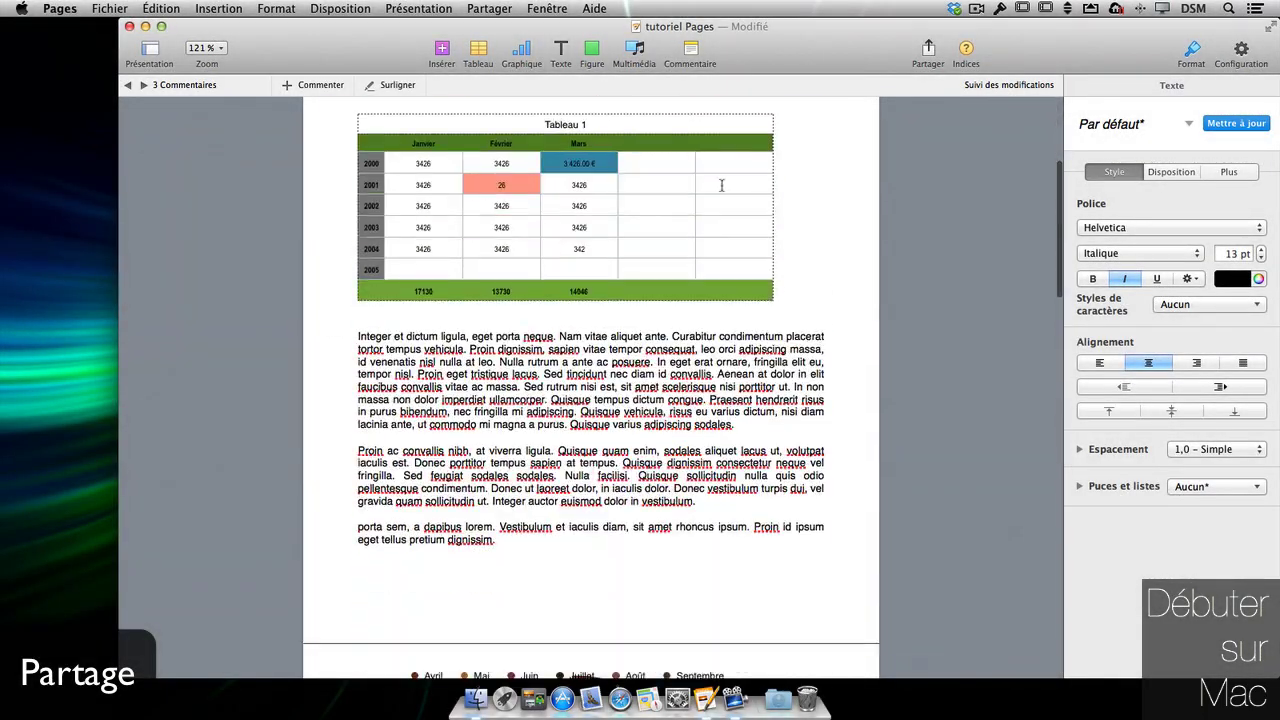
scroll(722, 190, "up", 10)
scroll(722, 190, "down", 1)
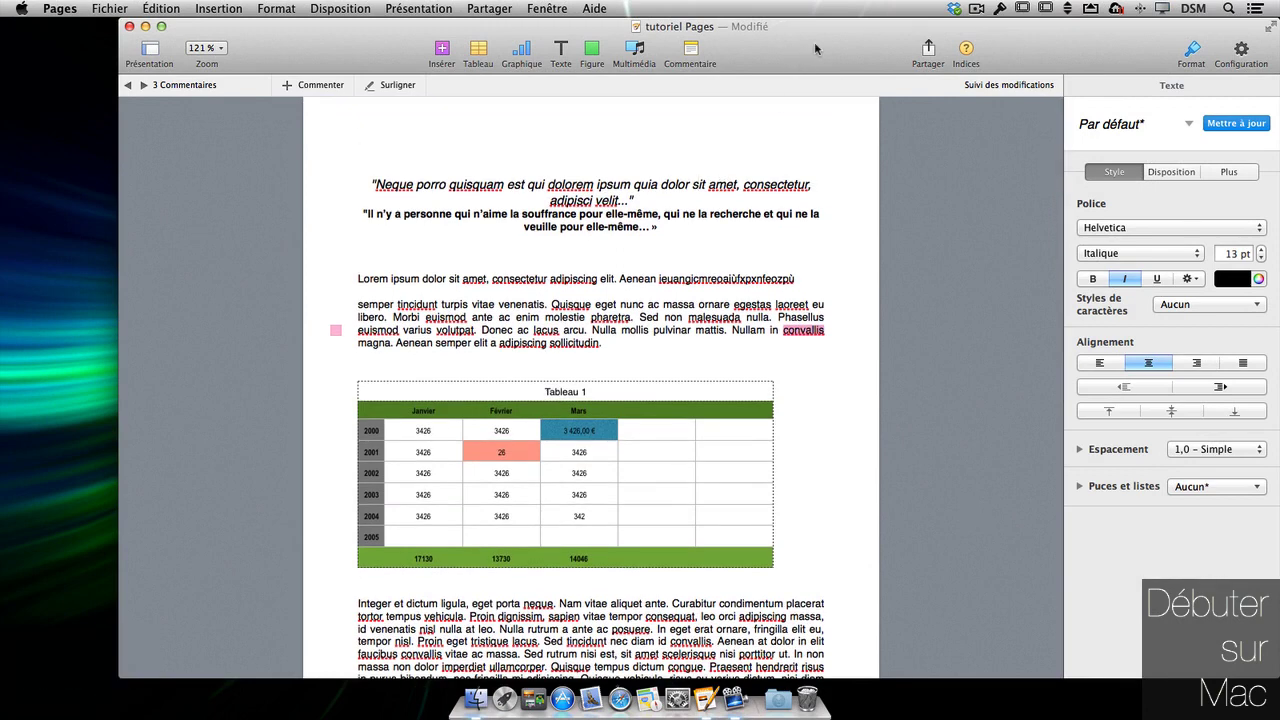
key("super+s")
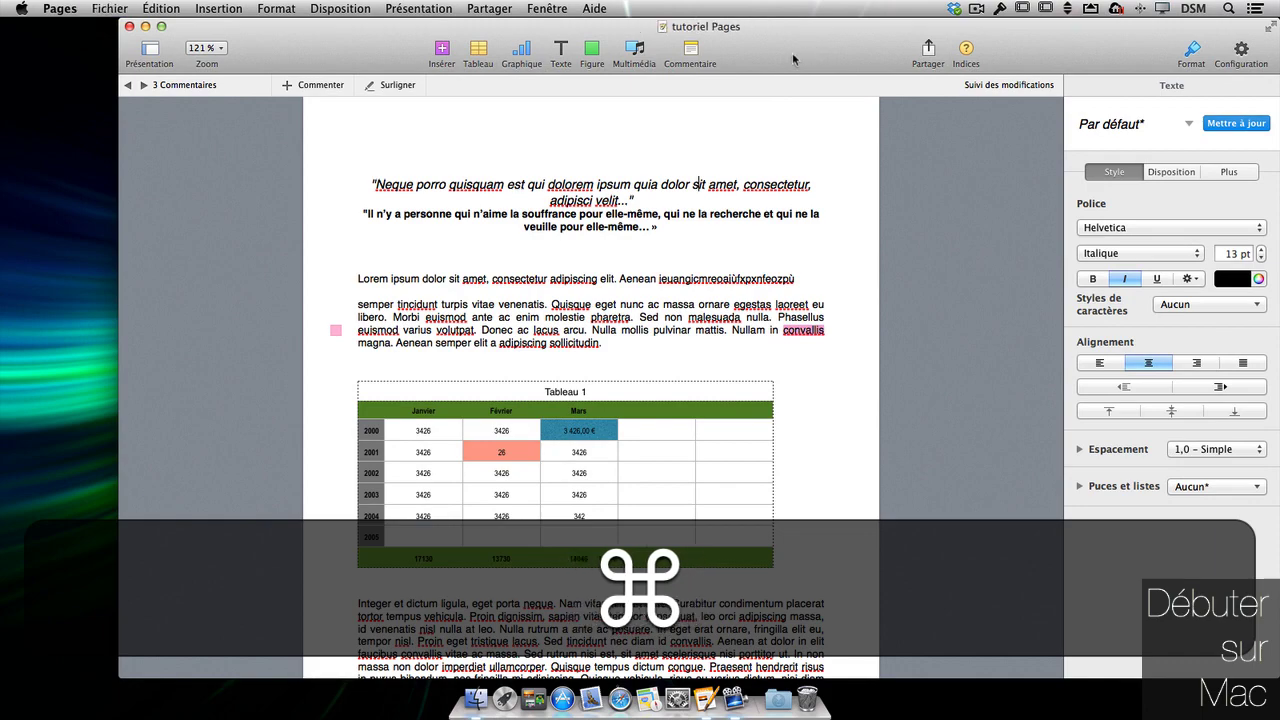
left_click_drag(838, 40, 730, 8)
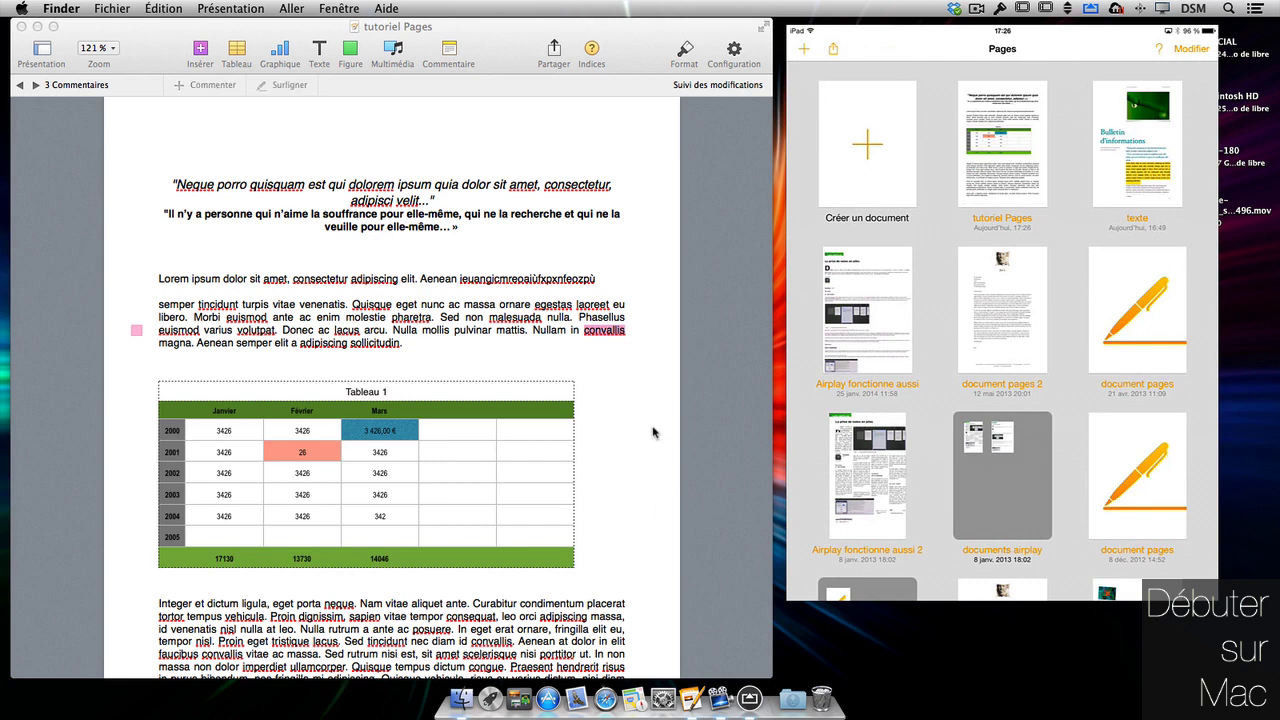
left_click(652, 500)
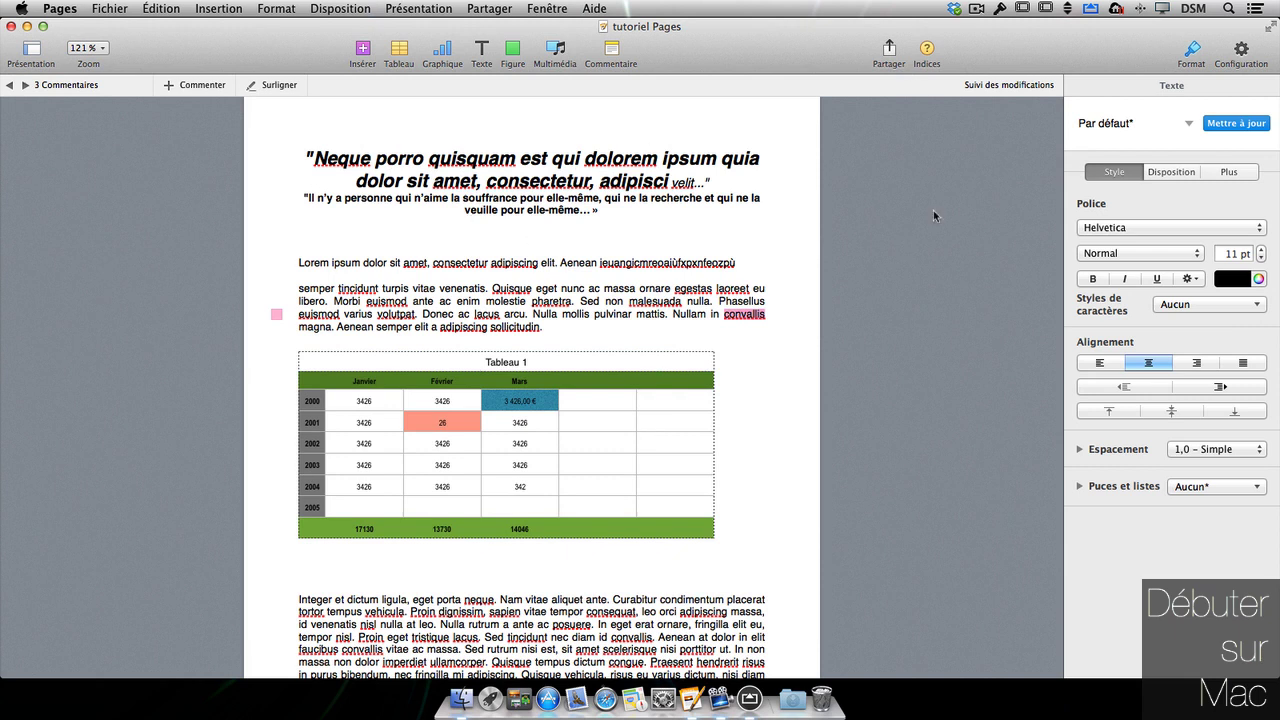
- Apply the second table style to Tableau 1
left_click_drag(1276, 607, 815, 617)
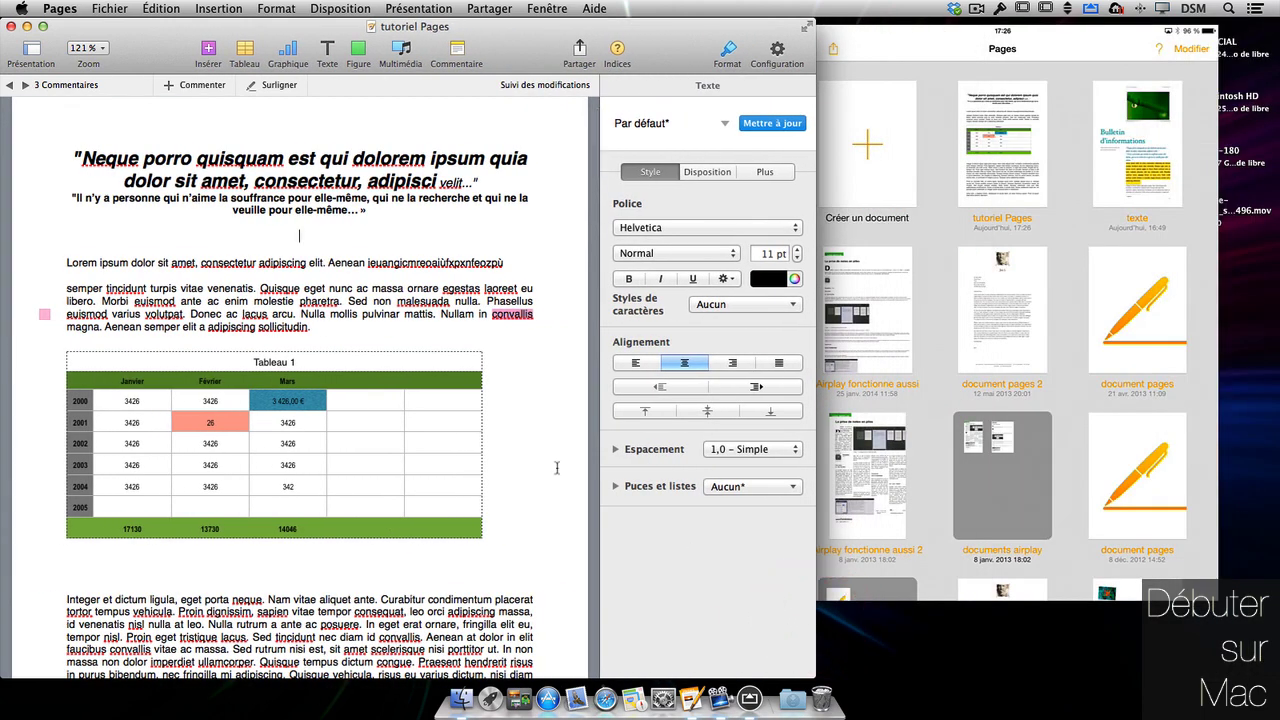
left_click(391, 409)
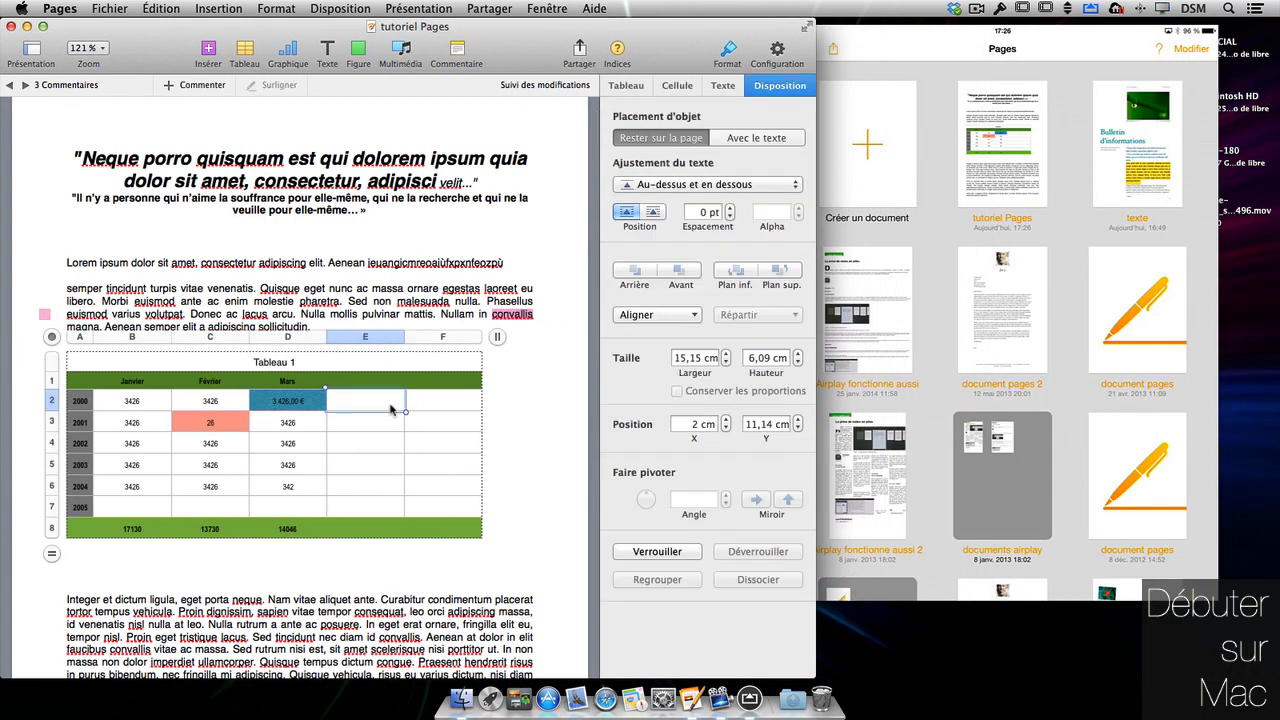
left_click(70, 368)
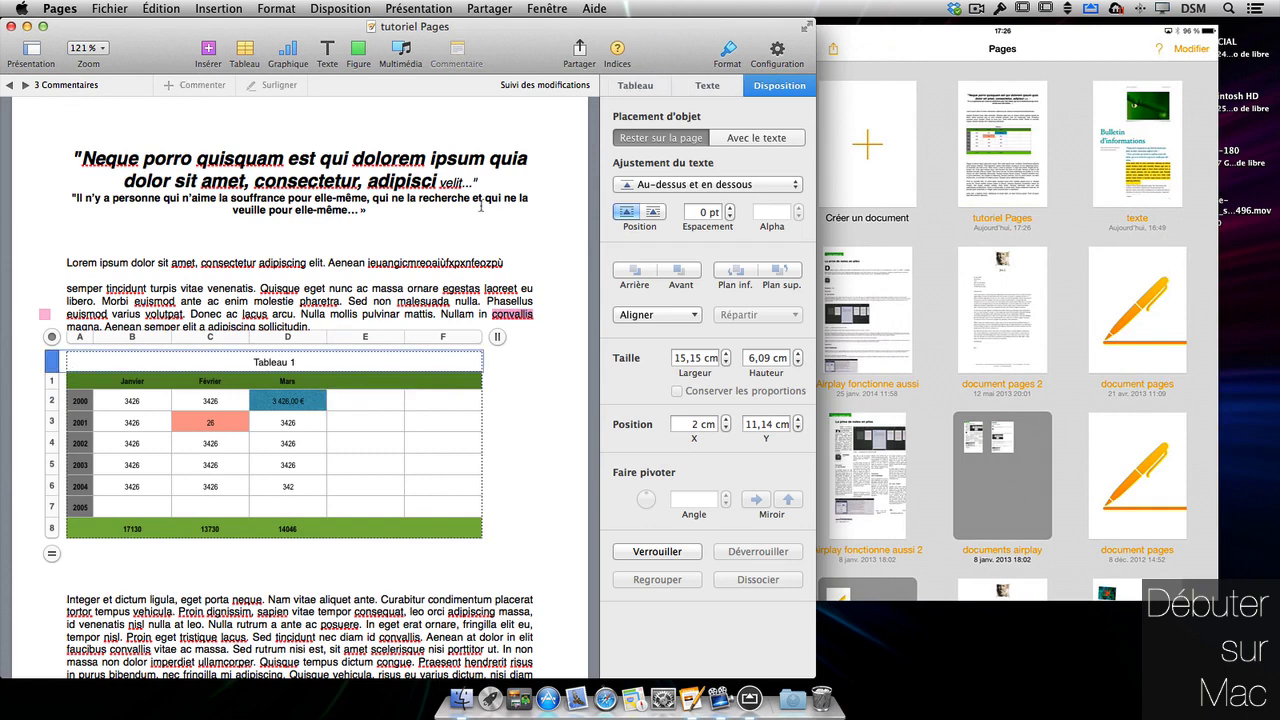
left_click(55, 338)
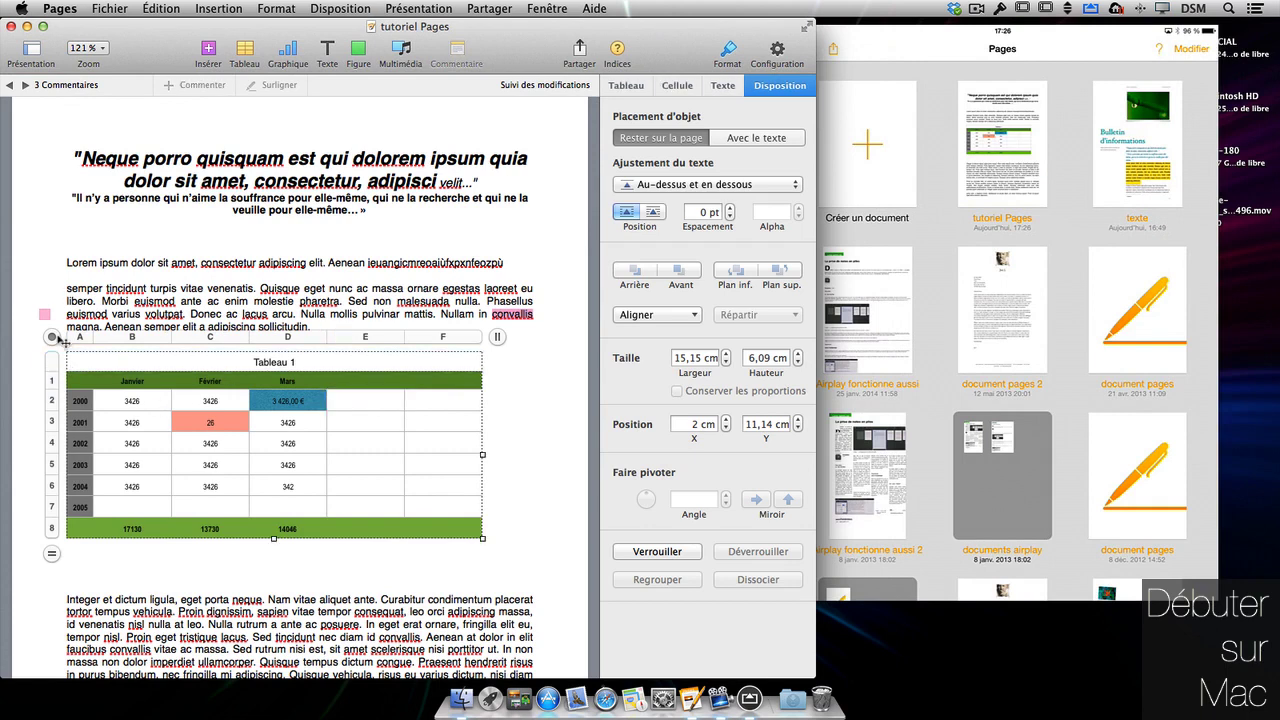
left_click(626, 85)
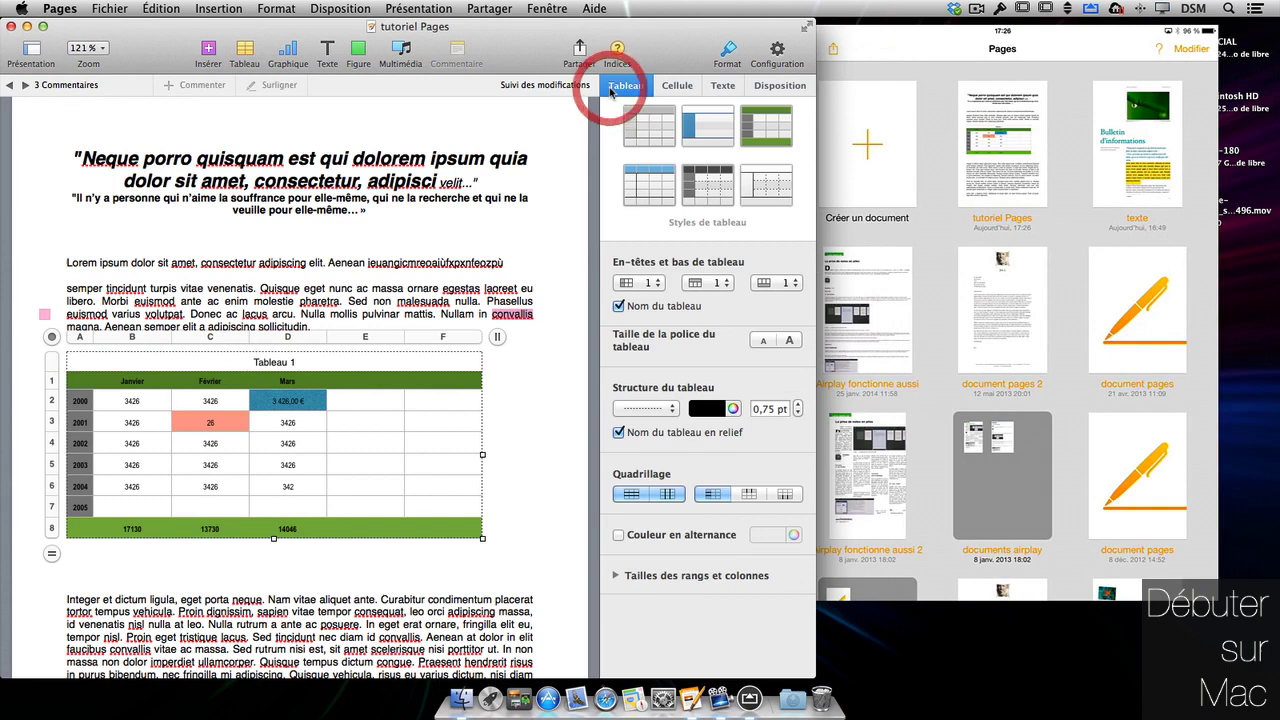
left_click(708, 136)
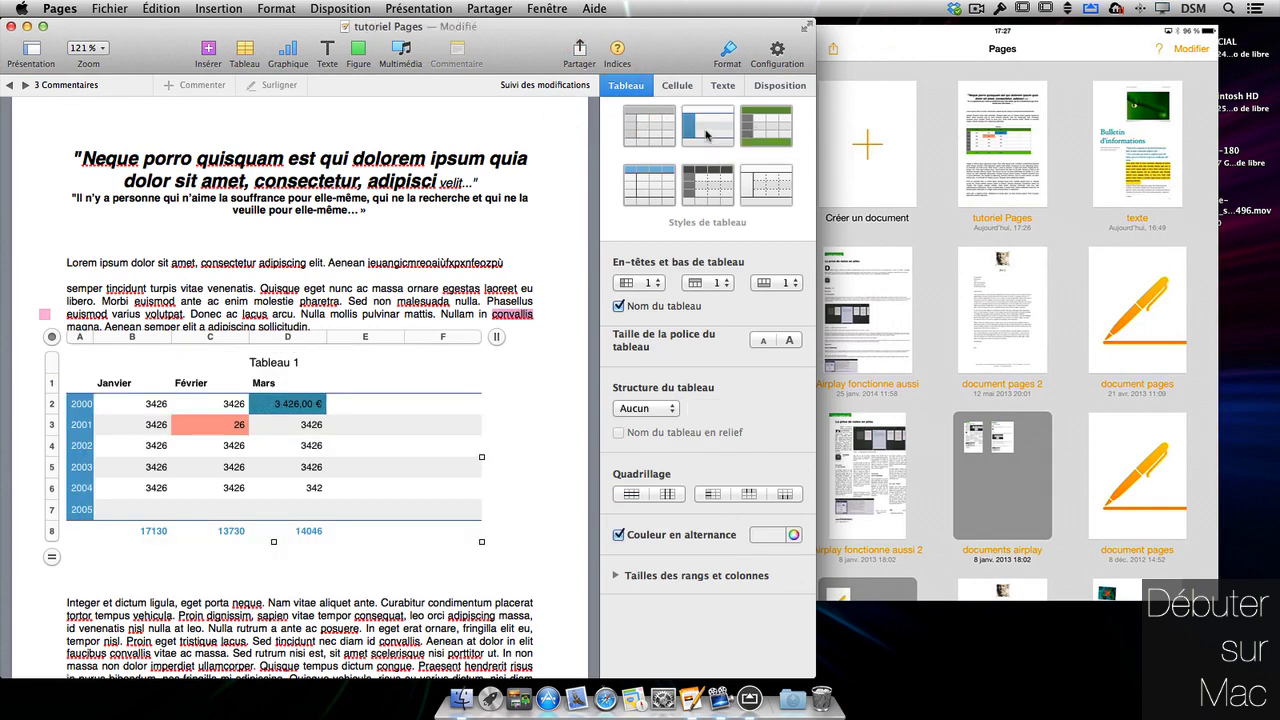
- Save the document with ⌘S and open tutoriel Pages on the mirrored iPad
left_click(549, 126)
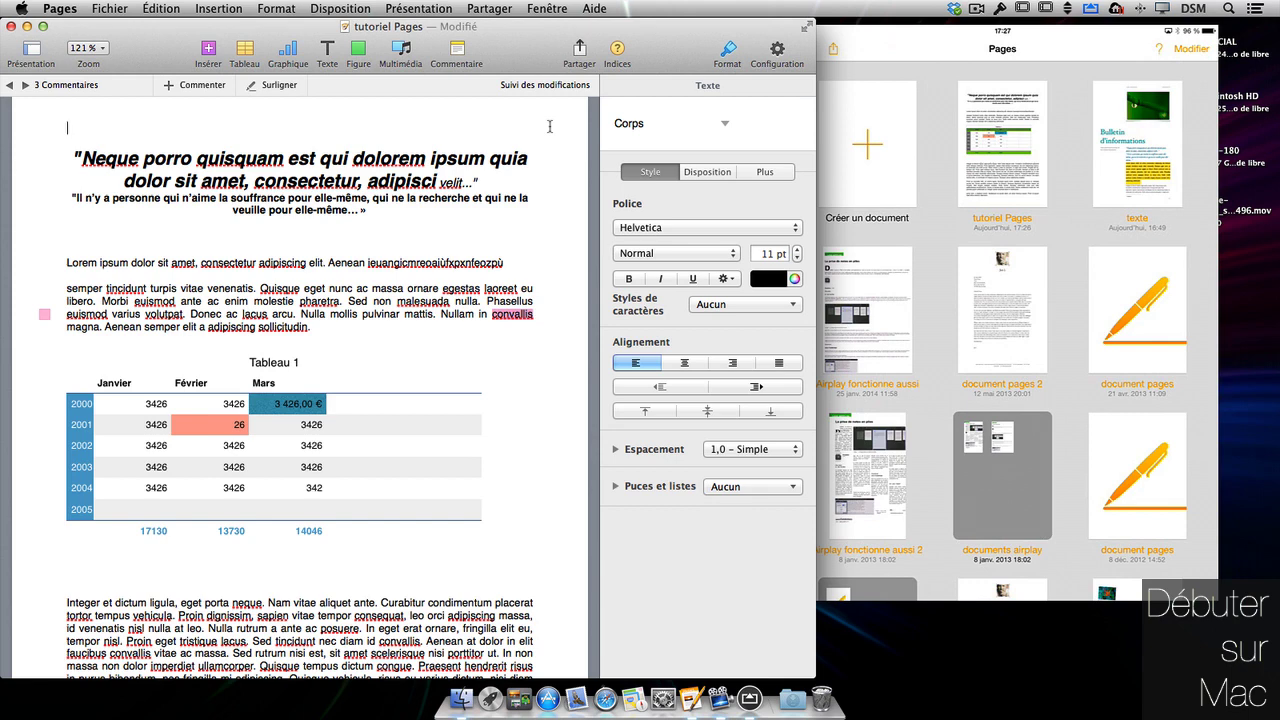
key("super+s")
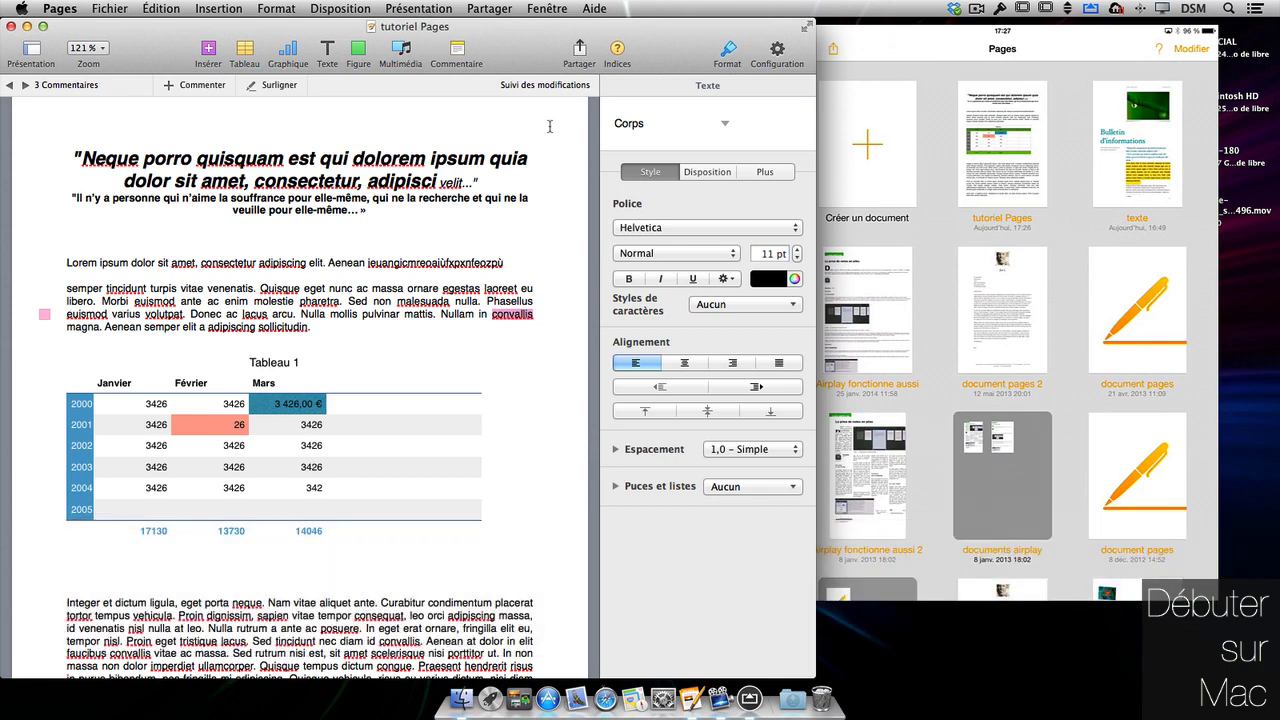
left_click(1060, 58)
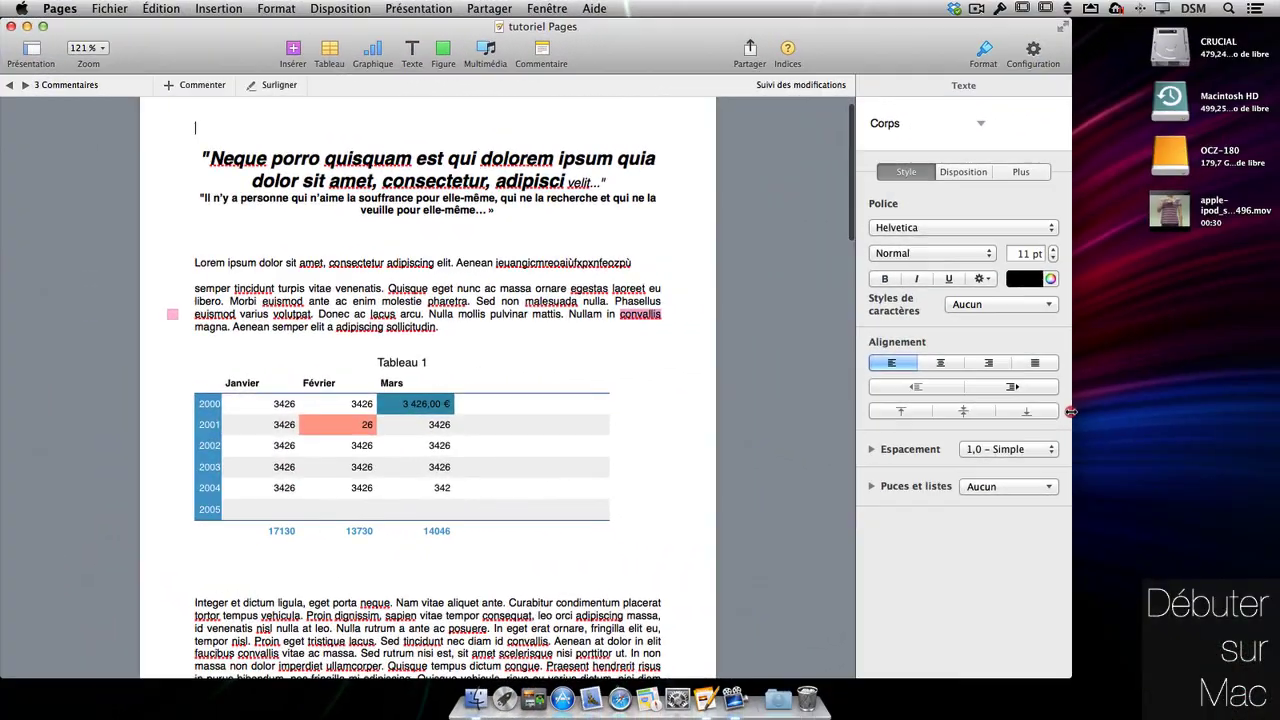
- Share tutoriel Pages as an iCloud link through Mail, confirming the first-share prompt
left_click_drag(1071, 411, 1227, 401)
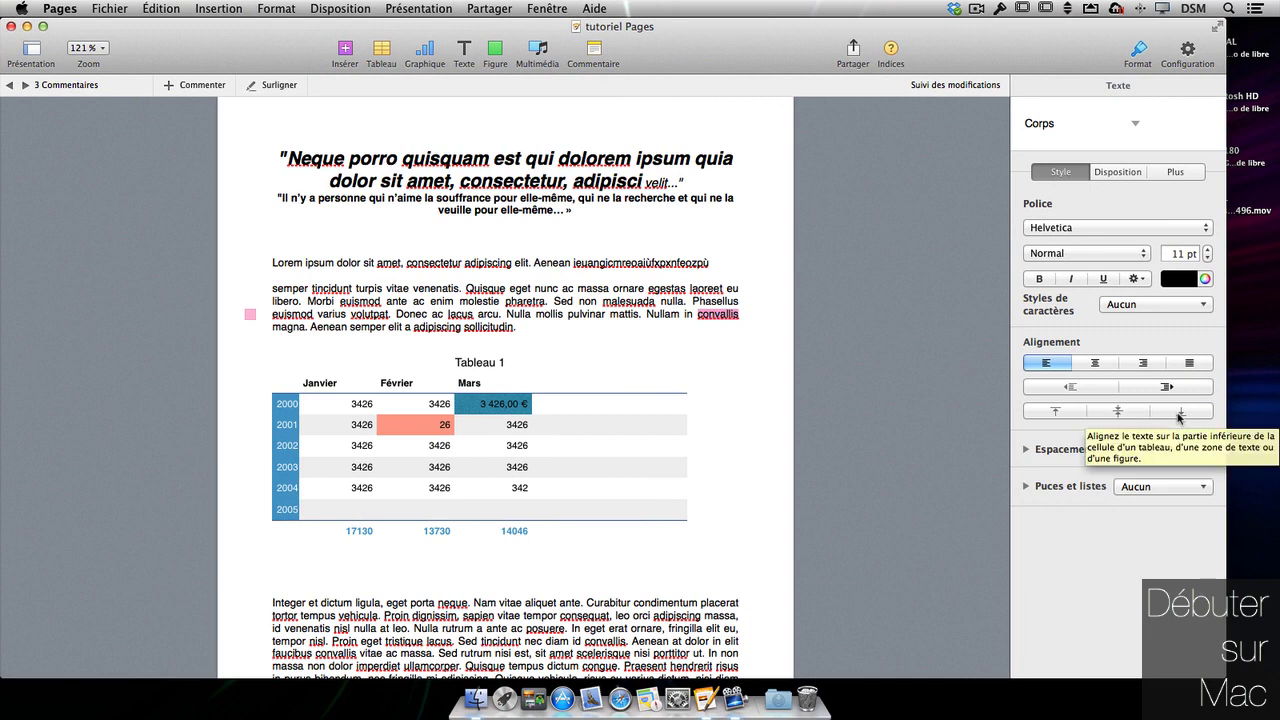
left_click(853, 50)
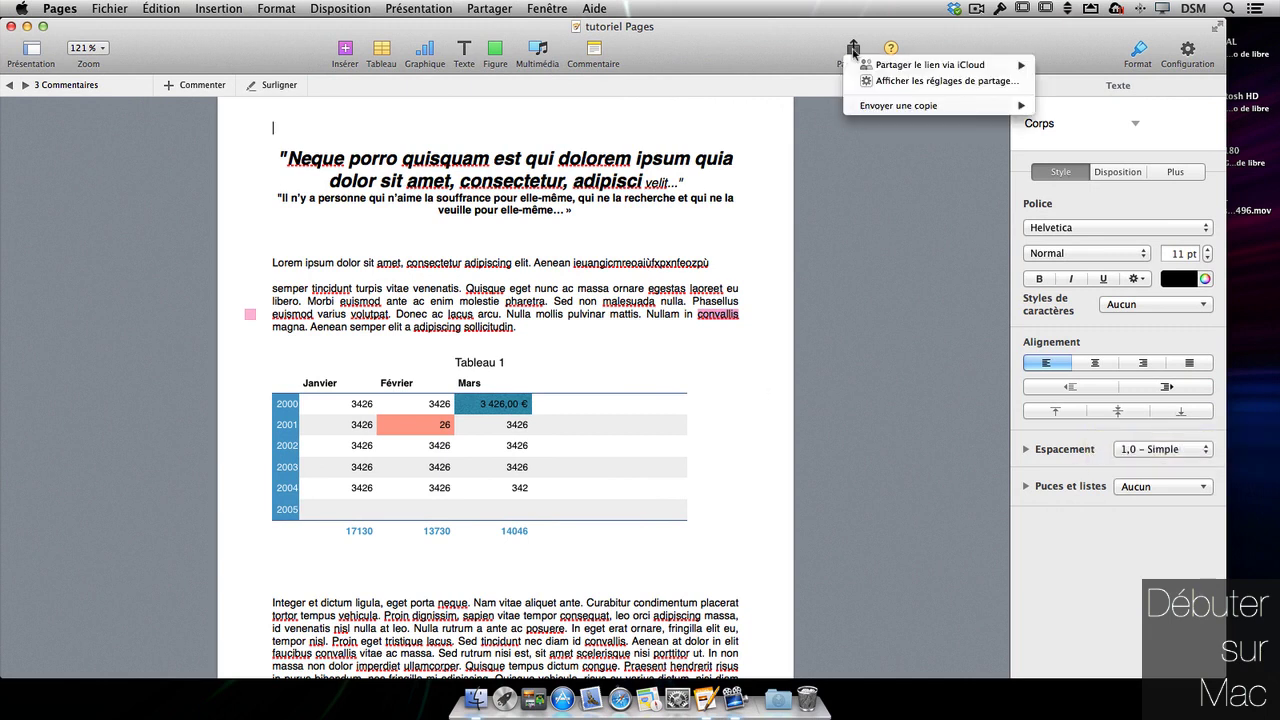
mouse_move(873, 73)
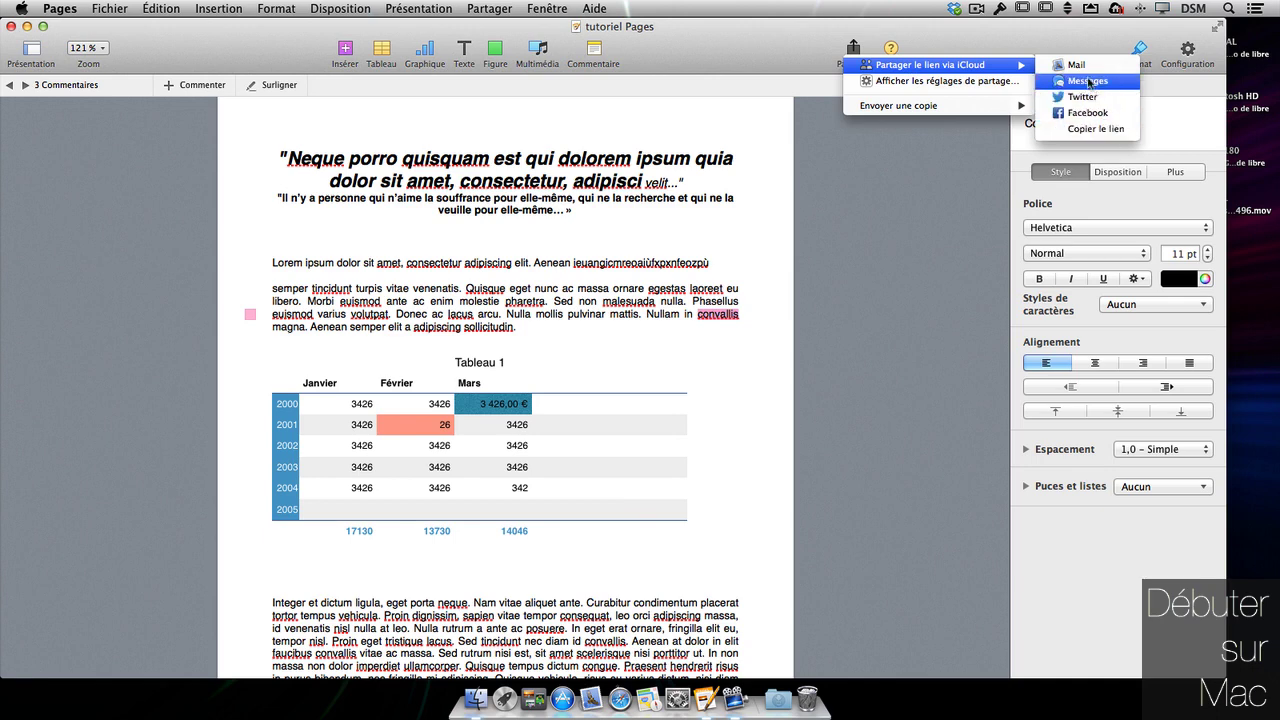
left_click(1080, 66)
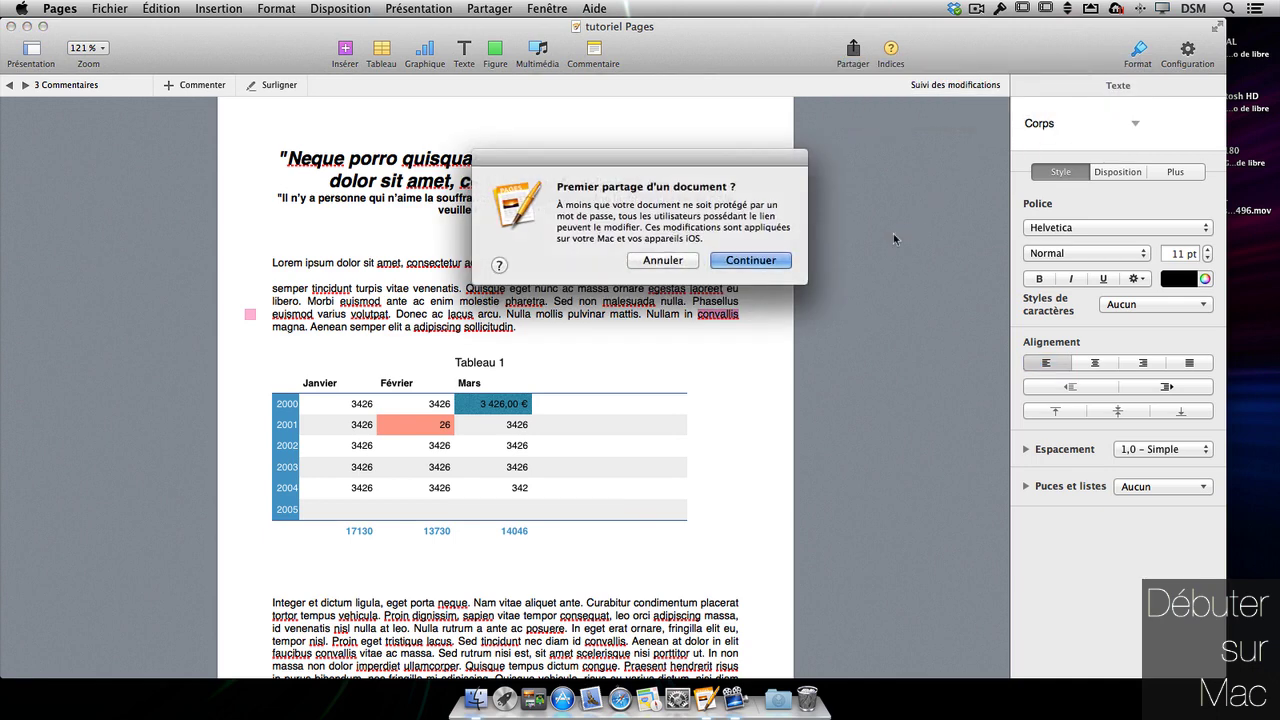
left_click(745, 262)
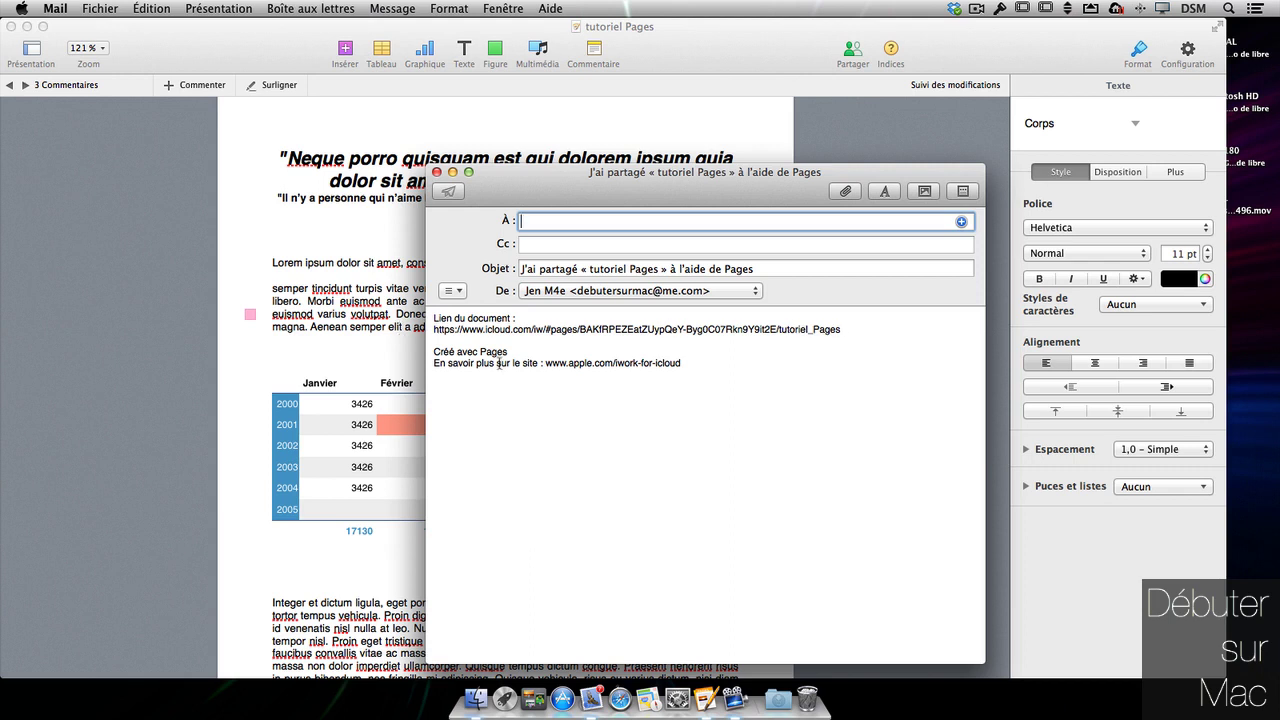
- Copy the document's iCloud link from the Mail draft and switch to Safari
left_click_drag(842, 329, 431, 329)
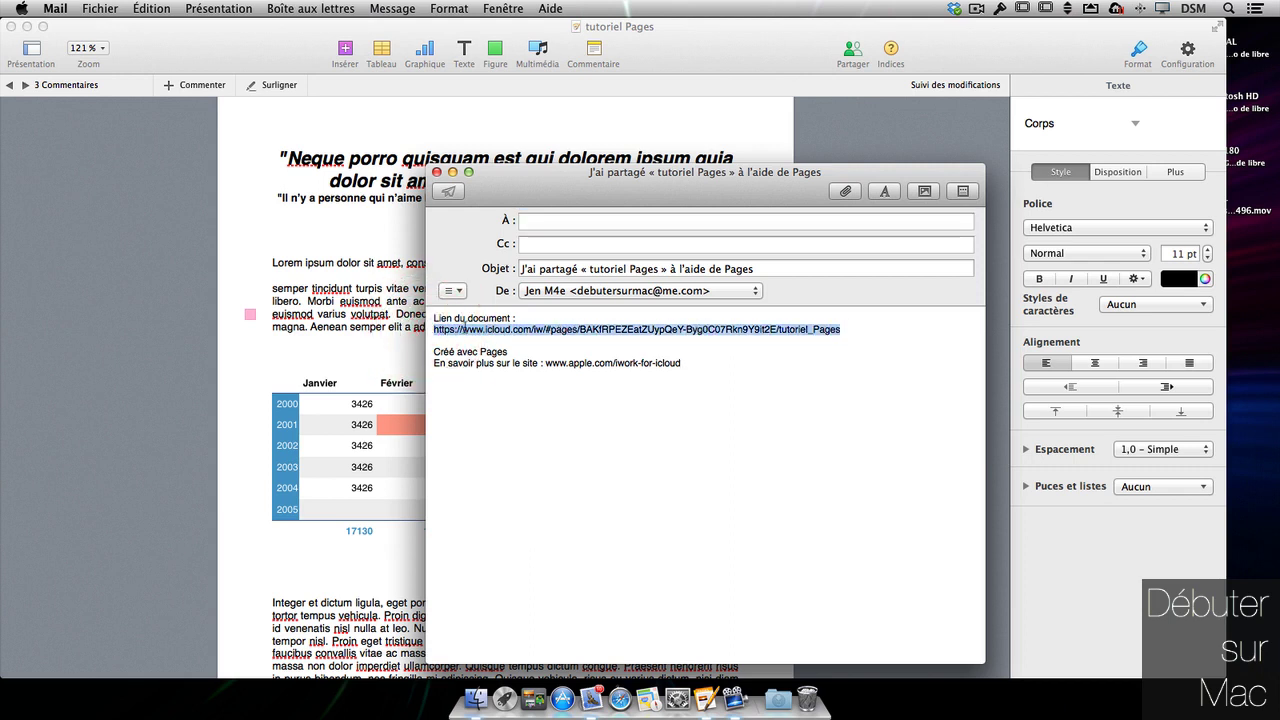
right_click(464, 328)
left_click(508, 390)
left_click(620, 698)
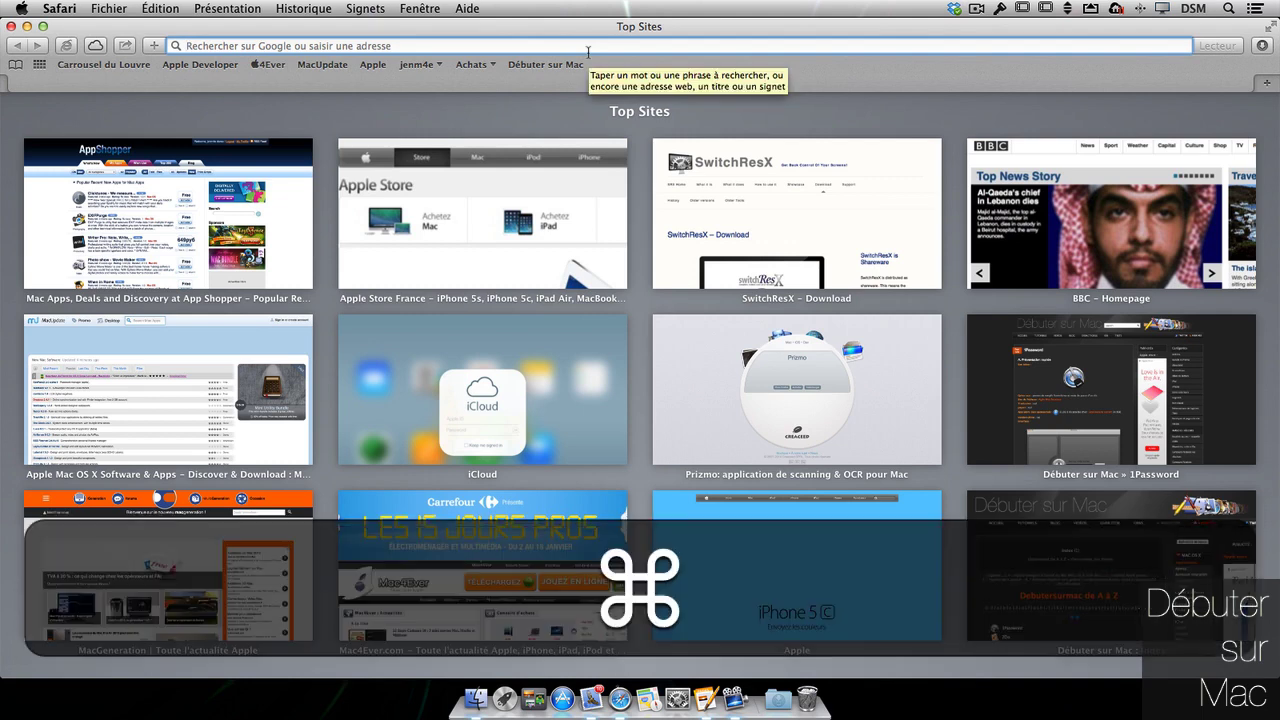
- Load the pasted iCloud link in Safari and arrange the browser beside the desktop document
key("Return")
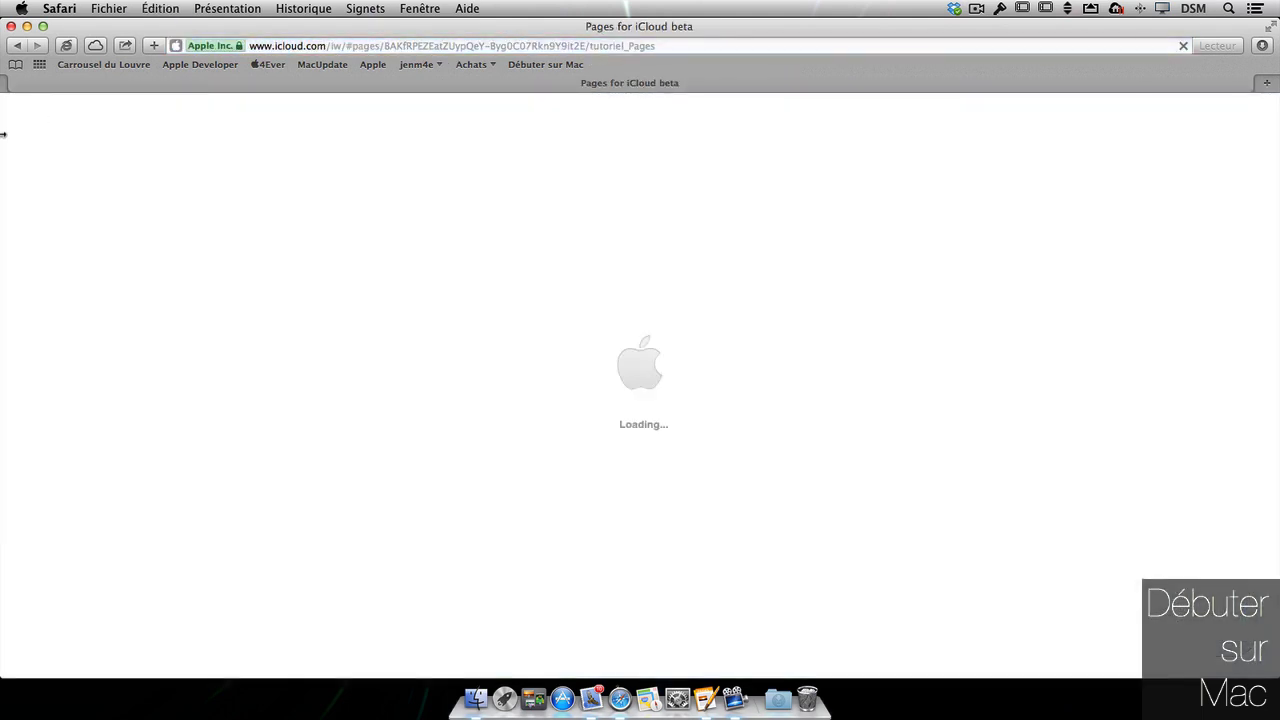
left_click_drag(4, 134, 588, 105)
left_click_drag(686, 105, 588, 105)
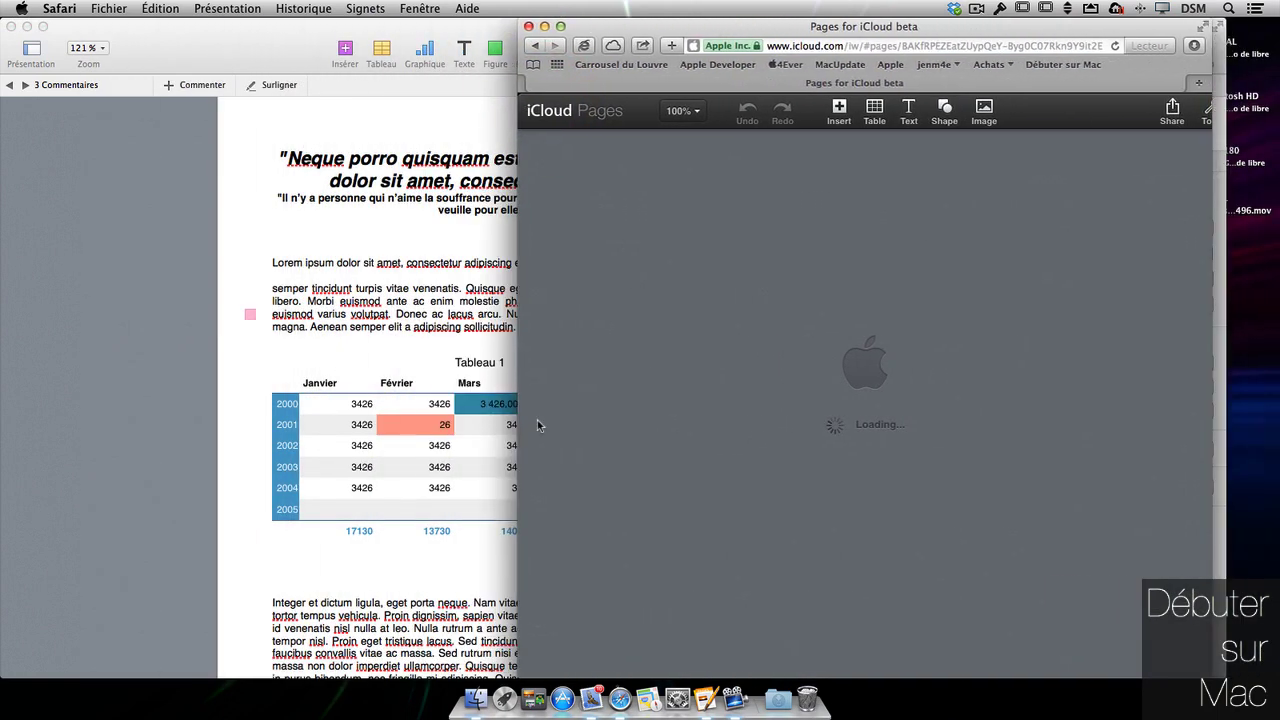
left_click(405, 392)
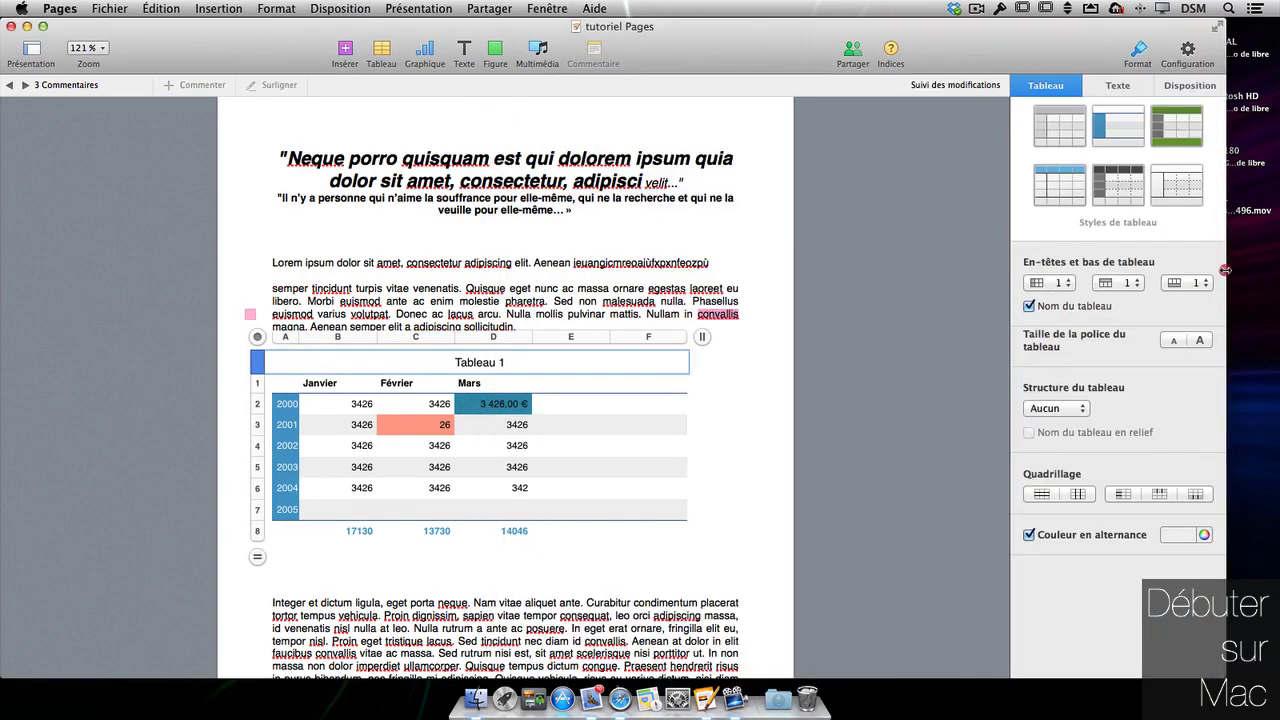
left_click_drag(1225, 269, 746, 276)
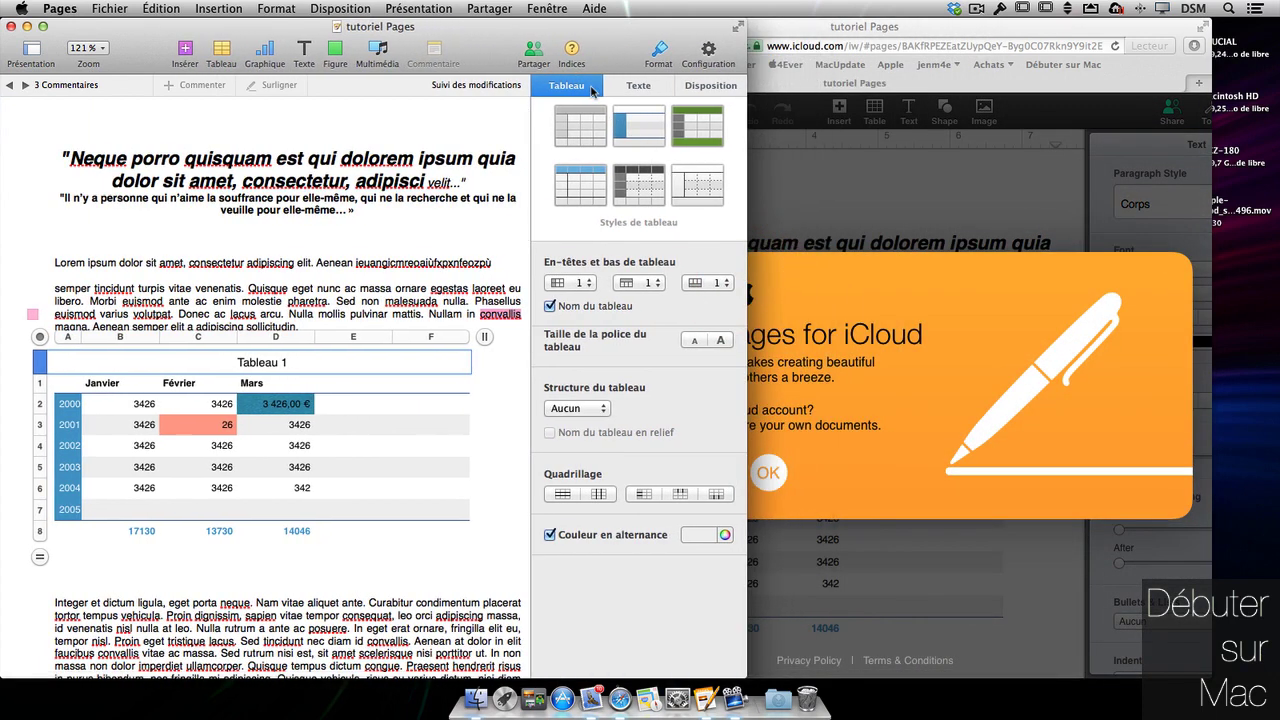
left_click(657, 60)
left_click(650, 105)
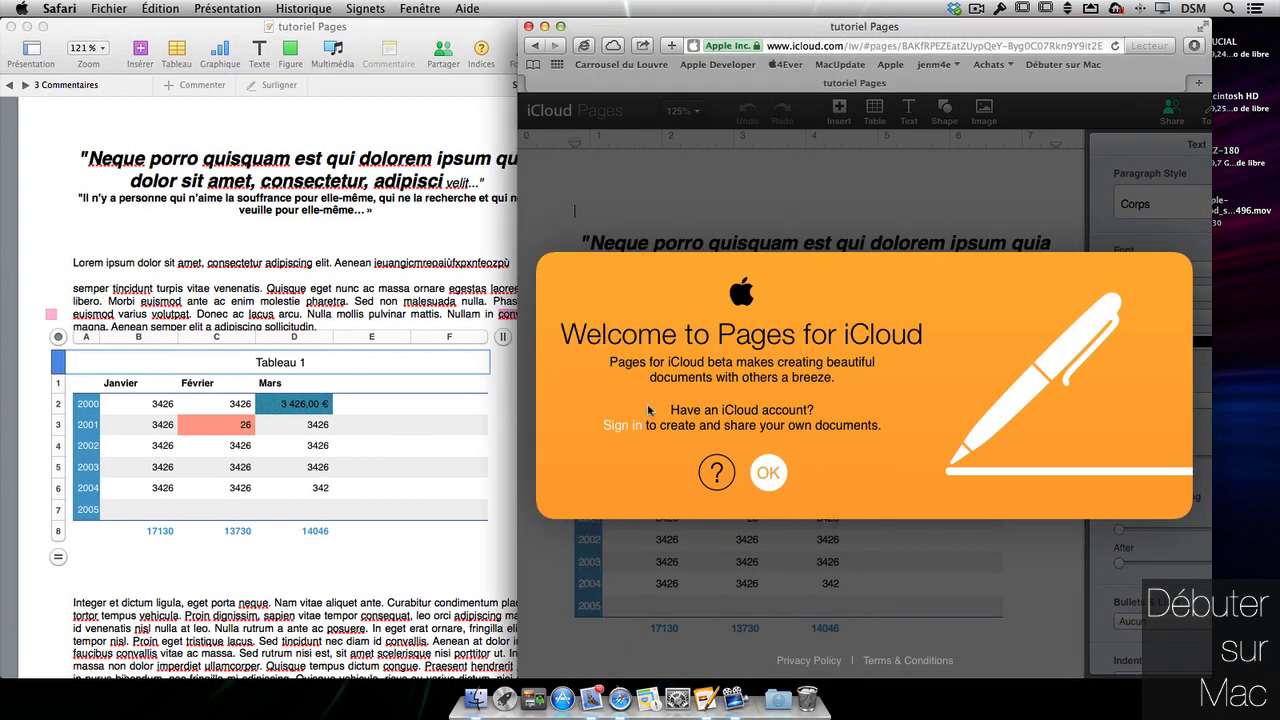
- Dismiss the Pages for iCloud welcome and join under the screen name Collaborator
left_click(768, 473)
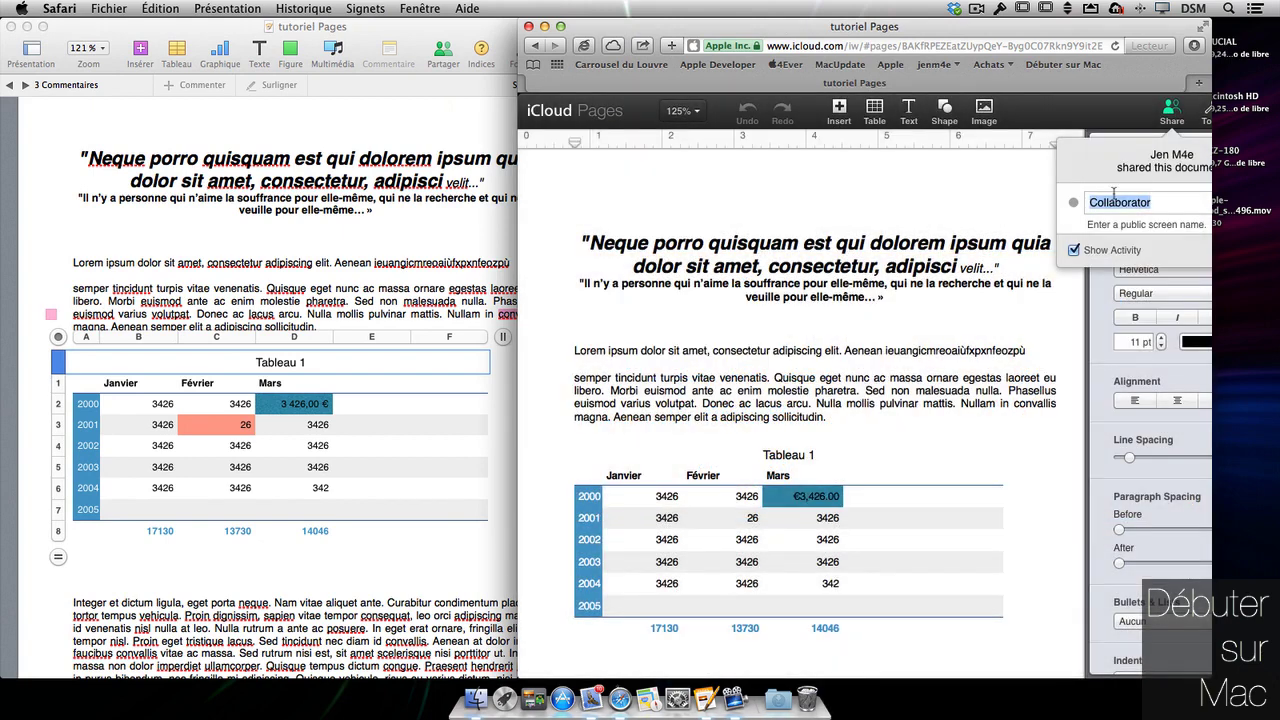
left_click_drag(1211, 204, 1276, 202)
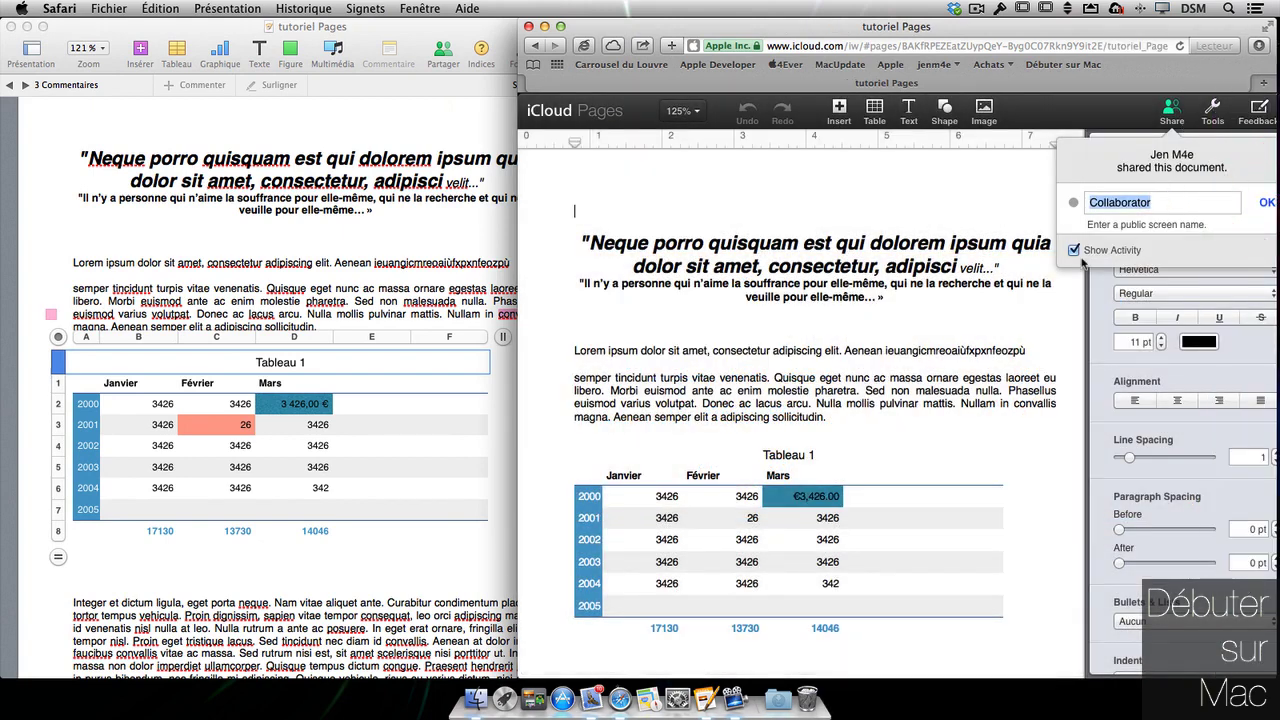
left_click_drag(926, 36, 896, 36)
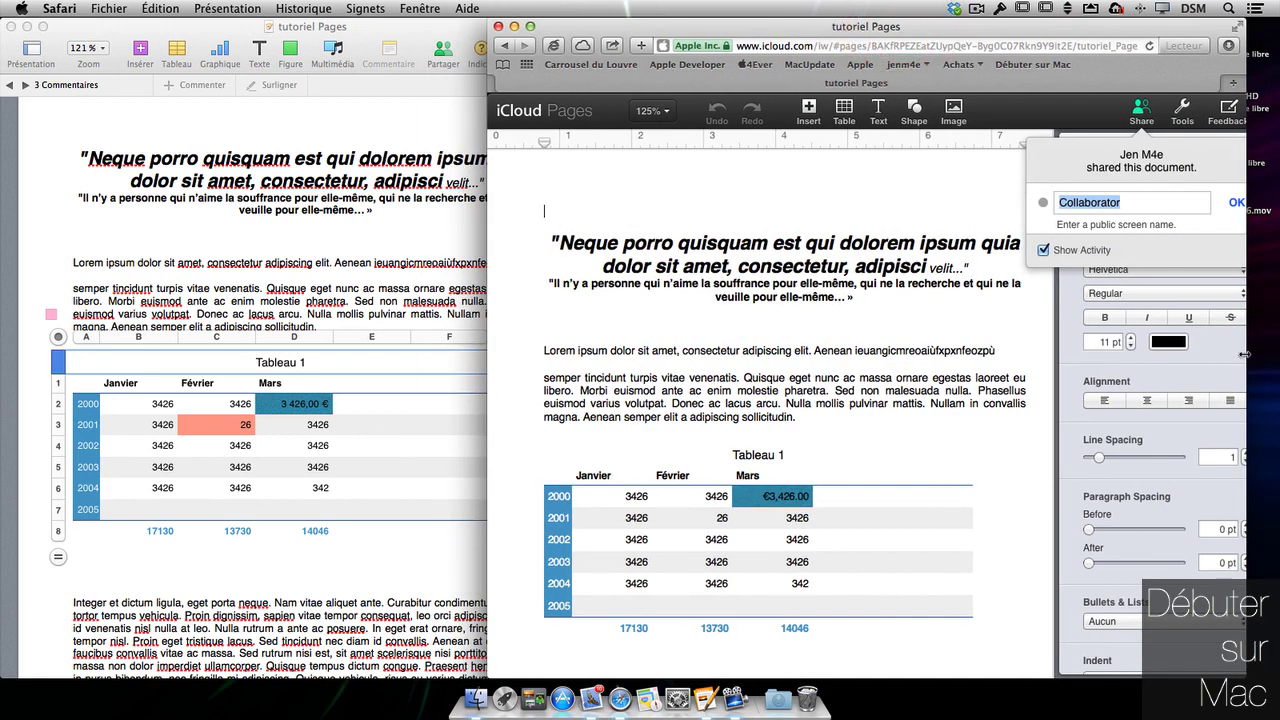
left_click_drag(1244, 353, 1273, 353)
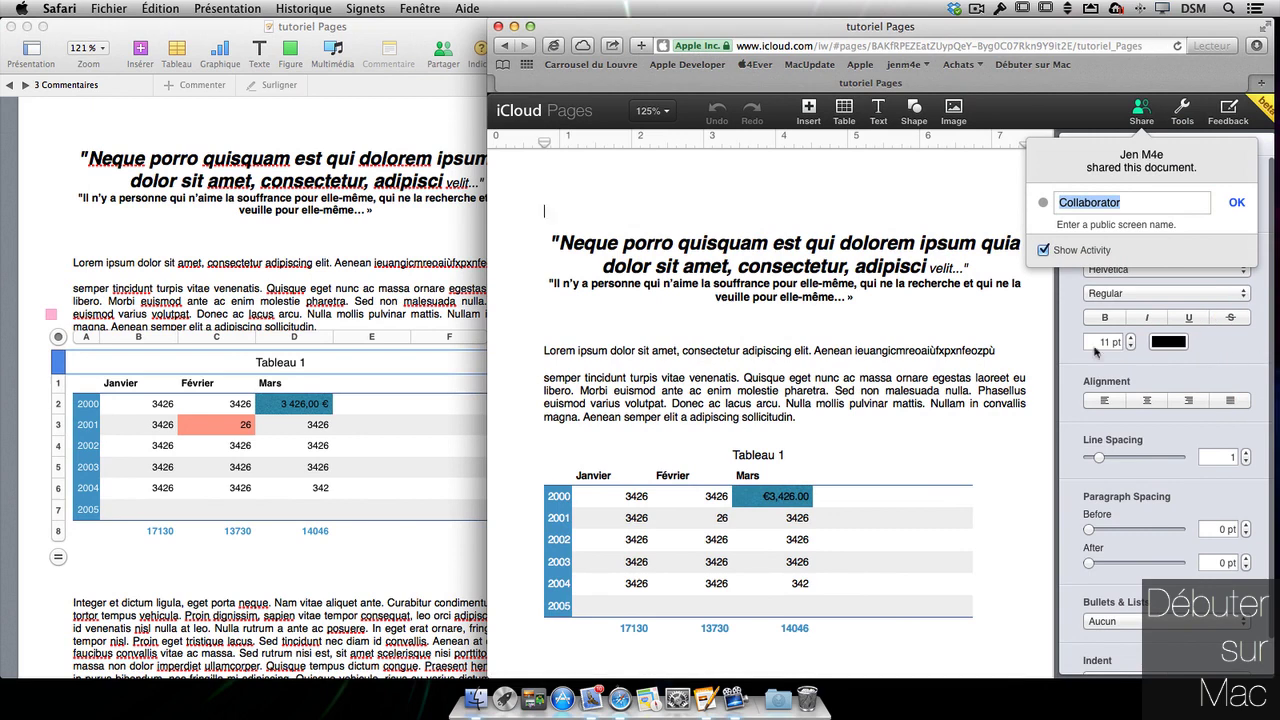
left_click(1242, 203)
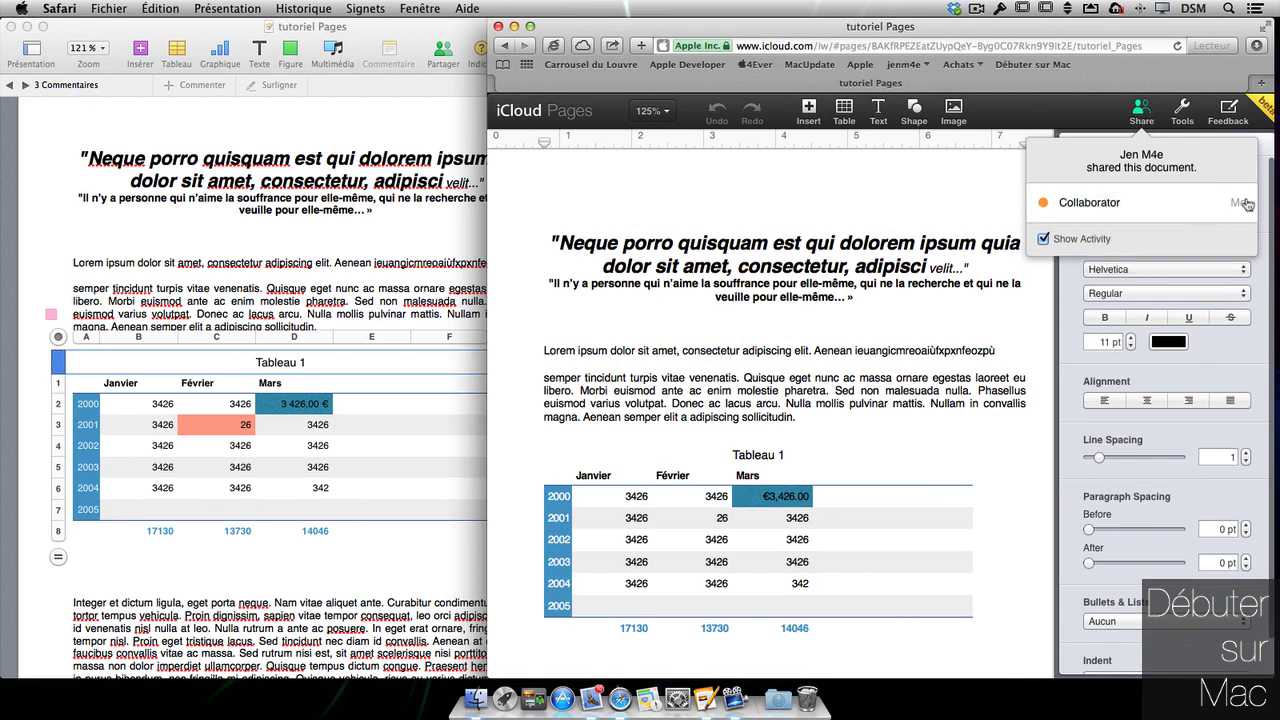
- Remove the word 'quisquam' and its extra space from the title
left_click(916, 244)
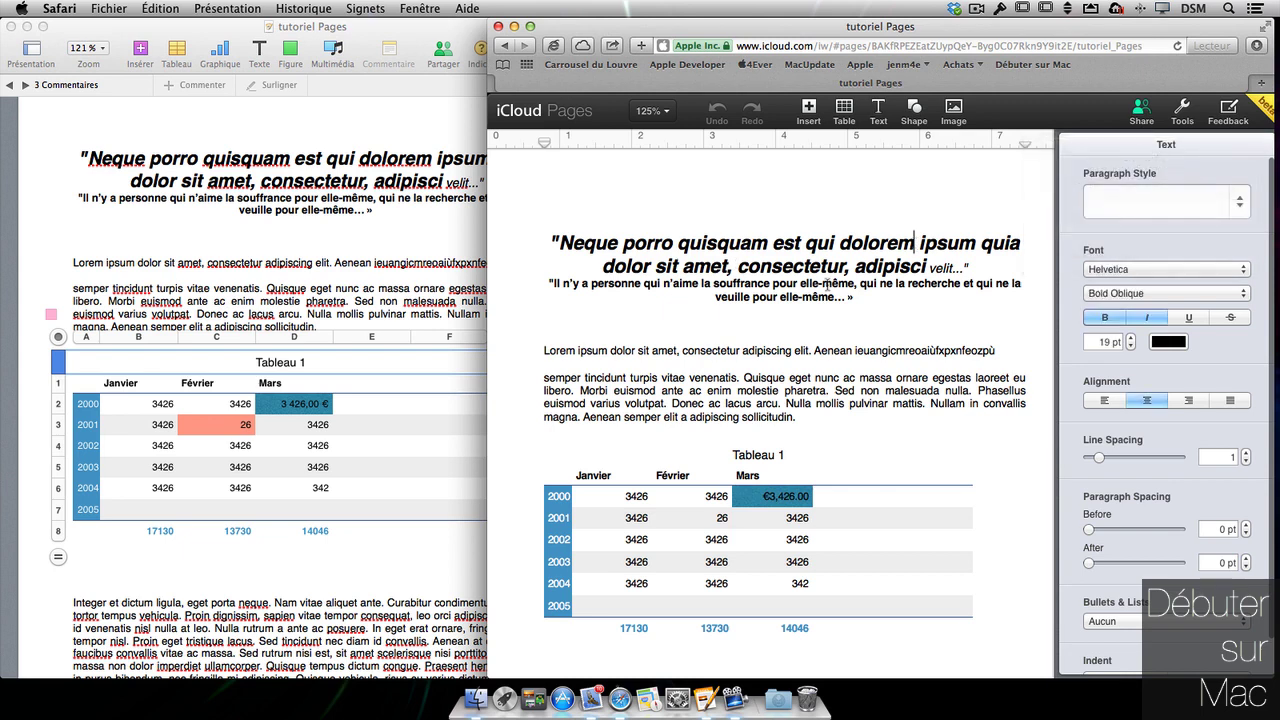
left_click_drag(769, 243, 677, 243)
key("BackSpace")
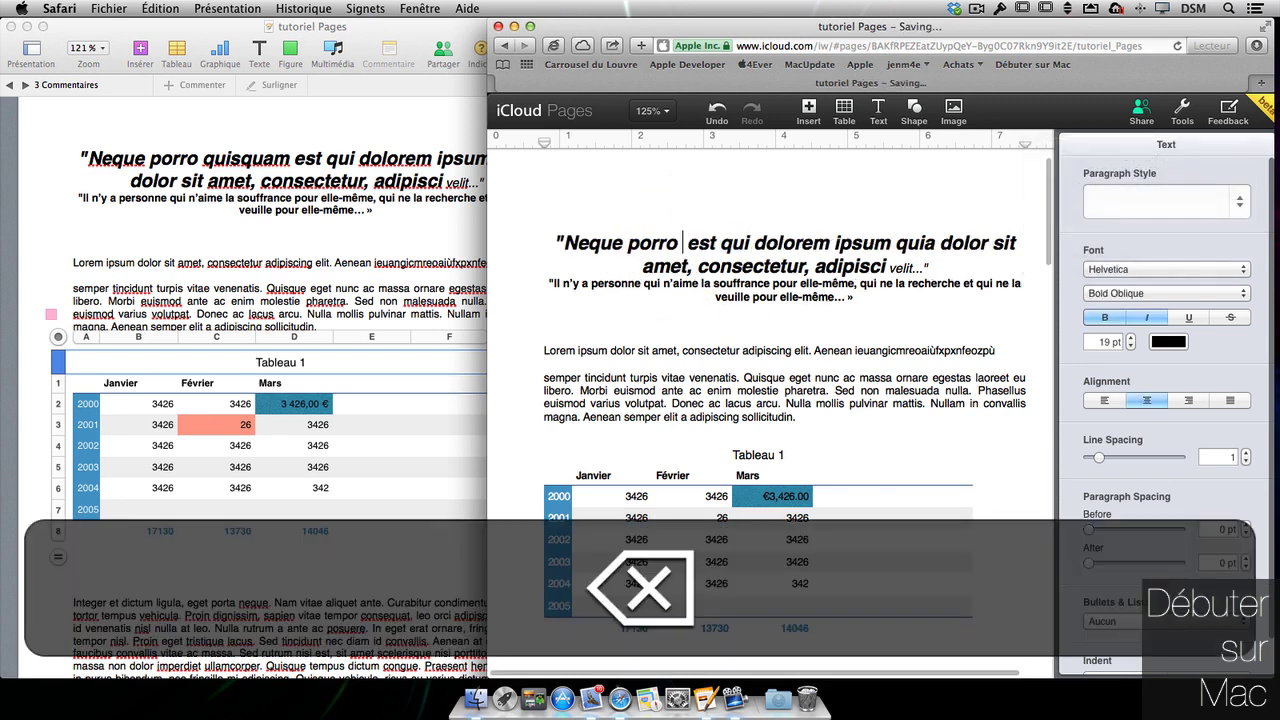
key("BackSpace")
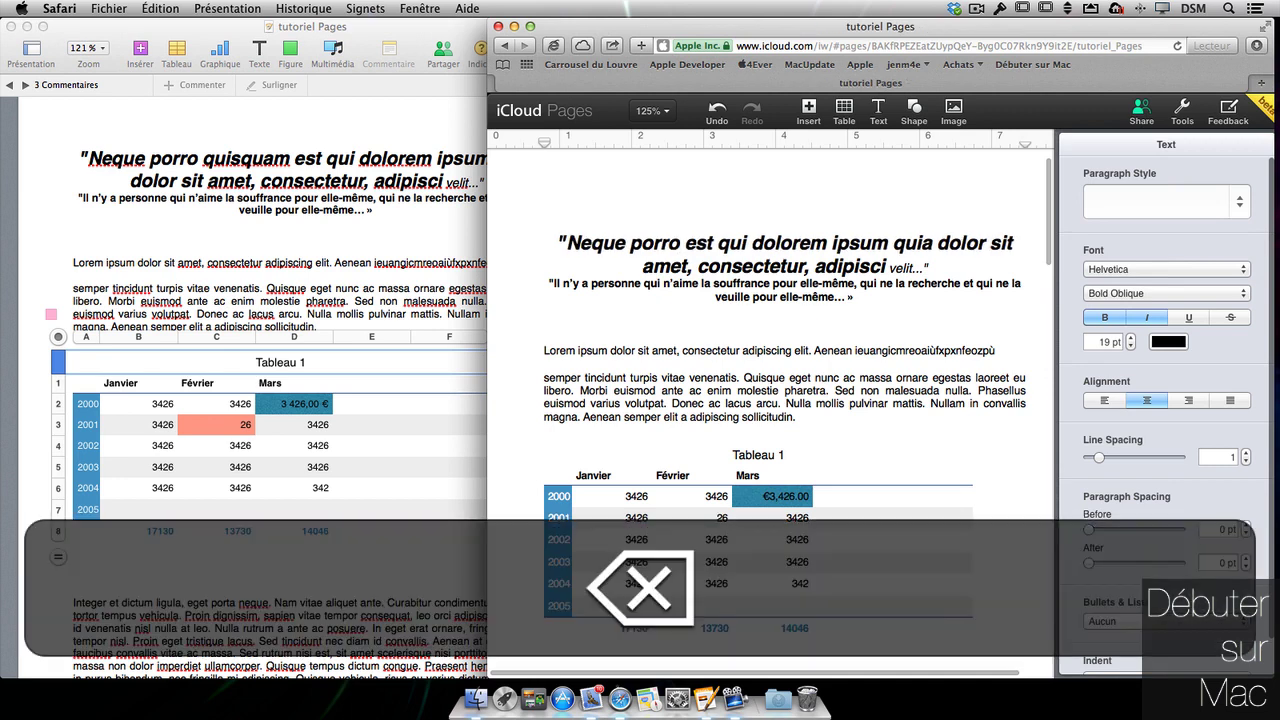
- Delete the two opening Lorem ipsum body paragraphs
left_click(750, 304)
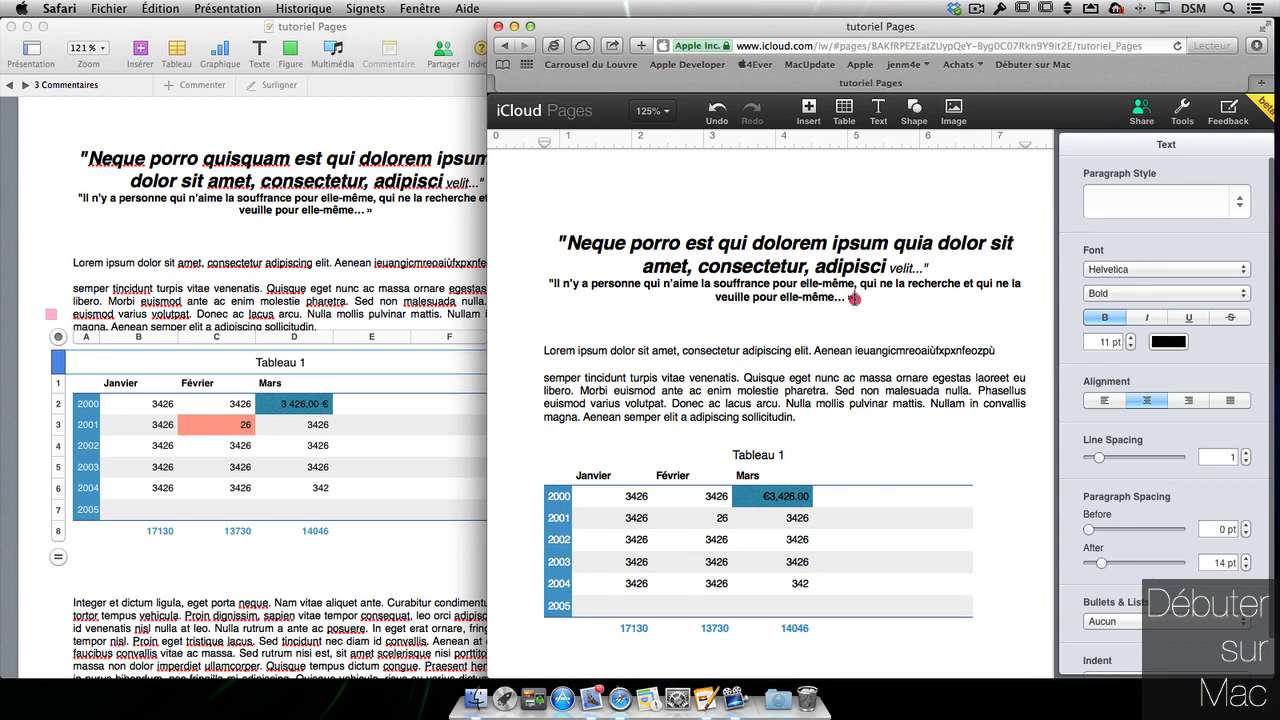
left_click_drag(856, 297, 752, 297)
left_click_drag(797, 417, 475, 366)
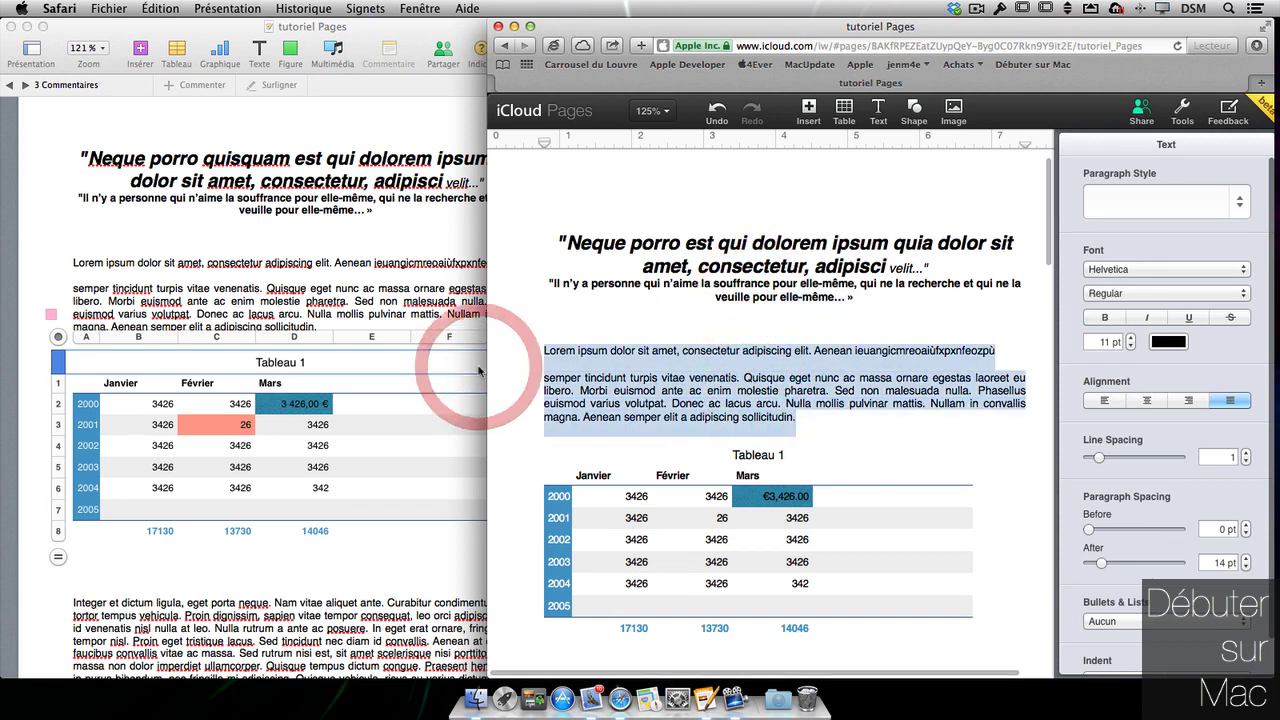
key("BackSpace")
key("BackSpace")
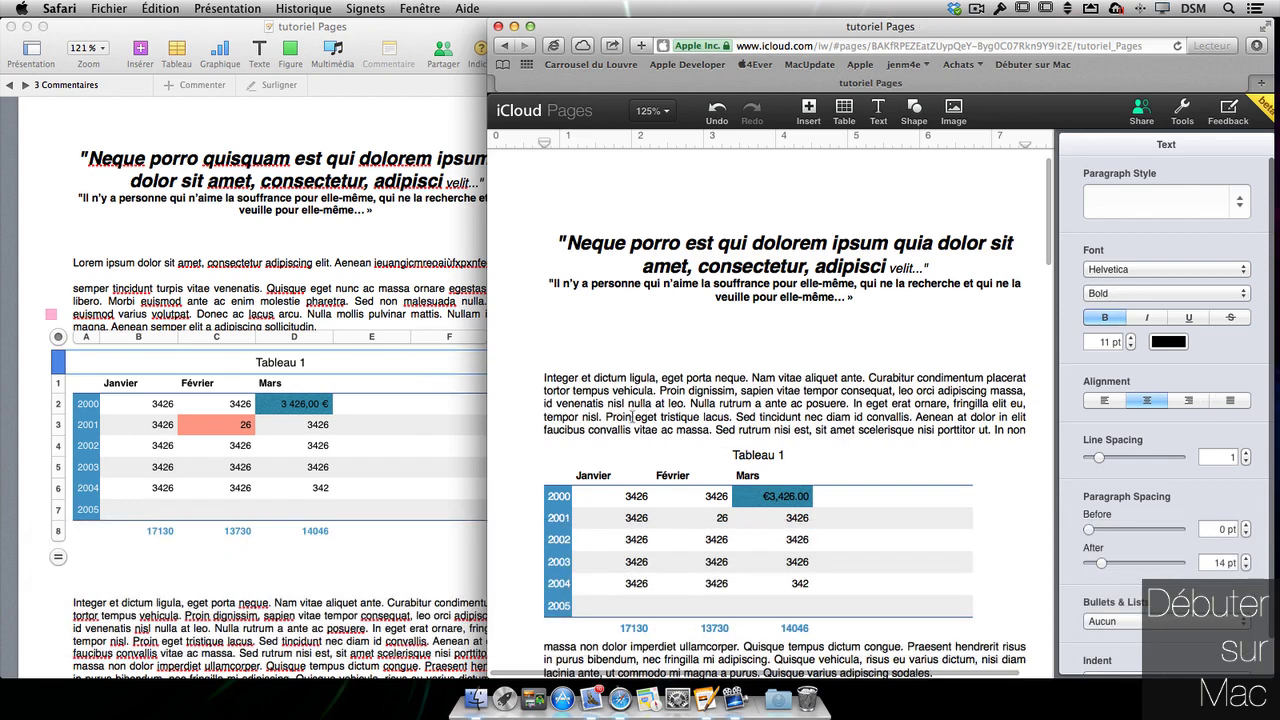
- Apply the Sous-section rouge paragraph style to the 'Integer et dictum ligula' paragraph
left_click(721, 398)
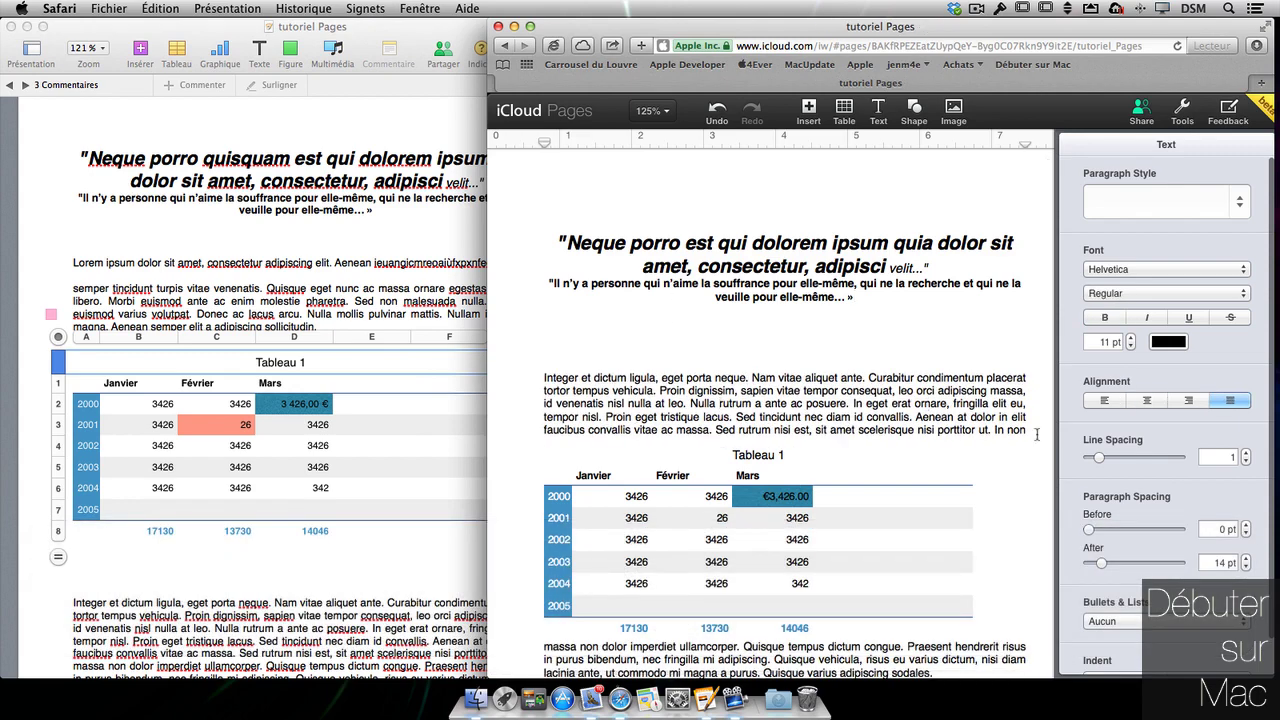
left_click_drag(1030, 431, 540, 378)
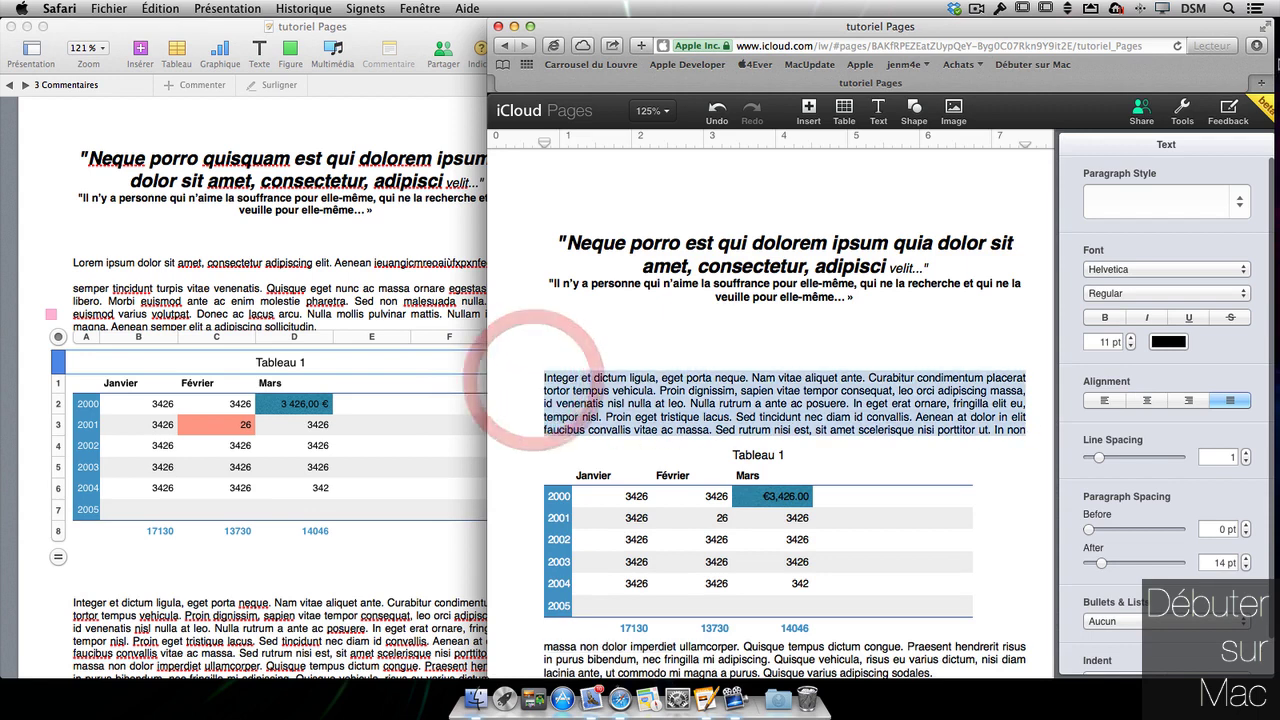
left_click(1239, 201)
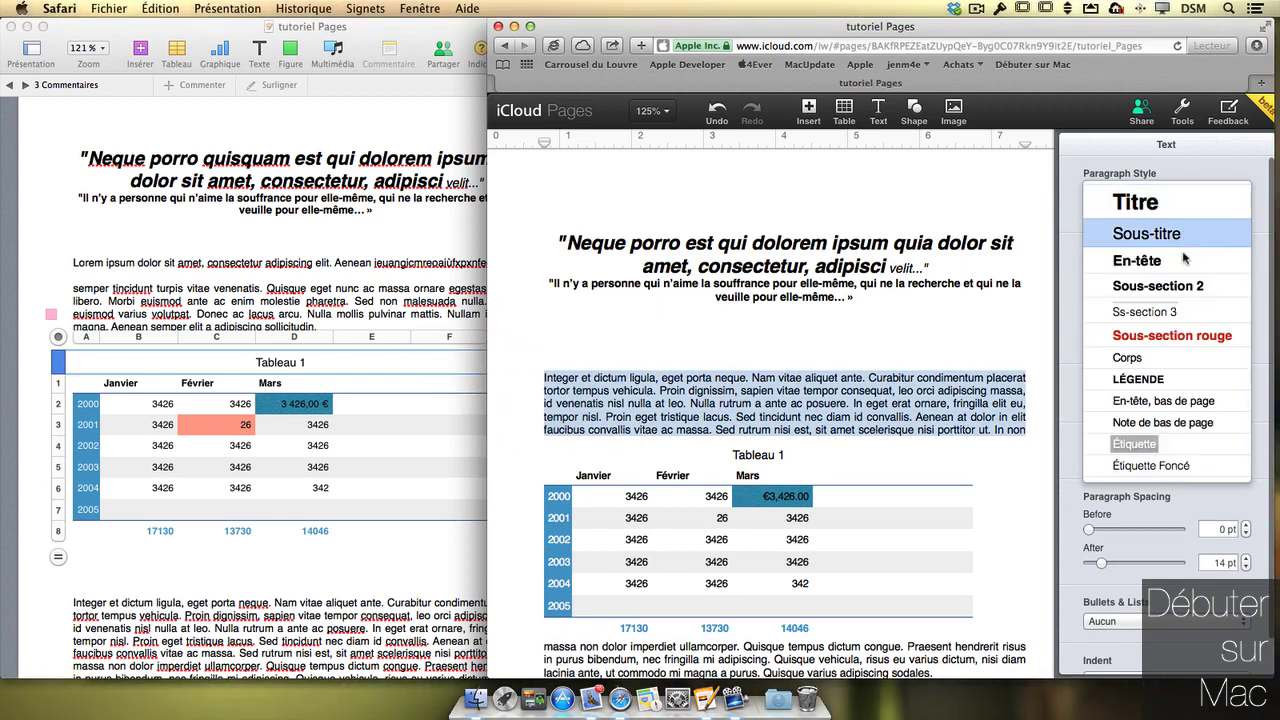
left_click(1172, 335)
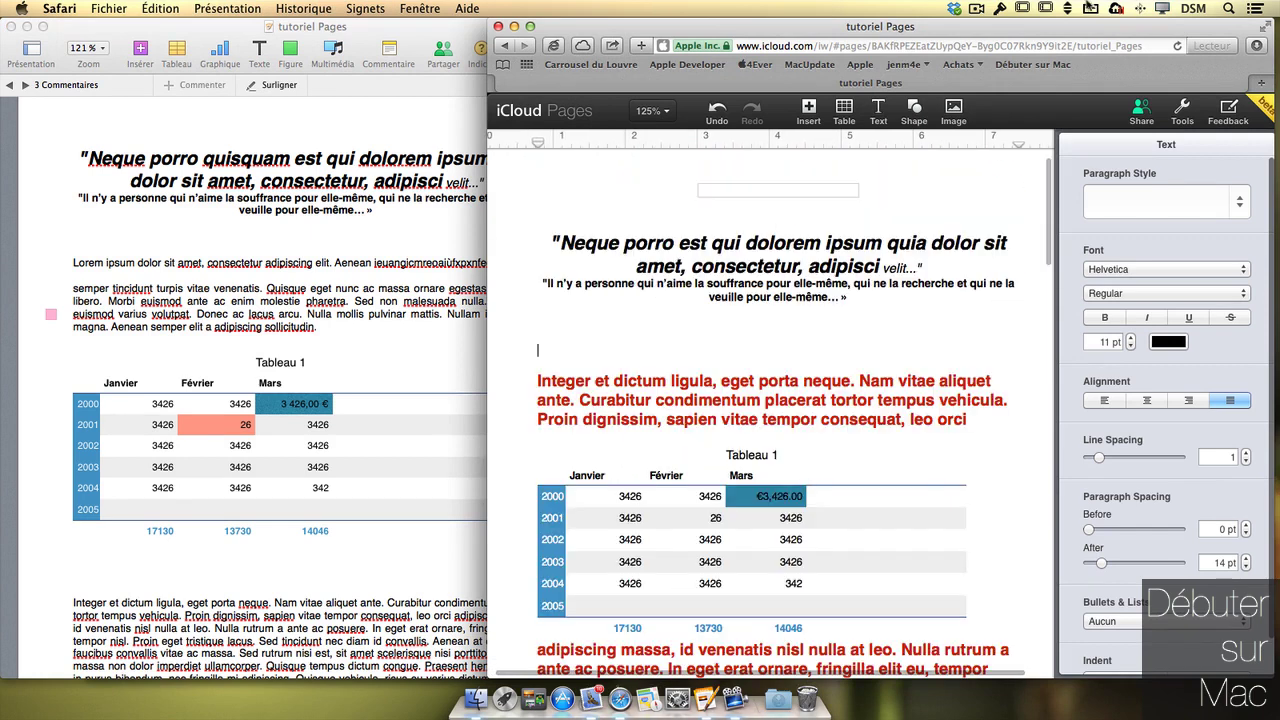
- Close the iCloud web copy in Safari and return to the desktop Pages document
left_click(499, 27)
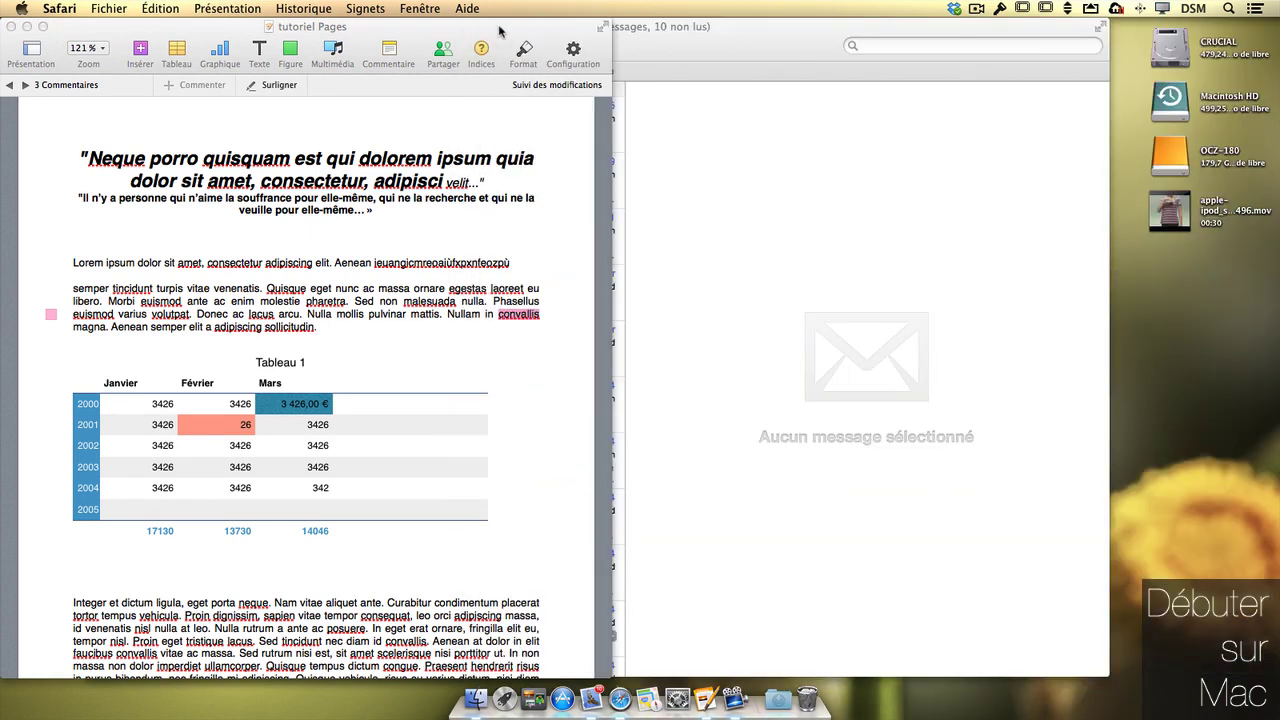
left_click(462, 28)
left_click_drag(422, 28, 484, 27)
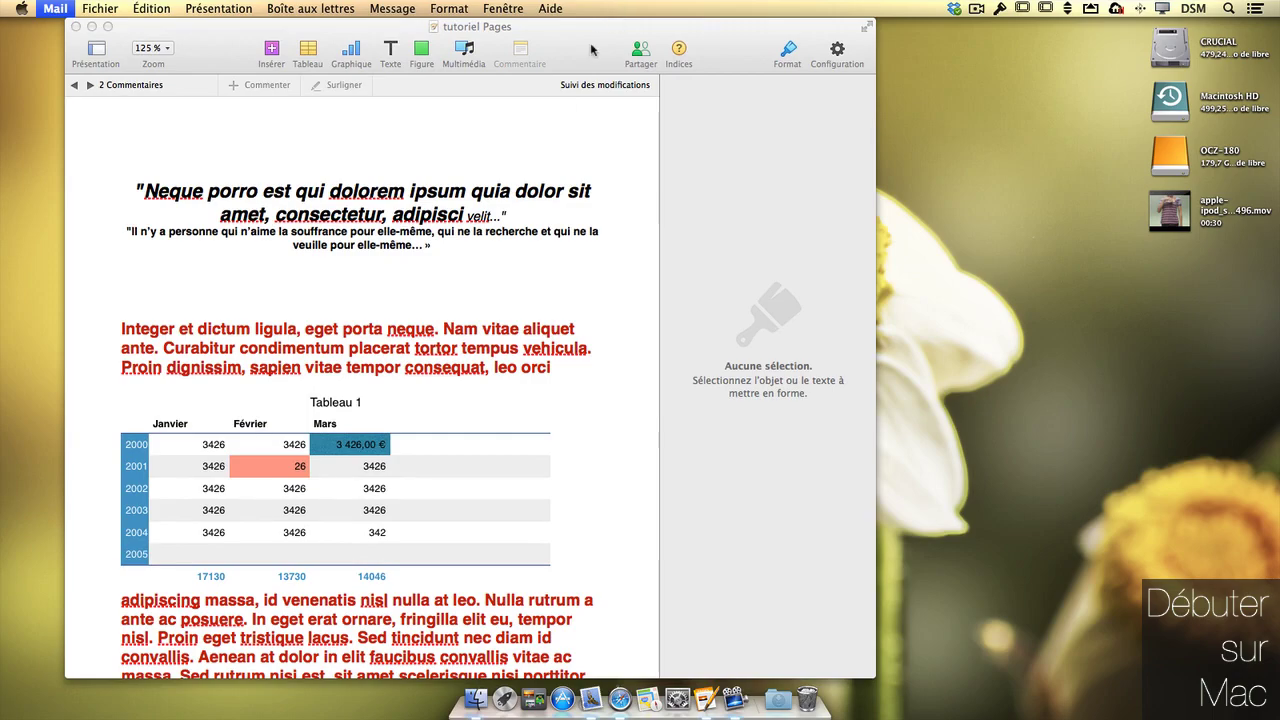
left_click(591, 50)
- Scroll through the document to check the web edits, then bring up its sharing options
scroll(486, 450, "down", 15)
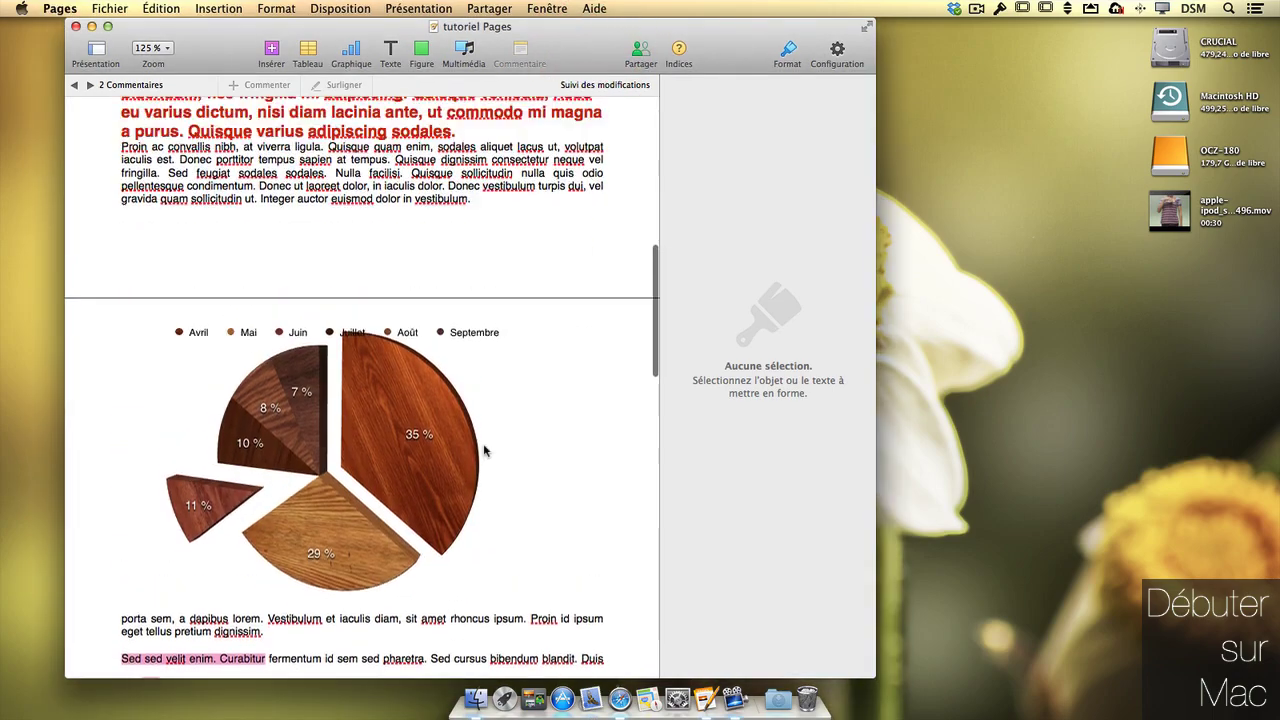
scroll(485, 450, "up", 15)
scroll(512, 236, "down", 5)
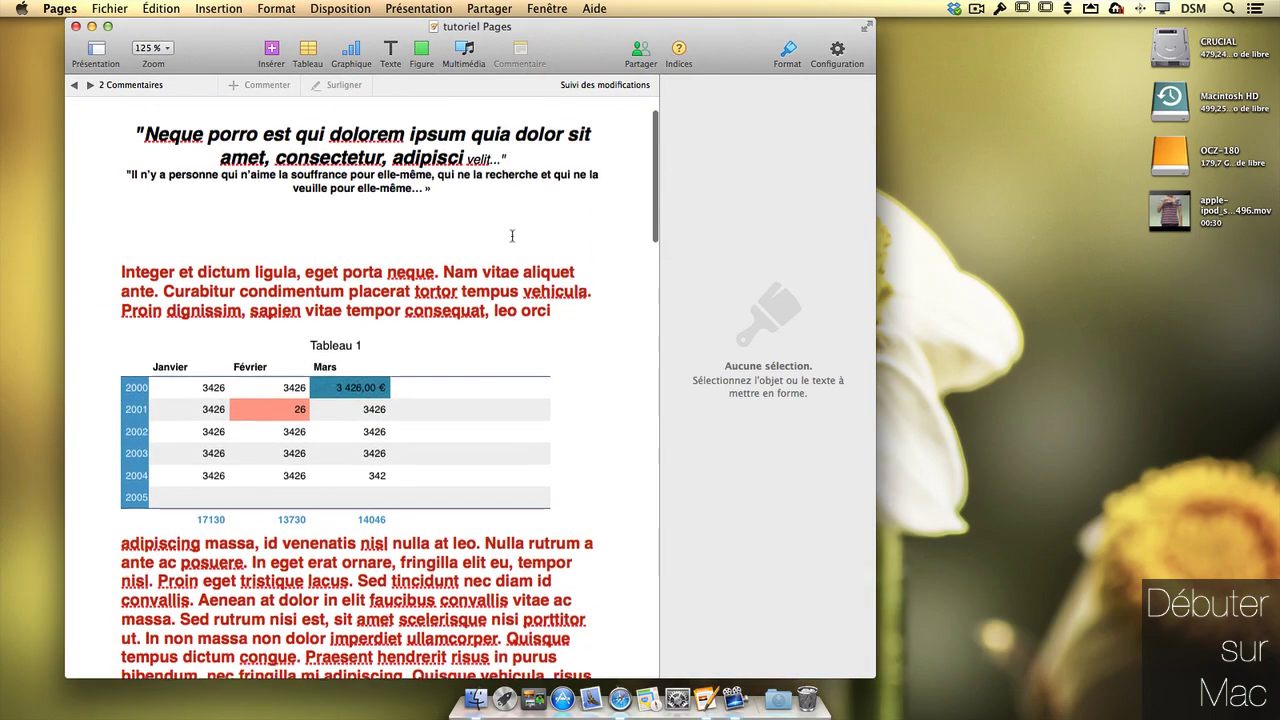
scroll(512, 236, "up", 5)
scroll(512, 233, "down", 1)
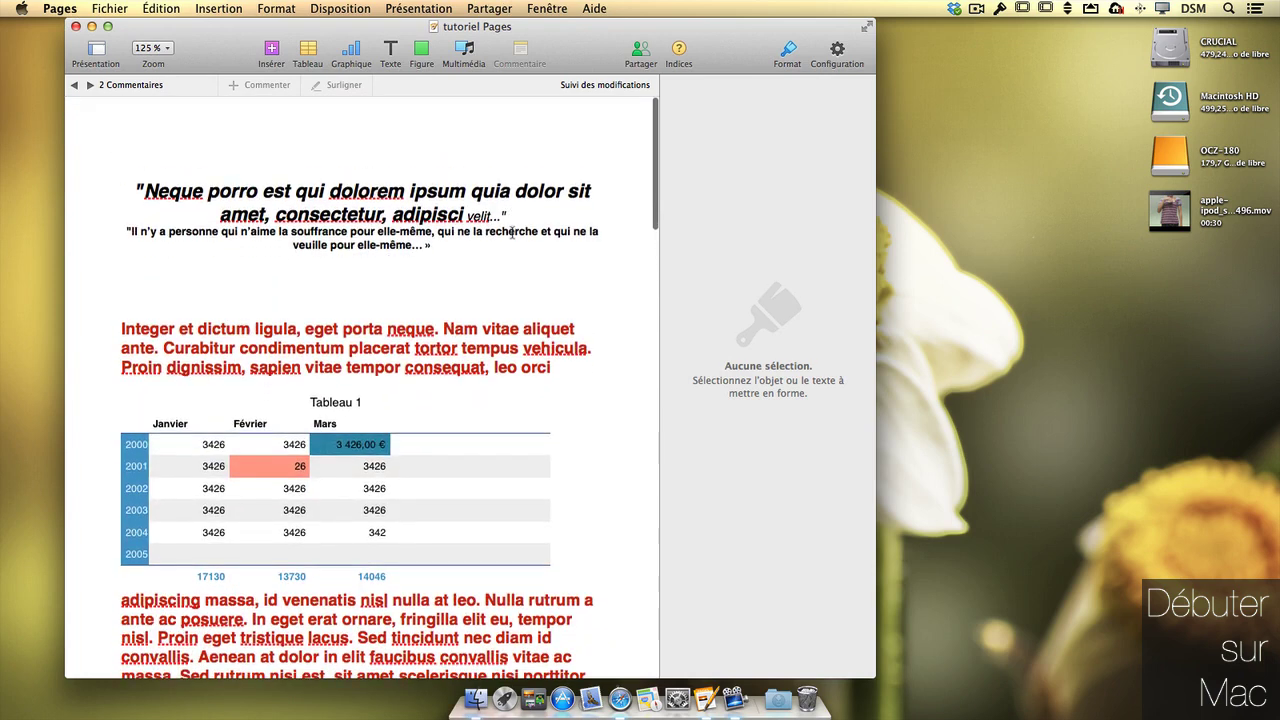
left_click(638, 50)
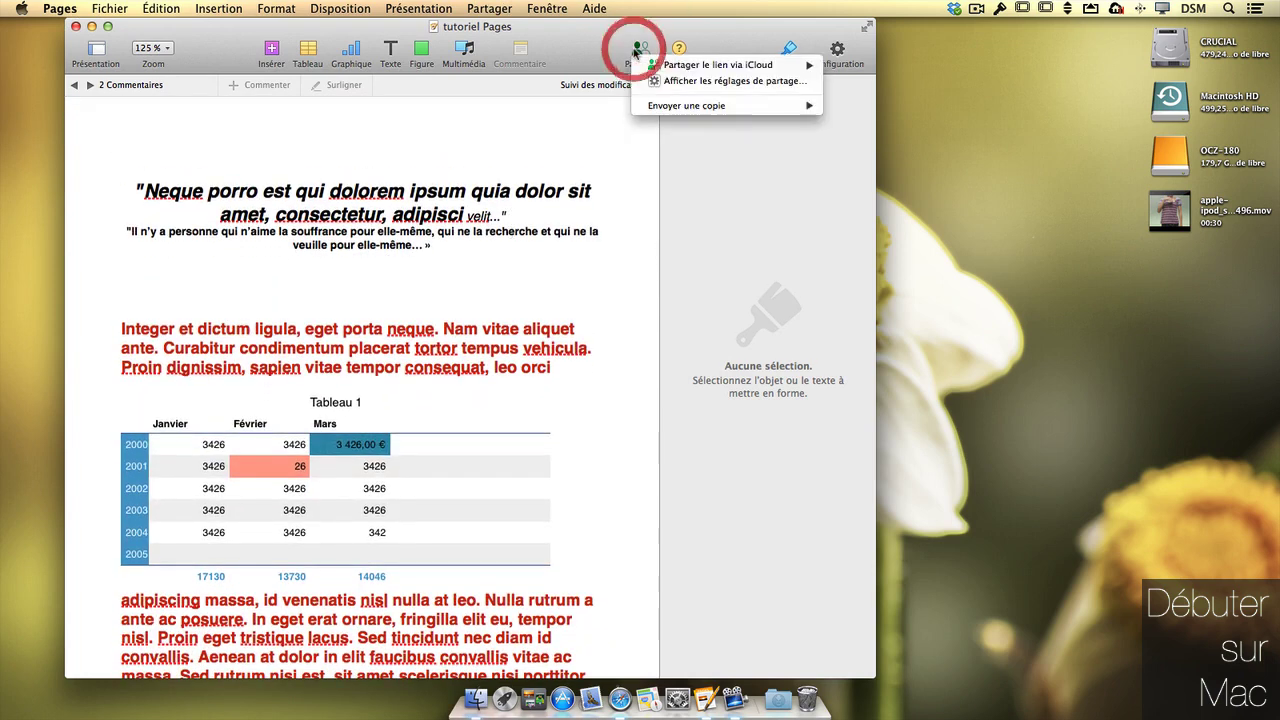
- Review the iCloud sharing settings, cancel adding a password, and stop sharing the document
left_click(705, 82)
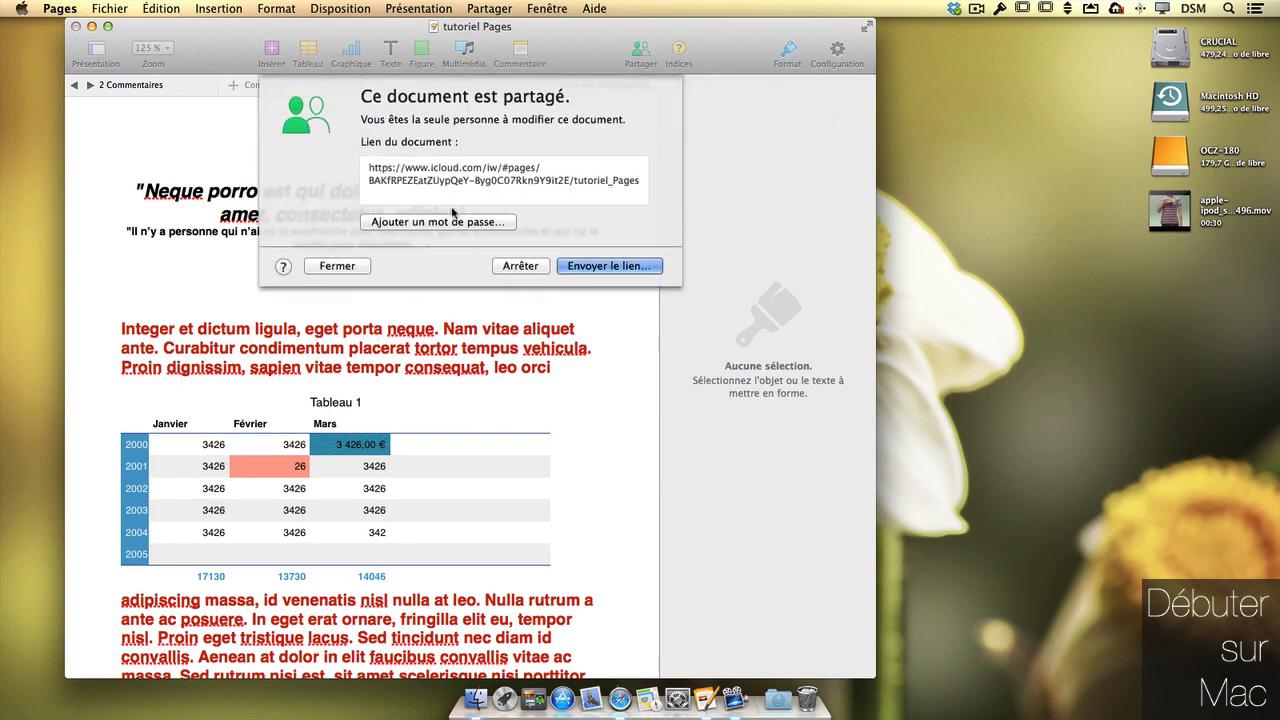
mouse_move(584, 197)
mouse_move(482, 208)
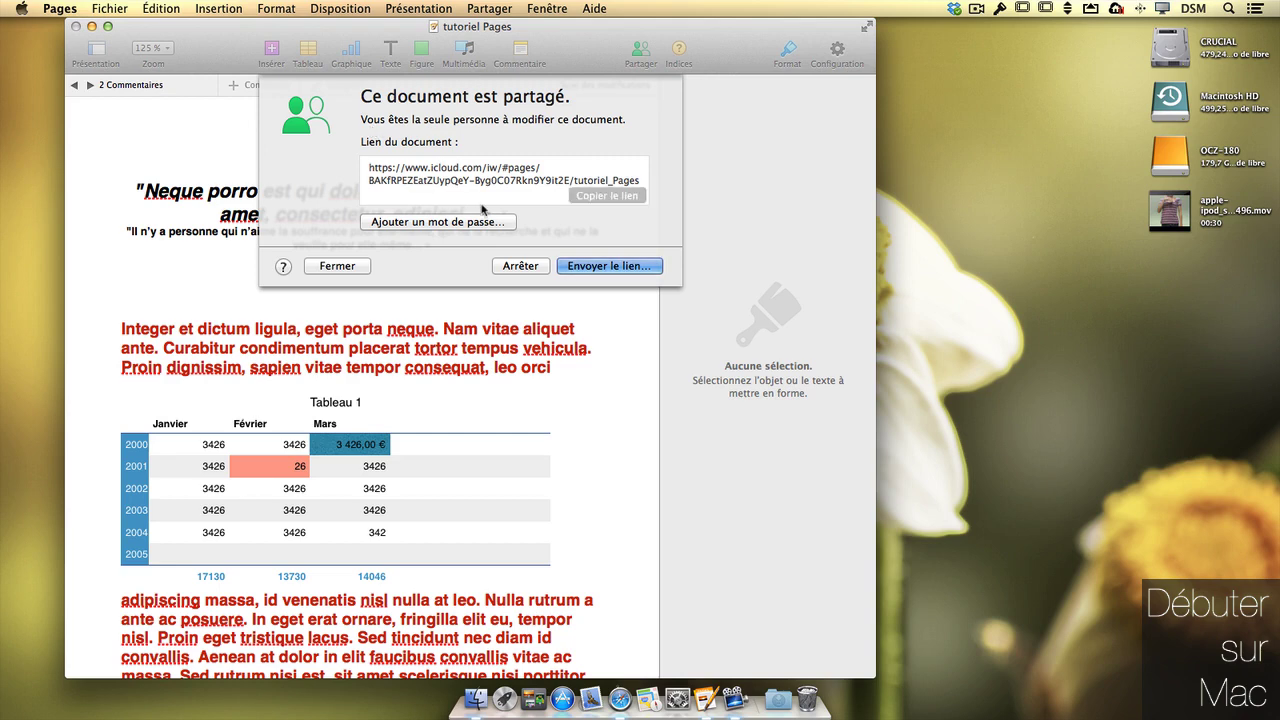
left_click(425, 224)
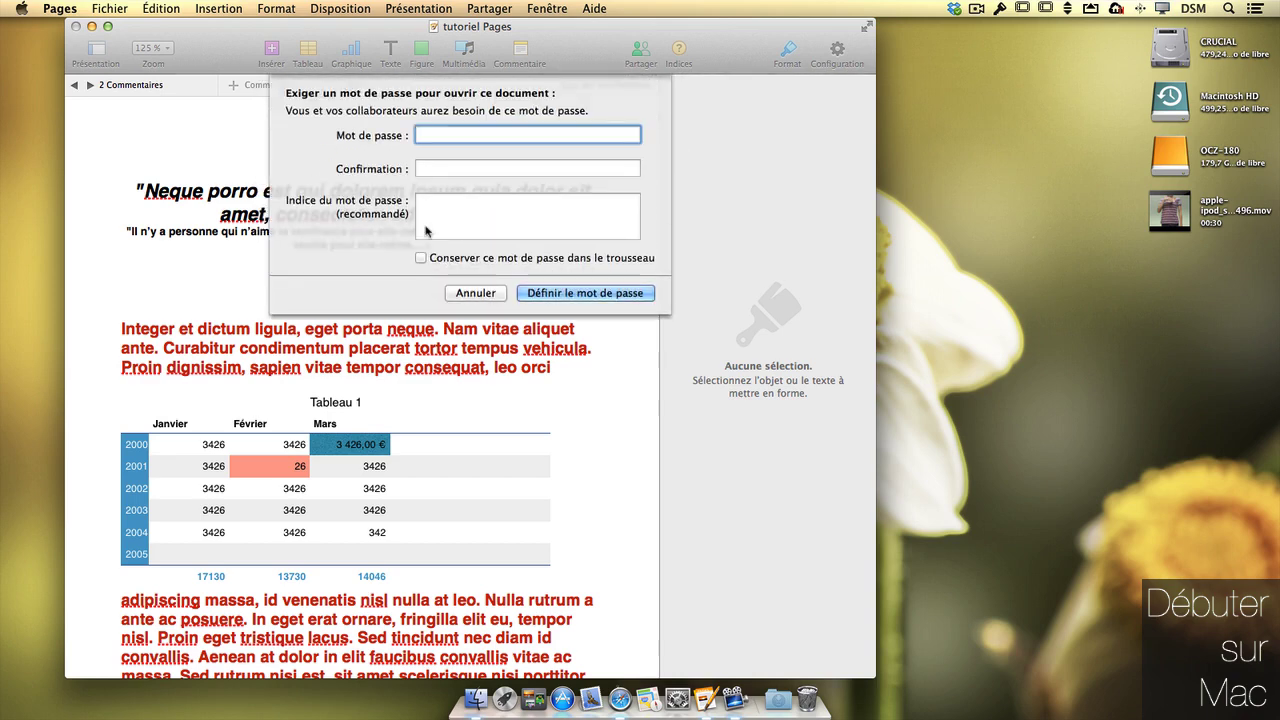
left_click(490, 291)
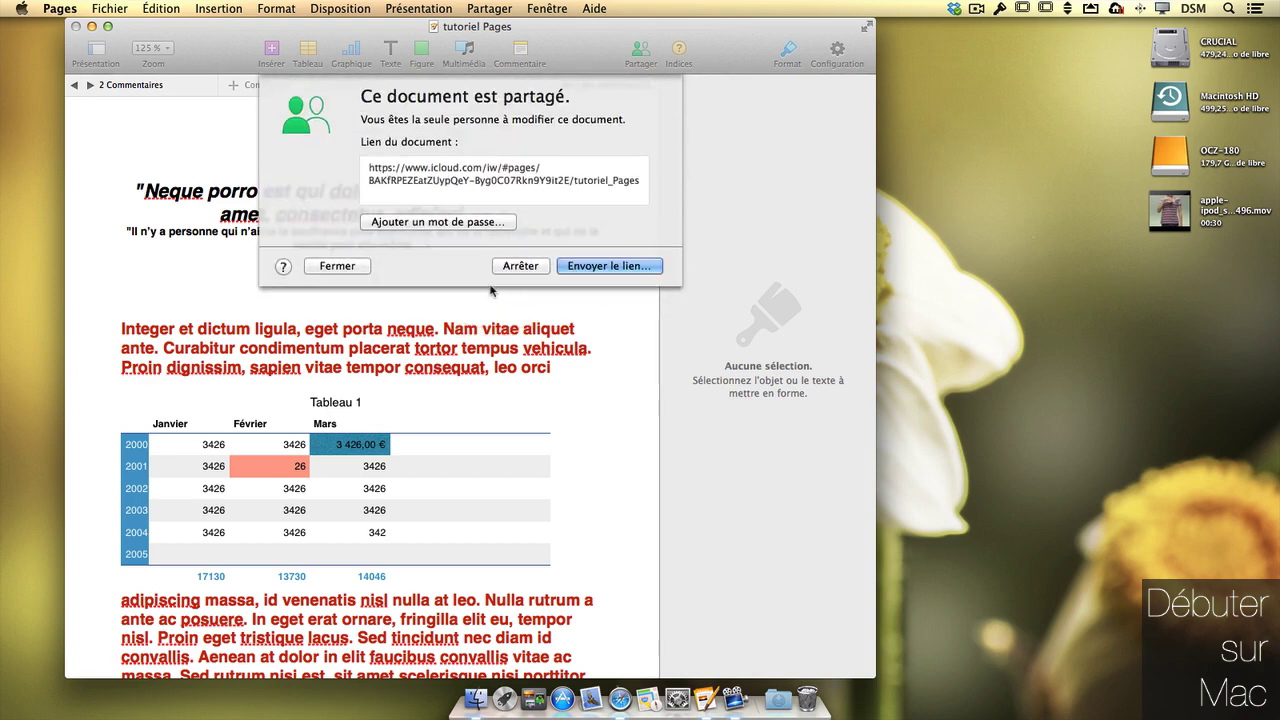
mouse_move(530, 188)
left_click(520, 266)
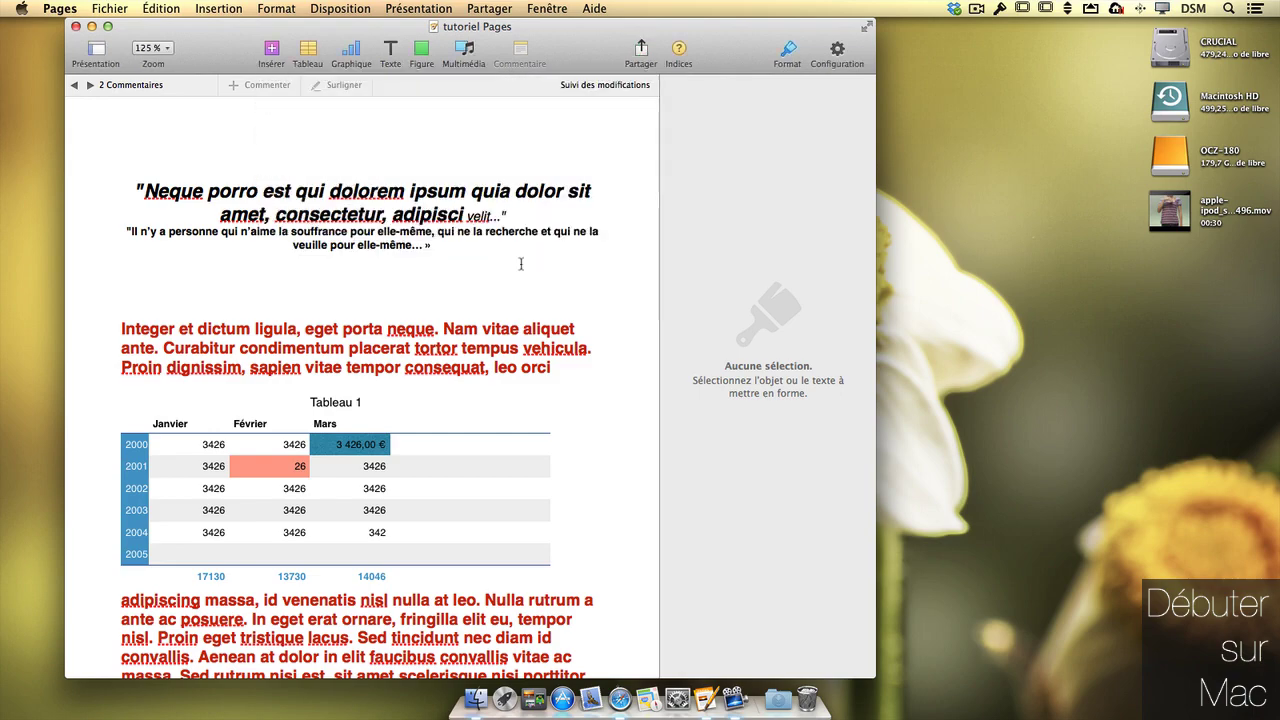
scroll(520, 264, "down", 10)
scroll(533, 237, "up", 5)
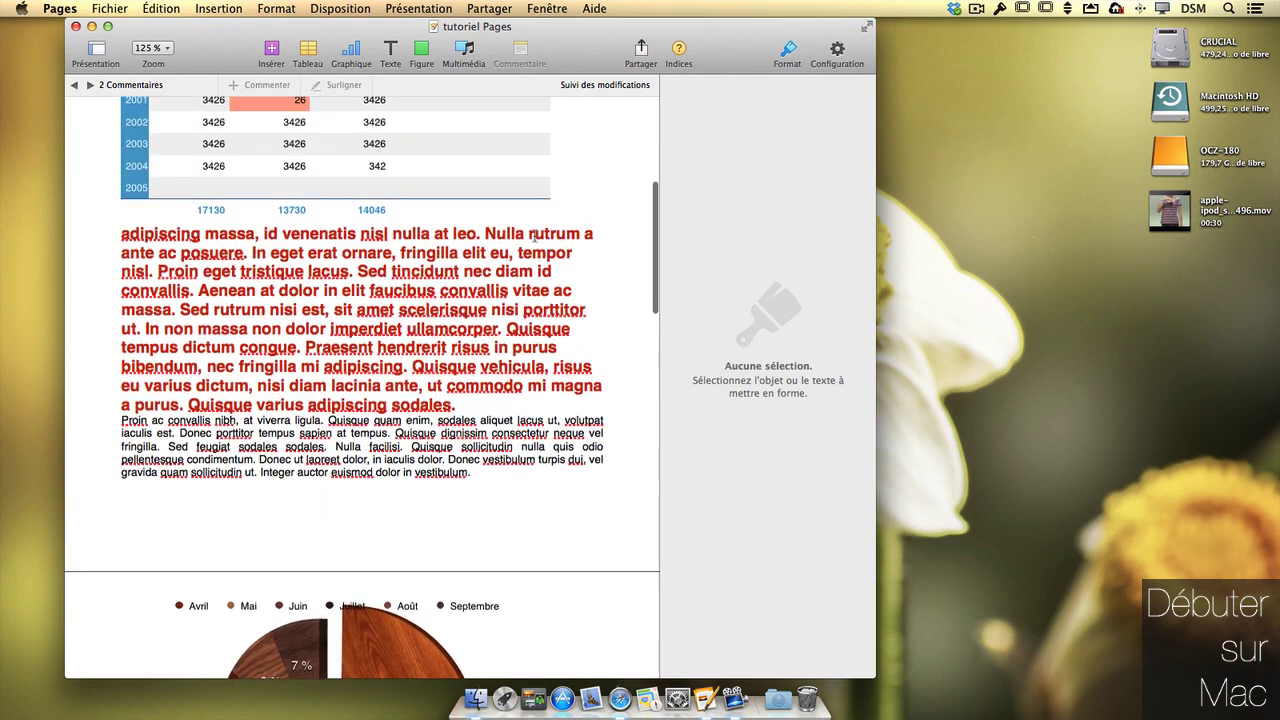
left_click(642, 50)
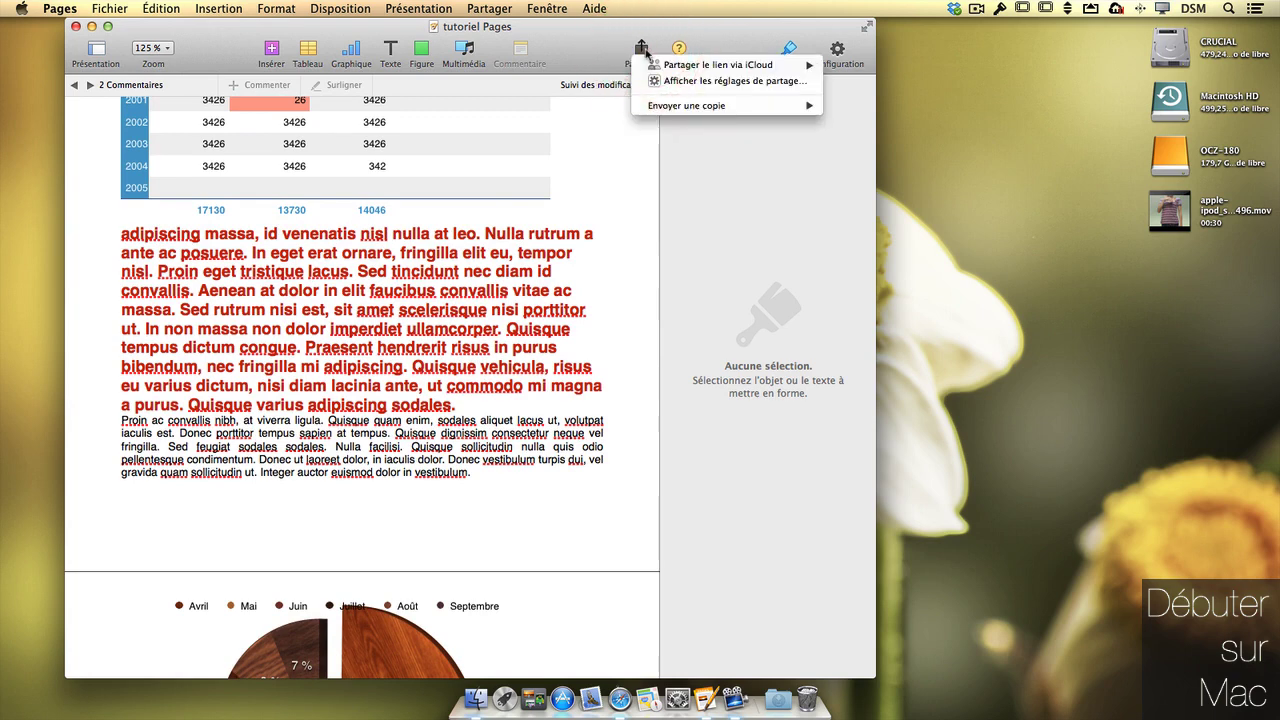
mouse_move(652, 68)
mouse_move(676, 108)
left_click(575, 145)
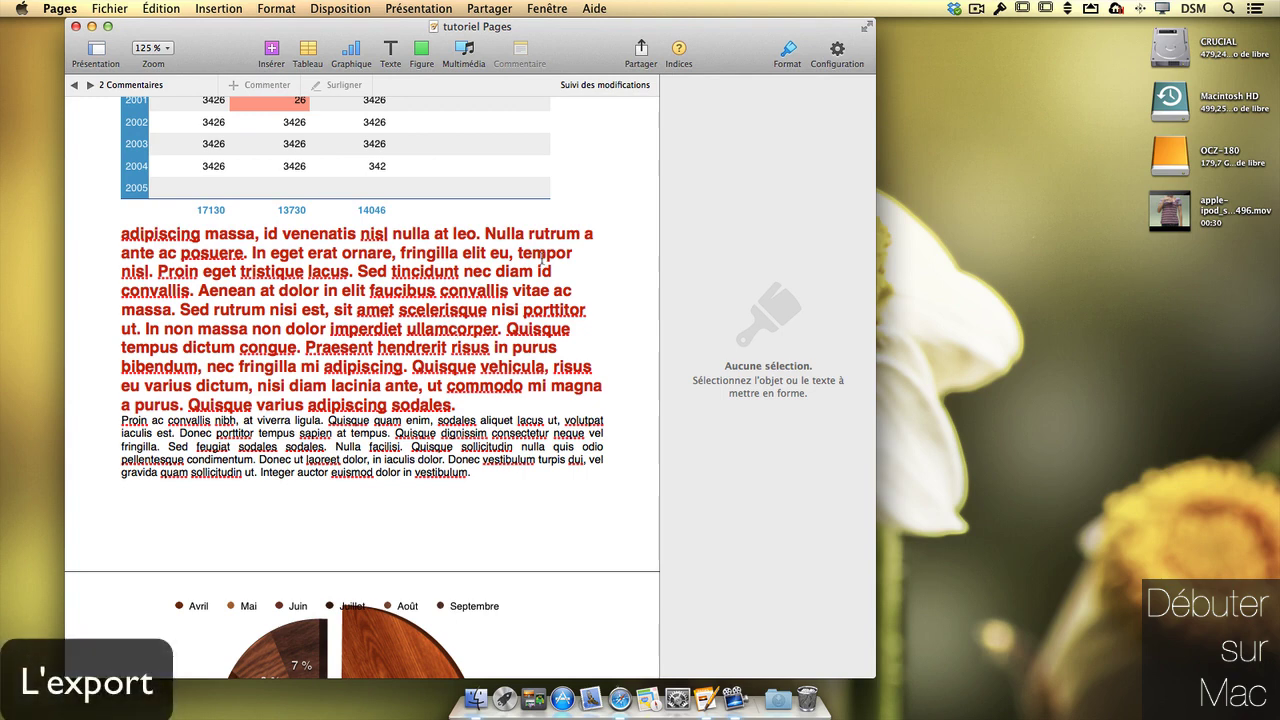
- Open the Export dialog and browse the PDF, Word, plain text, ePub and Pages '09 options
left_click(58, 8)
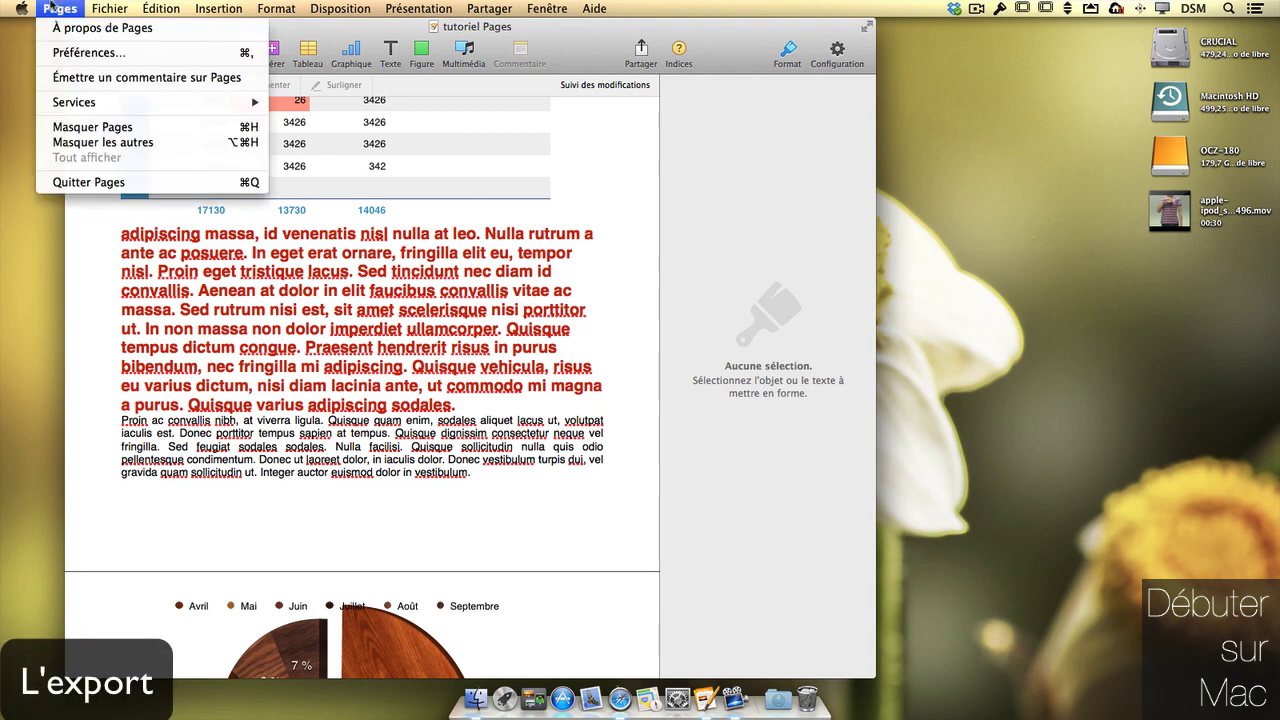
mouse_move(110, 8)
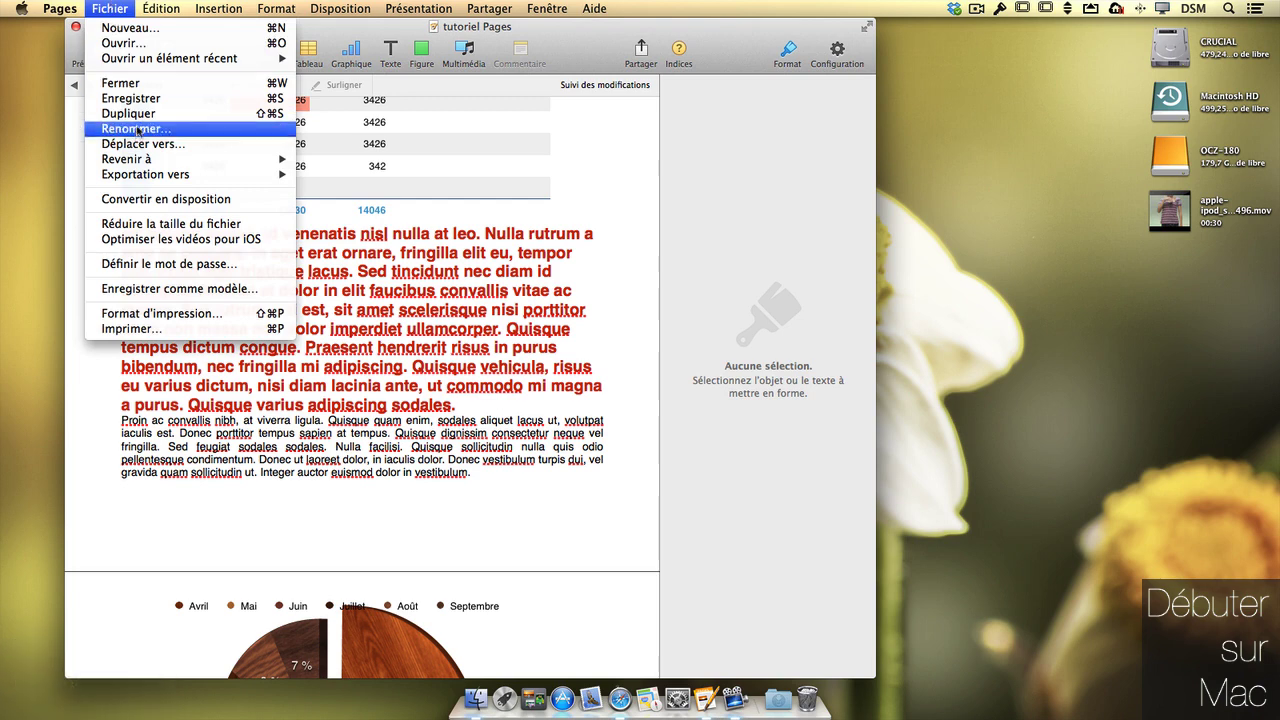
mouse_move(158, 179)
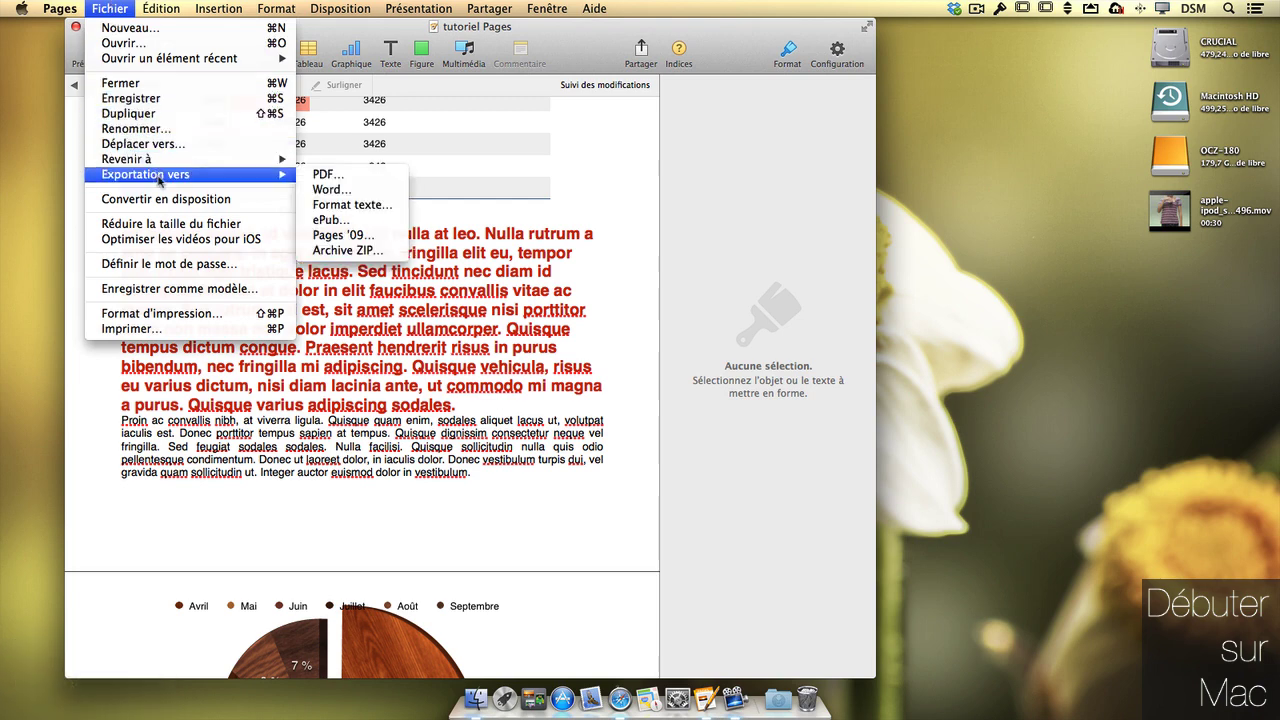
left_click(342, 177)
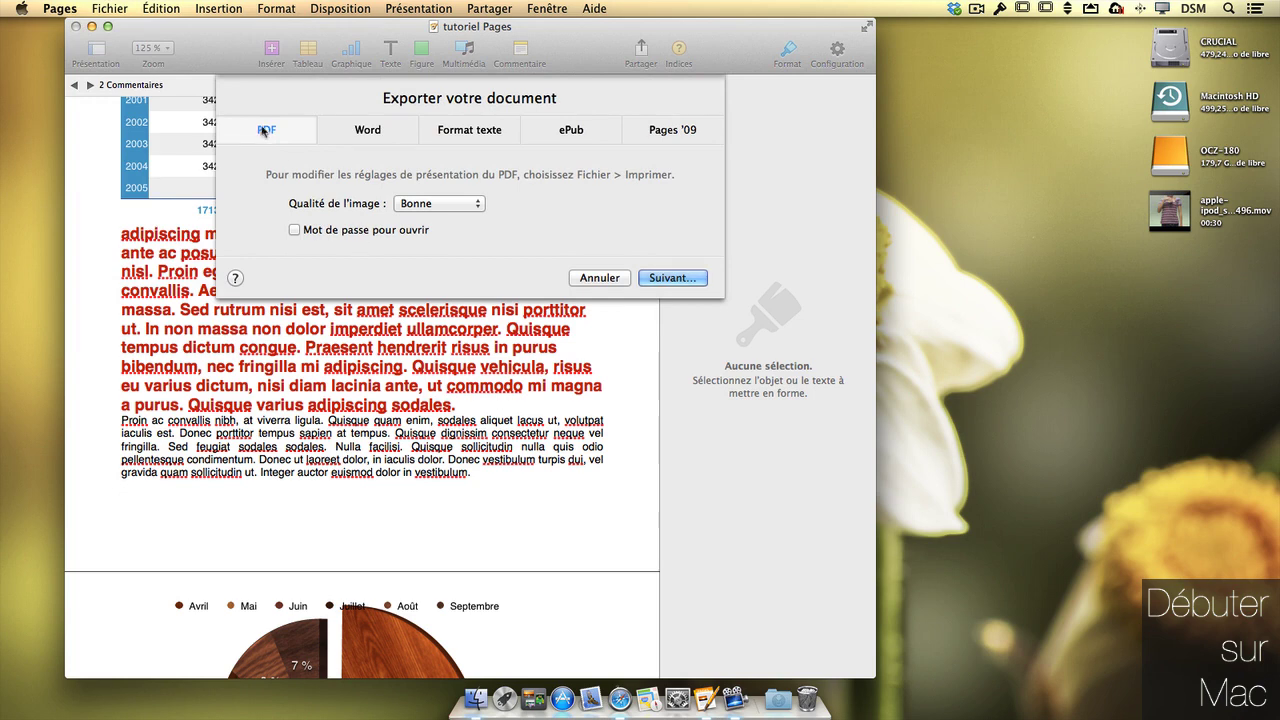
left_click(367, 130)
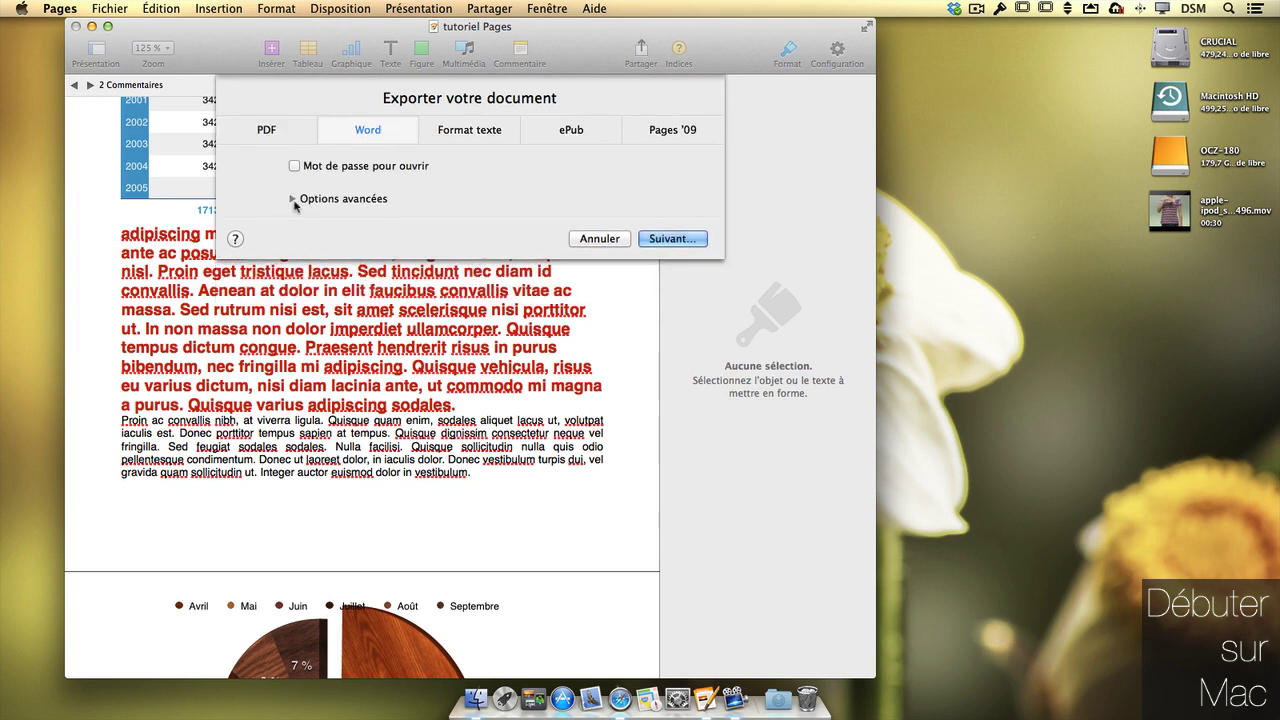
left_click(294, 200)
left_click(380, 228)
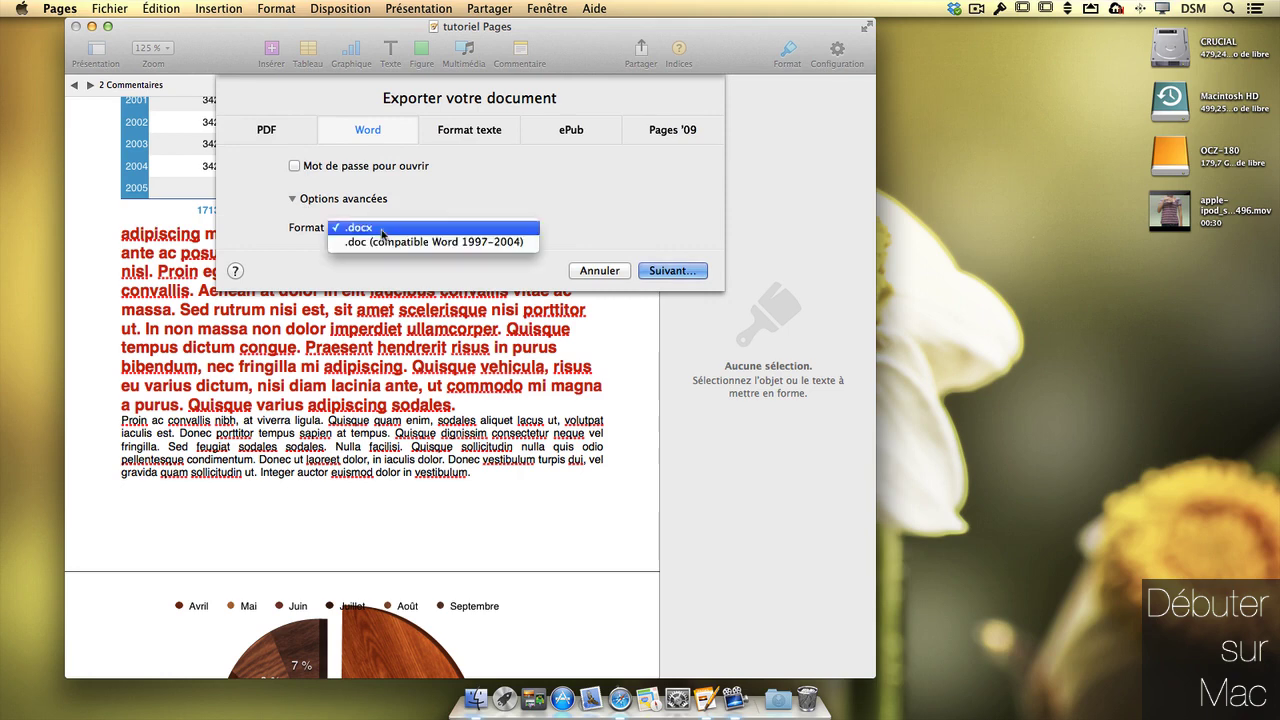
left_click(474, 131)
left_click(474, 131)
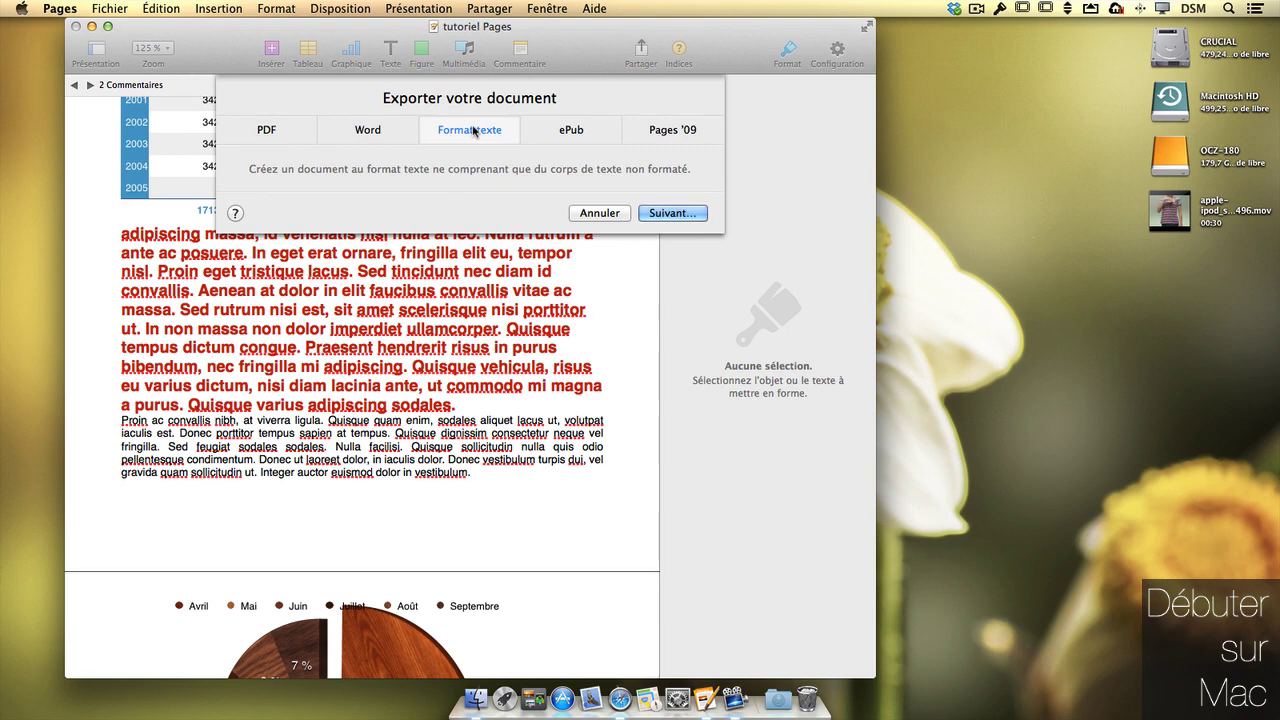
left_click(570, 129)
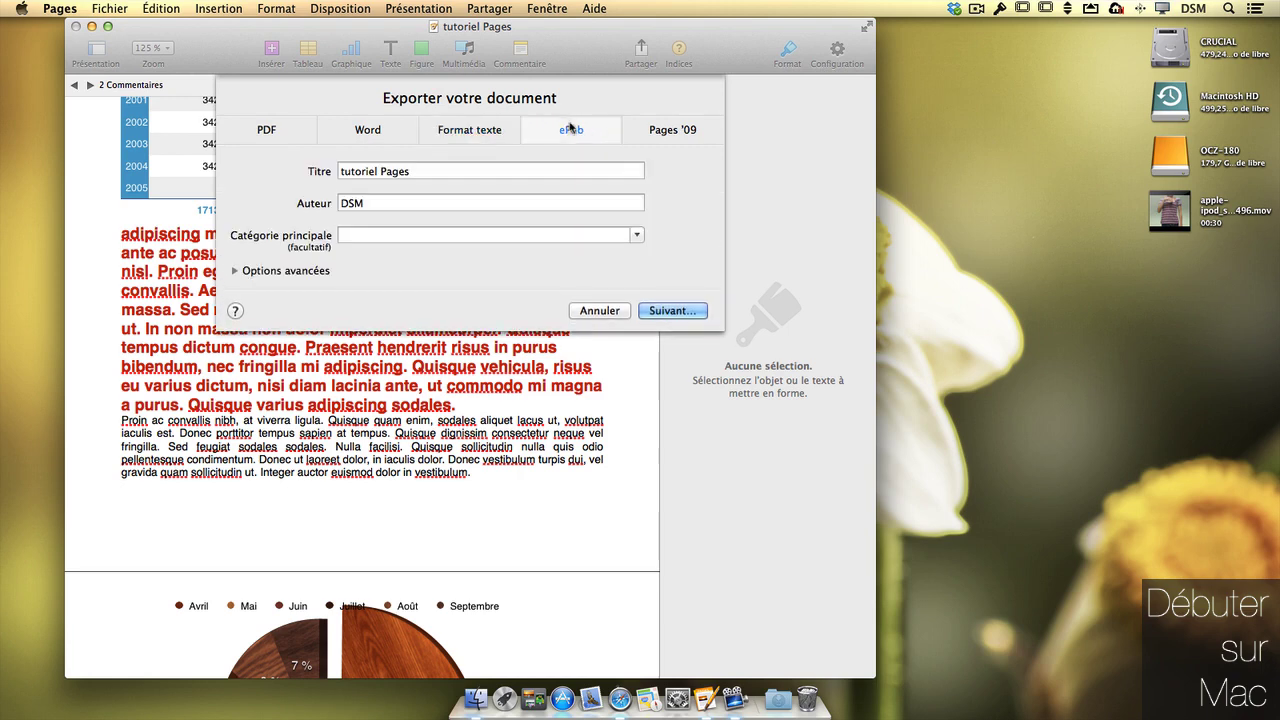
left_click(667, 130)
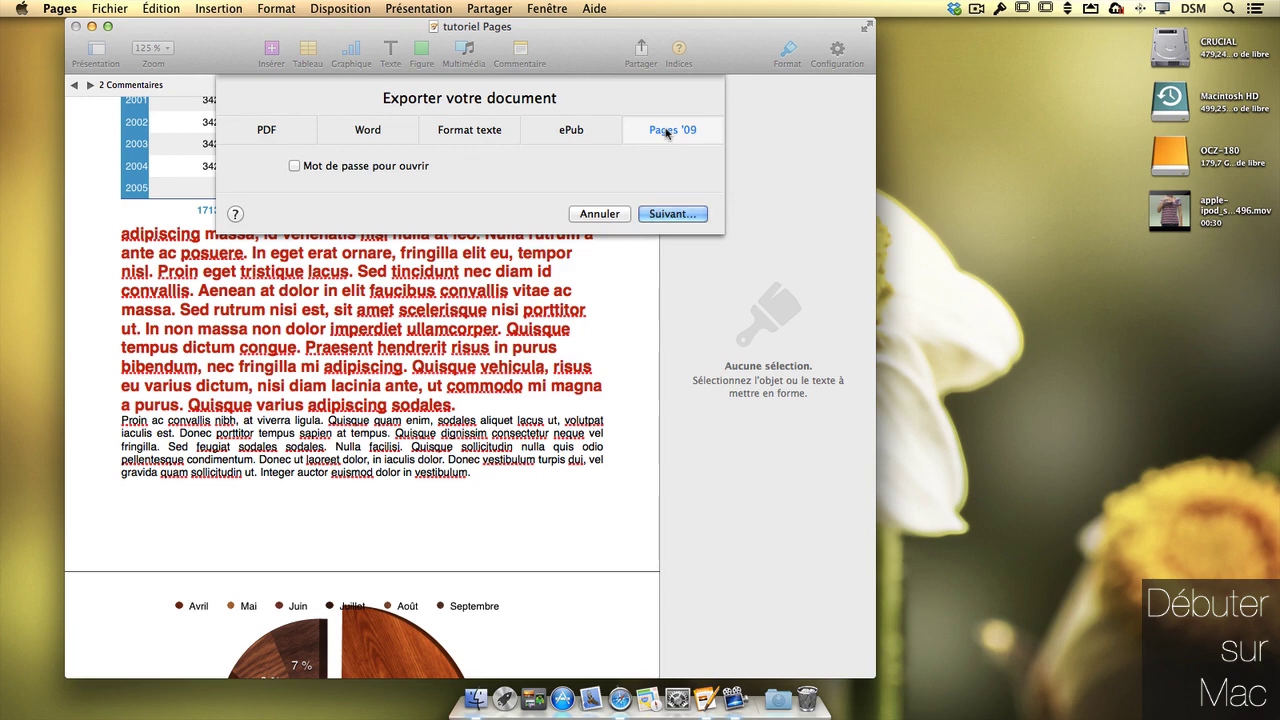
- Choose ePub with category Arts et divertissements and the first-page cover option off
left_click(565, 135)
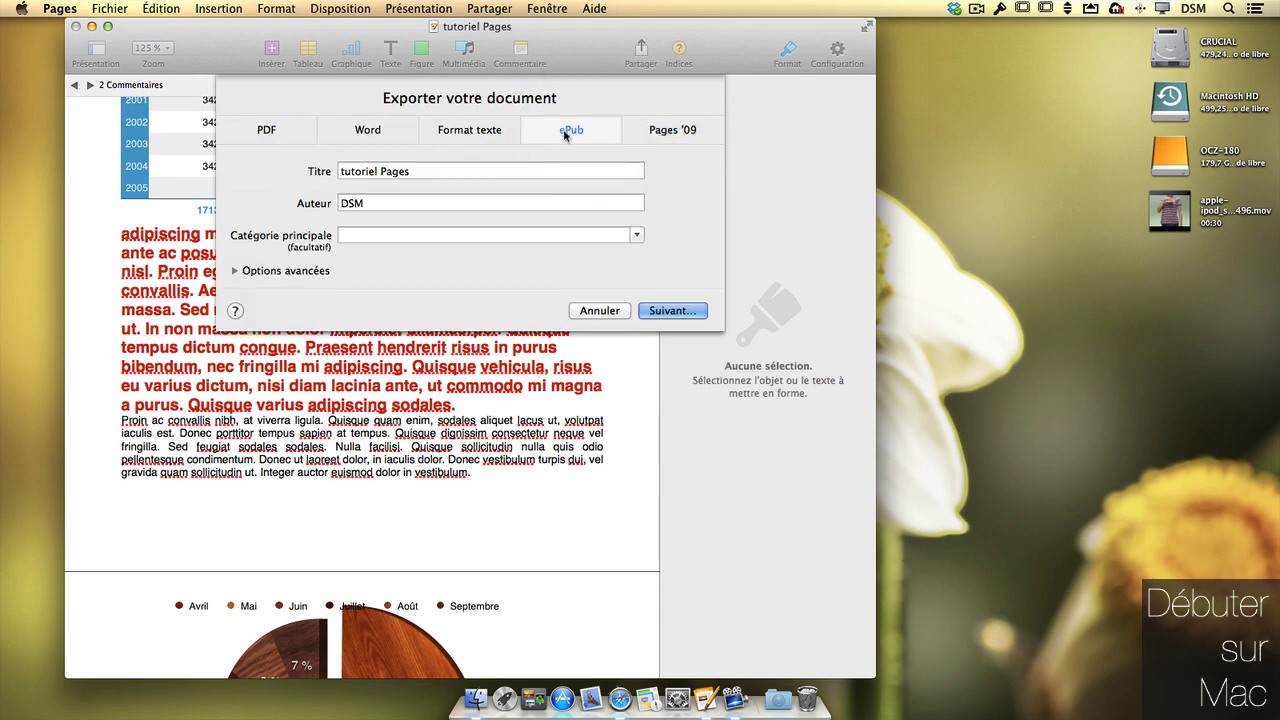
left_click(638, 236)
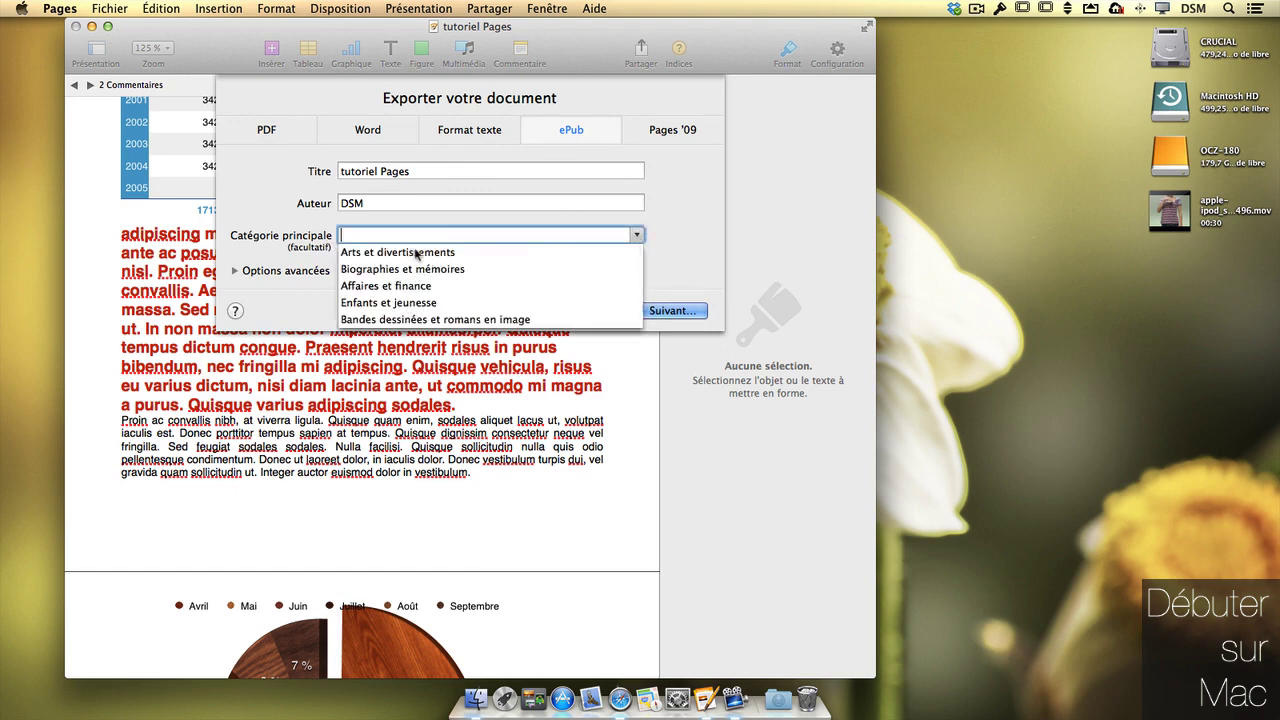
left_click(415, 254)
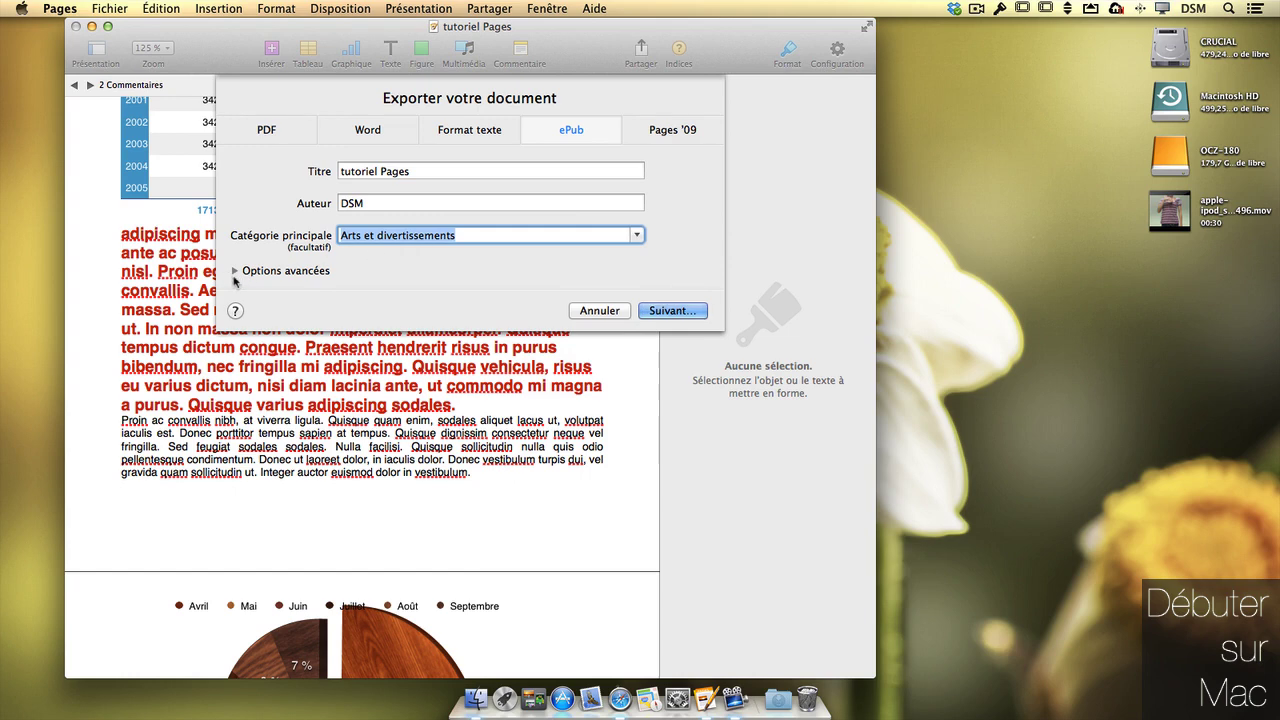
left_click(235, 271)
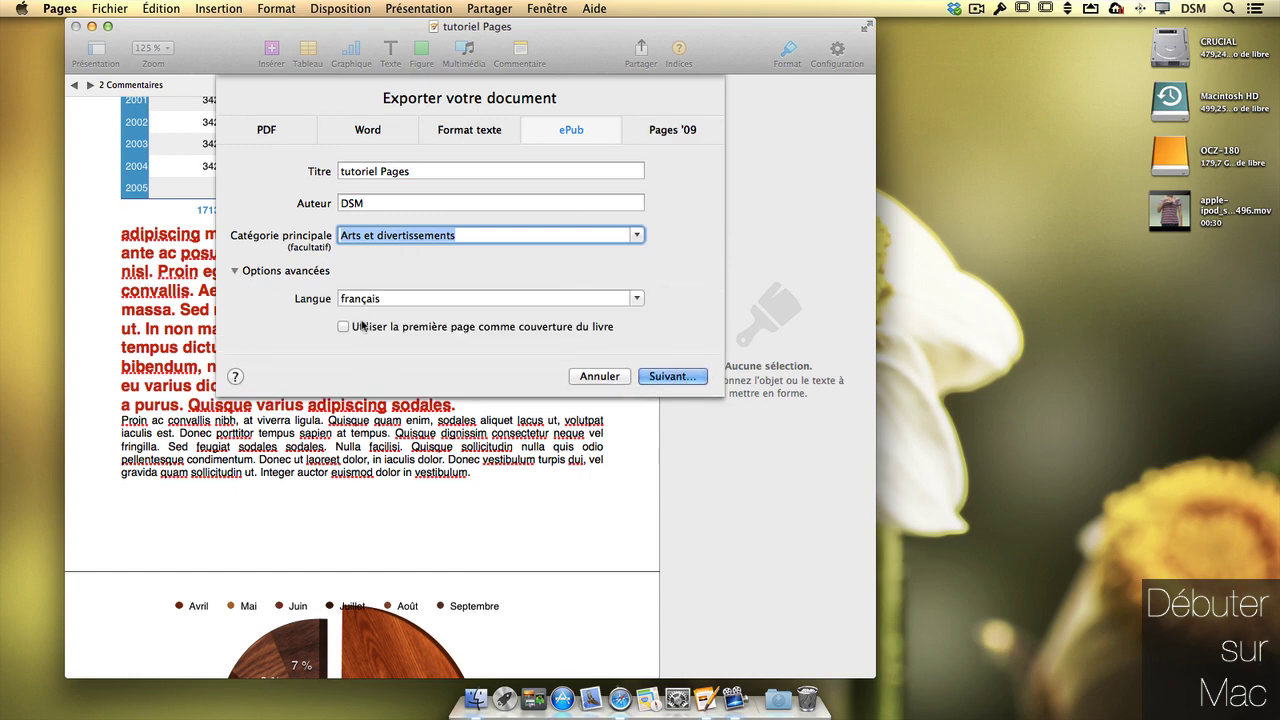
left_click(495, 331)
left_click(495, 331)
left_click(675, 376)
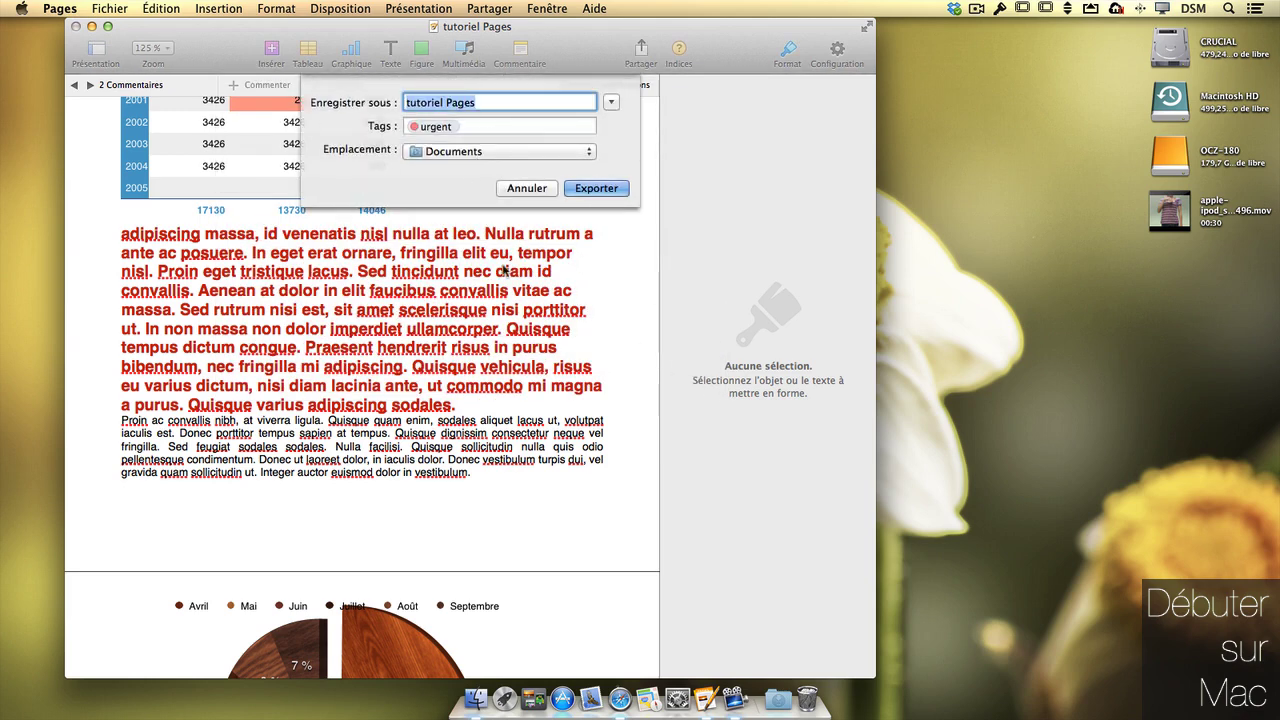
- Export the ePub to the Desktop and acknowledge the dropped comments and styles notice
key("super+d")
key("super+Return")
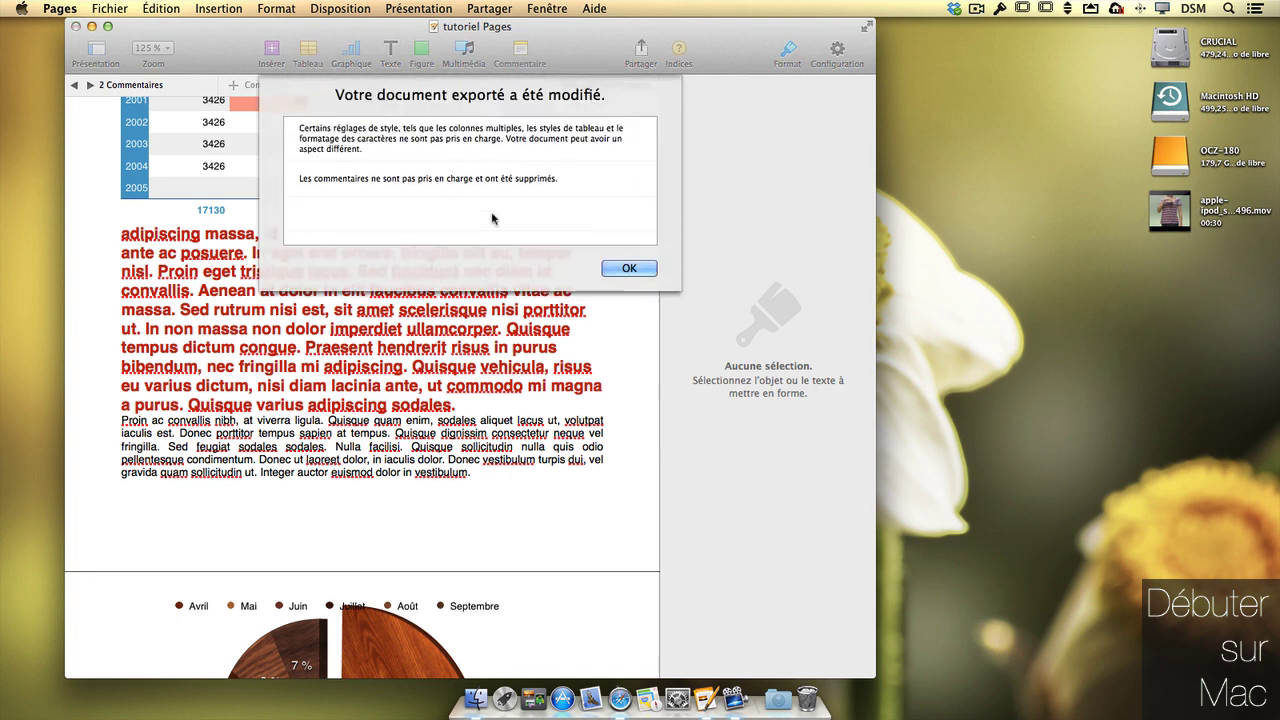
left_click(629, 268)
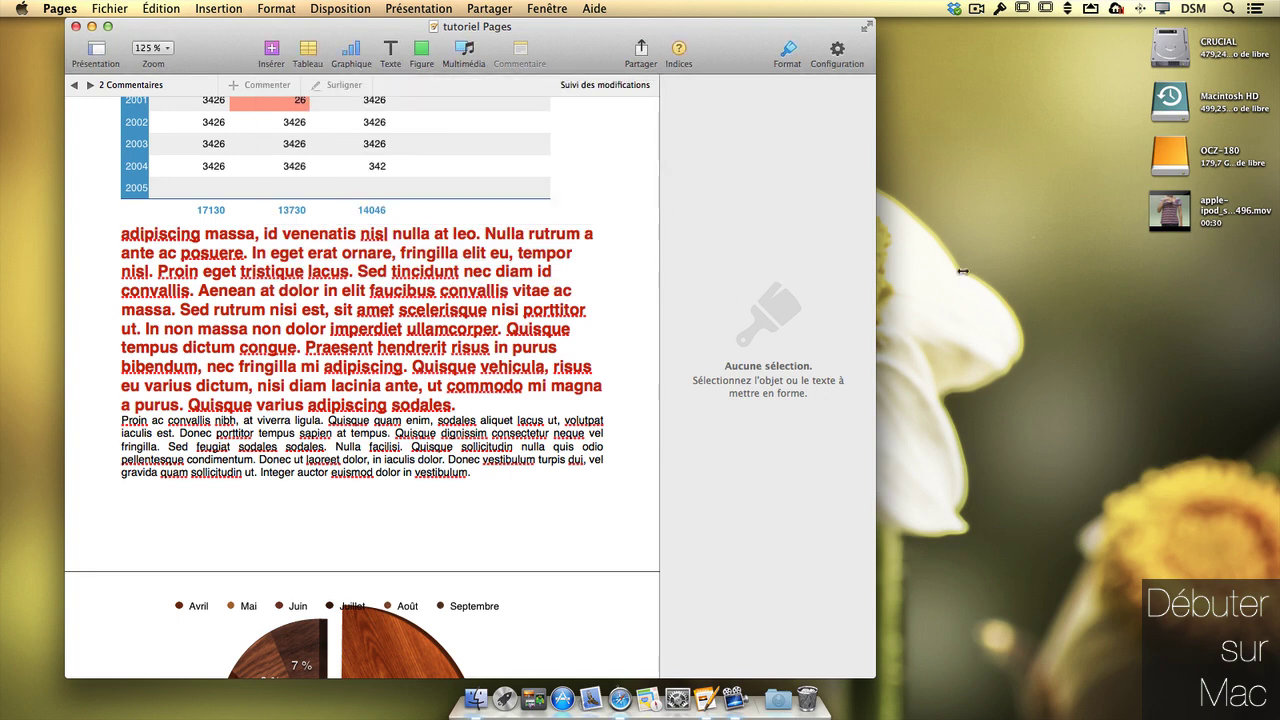
- Open the exported tutoriel Pages ePub from the Desktop in iBooks, dismissing the sign-in request
left_click(1092, 307)
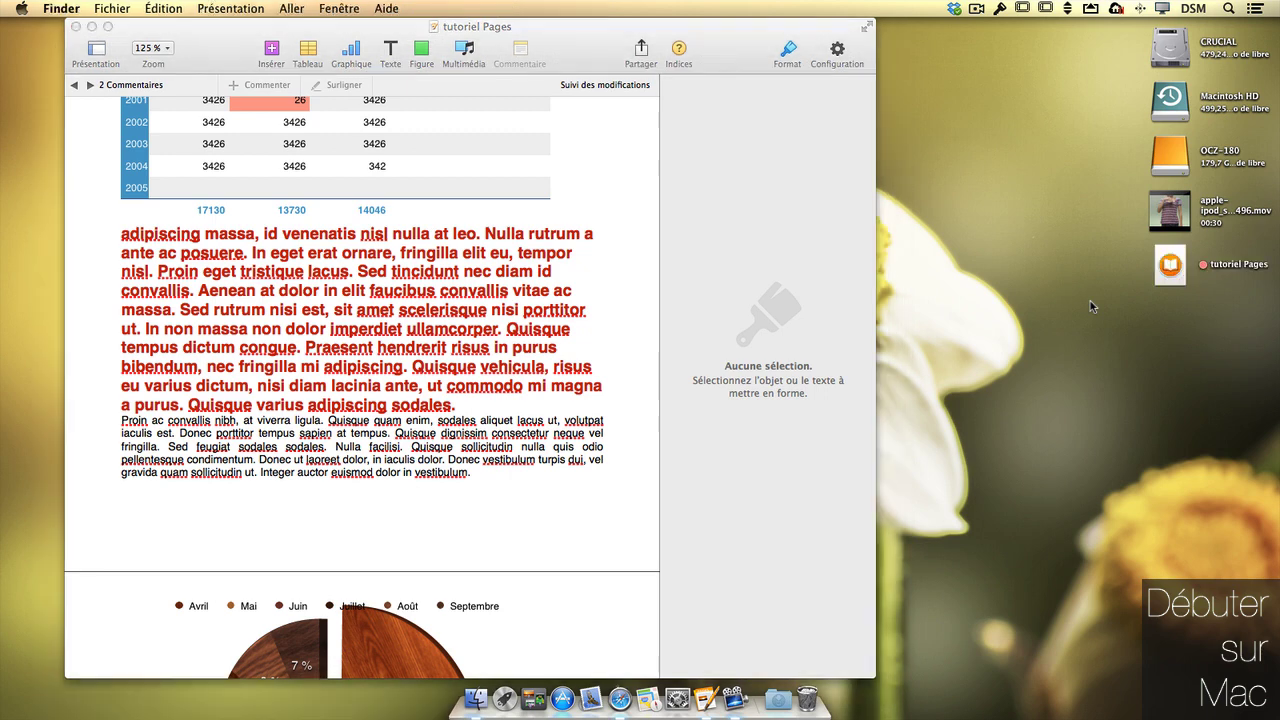
double_click(1170, 264)
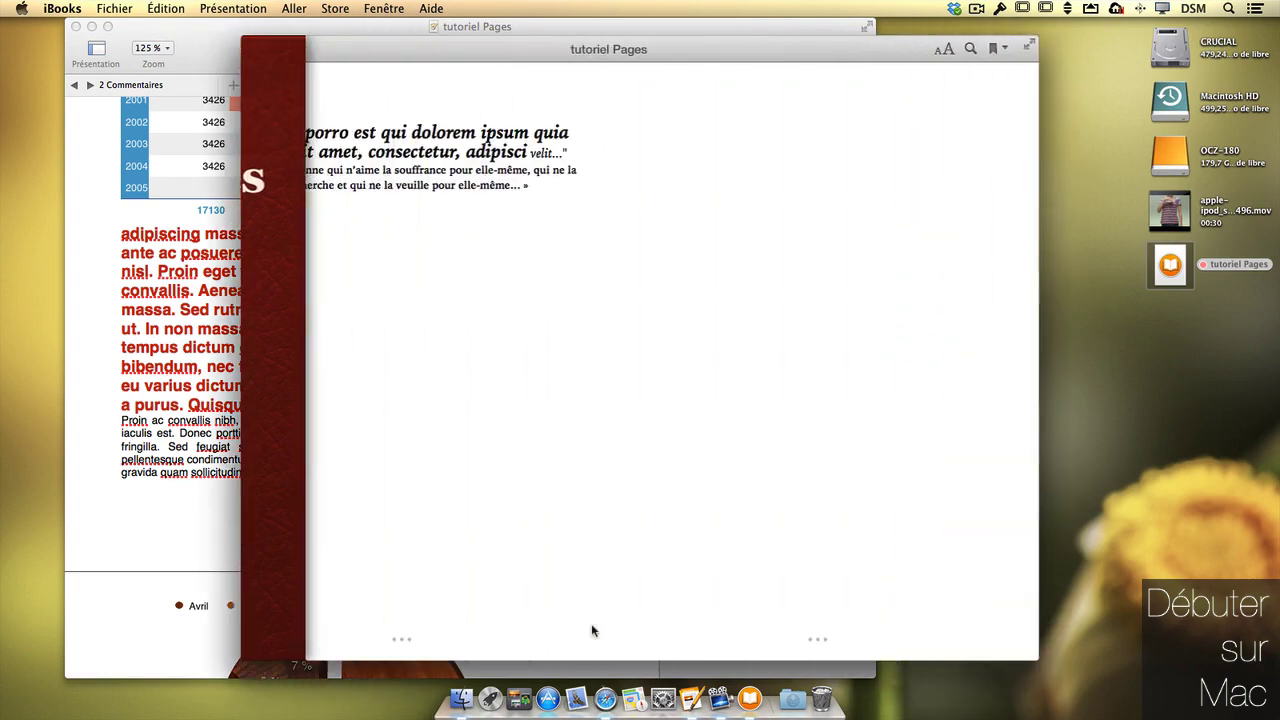
left_click(725, 301)
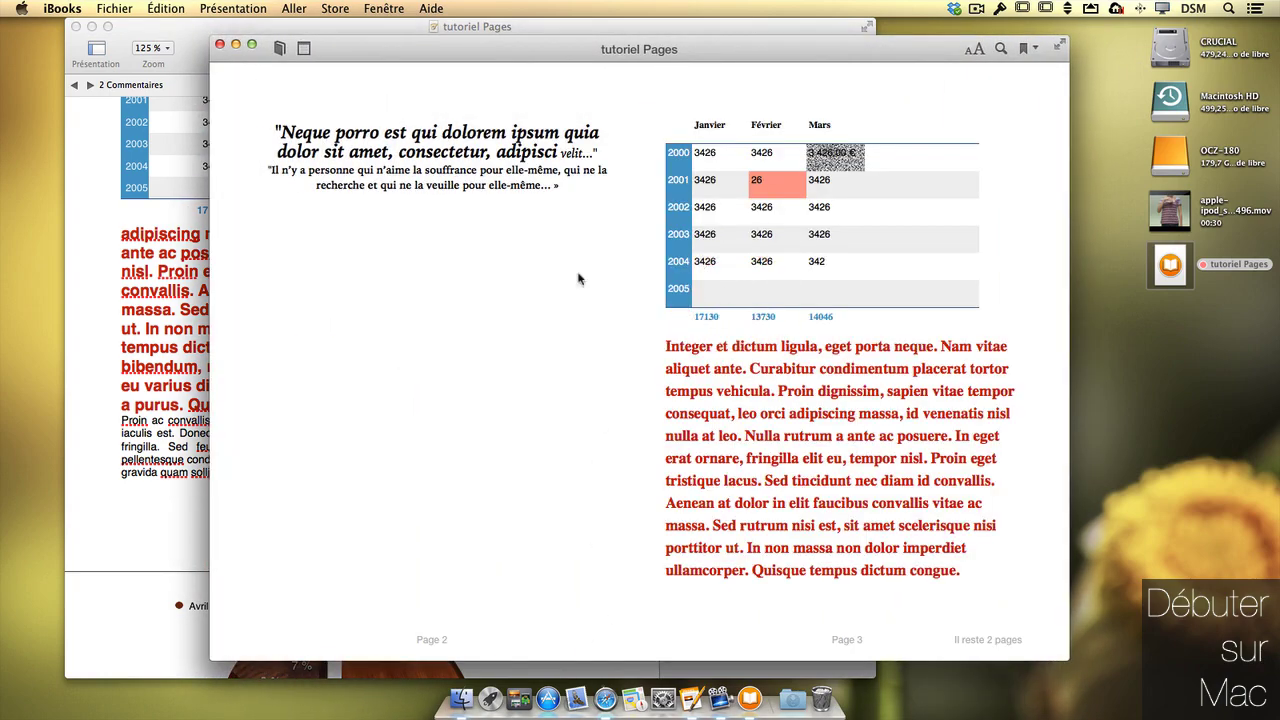
- Leaf back and forth through the ebook's pages, then close the book to return to the library
scroll(494, 274, "right", 3)
scroll(494, 274, "left", 4)
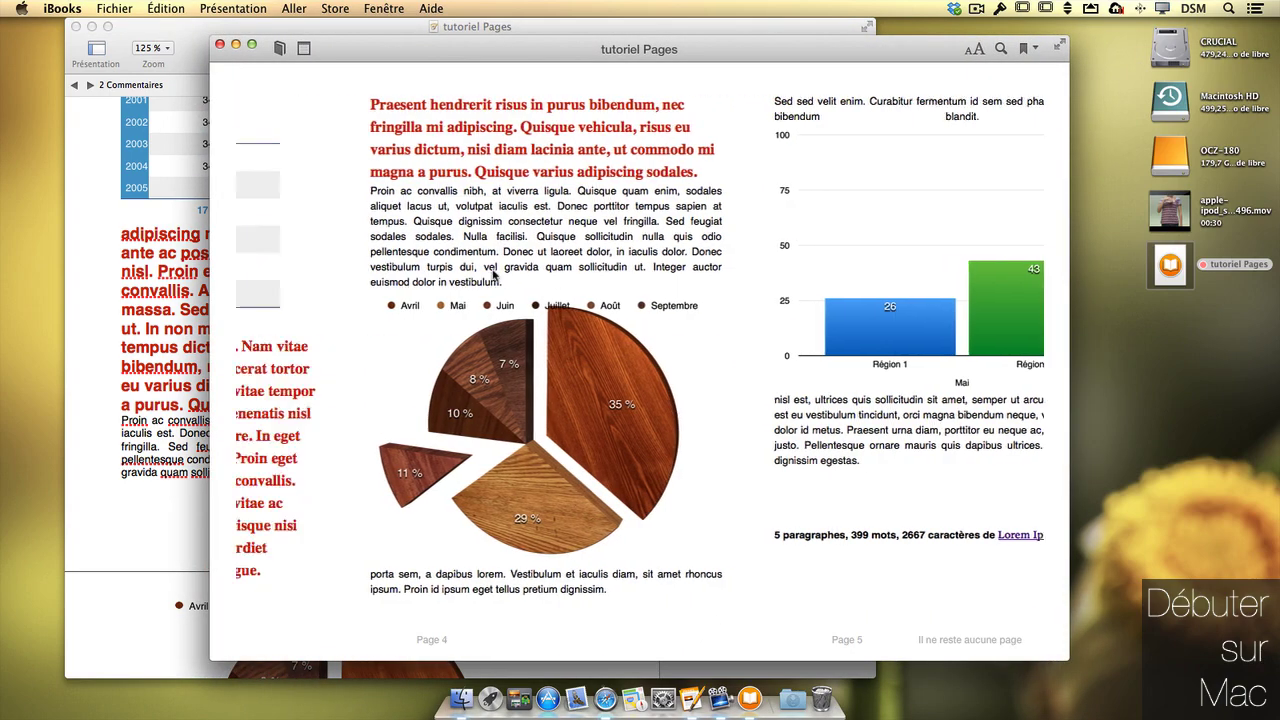
scroll(494, 274, "right", 3)
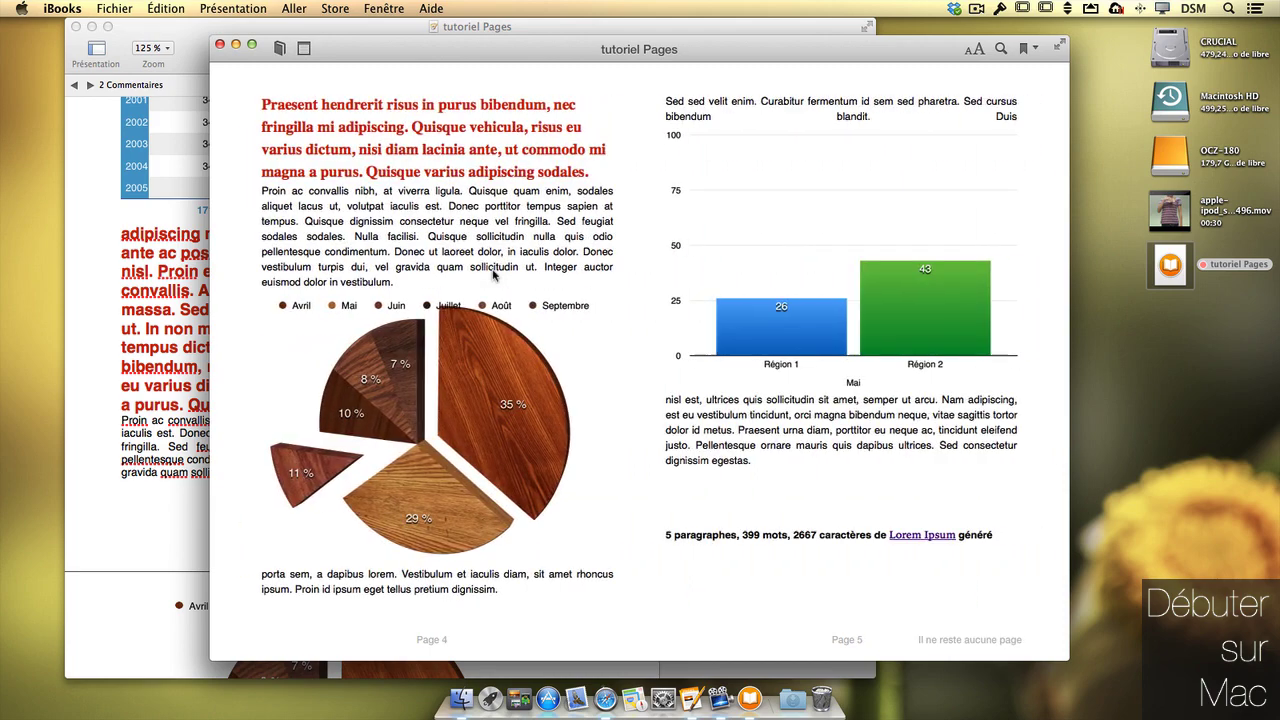
scroll(494, 274, "left", 3)
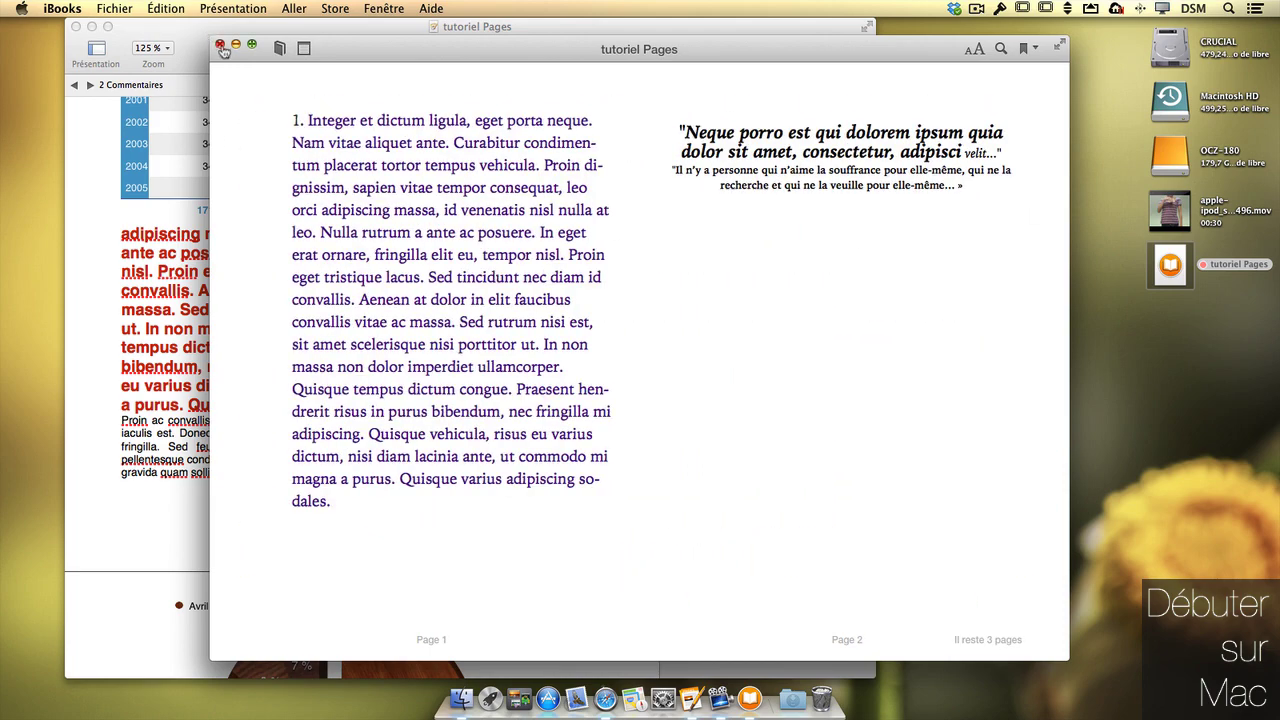
left_click(220, 44)
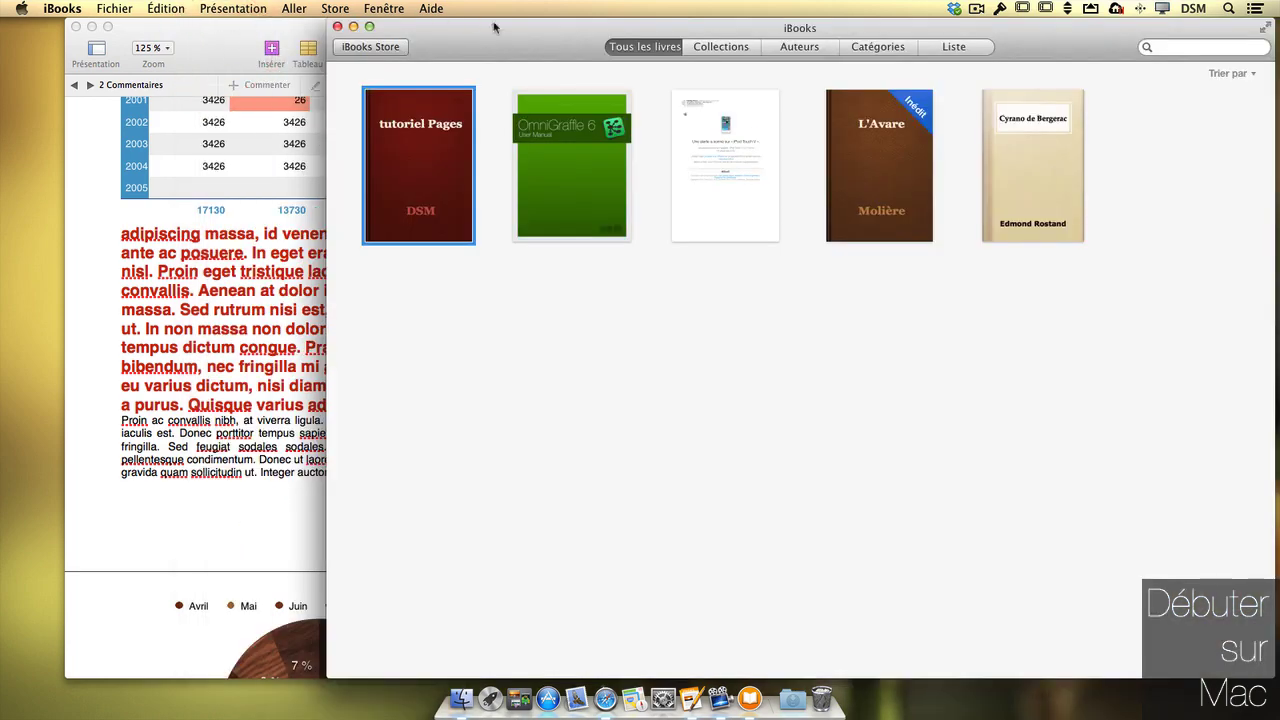
- Quit iBooks to get back to Pages and its file commands
left_click(62, 8)
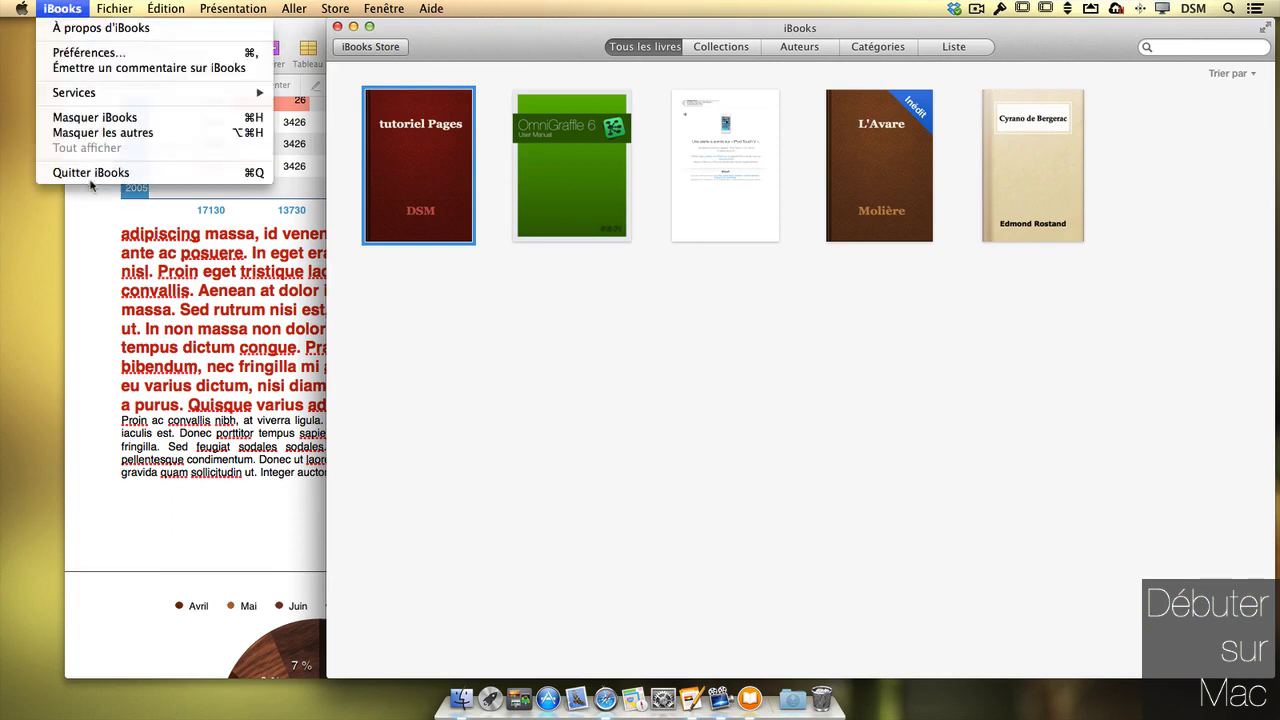
left_click(90, 172)
left_click(108, 8)
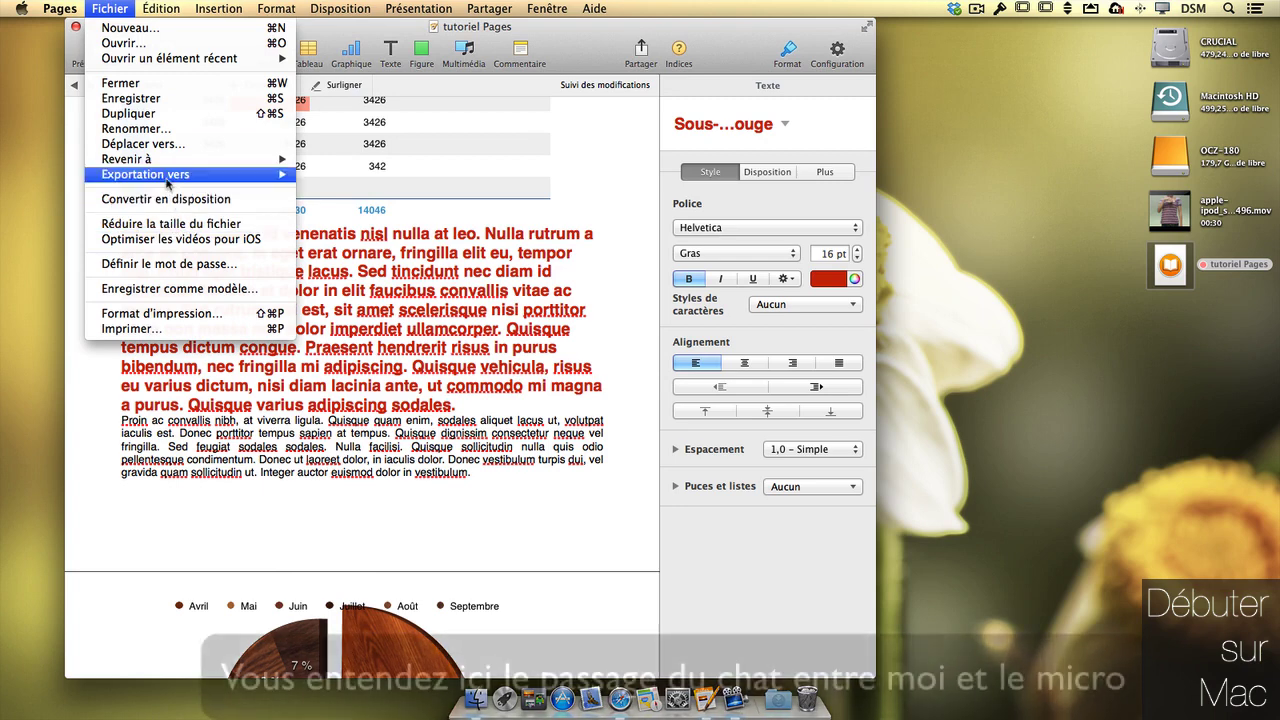
- Cancel the print settings and display the A4 portrait document setup with 2 cm margins
mouse_move(250, 174)
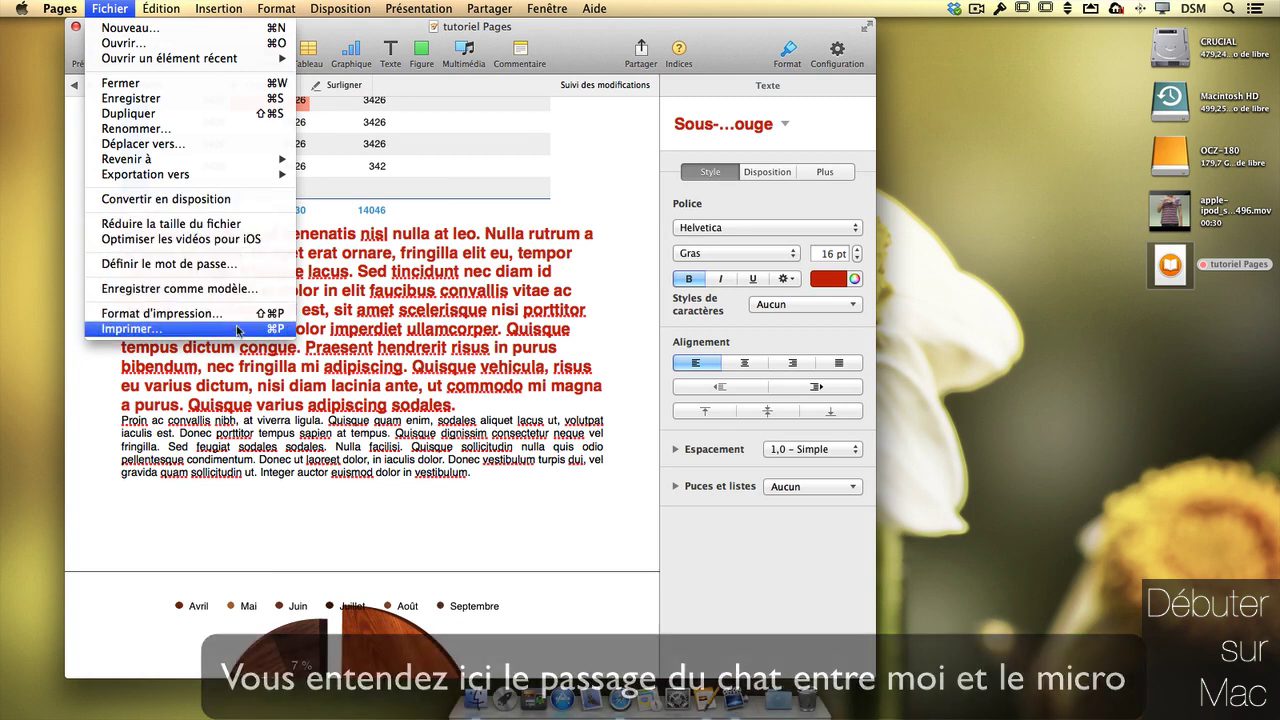
left_click(240, 328)
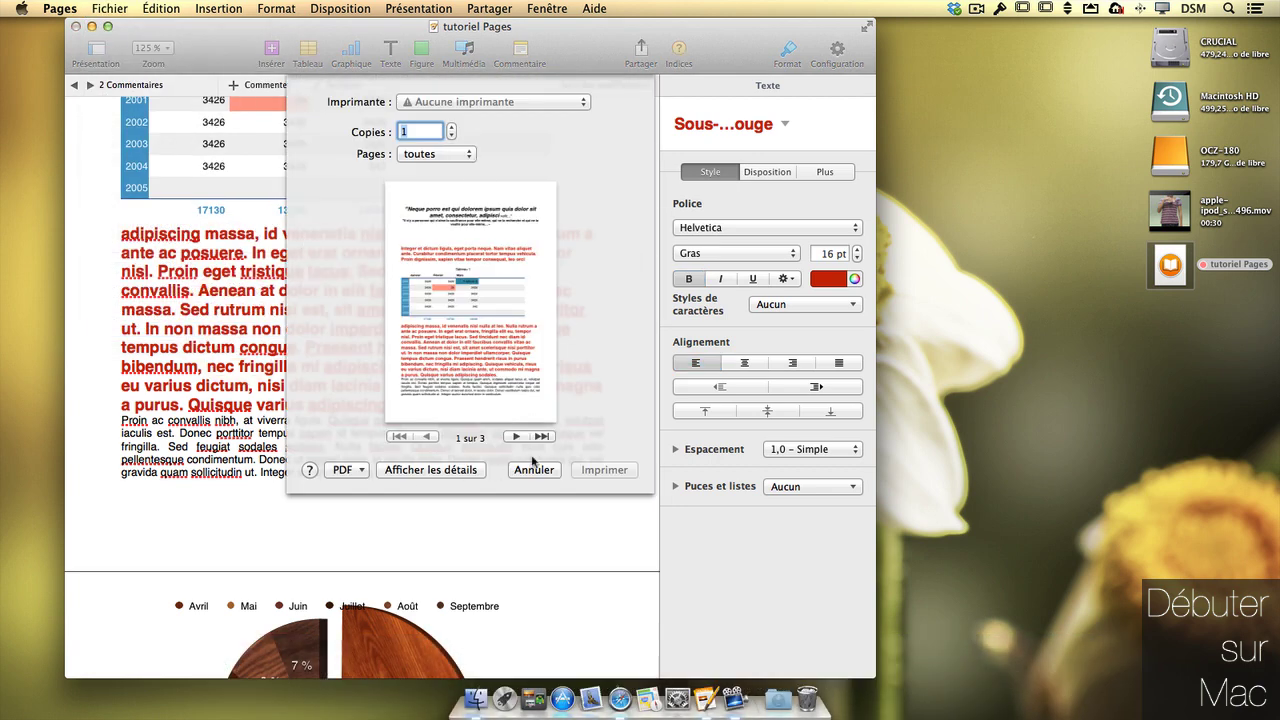
left_click(533, 469)
left_click(838, 50)
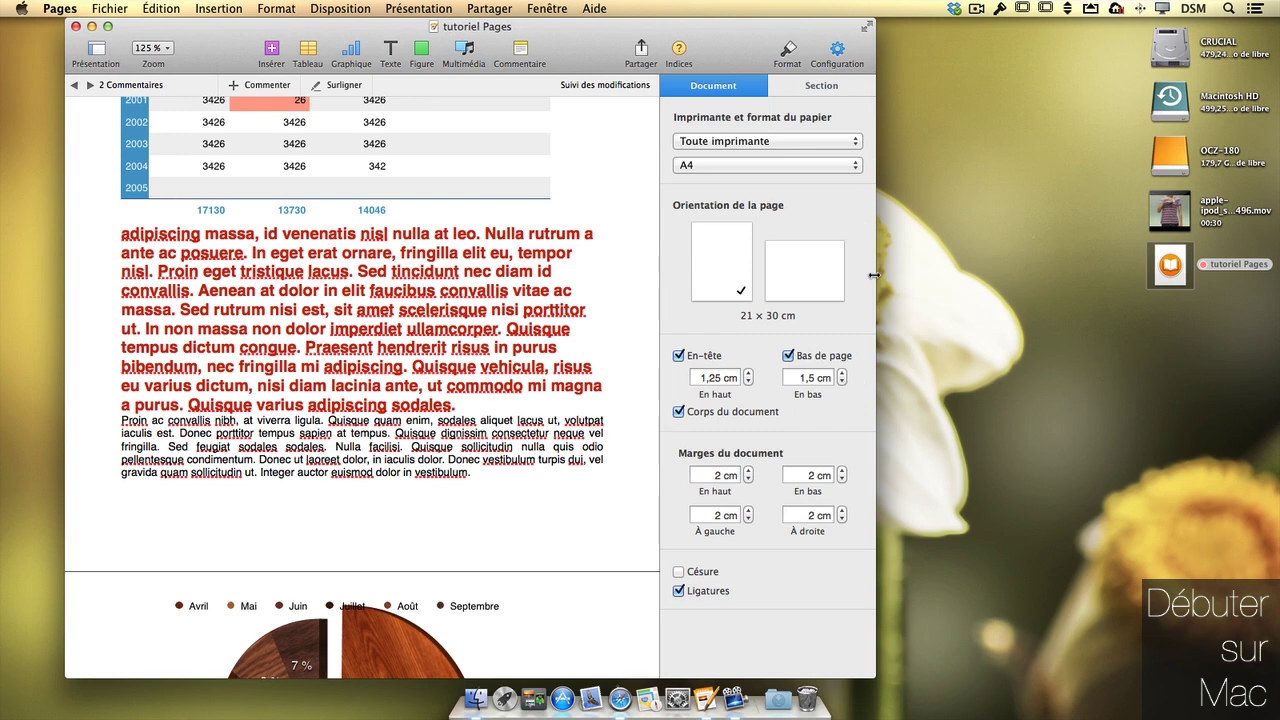
- Widen the Pages window and keep the paper format set for any printer
left_click_drag(874, 275, 952, 260)
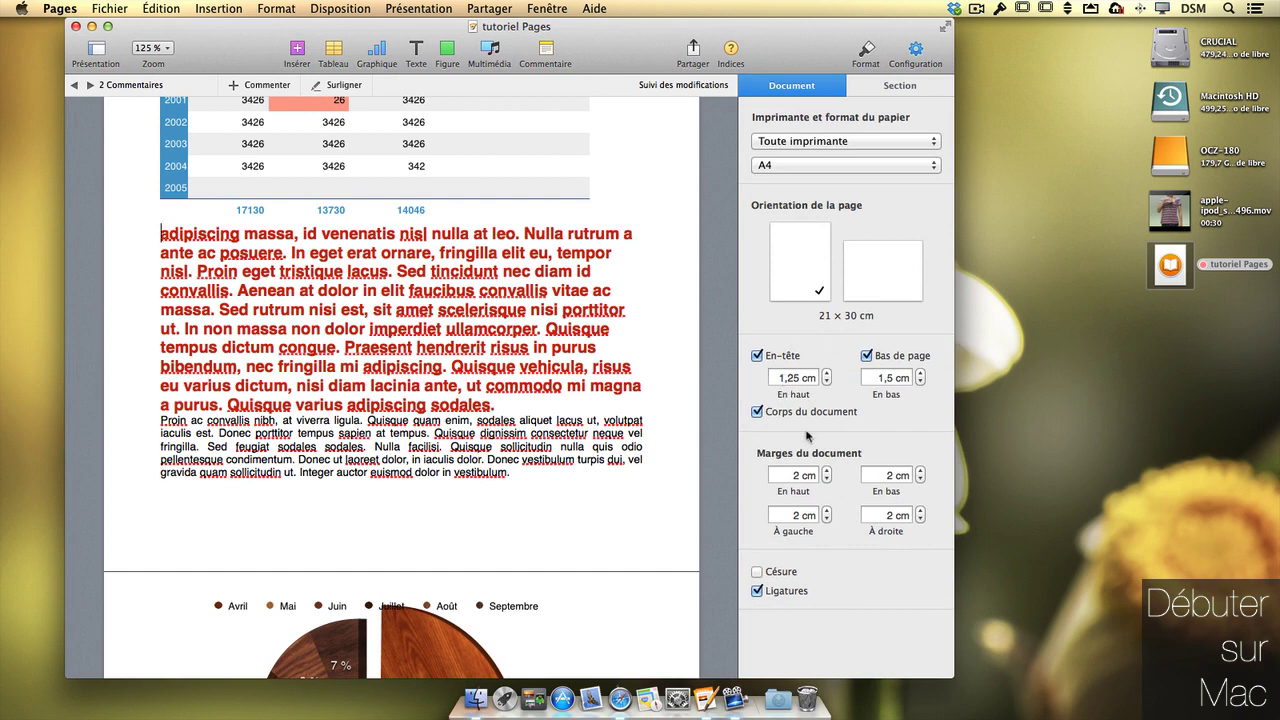
left_click(863, 146)
left_click(863, 148)
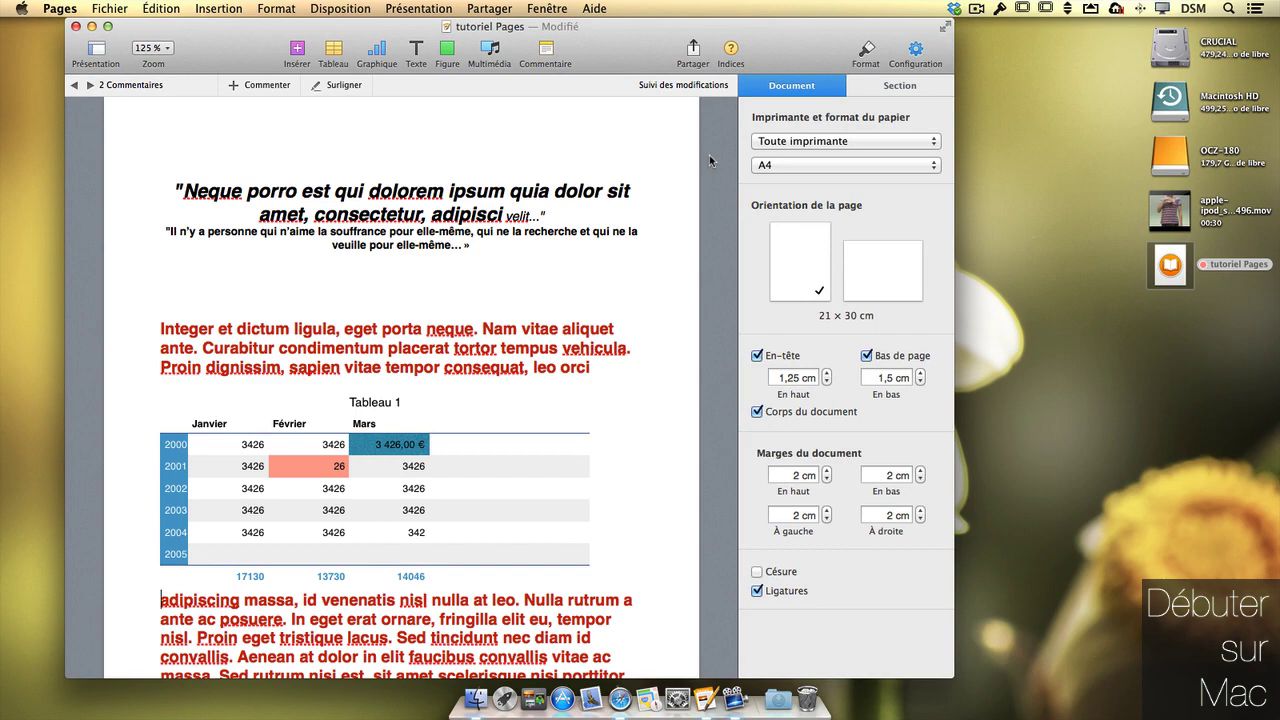
- Scroll through the document's pages, including the pie and bar charts, and back to the top
scroll(709, 155, "down", 20)
scroll(709, 155, "up", 10)
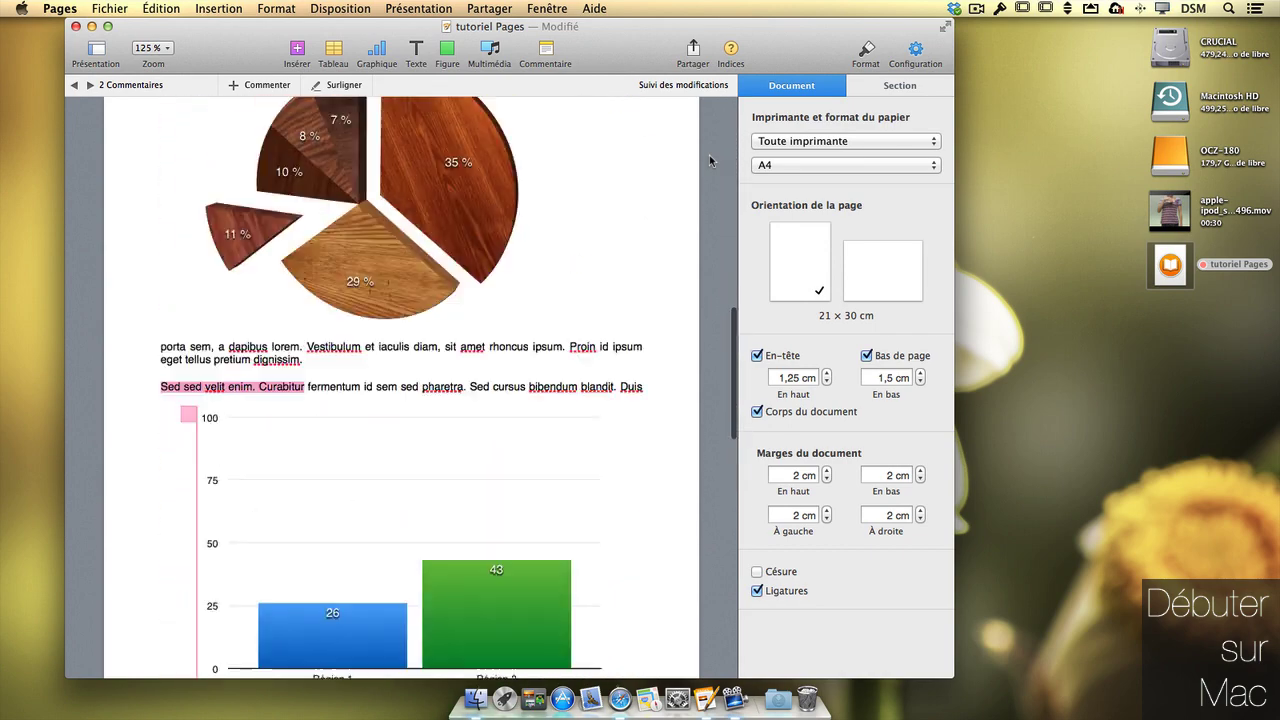
scroll(709, 155, "down", 5)
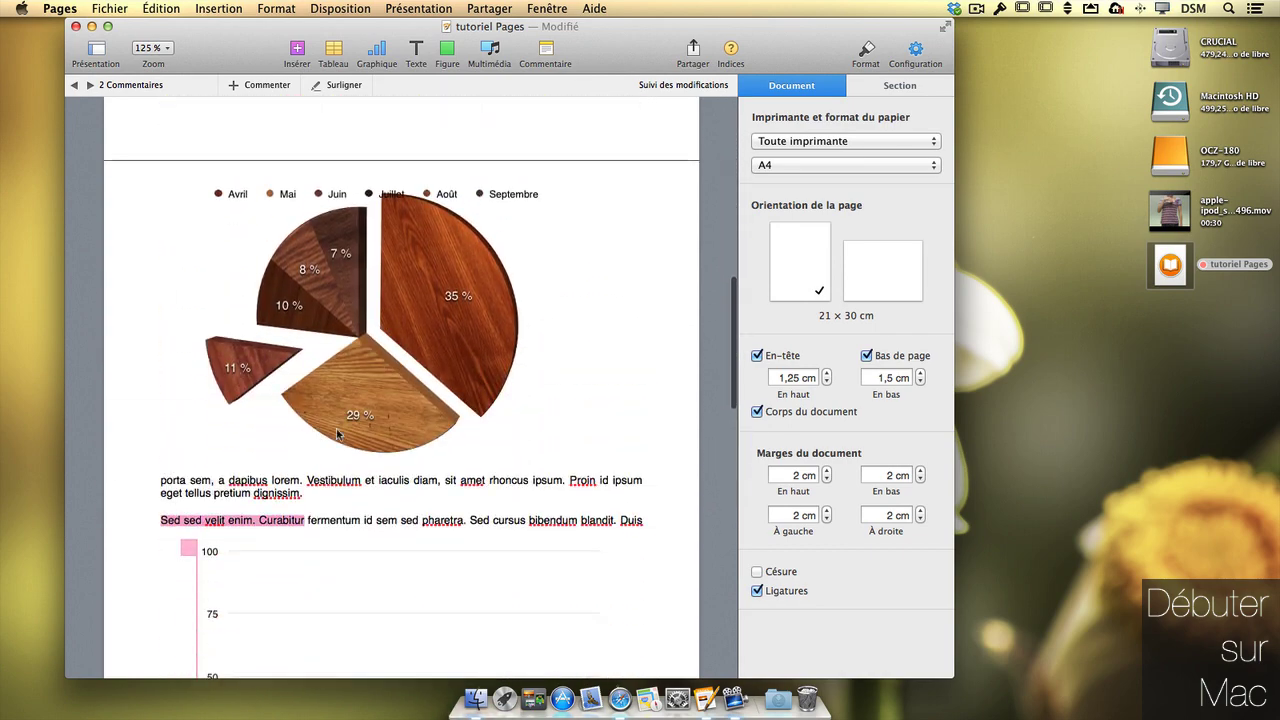
scroll(340, 435, "down", 10)
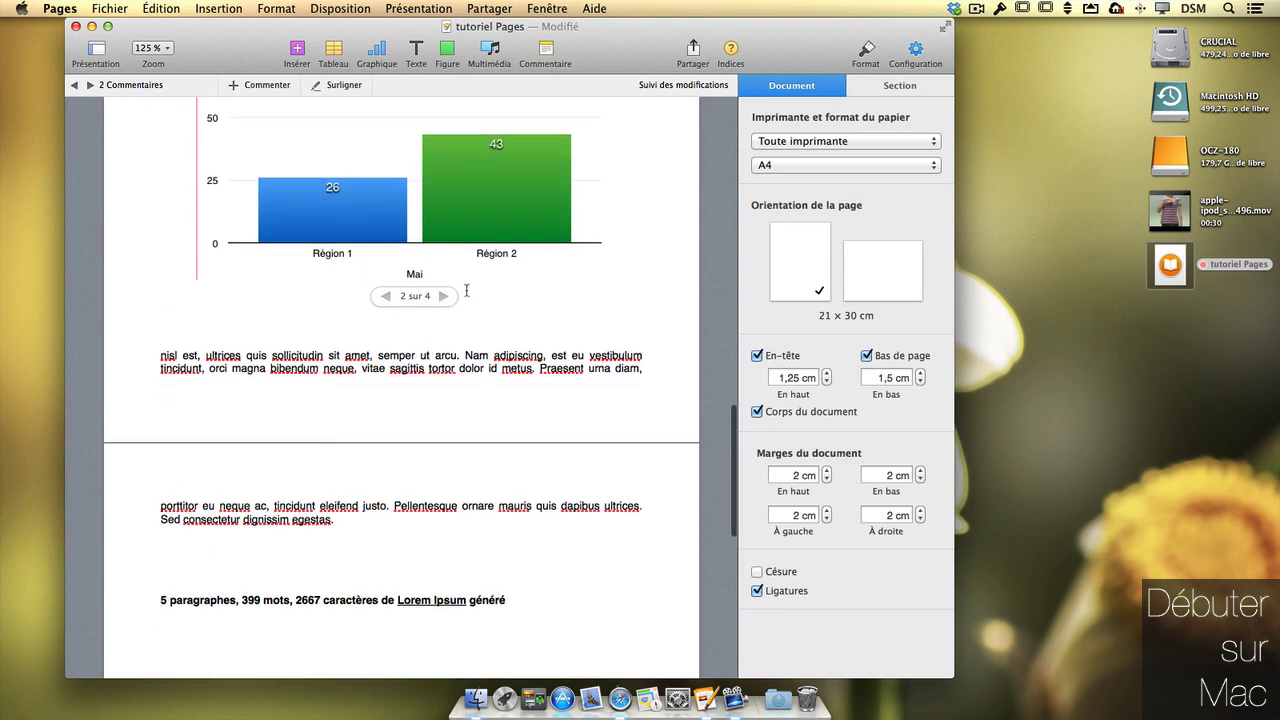
mouse_move(350, 254)
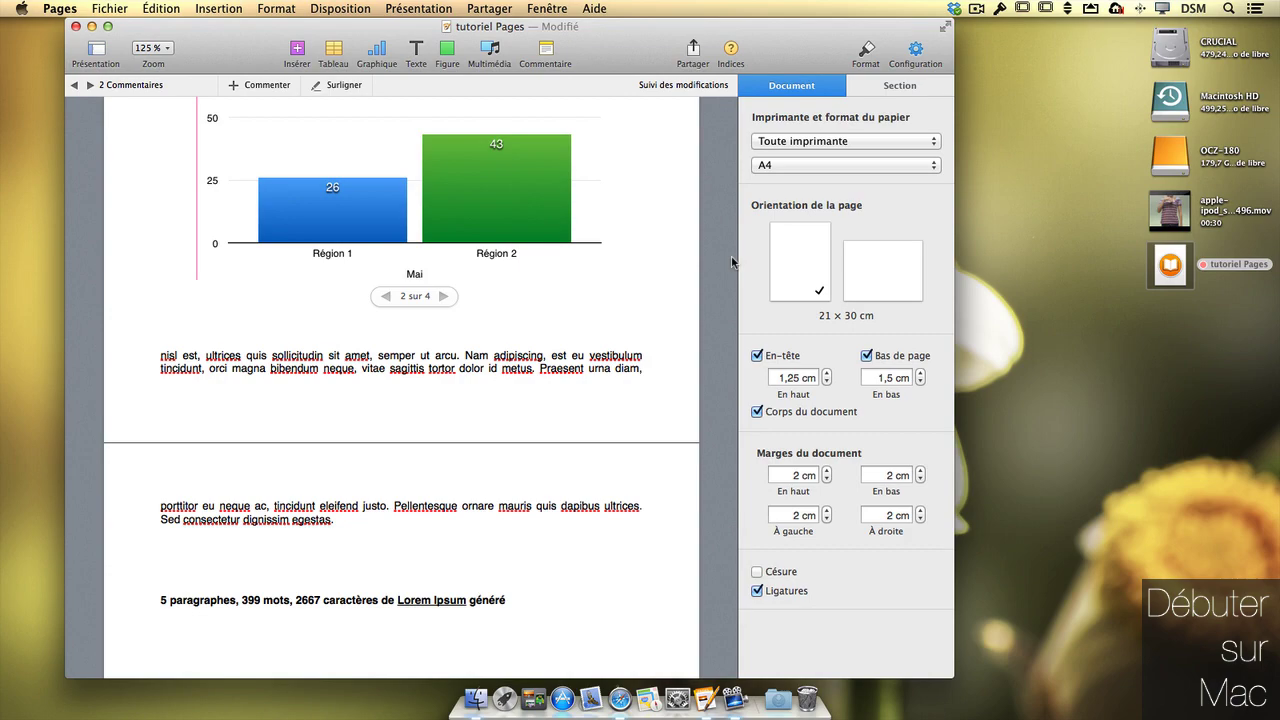
scroll(733, 262, "up", 15)
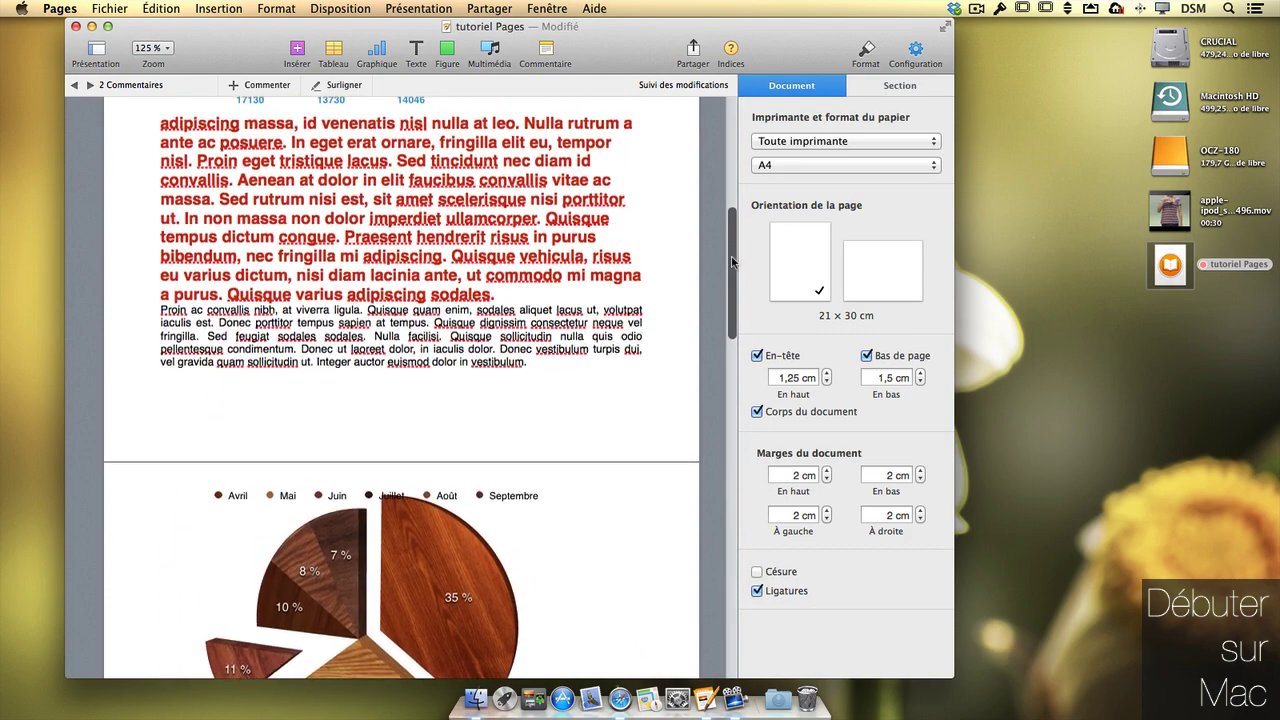